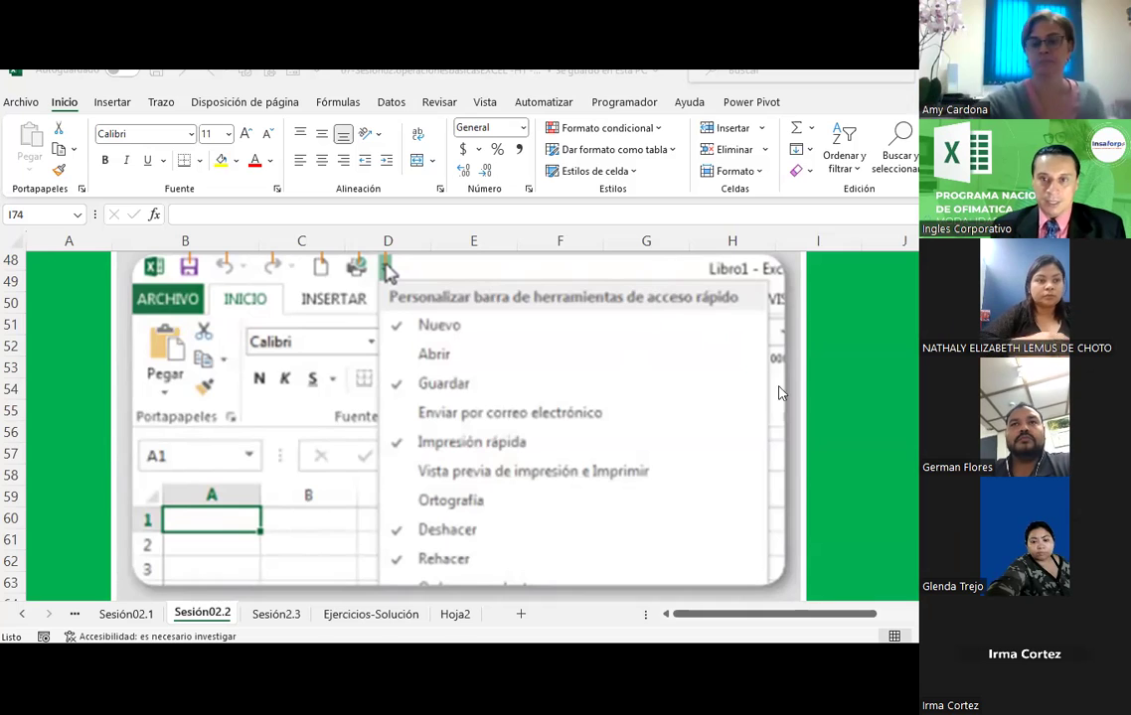
# Scroll the Sesión02.2 sheet back up to row 1 to show the title and Objetivo text.
pyautogui.scroll(-2, 846, 360)
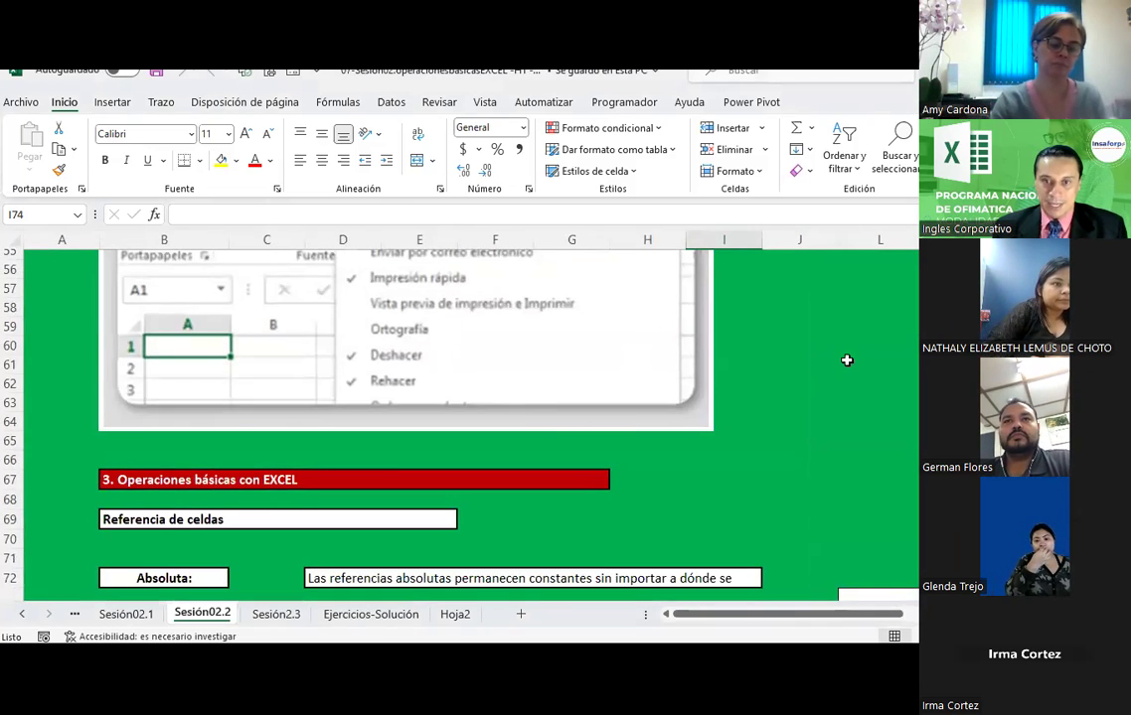
pyautogui.scroll(-4, 847, 360)
pyautogui.scroll(10, 608, 383)
pyautogui.scroll(5, 608, 382)
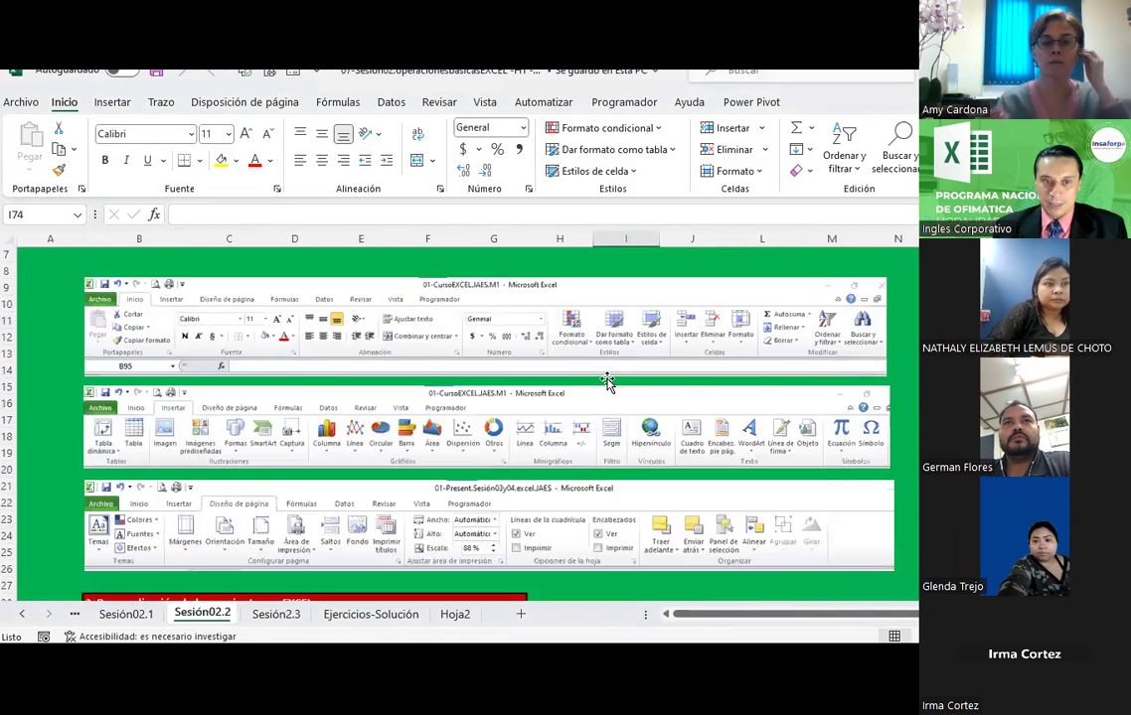
pyautogui.scroll(3, 608, 382)
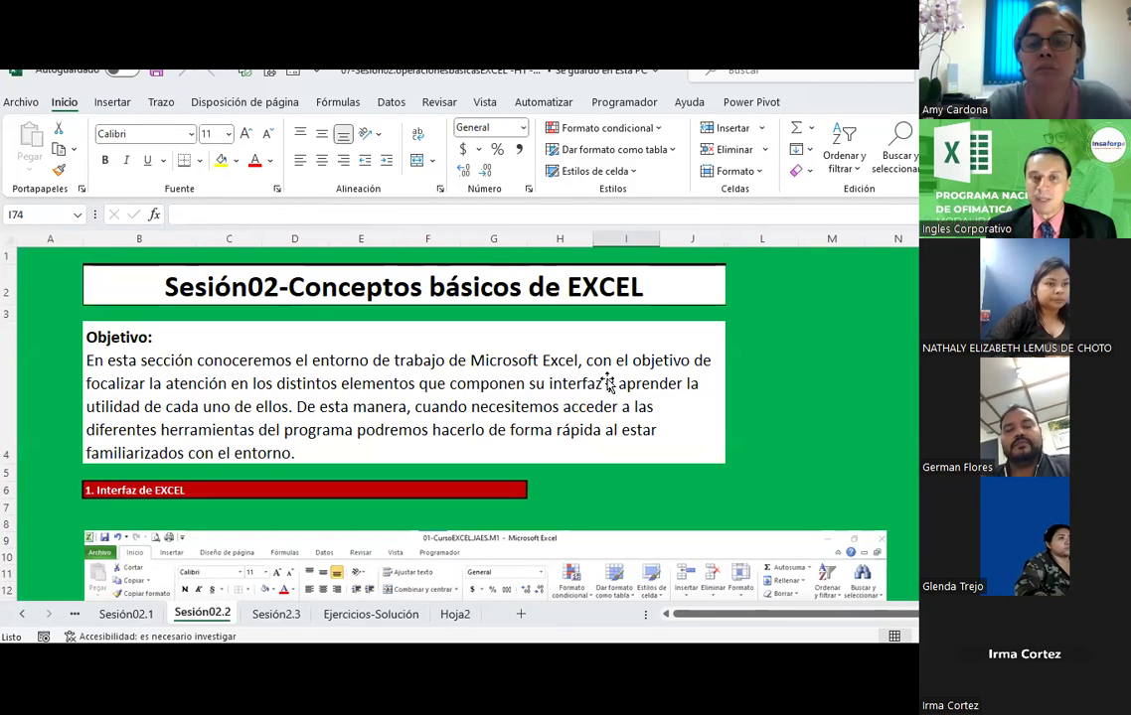
pyautogui.click(841, 398)
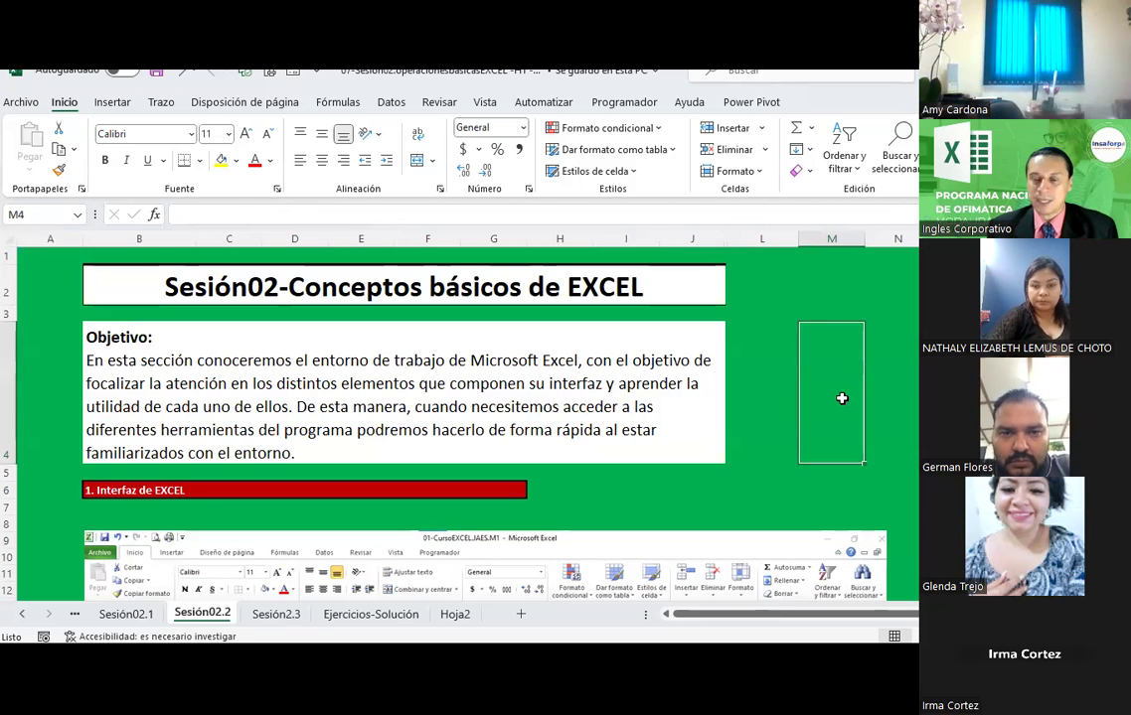
pyautogui.click(879, 363)
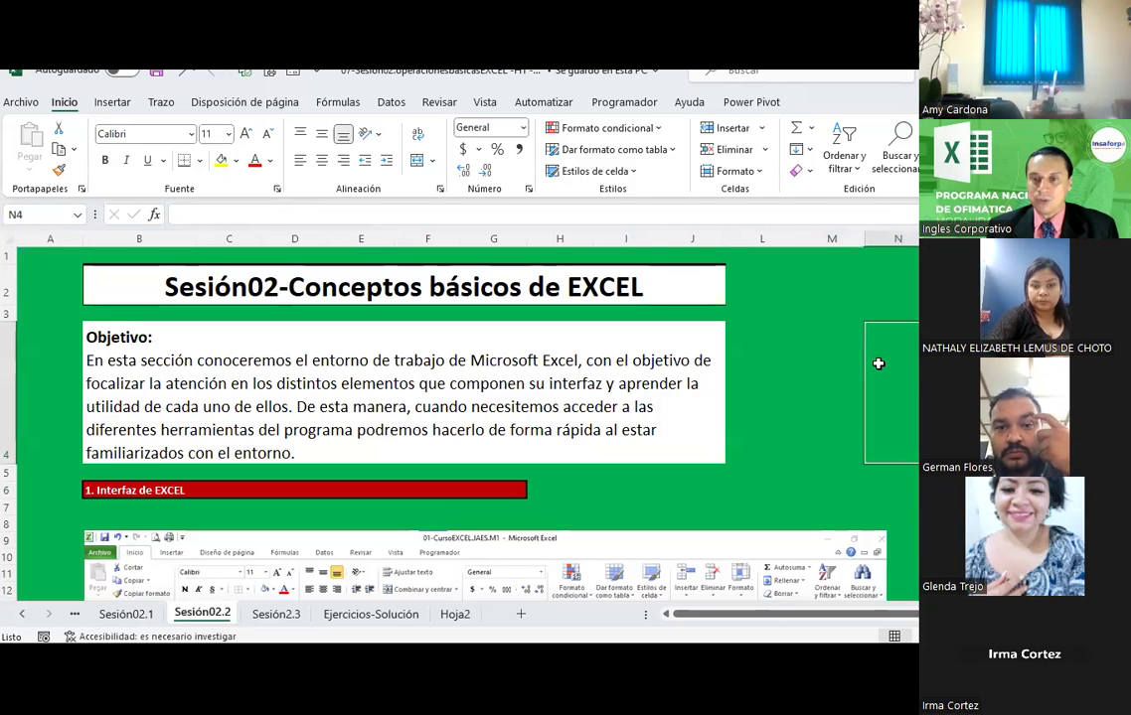
pyautogui.press('Right')
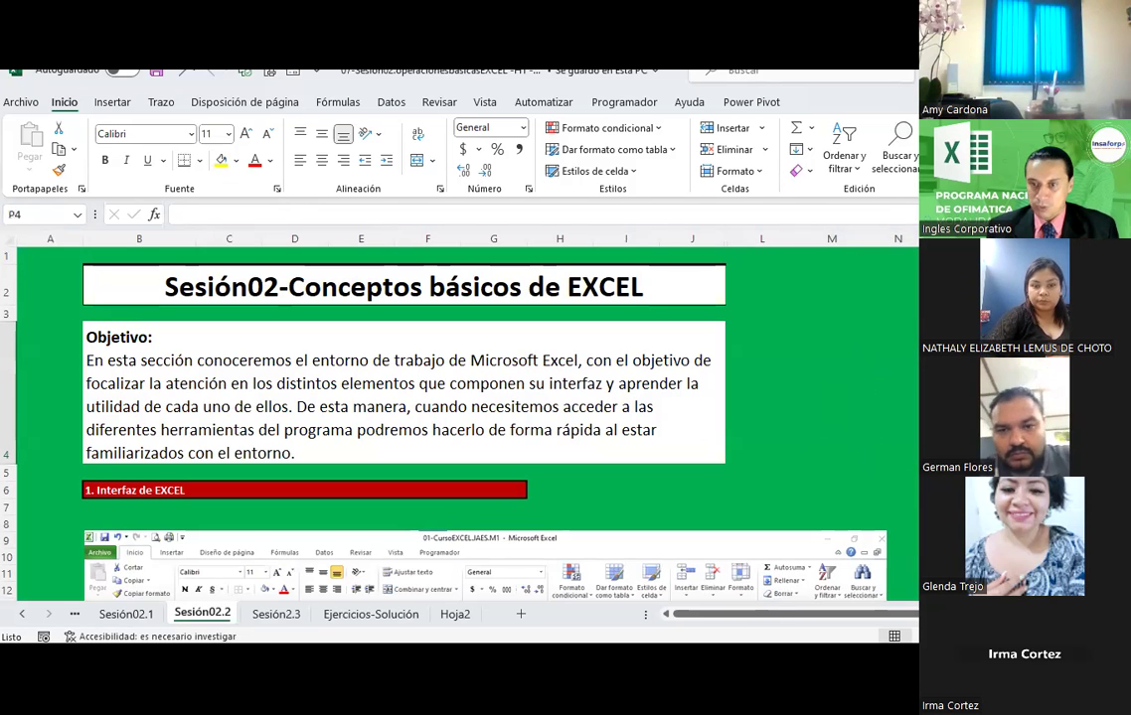
pyautogui.click(887, 368)
pyautogui.click(818, 362)
pyautogui.click(744, 369)
pyautogui.click(817, 367)
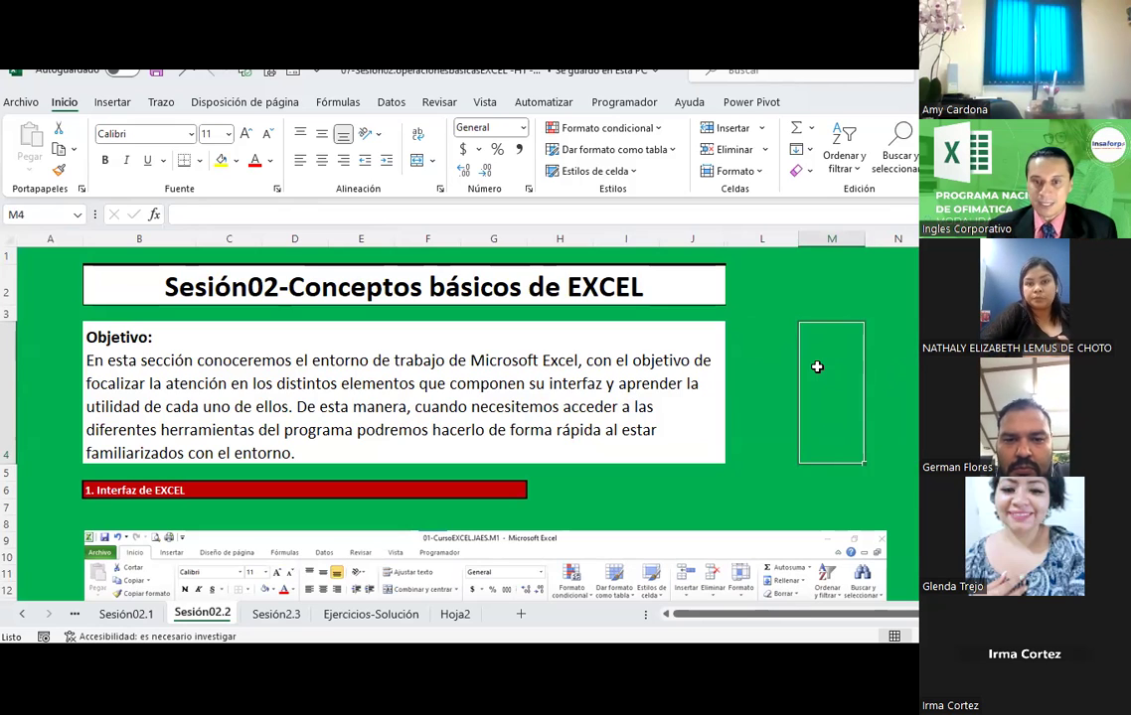
pyautogui.click(897, 361)
pyautogui.click(964, 392)
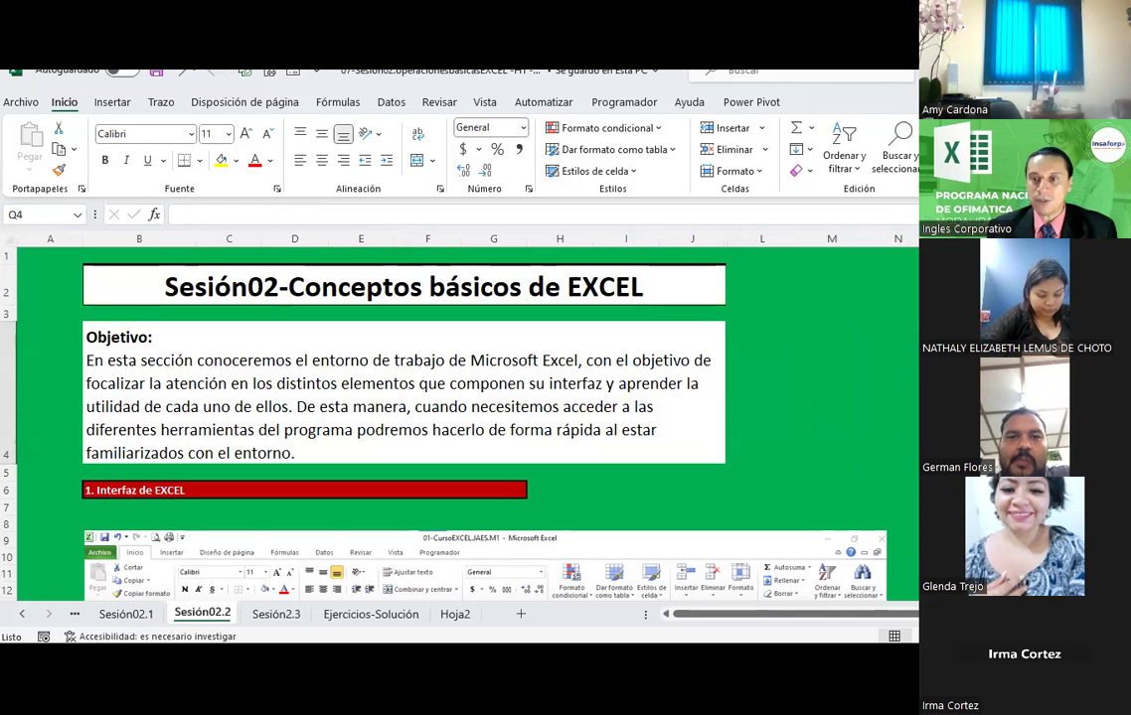
pyautogui.click(872, 345)
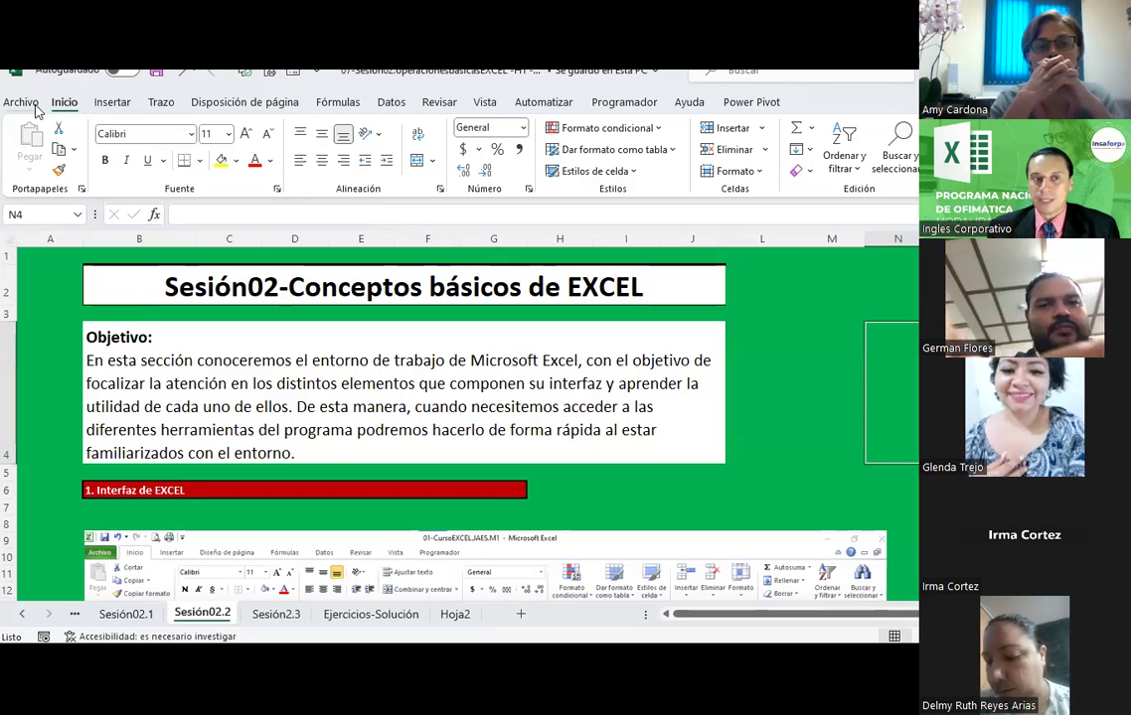
pyautogui.click(109, 104)
pyautogui.click(159, 105)
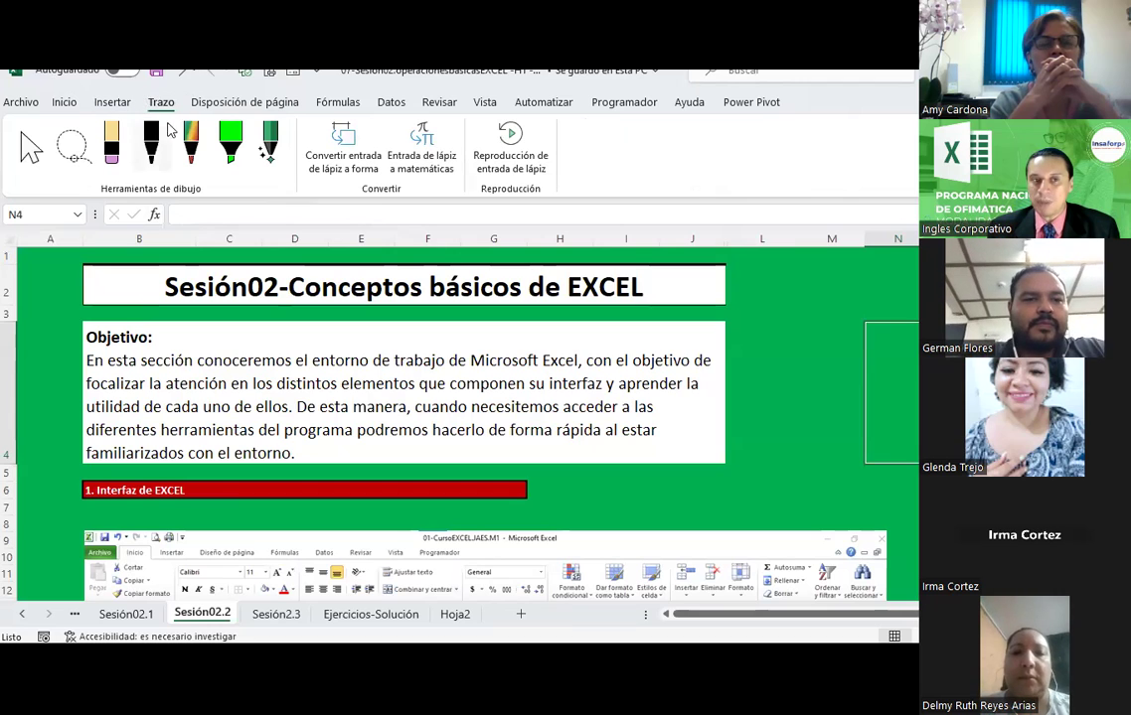
pyautogui.click(66, 104)
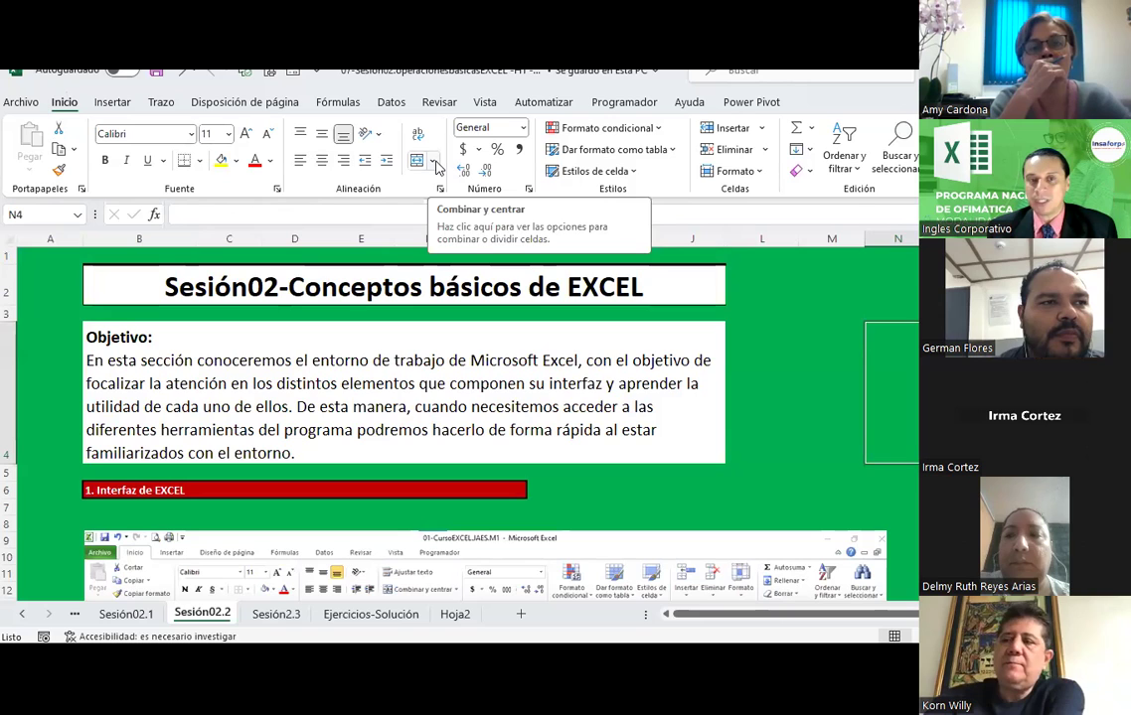
# Browse the Combinar y centrar and Insertar dropdowns, then switch to the Datos commands.
pyautogui.click(435, 165)
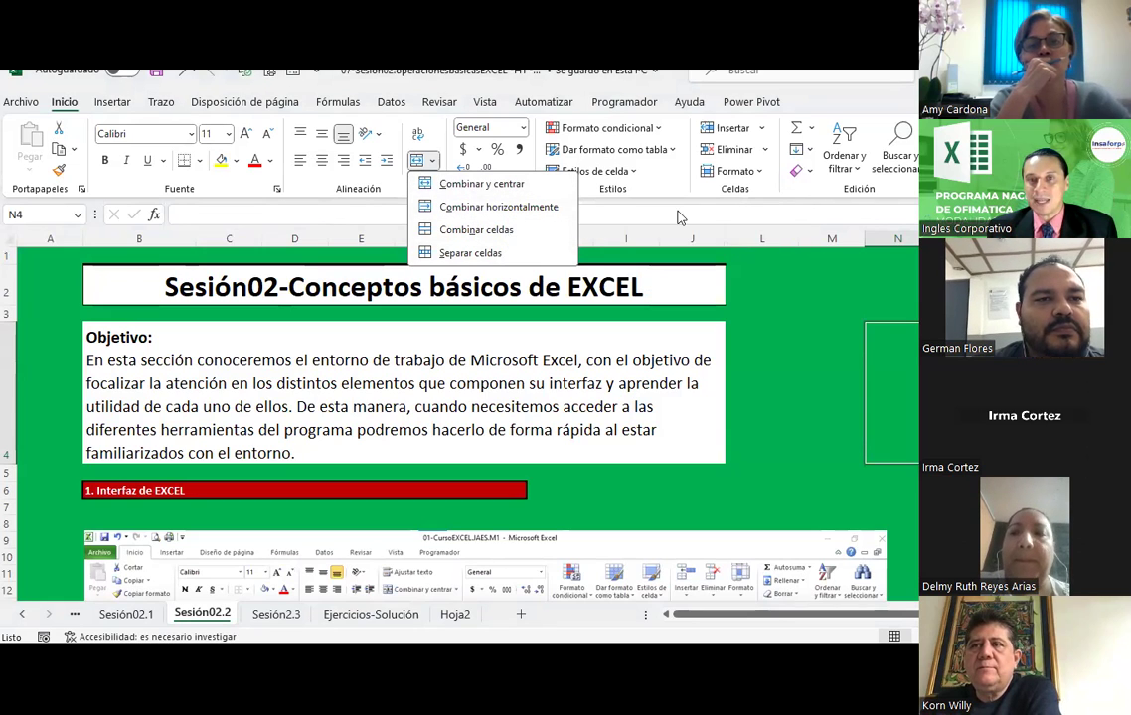
pyautogui.click(762, 128)
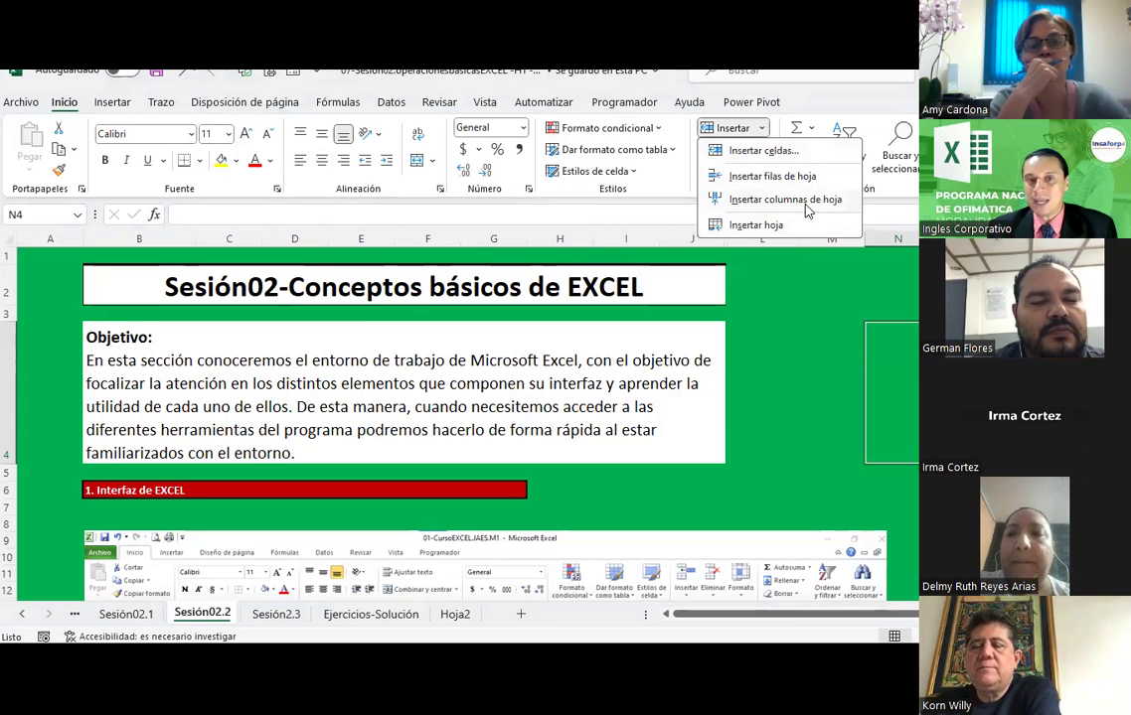
pyautogui.click(764, 127)
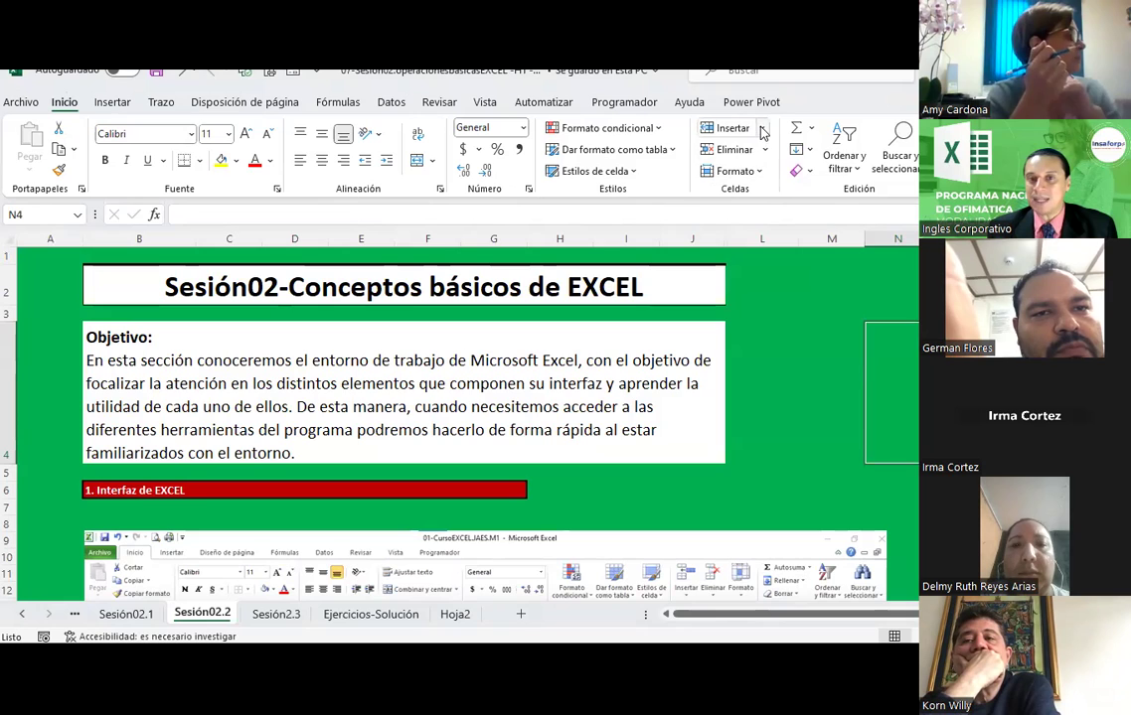
pyautogui.click(762, 131)
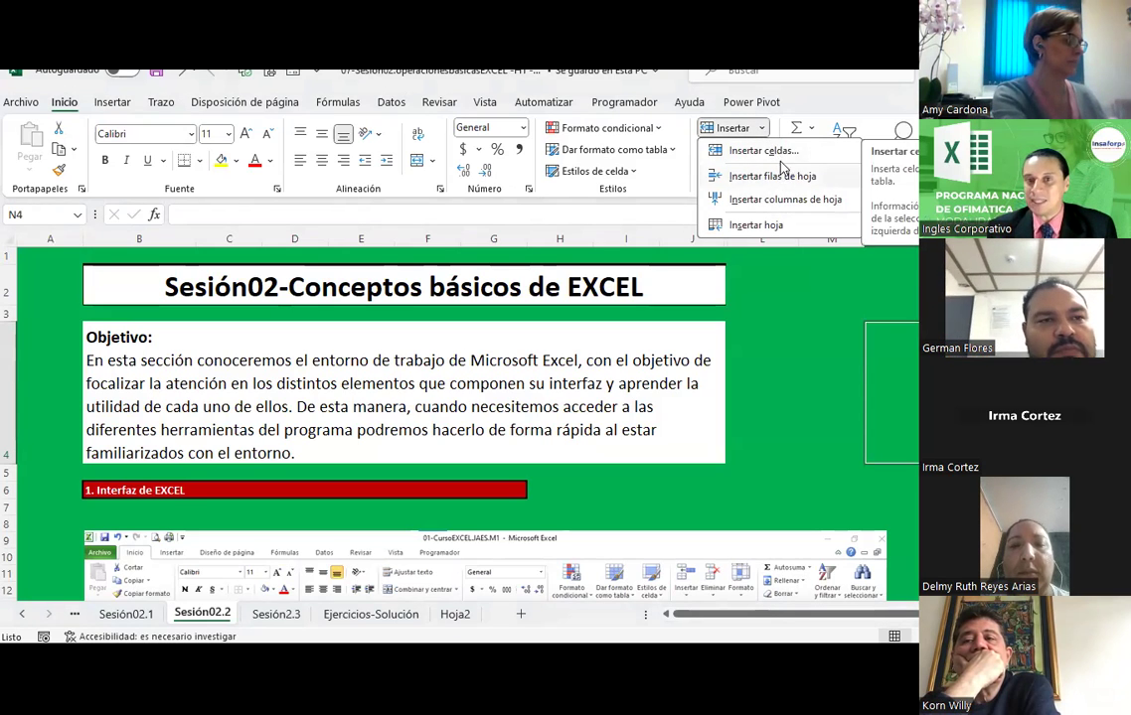
pyautogui.click(407, 97)
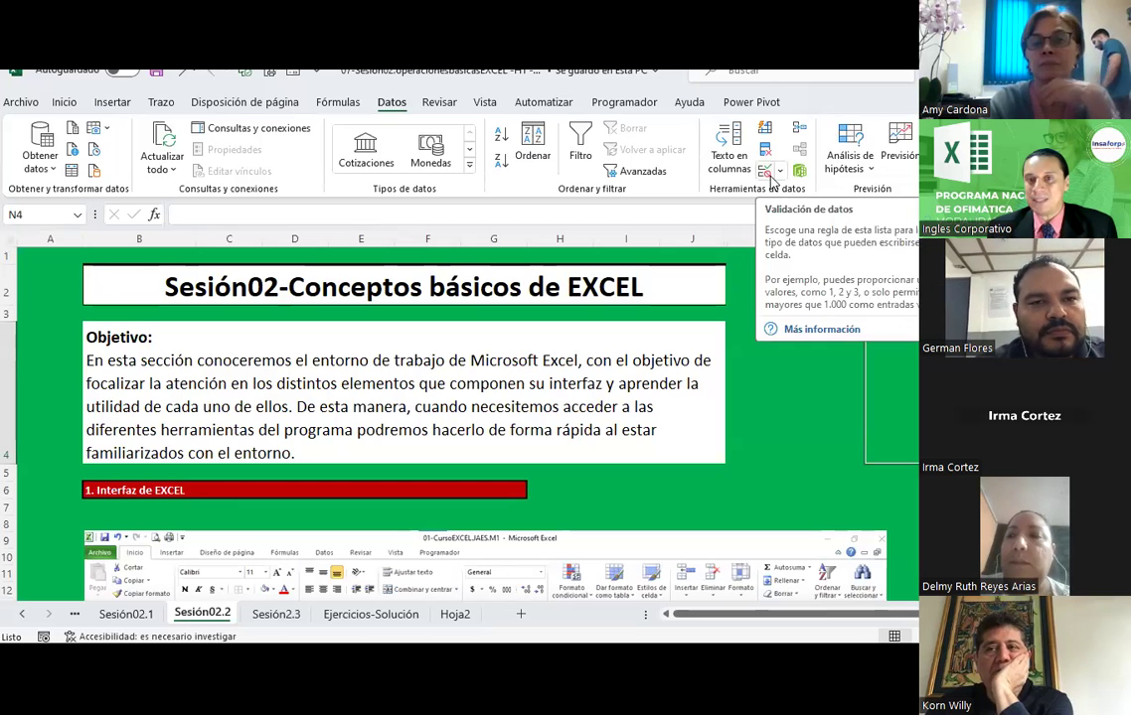
pyautogui.click(780, 171)
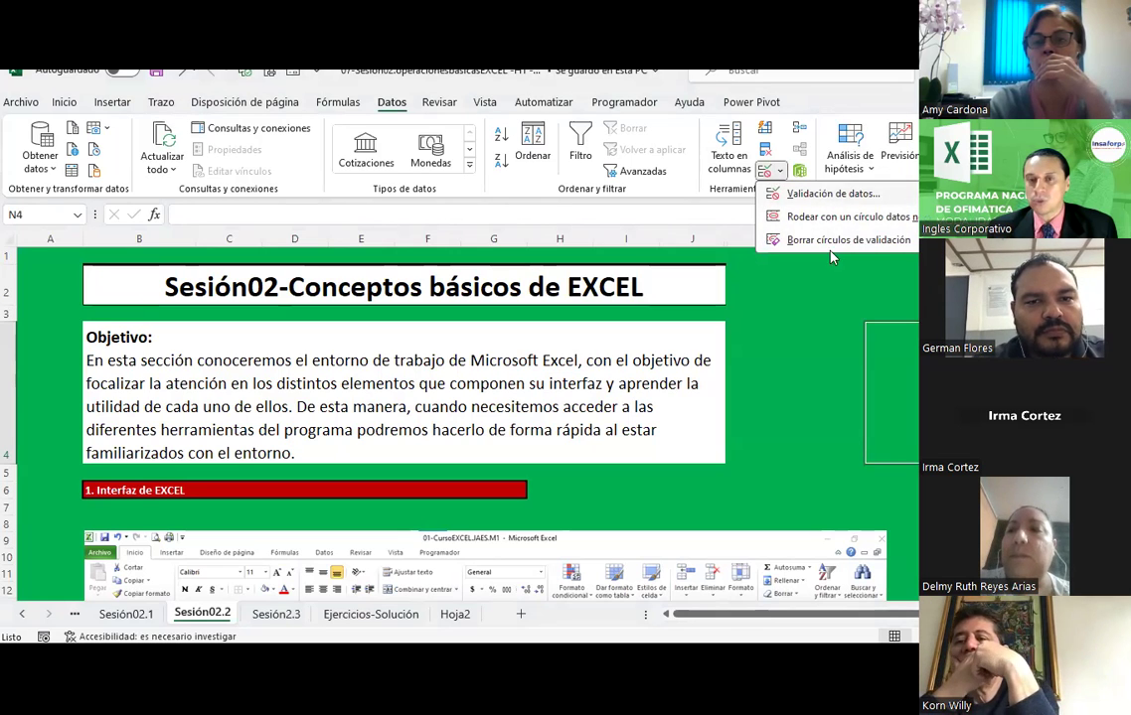
pyautogui.click(786, 172)
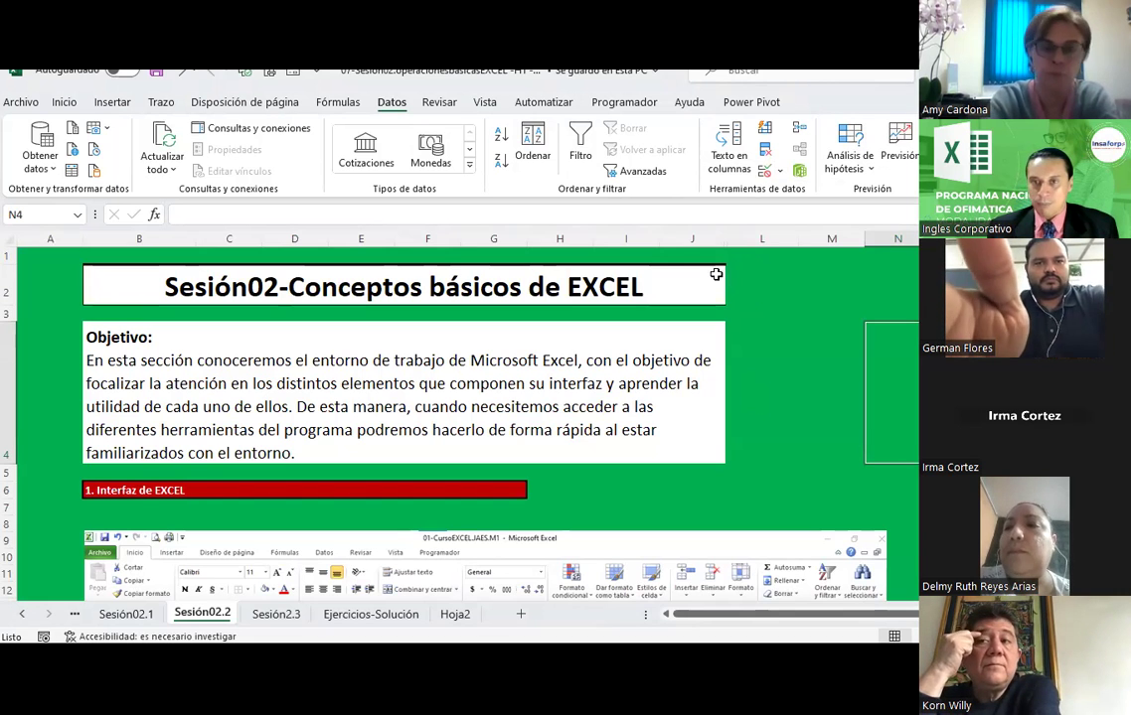
pyautogui.click(161, 102)
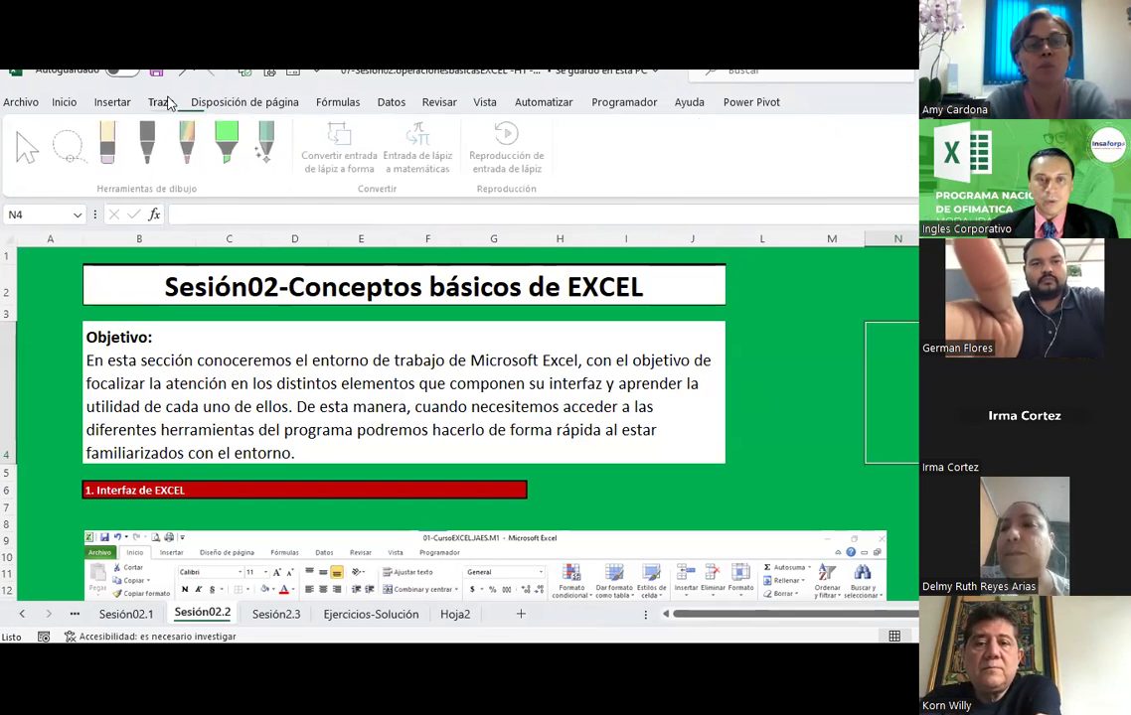
pyautogui.click(348, 101)
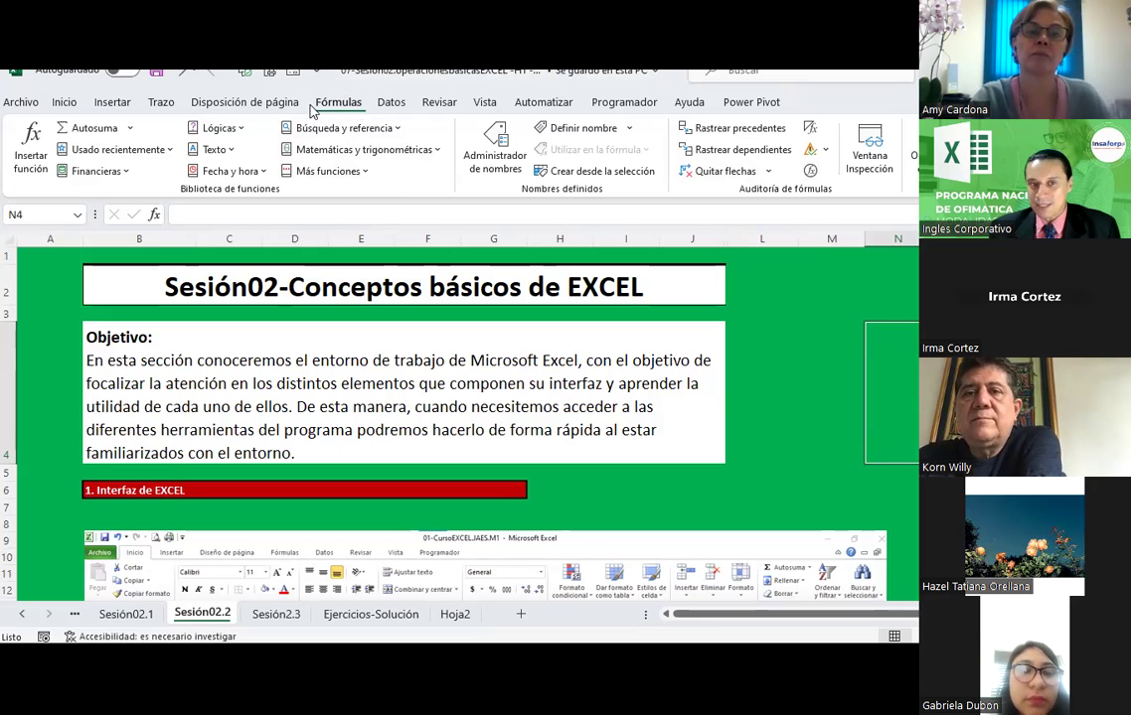
pyautogui.click(833, 417)
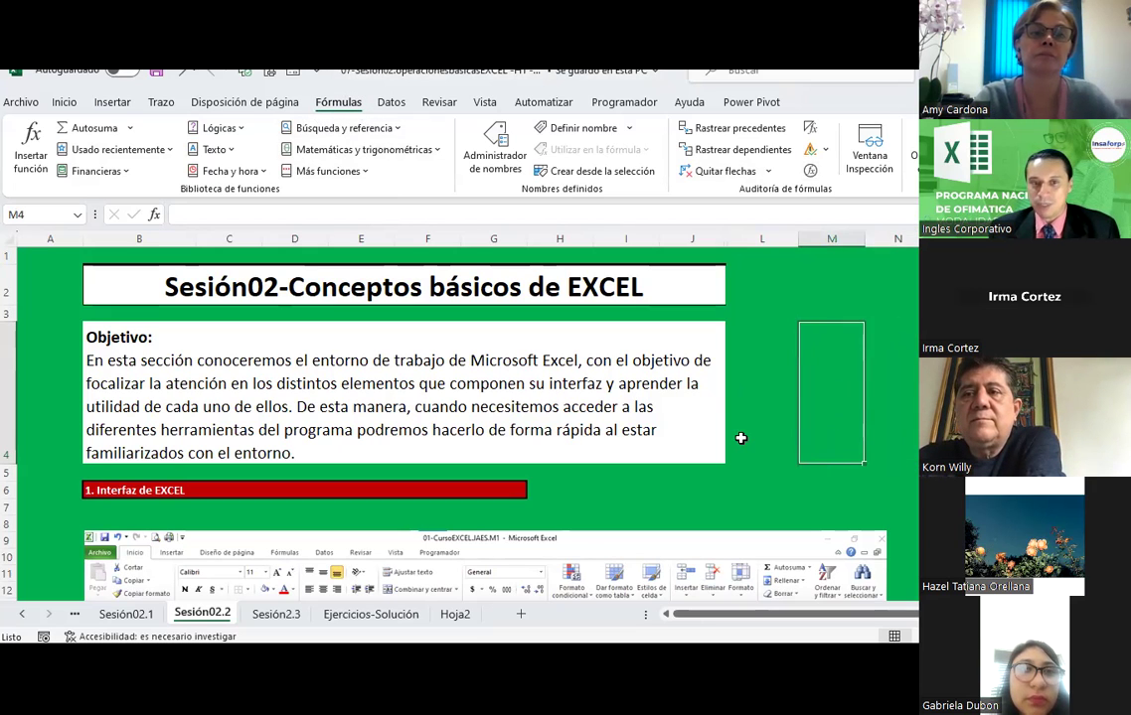
# Insert two empty rows at row 2, above the lesson title.
pyautogui.click(12, 281)
pyautogui.rightClick(12, 282)
pyautogui.click(68, 439)
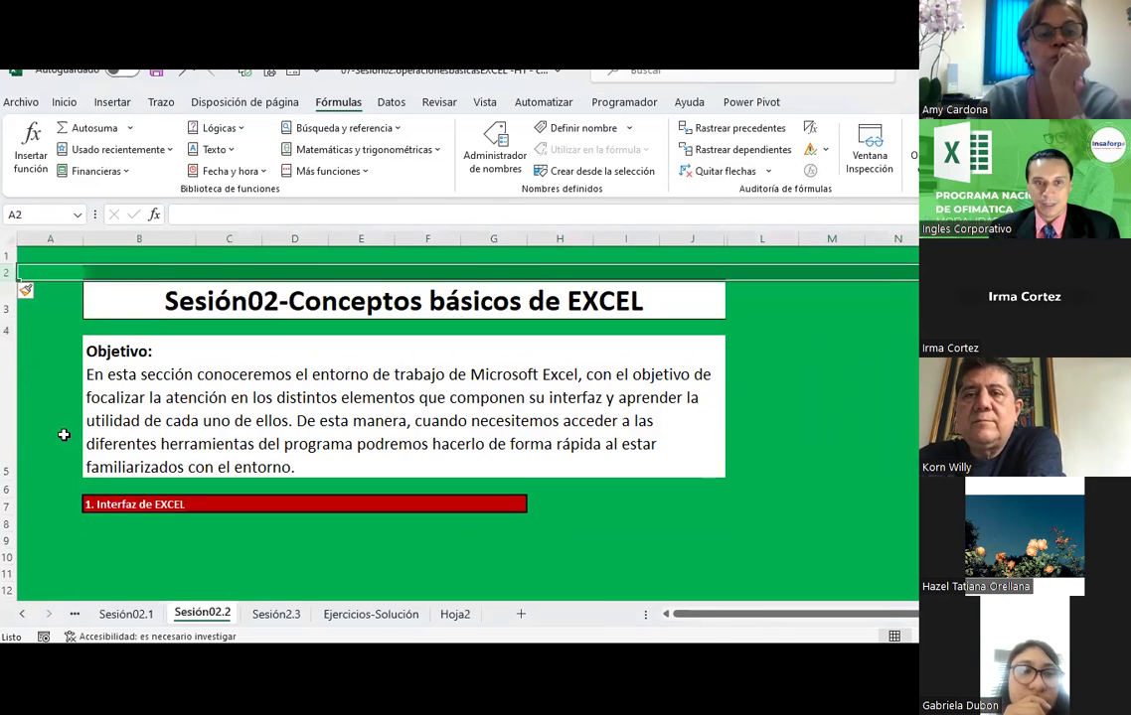
pyautogui.rightClick(12, 273)
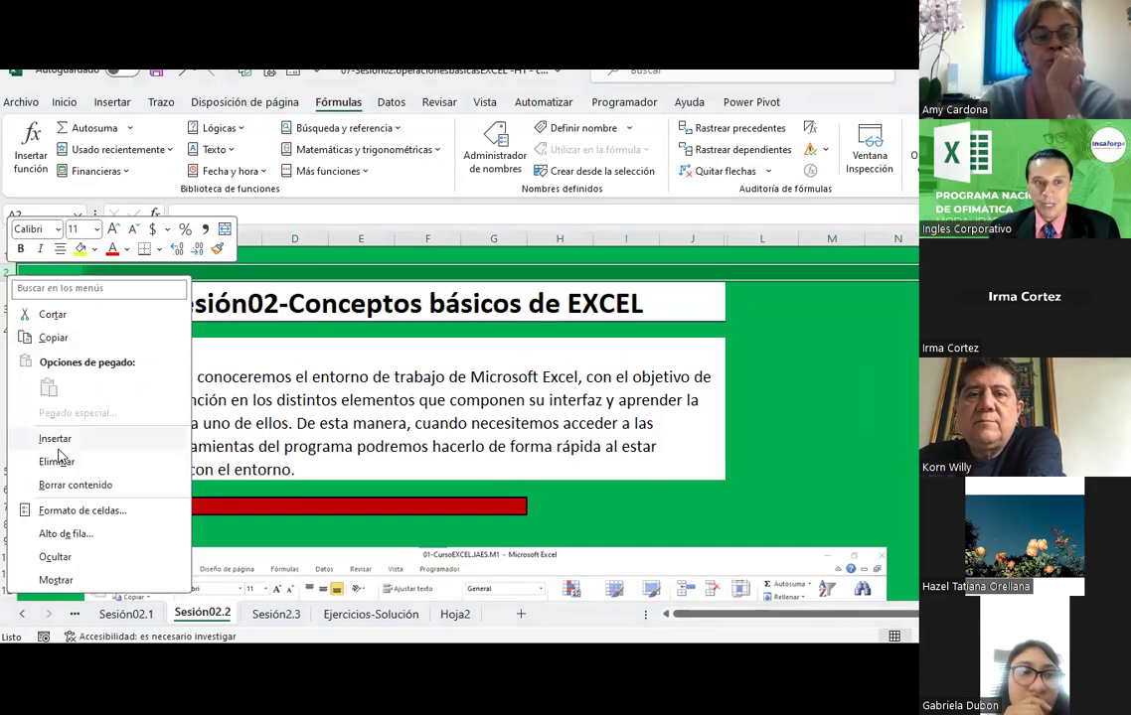
pyautogui.click(61, 437)
# Enter the F2 heading 'Fórmulas /auditoría de fórmulas/ Evaluar fórmulas'.
pyautogui.click(414, 273)
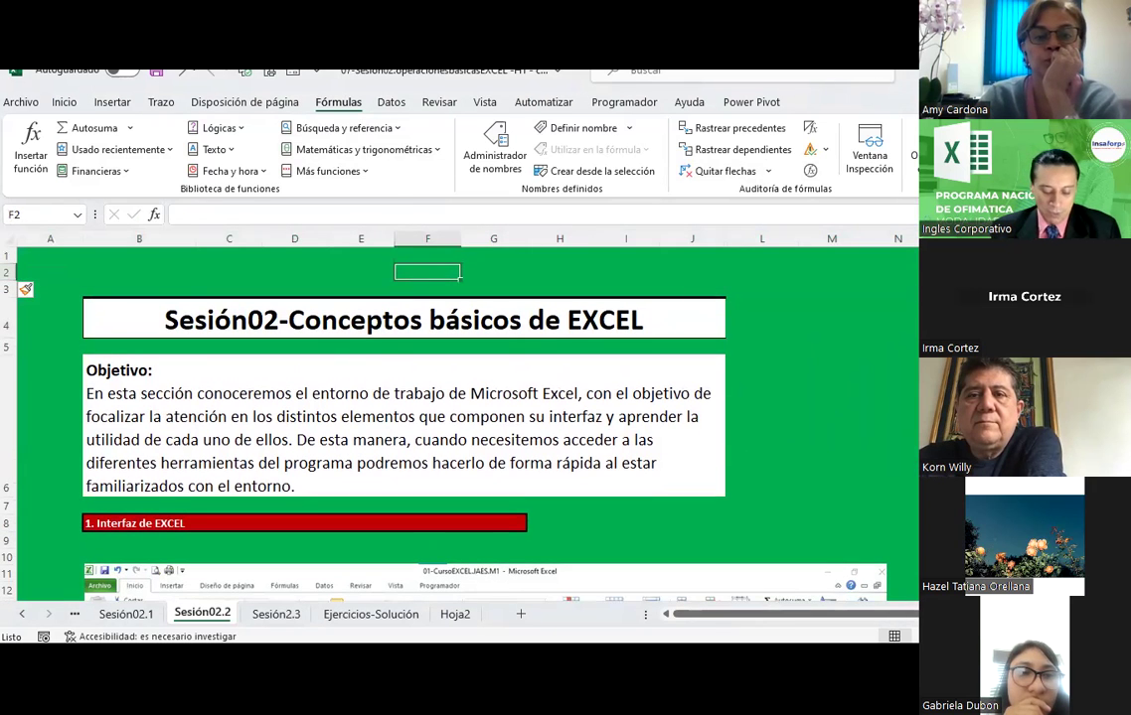
pyautogui.write('F')
pyautogui.press('BackSpace')
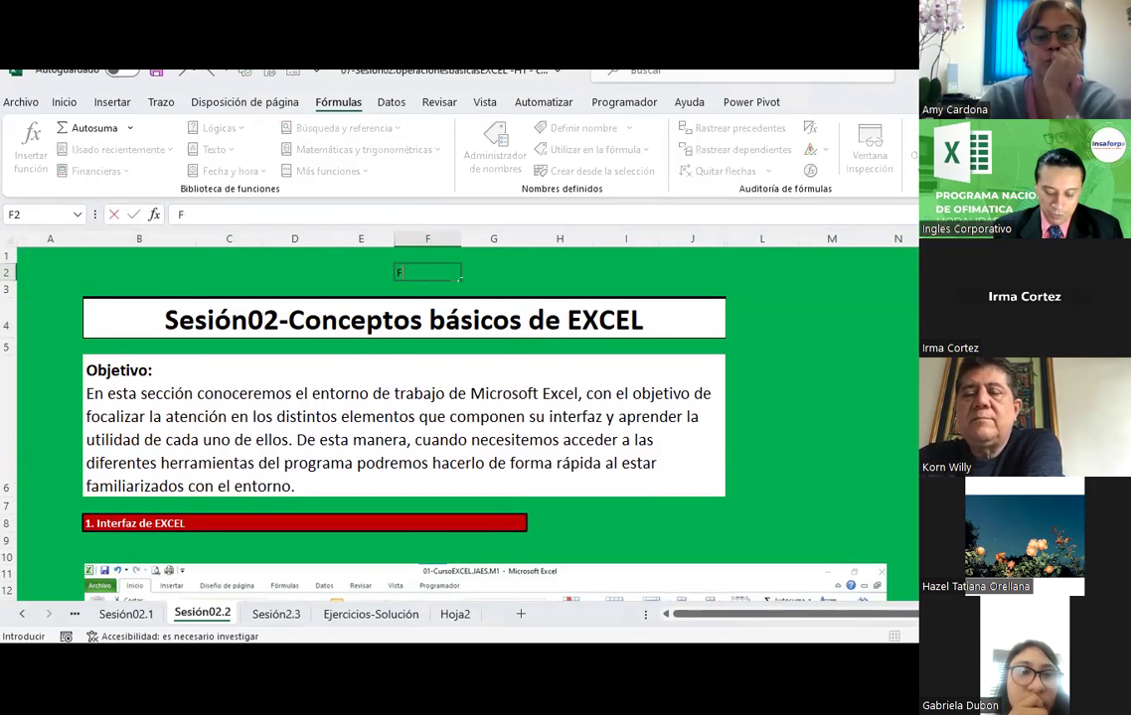
pyautogui.write('órmulas')
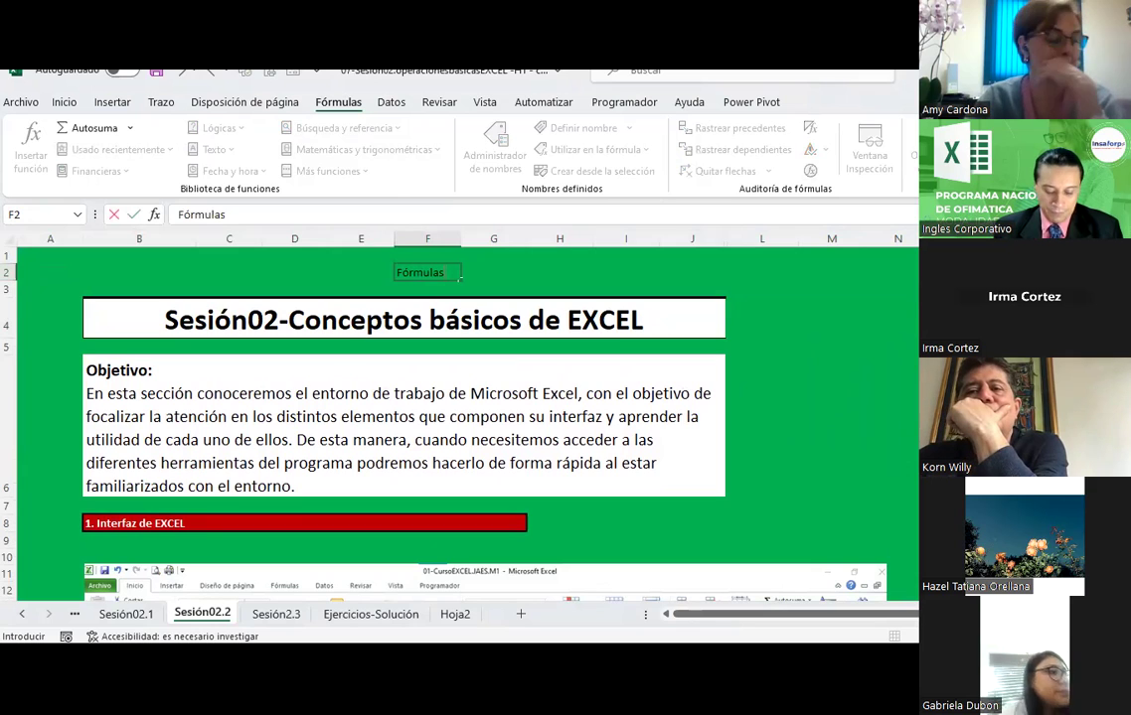
pyautogui.write(' /a')
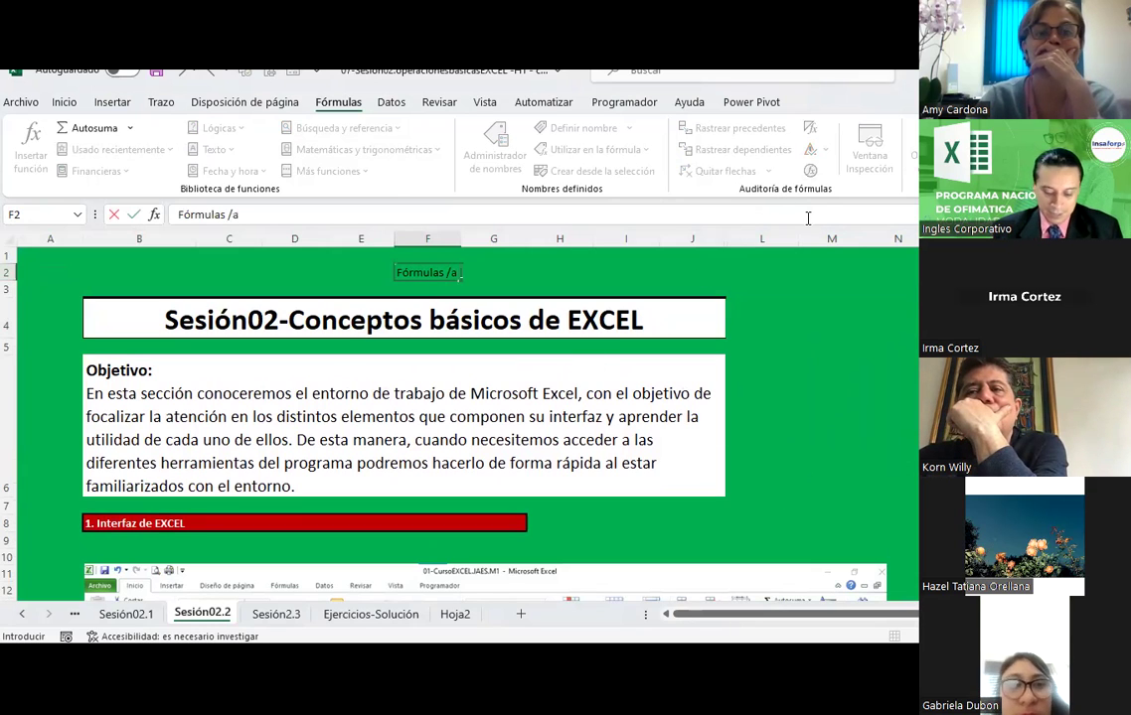
pyautogui.write('uditoría')
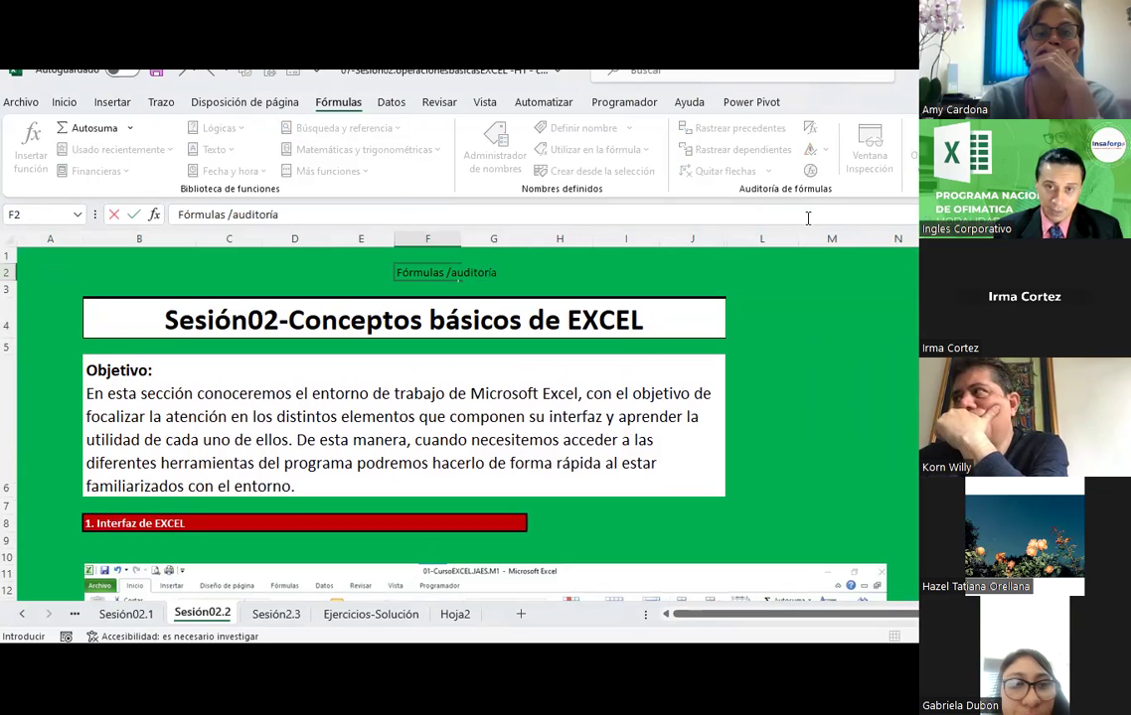
pyautogui.write(' de f')
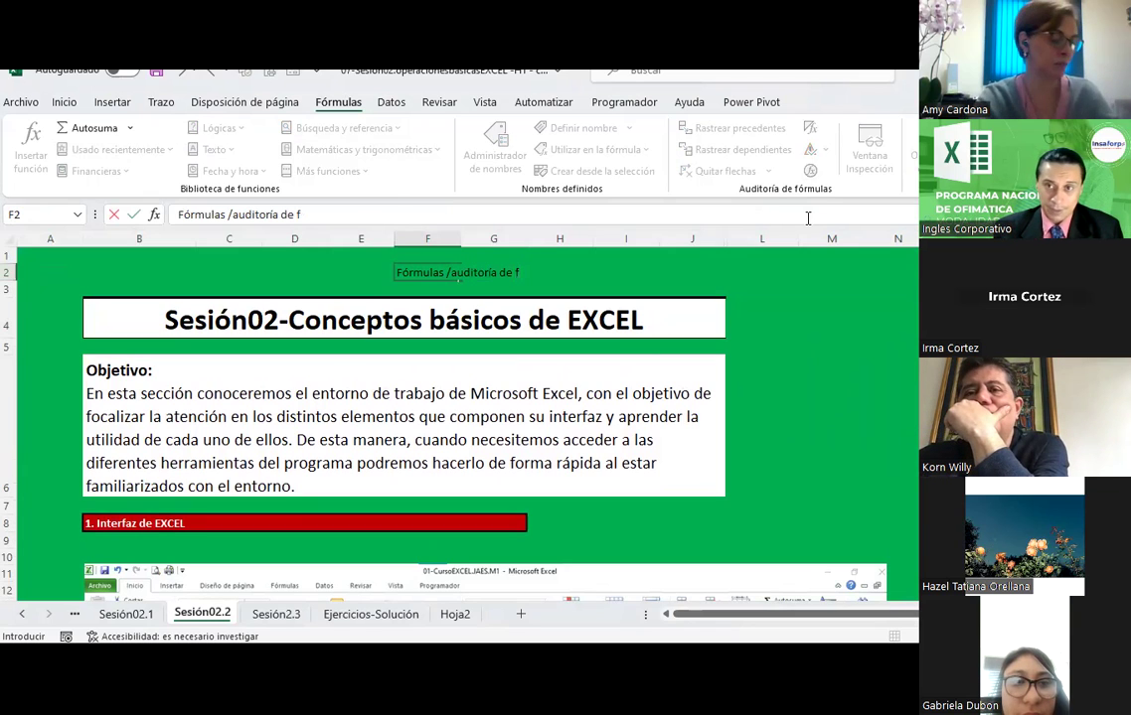
pyautogui.write('f')
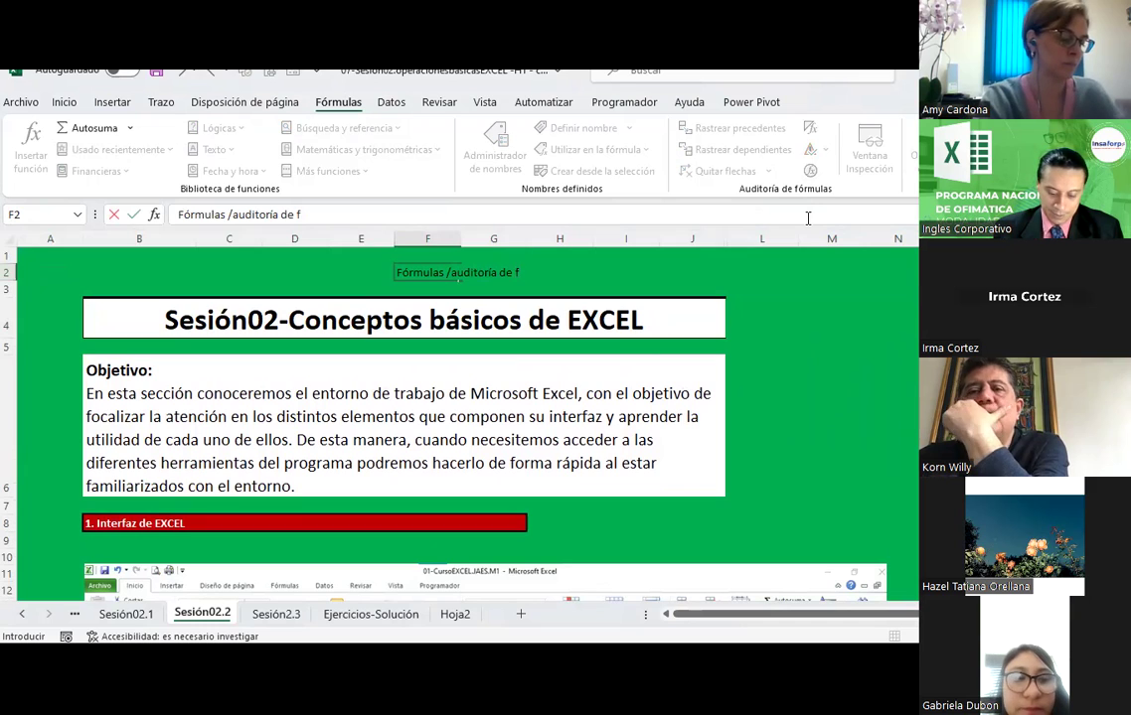
pyautogui.write('órmulas/')
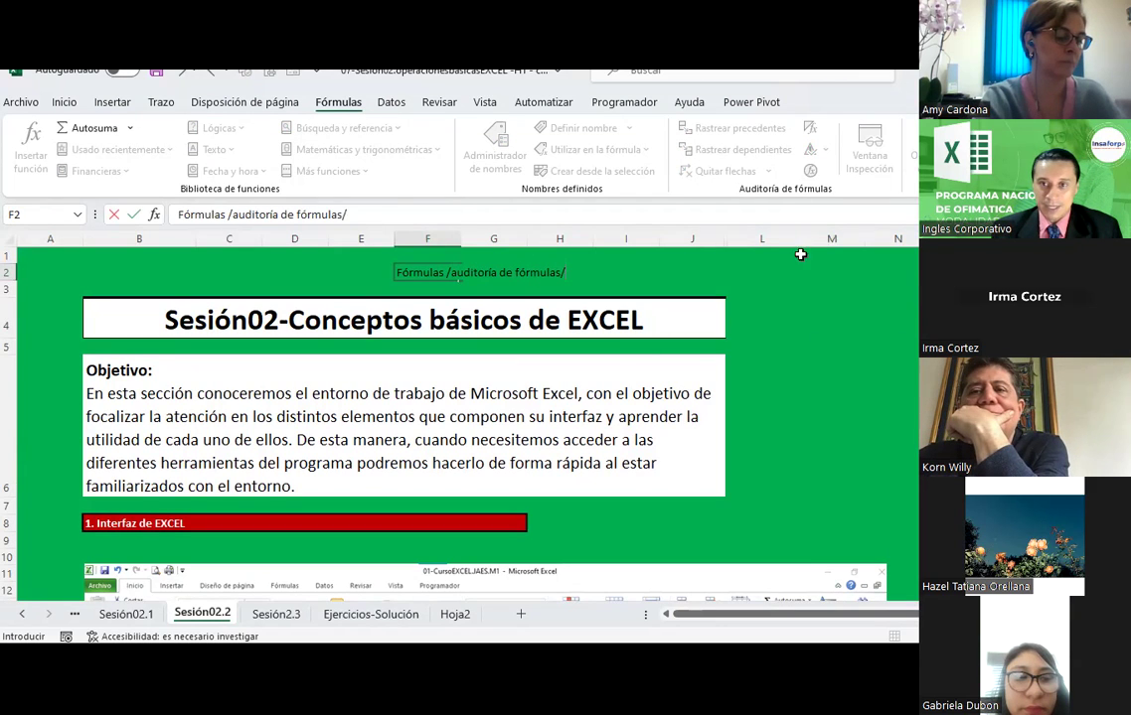
pyautogui.click(831, 288)
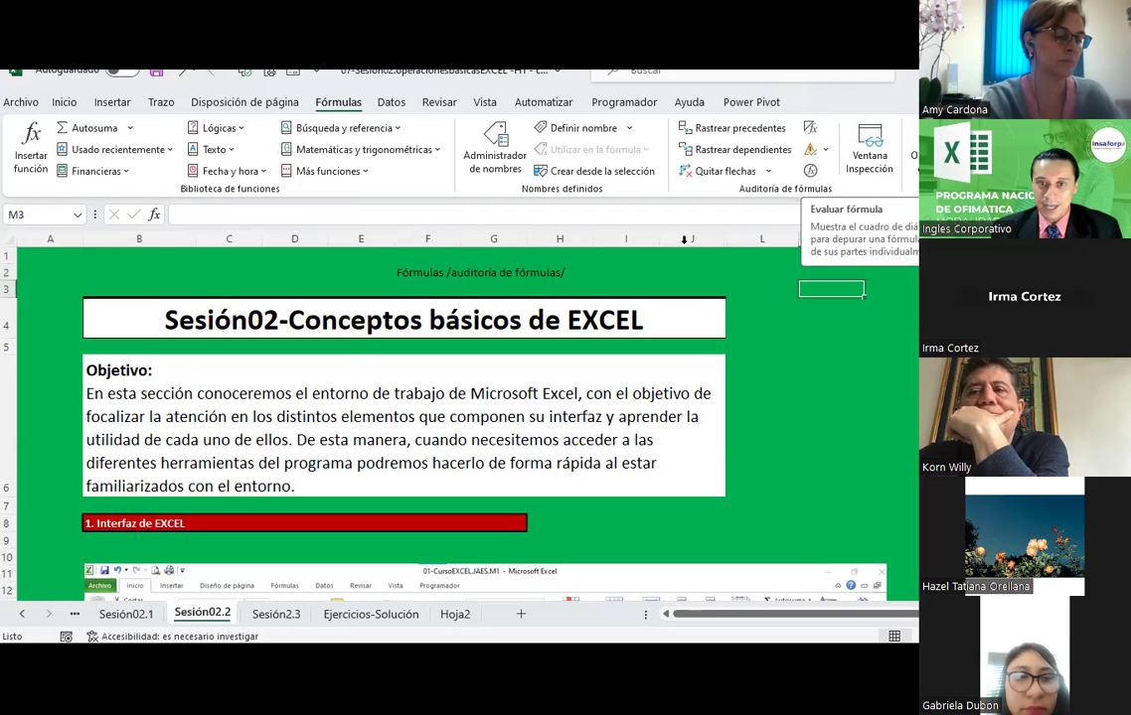
pyautogui.click(399, 270)
pyautogui.click(386, 216)
pyautogui.write('Evaluar fórmulas')
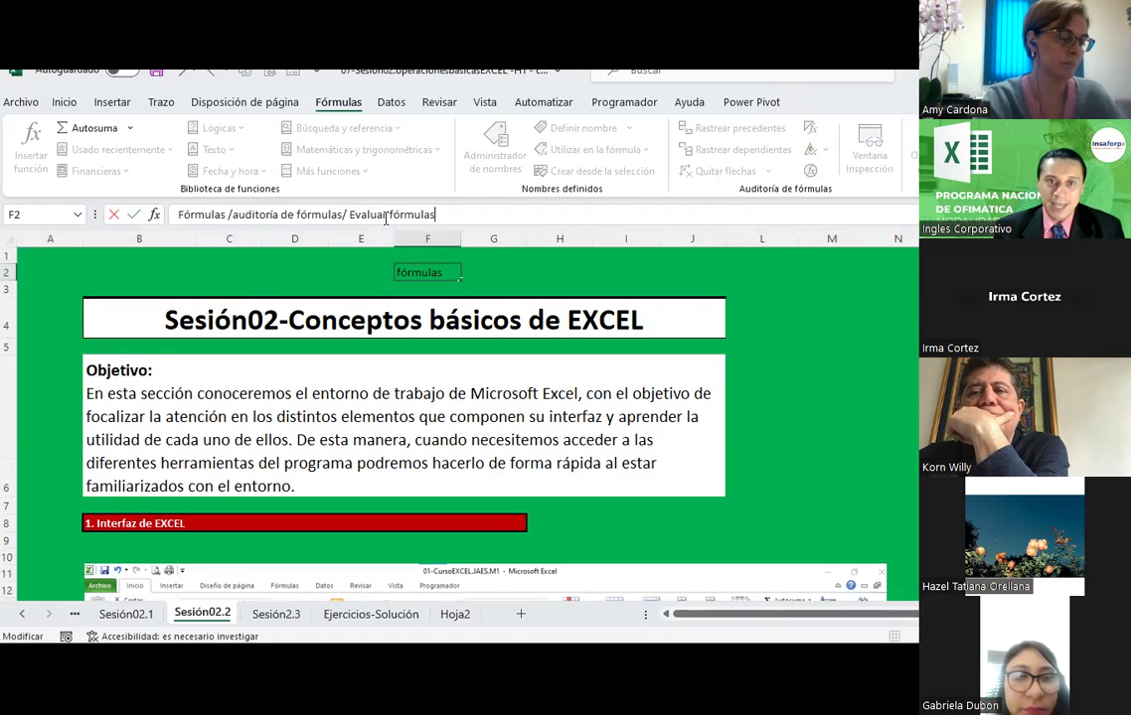
pyautogui.press('Return')
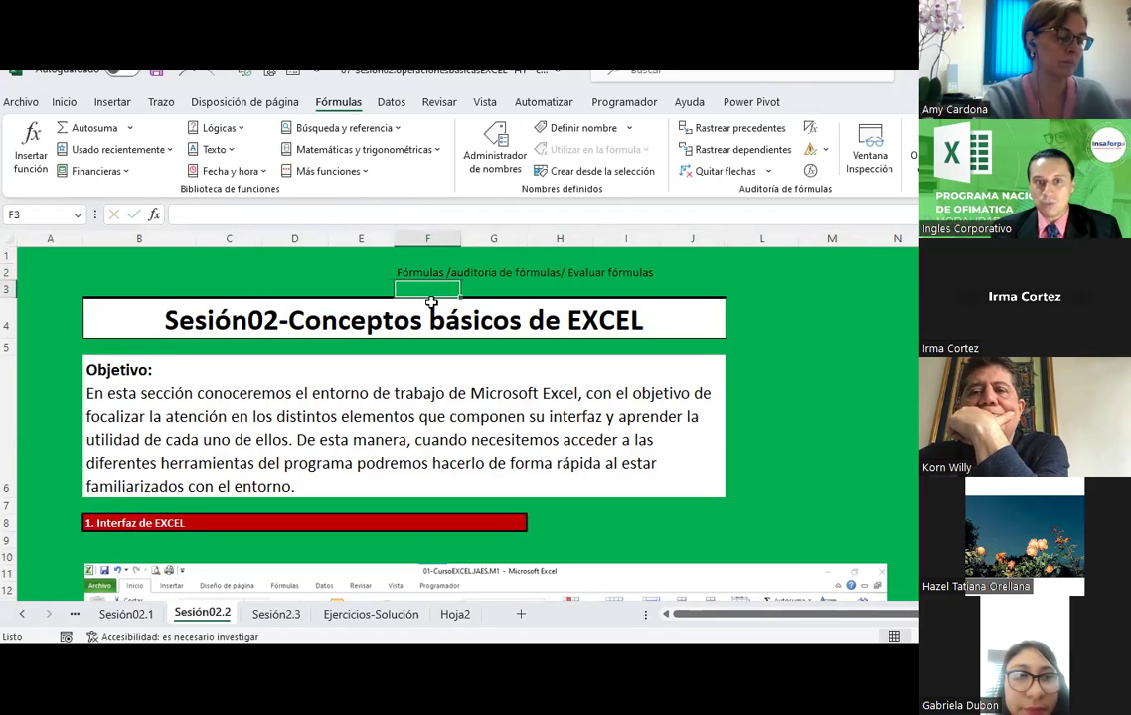
# Make the F2 heading bold and enlarge its font to size 18.
pyautogui.click(422, 272)
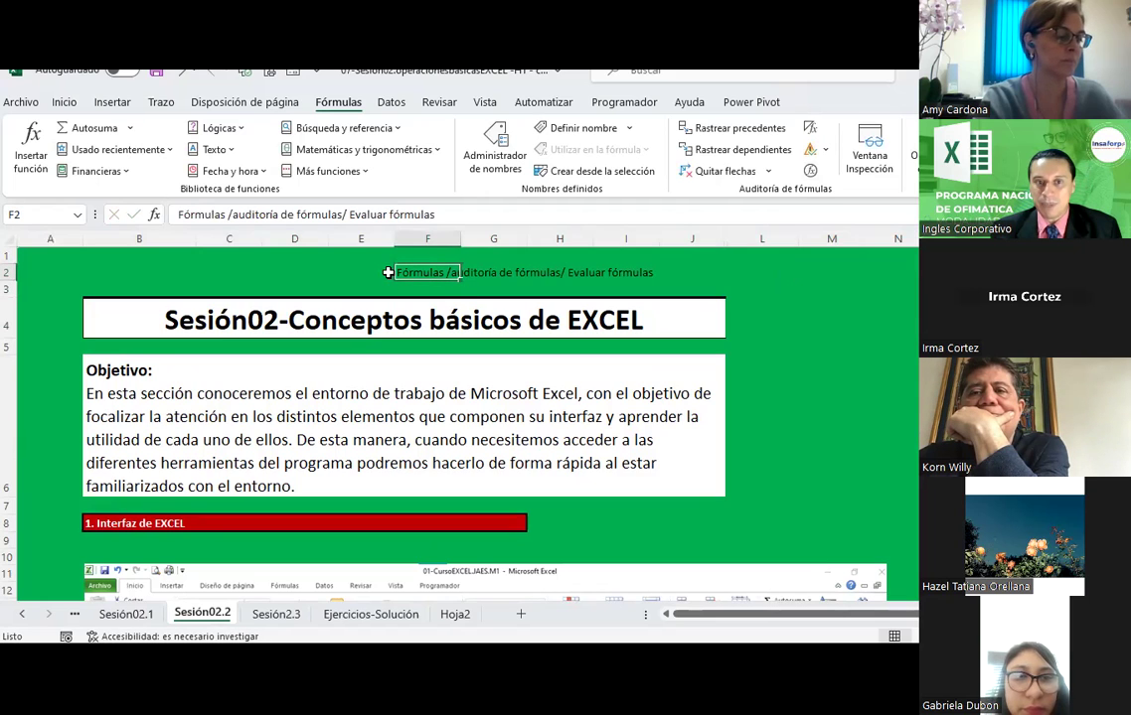
pyautogui.click(60, 102)
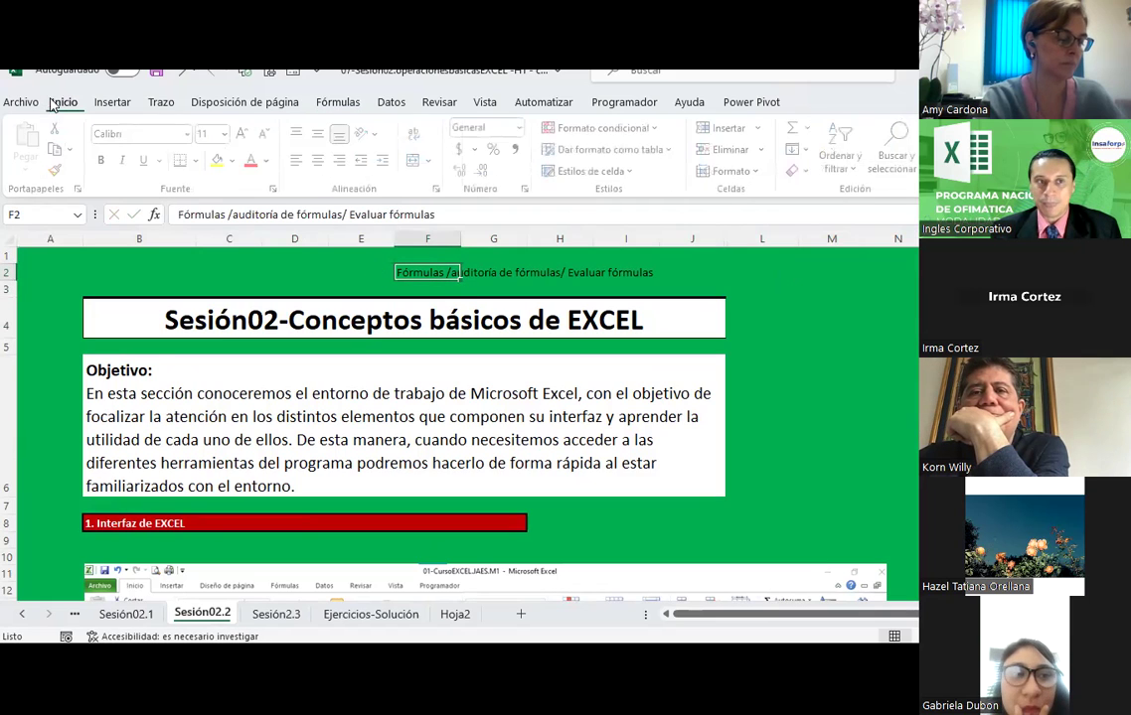
pyautogui.click(104, 160)
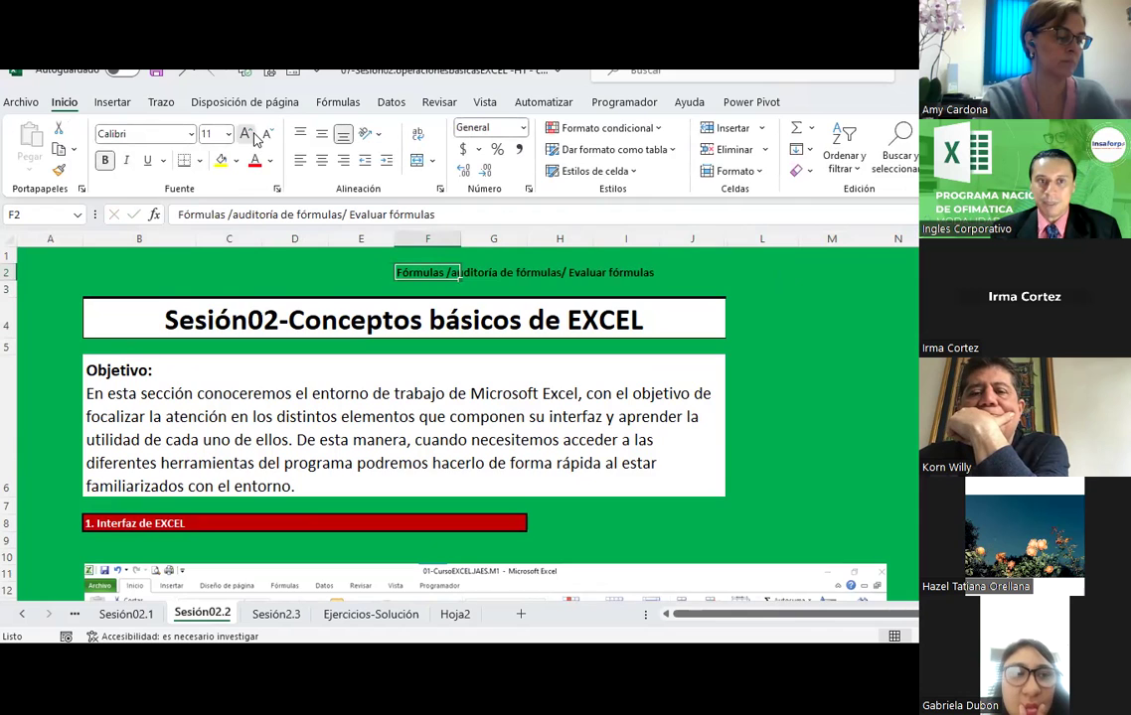
pyautogui.click(245, 133)
pyautogui.click(246, 133)
pyautogui.click(245, 133)
pyautogui.click(245, 134)
pyautogui.click(494, 278)
pyautogui.click(435, 284)
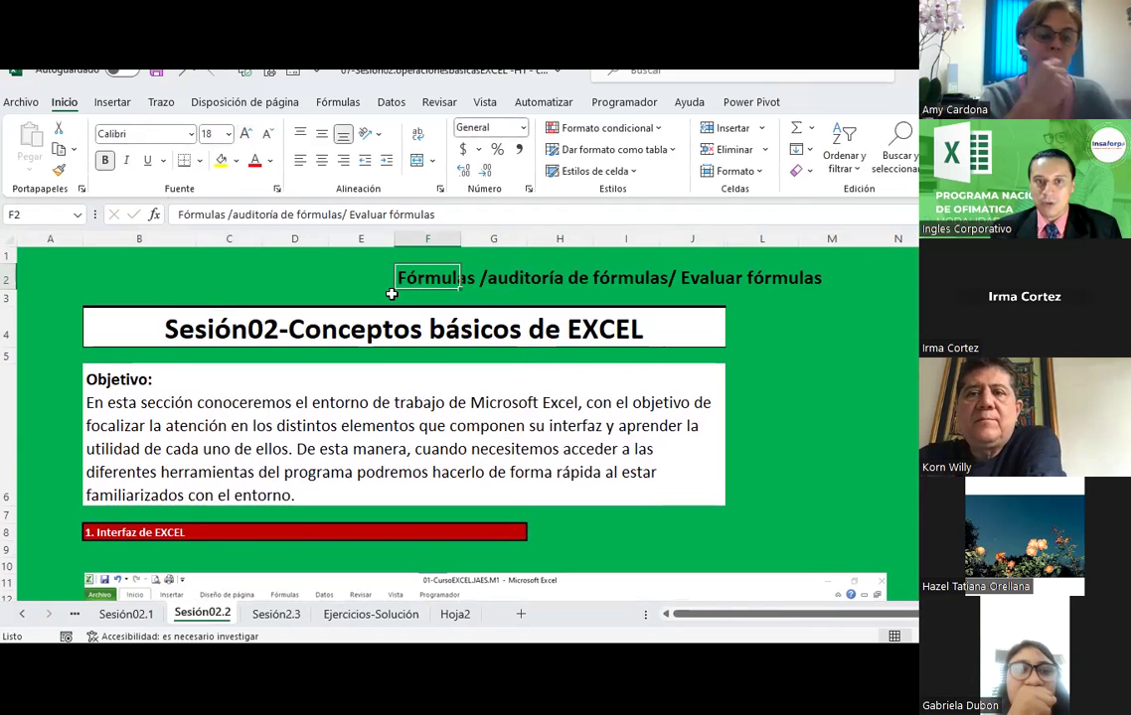
# Edit F2 to read 'Fórmulas /Auditoría de fórmulas/ Evaluar fórmulas' with Auditoría capitalised.
pyautogui.click(336, 103)
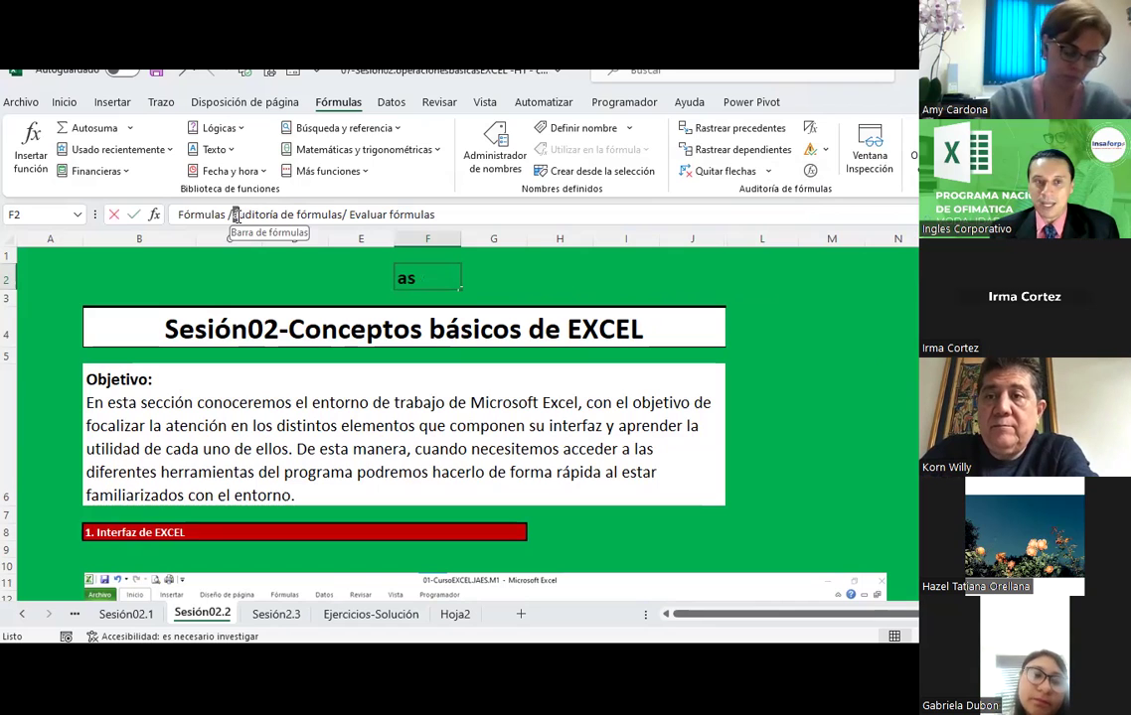
pyautogui.click(235, 215)
pyautogui.click(852, 334)
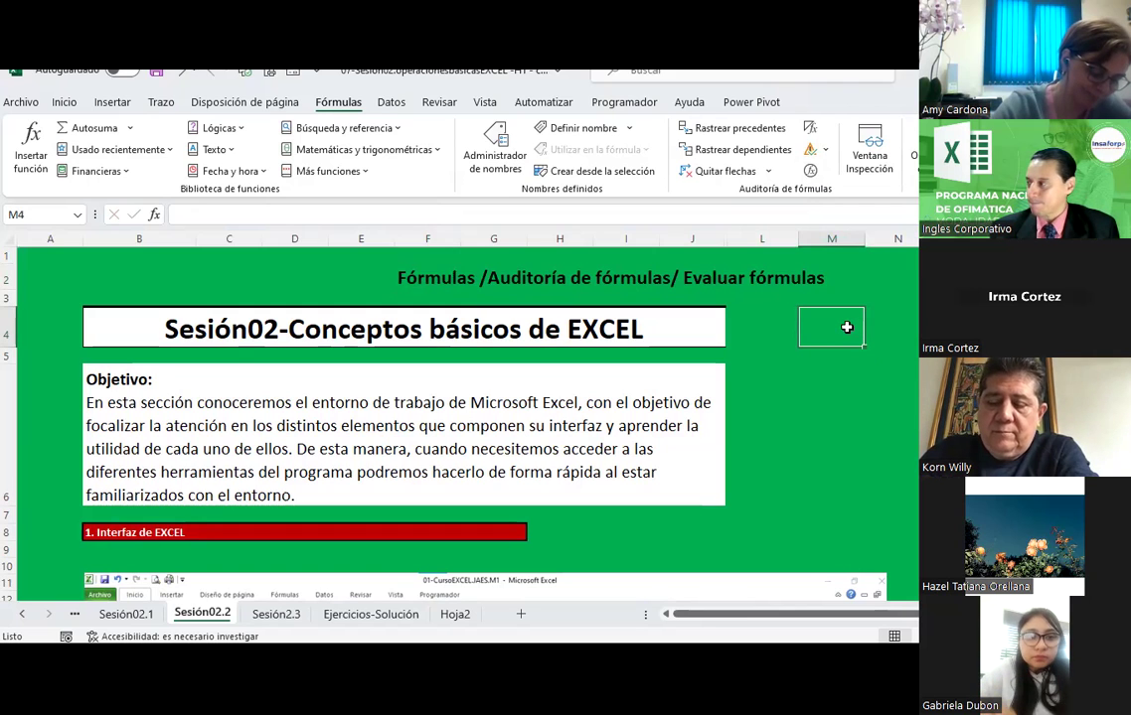
pyautogui.click(483, 286)
# Show the Disposición de página commands, then select the Objetivo box and cell F2.
pyautogui.click(261, 107)
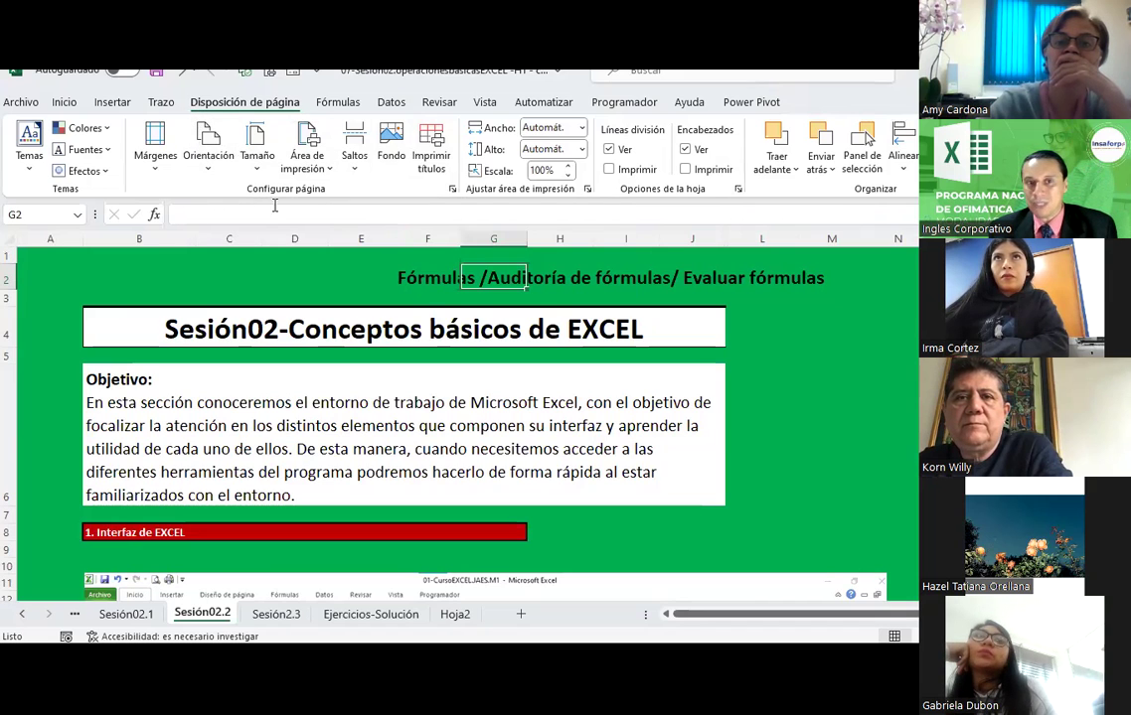
pyautogui.click(442, 373)
pyautogui.click(433, 282)
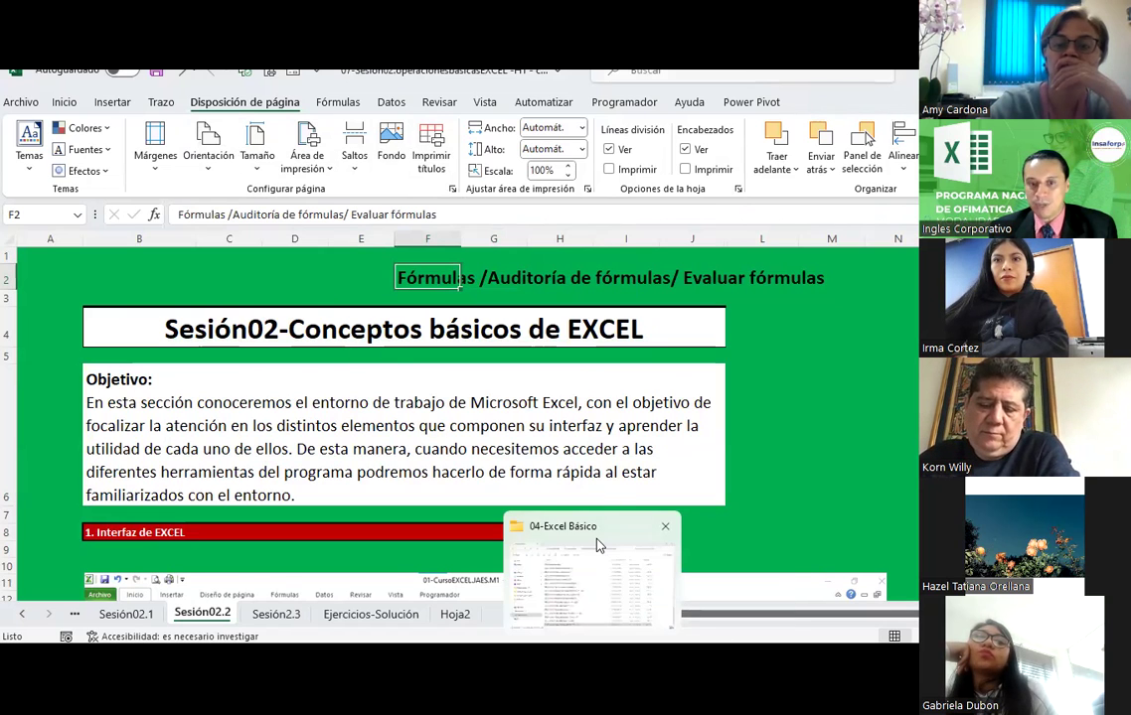
pyautogui.click(591, 556)
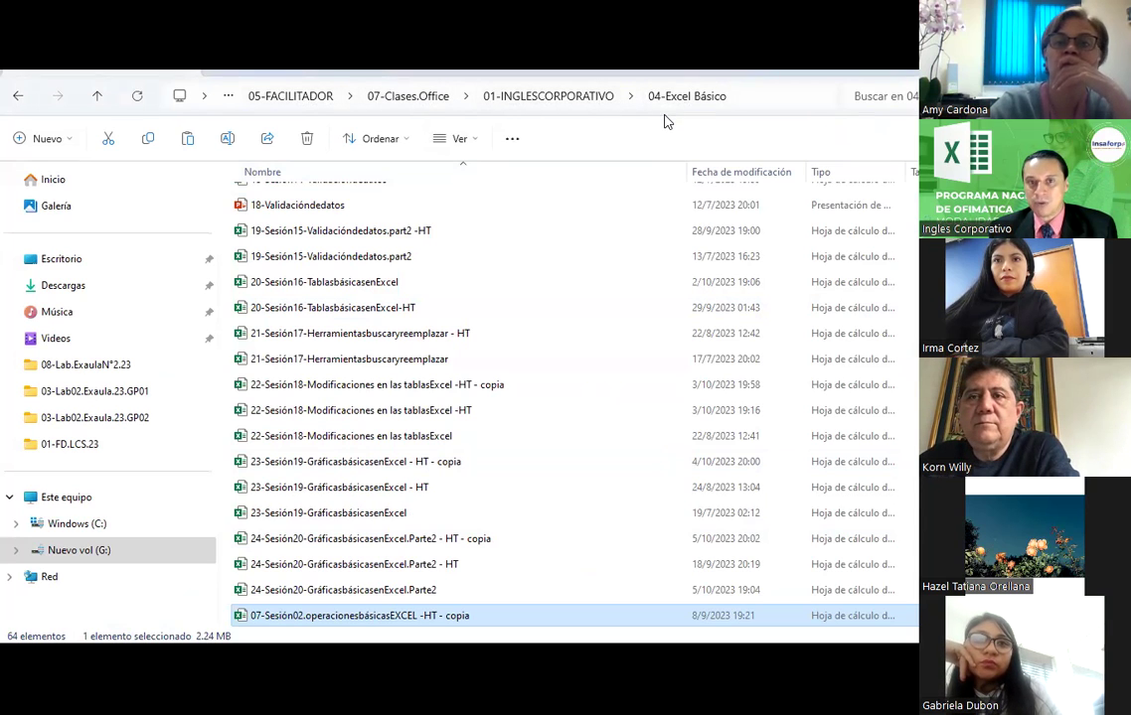
pyautogui.hotkey('alt', 'Tab')
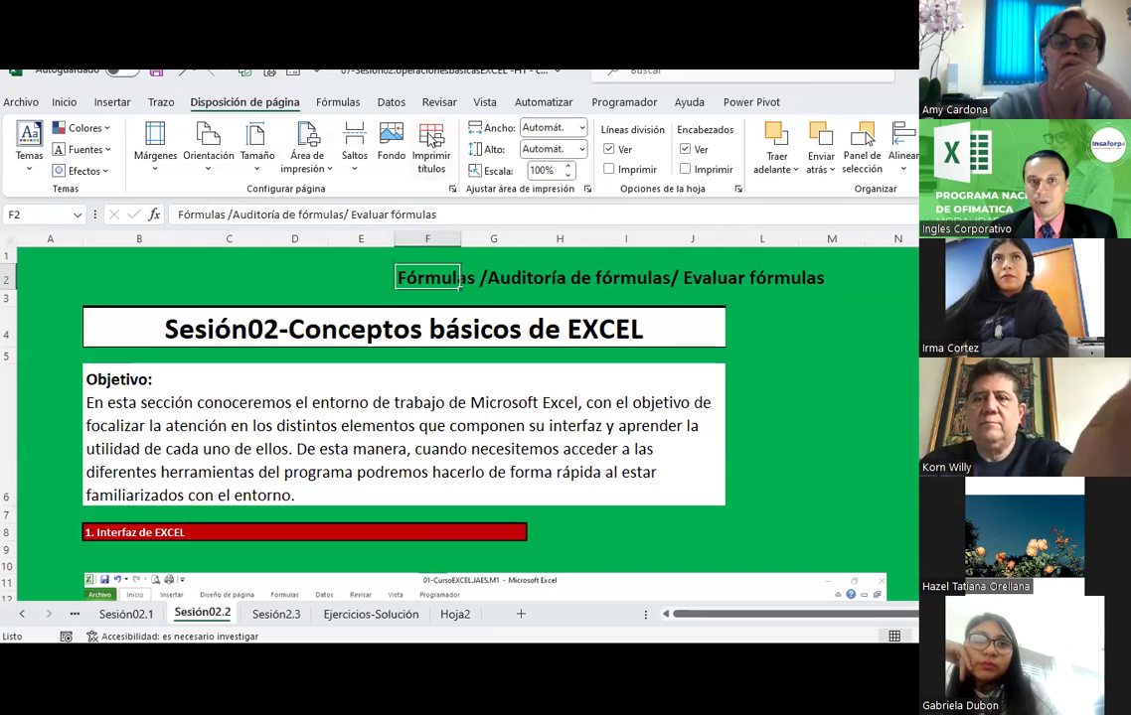
# Switch to Hoja2 and add a new blank sheet, Hoja1.
pyautogui.click(338, 102)
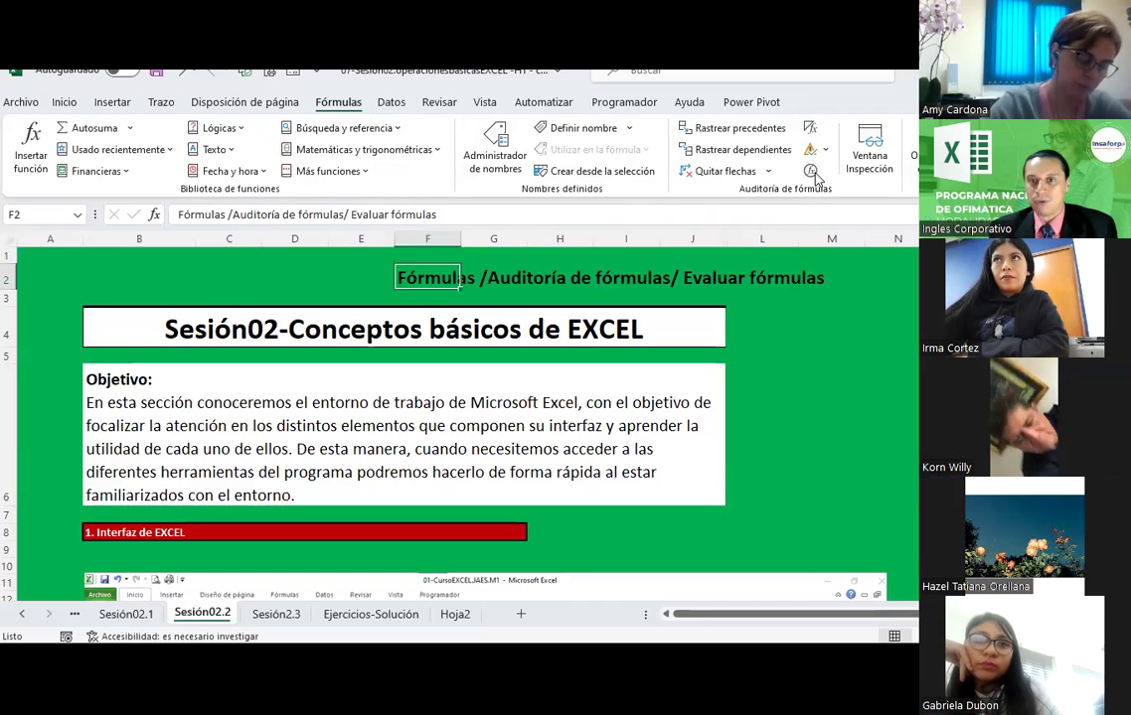
pyautogui.click(845, 362)
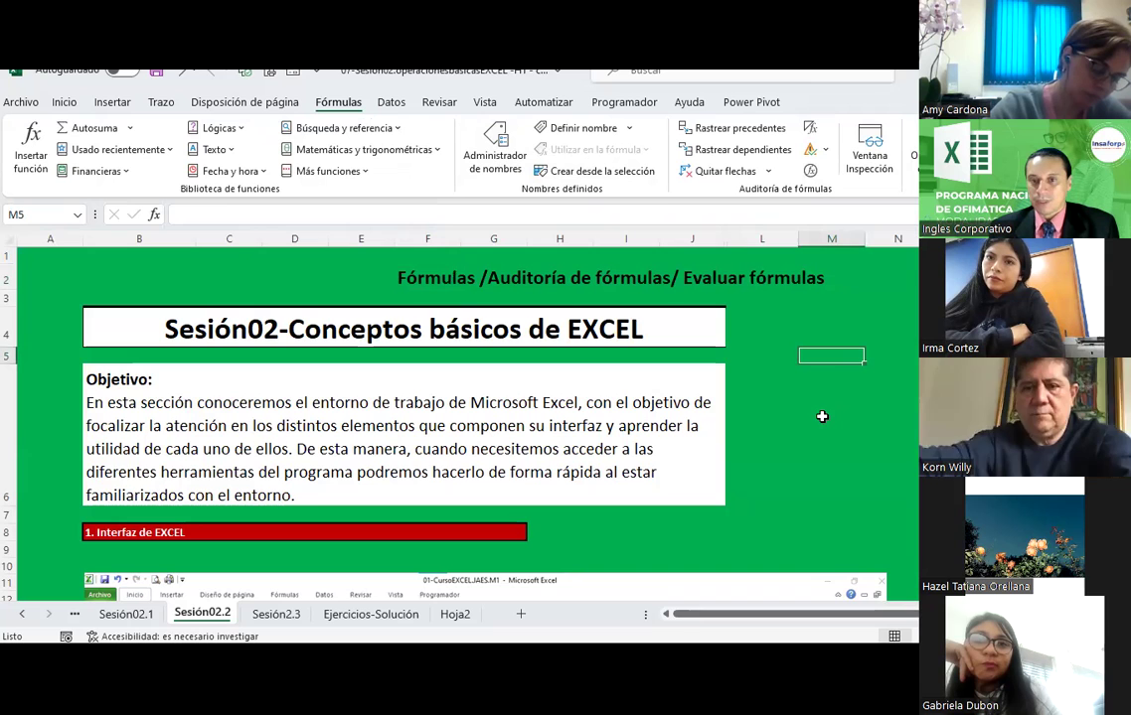
pyautogui.click(913, 343)
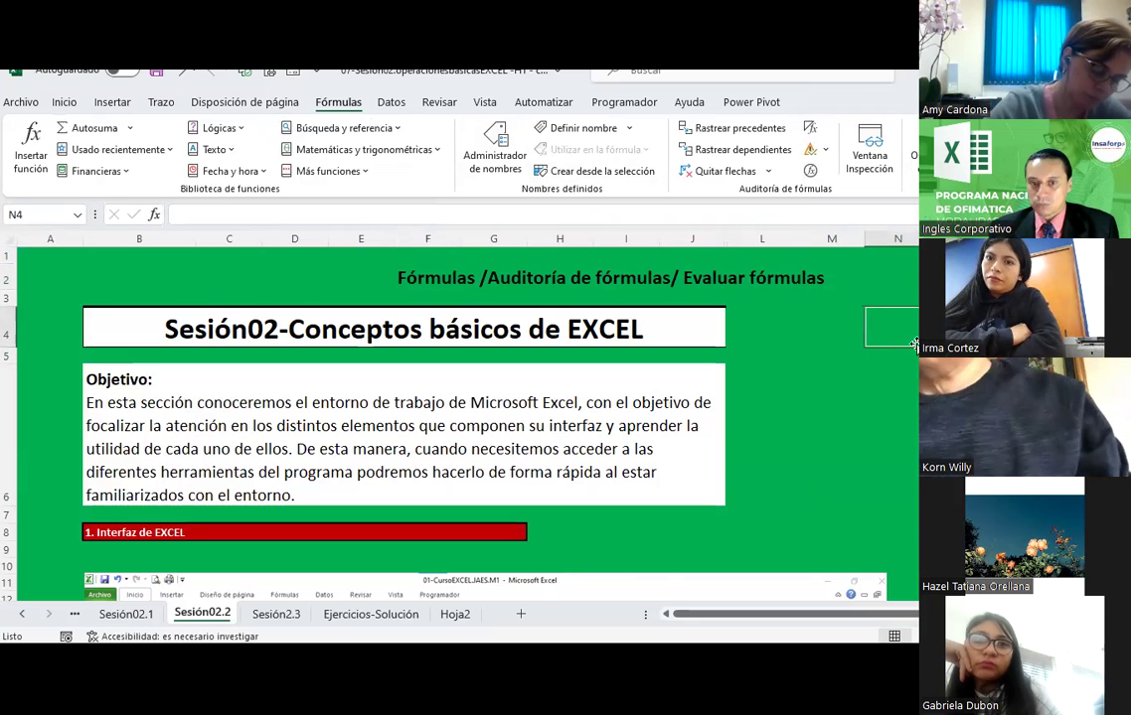
pyautogui.click(469, 619)
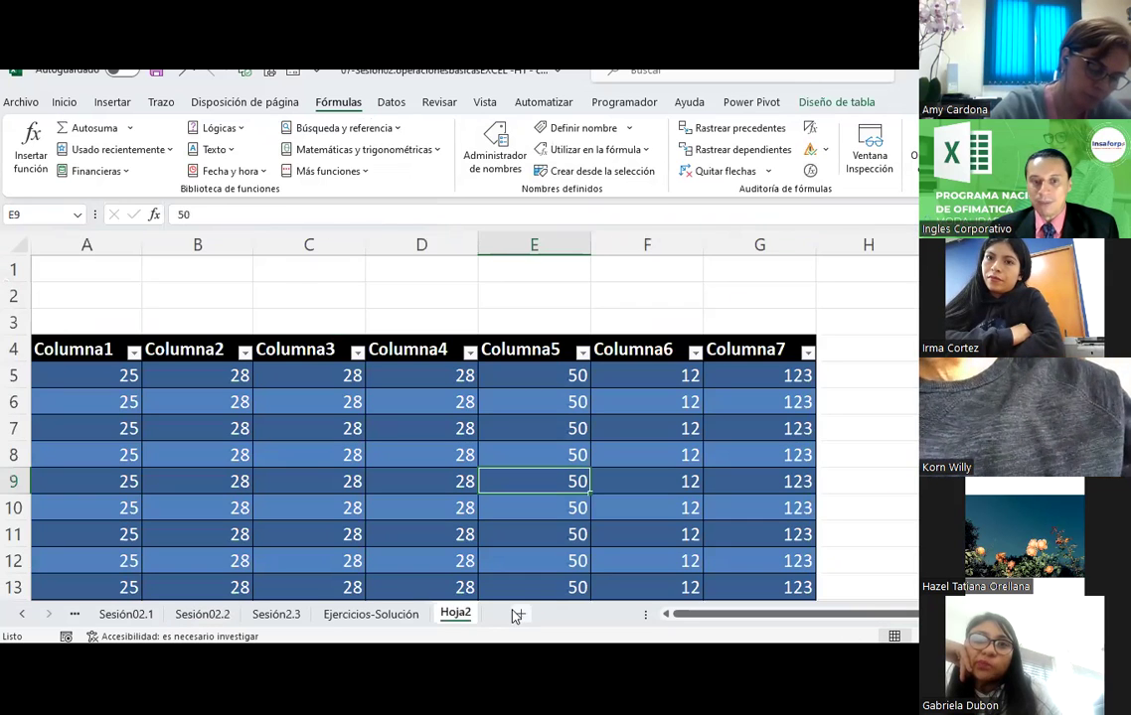
pyautogui.click(517, 614)
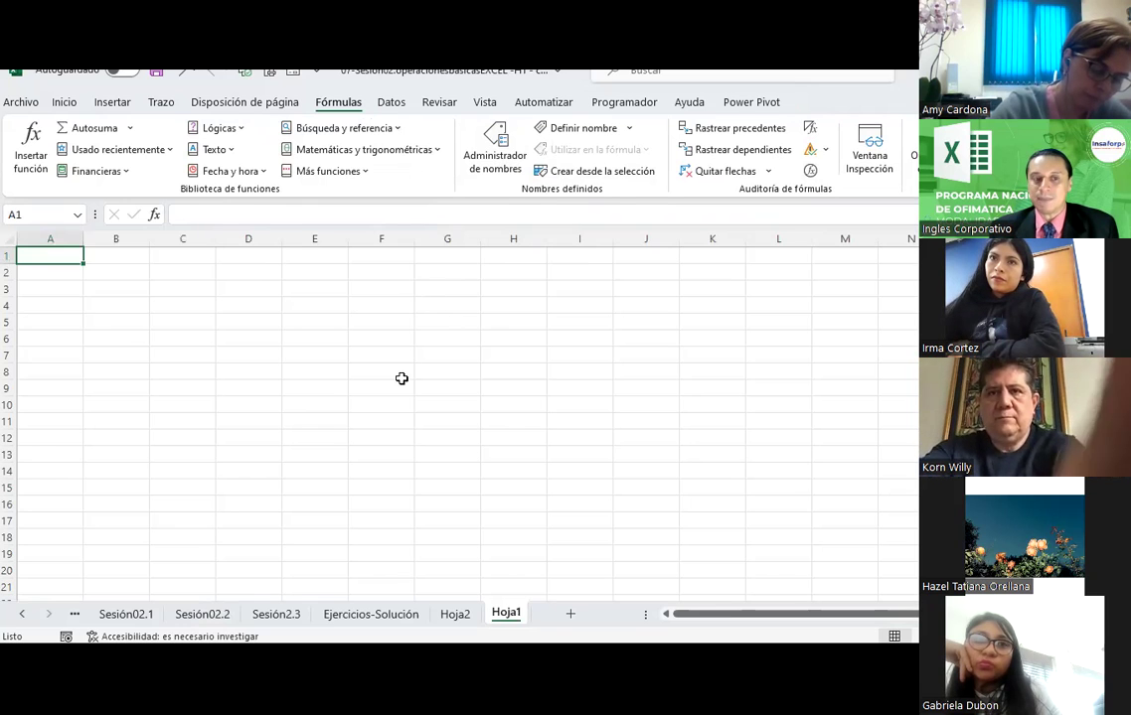
# Give cell F4 a thick outside border (Borde exterior grueso).
pyautogui.click(386, 304)
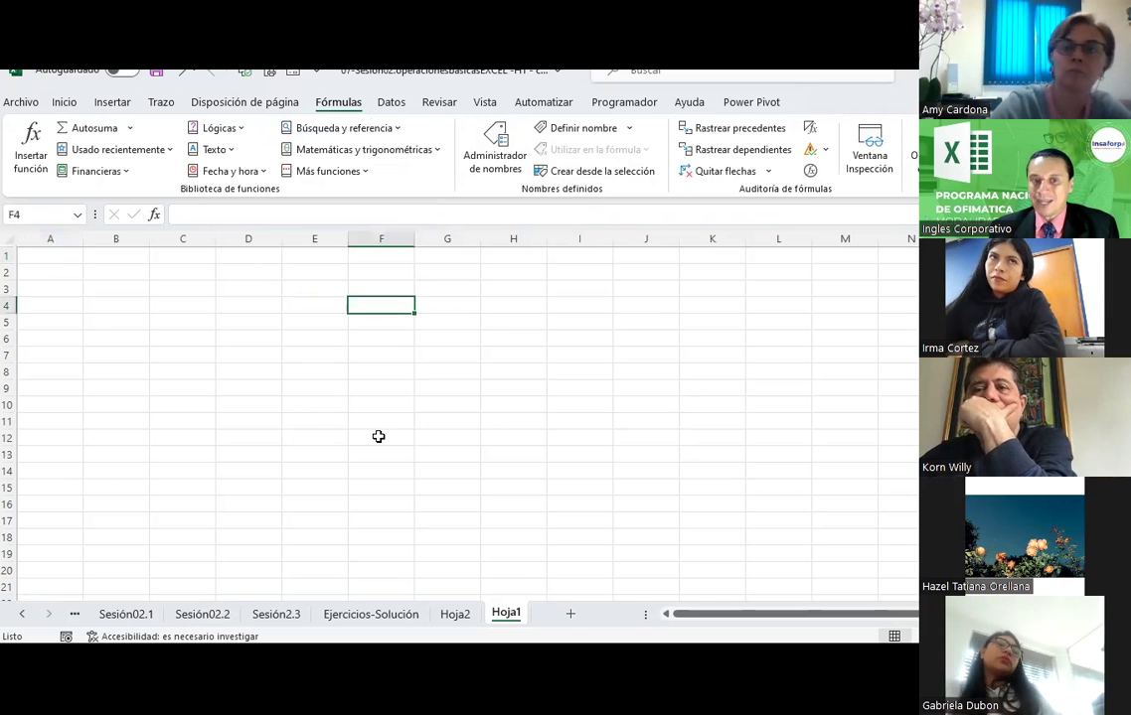
pyautogui.click(63, 102)
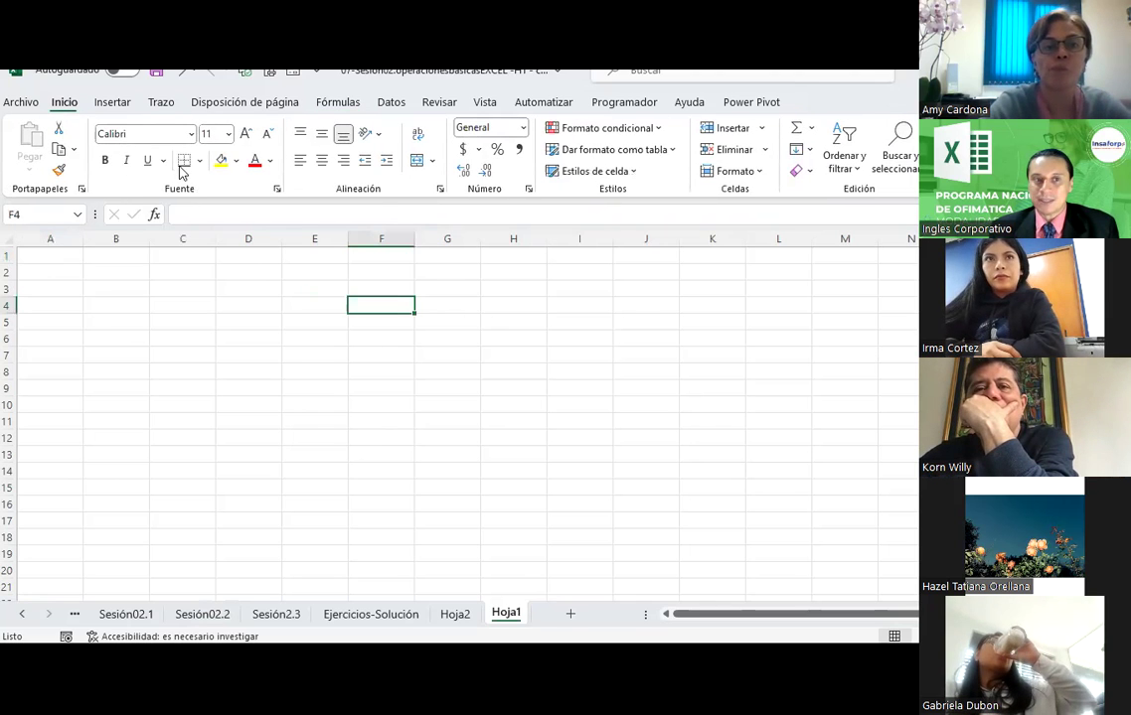
pyautogui.click(201, 162)
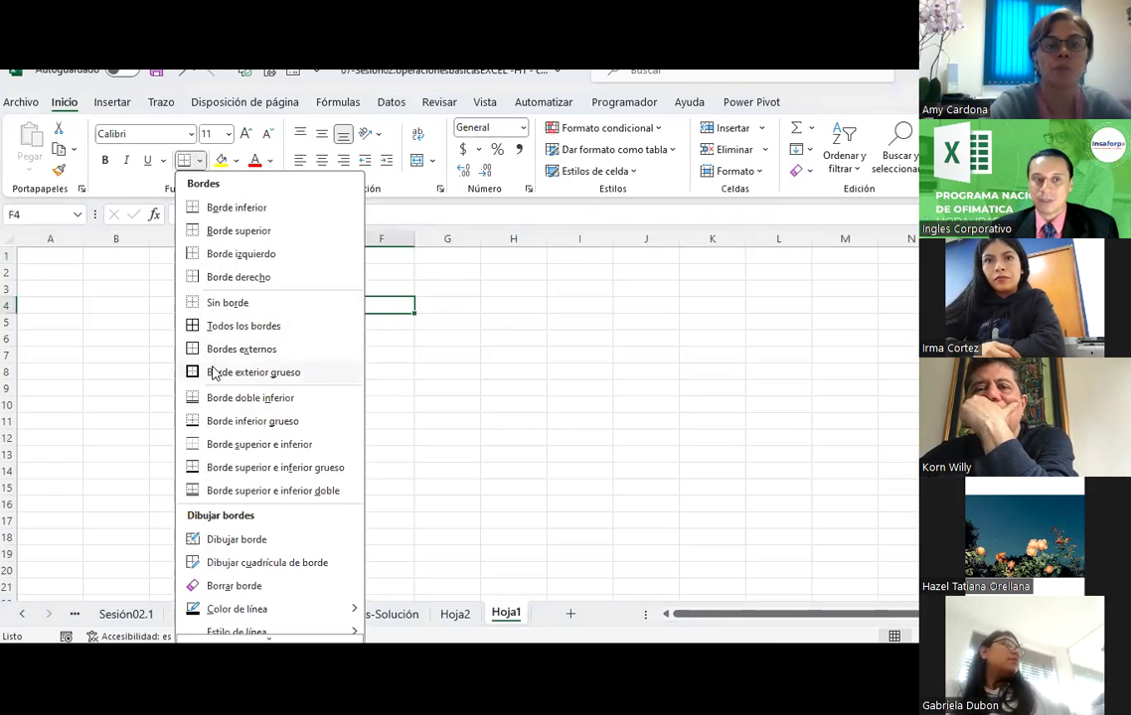
pyautogui.click(210, 370)
pyautogui.click(389, 385)
# Select cell F4, then the whole of column F and row 4.
pyautogui.click(386, 301)
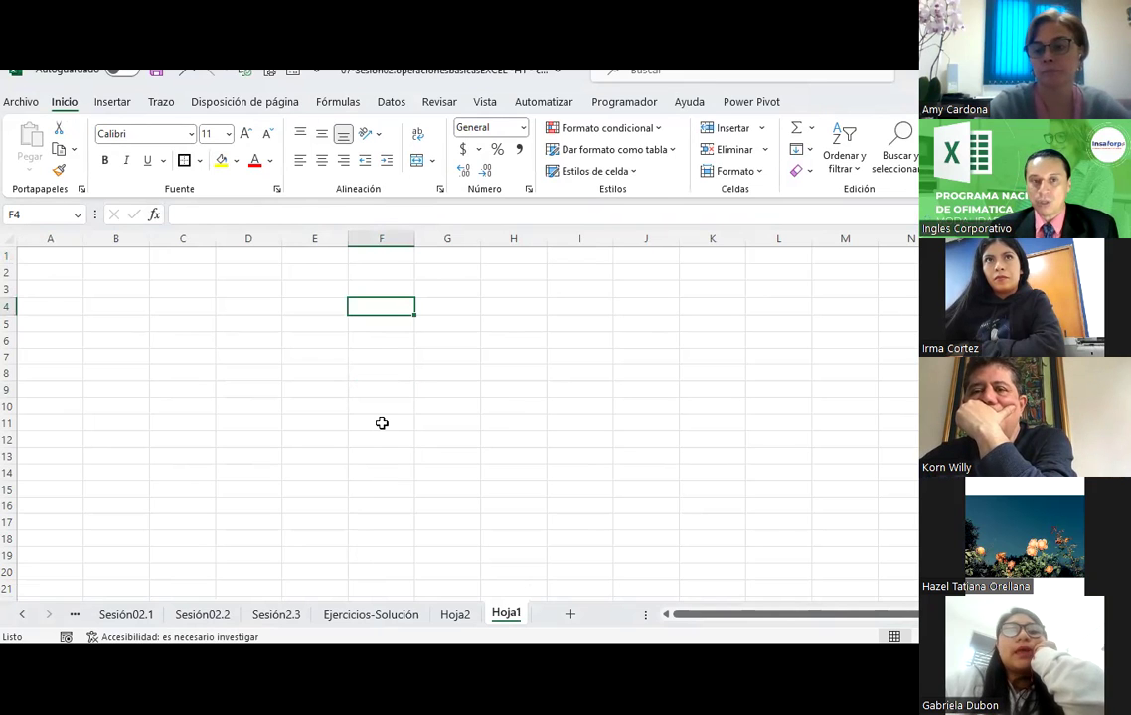
pyautogui.click(380, 235)
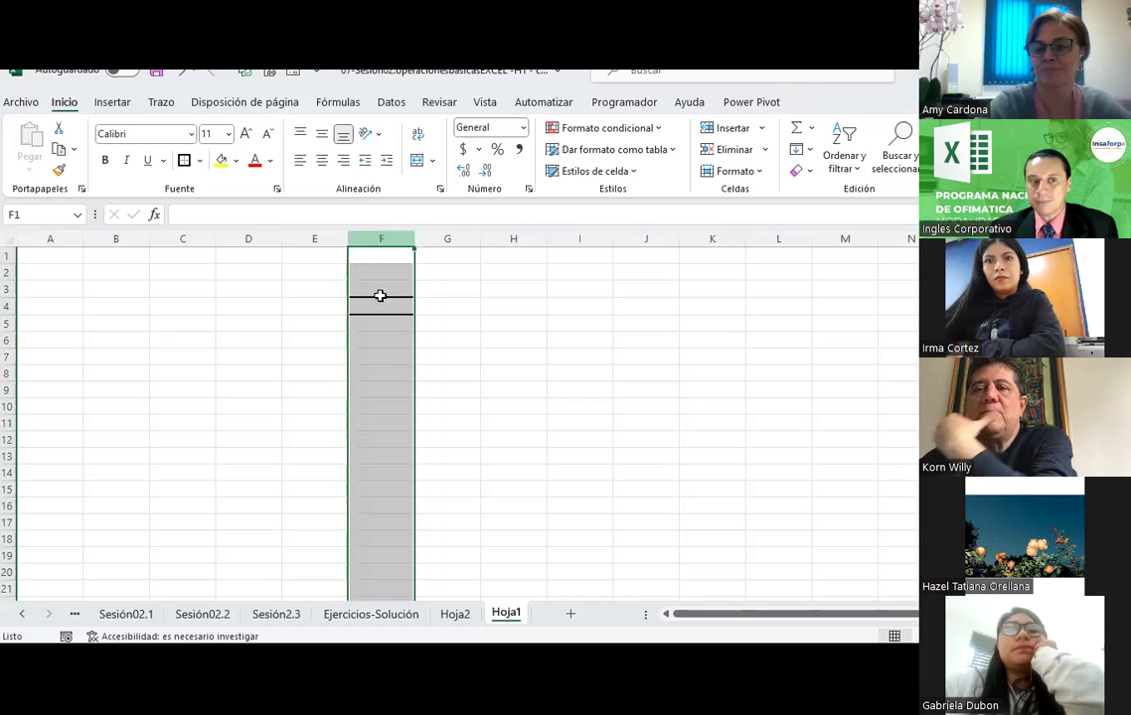
pyautogui.keyDown('ctrl'); pyautogui.click(10, 307); pyautogui.keyUp('ctrl')
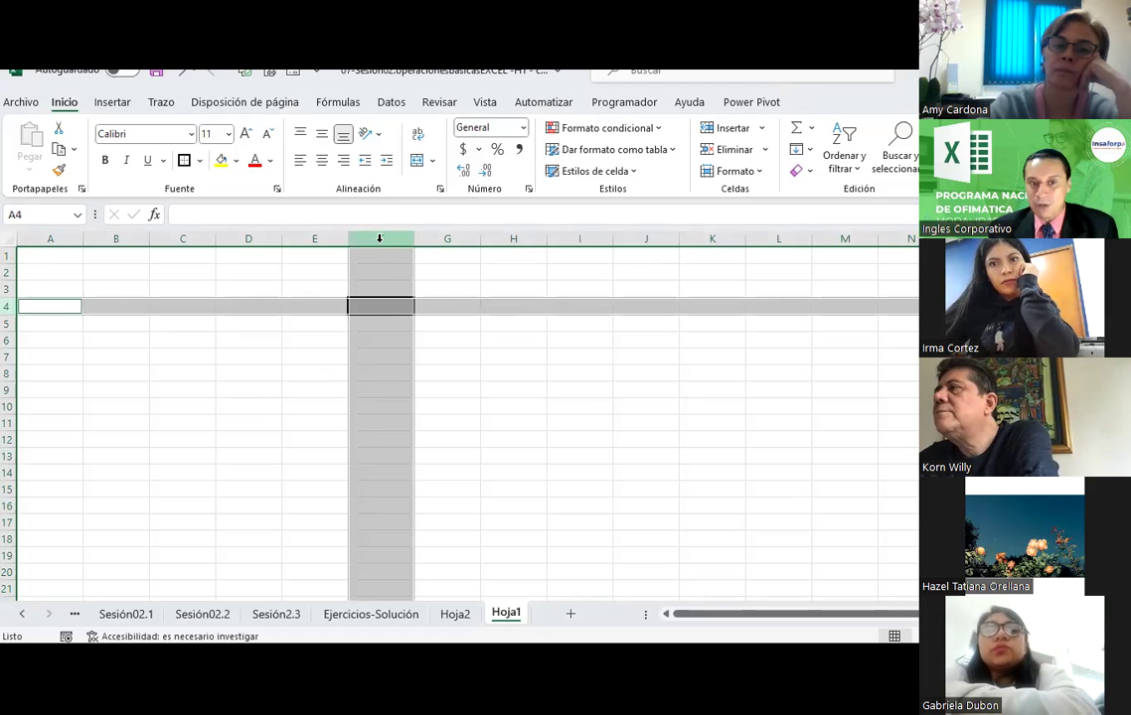
# Enter the label F4 in cell F4.
pyautogui.click(395, 306)
pyautogui.write('f')
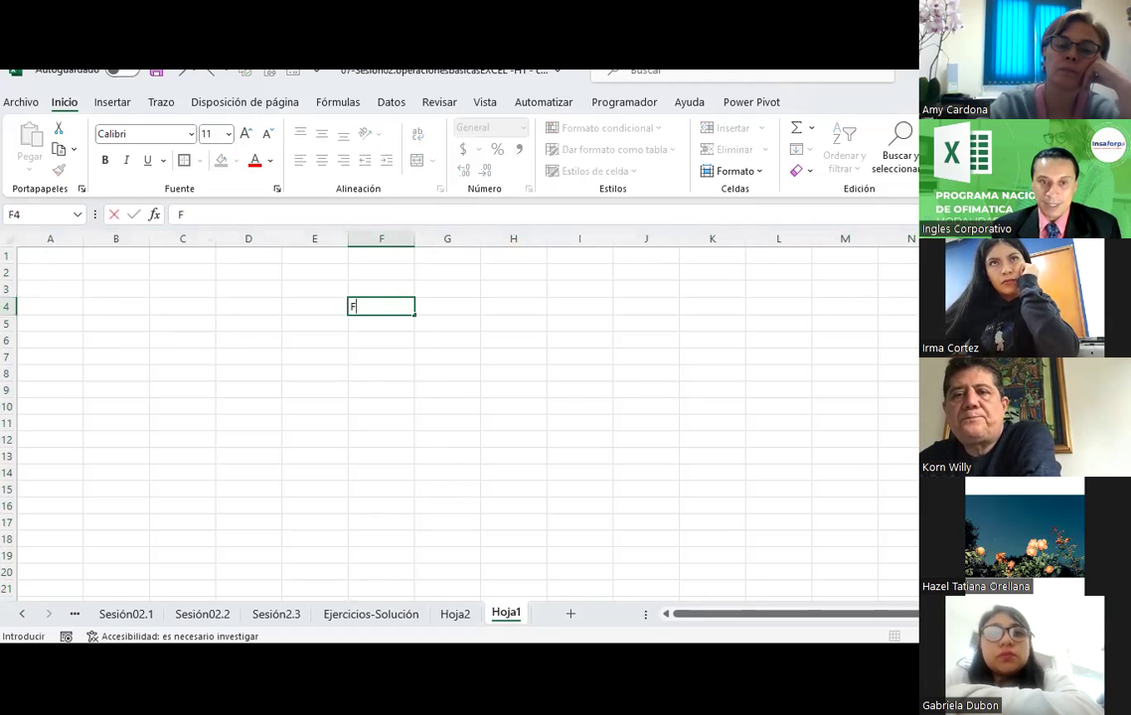
pyautogui.moveTo(738, 640)
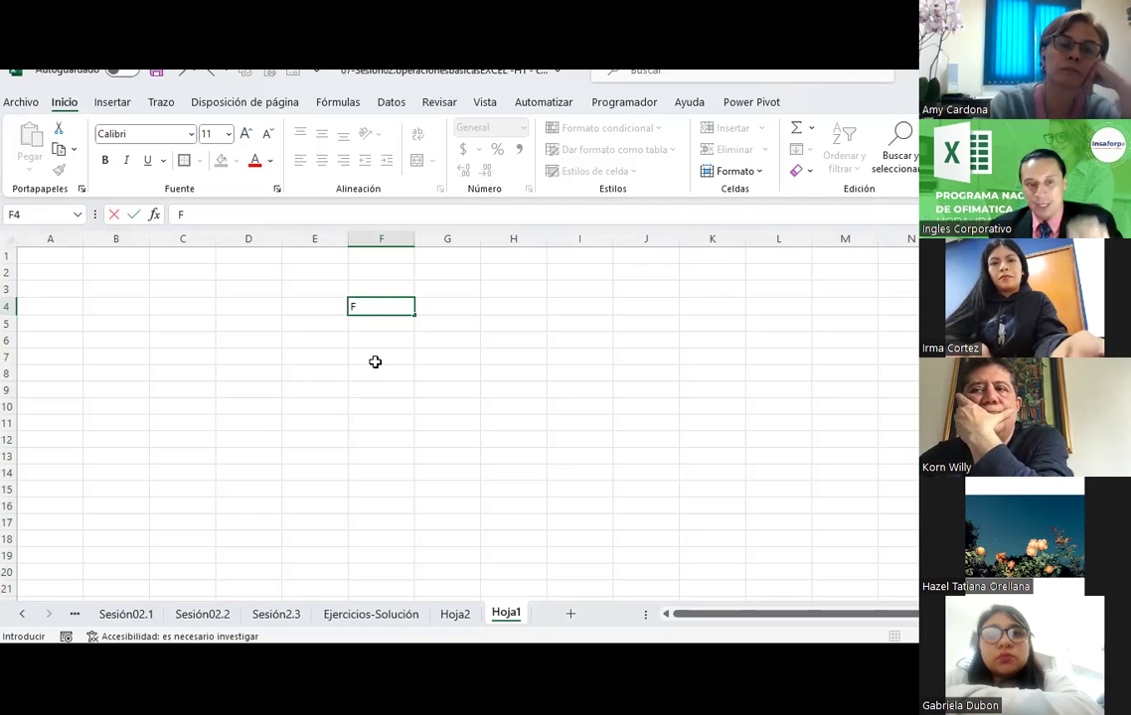
pyautogui.write('4')
pyautogui.press('Return')
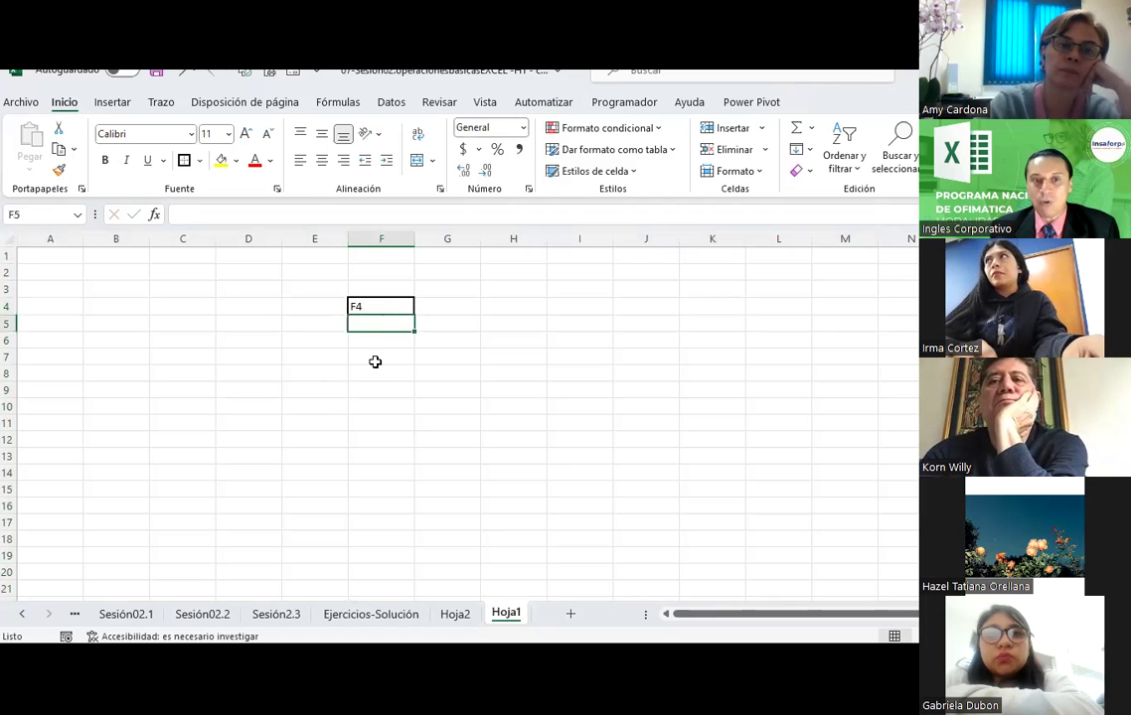
# Enter the label Celda in cell F3 above F4.
pyautogui.click(379, 280)
pyautogui.click(378, 286)
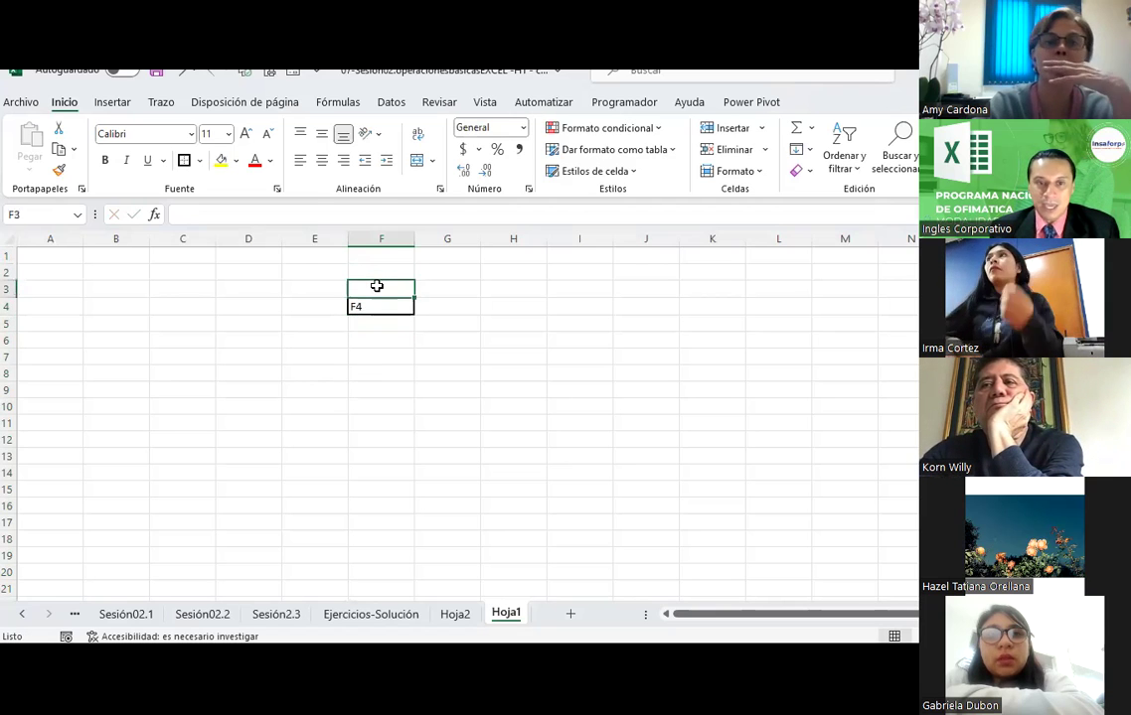
pyautogui.write('cELDA')
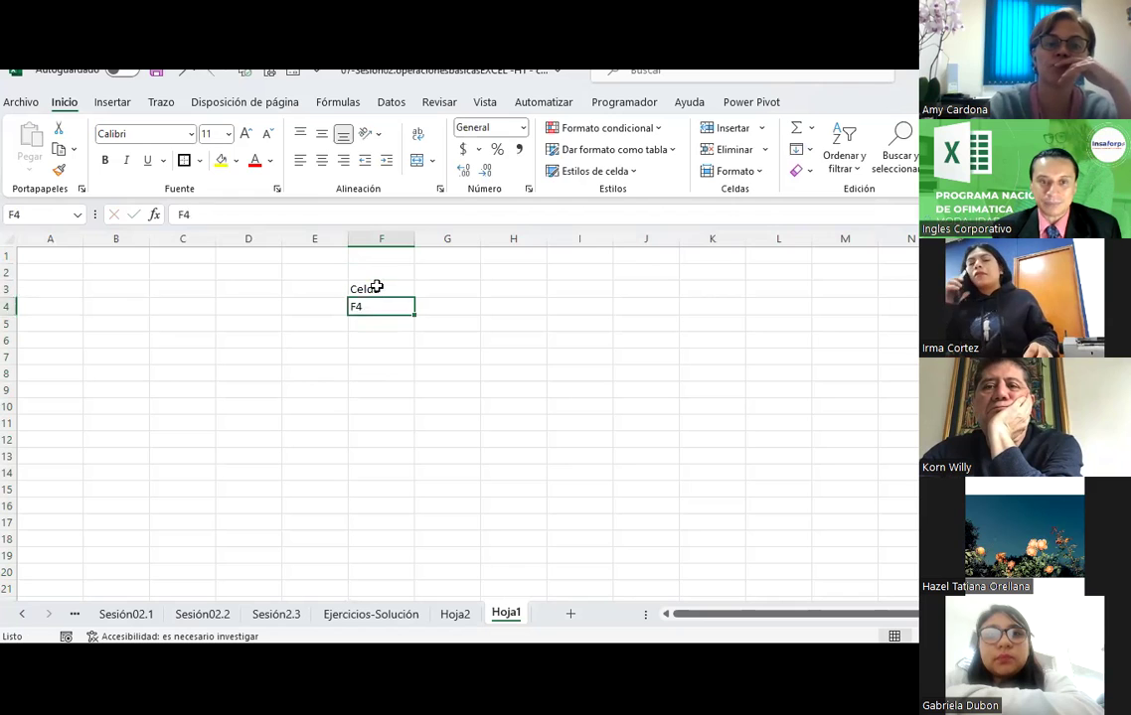
pyautogui.hotkey('ctrl', 'Return')
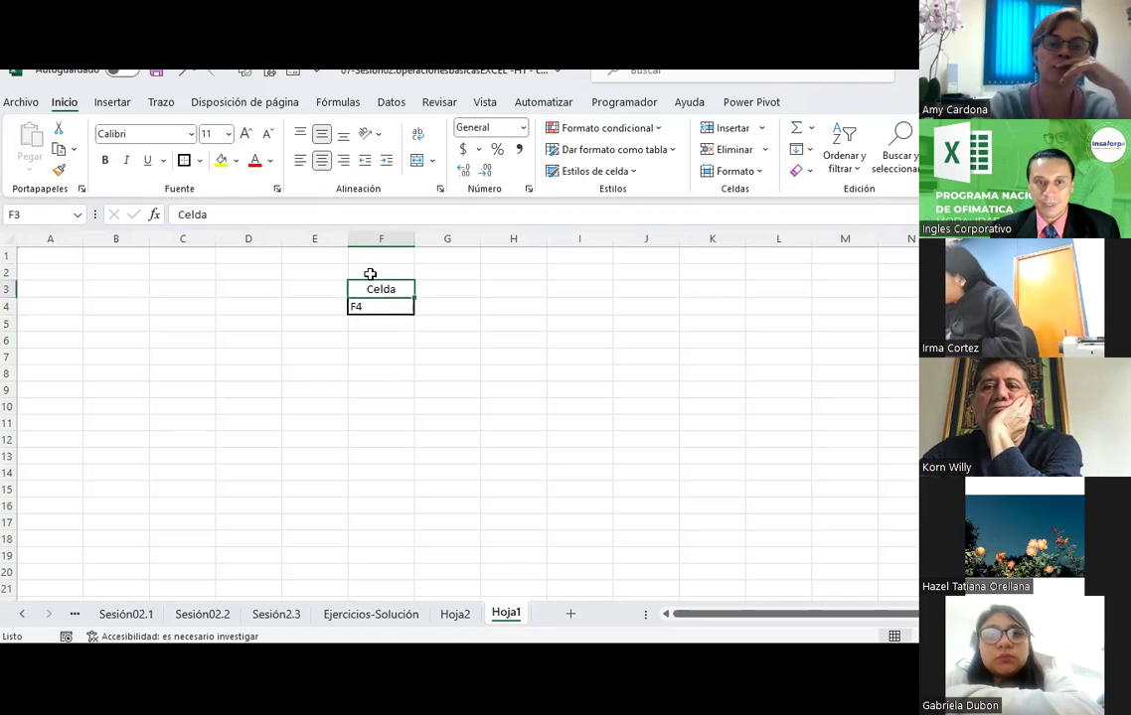
# Select cell F4, then the whole of column F.
pyautogui.click(382, 307)
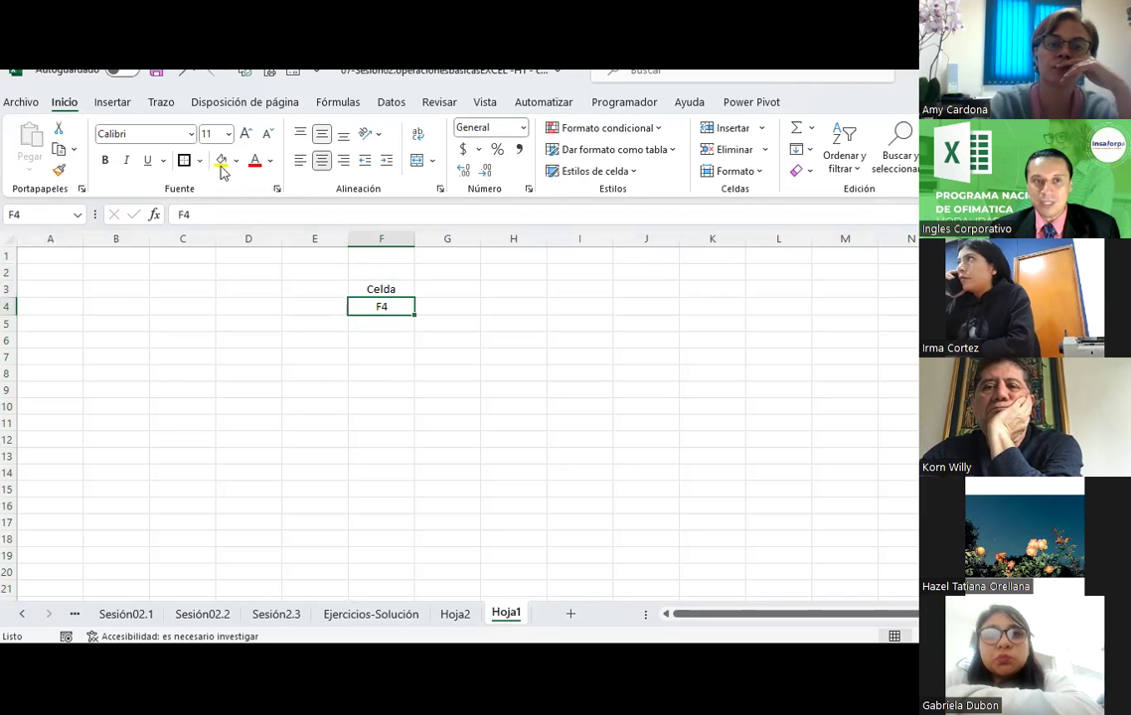
pyautogui.click(381, 306)
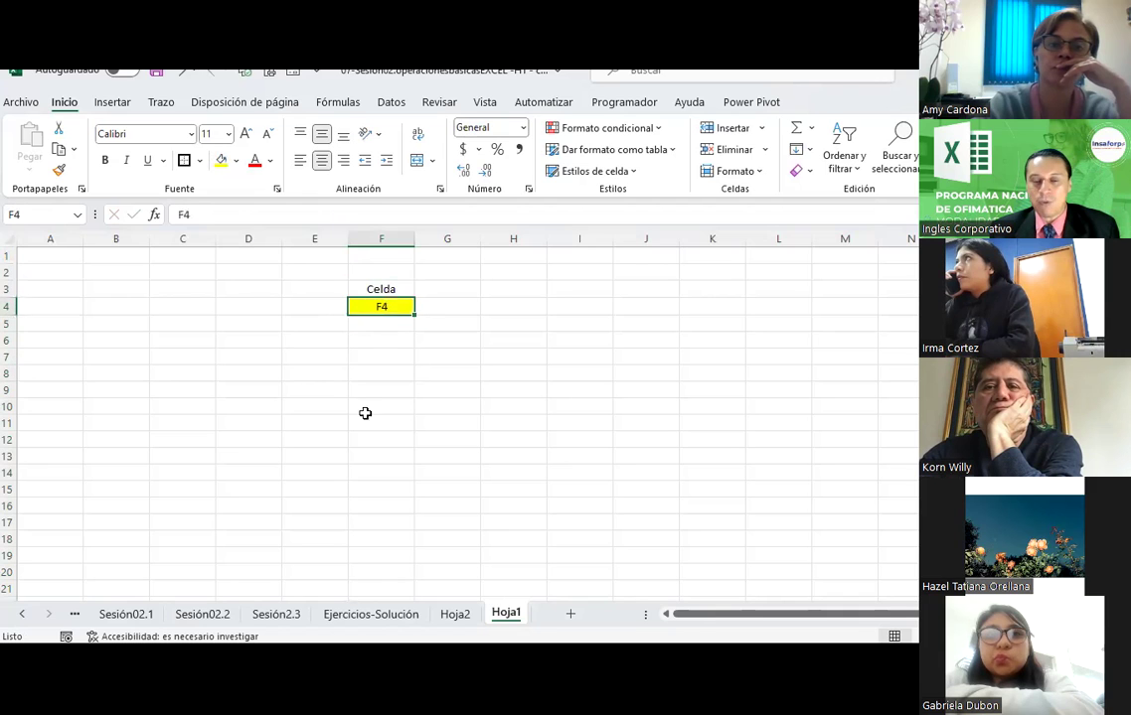
pyautogui.click(386, 236)
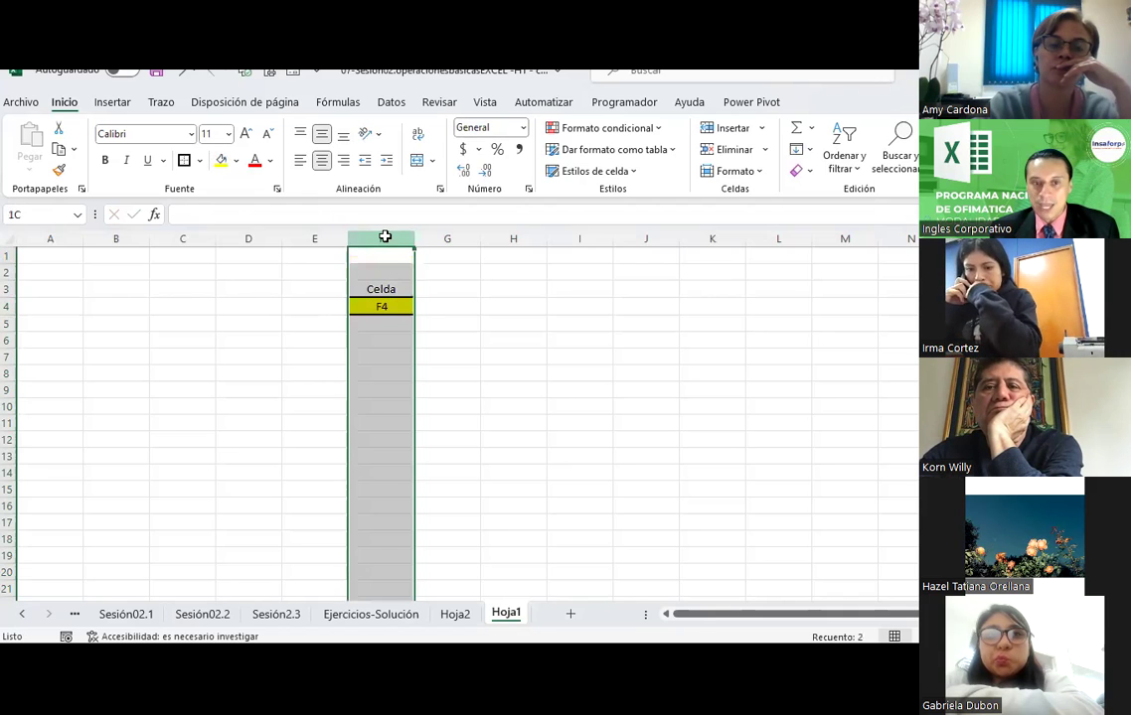
pyautogui.keyDown('ctrl'); pyautogui.click(6, 306); pyautogui.keyUp('ctrl')
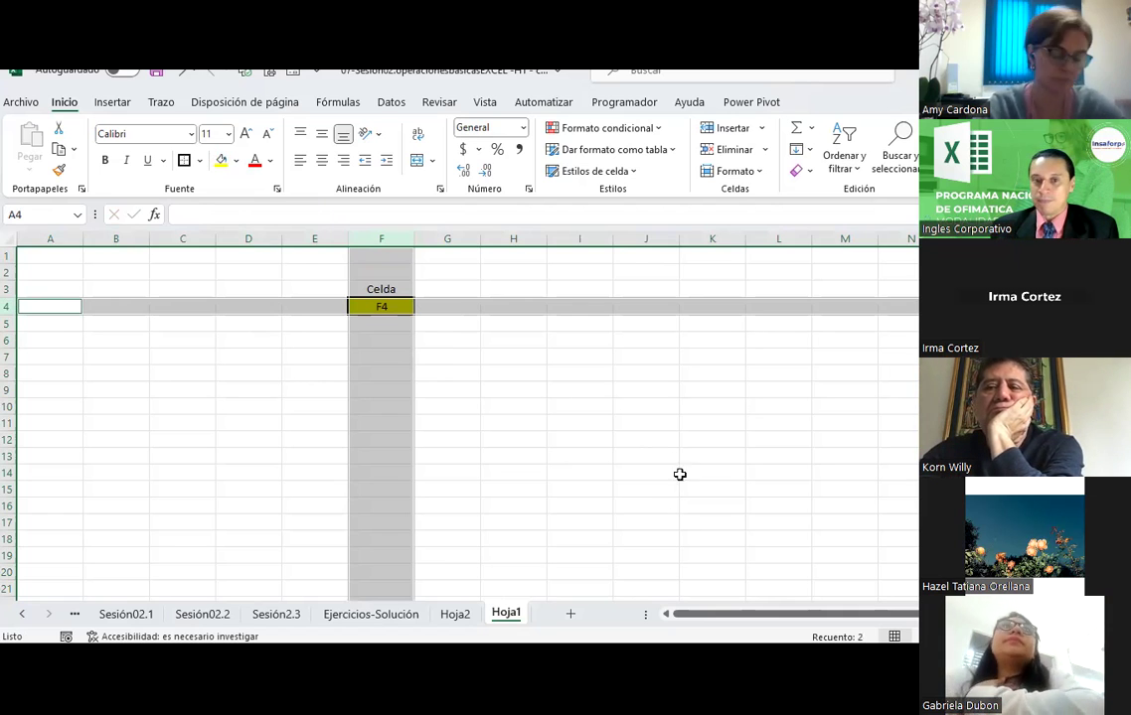
pyautogui.click(699, 407)
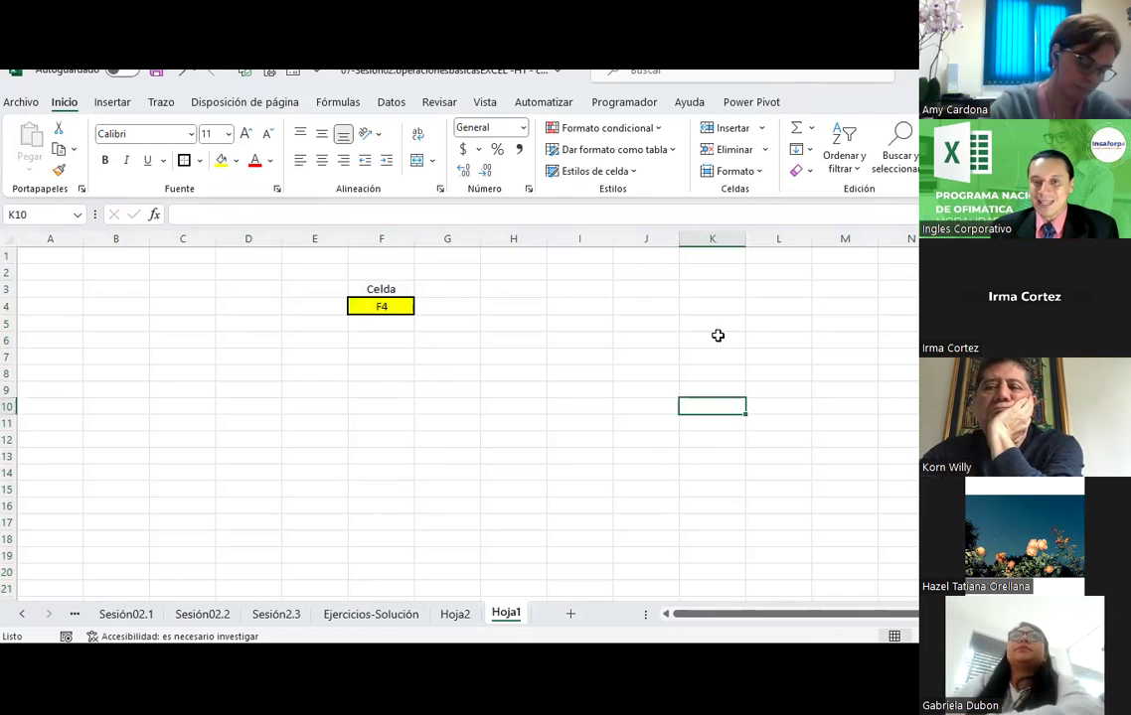
pyautogui.click(712, 239)
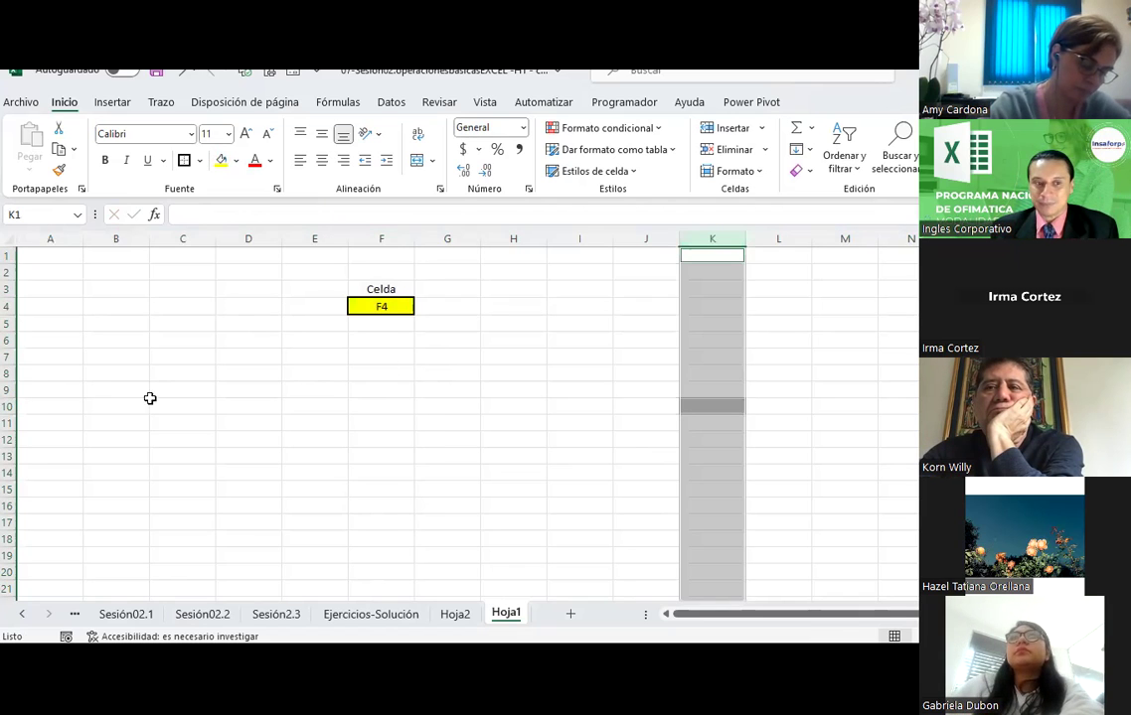
pyautogui.keyDown('ctrl'); pyautogui.click(8, 408); pyautogui.keyUp('ctrl')
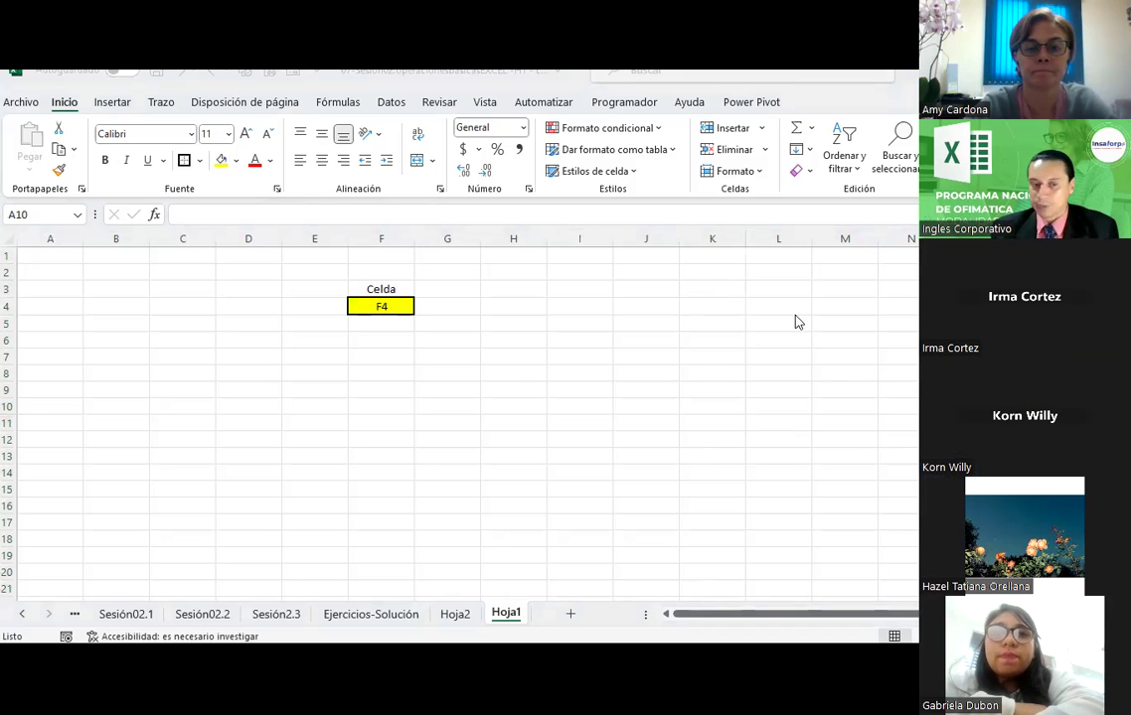
pyautogui.click(516, 374)
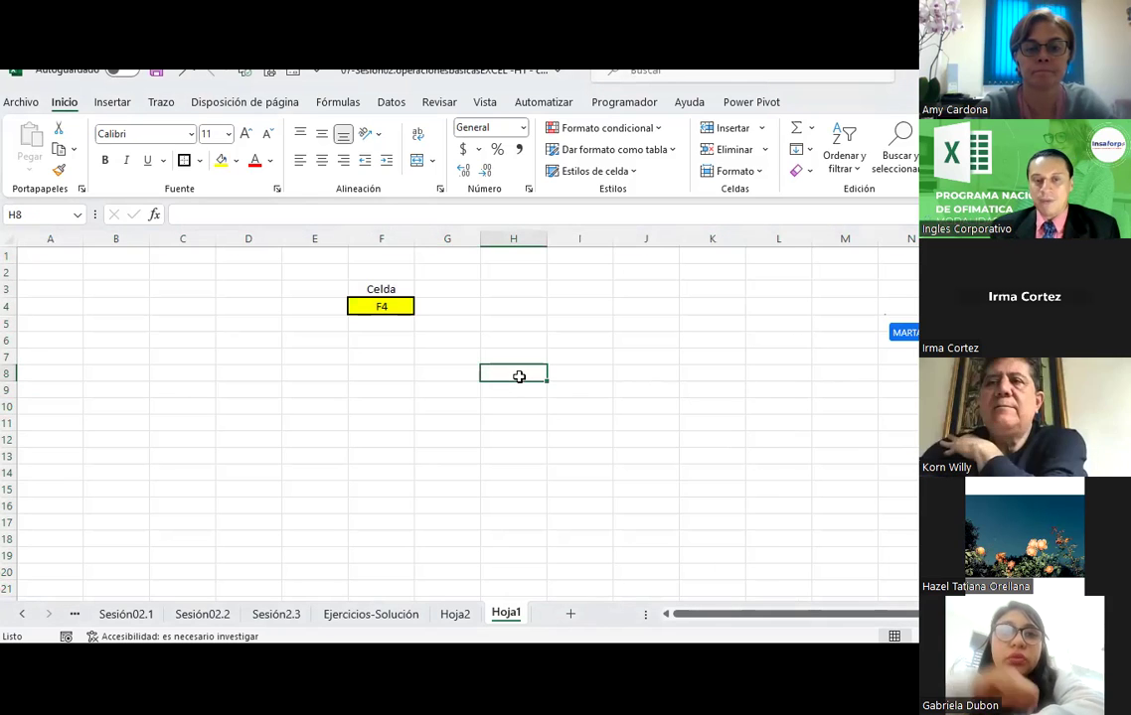
pyautogui.click(503, 304)
# Fill the range H4:L4 light green.
pyautogui.moveTo(504, 304); pyautogui.dragTo(799, 303)
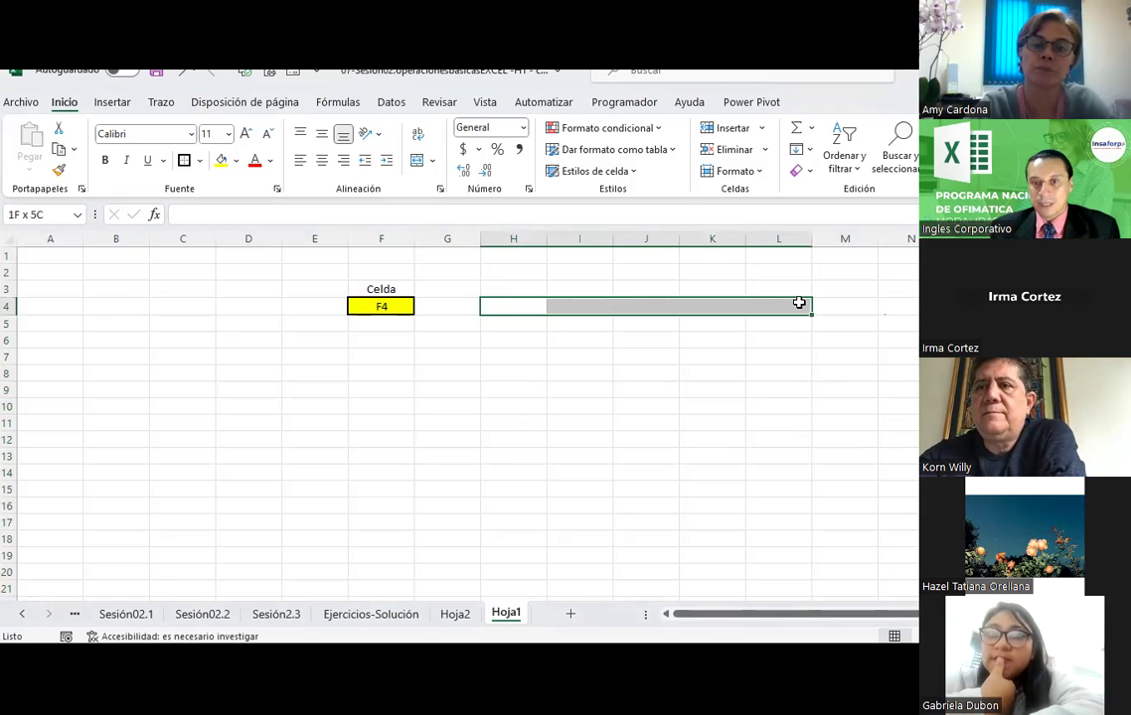
pyautogui.click(235, 161)
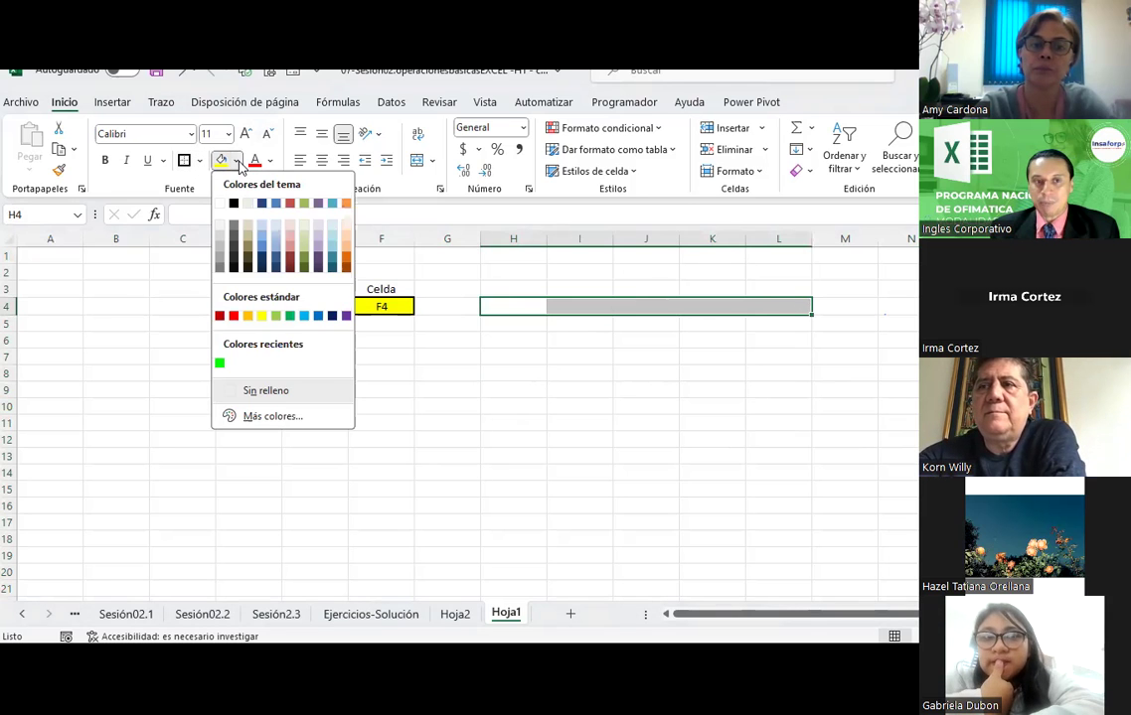
pyautogui.click(279, 318)
# Enter the label Rango de fila in cell H3.
pyautogui.click(526, 289)
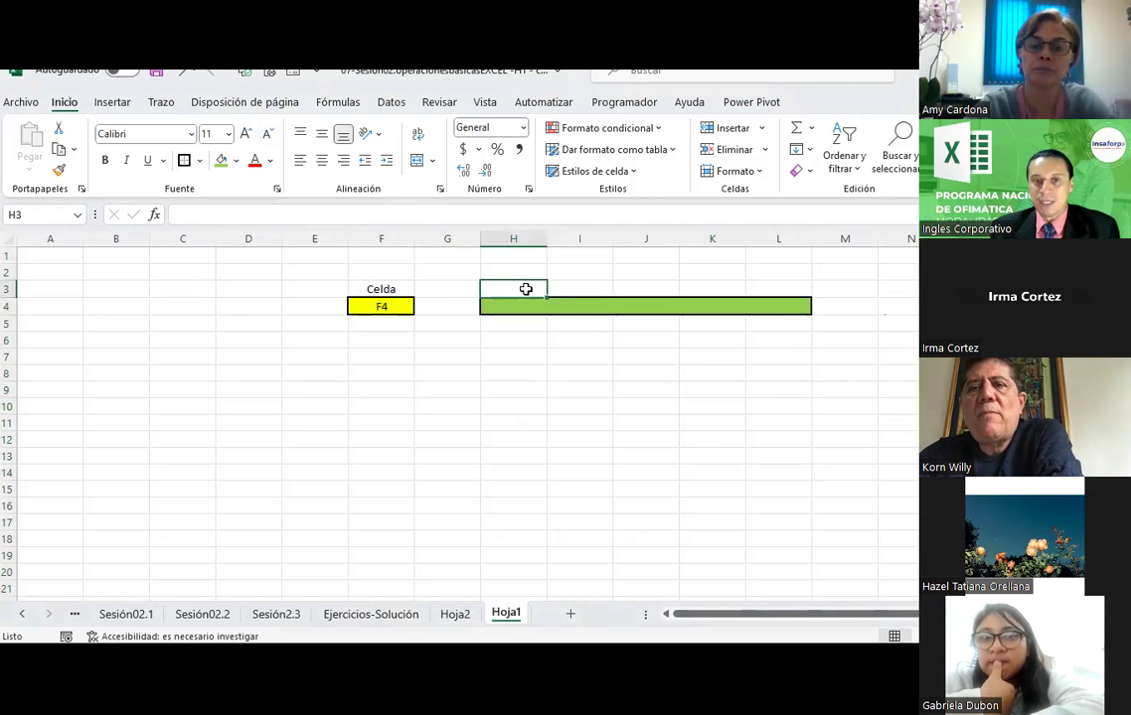
pyautogui.write('Rango')
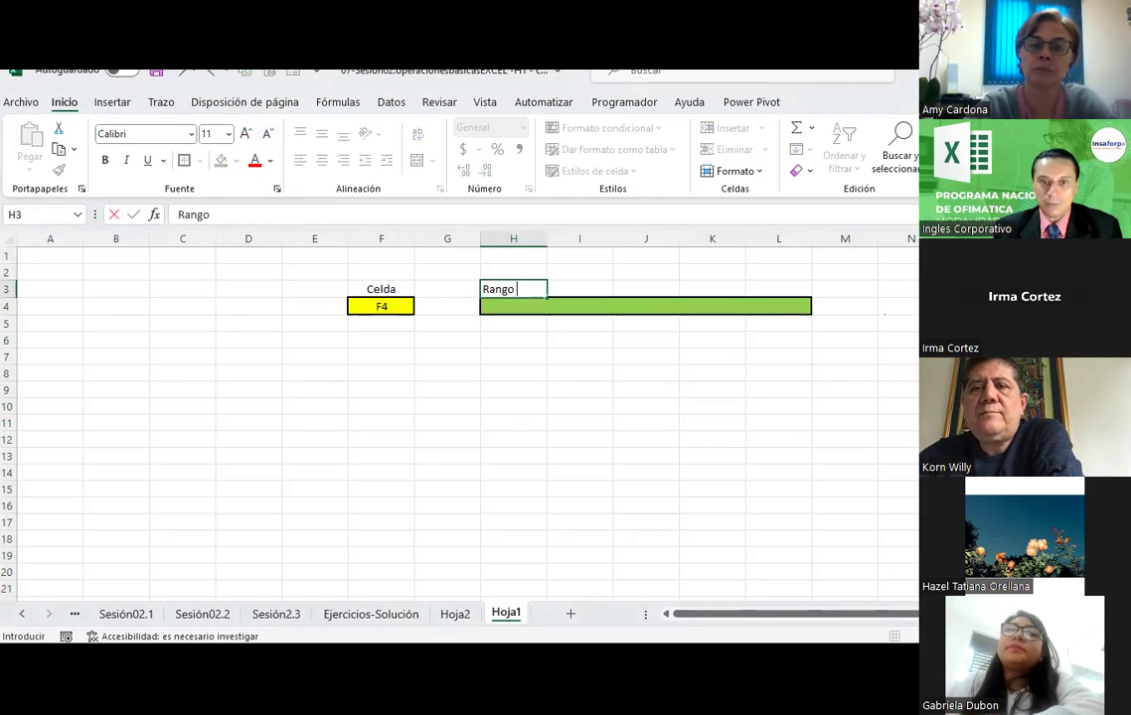
pyautogui.write('a')
pyautogui.press('Return')
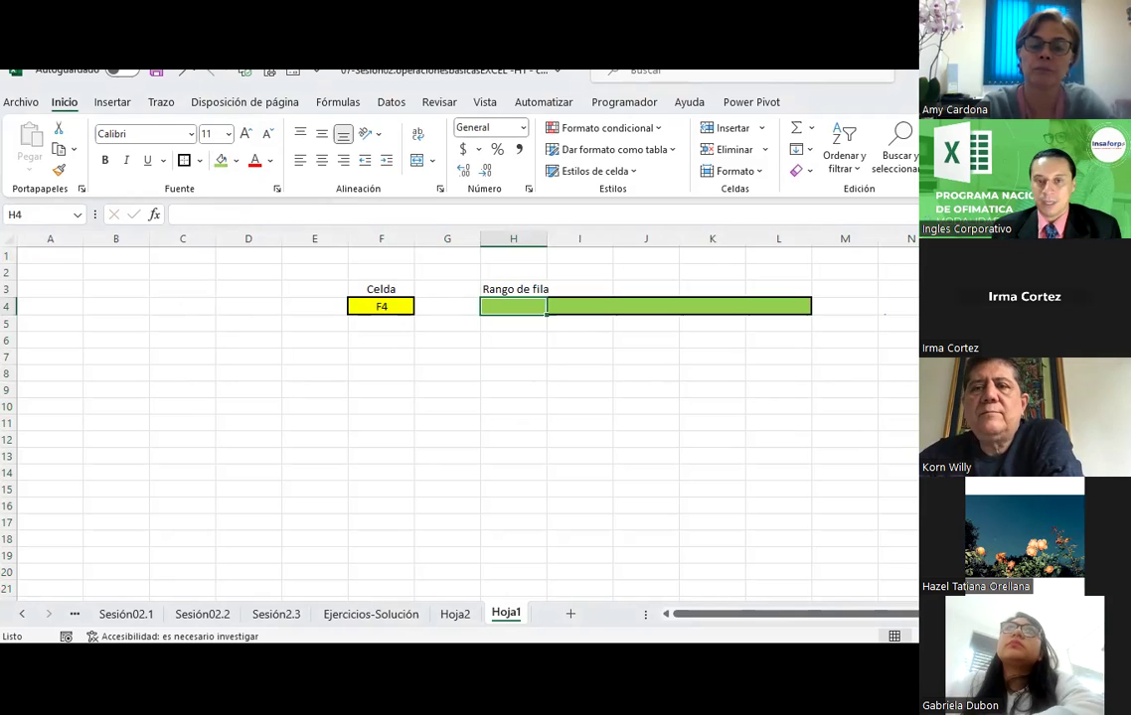
pyautogui.click(726, 370)
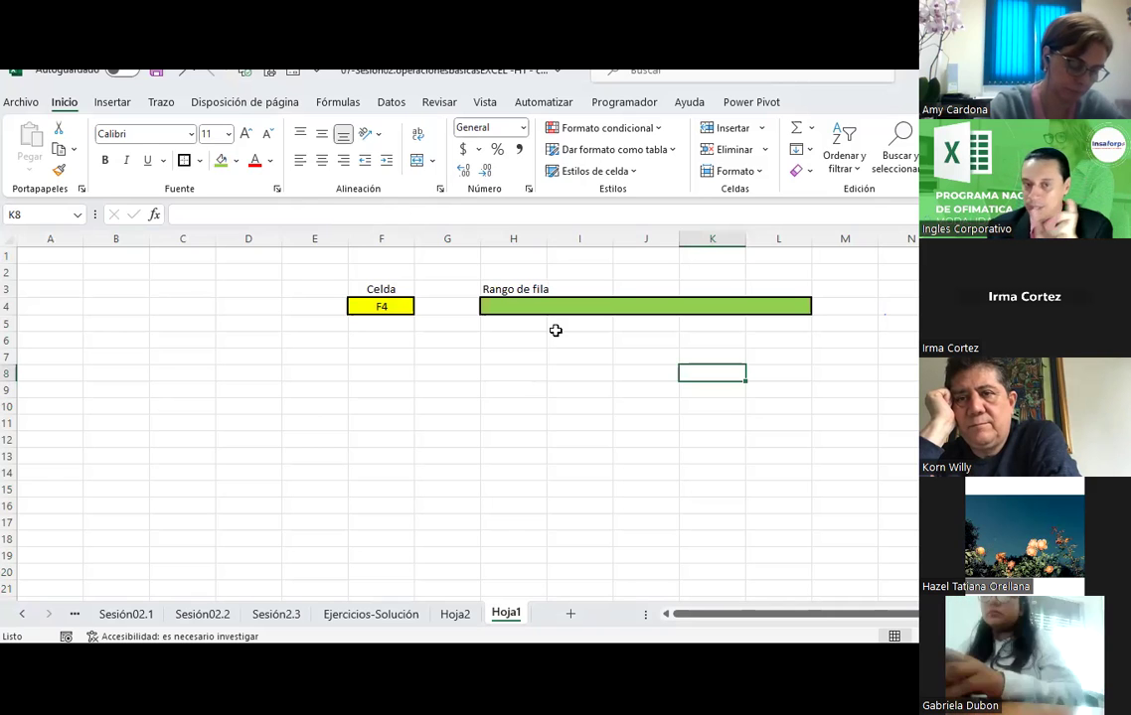
# Start an entry in J3, cancel it, and select cell H4.
pyautogui.click(623, 290)
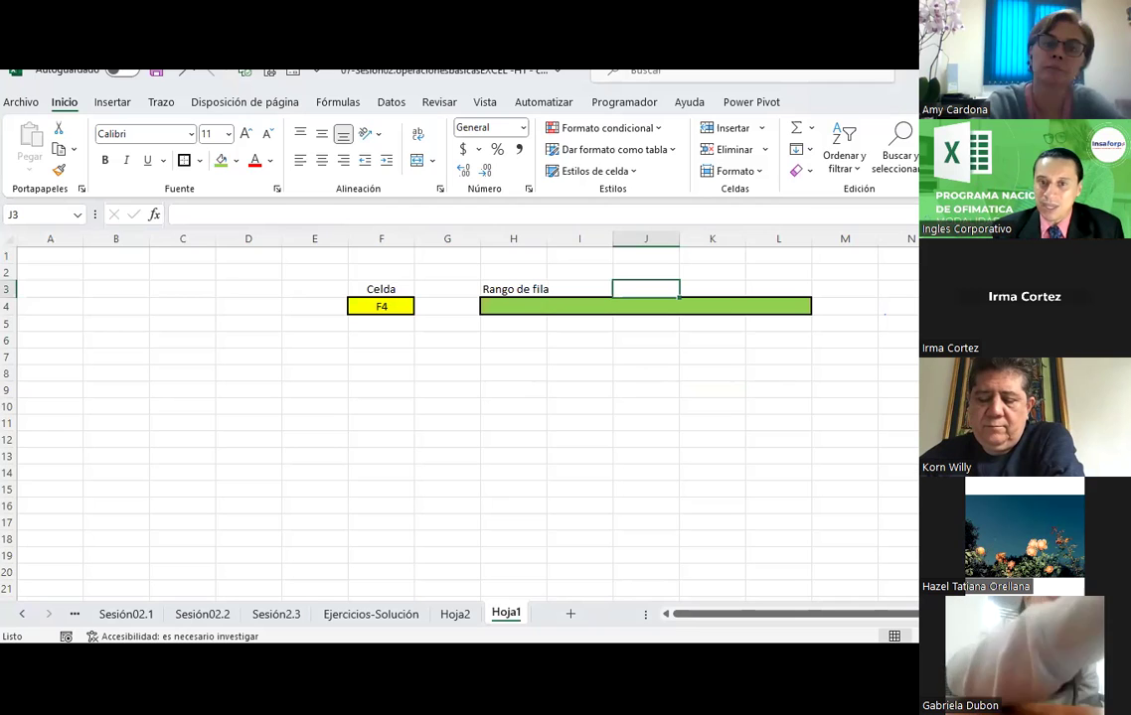
pyautogui.write('(')
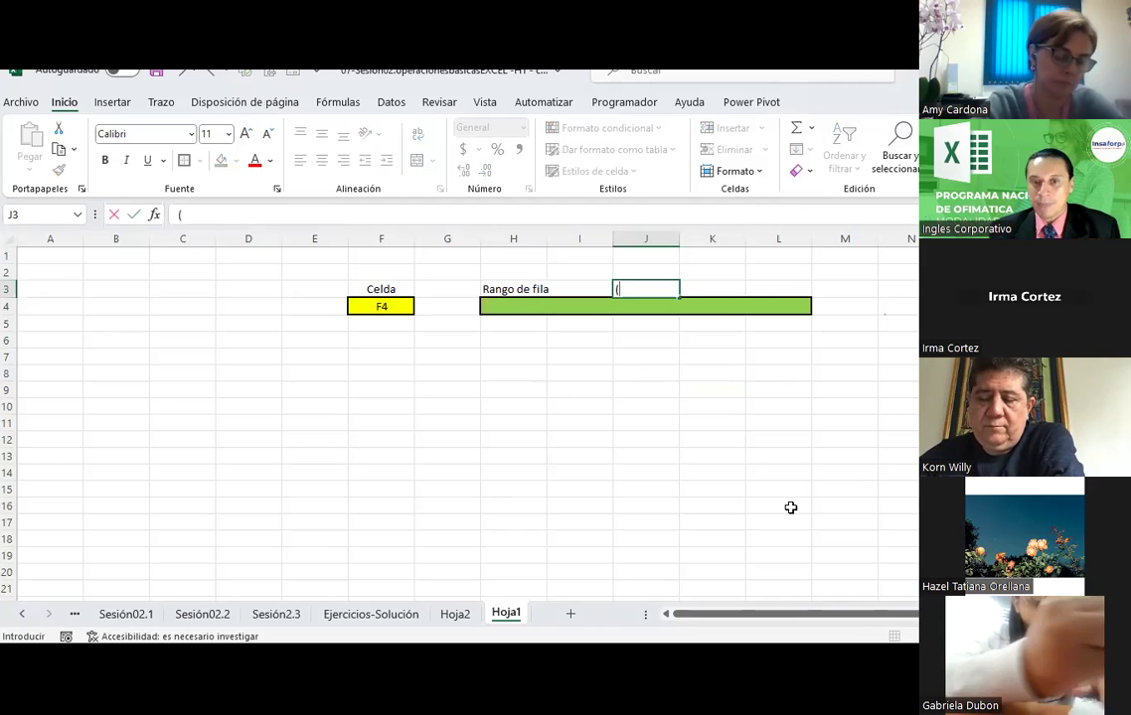
pyautogui.press('Escape')
pyautogui.click(517, 307)
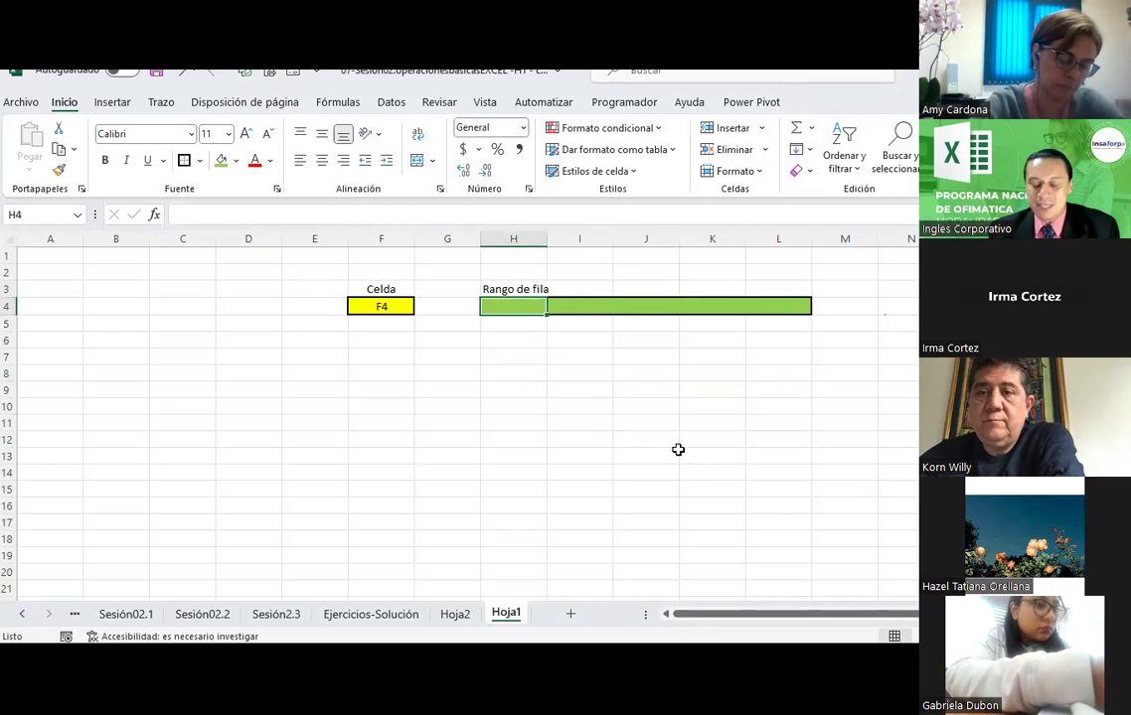
# Enter the label H4 in cell H4 and centre it.
pyautogui.write('H4')
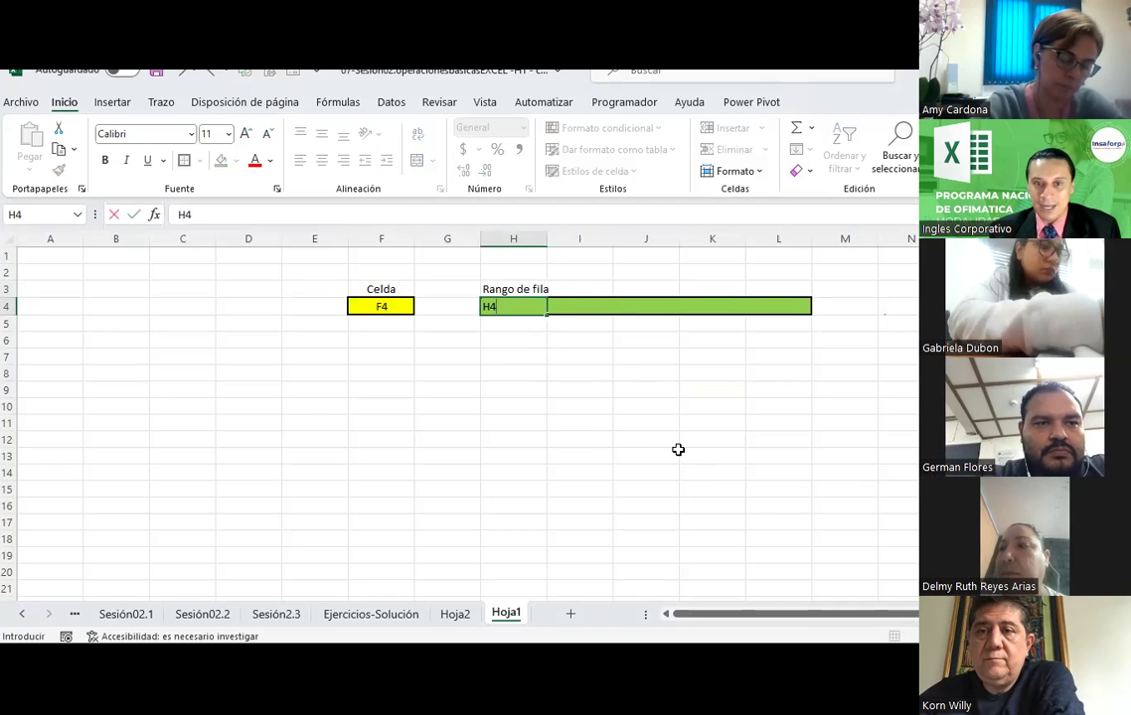
pyautogui.press('Up')
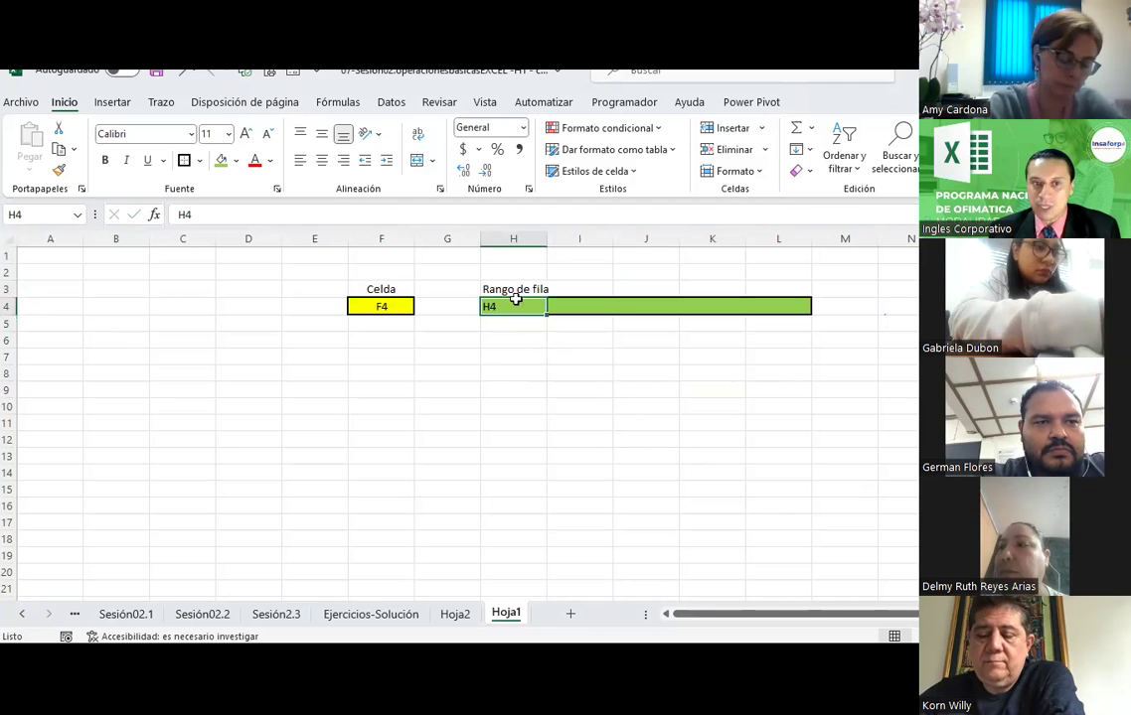
pyautogui.click(322, 162)
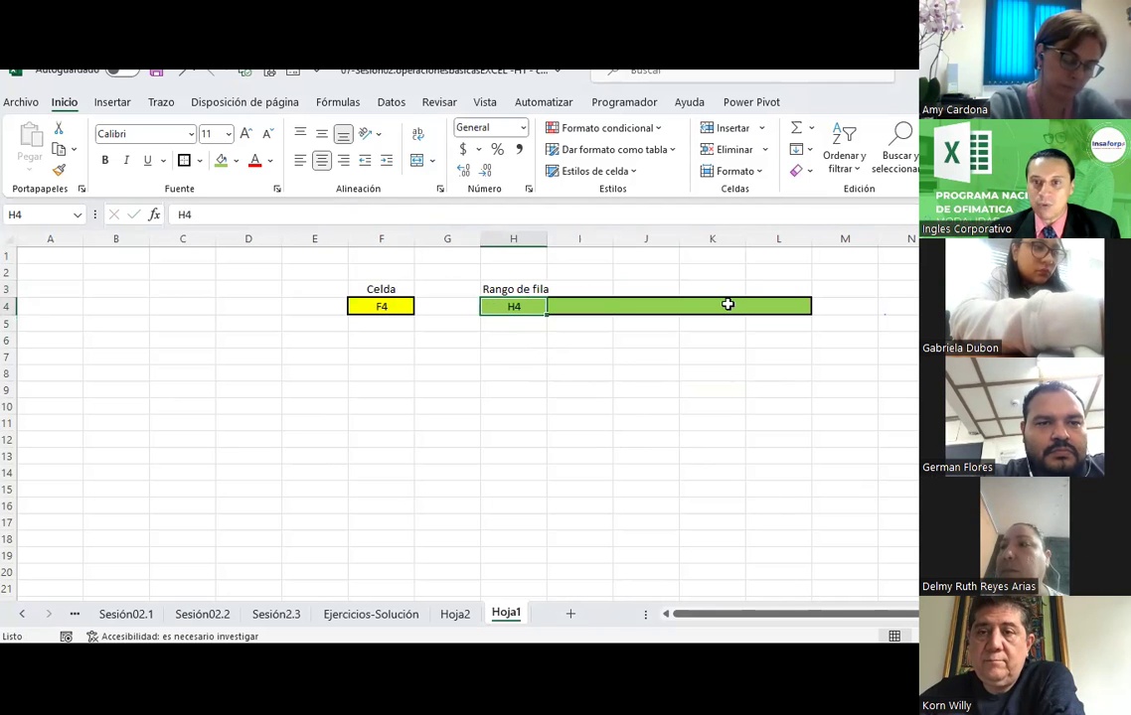
# Enter the label L4 in cell L4, centre it, and reselect H4:L4.
pyautogui.click(786, 302)
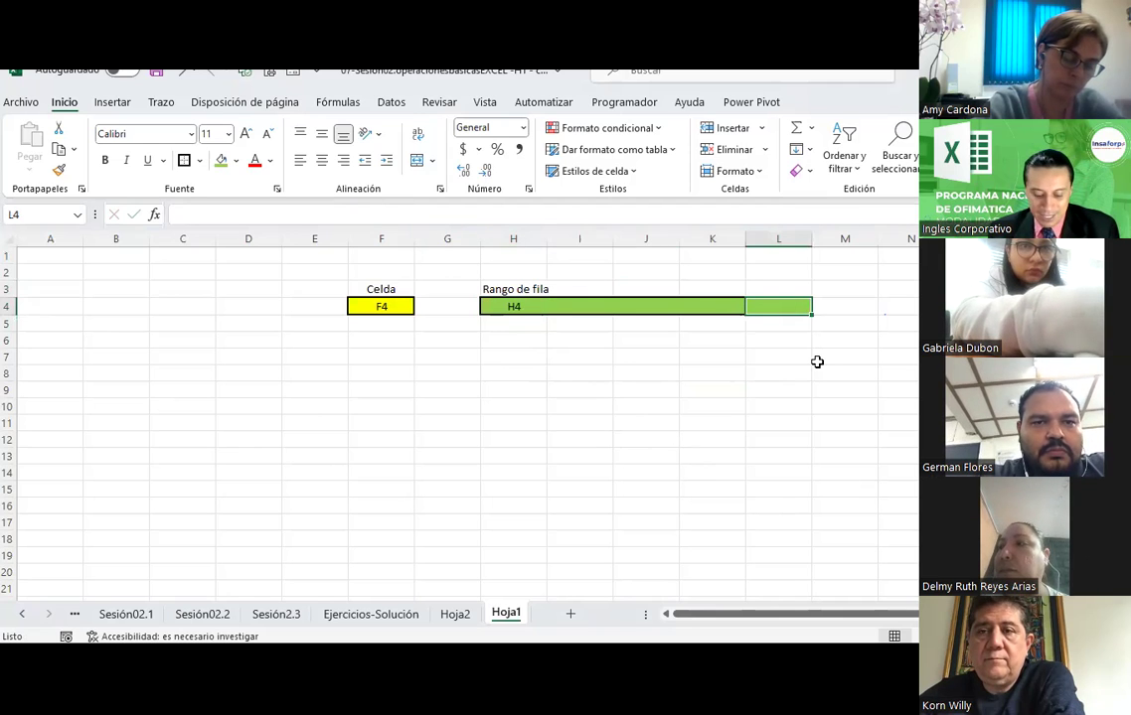
pyautogui.write('L')
pyautogui.click(811, 419)
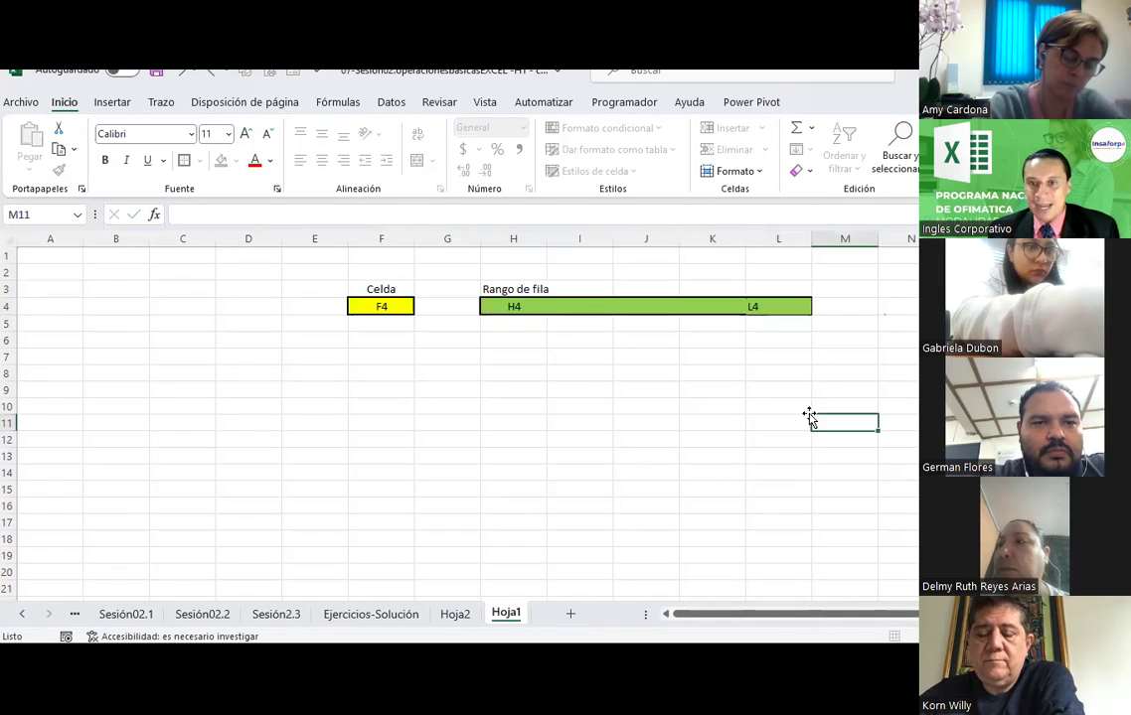
pyautogui.click(780, 311)
pyautogui.click(323, 162)
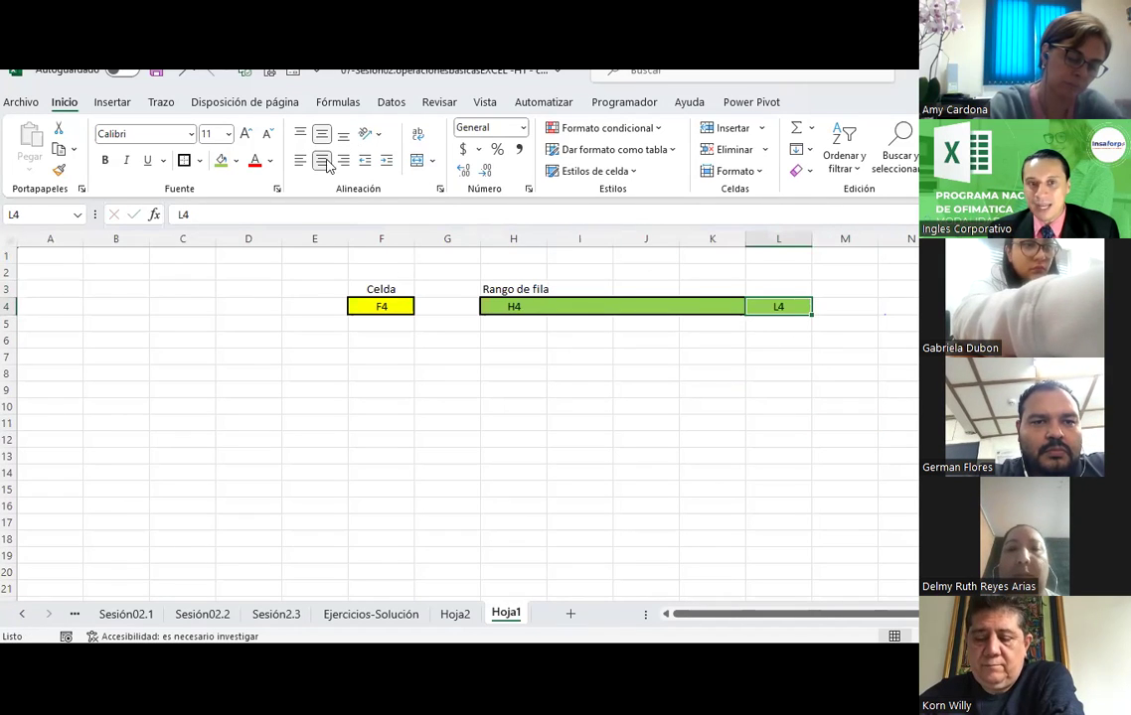
pyautogui.click(541, 339)
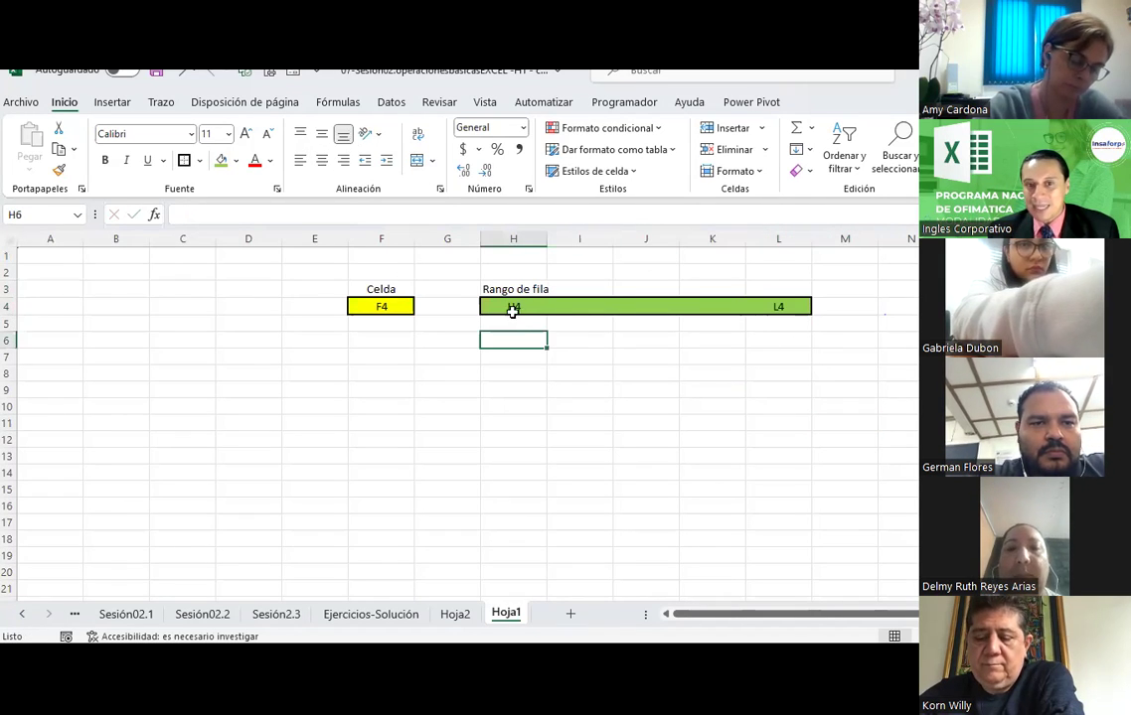
pyautogui.moveTo(489, 308)
pyautogui.mouseDown()
pyautogui.moveTo(763, 321)
pyautogui.moveTo(780, 311)
pyautogui.mouseUp()
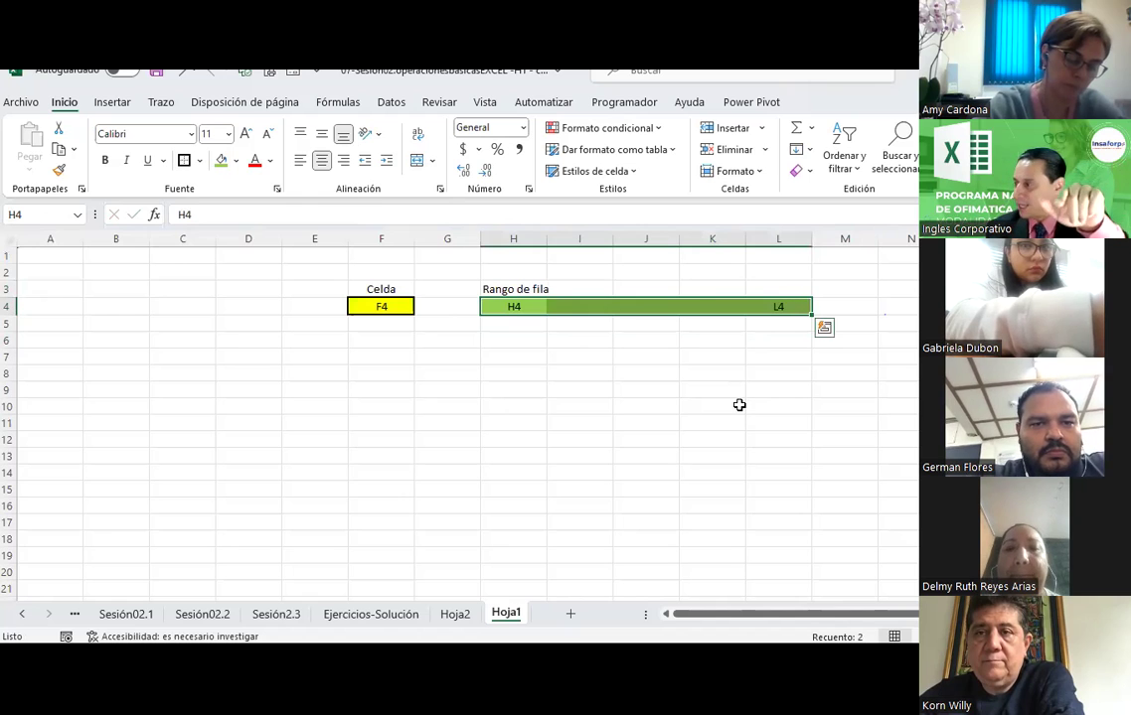
pyautogui.click(633, 290)
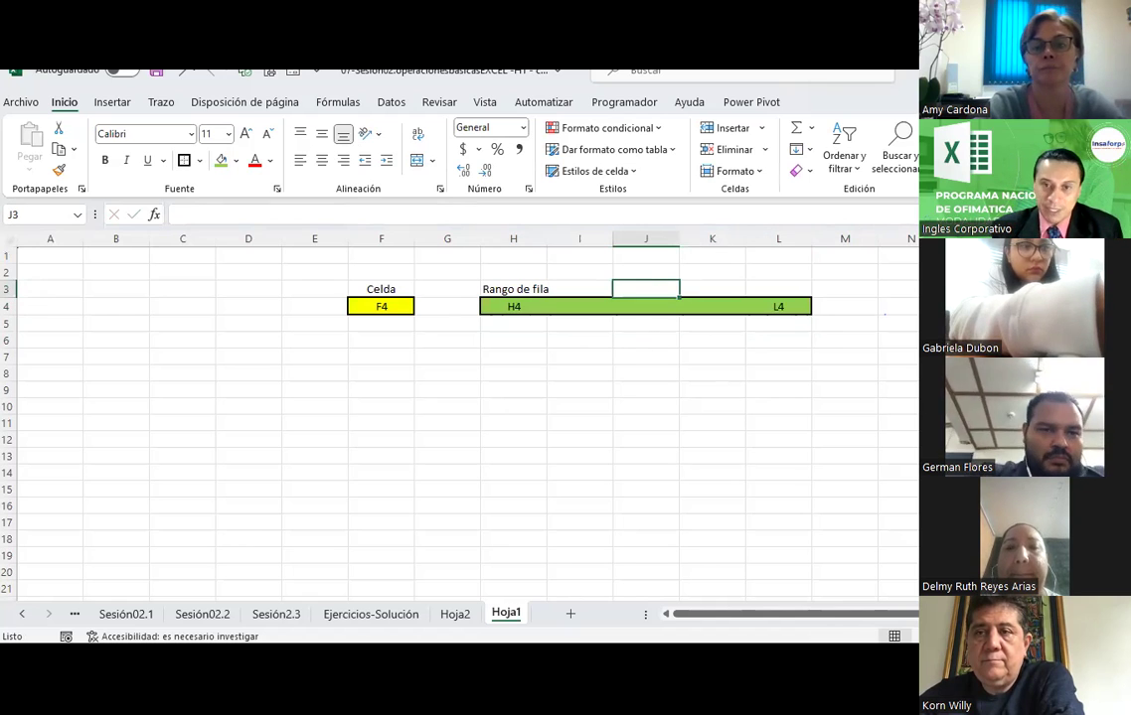
# Type the reference (H4:L4) into cell J3 as the range label.
pyautogui.write('(H')
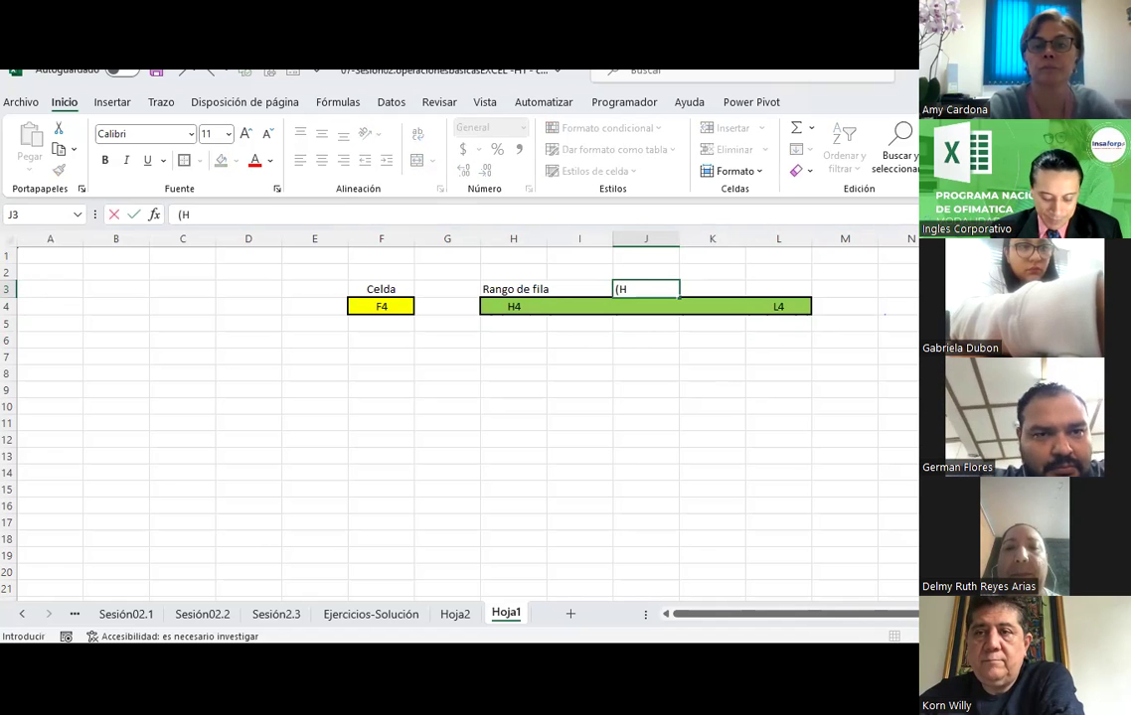
pyautogui.write('4')
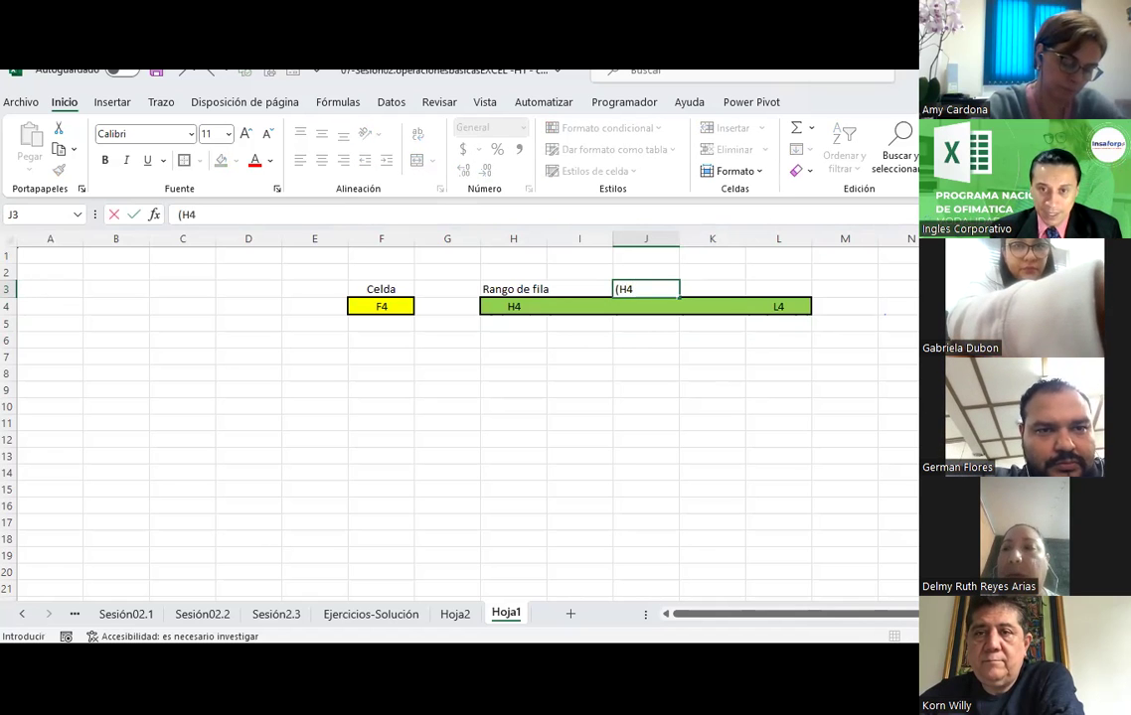
pyautogui.write(':L4')
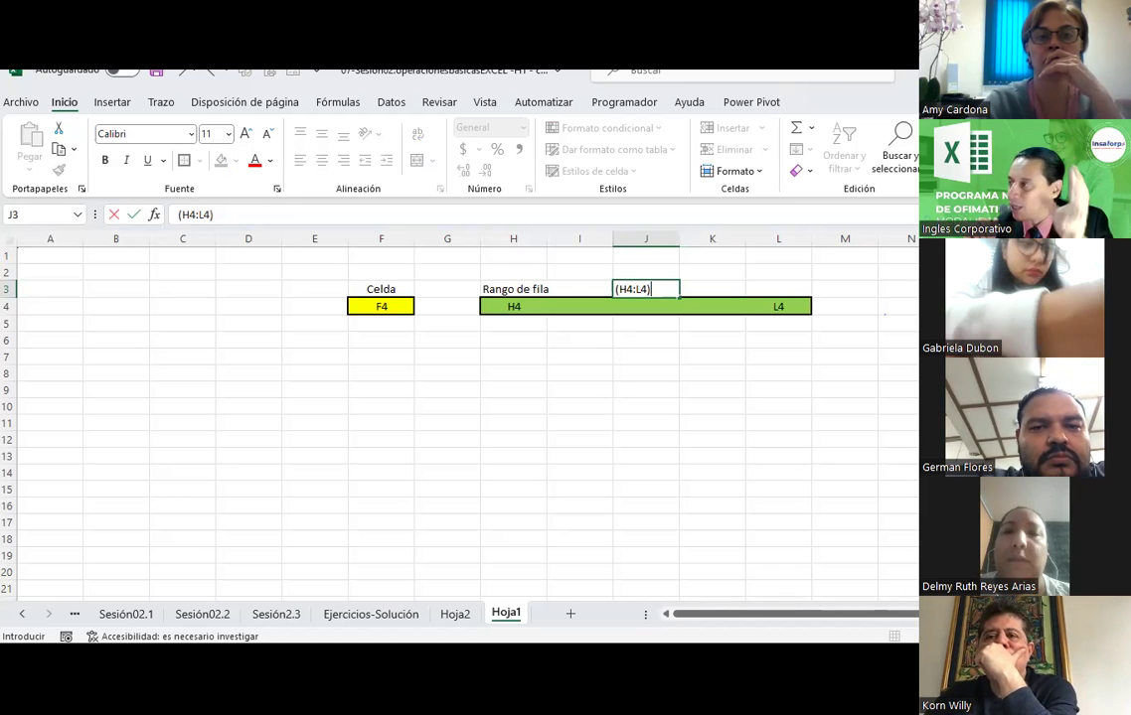
pyautogui.press('Return')
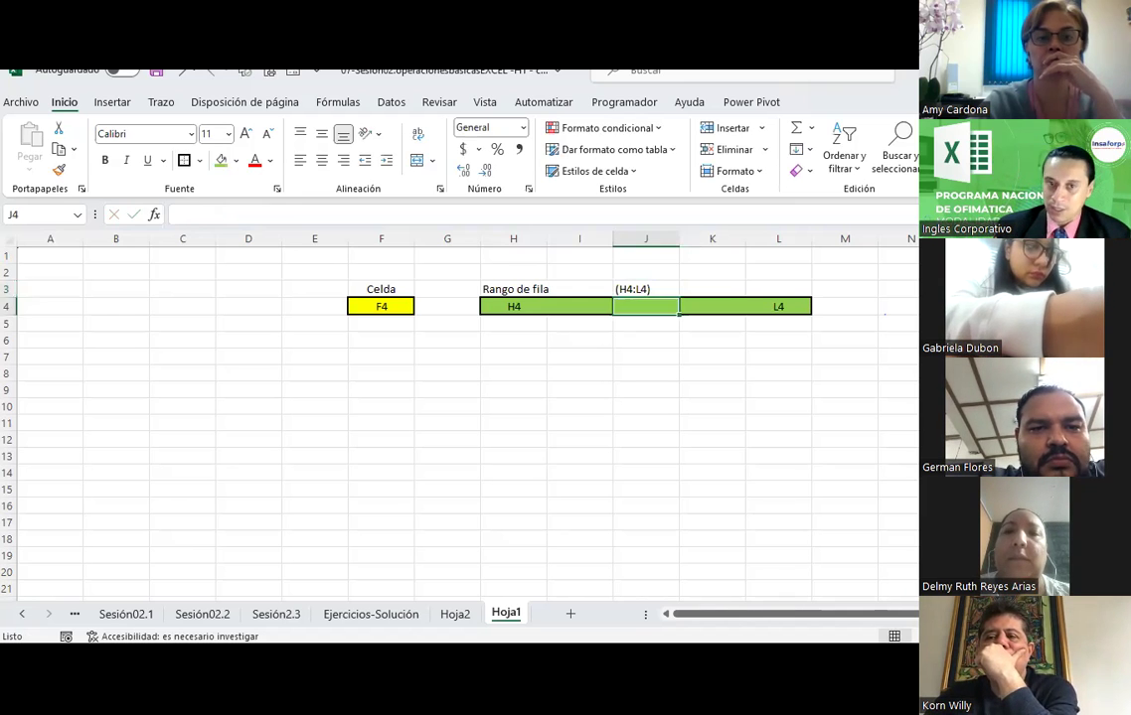
pyautogui.click(1044, 423)
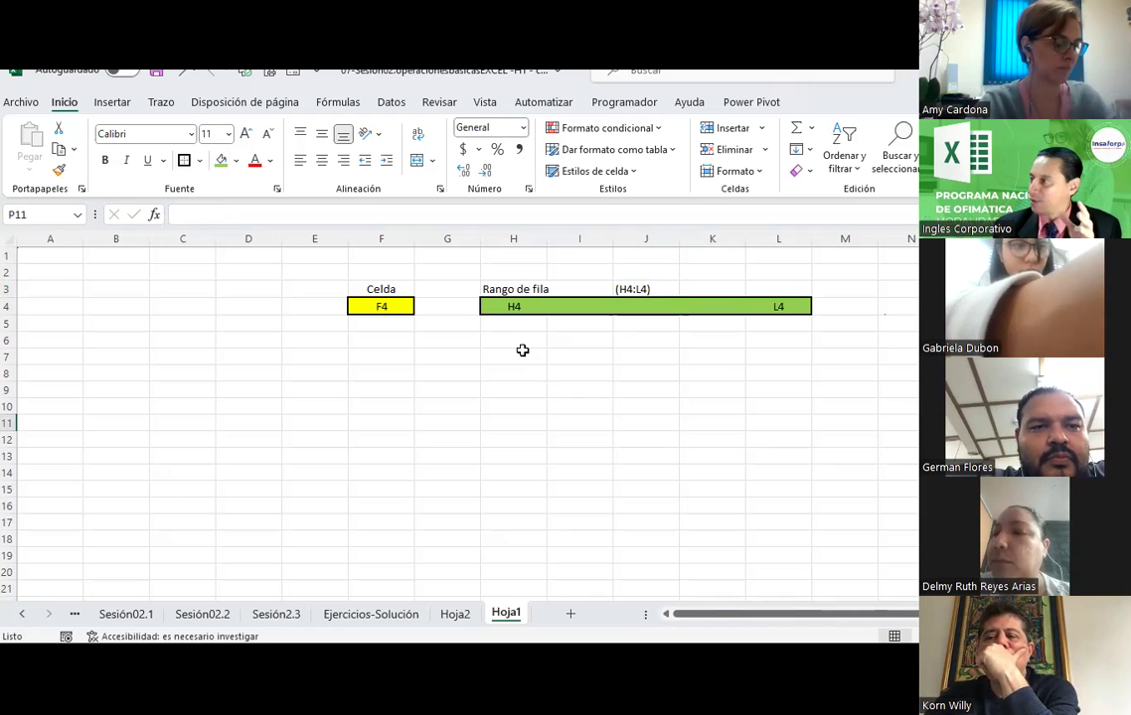
# Fill the range H7:L7 with red.
pyautogui.moveTo(513, 355); pyautogui.dragTo(770, 354)
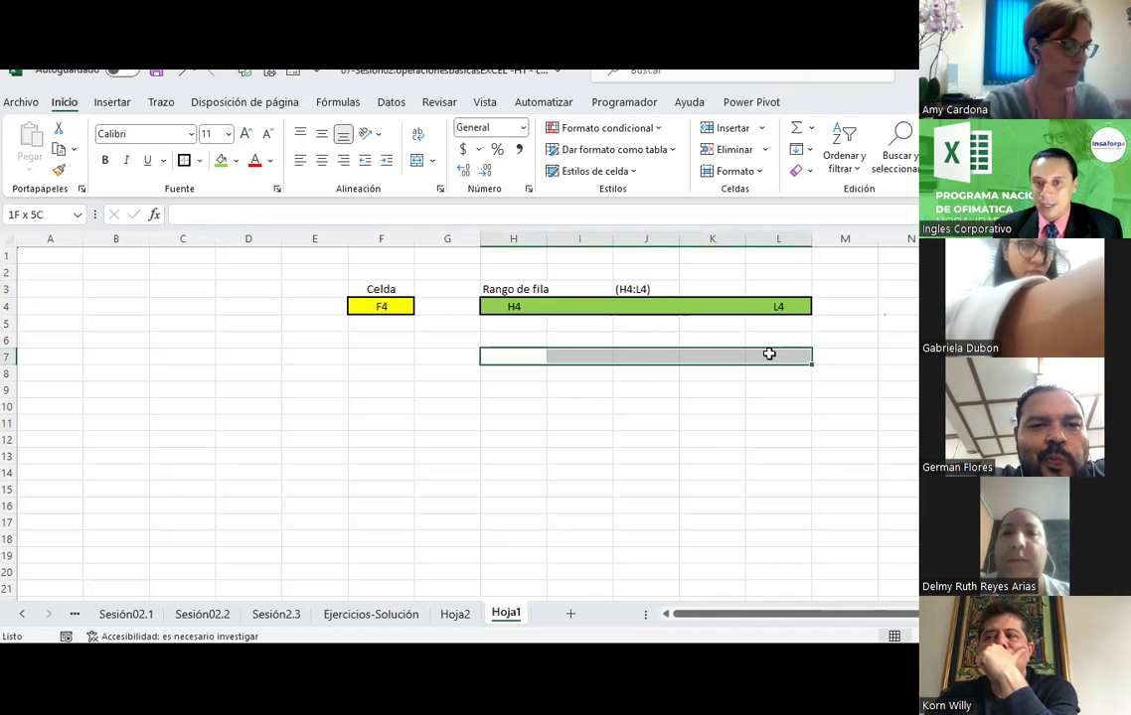
pyautogui.click(235, 161)
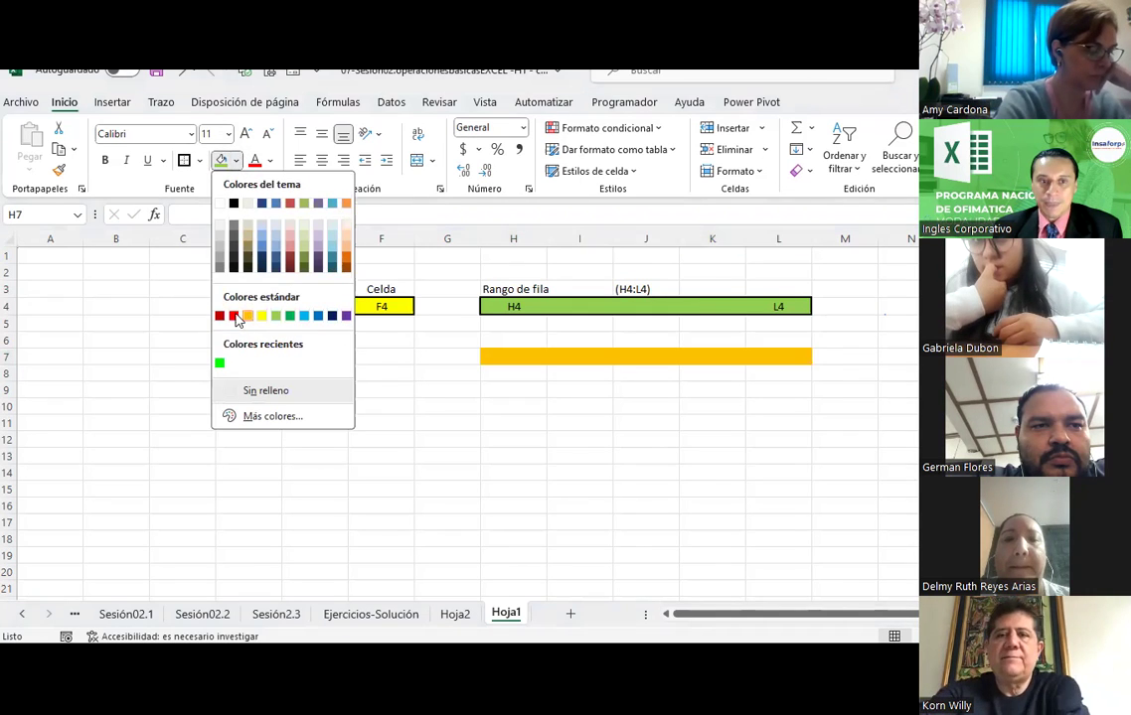
pyautogui.click(234, 316)
pyautogui.click(517, 421)
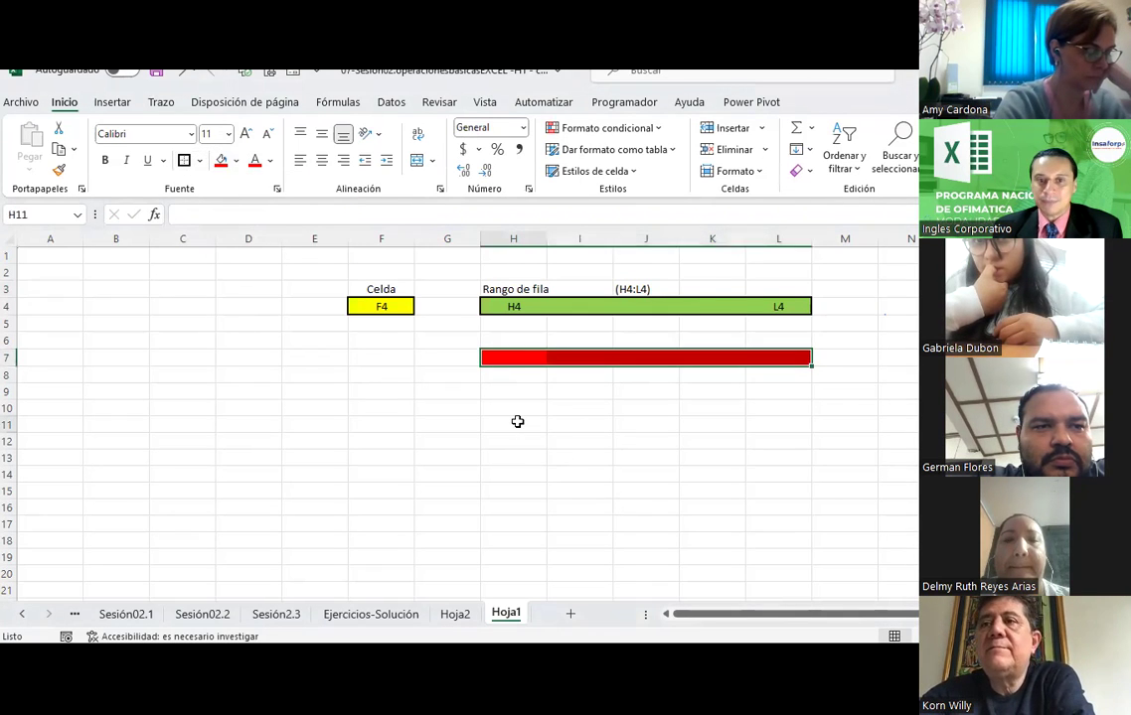
# Write 'H7' in H7 and 'L7' in L7, then centre the (H4:L4) label in J3.
pyautogui.click(510, 357)
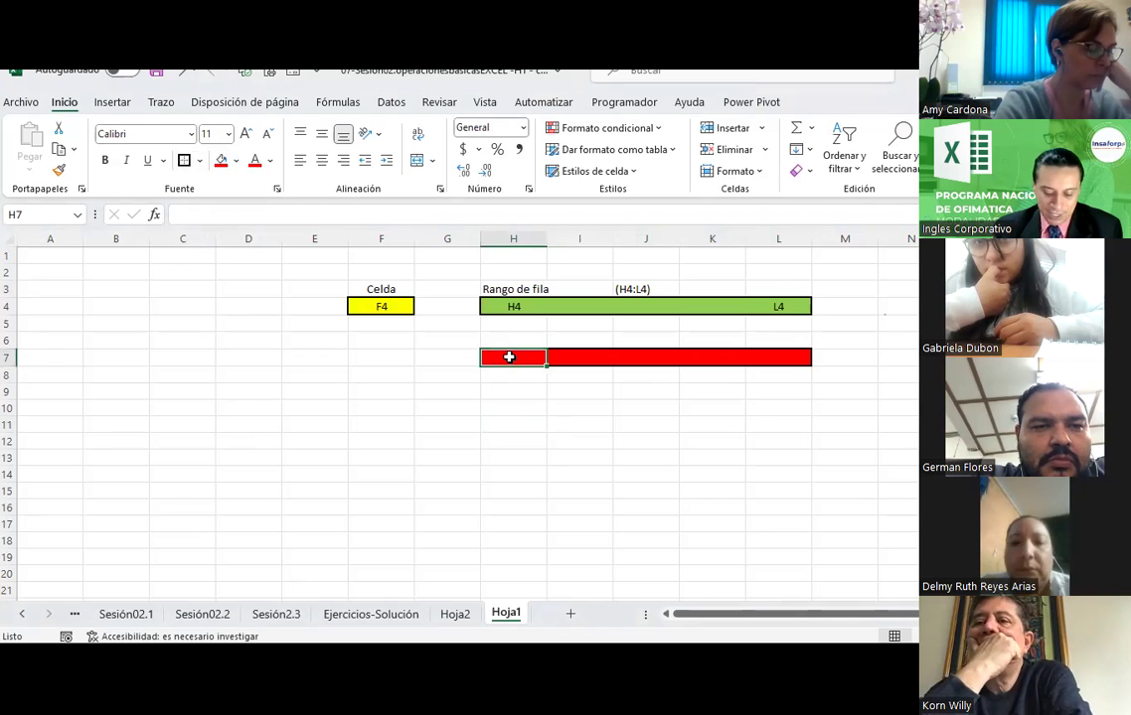
pyautogui.write('H7')
pyautogui.press('Return')
pyautogui.press('Right')
pyautogui.press('Right')
pyautogui.press('Right')
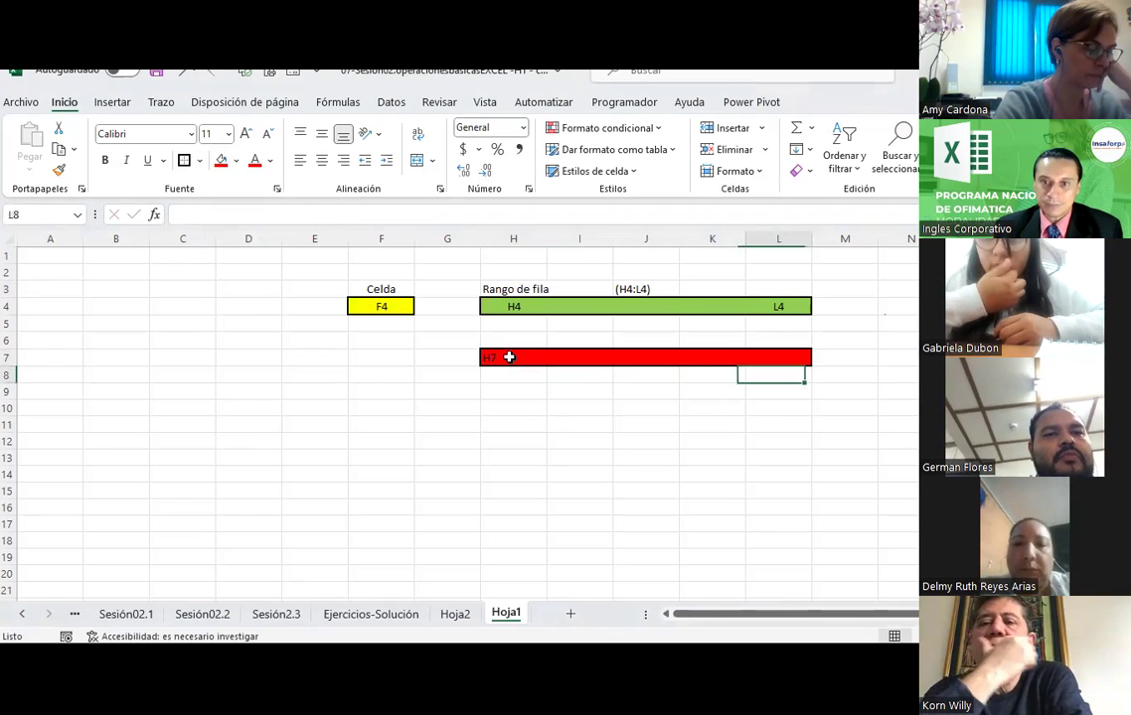
pyautogui.press('Up')
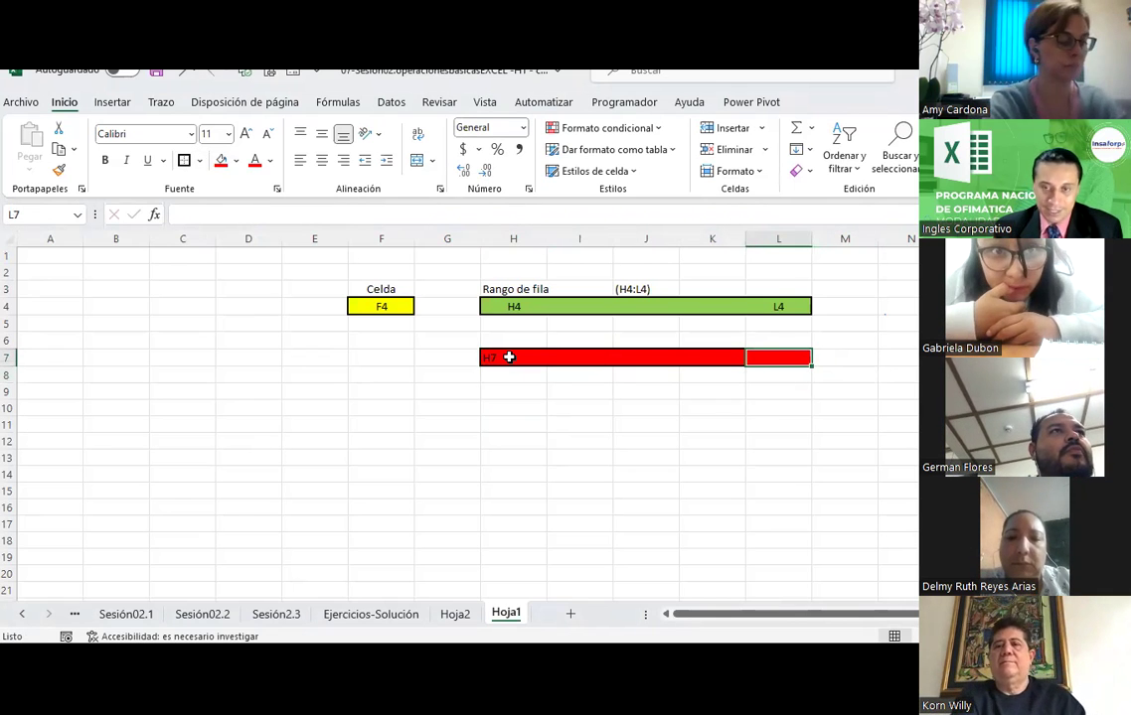
pyautogui.write('L7')
pyautogui.press('Return')
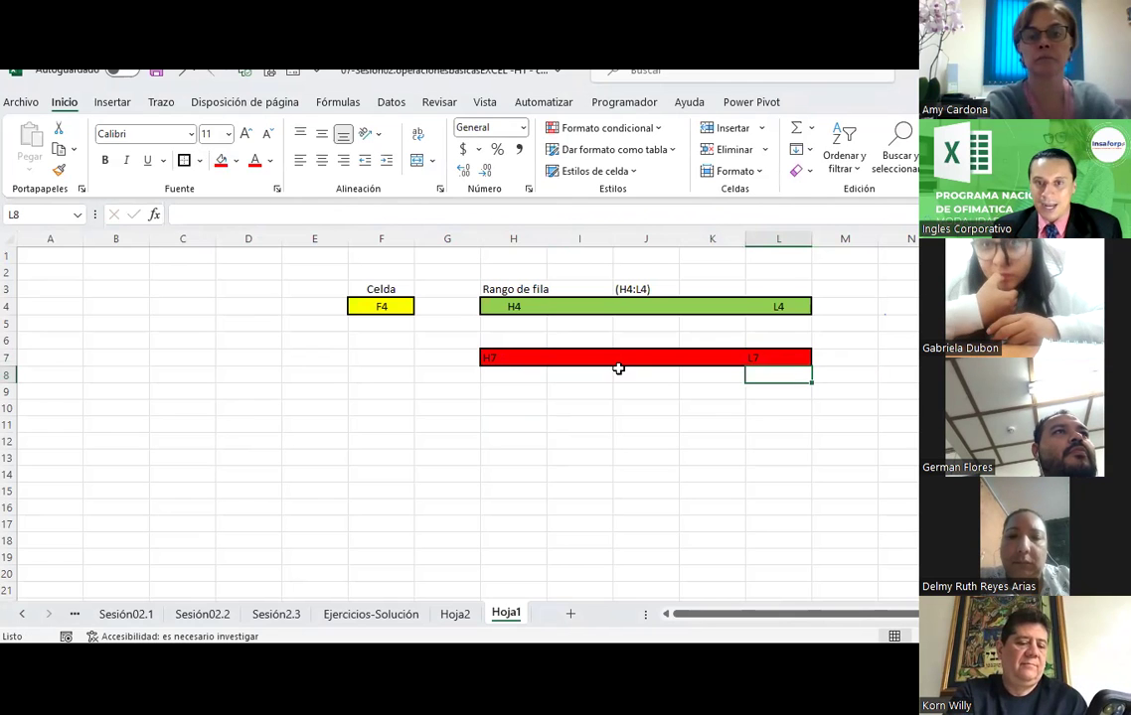
pyautogui.click(644, 291)
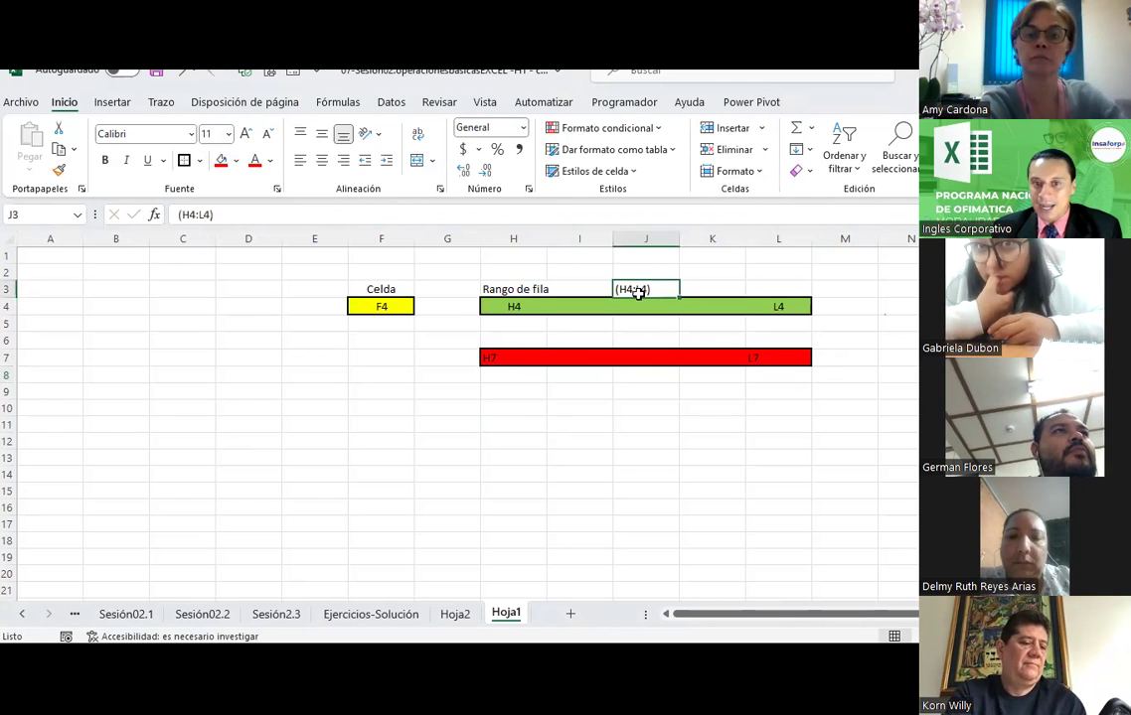
pyautogui.click(322, 159)
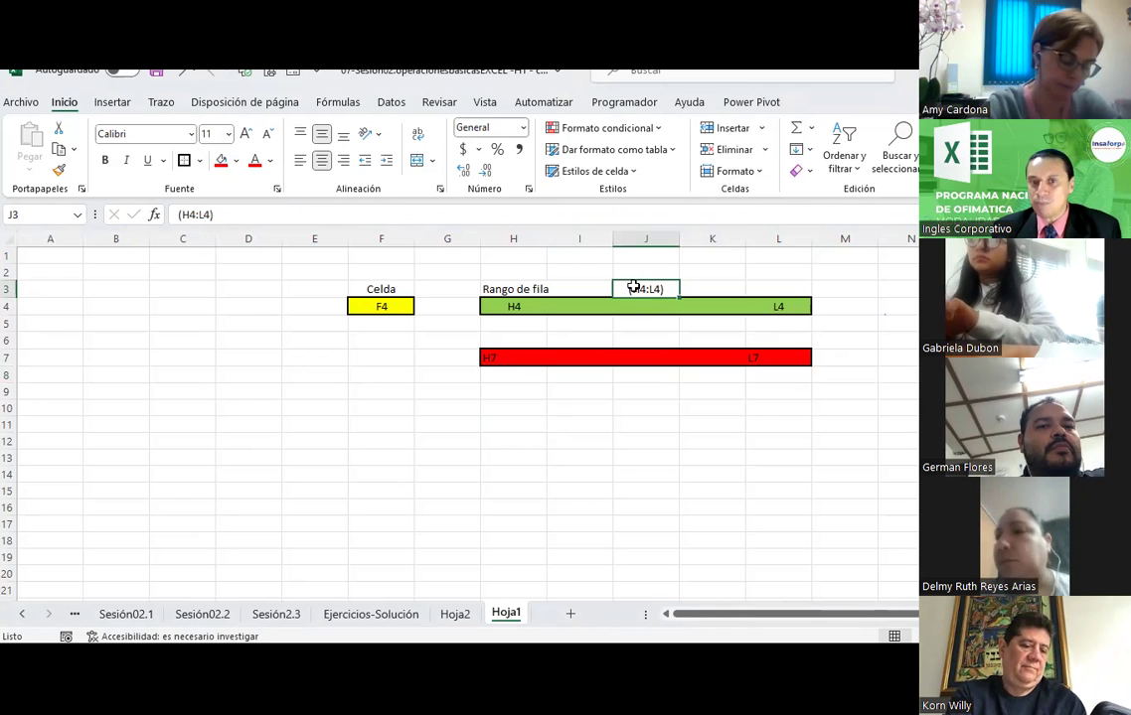
# Copy the H2:L7 block, then cancel the pending copy.
pyautogui.click(683, 426)
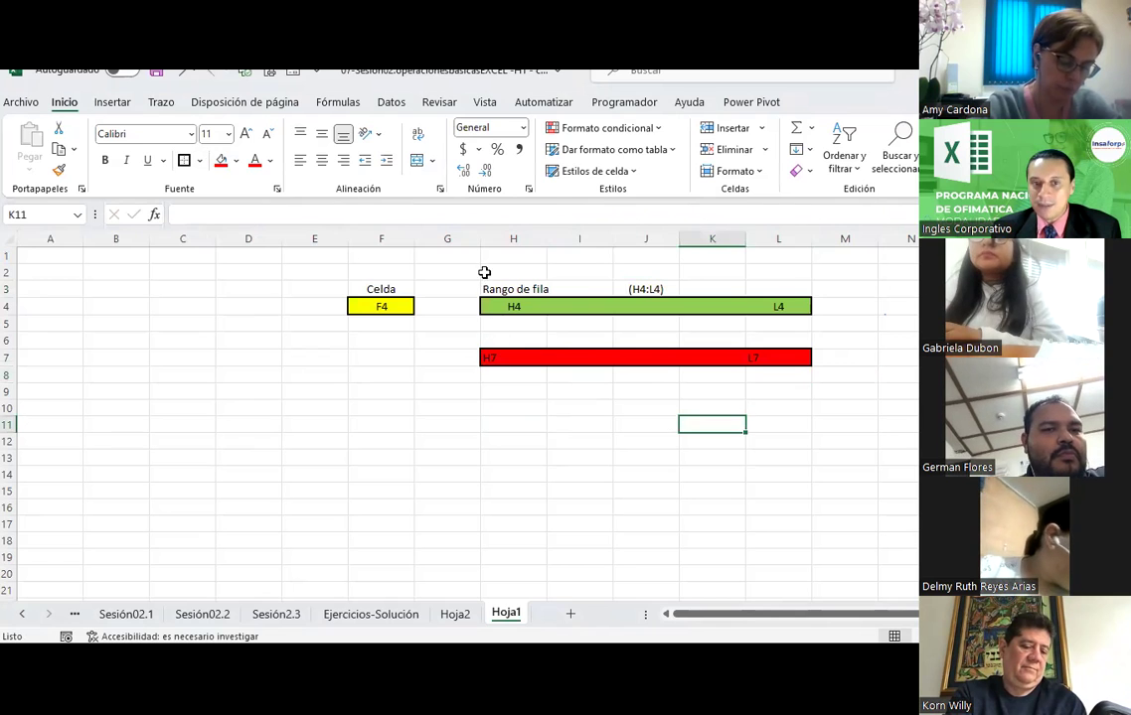
pyautogui.moveTo(484, 272); pyautogui.dragTo(794, 360)
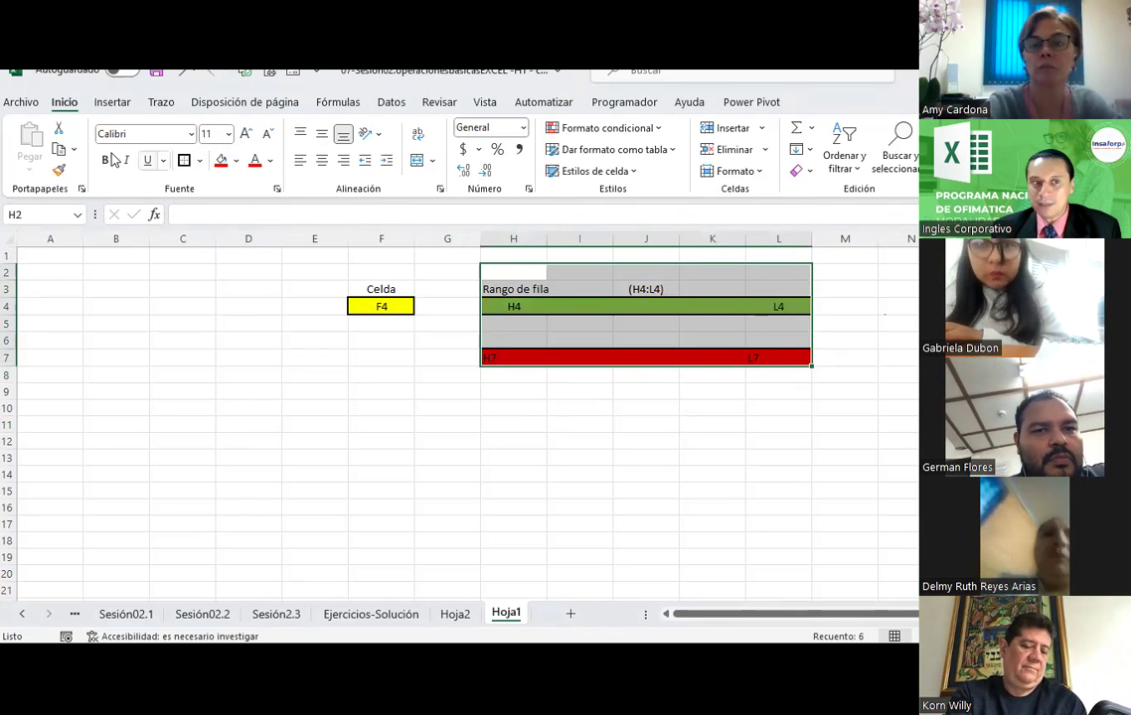
pyautogui.click(60, 150)
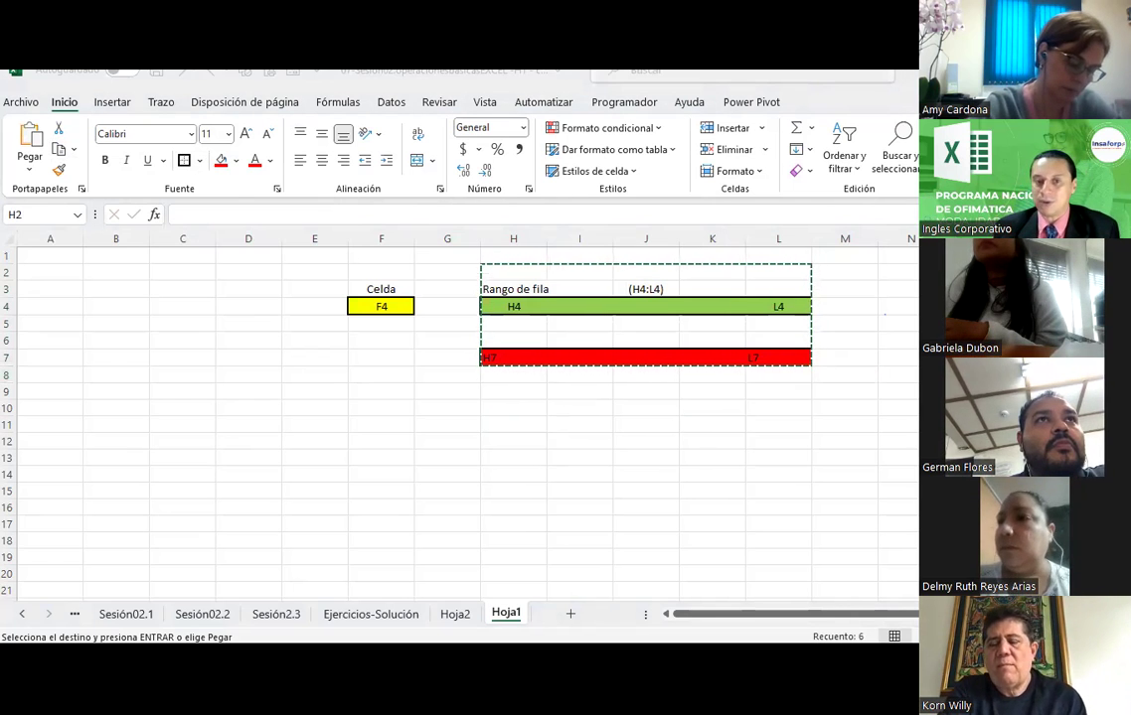
pyautogui.press('Escape')
pyautogui.click(505, 391)
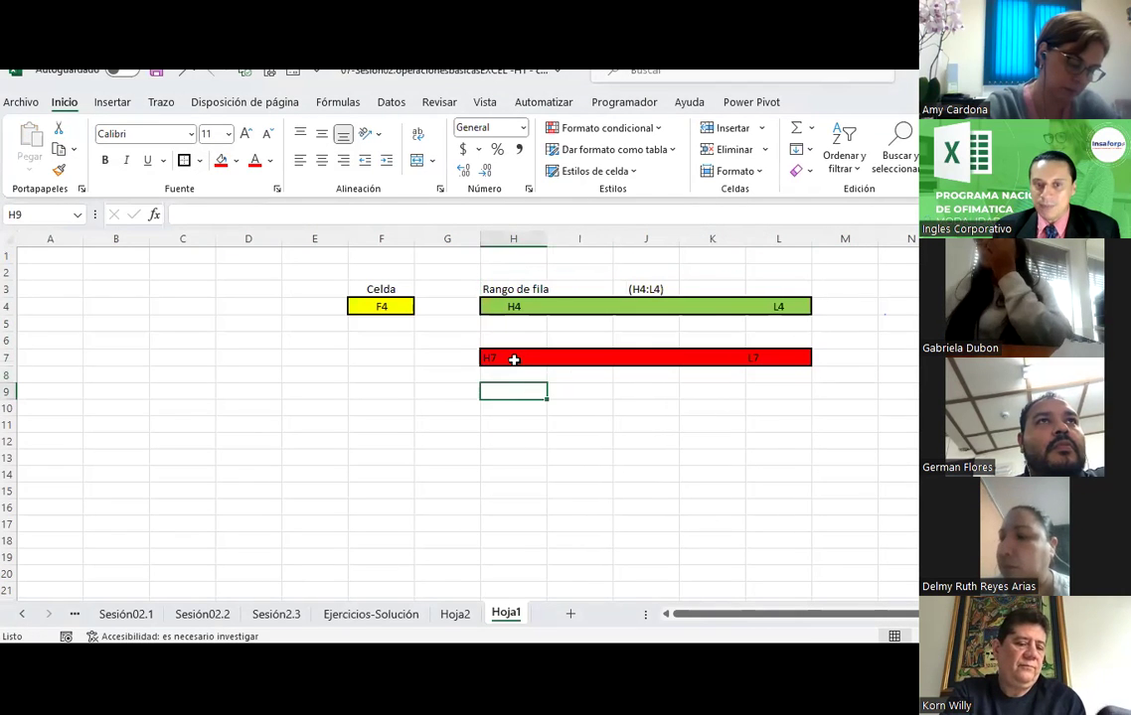
# Centre the H7 and L7 labels across the red range H7:L7.
pyautogui.click(626, 339)
pyautogui.moveTo(510, 359); pyautogui.dragTo(770, 359)
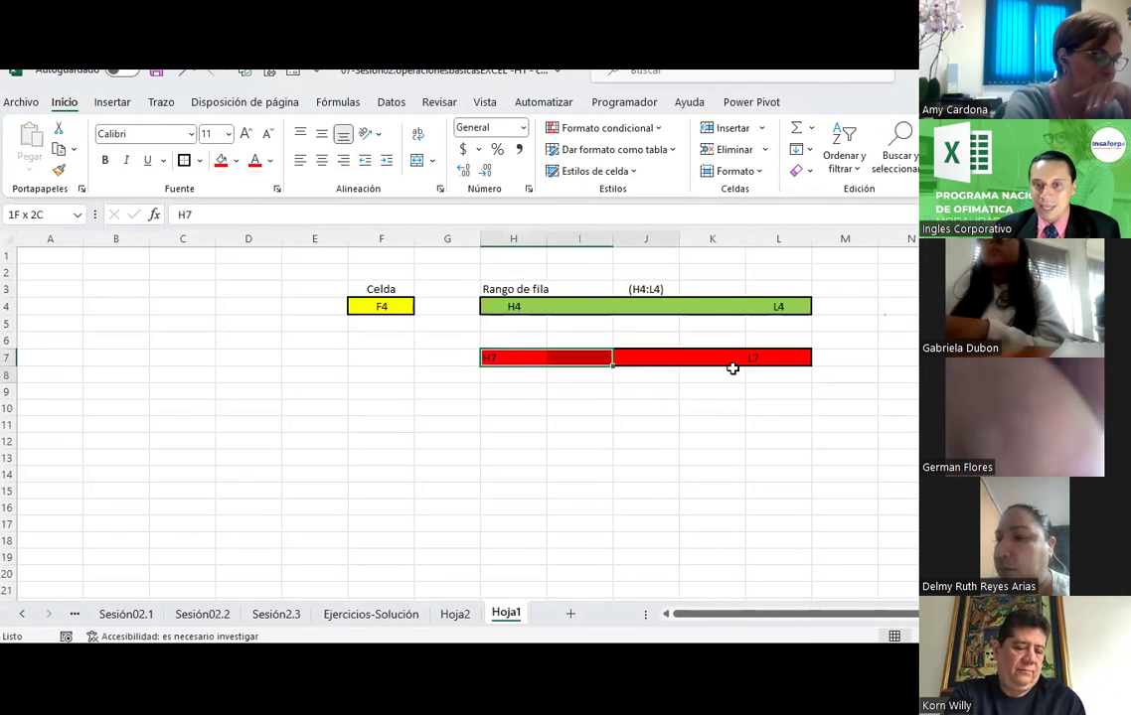
pyautogui.click(321, 162)
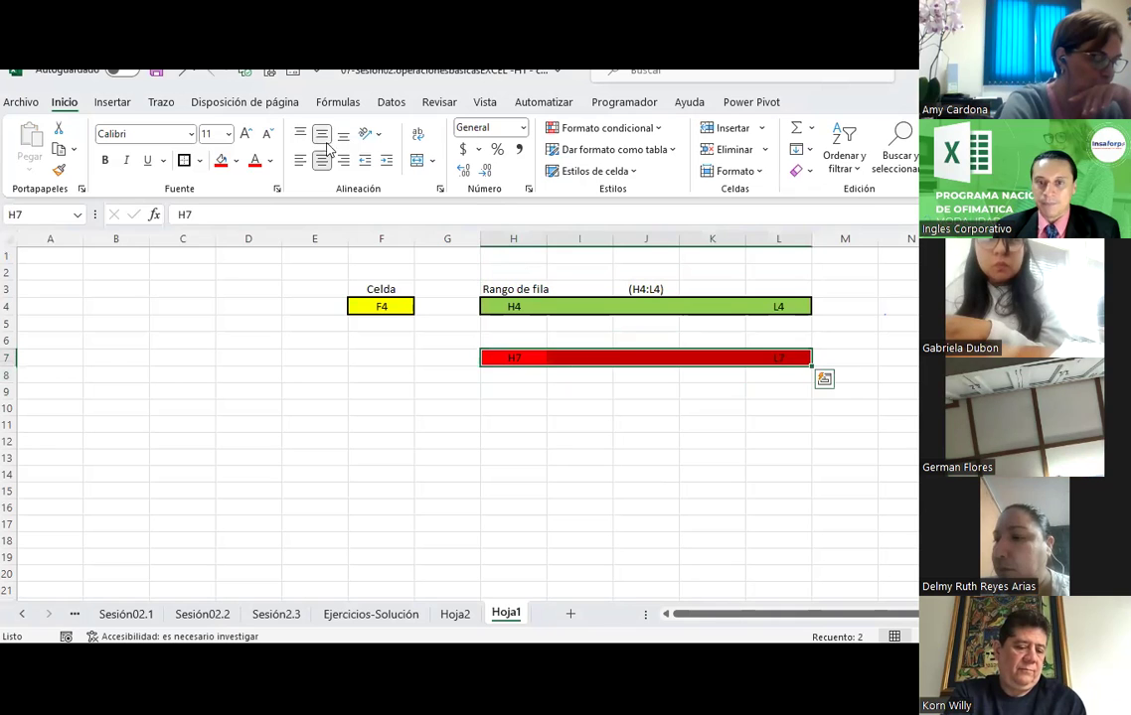
pyautogui.click(732, 478)
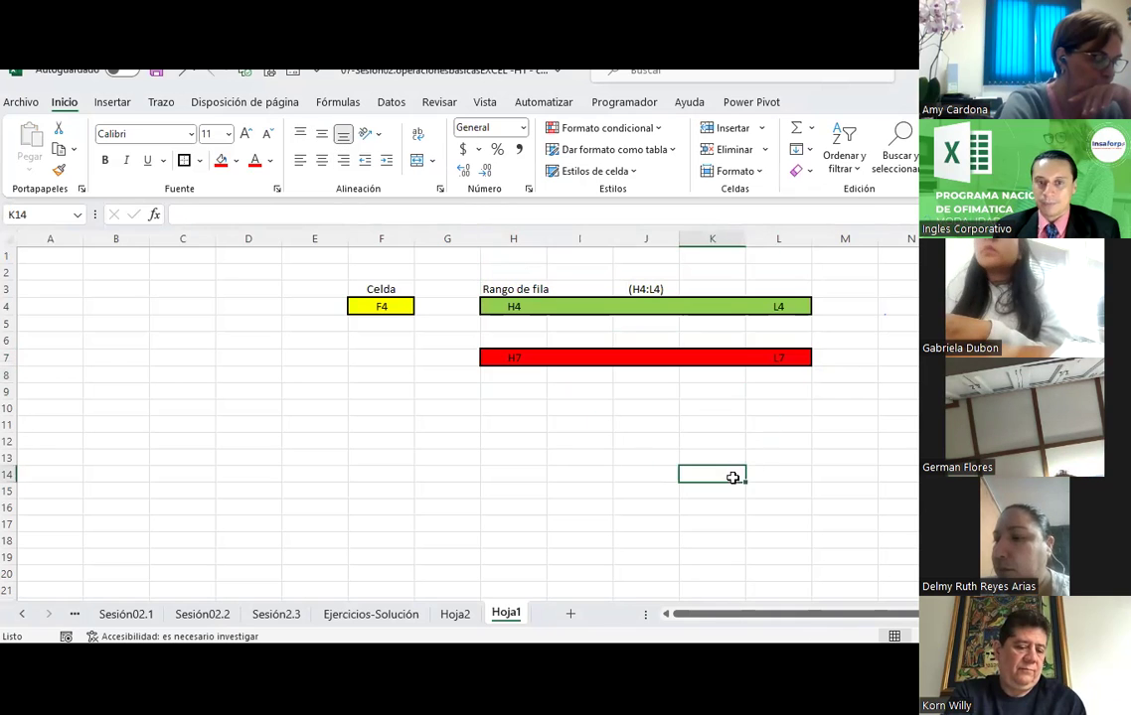
pyautogui.click(637, 469)
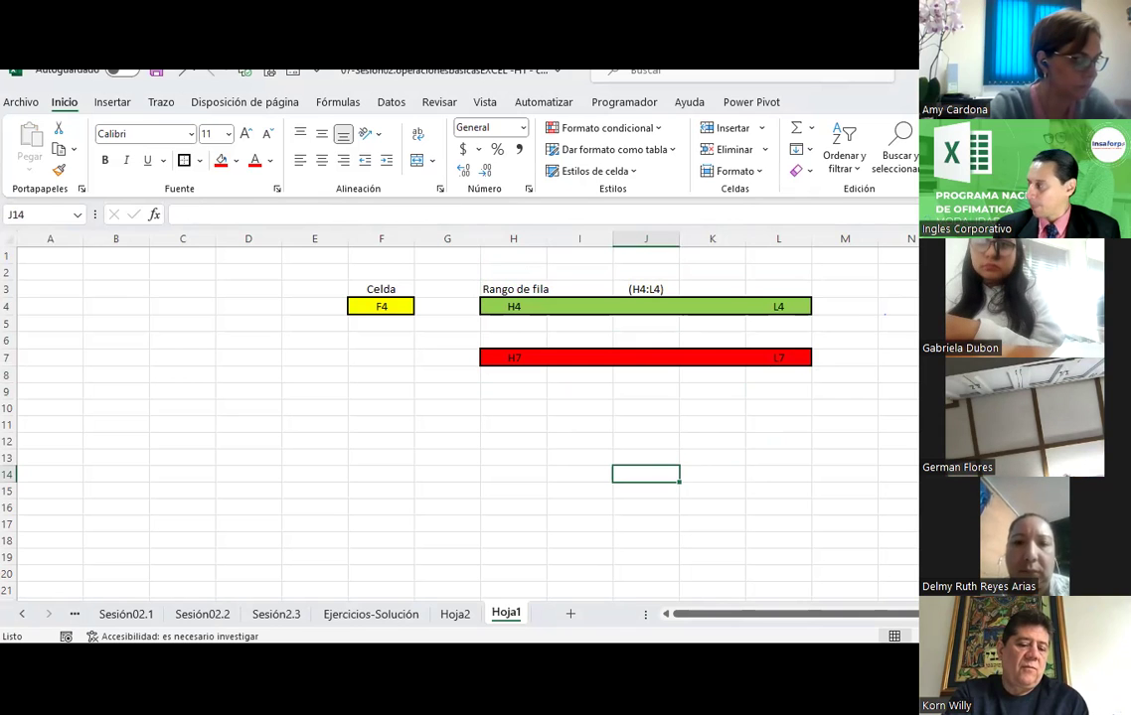
# Select all of row 7 from its row header.
pyautogui.click(563, 438)
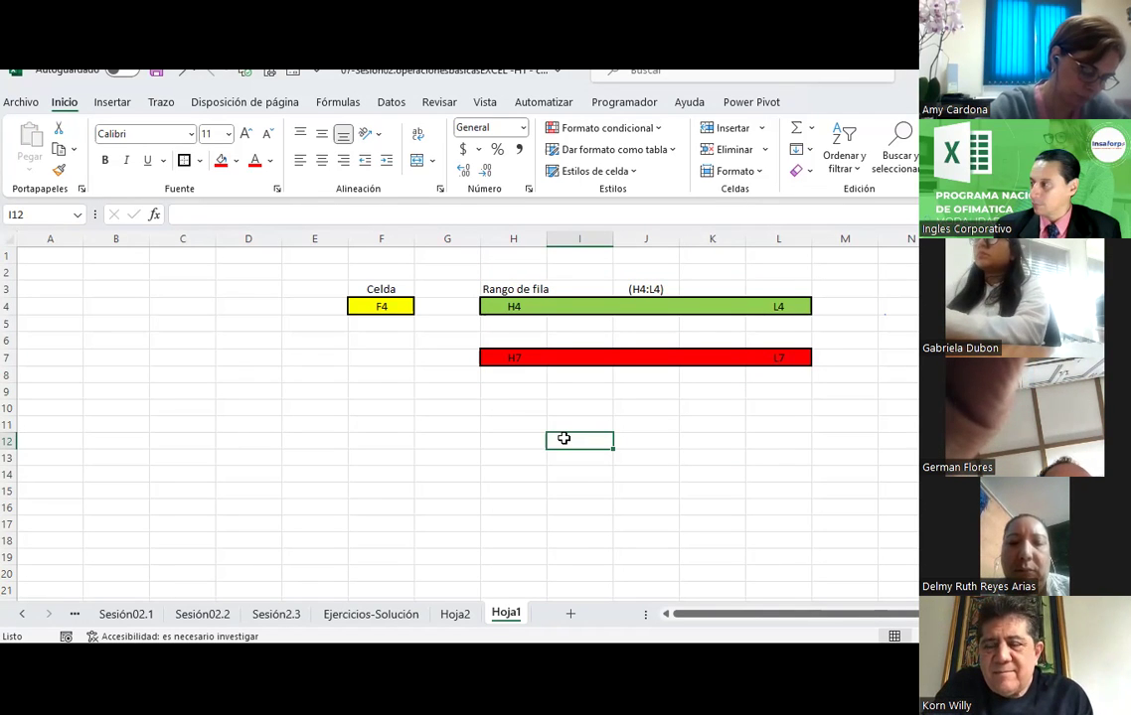
pyautogui.click(6, 359)
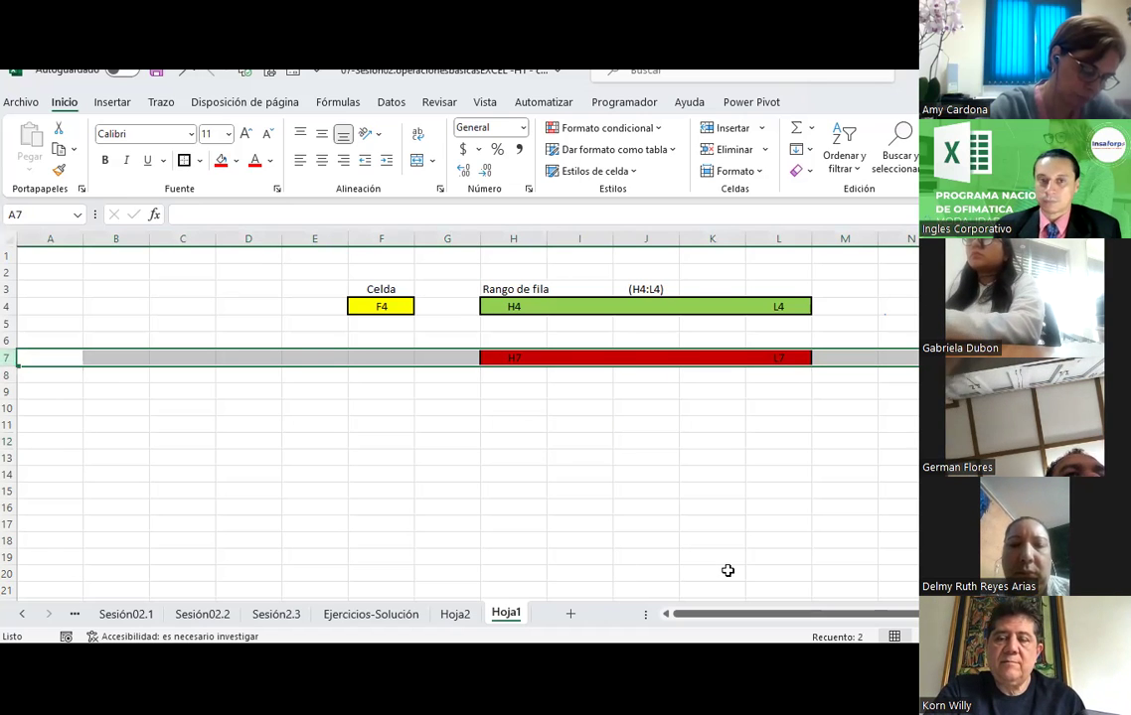
# Zoom in on Hoja1 and scroll right so the coloured examples appear larger.
pyautogui.scroll(5, 727, 570)
pyautogui.moveTo(859, 613)
pyautogui.mouseDown()
pyautogui.moveTo(923, 613)
pyautogui.moveTo(890, 613)
pyautogui.mouseUp()
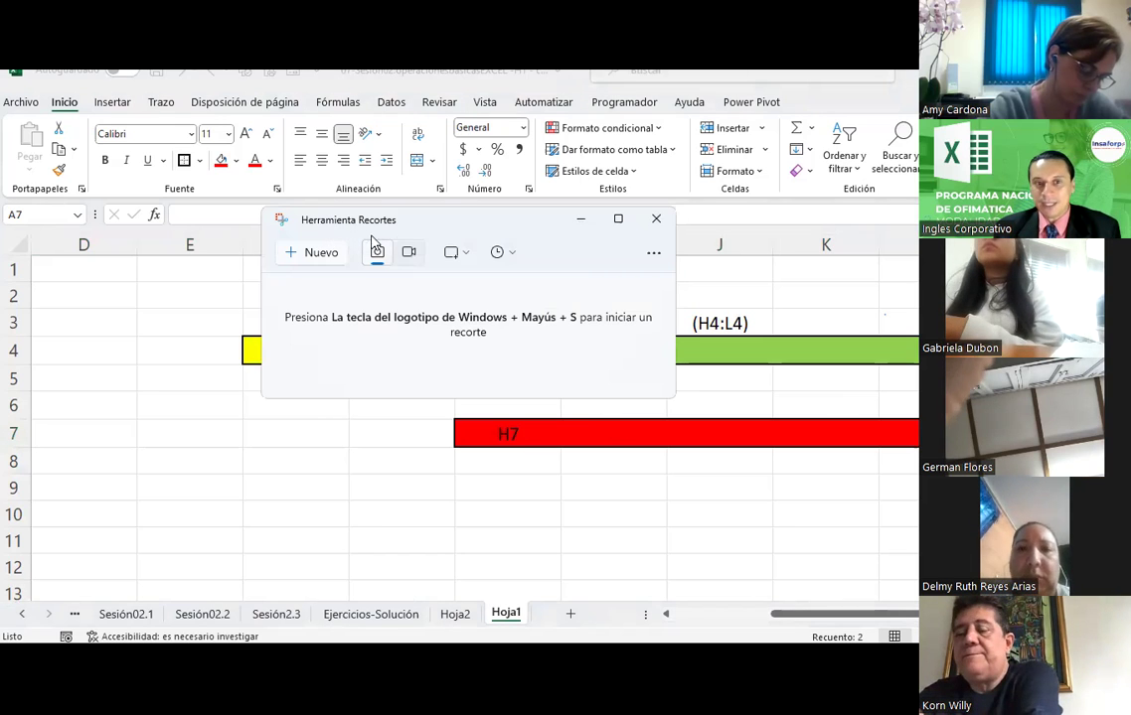
# Search Windows for the 'recortar' snipping app.
pyautogui.press('super')
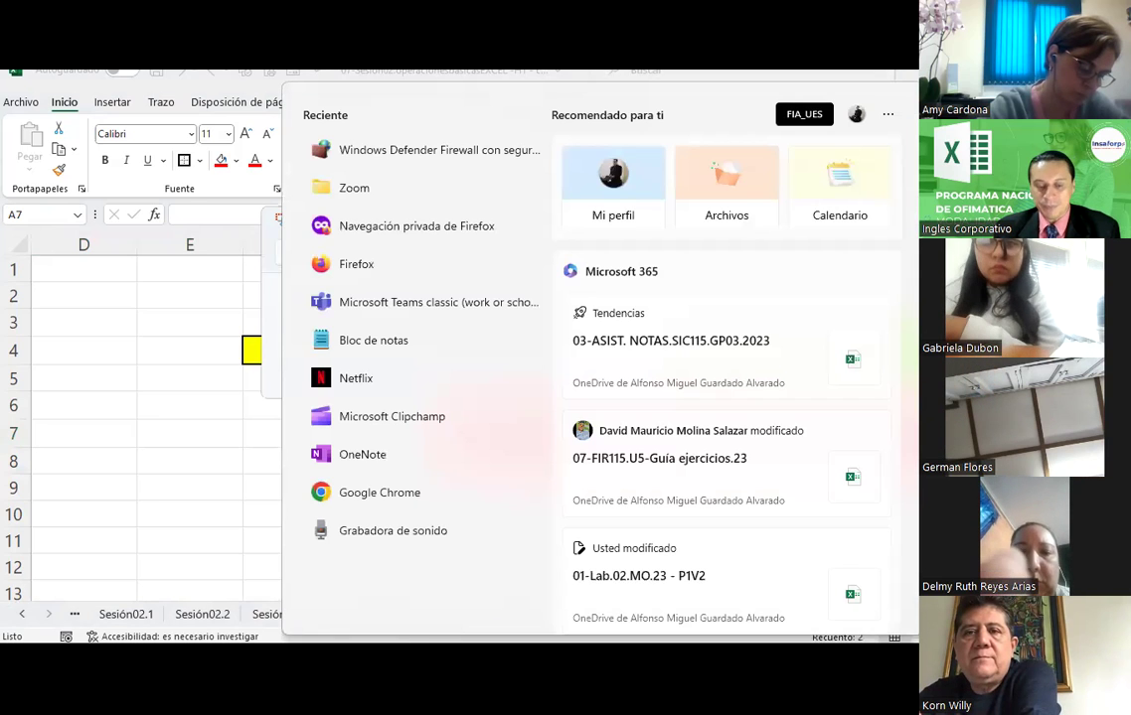
pyautogui.write('reco')
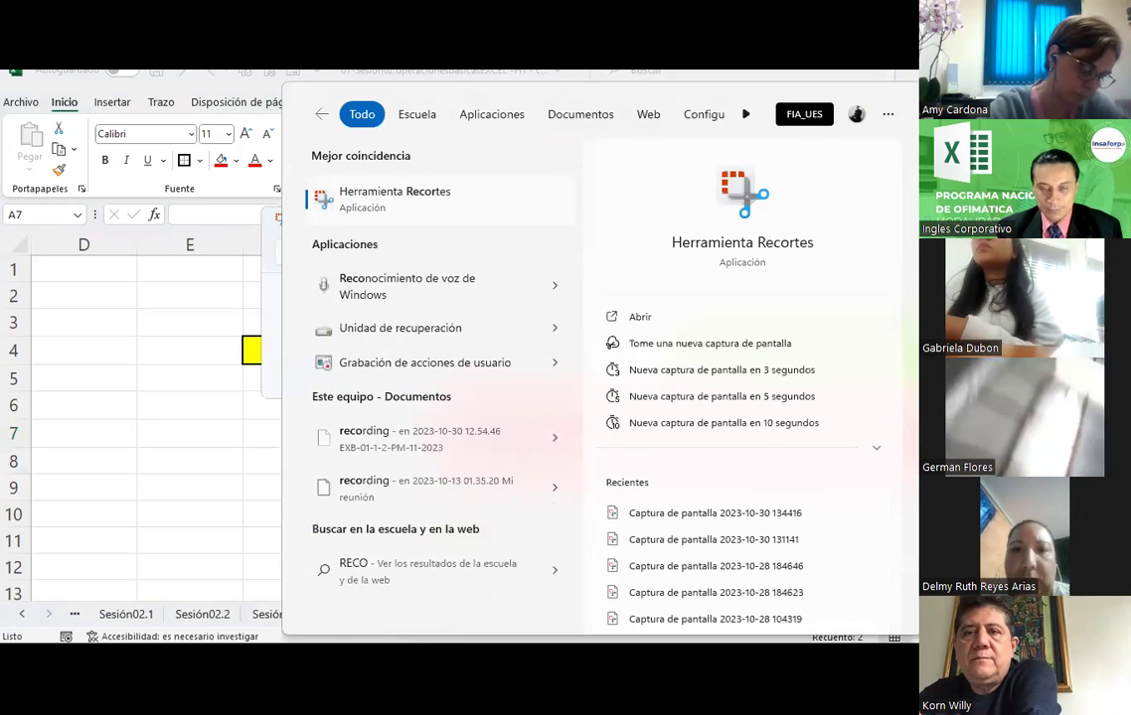
pyautogui.write('rtar')
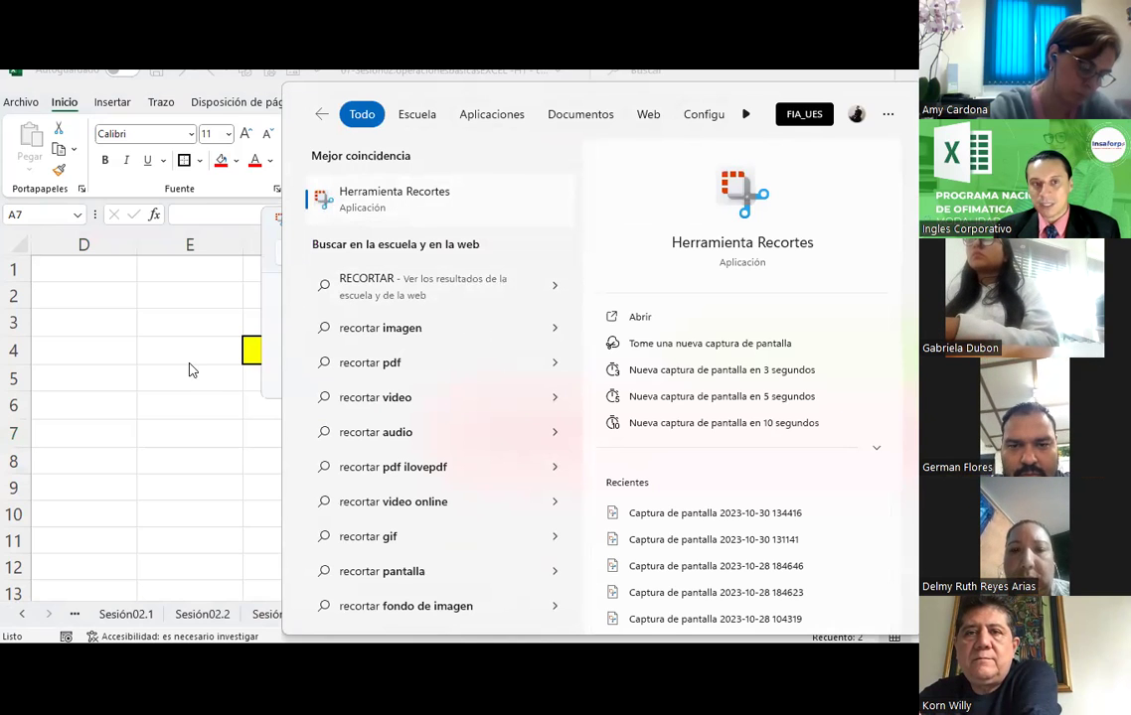
pyautogui.press('Escape')
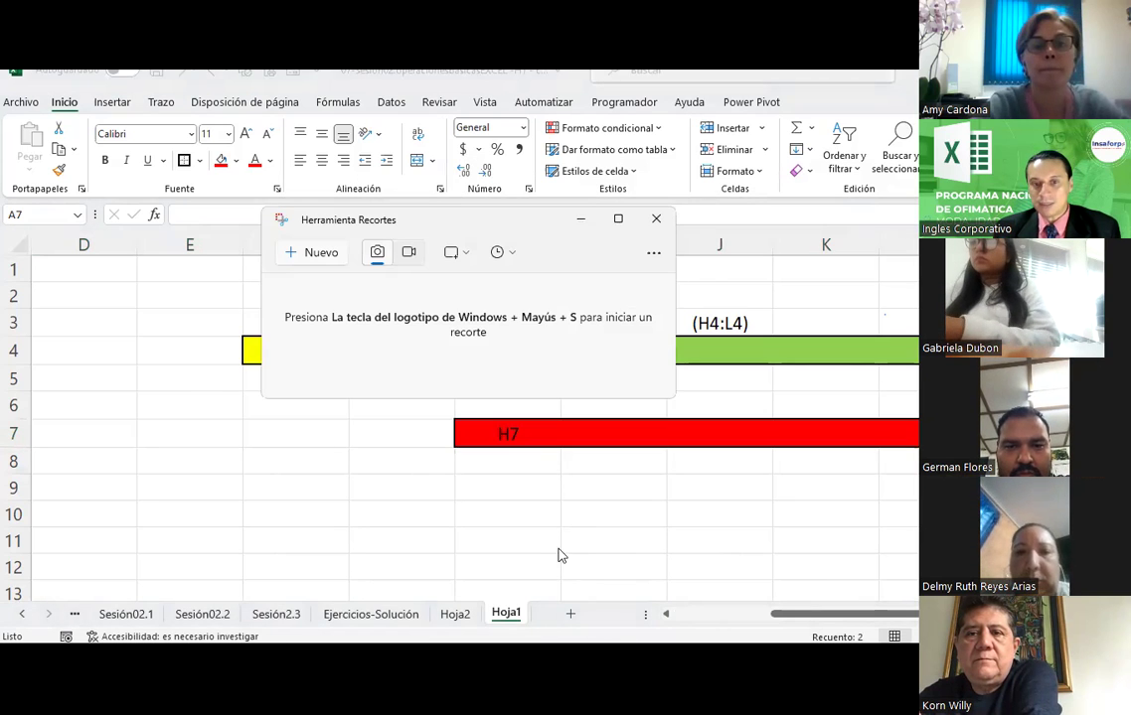
# Snip the coloured examples from column F to K, then close the capture.
pyautogui.moveTo(395, 208); pyautogui.dragTo(395, 137)
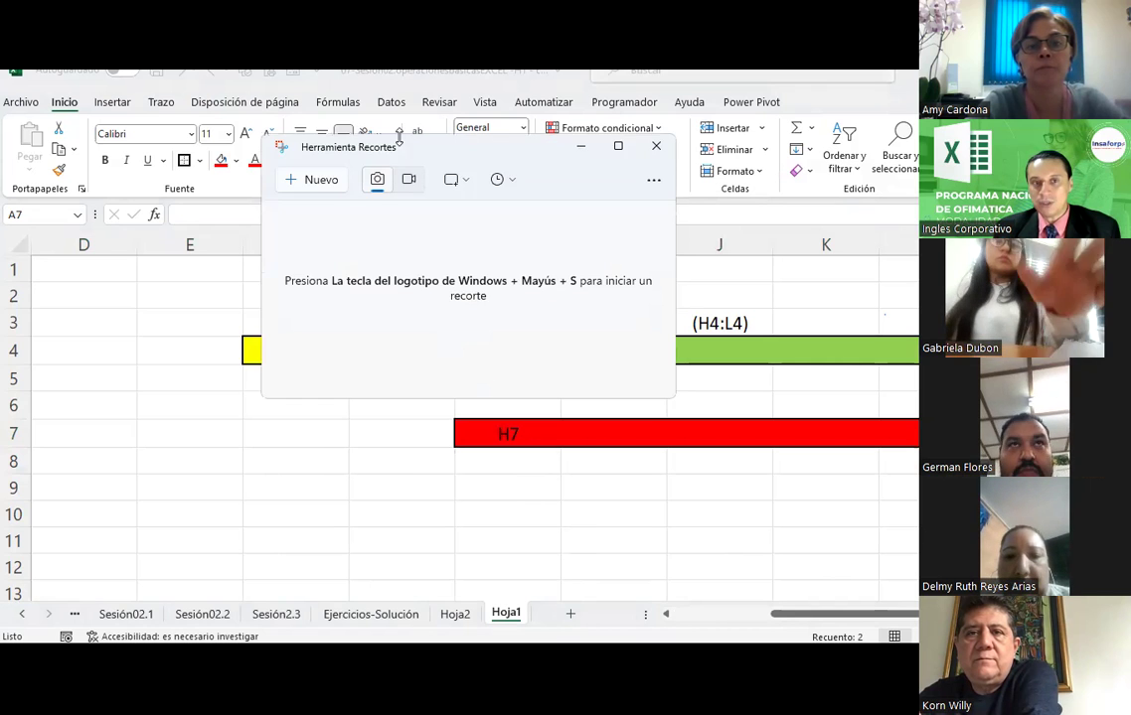
pyautogui.click(318, 187)
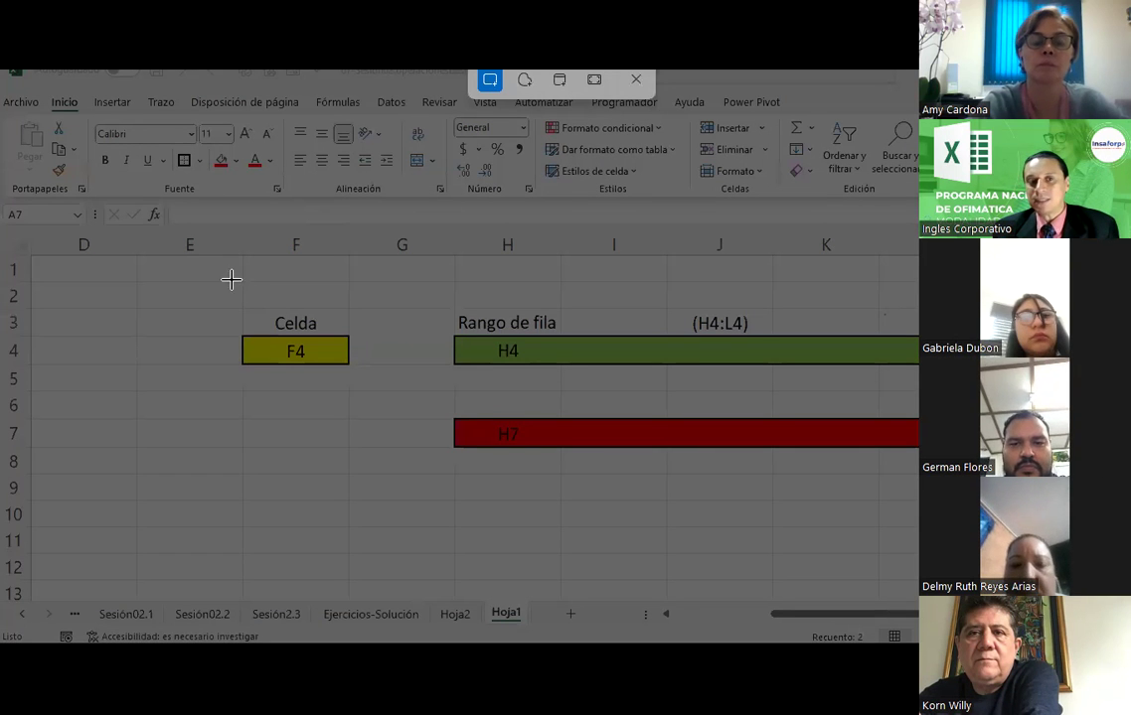
pyautogui.moveTo(226, 271); pyautogui.dragTo(919, 521)
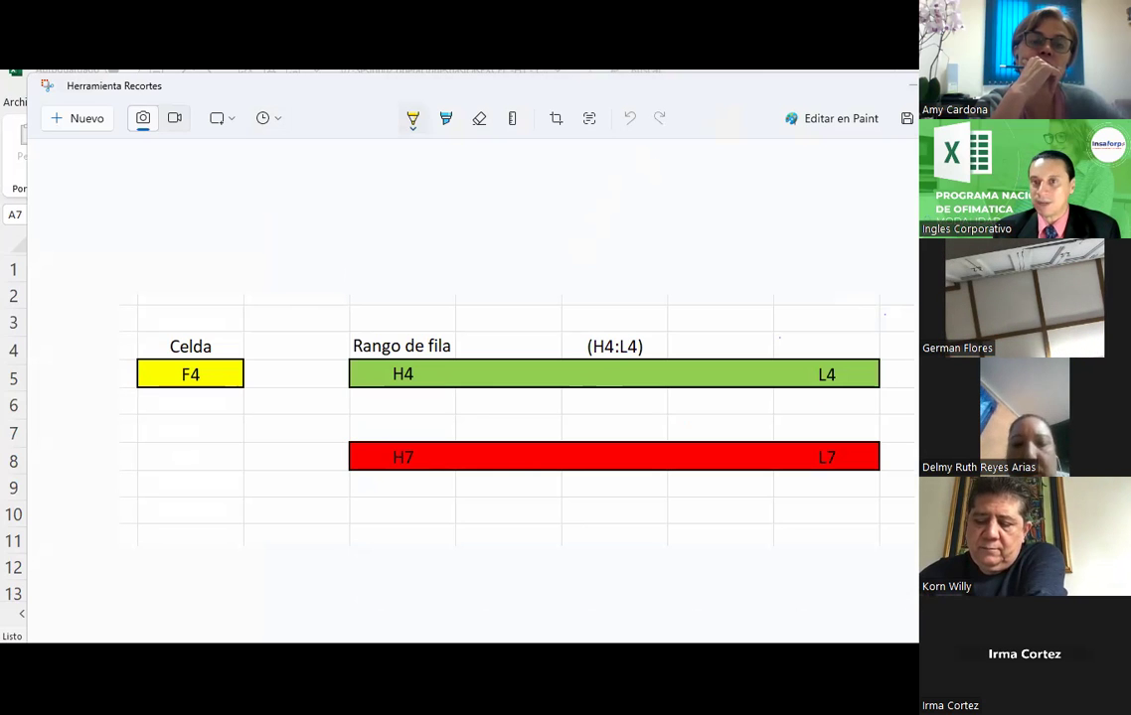
pyautogui.hotkey('alt', 'F4')
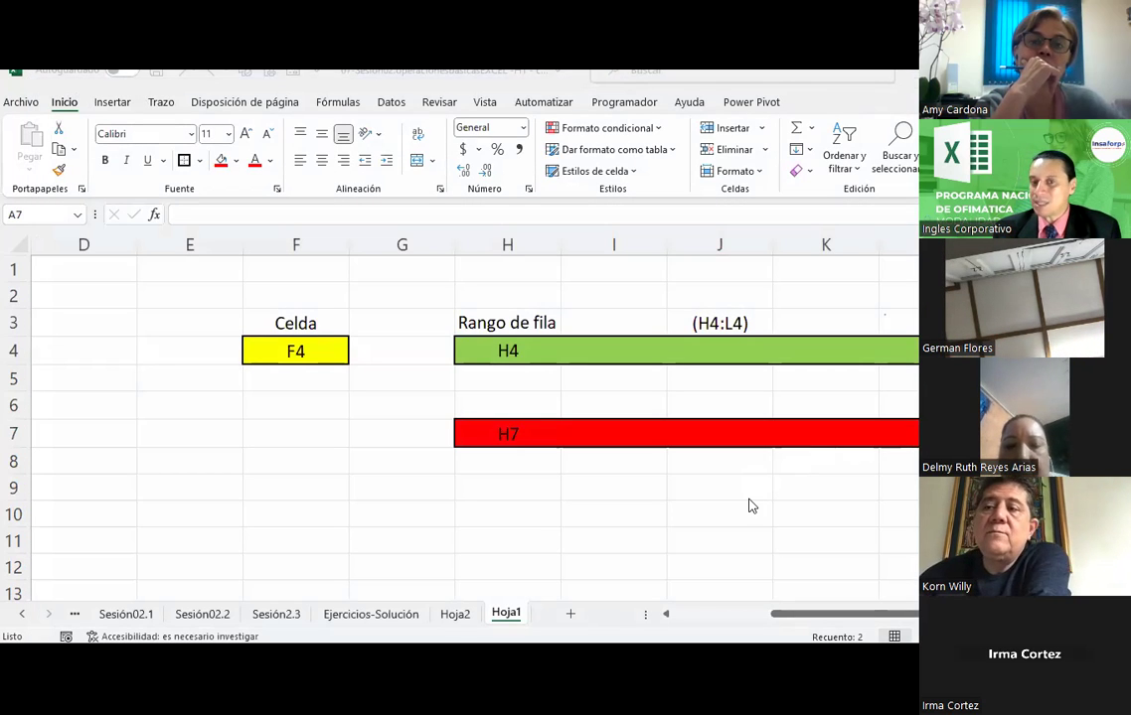
pyautogui.click(858, 522)
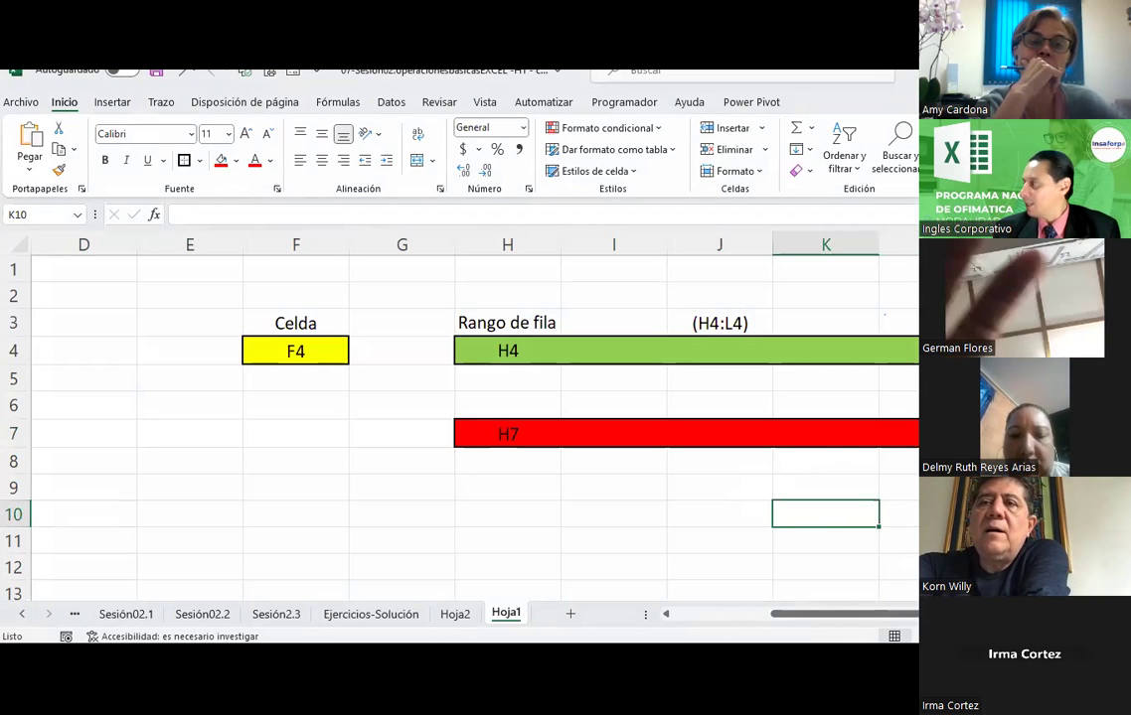
pyautogui.hotkey('alt', 'Tab')
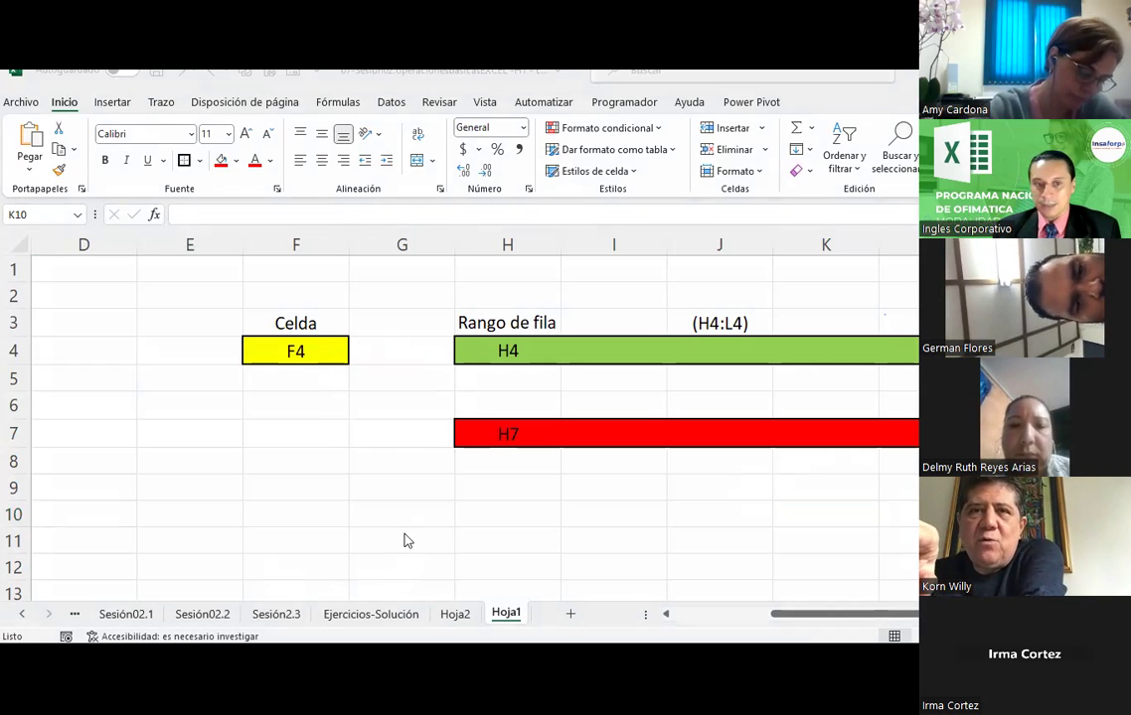
pyautogui.hotkey('alt', 'Tab')
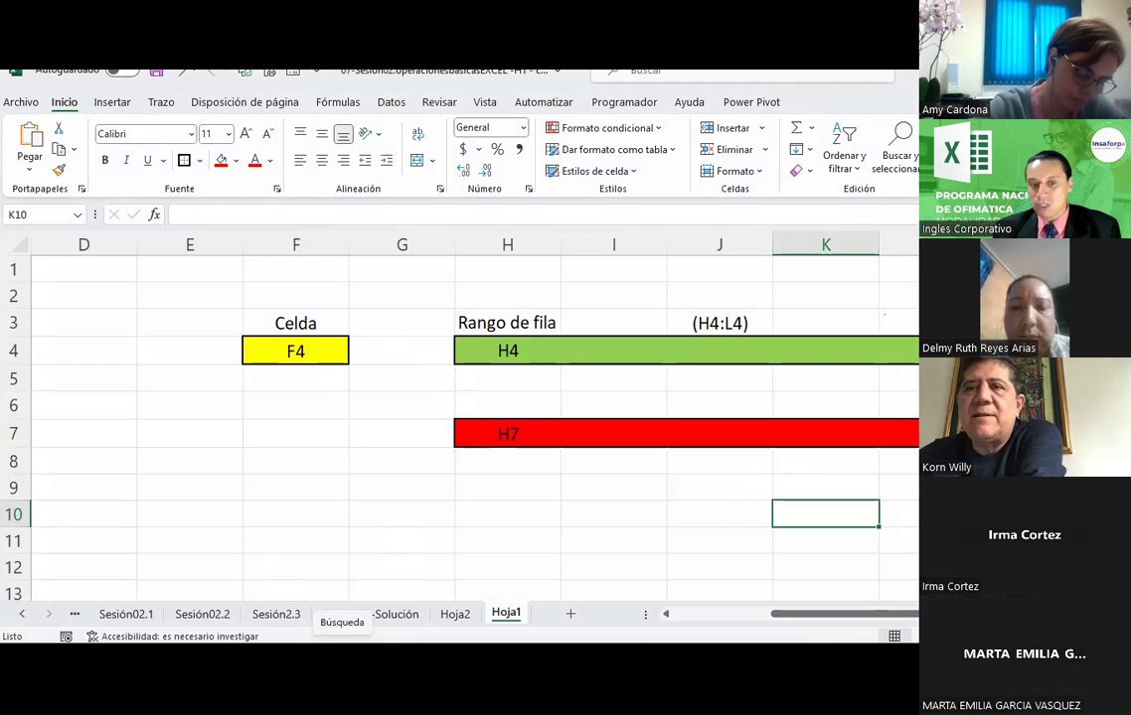
pyautogui.click(342, 651)
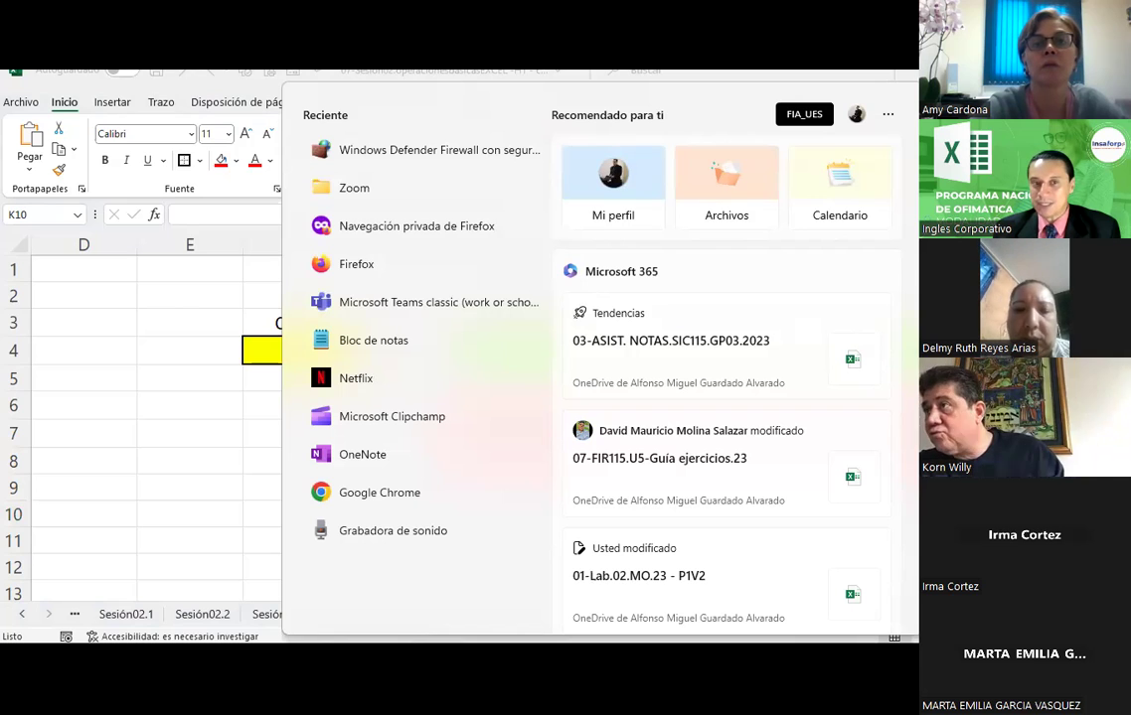
pyautogui.write('rec')
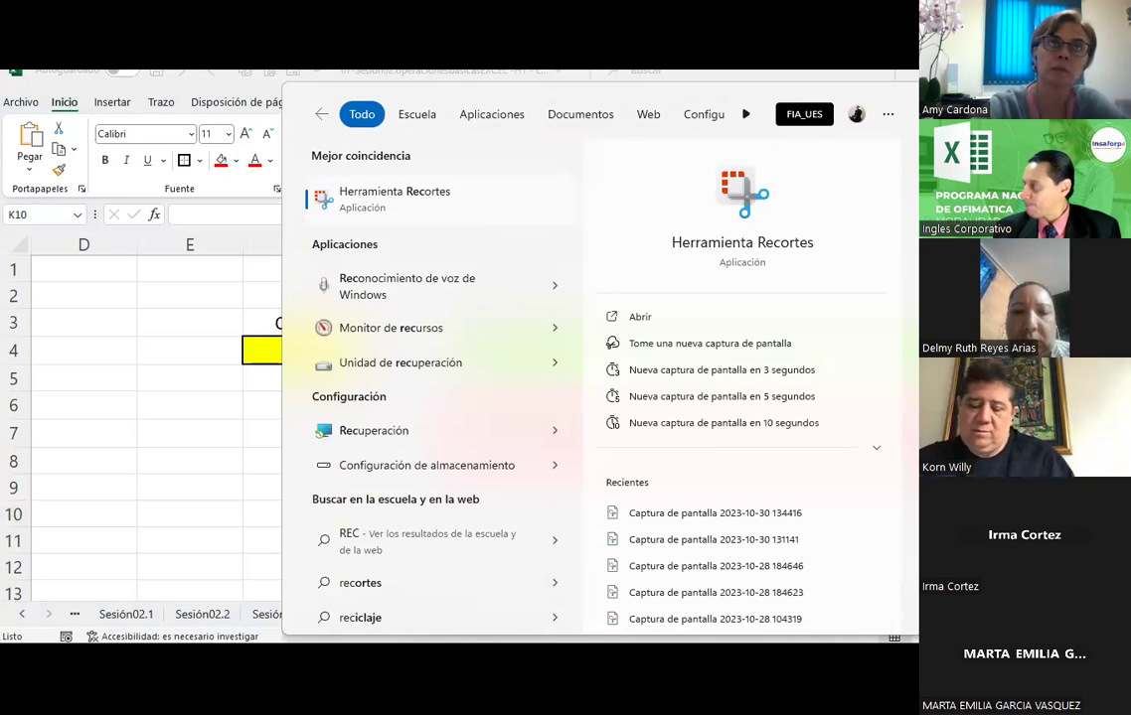
pyautogui.press('Escape')
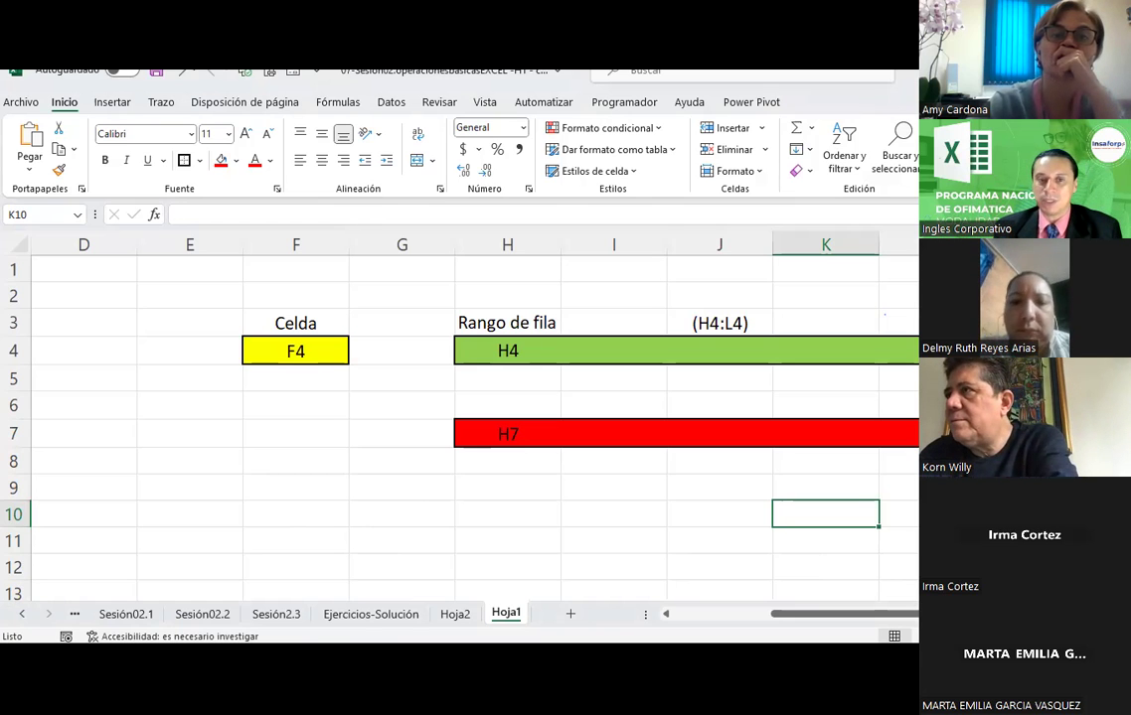
# Type the heading 'Rango de columna' in H9.
pyautogui.press('Left')
pyautogui.press('Left')
pyautogui.scroll(-1, 607, 502)
pyautogui.scroll(-1, 607, 501)
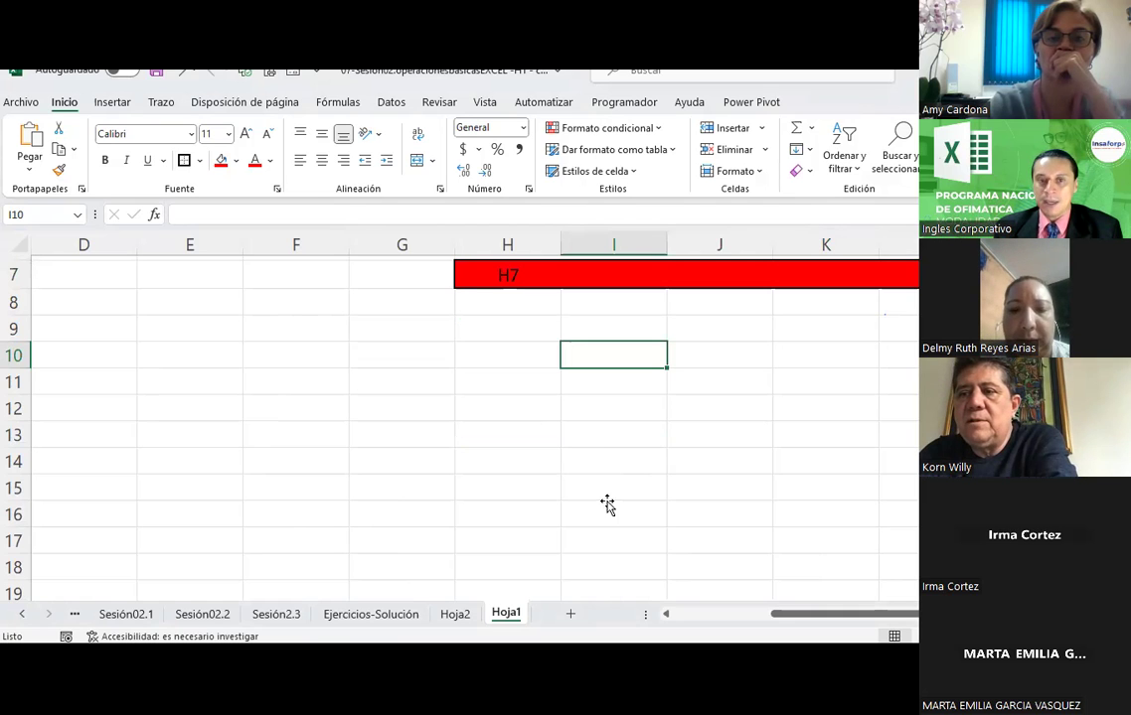
pyautogui.click(526, 334)
pyautogui.write('rA')
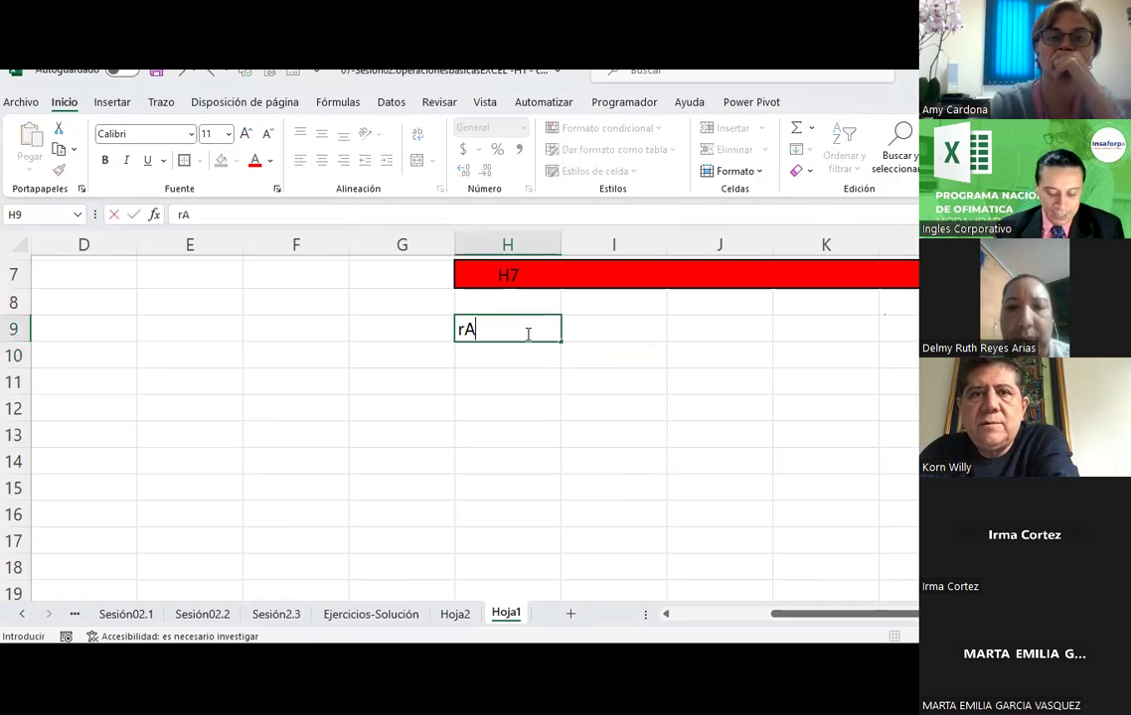
pyautogui.write('o de columna')
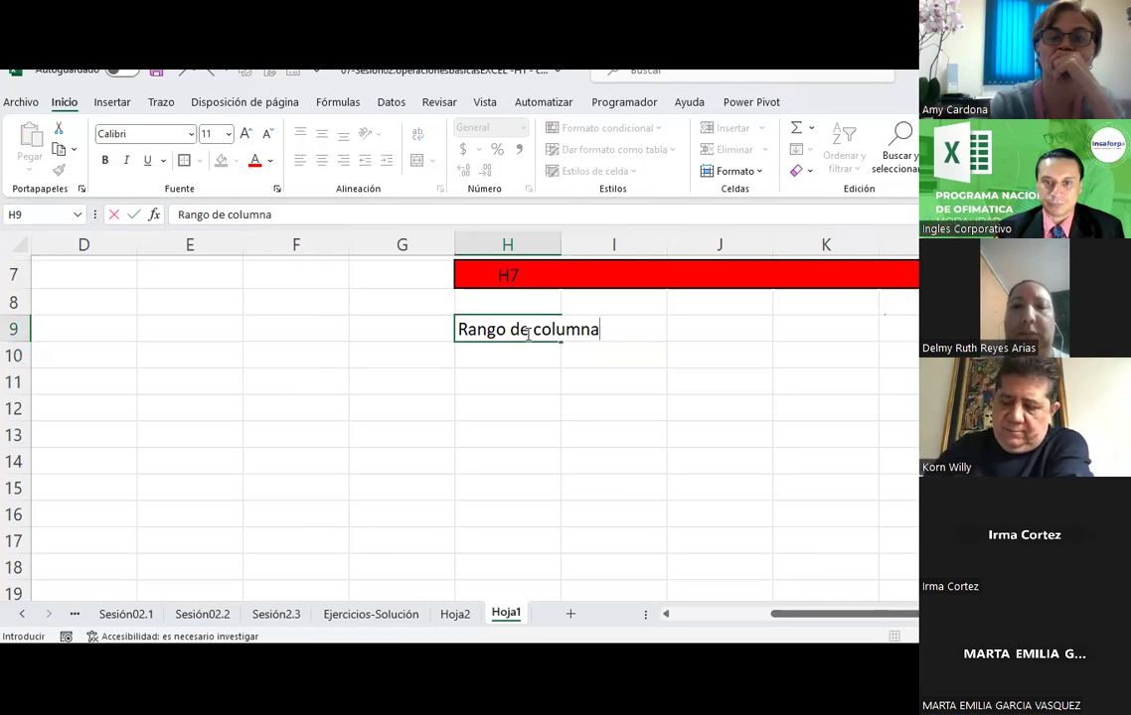
pyautogui.press('Return')
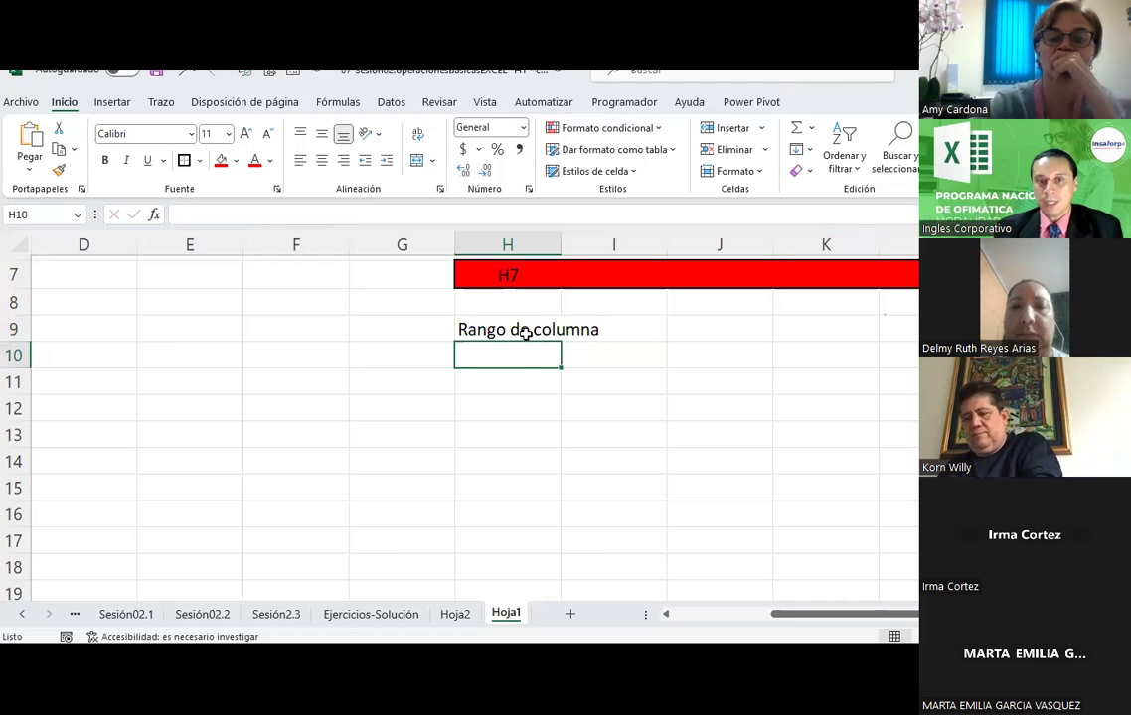
# Fill the column range H11:H18 with gold.
pyautogui.click(513, 403)
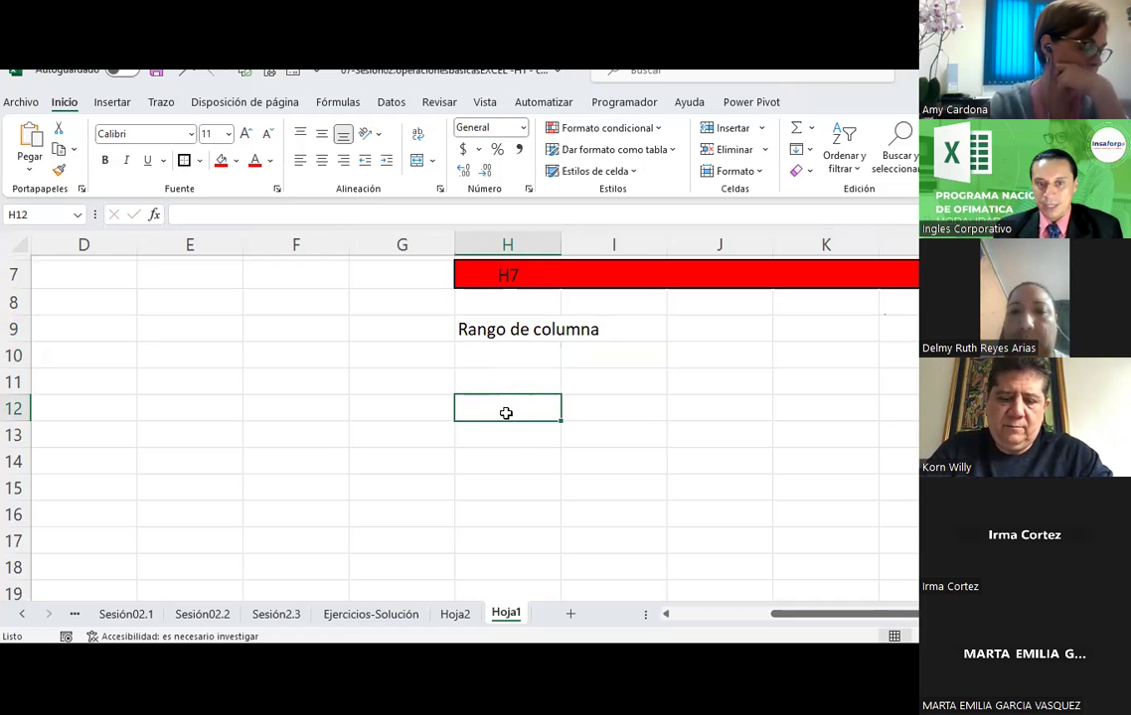
pyautogui.moveTo(504, 431); pyautogui.dragTo(503, 583)
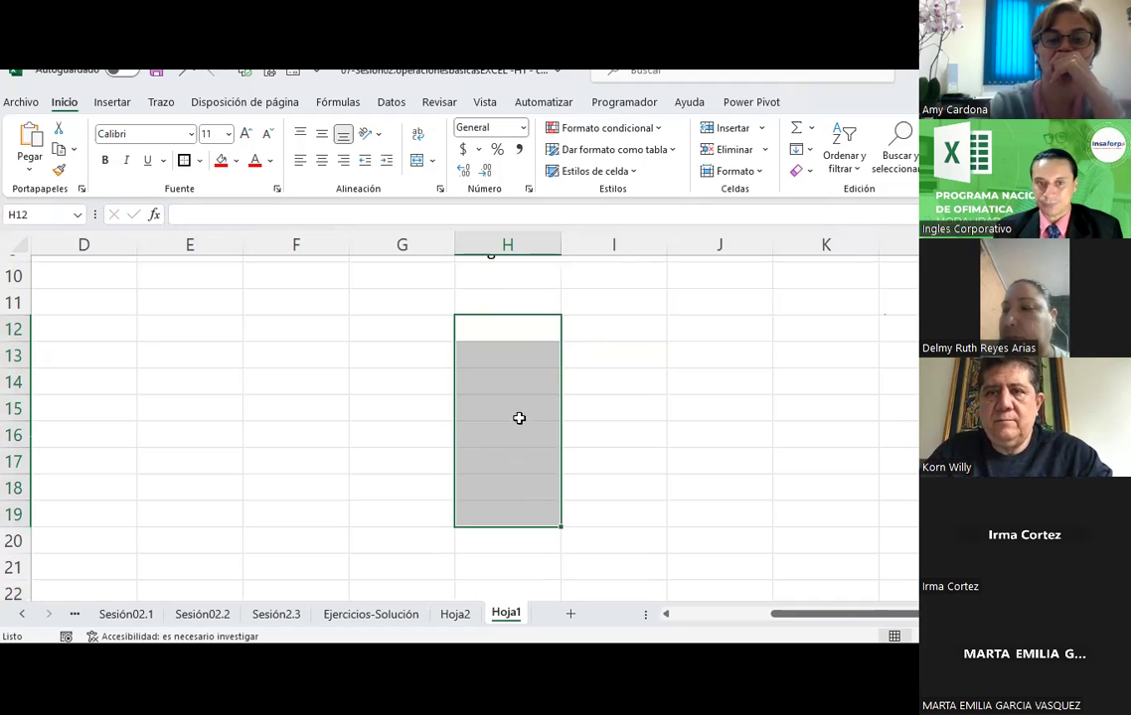
pyautogui.moveTo(504, 383); pyautogui.dragTo(511, 581)
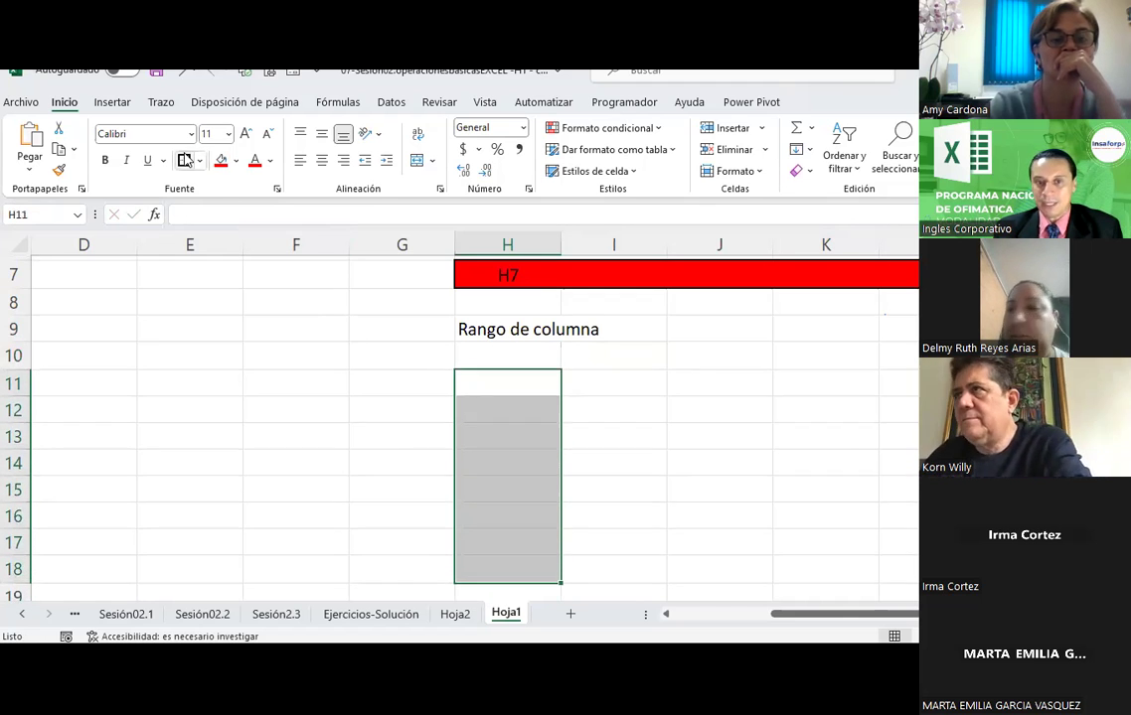
pyautogui.click(239, 162)
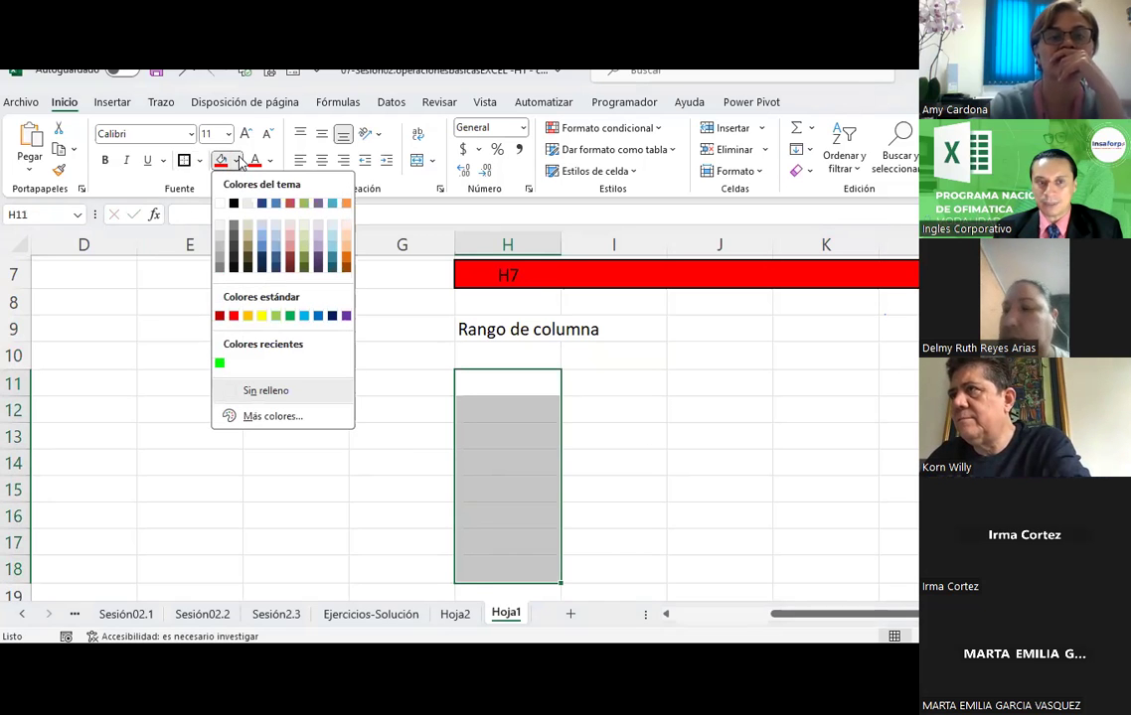
pyautogui.click(248, 316)
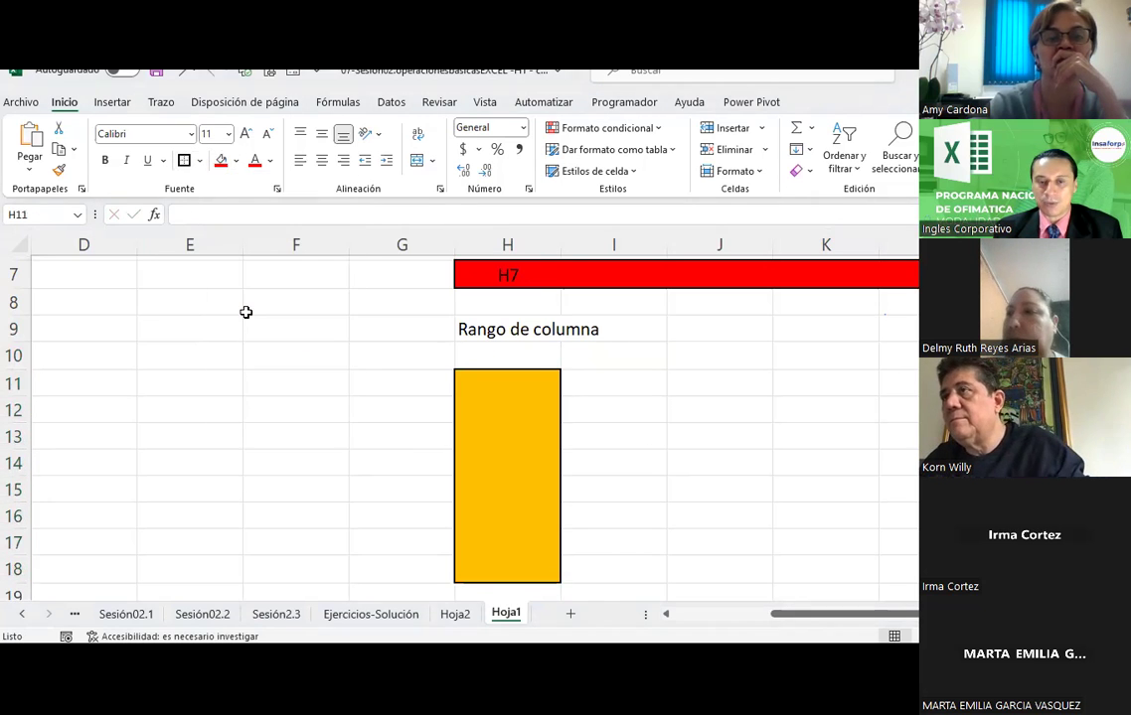
# Label the end cells 'H11' and 'H18'.
pyautogui.click(498, 389)
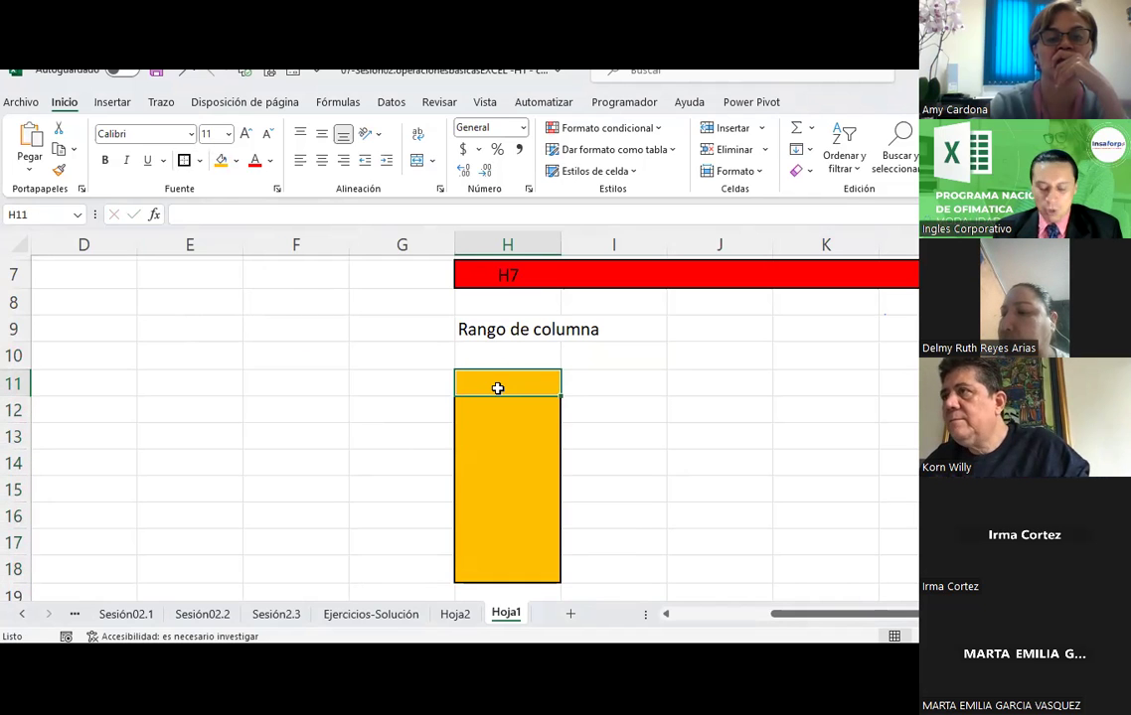
pyautogui.write('H11')
pyautogui.press('Return')
pyautogui.press('Down')
pyautogui.press('Down')
pyautogui.press('Down')
pyautogui.press('Down')
pyautogui.press('Down')
pyautogui.press('Down')
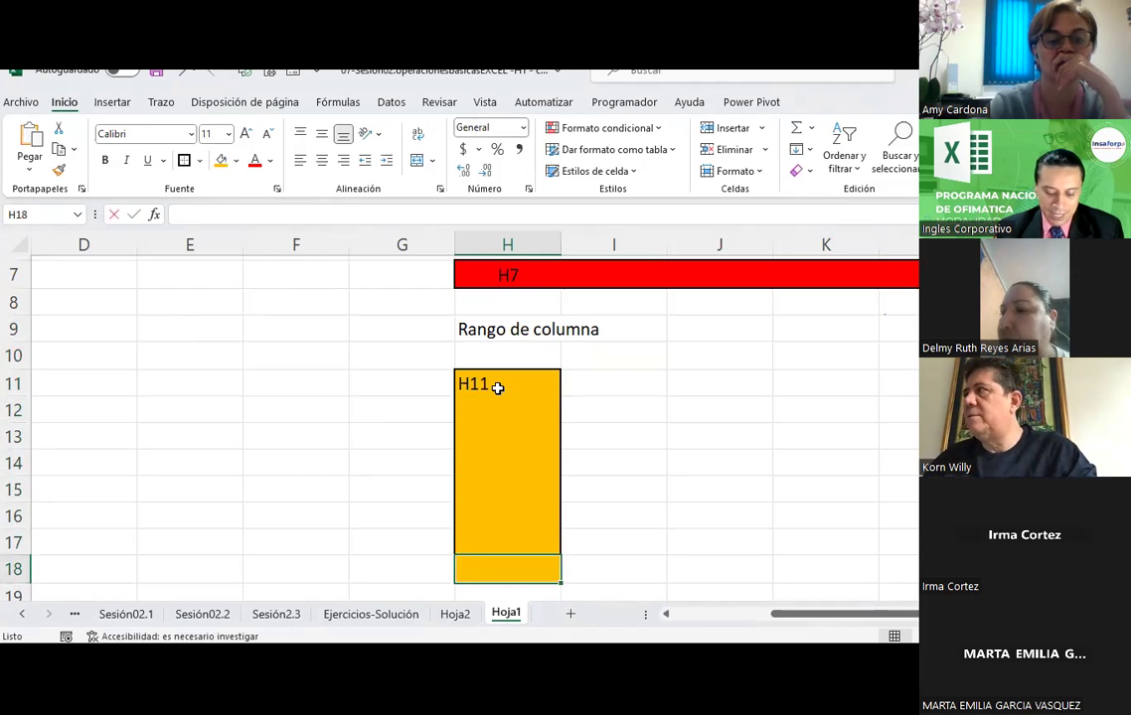
pyautogui.write('H1')
pyautogui.press('Return')
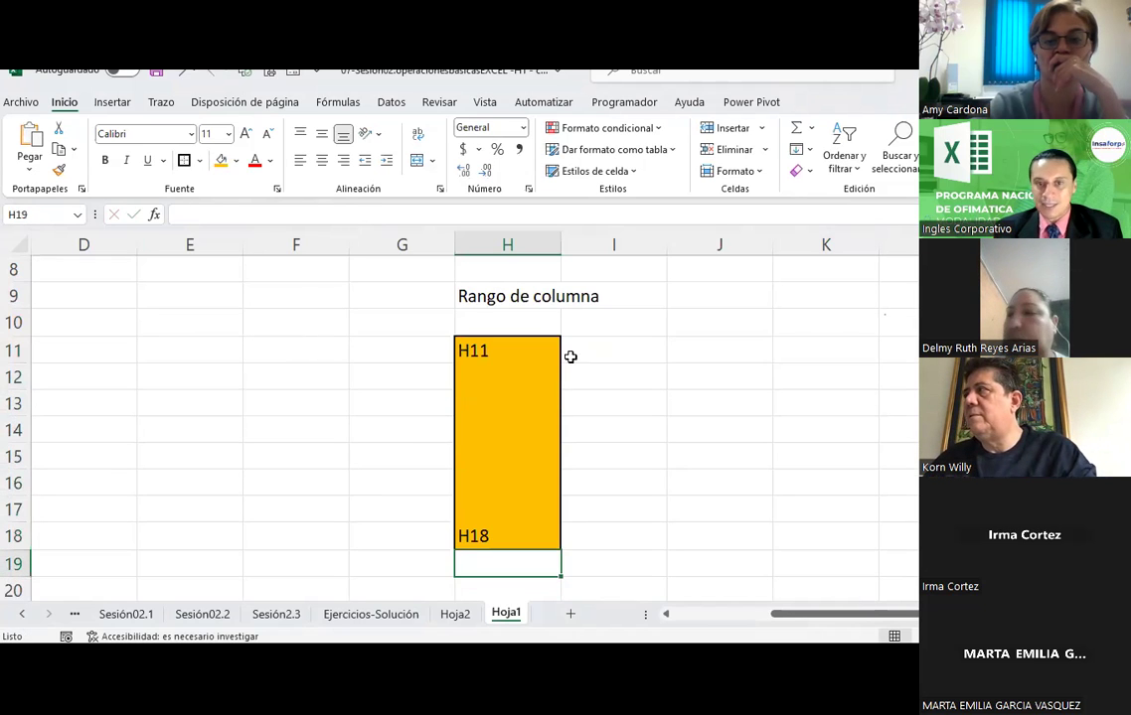
# Add the note '(H11:H18)' in I11 and centre it.
pyautogui.click(605, 359)
pyautogui.write('(')
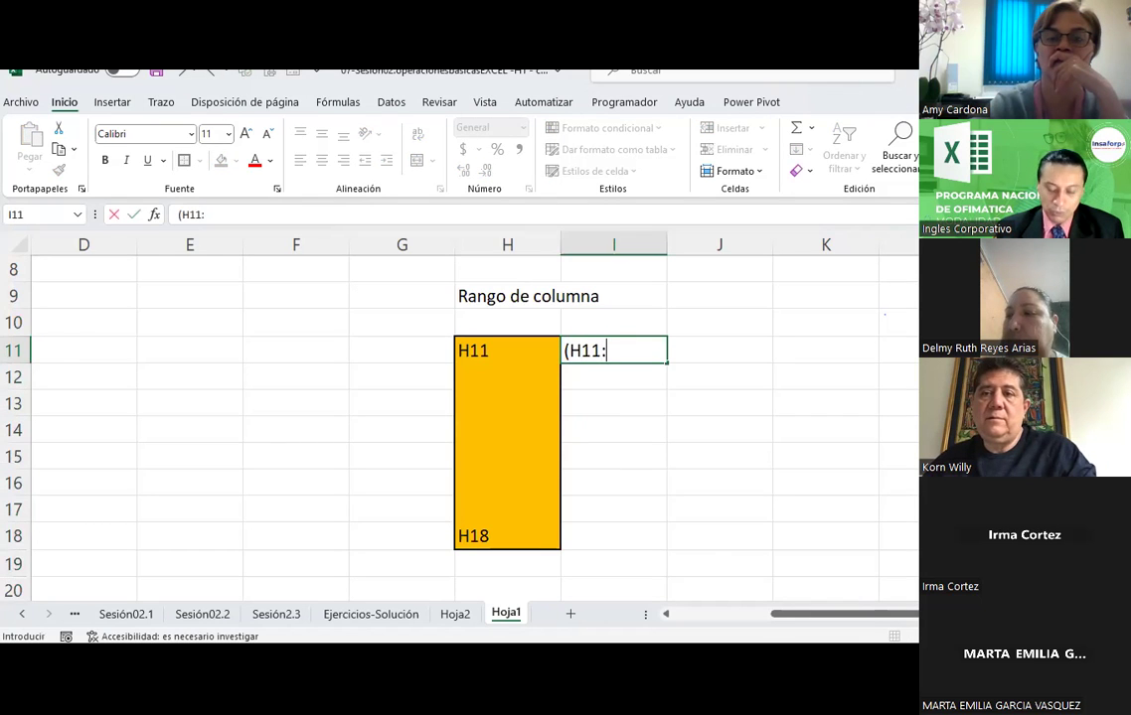
pyautogui.write('H1')
pyautogui.write(')')
pyautogui.press('Return')
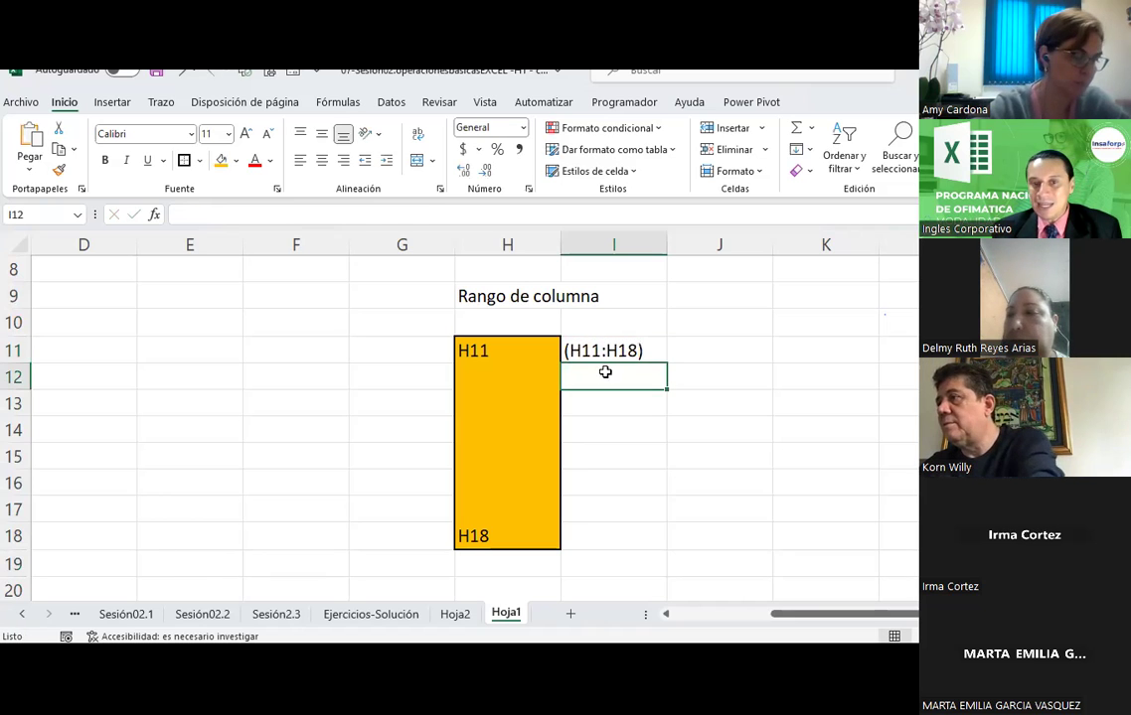
pyautogui.click(614, 348)
pyautogui.click(324, 161)
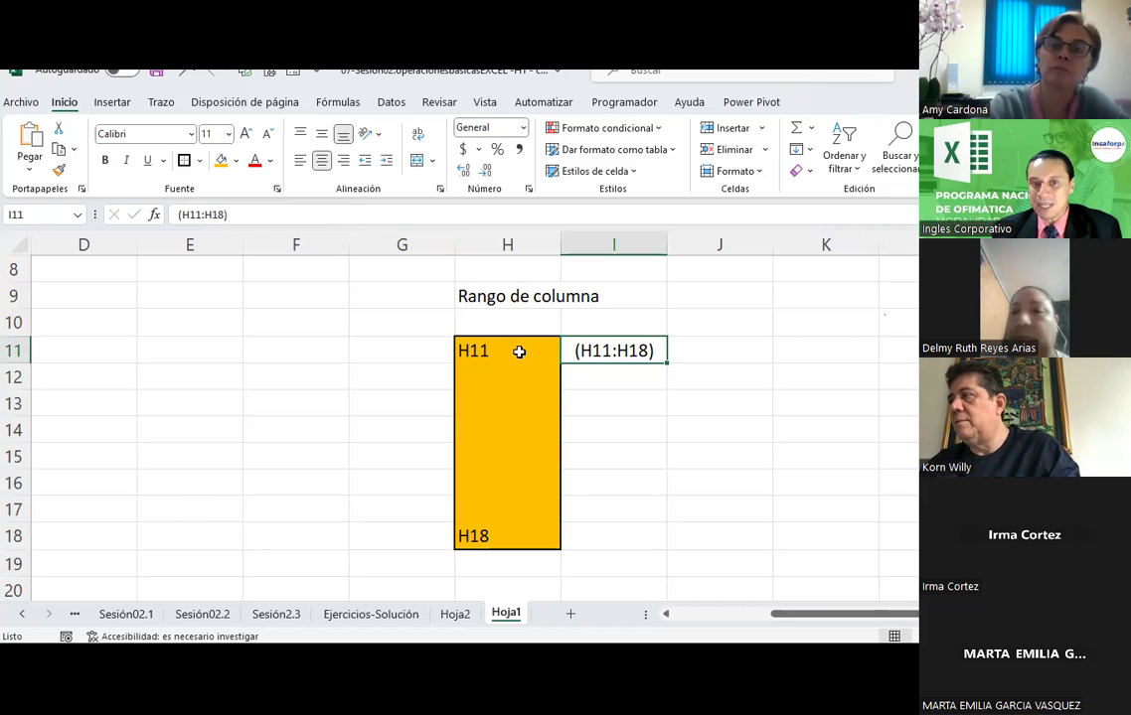
# Centre the H11 and H18 labels within the gold H11:H18 range.
pyautogui.moveTo(519, 352); pyautogui.dragTo(510, 535)
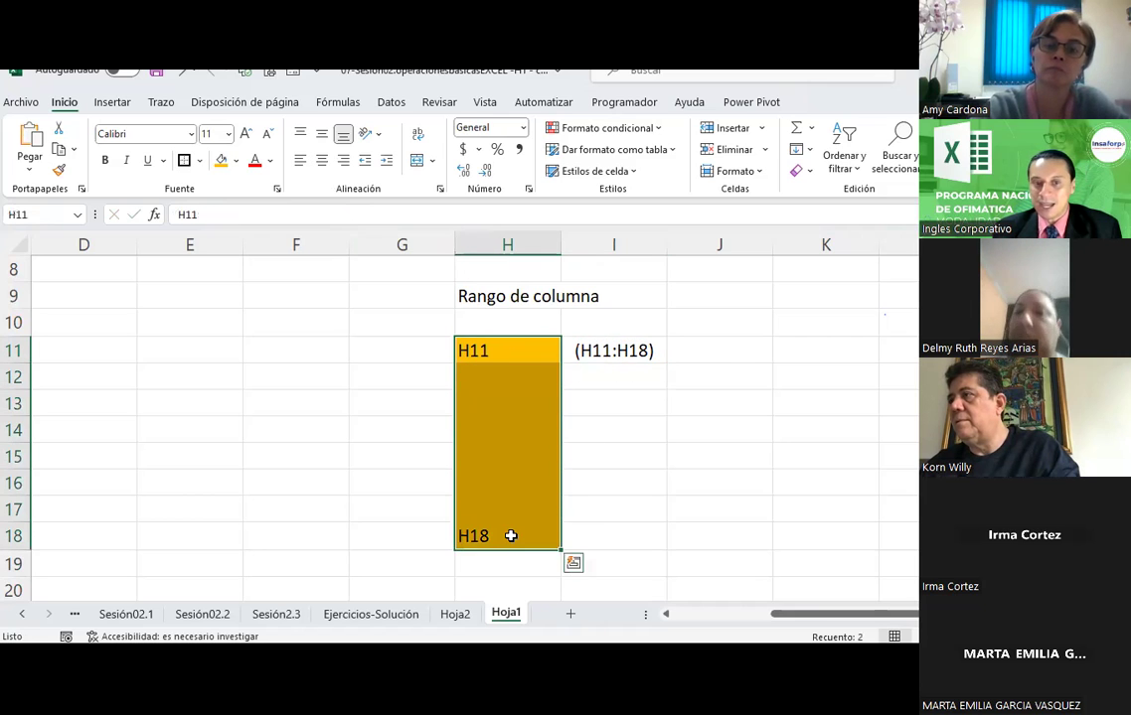
pyautogui.click(321, 160)
pyautogui.scroll(2, 603, 398)
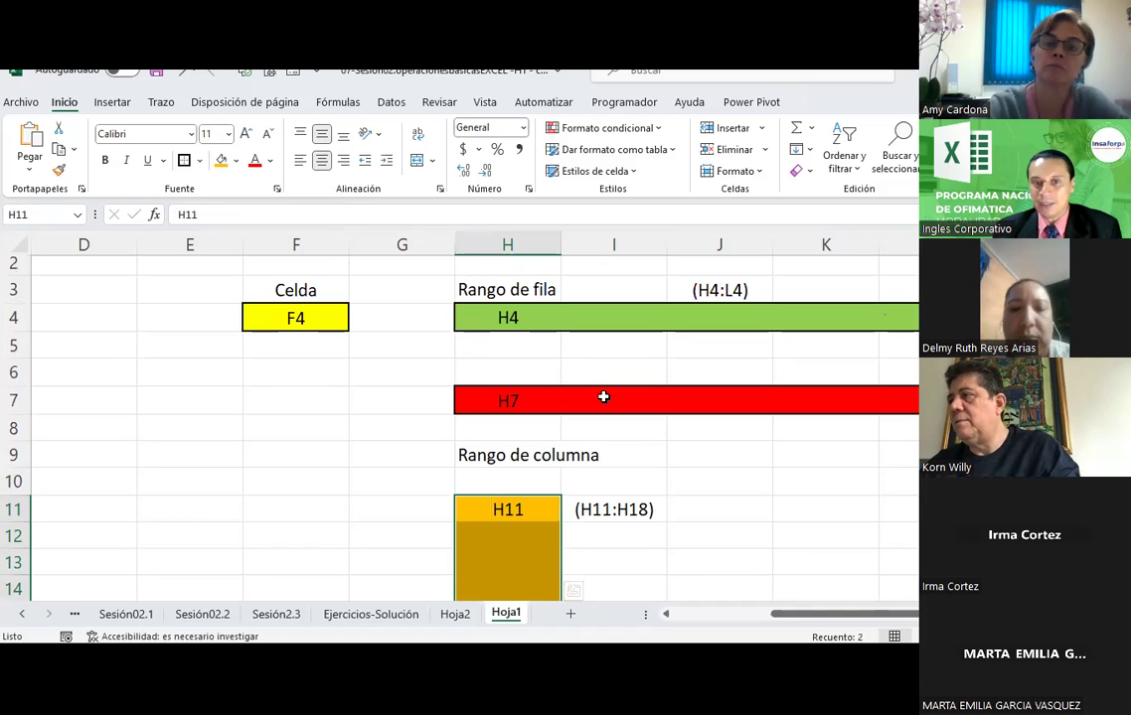
pyautogui.moveTo(510, 401); pyautogui.dragTo(899, 400)
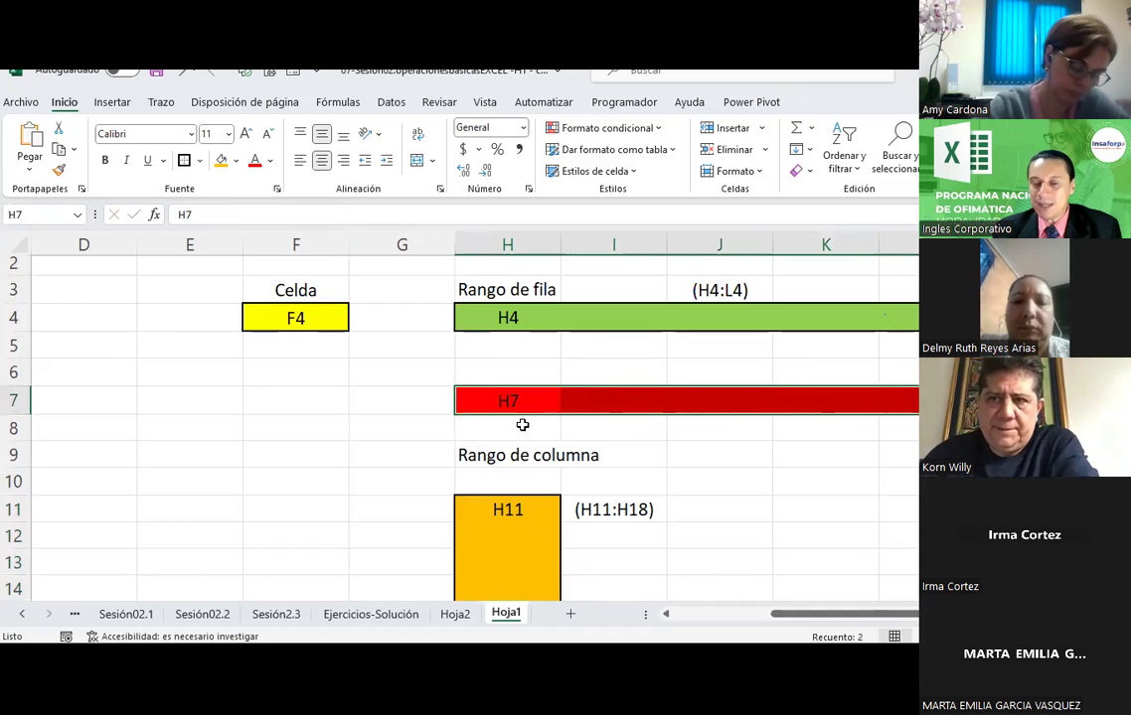
pyautogui.scroll(-3, 517, 425)
pyautogui.scroll(1, 517, 424)
pyautogui.moveTo(508, 346); pyautogui.dragTo(518, 536)
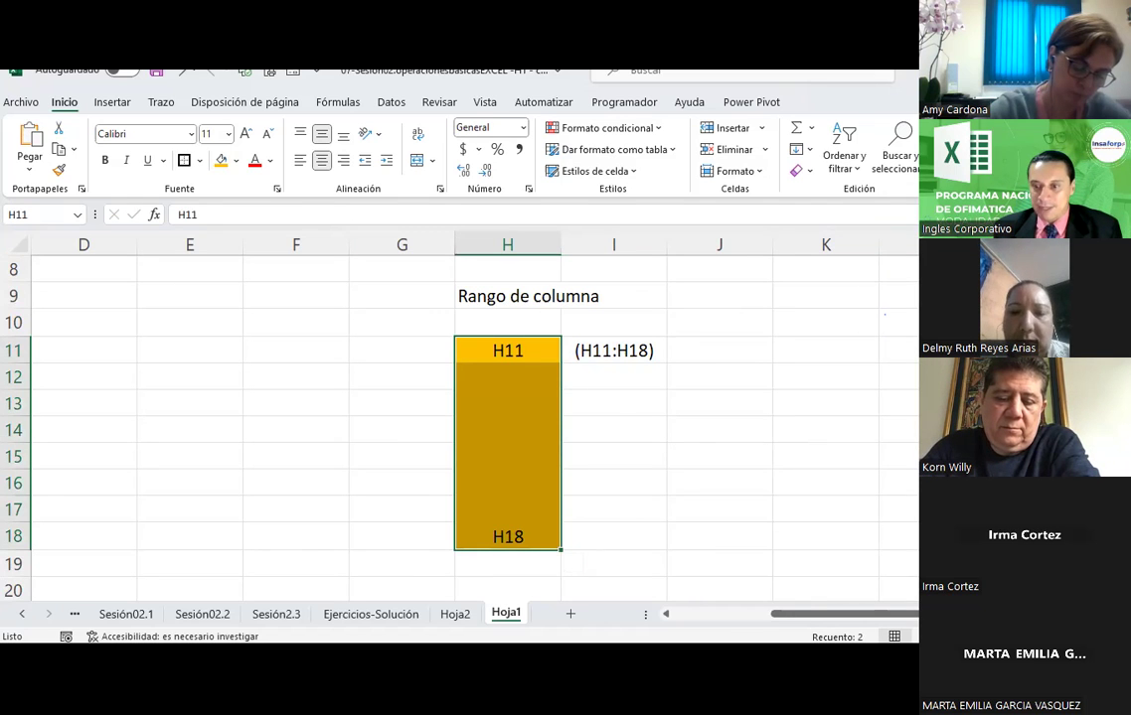
pyautogui.hscroll(2, 650, 430)
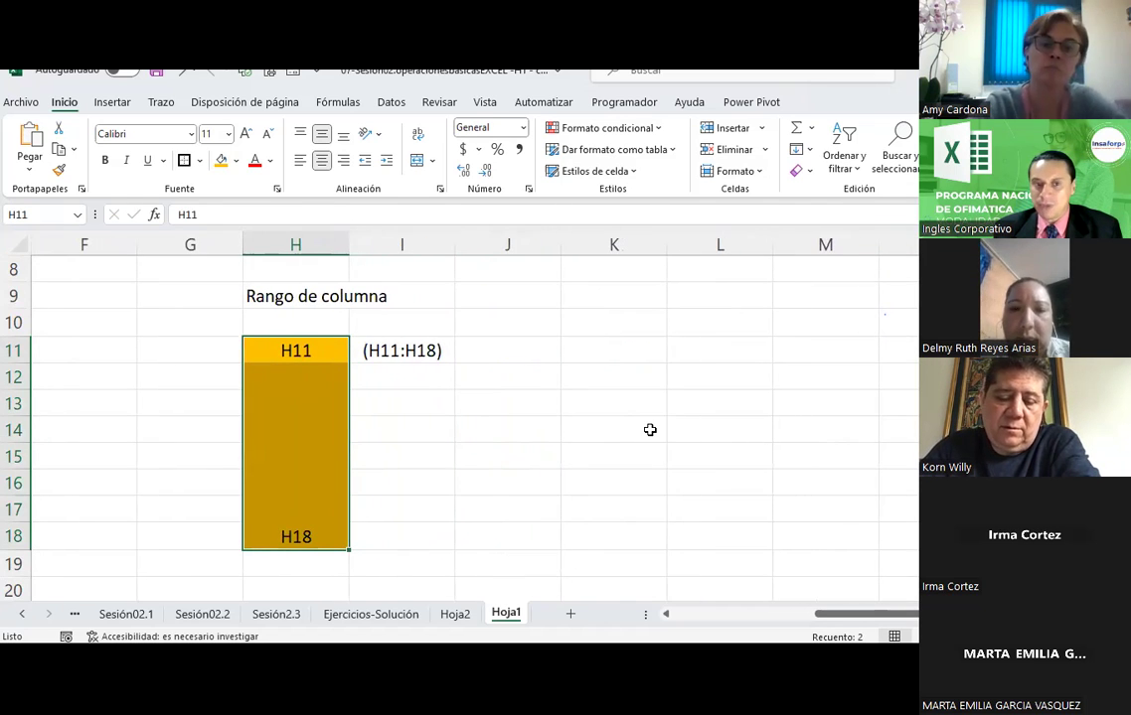
# Fill the block K11:O18 with dark blue.
pyautogui.click(640, 393)
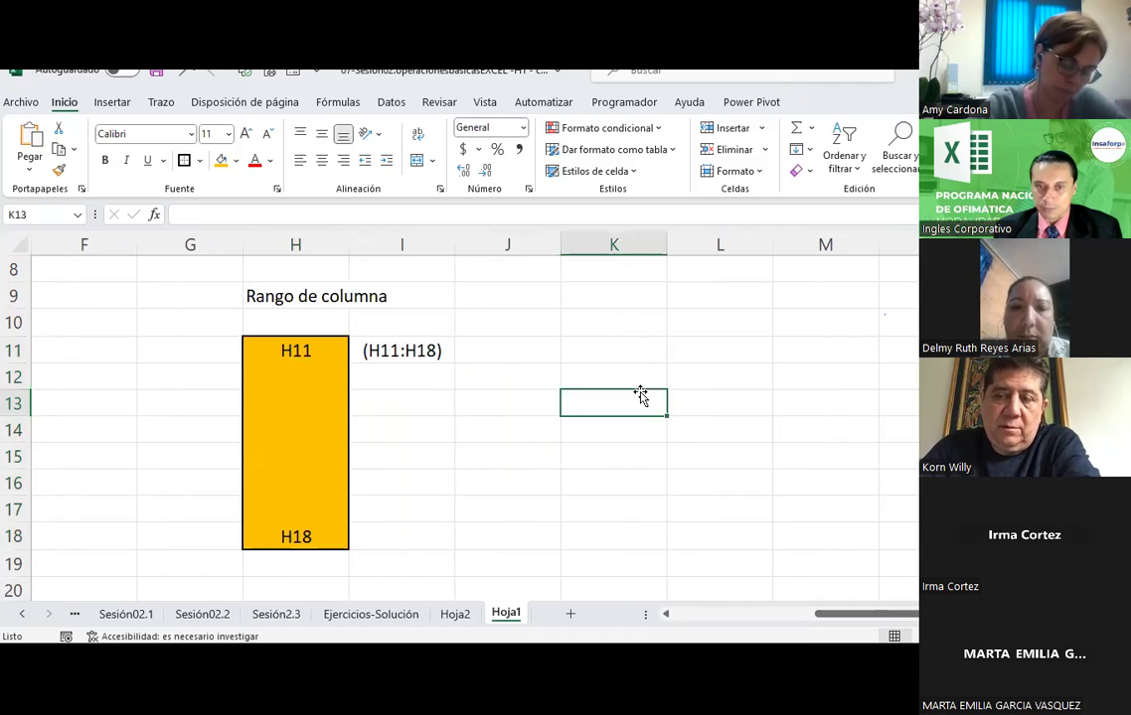
pyautogui.moveTo(618, 350)
pyautogui.mouseDown()
pyautogui.moveTo(934, 509)
pyautogui.moveTo(934, 537)
pyautogui.mouseUp()
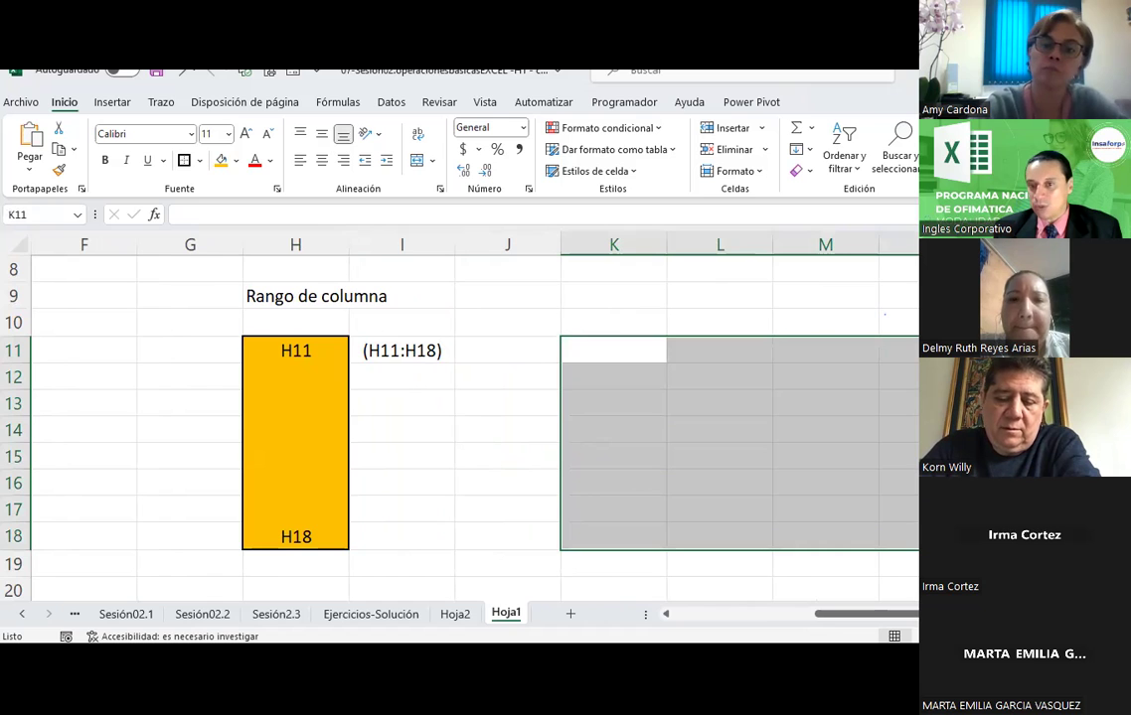
pyautogui.hscroll(2, 441, 404)
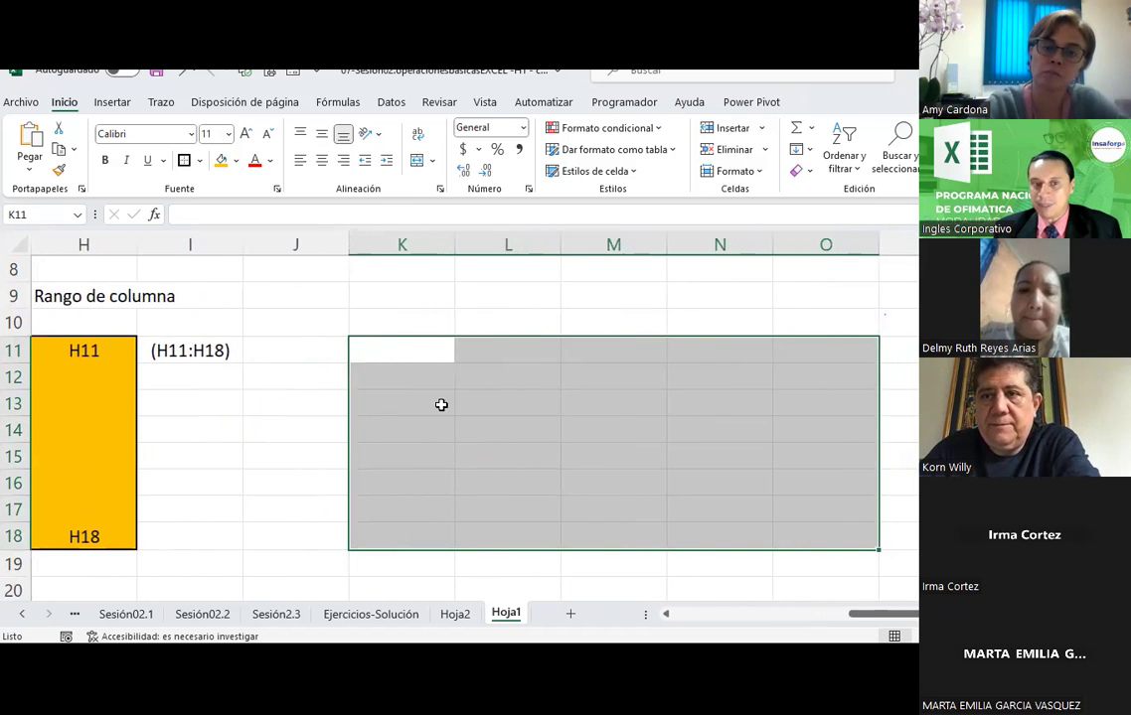
pyautogui.moveTo(402, 351)
pyautogui.mouseDown()
pyautogui.moveTo(610, 391)
pyautogui.moveTo(840, 537)
pyautogui.mouseUp()
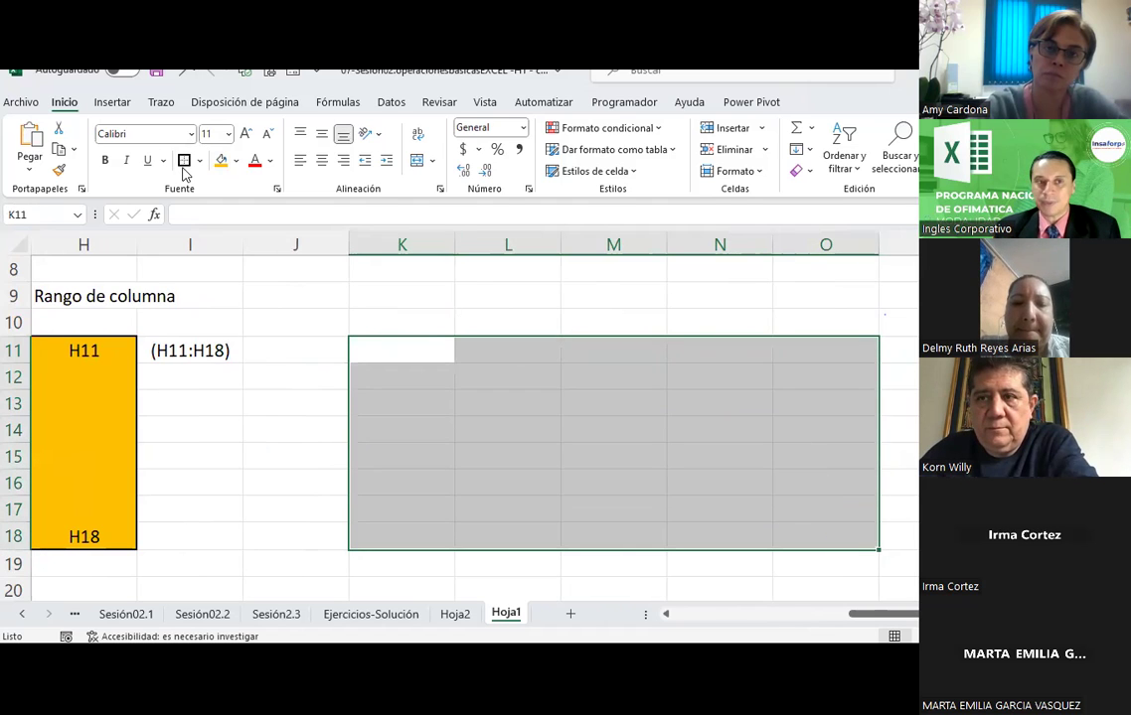
pyautogui.click(234, 163)
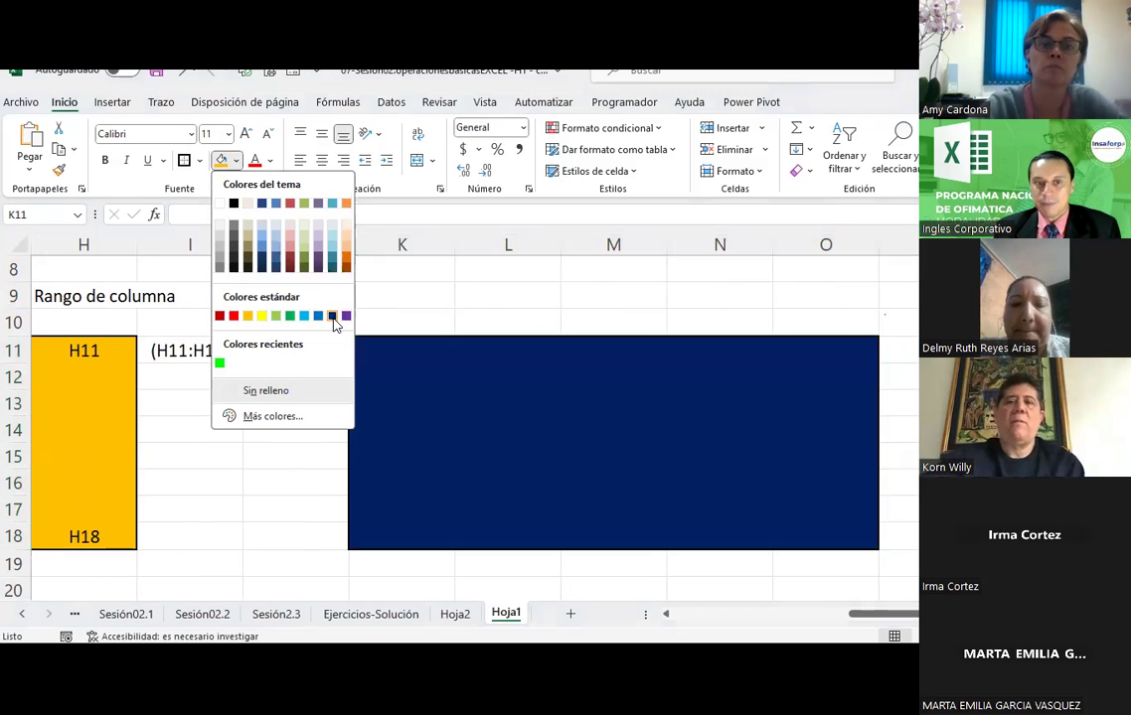
pyautogui.click(333, 317)
# Type the heading 'Rango de celdas' in K9.
pyautogui.click(409, 309)
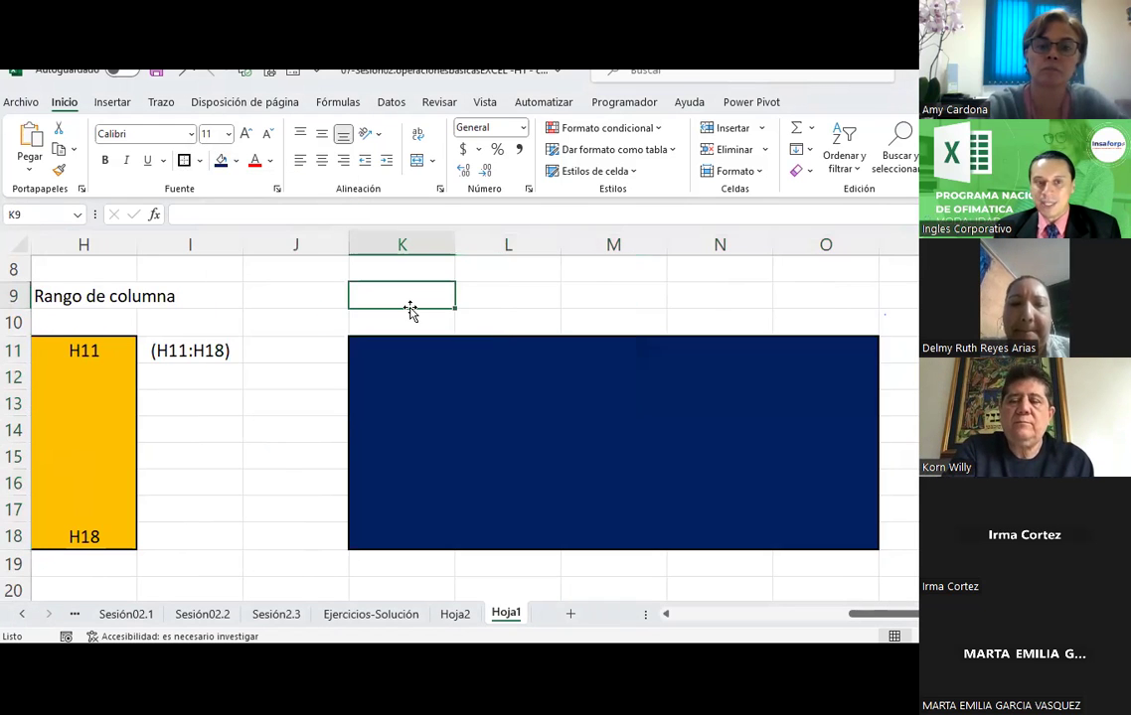
pyautogui.write('rA')
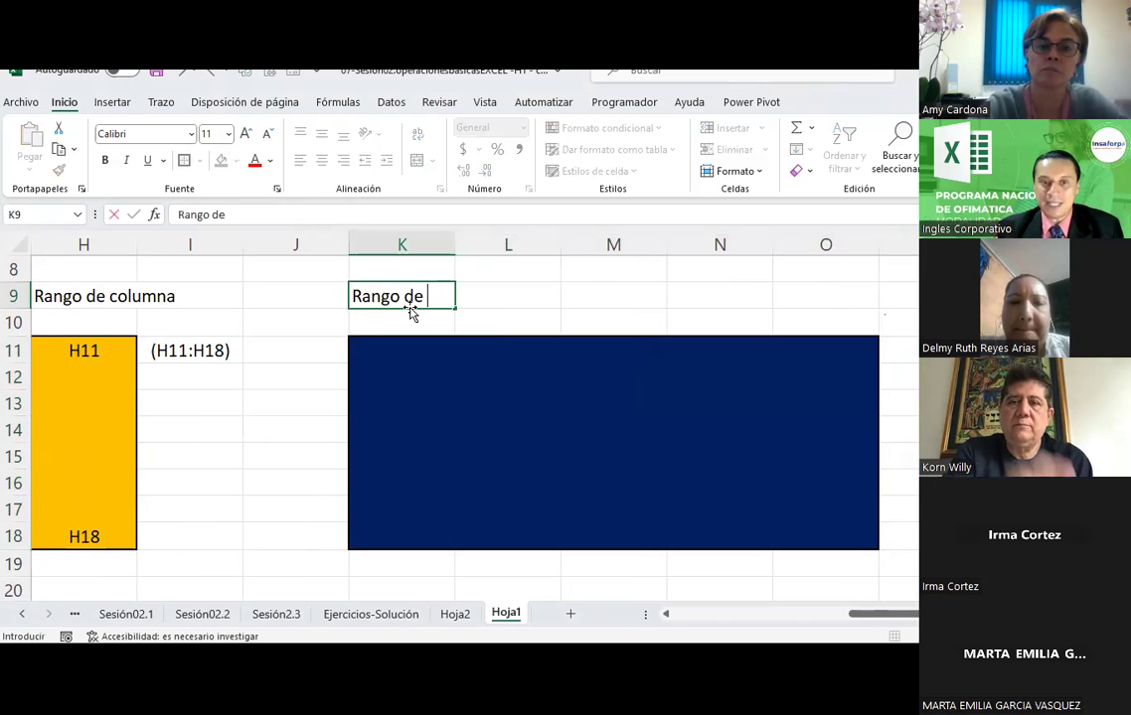
pyautogui.write('c')
pyautogui.press('BackSpace')
pyautogui.write('s')
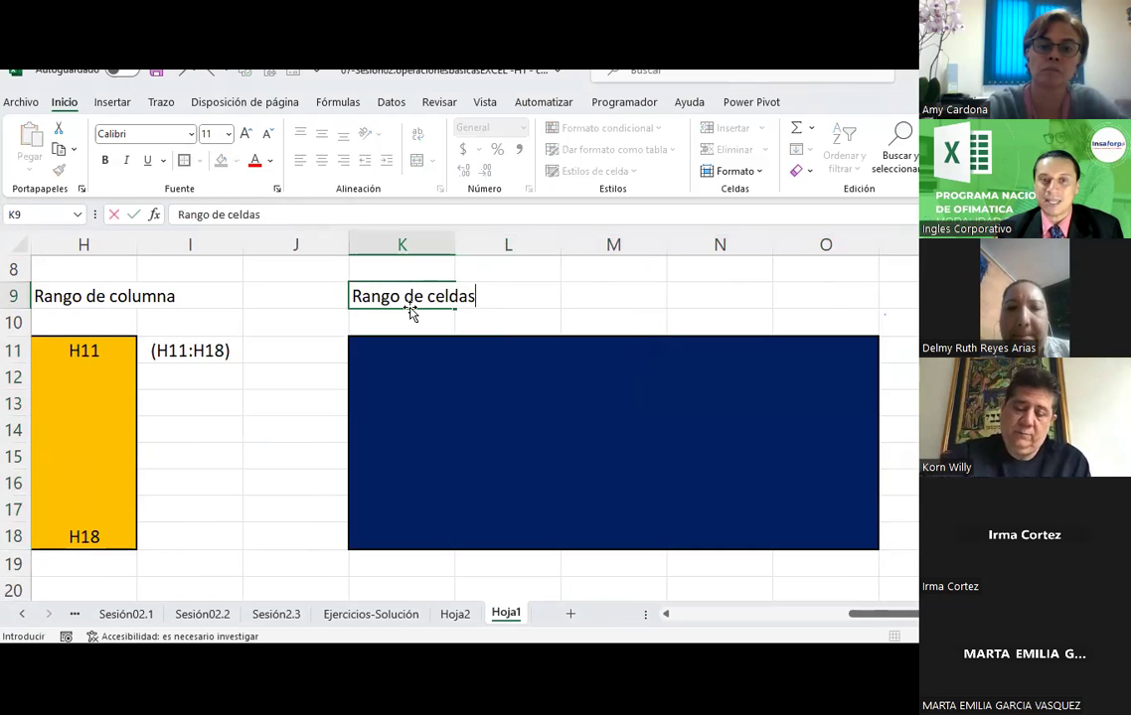
pyautogui.press('Return')
# Point out the block's columns K through O and rows 11 to 15.
pyautogui.click(398, 241)
pyautogui.click(512, 241)
pyautogui.click(636, 241)
pyautogui.click(699, 242)
pyautogui.click(384, 242)
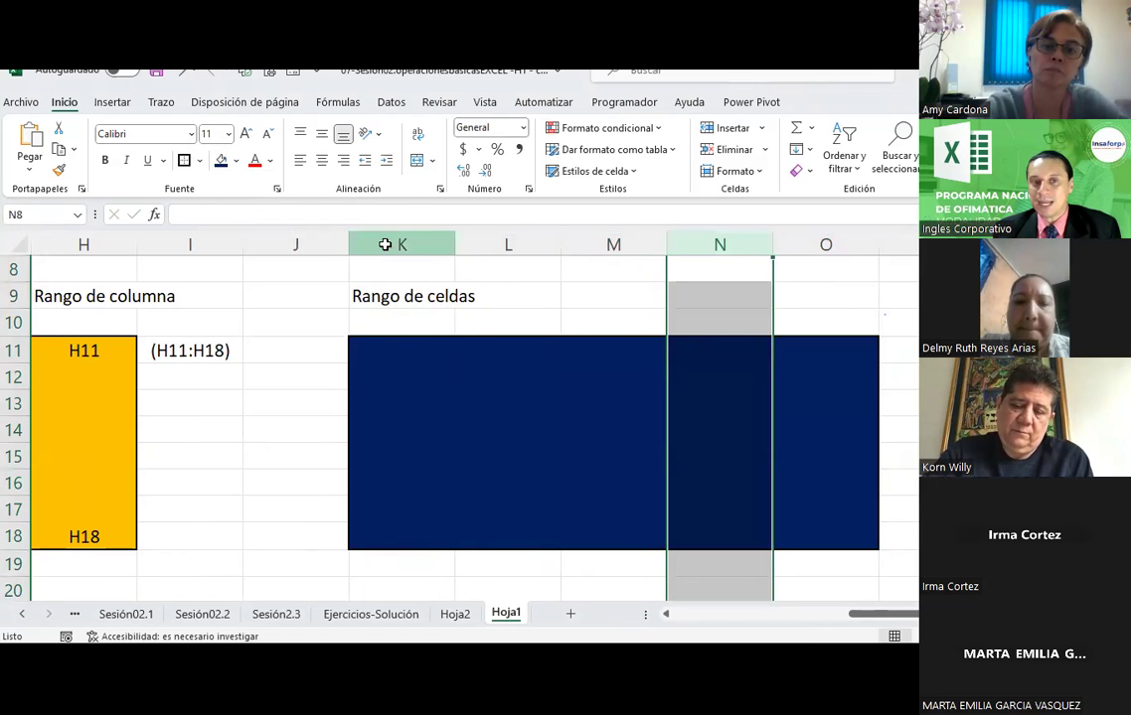
pyautogui.click(826, 244)
pyautogui.click(18, 360)
pyautogui.click(15, 377)
pyautogui.click(15, 404)
pyautogui.click(12, 459)
# Label K11 'K11', make the block's text white, and centre K11.
pyautogui.click(11, 483)
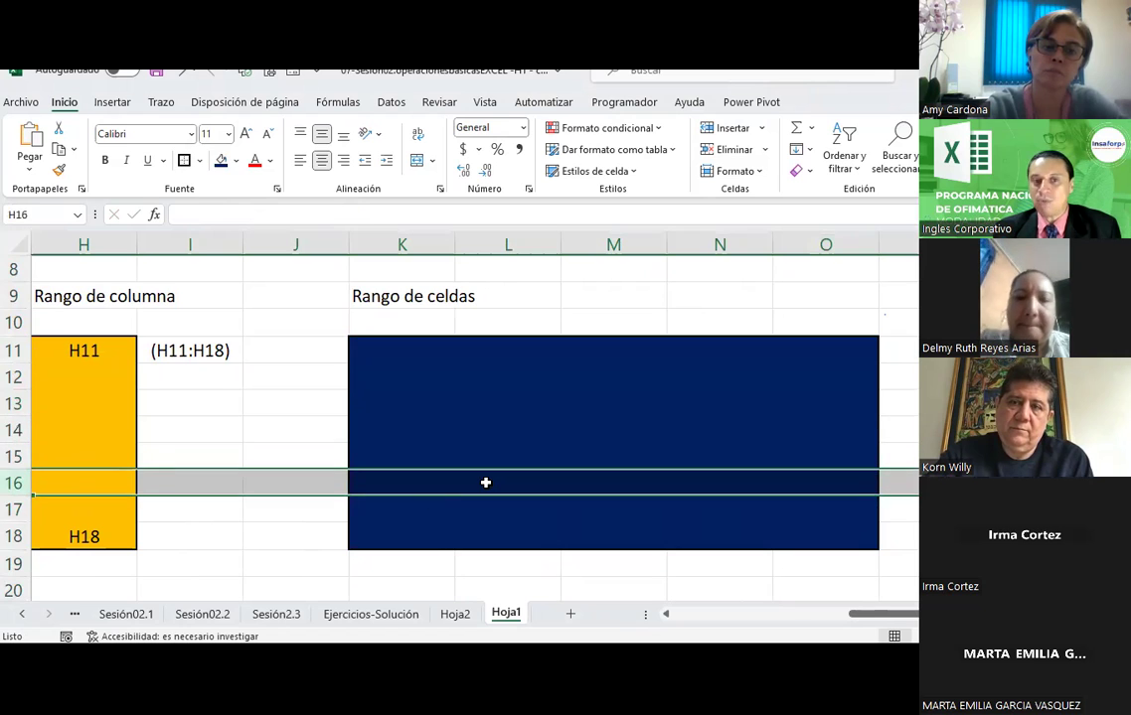
pyautogui.click(390, 351)
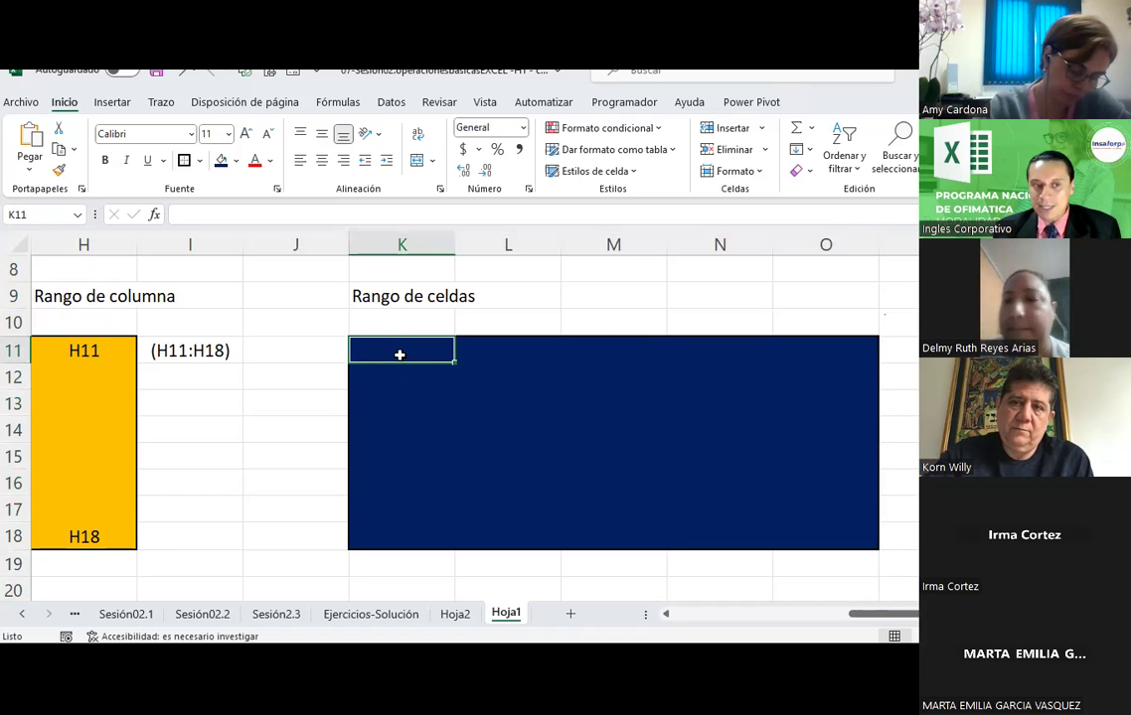
pyautogui.write('K11')
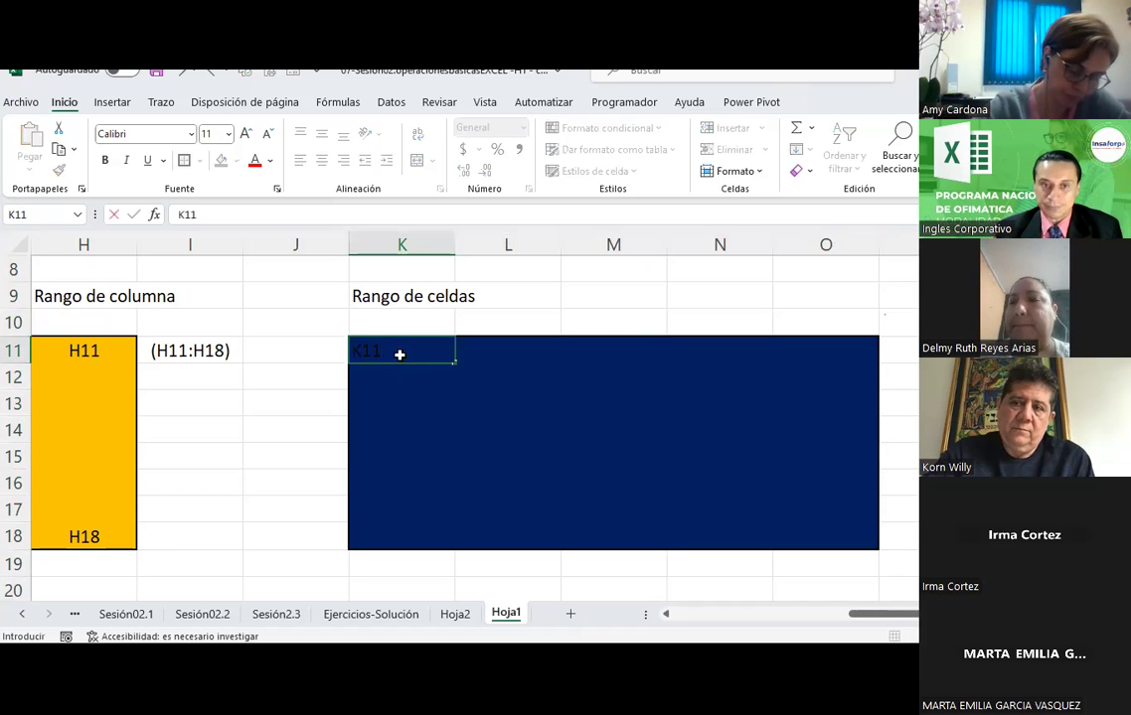
pyautogui.press('Return')
pyautogui.moveTo(398, 354); pyautogui.dragTo(828, 538)
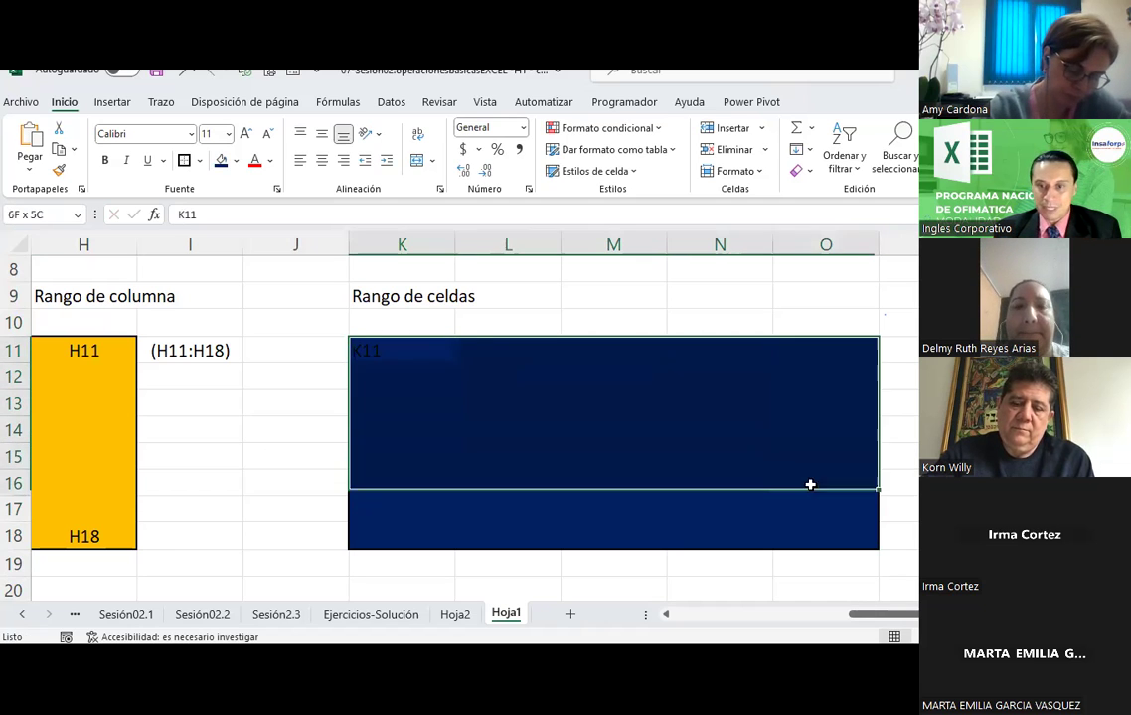
pyautogui.click(266, 164)
pyautogui.click(261, 228)
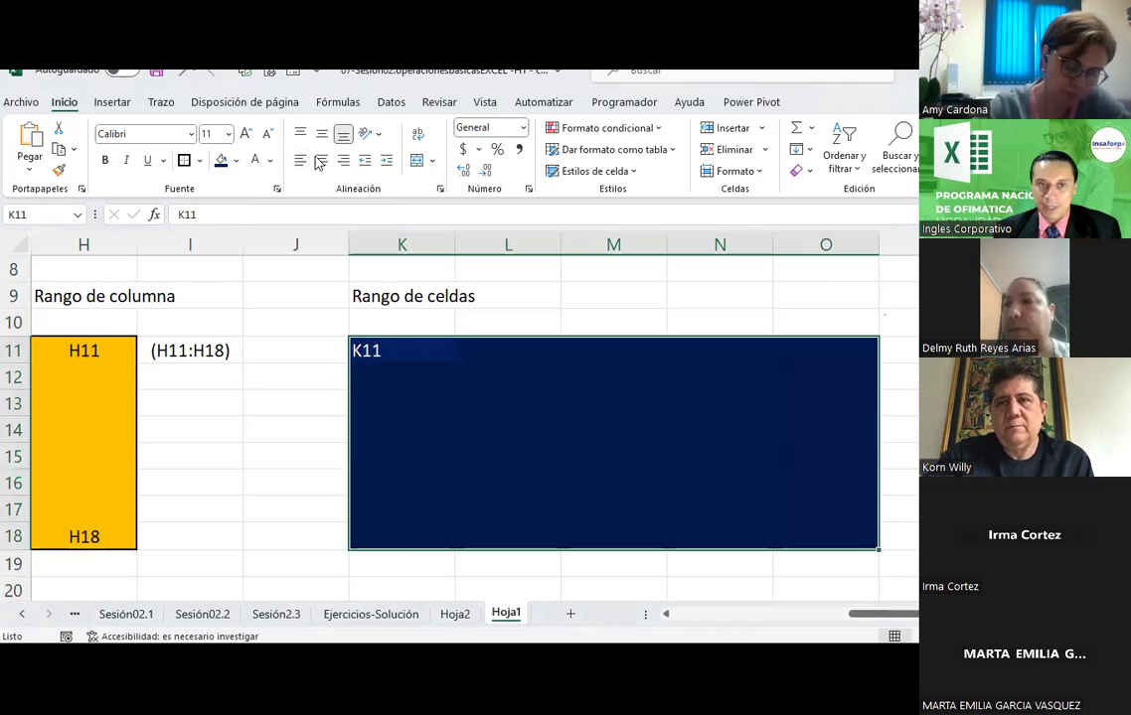
pyautogui.click(392, 348)
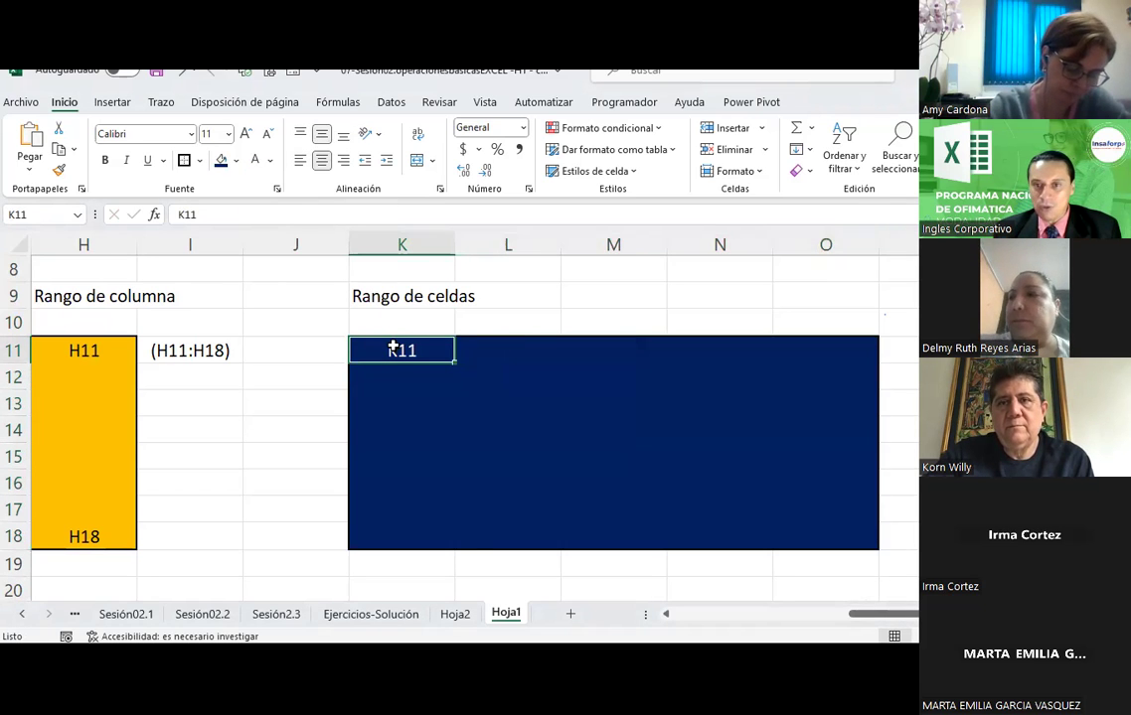
# Label the opposite corner cell O18 with 'O18'.
pyautogui.click(834, 540)
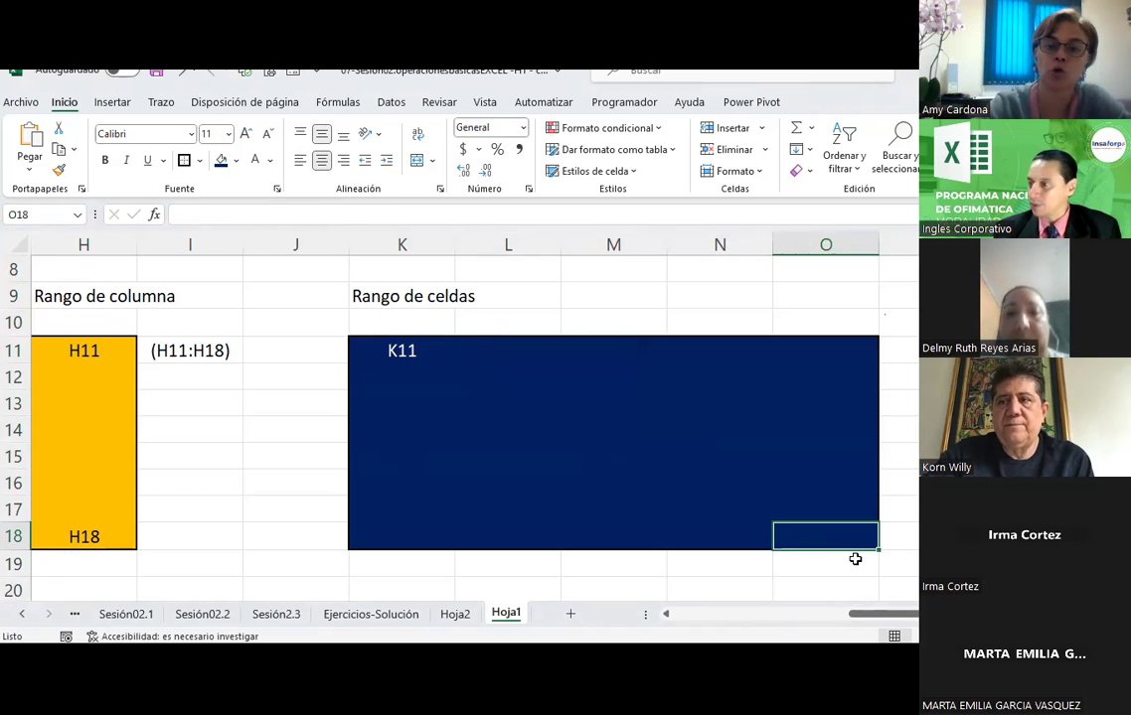
pyautogui.write('O188')
pyautogui.press('Return')
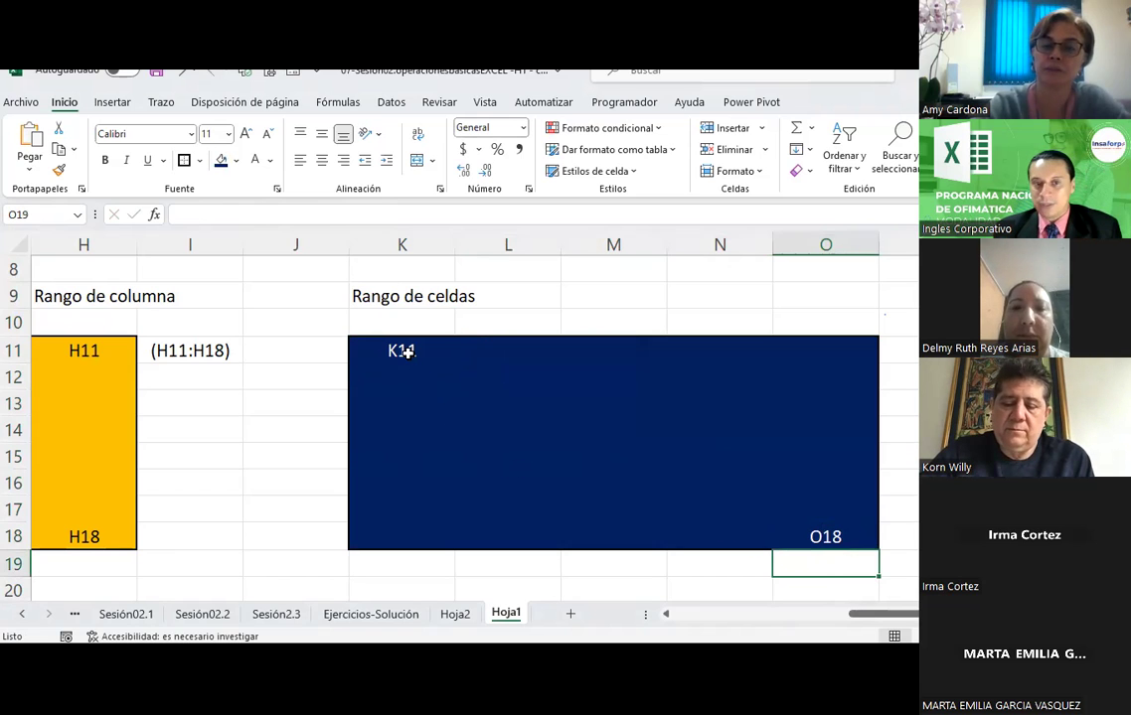
pyautogui.click(476, 321)
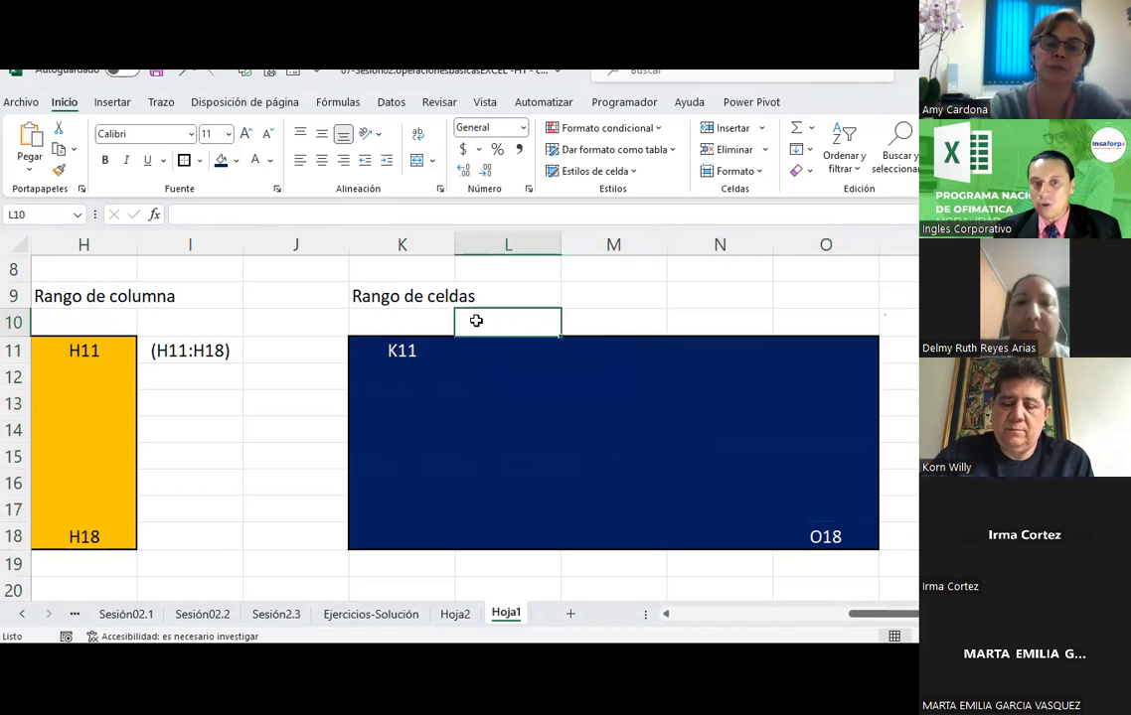
# Enter '(K11:O18)' in M10, centred both vertically and horizontally.
pyautogui.click(625, 316)
pyautogui.write('(K11:018')
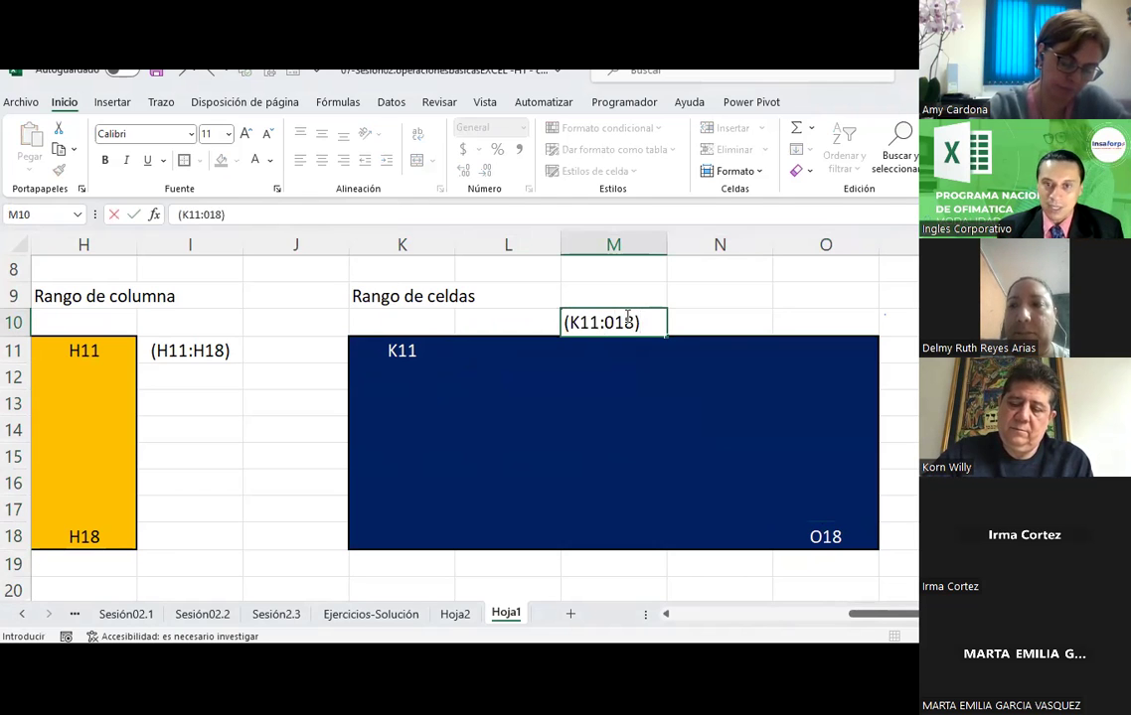
pyautogui.press('Return')
pyautogui.click(625, 316)
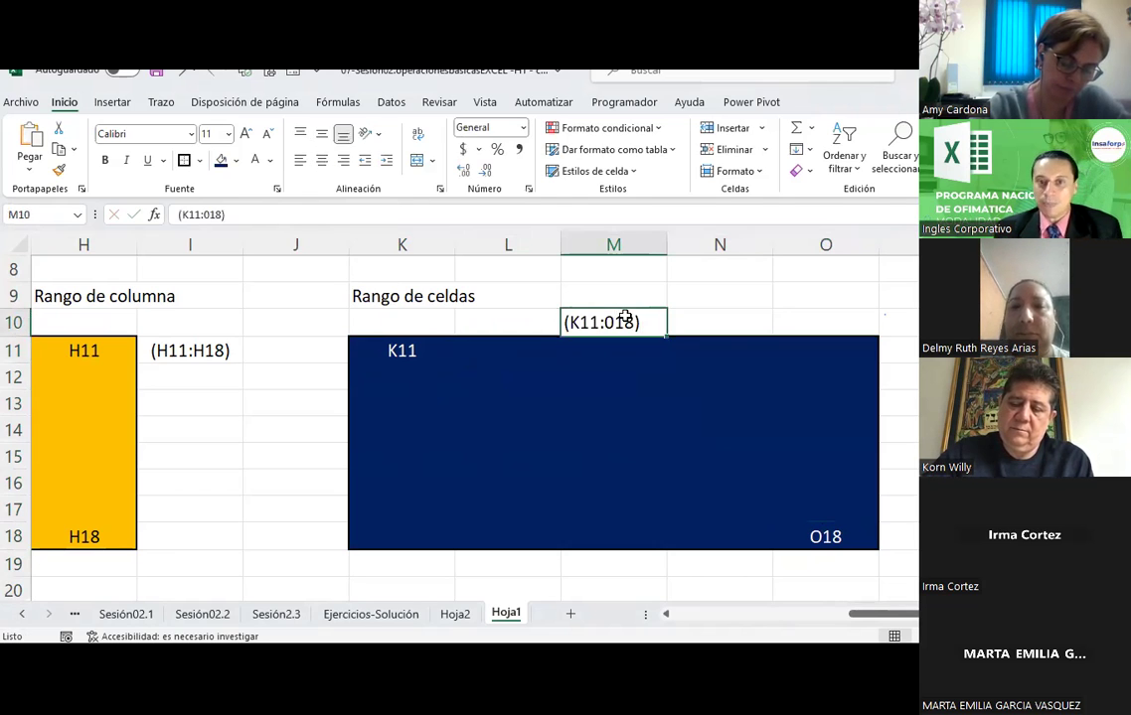
pyautogui.click(318, 137)
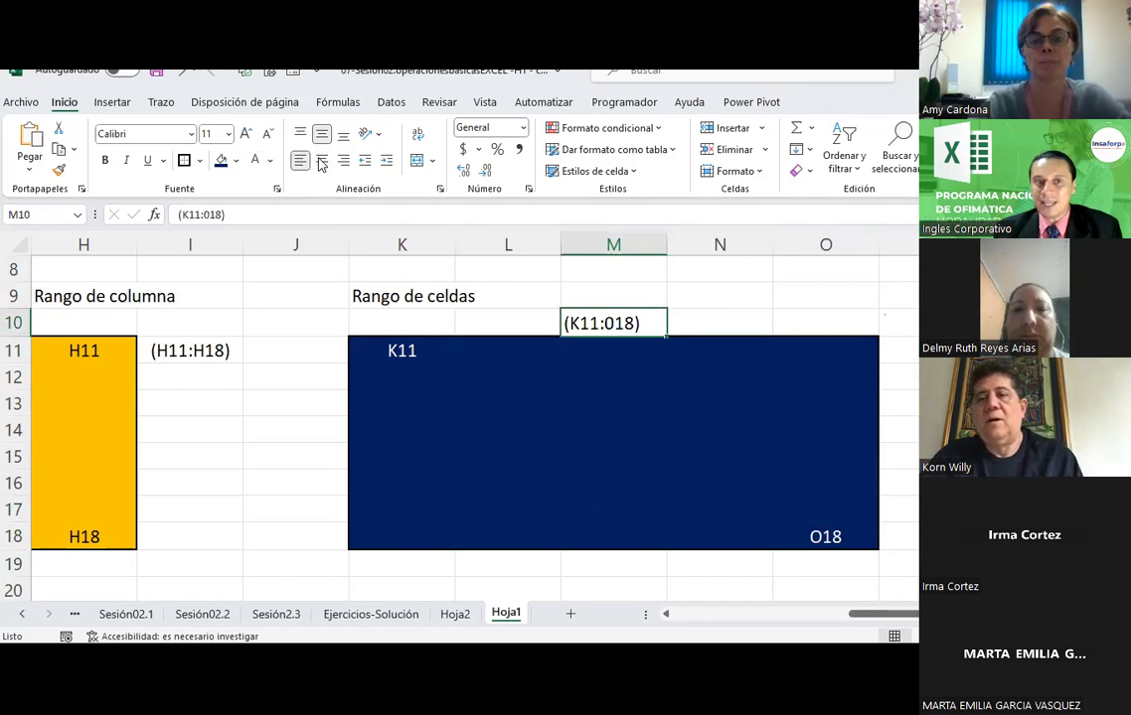
pyautogui.click(321, 162)
# Point out the blue block's columns K–O, rows 11–15, and corner cells K11 and O18.
pyautogui.click(459, 433)
pyautogui.click(403, 242)
pyautogui.click(585, 244)
pyautogui.click(723, 262)
pyautogui.click(807, 244)
pyautogui.click(719, 245)
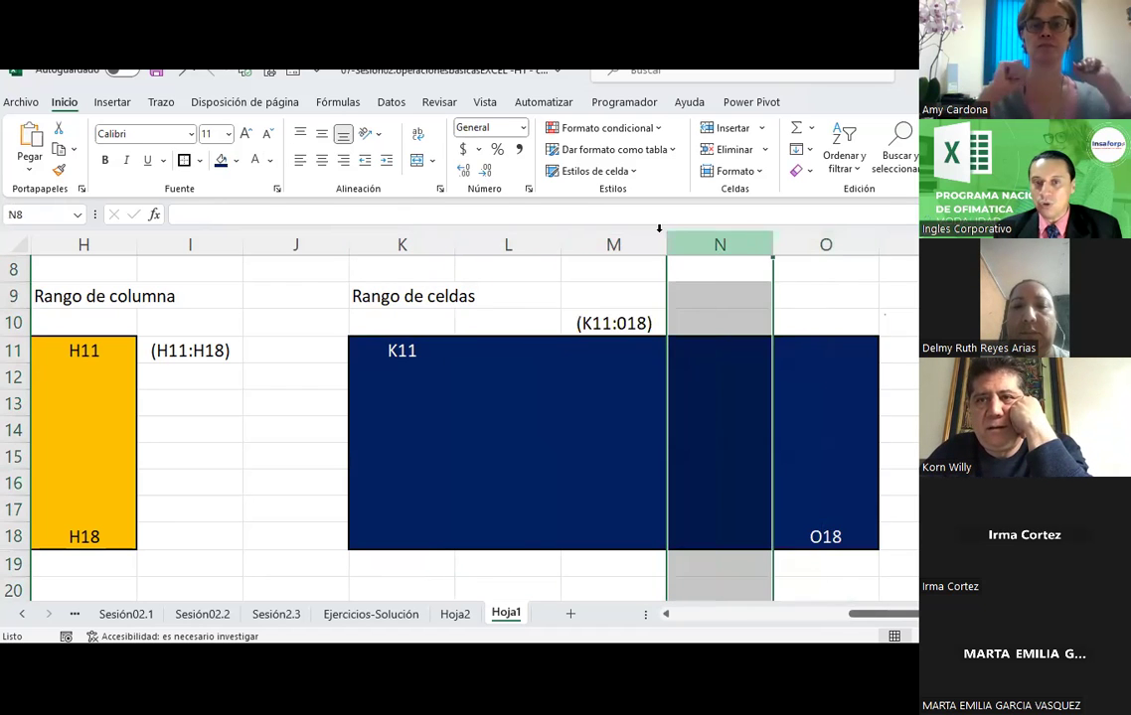
pyautogui.click(613, 244)
pyautogui.click(508, 245)
pyautogui.click(437, 244)
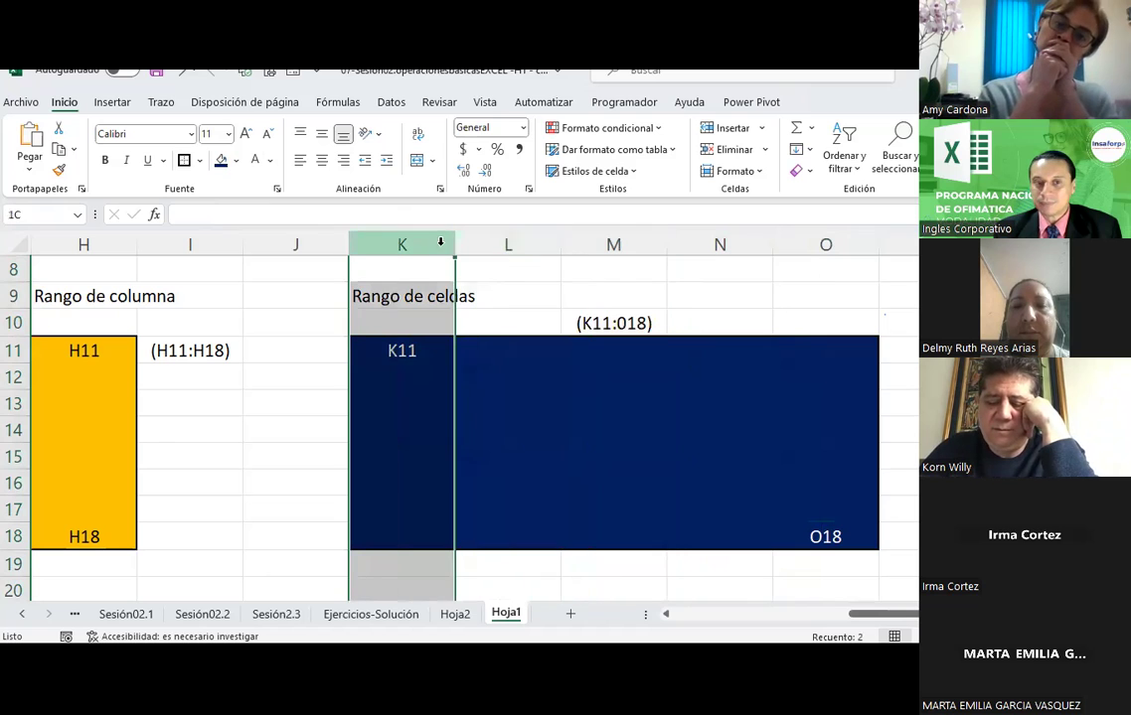
pyautogui.click(13, 350)
pyautogui.click(14, 377)
pyautogui.click(14, 404)
pyautogui.click(14, 429)
pyautogui.click(14, 456)
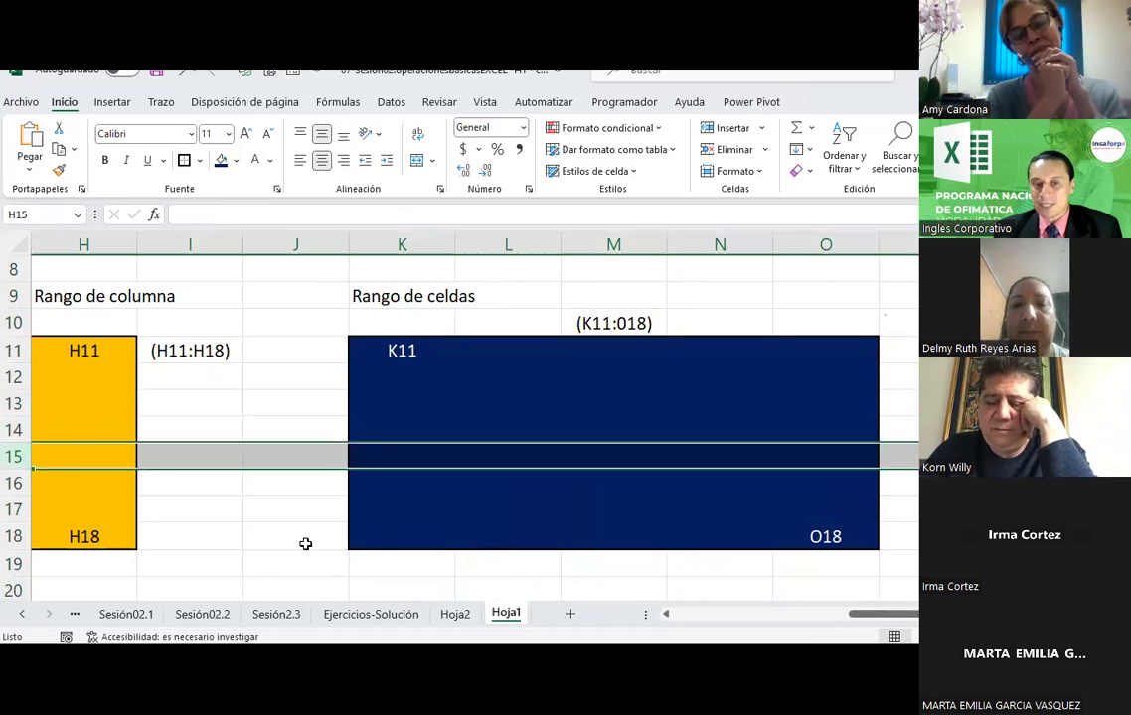
pyautogui.click(463, 586)
pyautogui.click(391, 355)
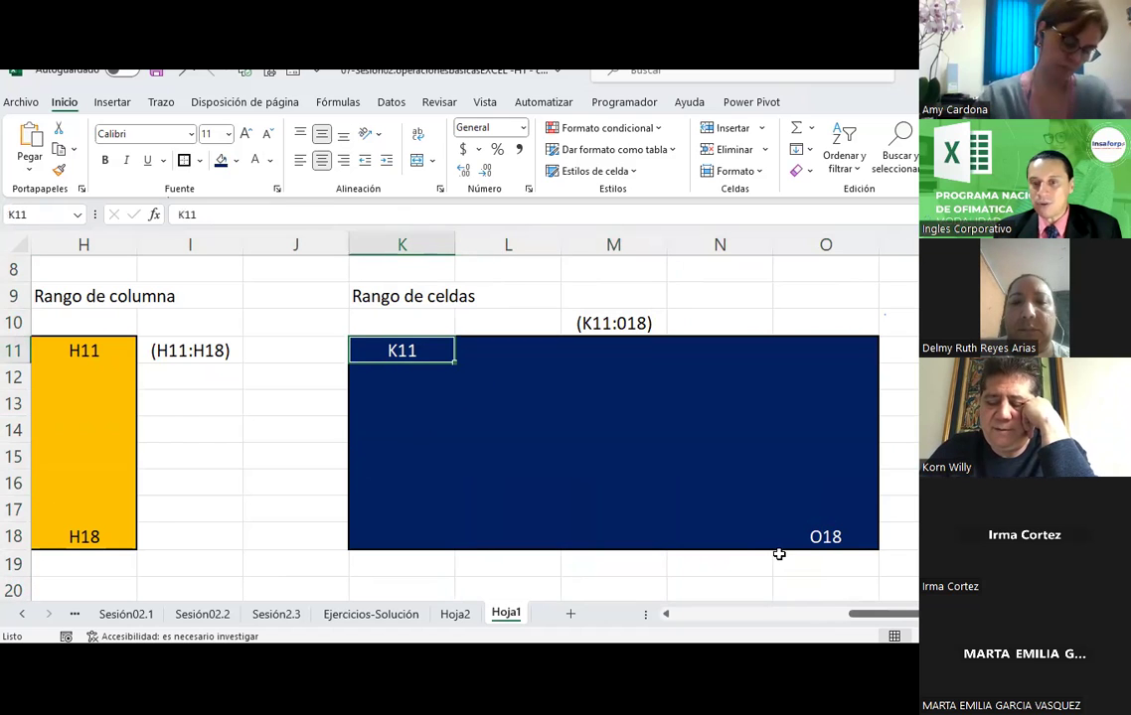
pyautogui.click(828, 536)
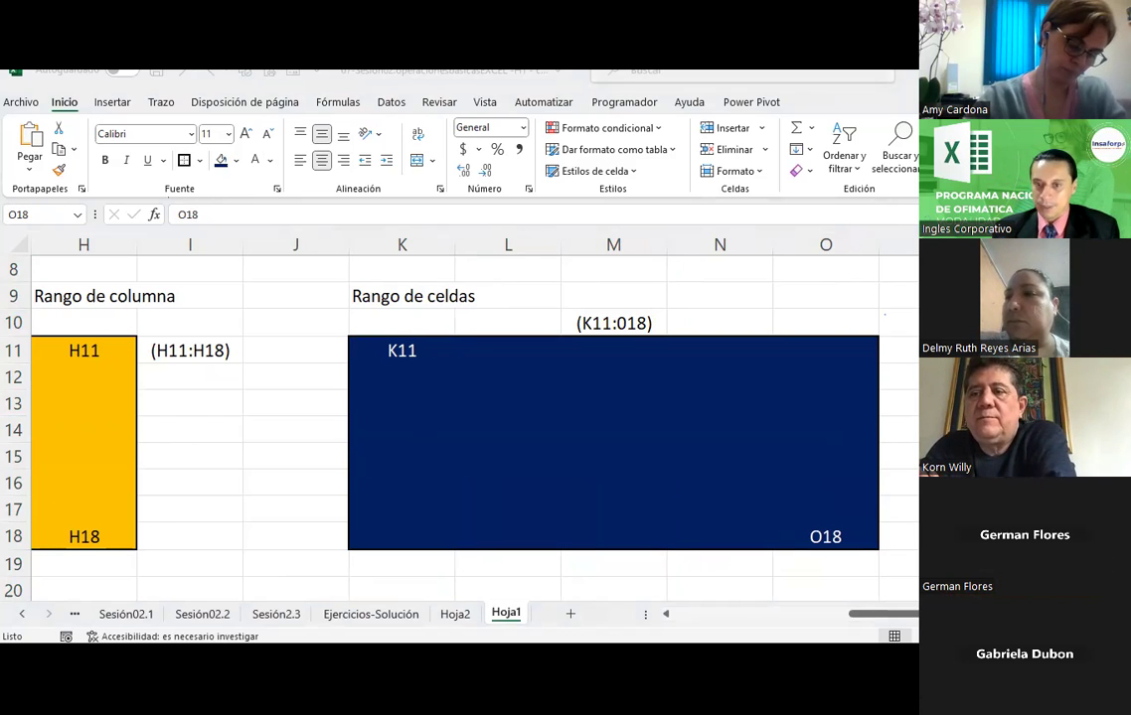
# Select the (K11:O18) range reference in M10, then move to cell N9.
pyautogui.click(825, 537)
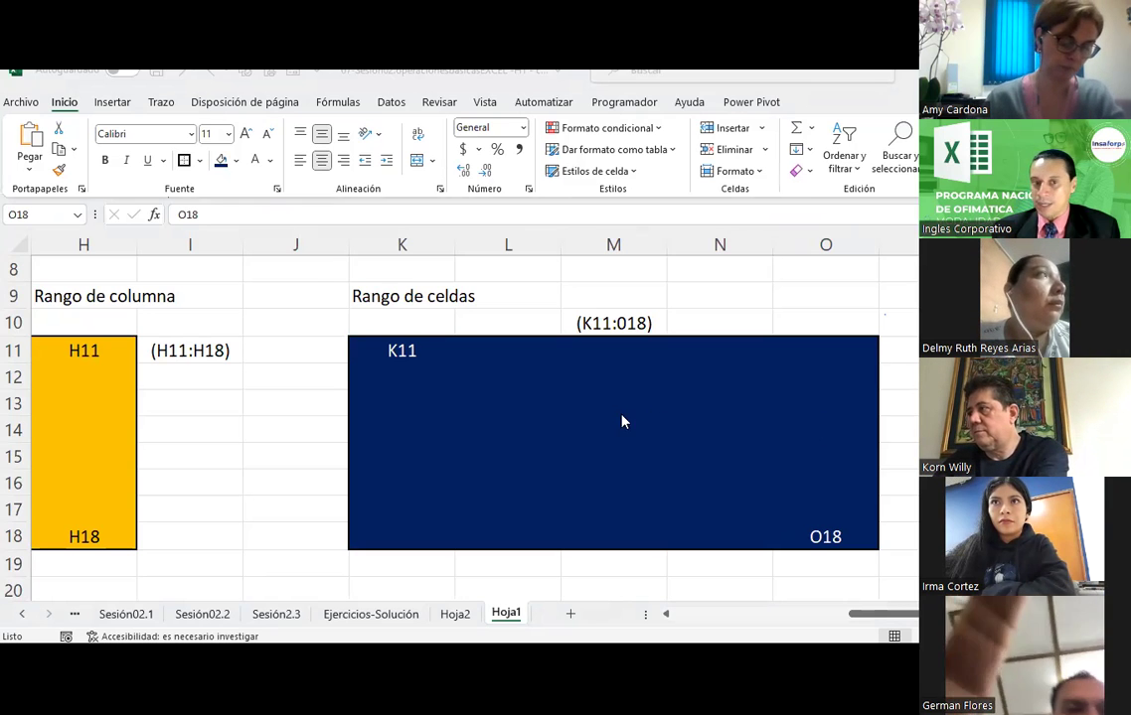
pyautogui.click(644, 322)
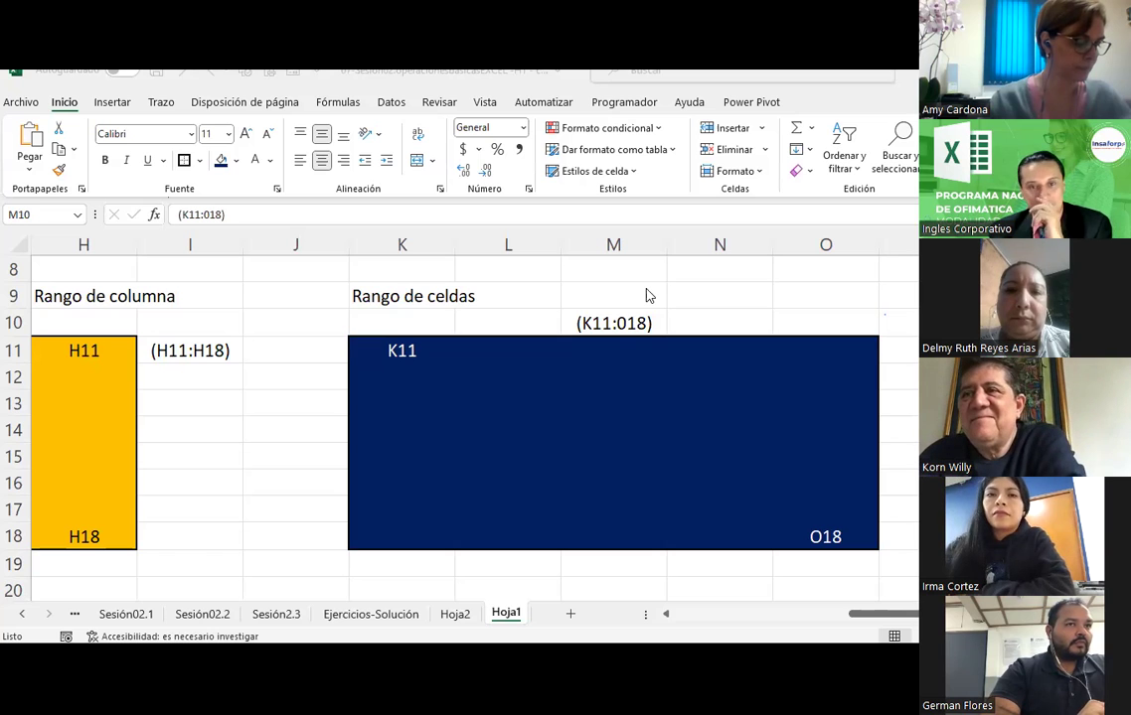
pyautogui.click(742, 294)
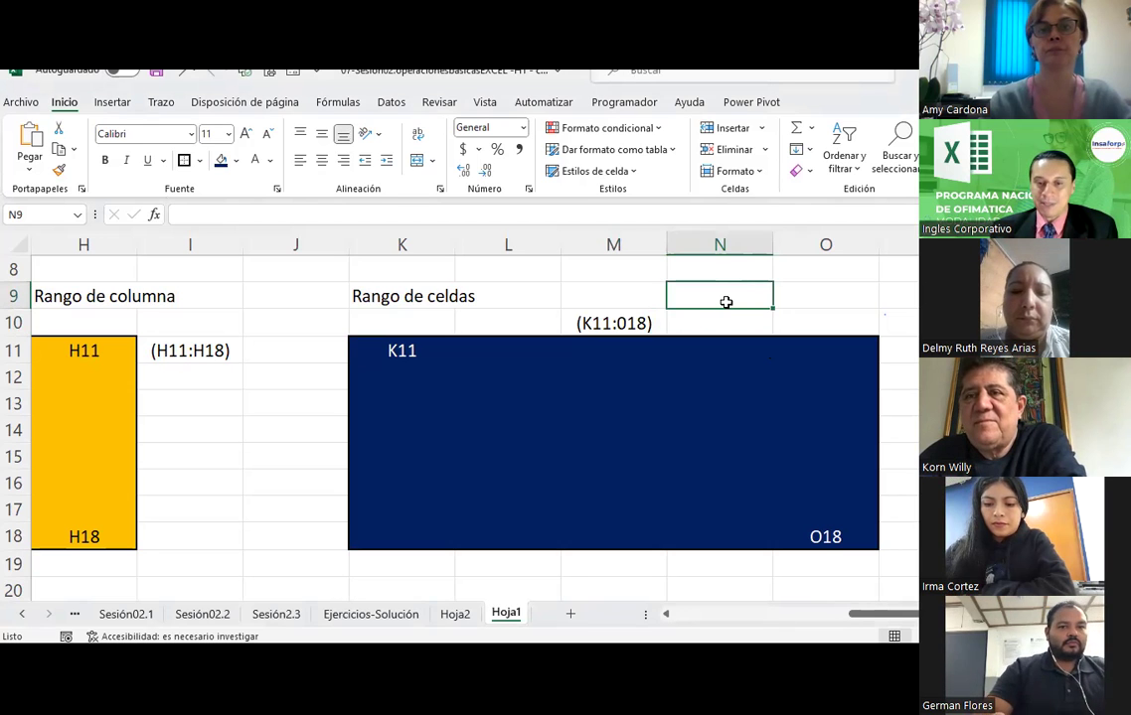
# Scroll down and give cell M22 a purple fill from the Fill Color palette.
pyautogui.scroll(-2, 725, 302)
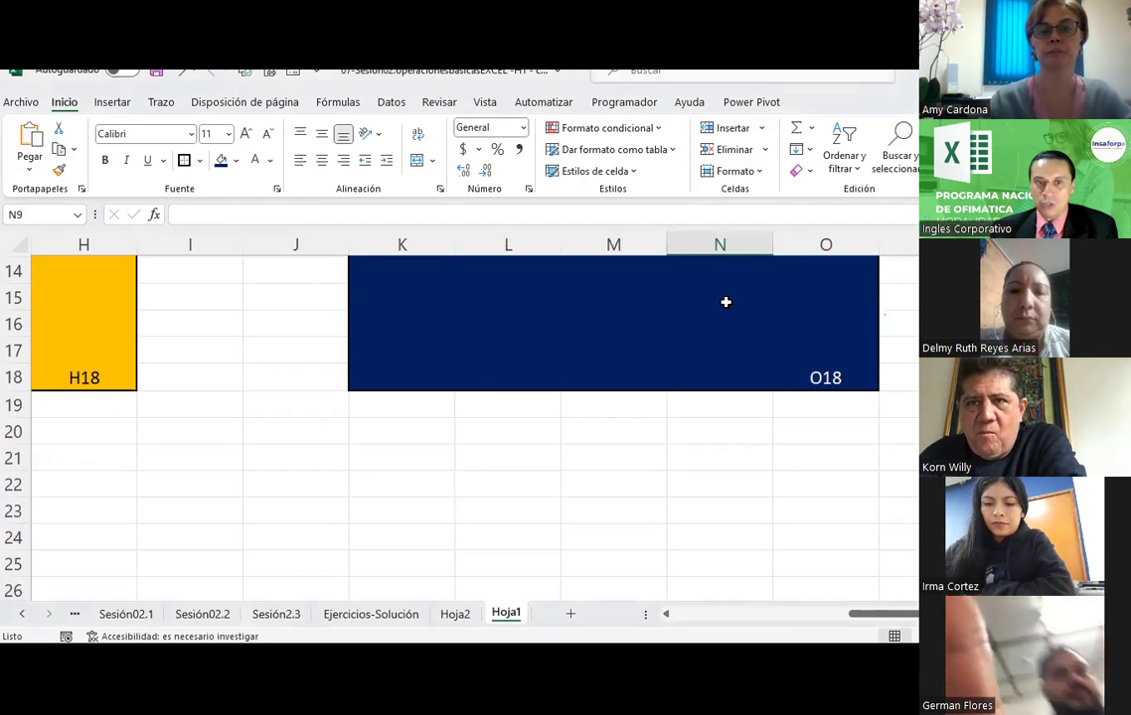
pyautogui.click(583, 486)
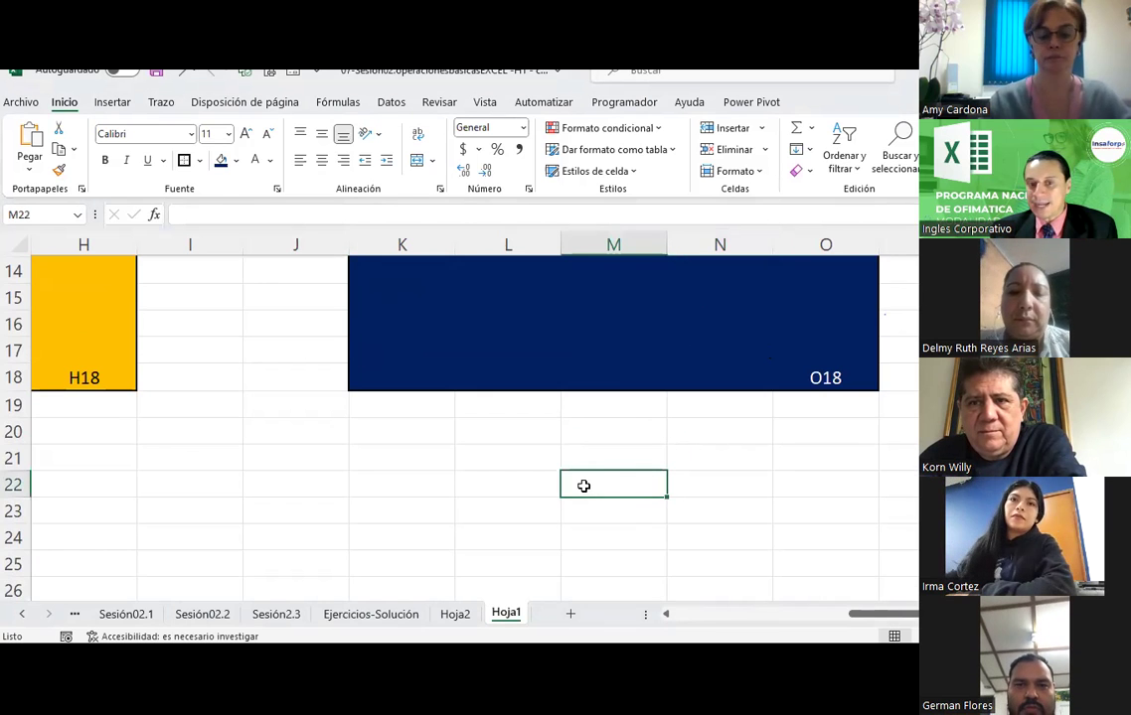
pyautogui.click(200, 161)
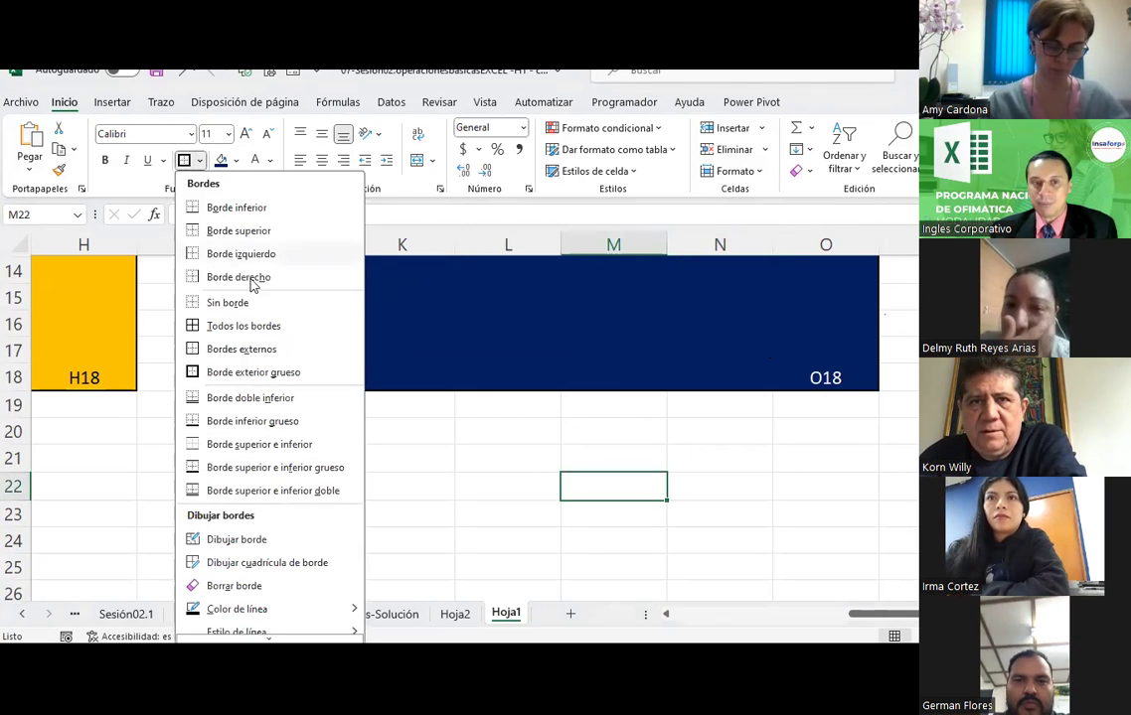
pyautogui.click(237, 161)
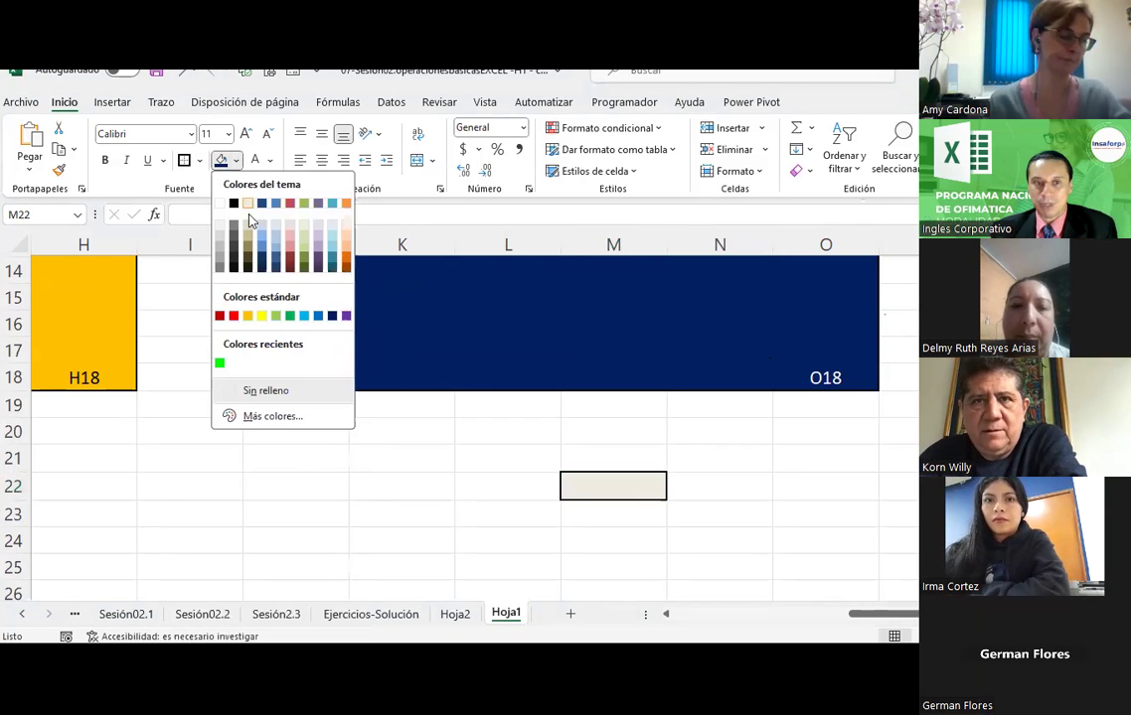
pyautogui.click(345, 316)
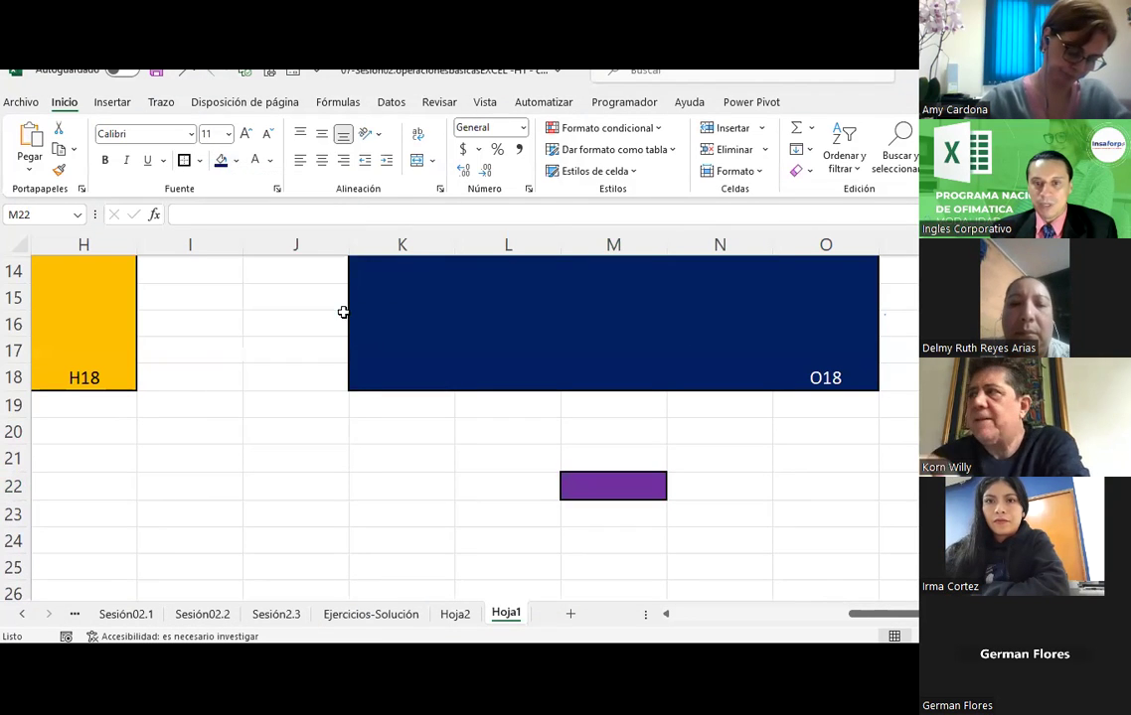
pyautogui.click(787, 509)
pyautogui.click(661, 488)
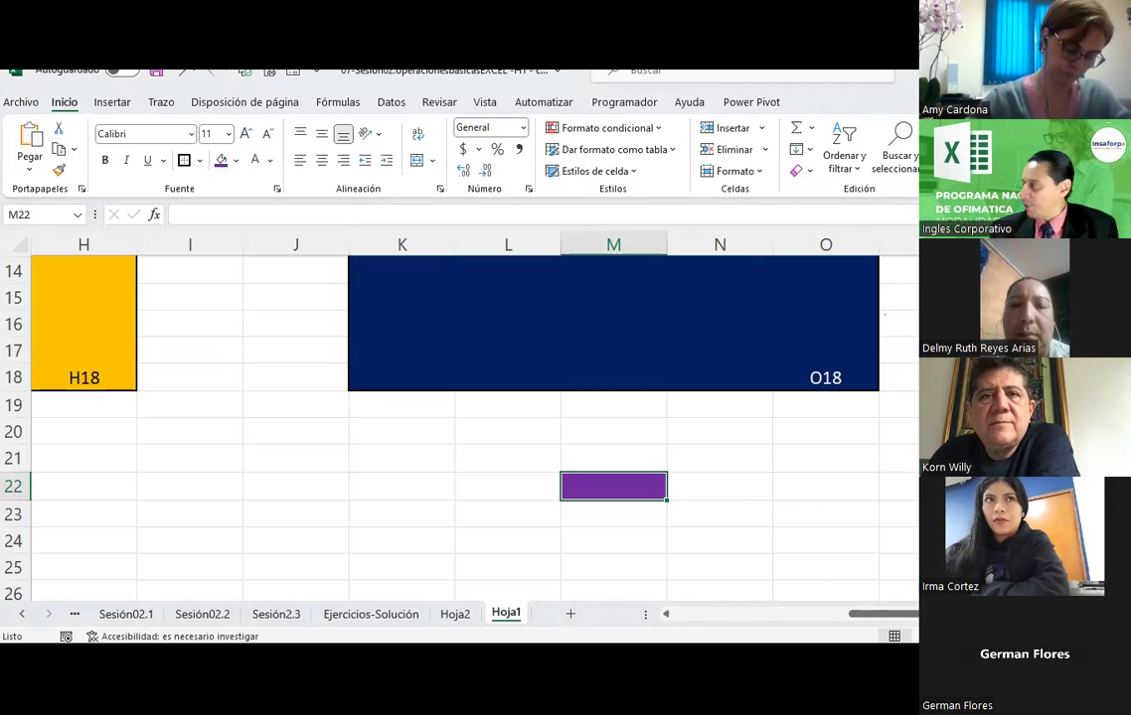
pyautogui.click(771, 482)
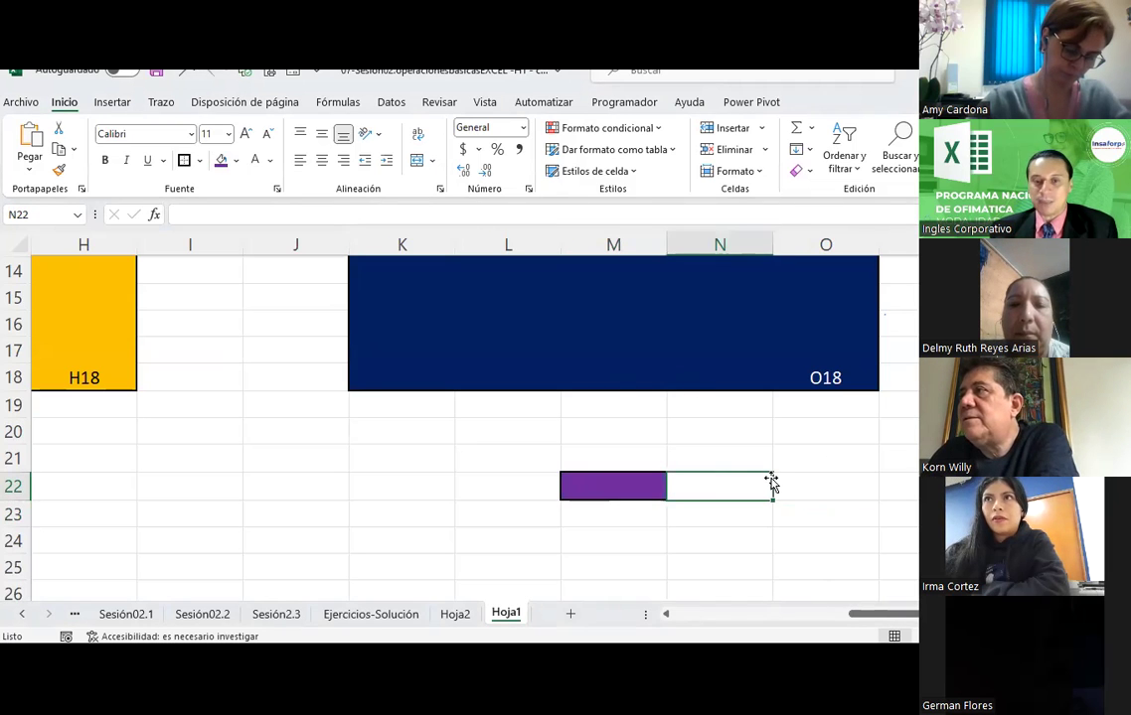
pyautogui.click(634, 481)
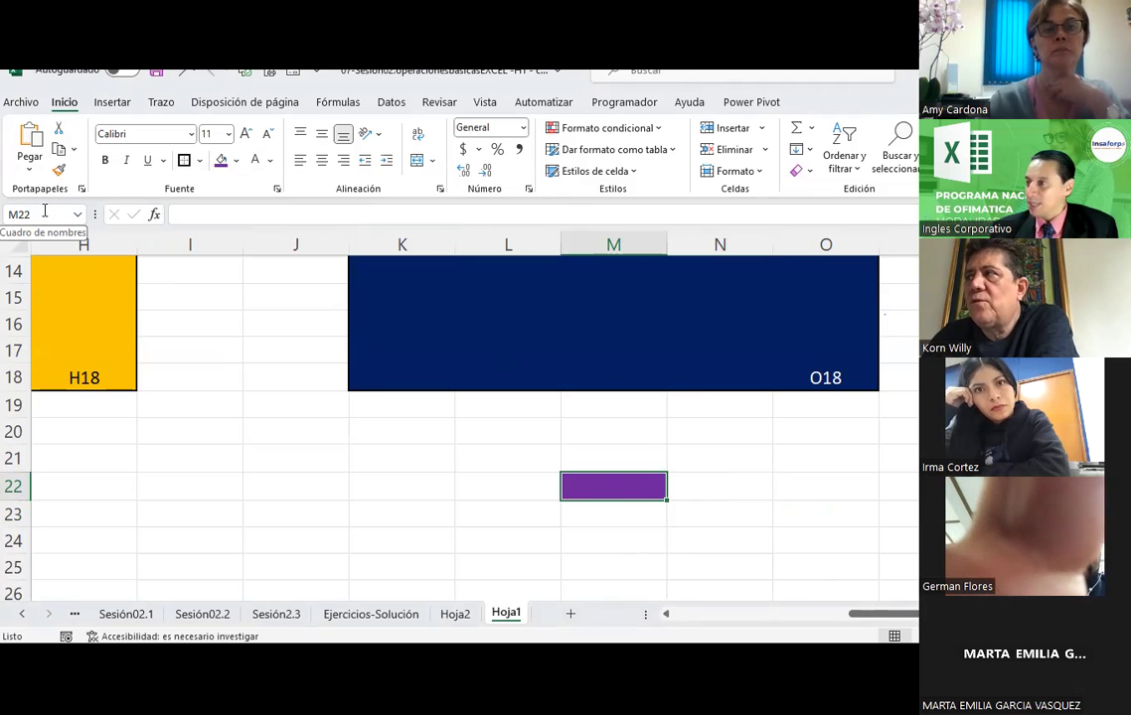
pyautogui.click(78, 214)
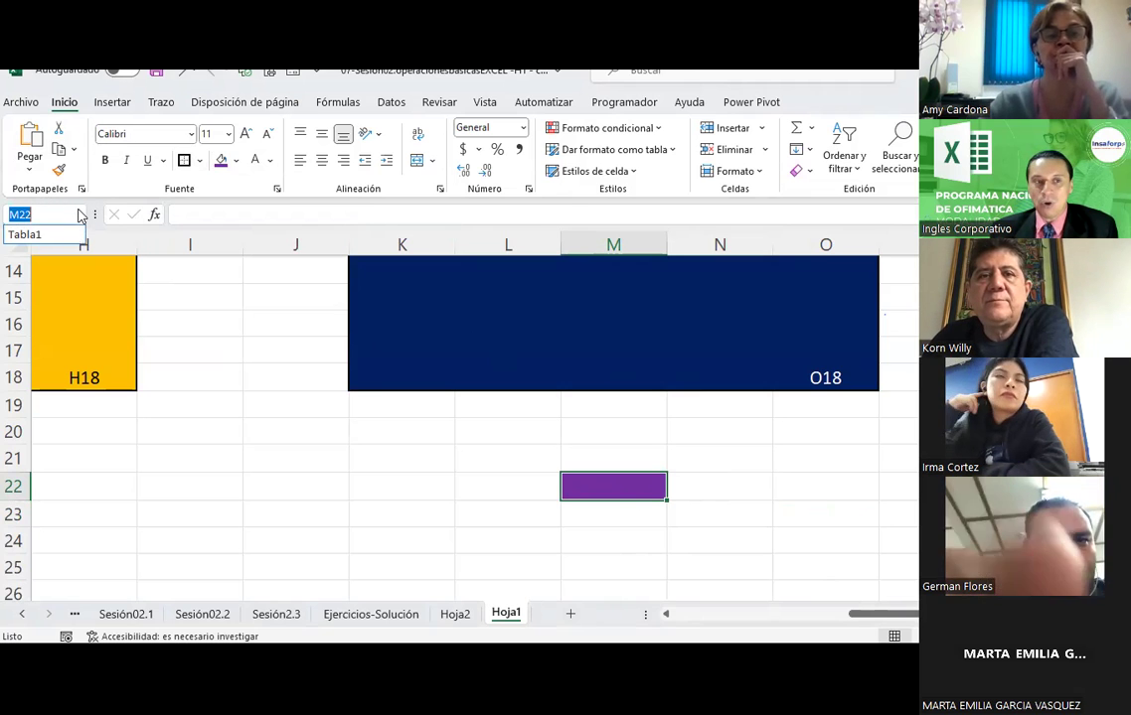
pyautogui.click(81, 214)
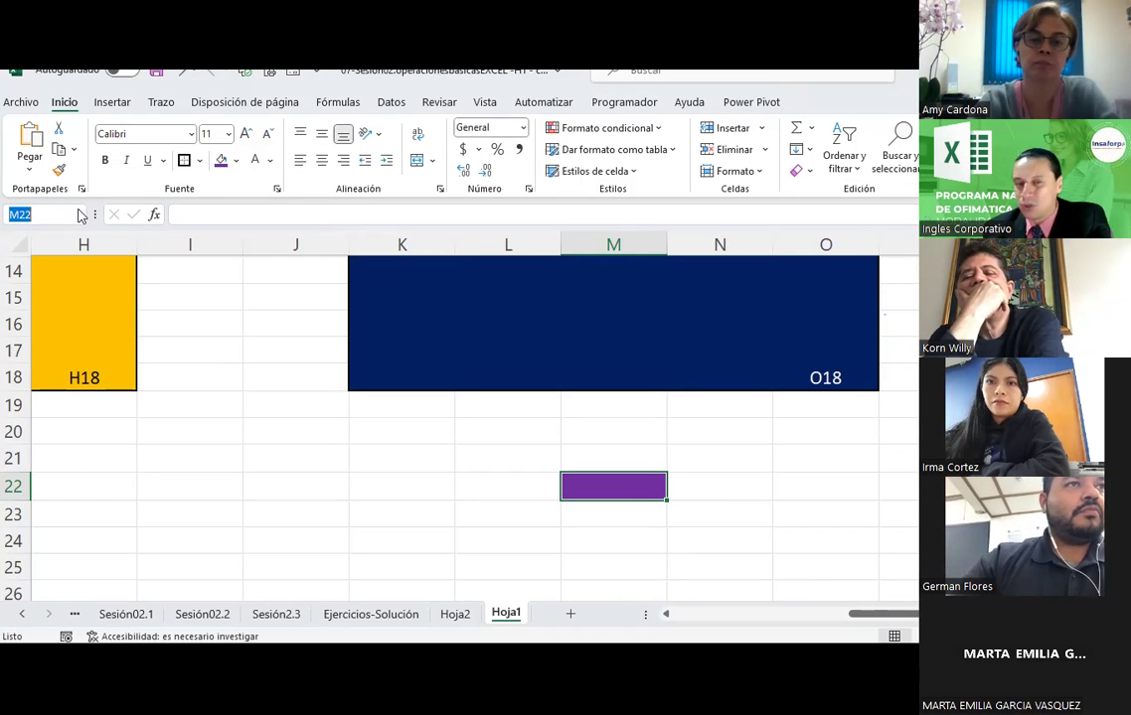
pyautogui.click(347, 105)
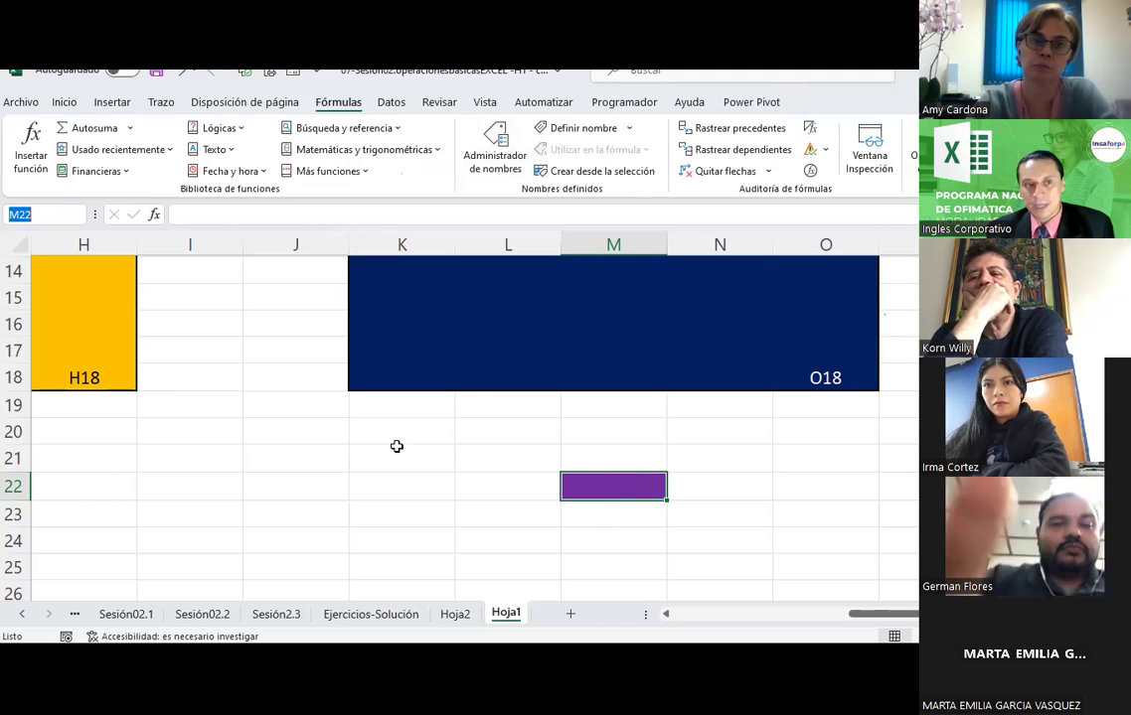
pyautogui.click(64, 104)
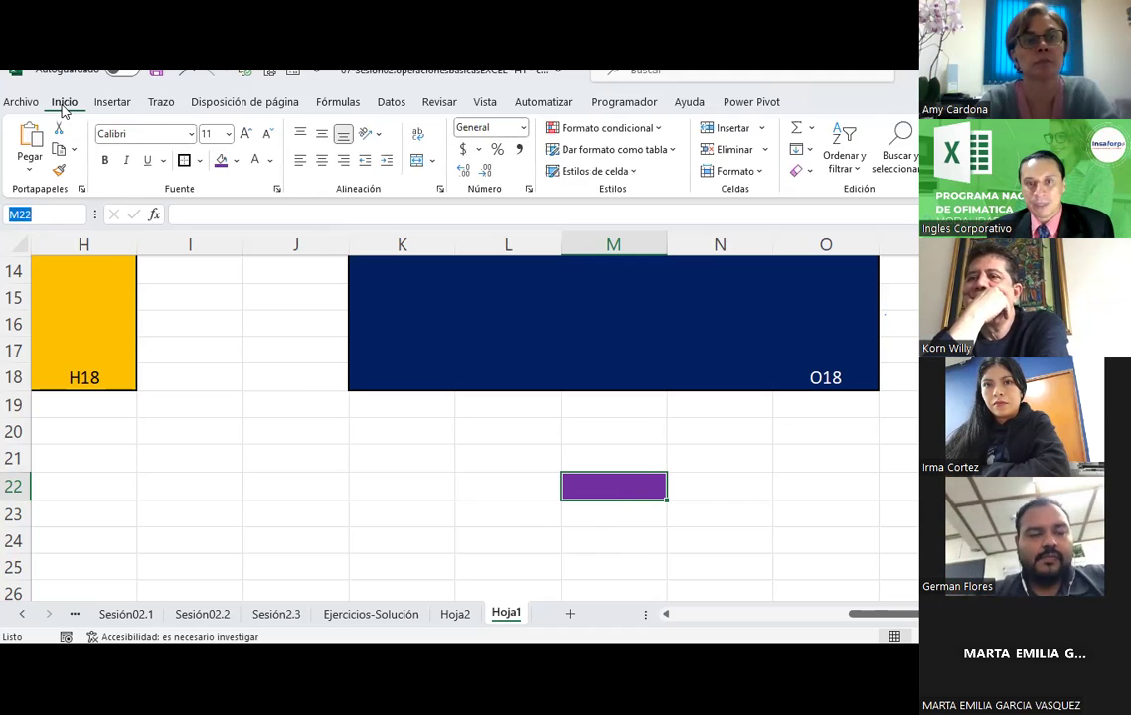
pyautogui.press('Escape')
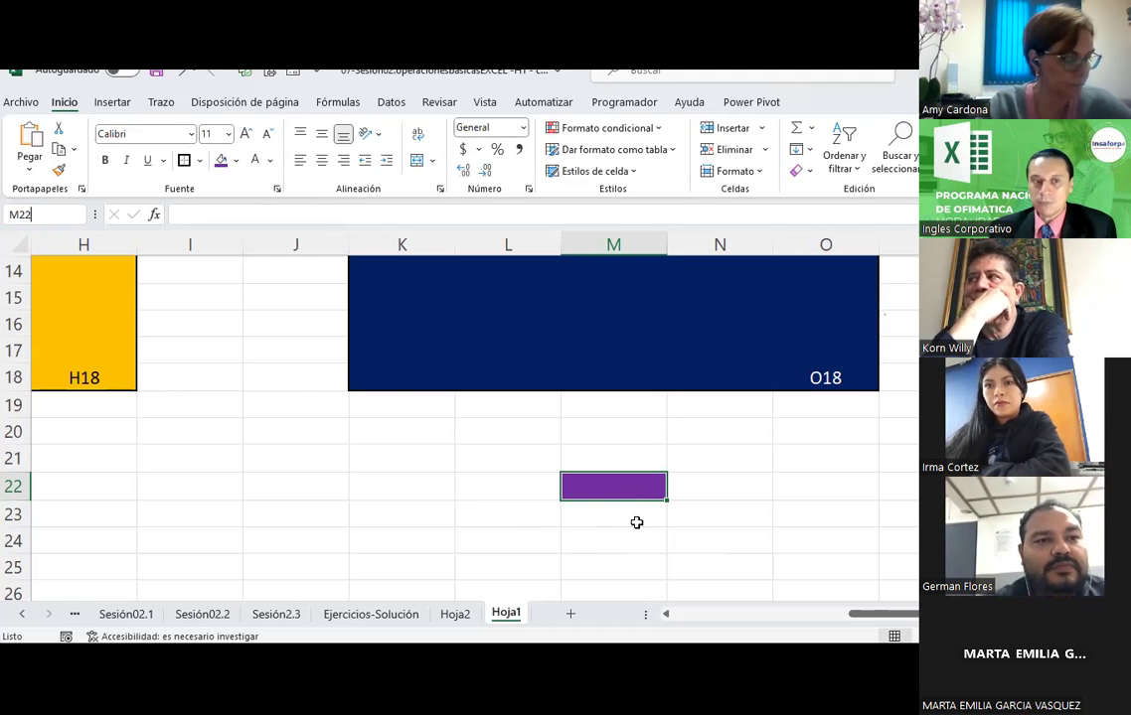
pyautogui.click(191, 211)
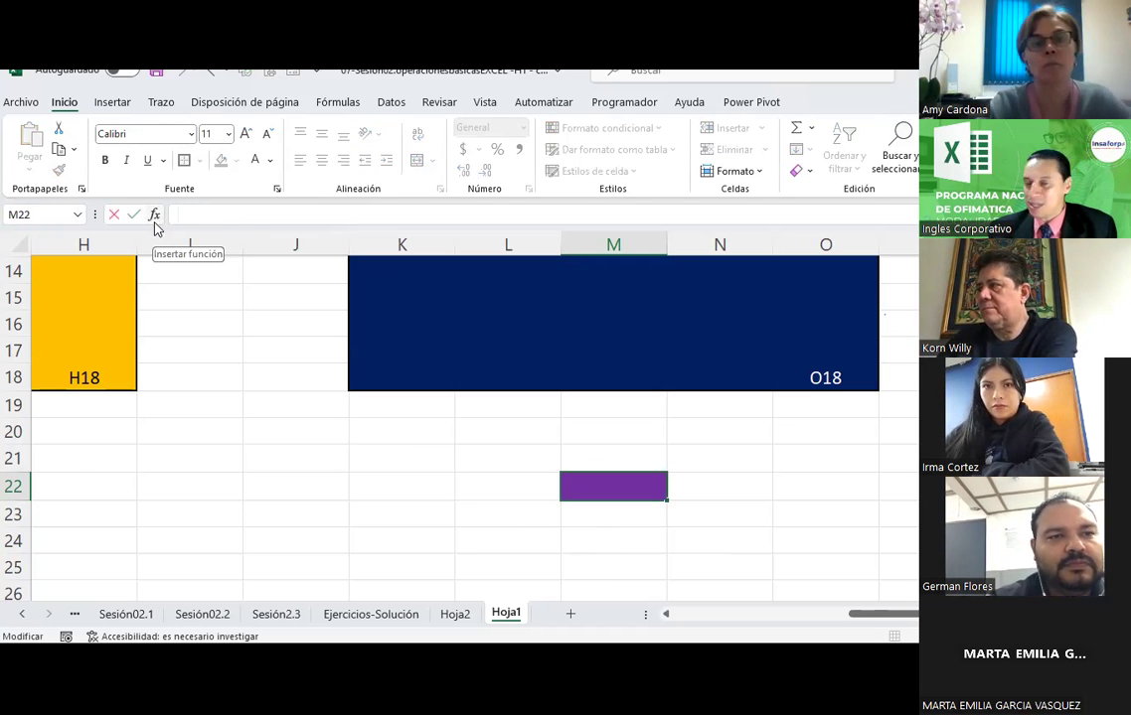
pyautogui.click(155, 218)
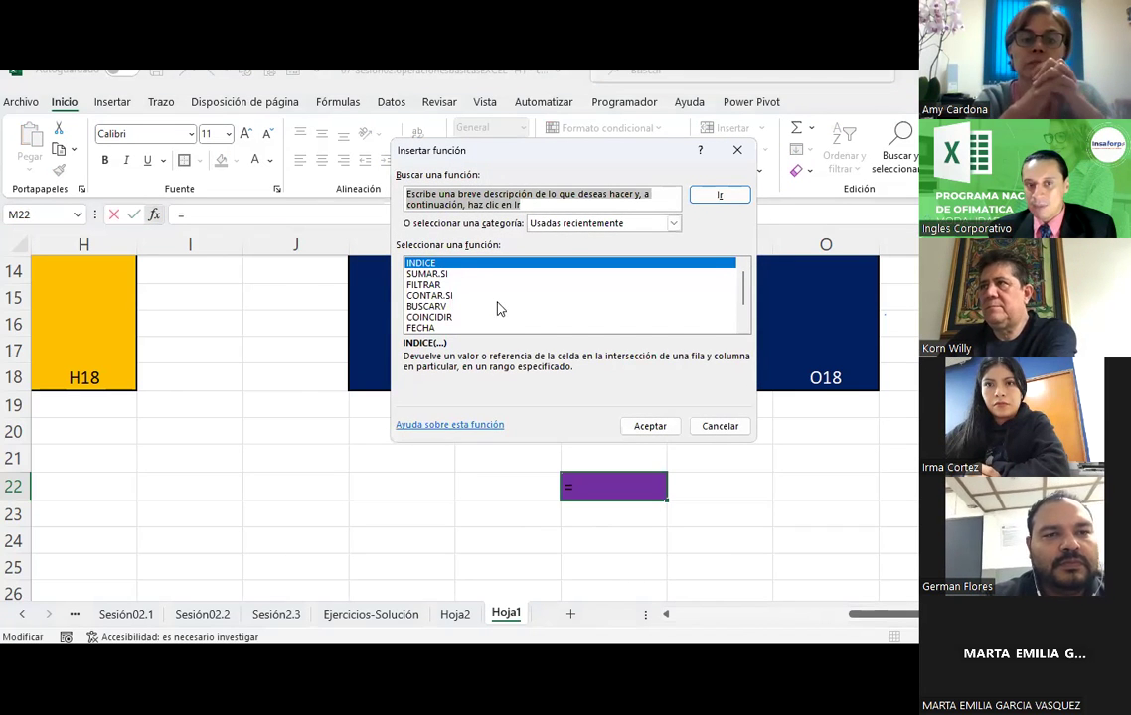
pyautogui.scroll(-1, 514, 290)
pyautogui.scroll(1, 513, 290)
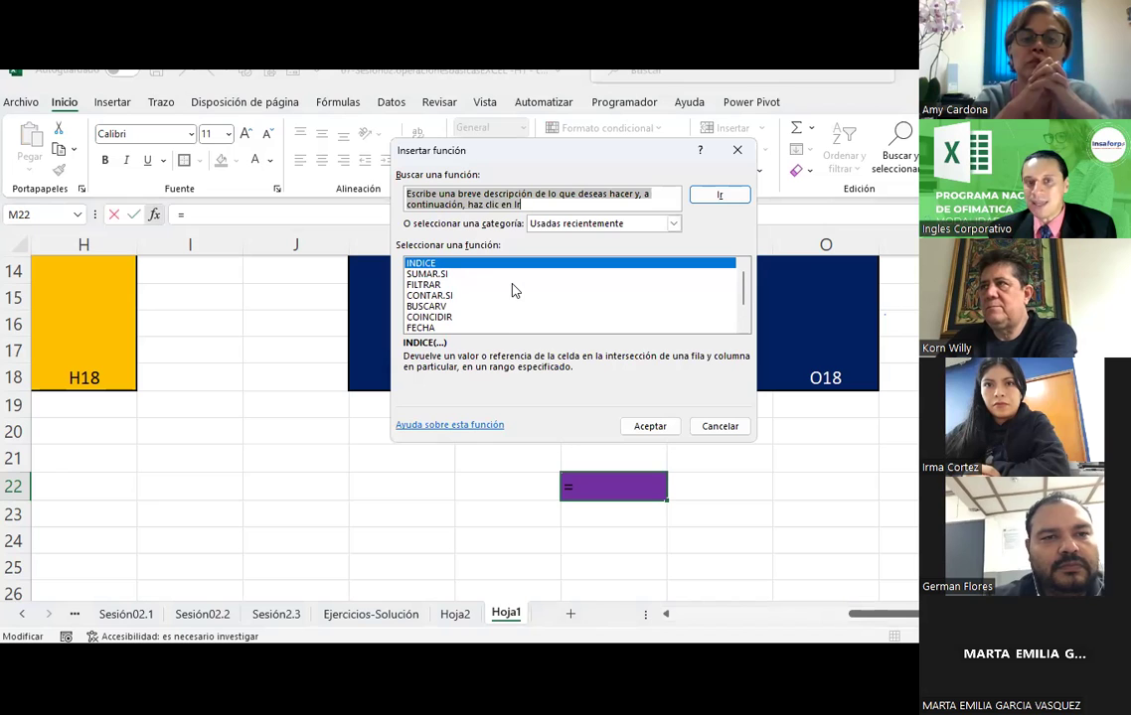
pyautogui.click(474, 202)
pyautogui.click(426, 194)
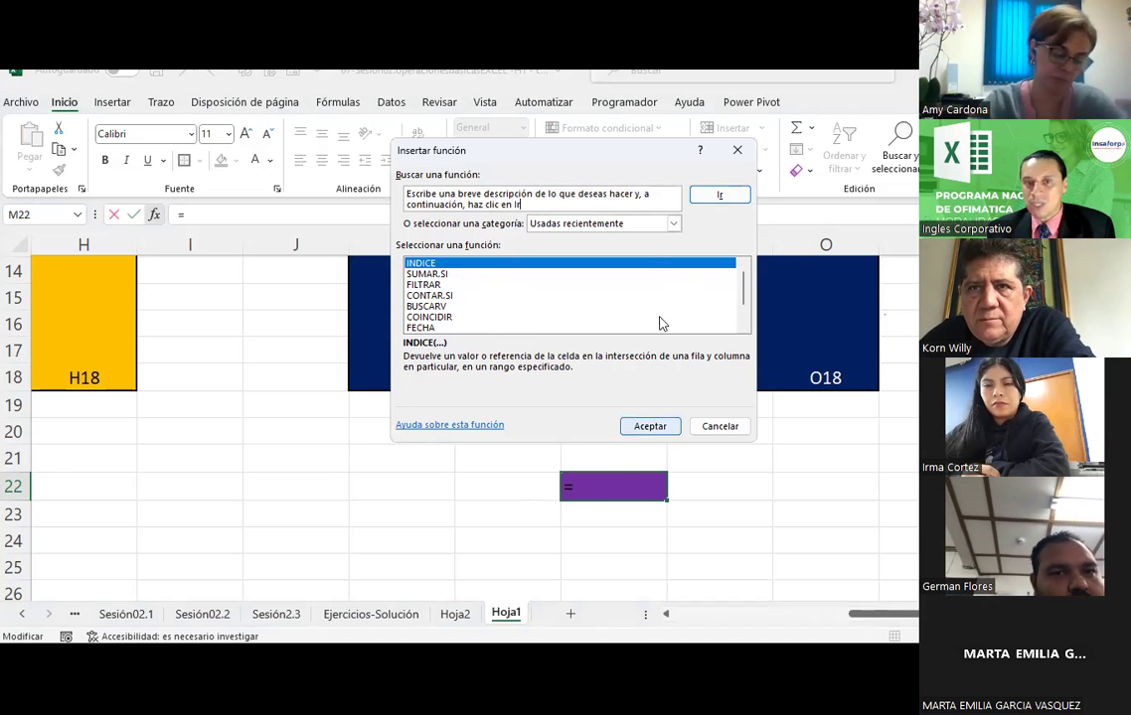
pyautogui.press('Escape')
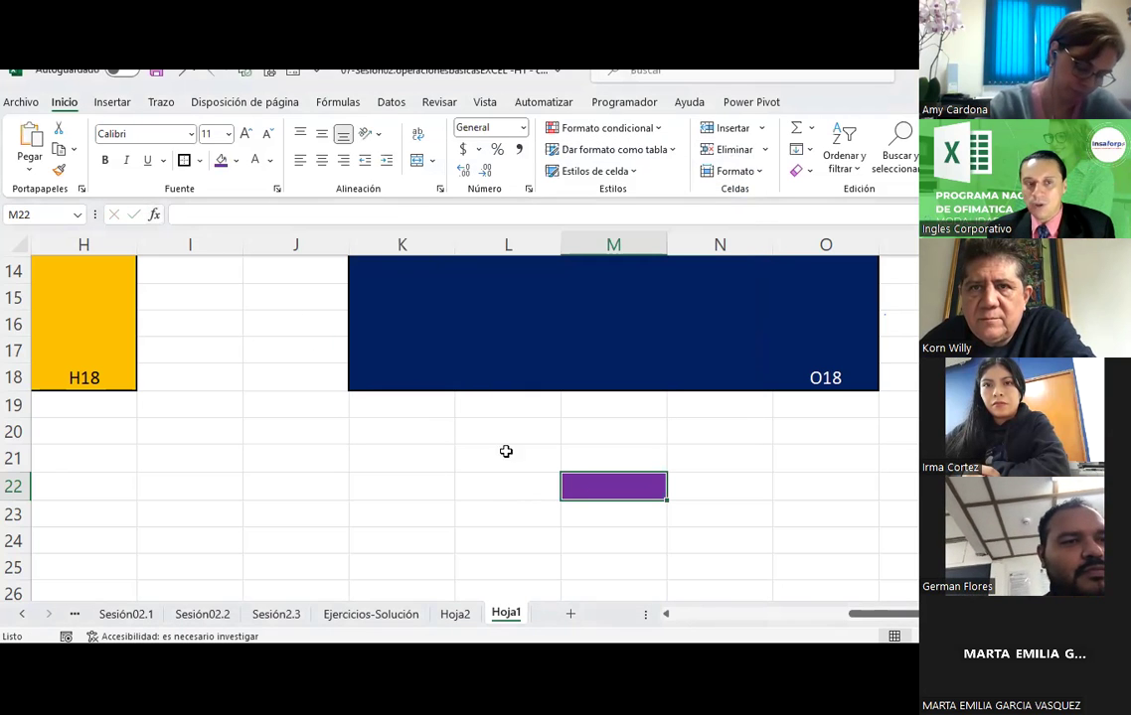
pyautogui.click(154, 217)
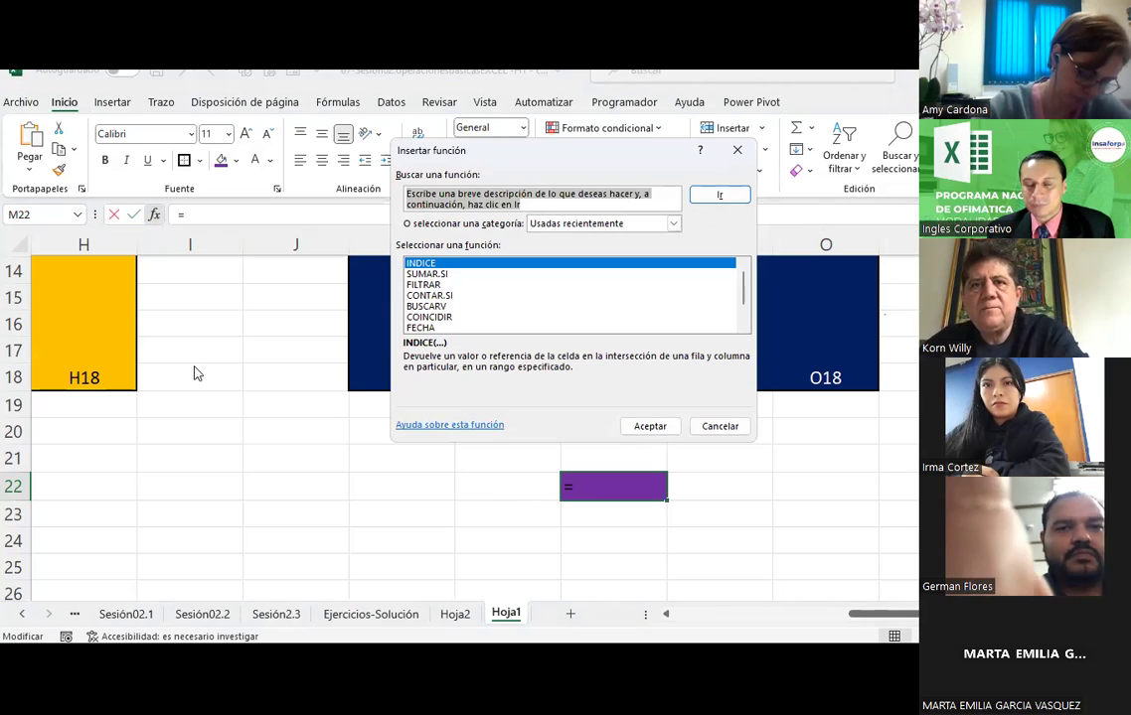
pyautogui.click(720, 425)
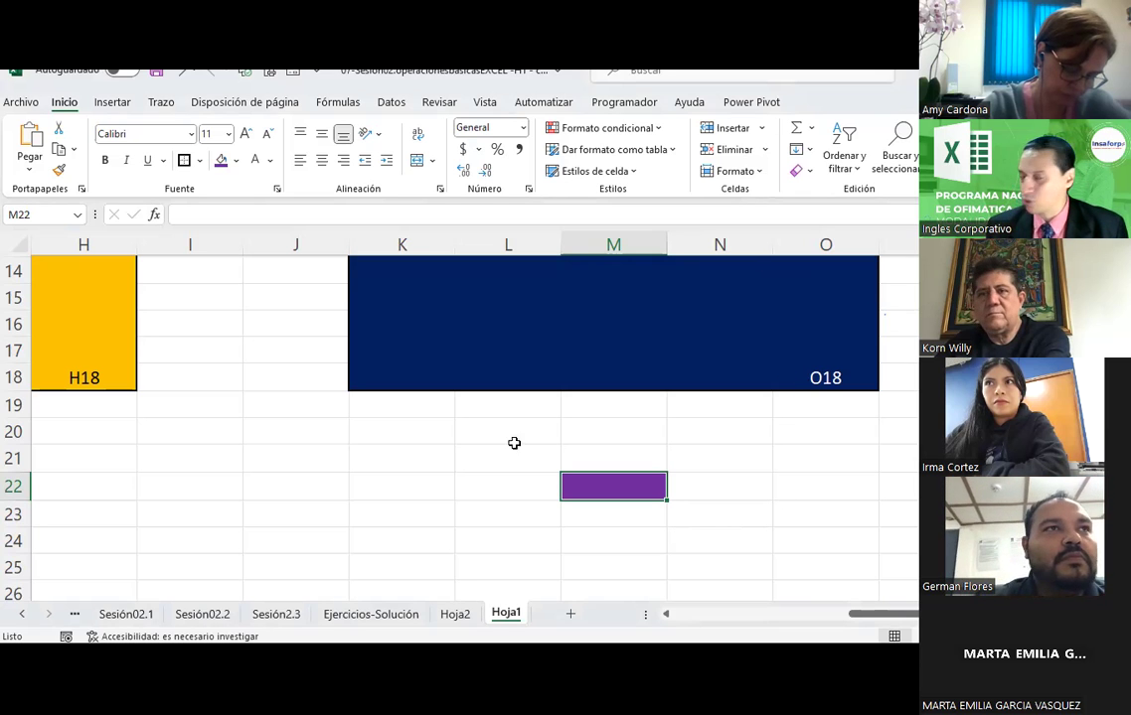
pyautogui.click(156, 217)
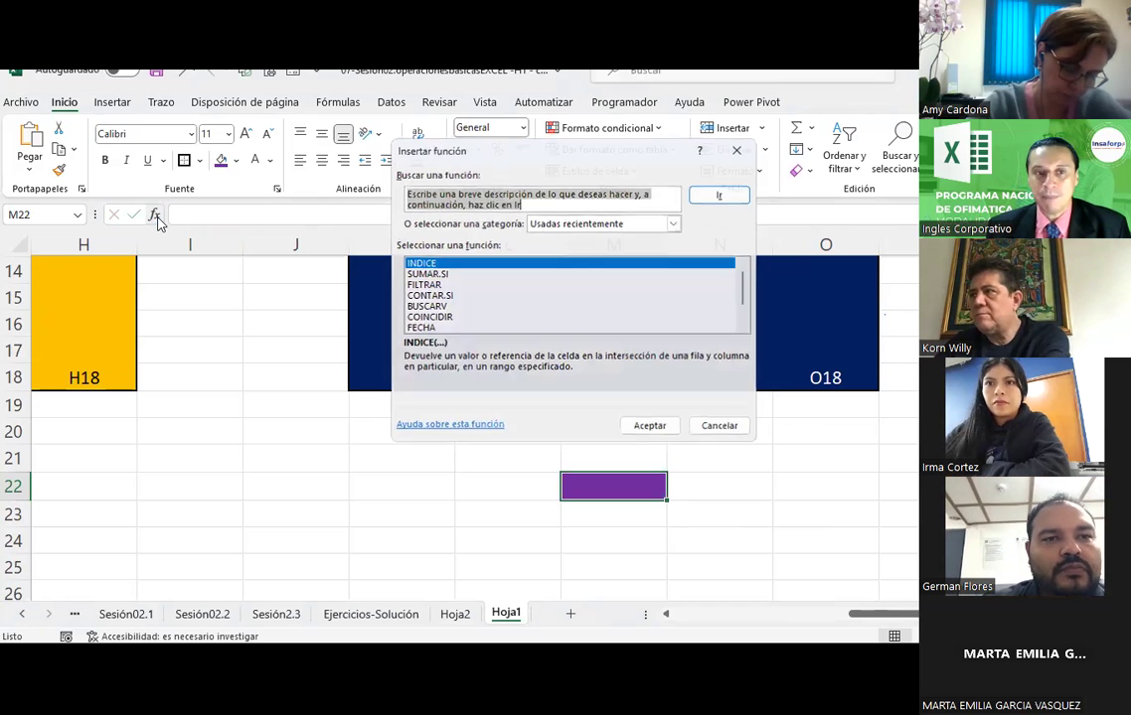
pyautogui.press('Escape')
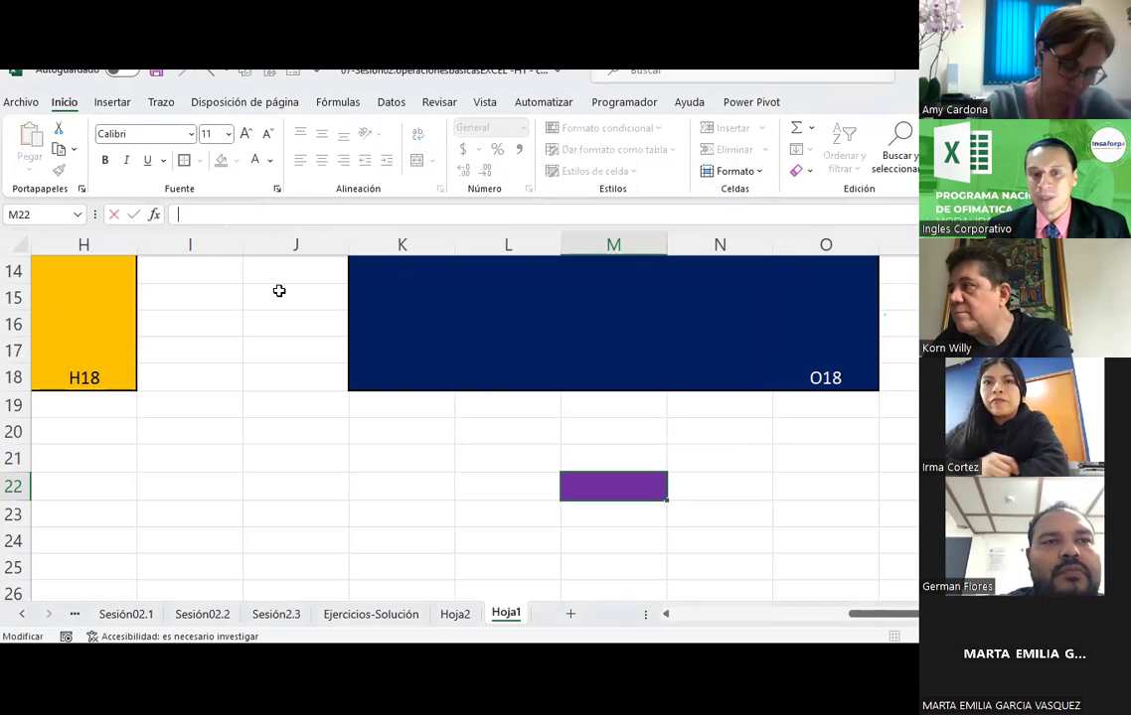
pyautogui.click(594, 544)
pyautogui.click(603, 484)
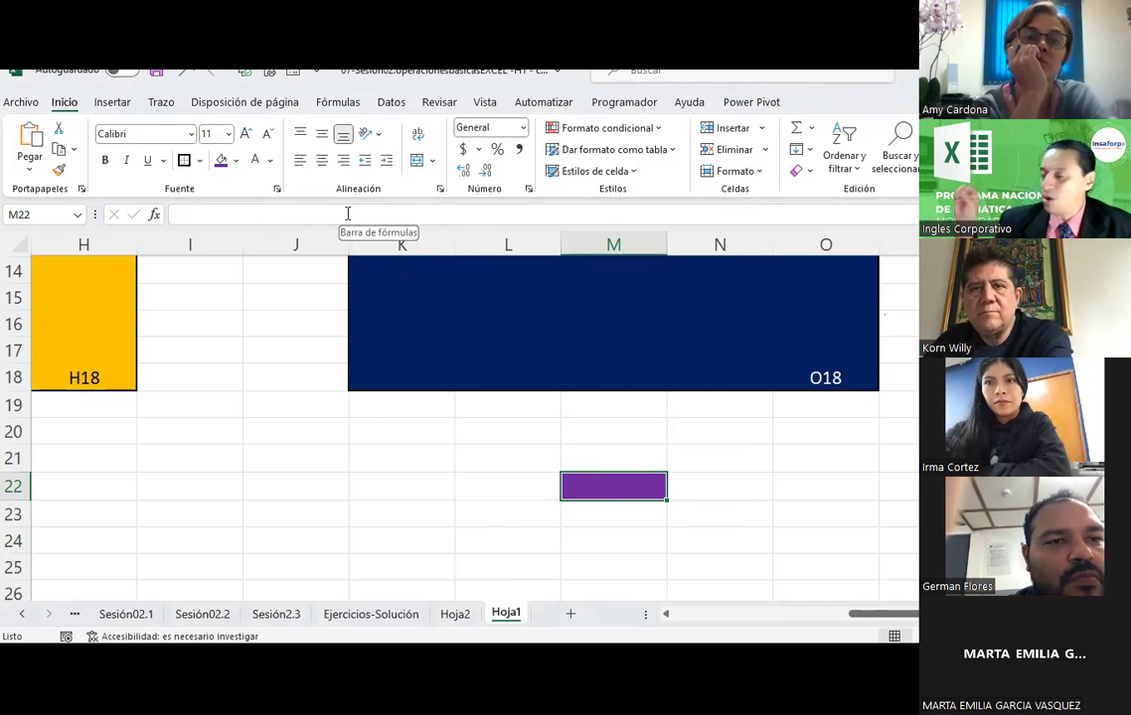
# Enter the start of the greeting, 'hOLA', into purple cell M22.
pyautogui.click(832, 488)
pyautogui.click(644, 490)
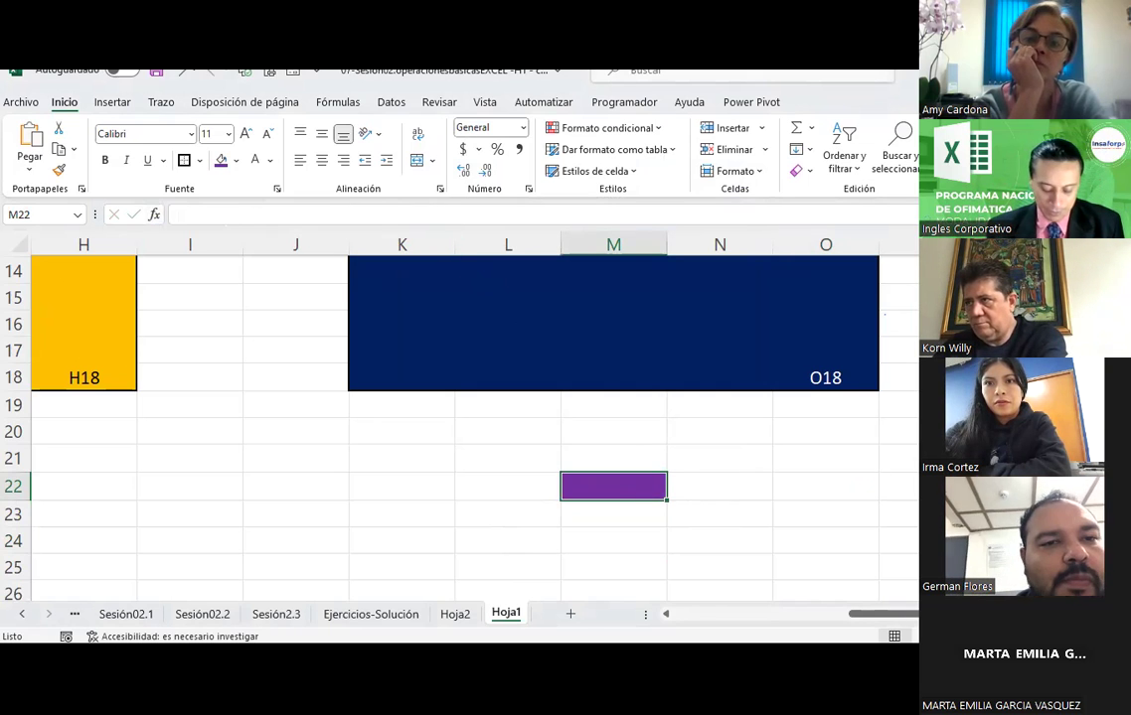
pyautogui.write('hOLA')
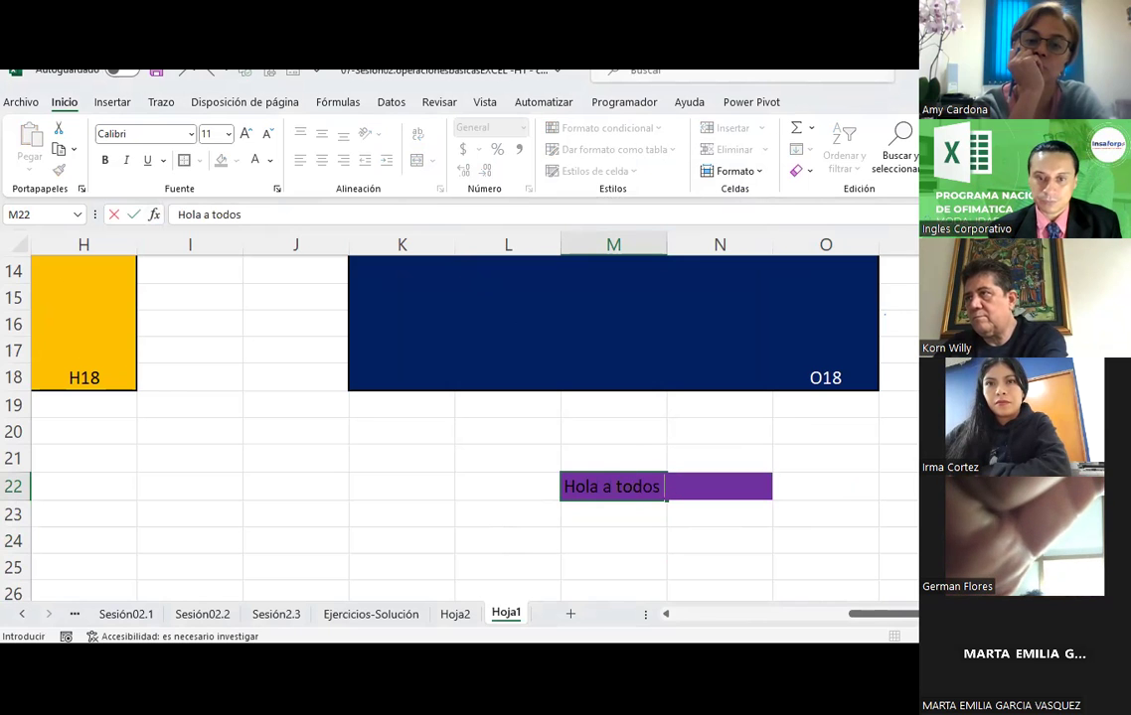
pyautogui.press('Return')
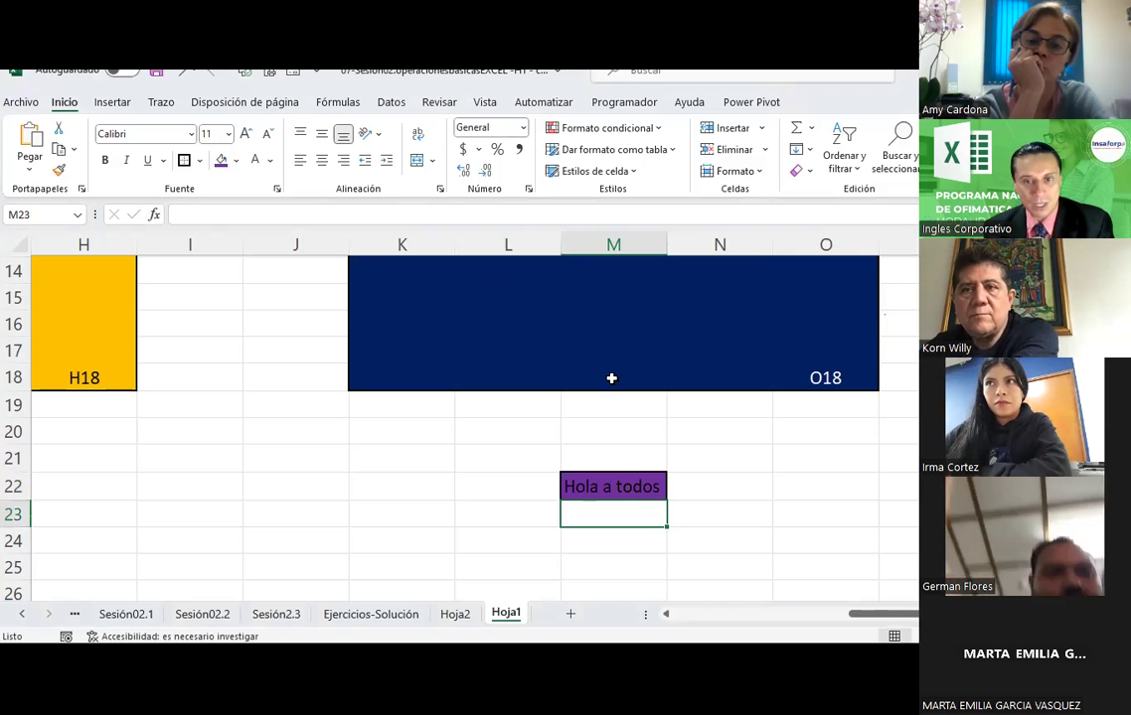
# Finish the greeting in the formula bar so M22 reads 'Hola a todos, bienvenidos a EXCEL.'.
pyautogui.click(582, 477)
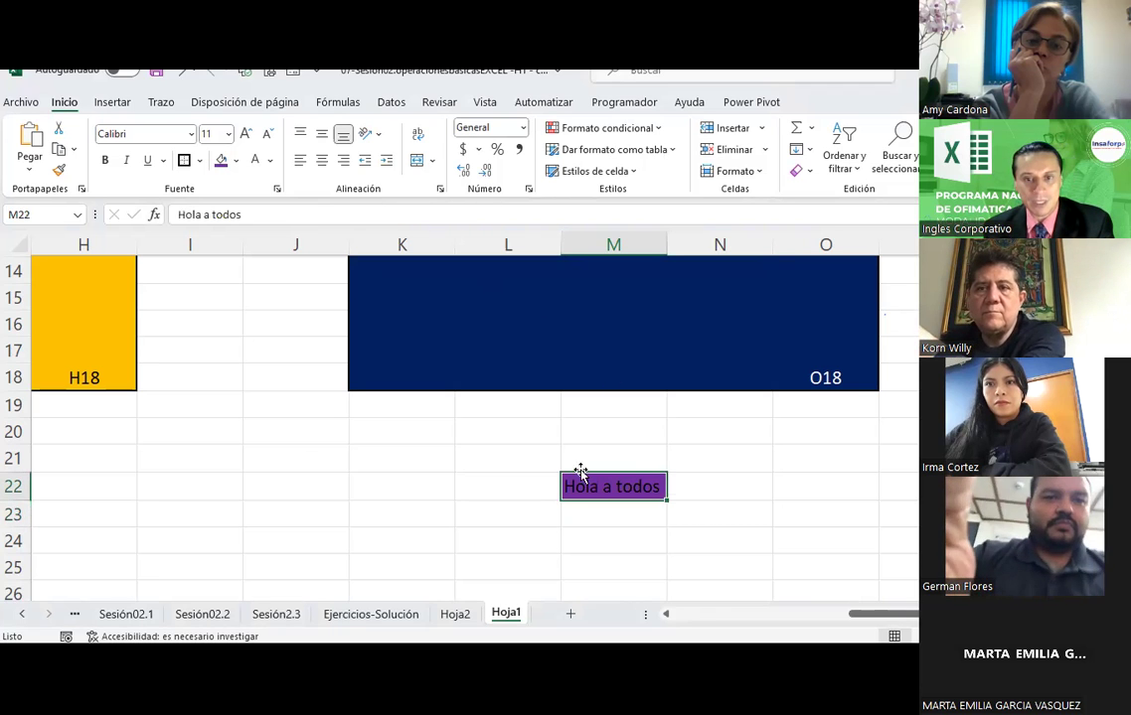
pyautogui.click(254, 216)
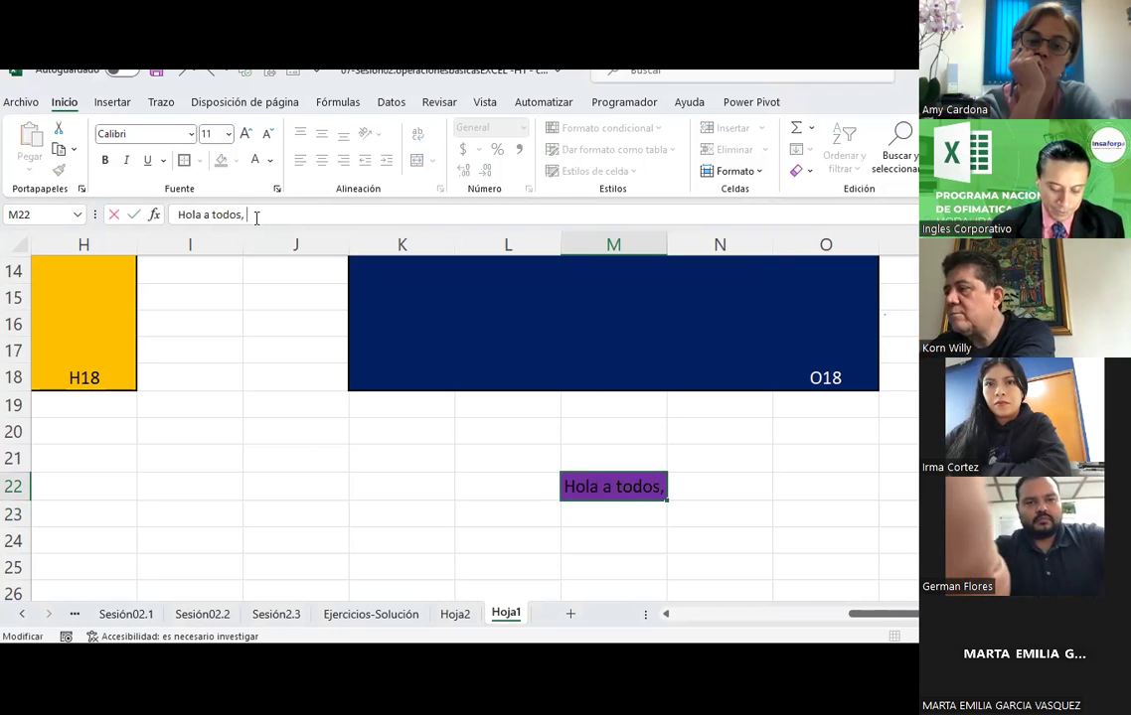
pyautogui.write(', bienvenido')
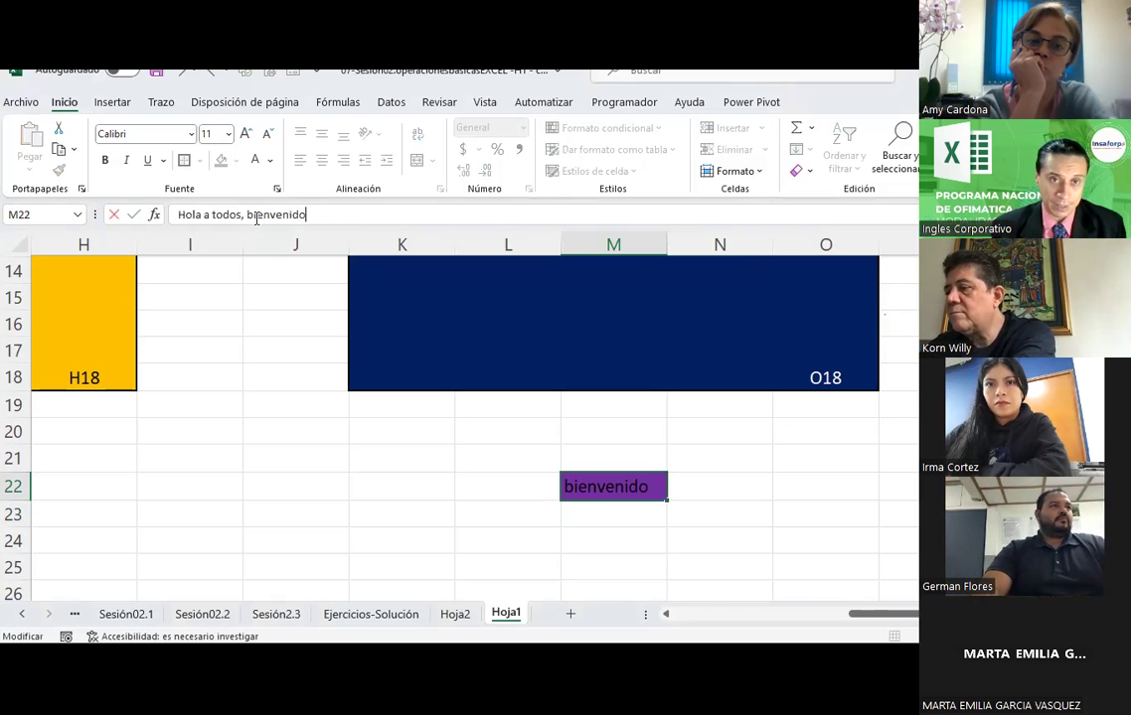
pyautogui.write('s a')
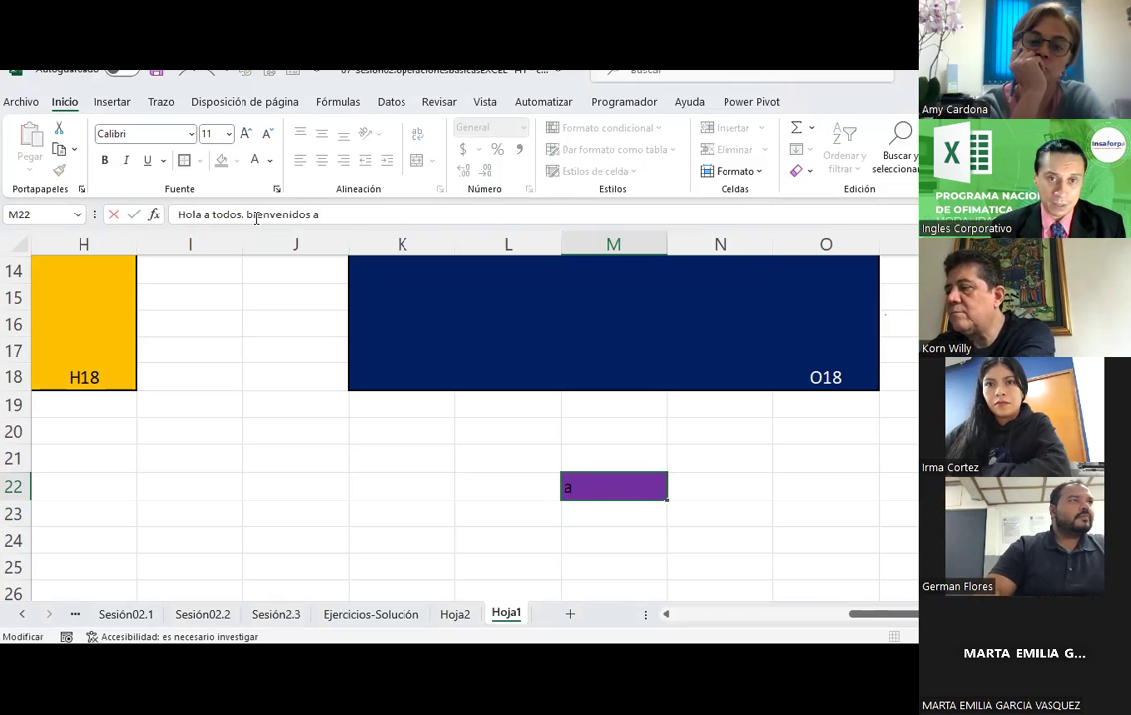
pyautogui.write(' EXCEL.')
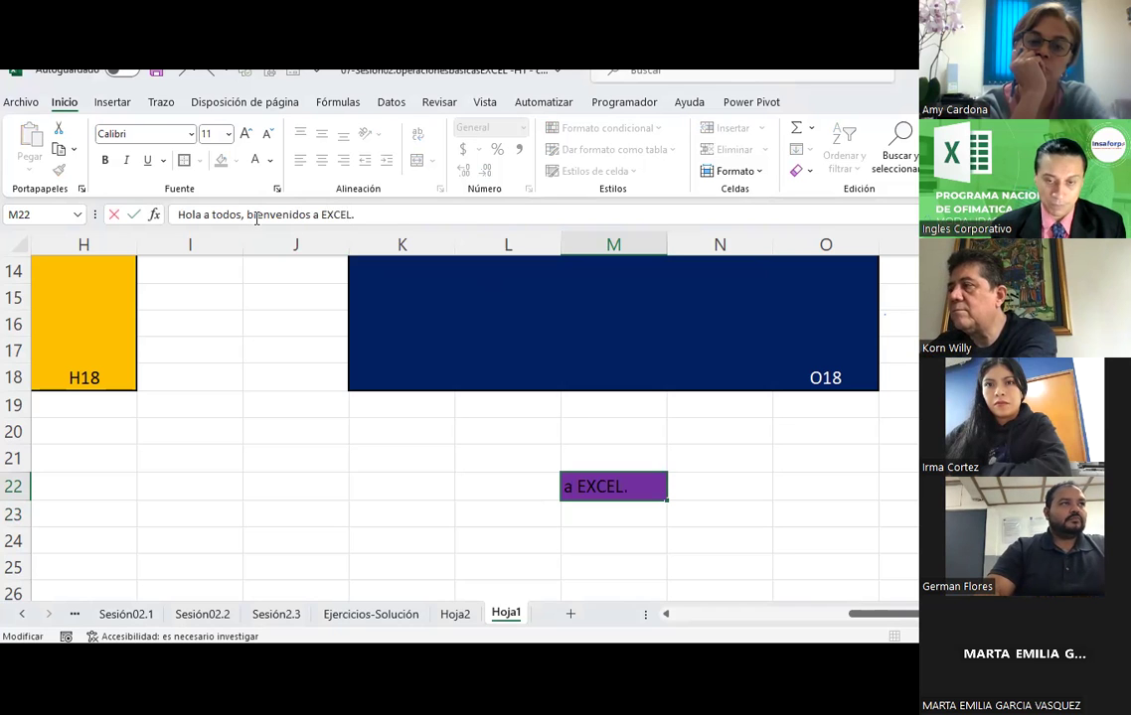
pyautogui.press('Return')
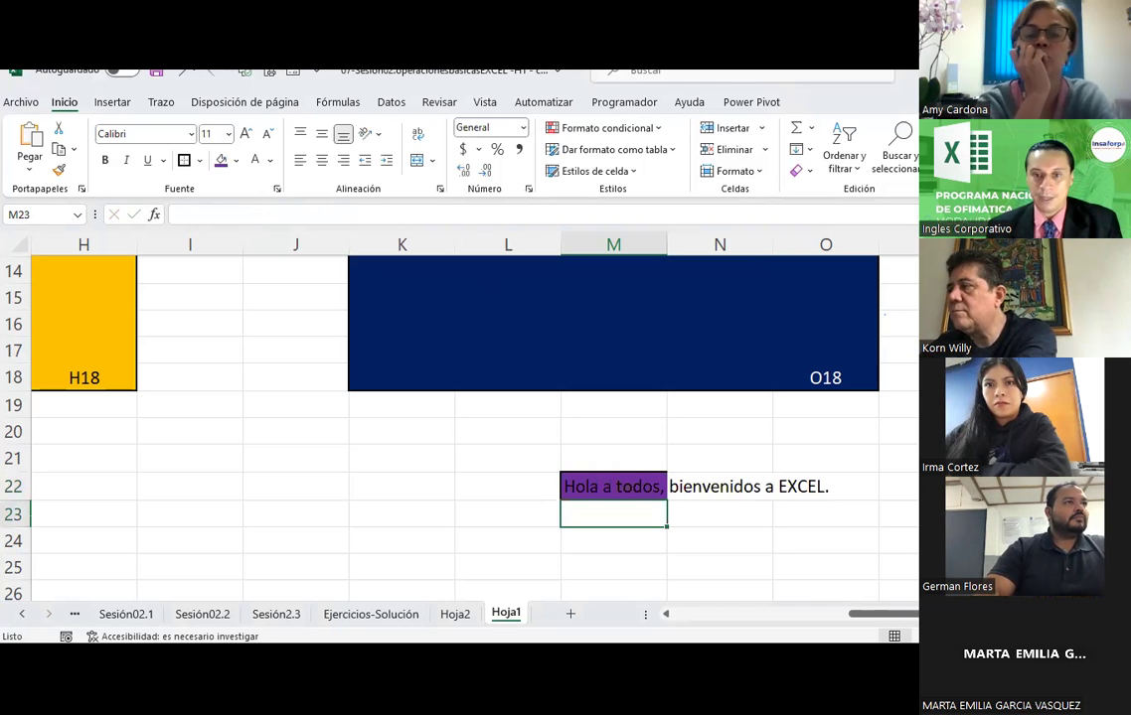
# Replace the b with v in M22's greeting, making it 'vienvenidos'.
pyautogui.click(601, 488)
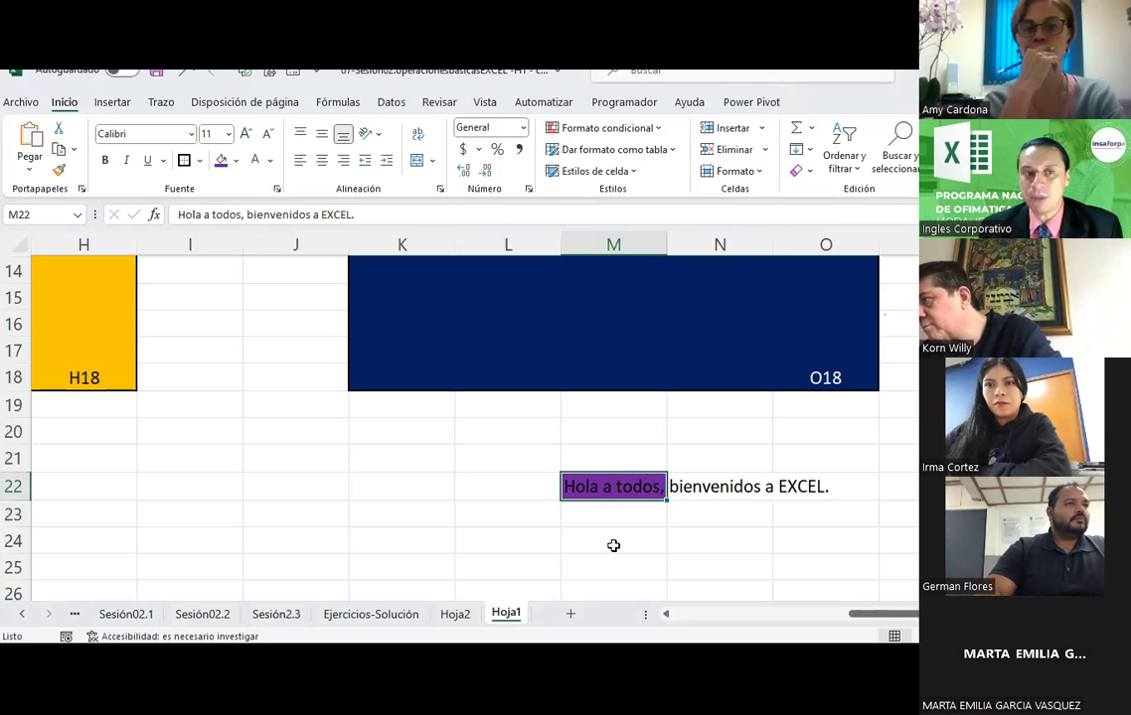
pyautogui.click(249, 215)
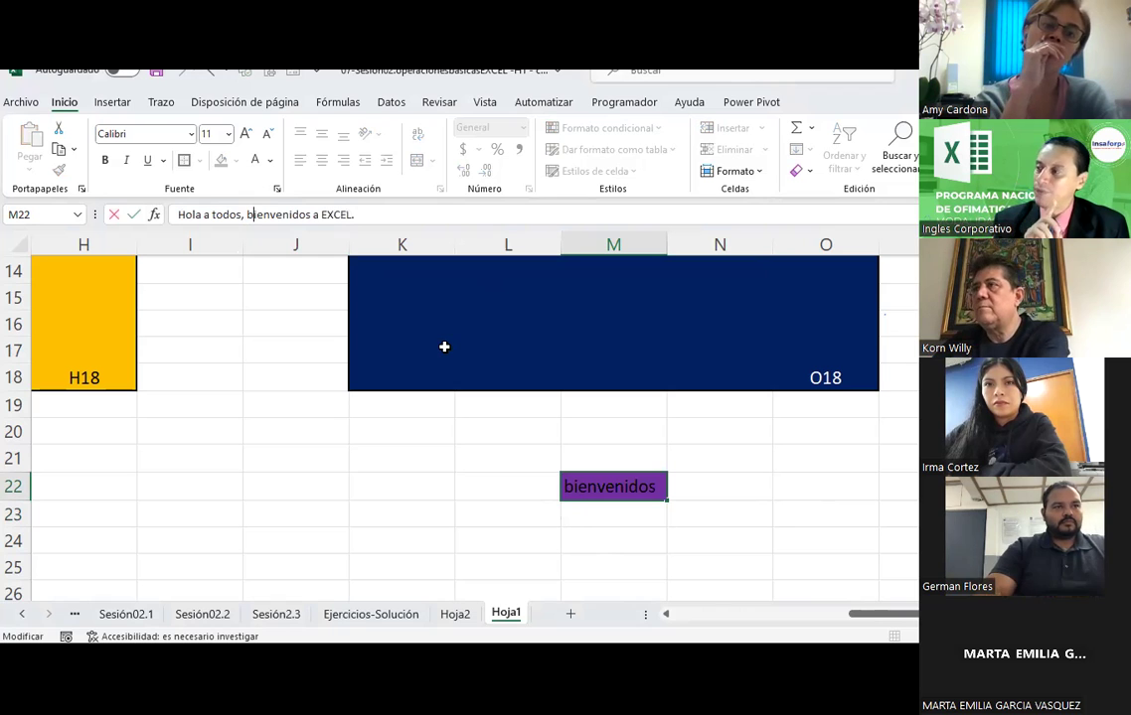
pyautogui.press('BackSpace')
pyautogui.write('v')
pyautogui.press('Return')
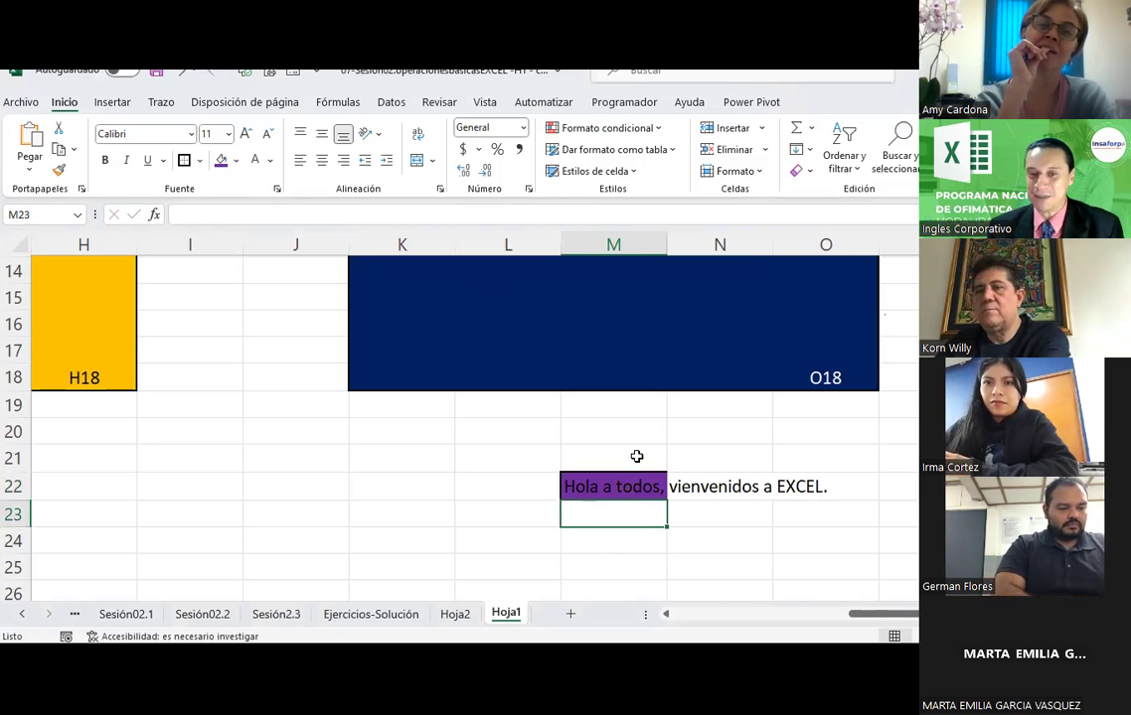
pyautogui.click(612, 487)
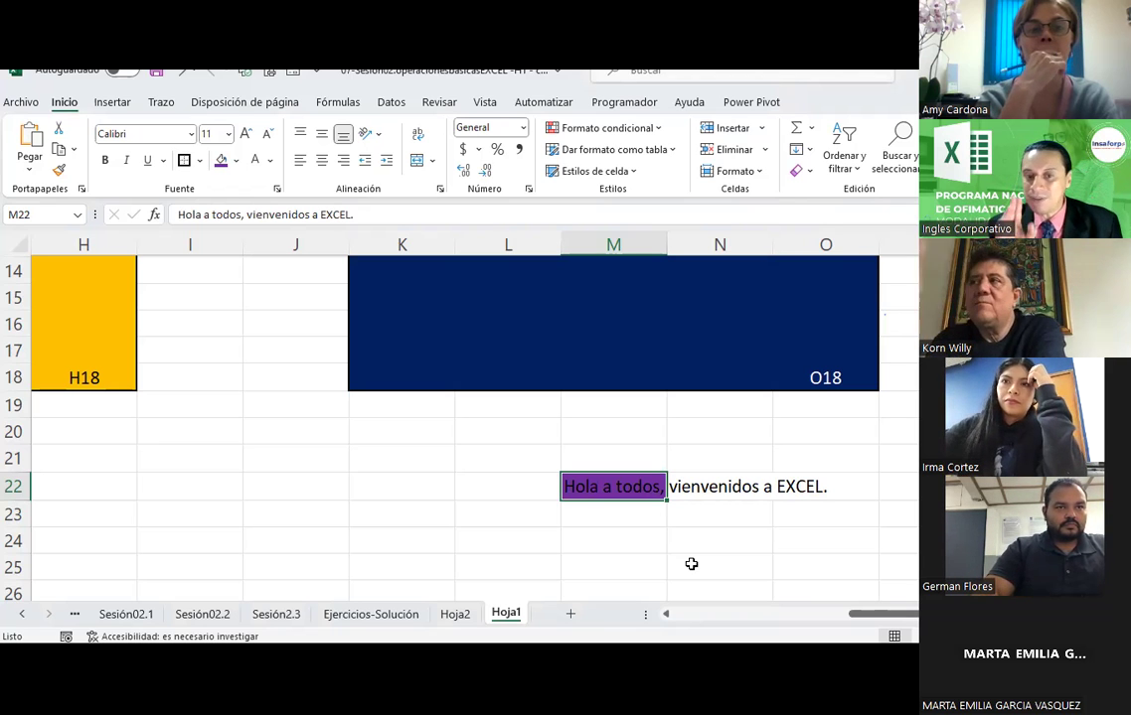
pyautogui.click(690, 562)
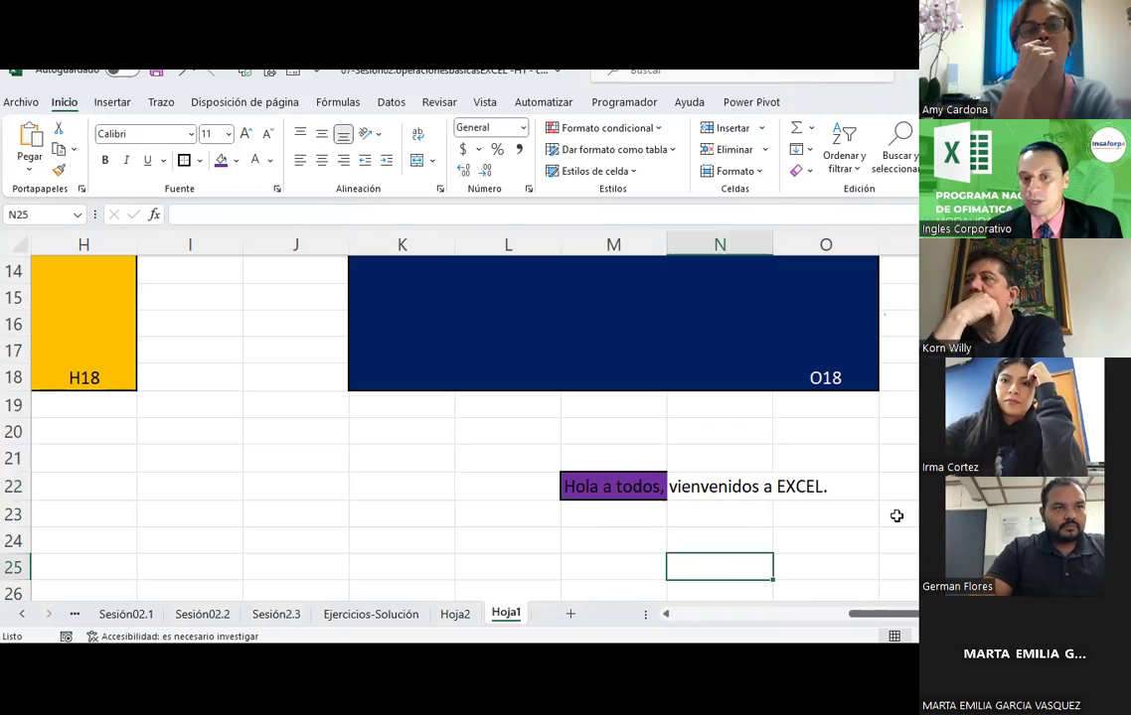
pyautogui.click(612, 484)
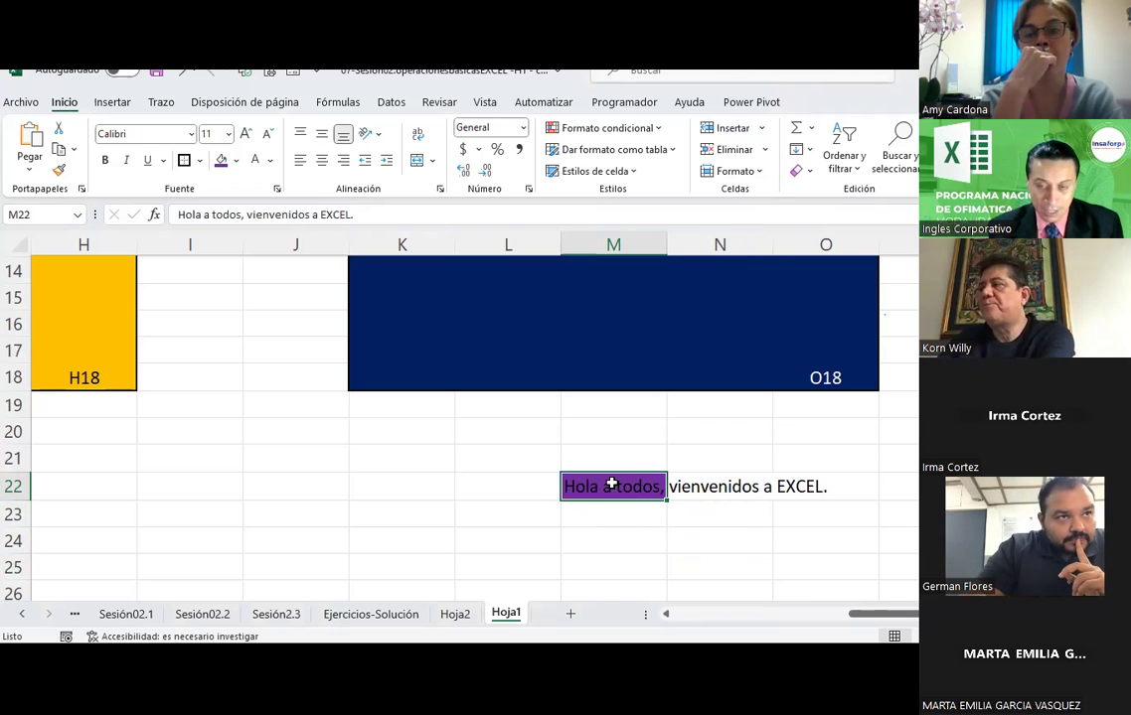
pyautogui.write('Bienvenido')
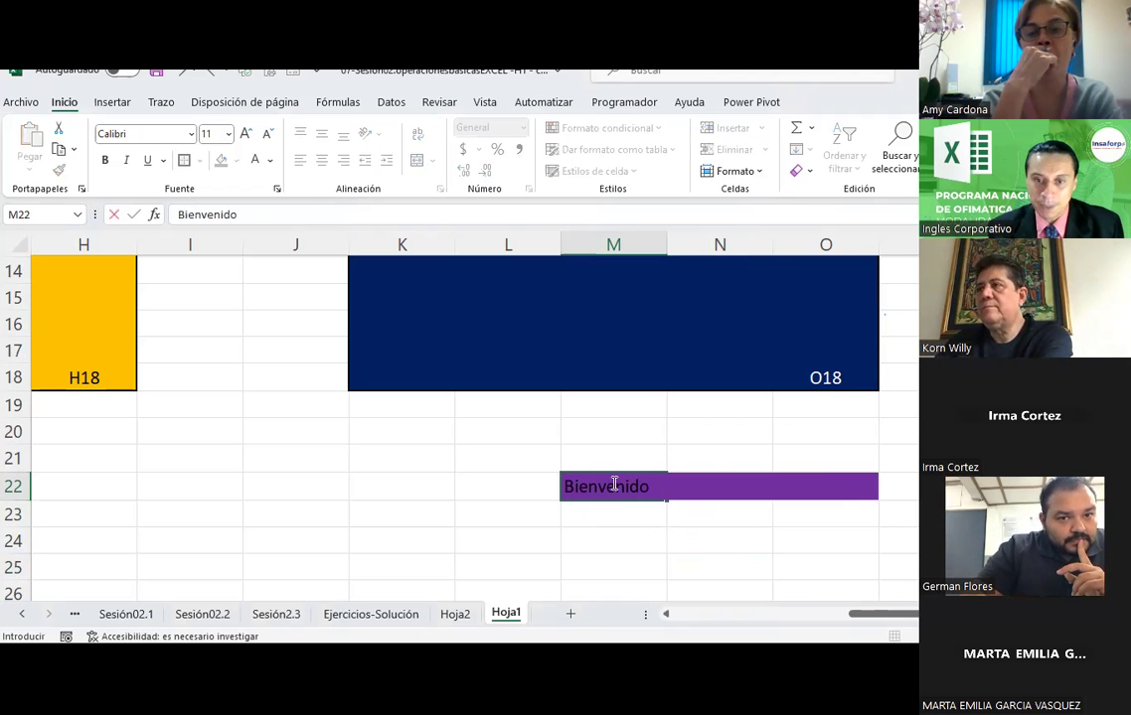
pyautogui.write('s')
pyautogui.press('Return')
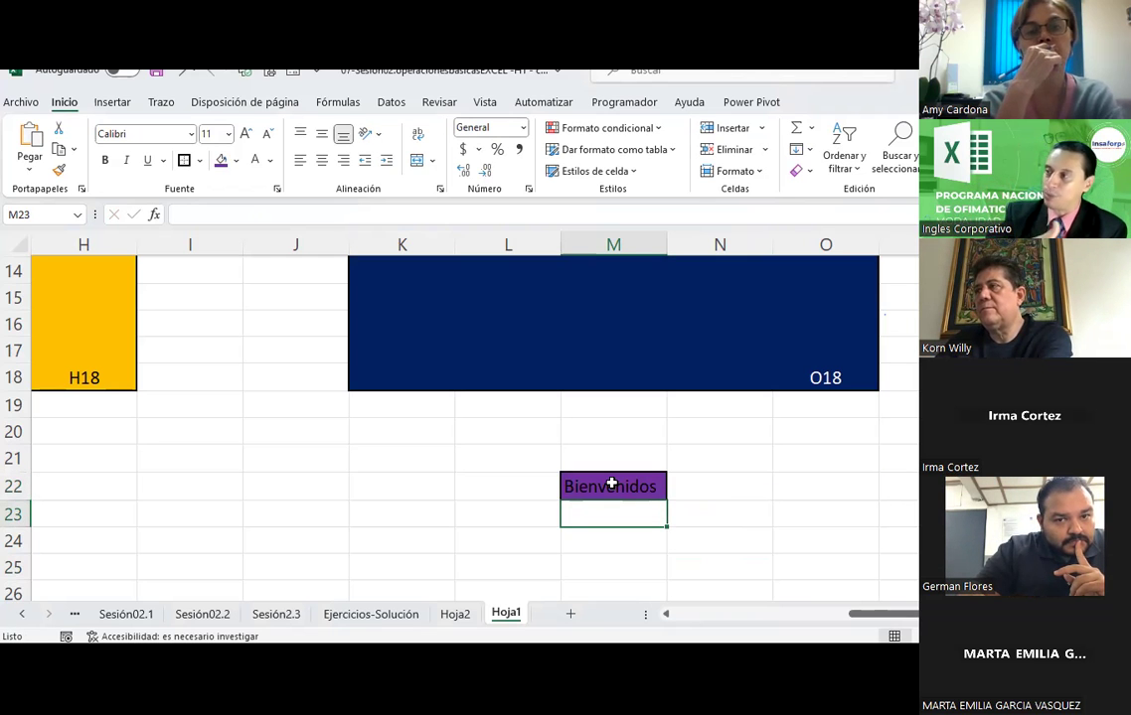
pyautogui.hotkey('ctrl', 'z')
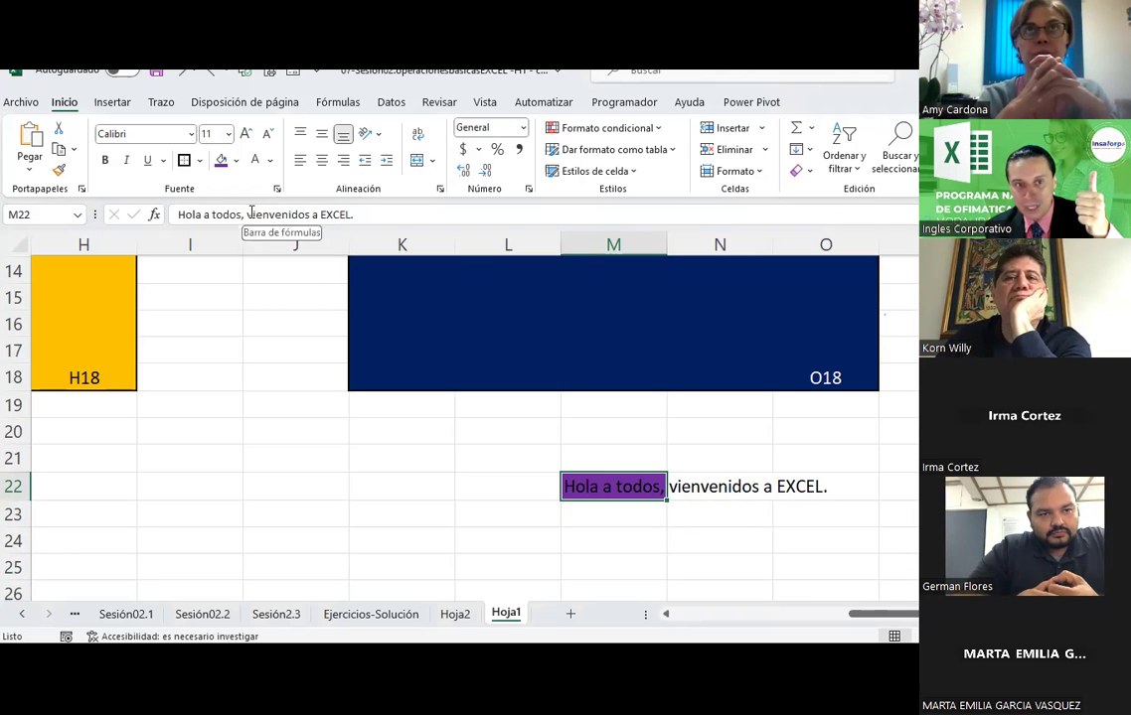
# Replace the lowercase v with a capital B so M22 reads 'Bienvenidos'.
pyautogui.click(249, 214)
pyautogui.press('Delete')
pyautogui.write('B')
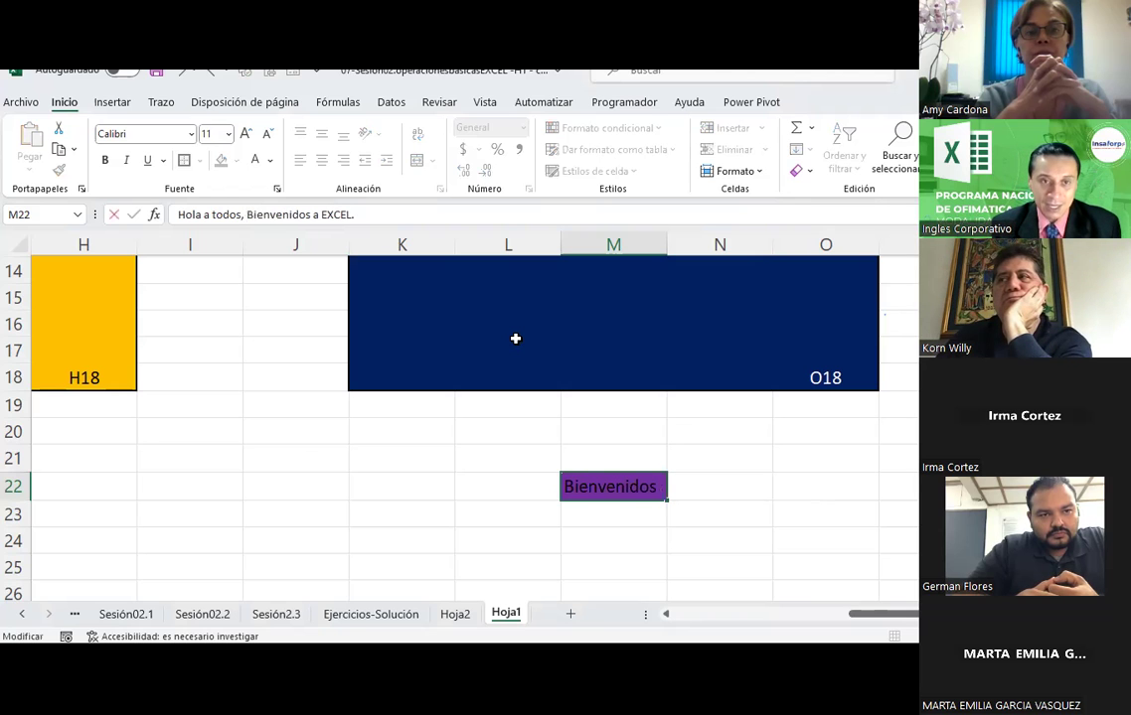
pyautogui.press('Return')
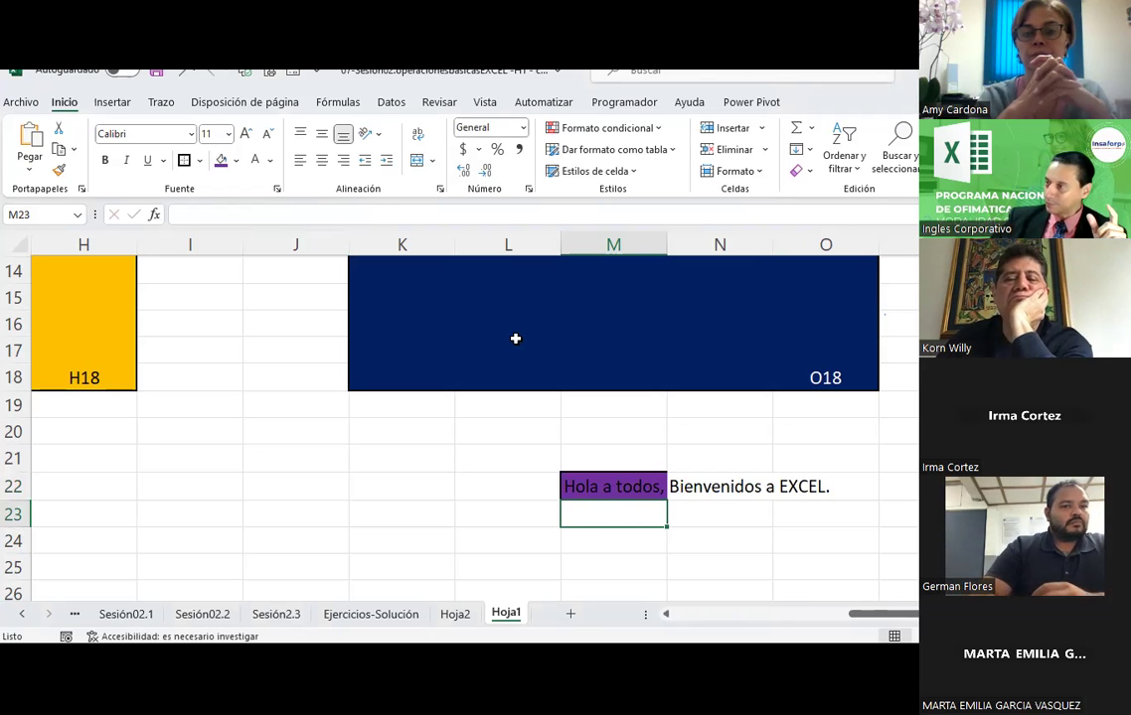
pyautogui.click(615, 489)
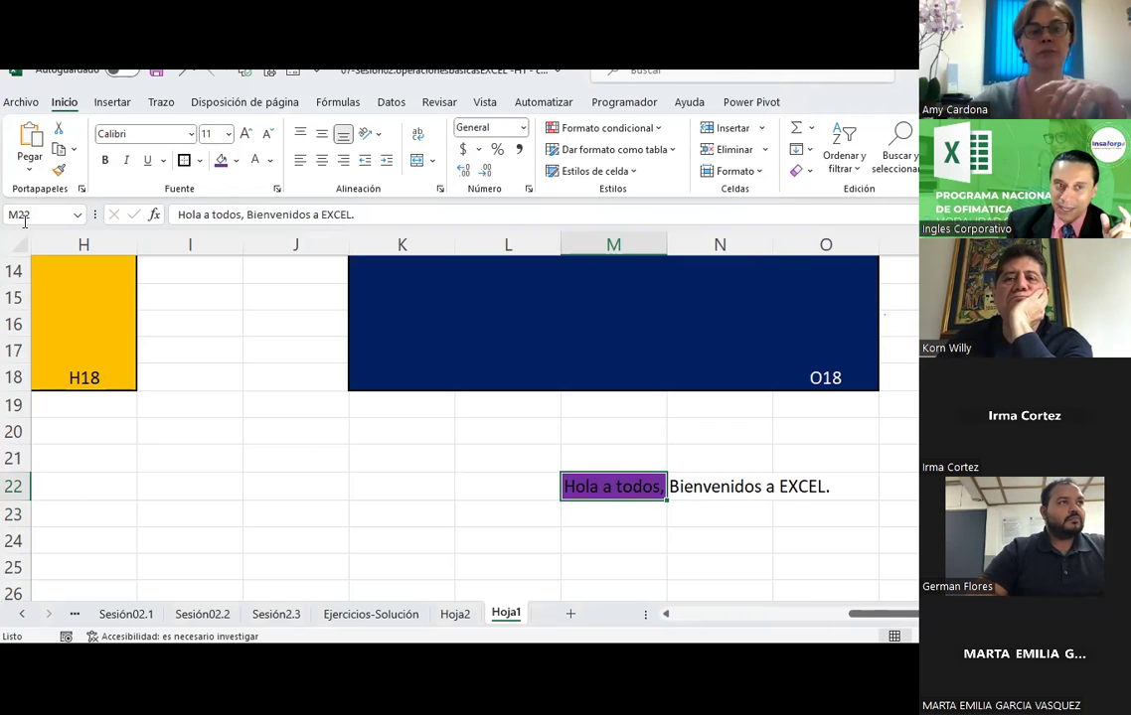
# Mark the B of Bienvenidos in M22's text and recommit the cell with Ctrl+Enter.
pyautogui.click(364, 214)
pyautogui.click(261, 213)
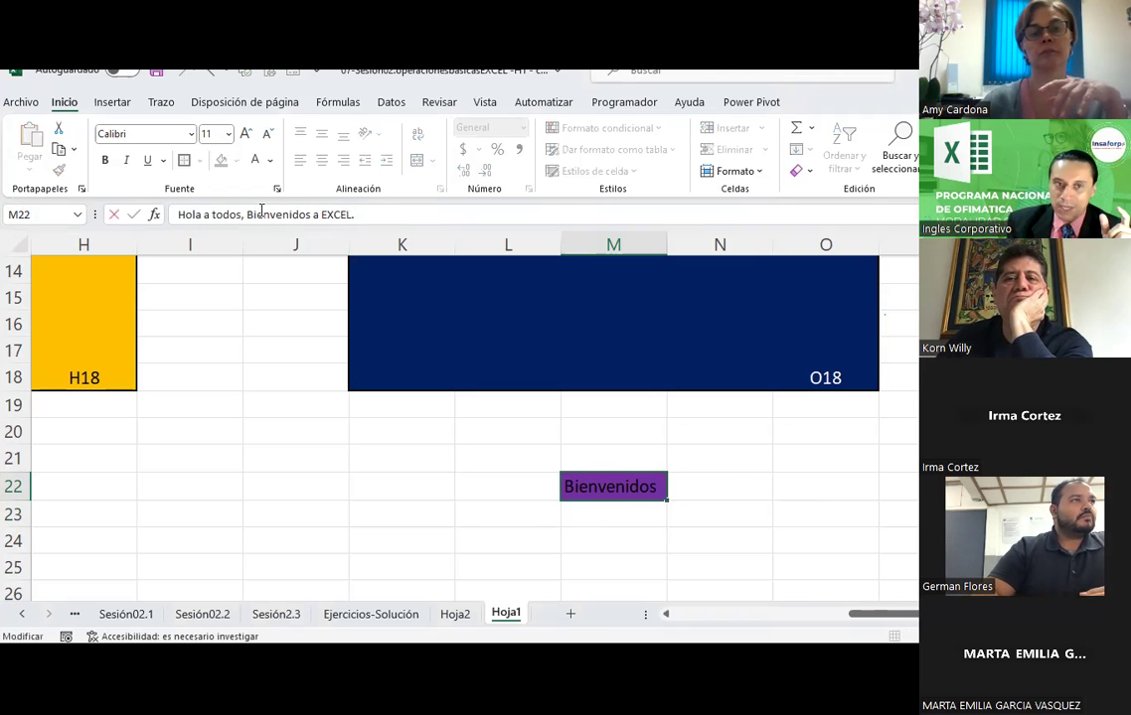
pyautogui.moveTo(251, 213); pyautogui.dragTo(245, 213)
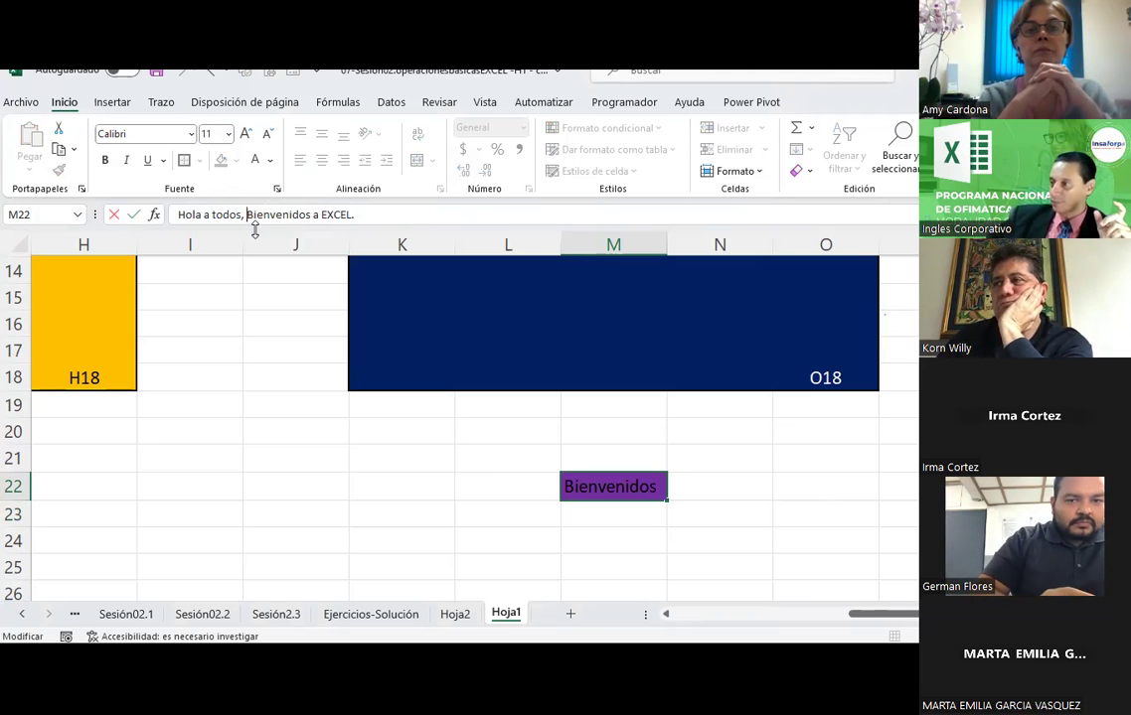
pyautogui.hotkey('ctrl', 'Return')
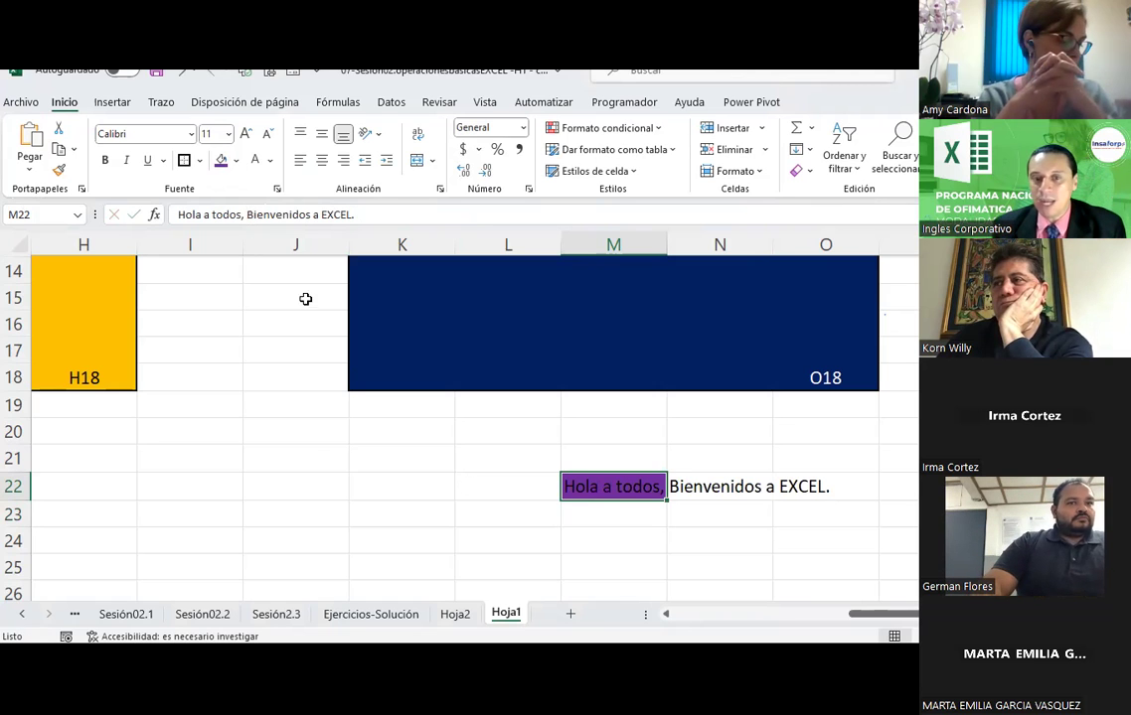
pyautogui.click(739, 534)
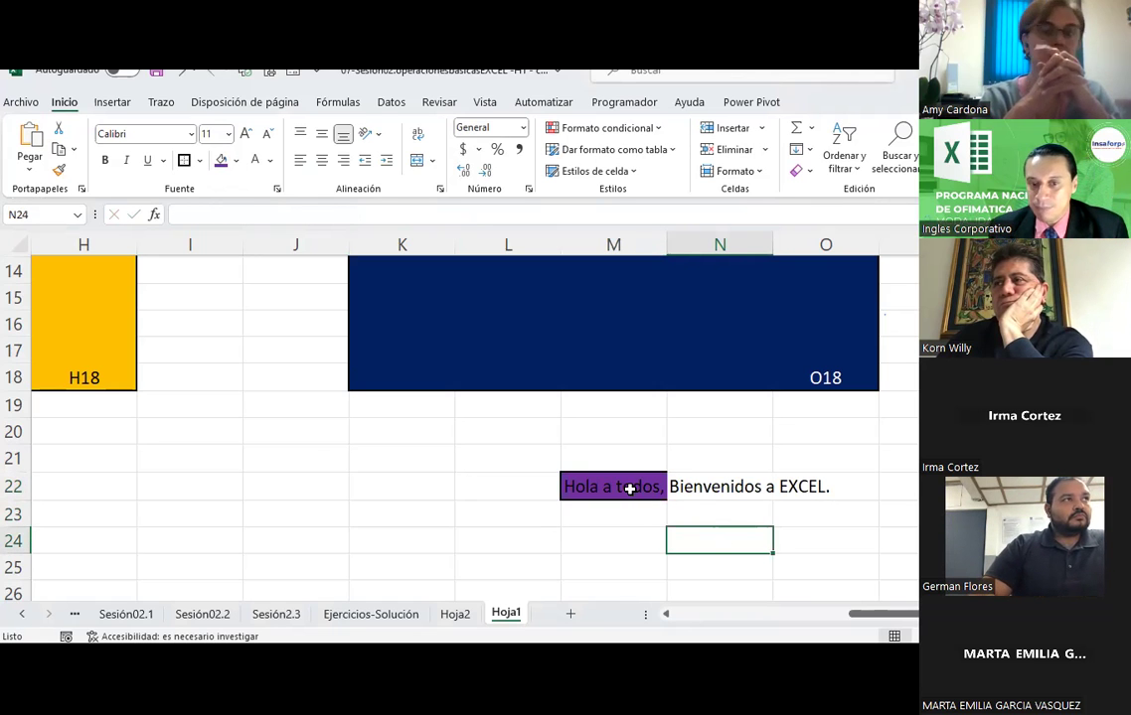
pyautogui.click(629, 490)
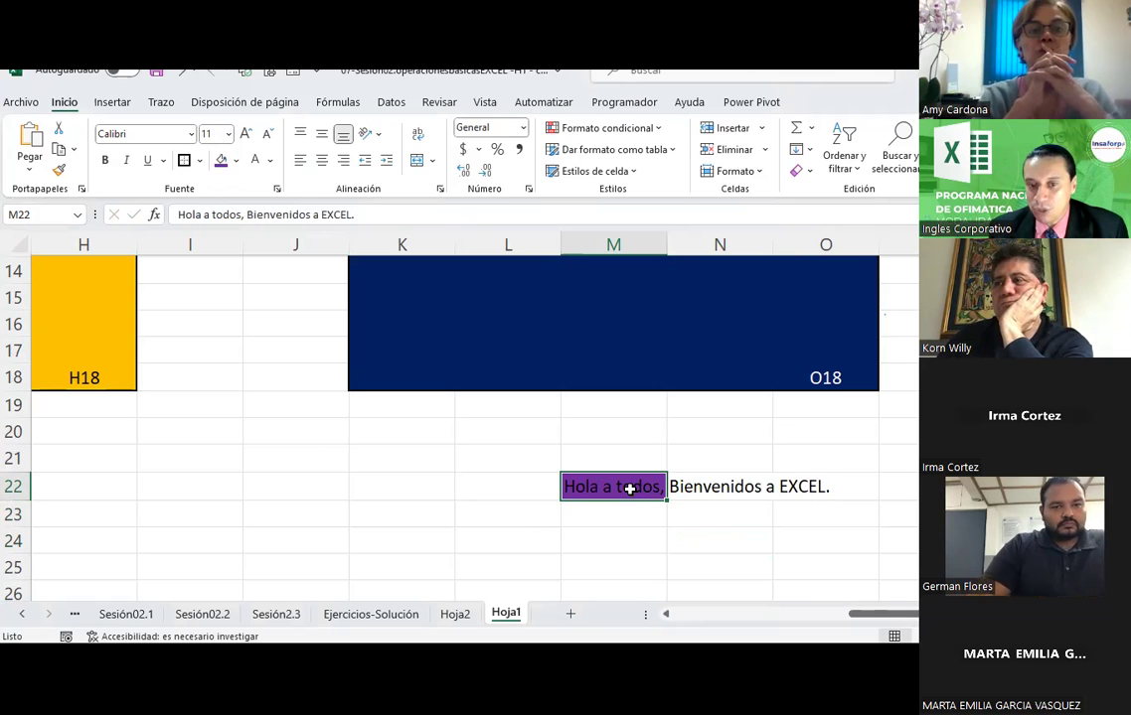
pyautogui.doubleClick(629, 490)
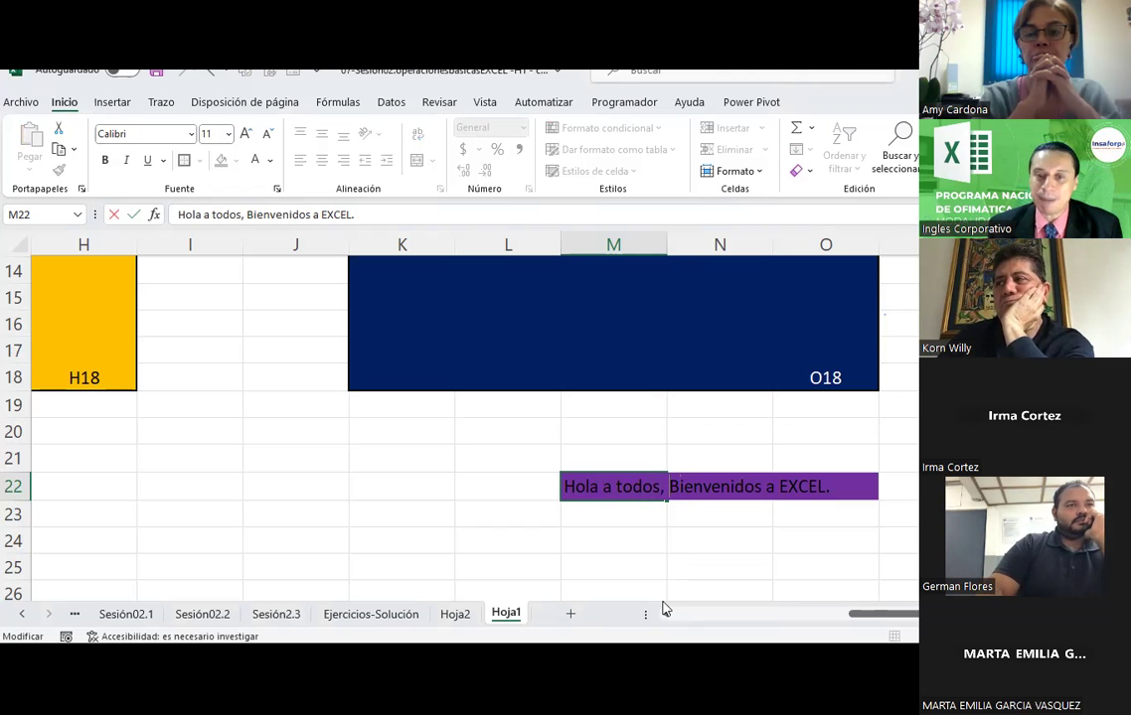
pyautogui.press('BackSpace')
pyautogui.write('B')
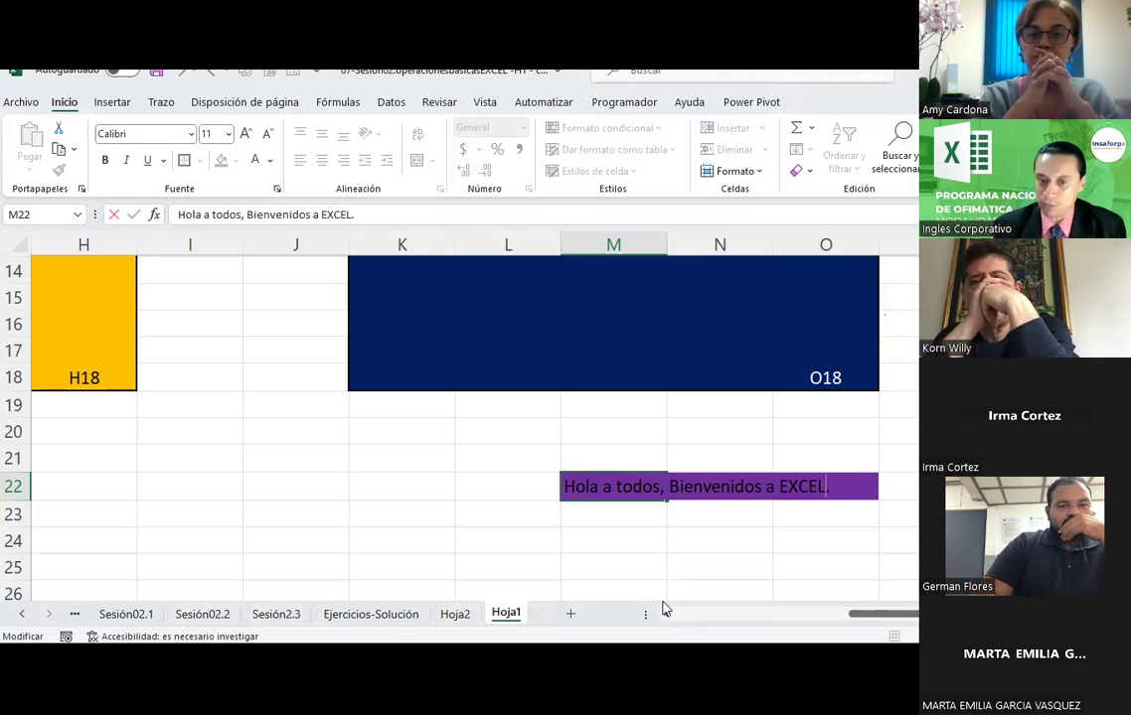
pyautogui.press('Return')
pyautogui.press('Up')
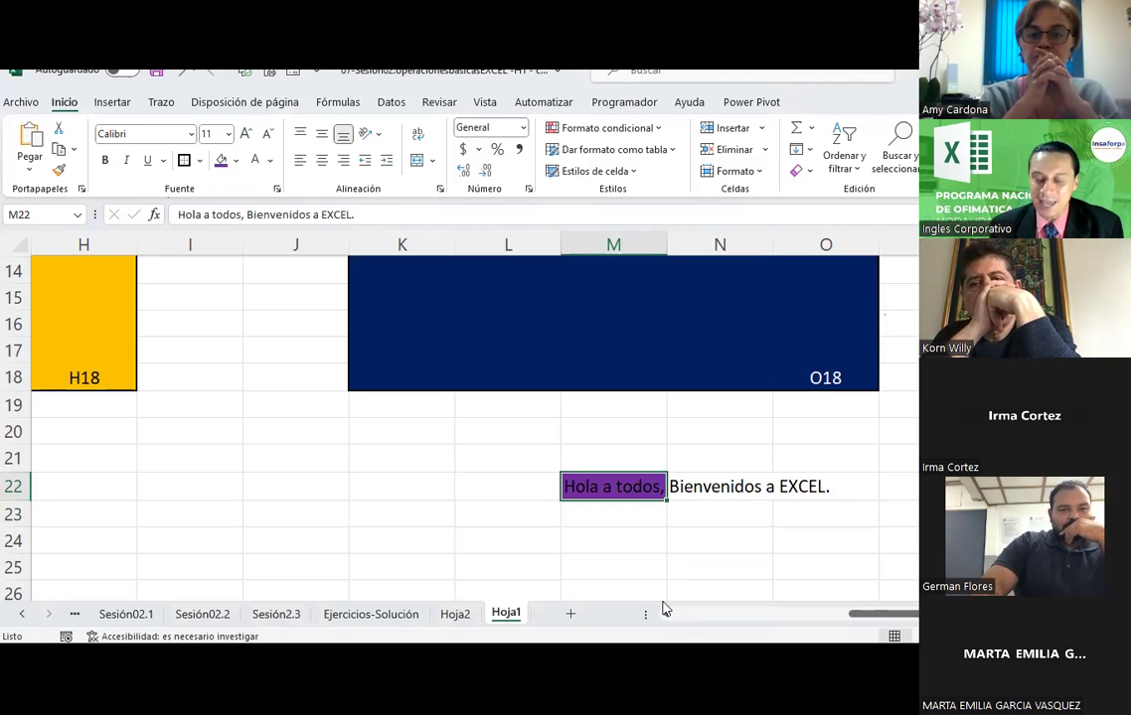
pyautogui.press('F2')
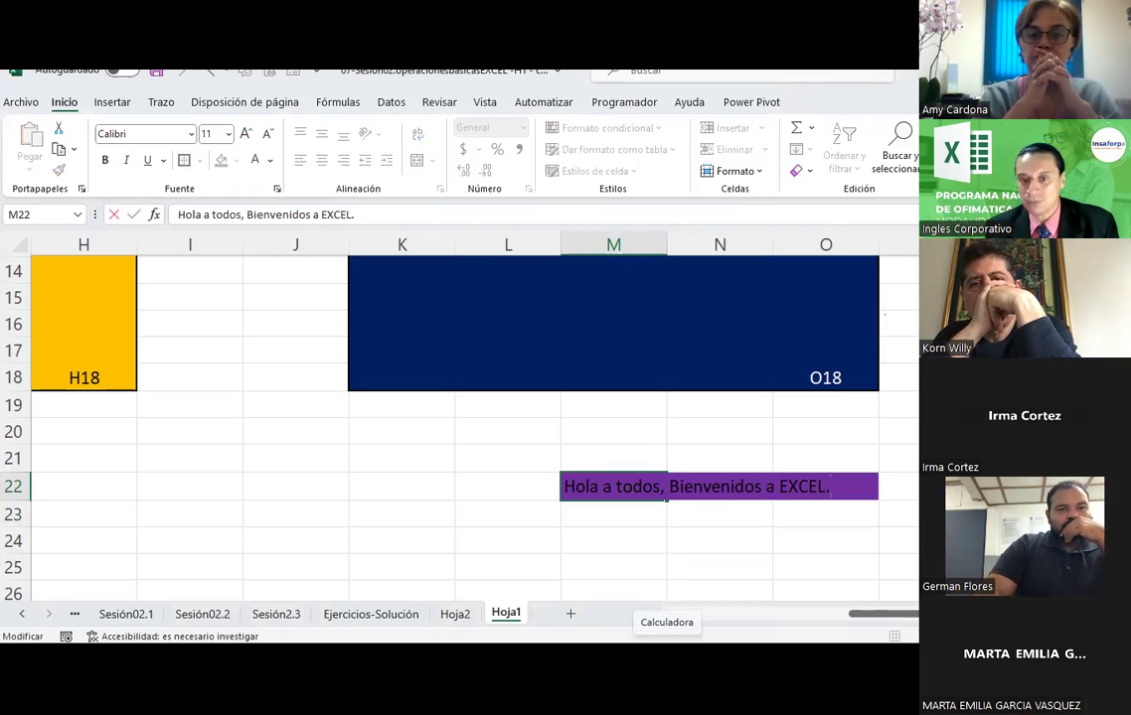
pyautogui.press('Escape')
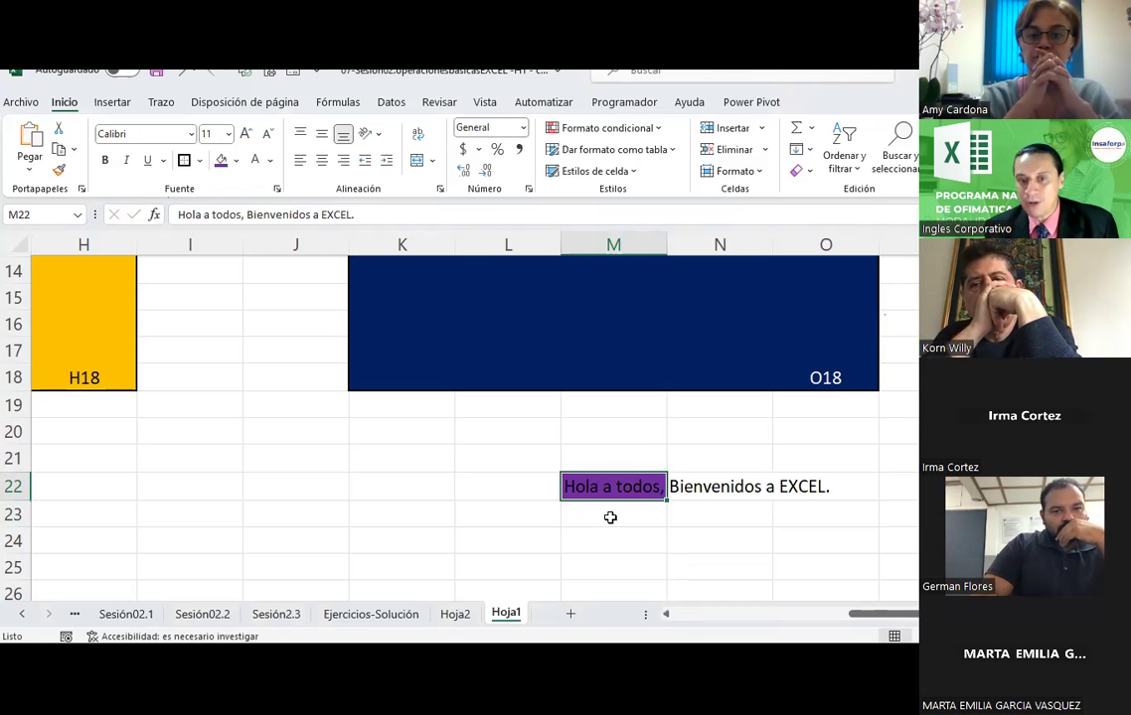
pyautogui.press('F2')
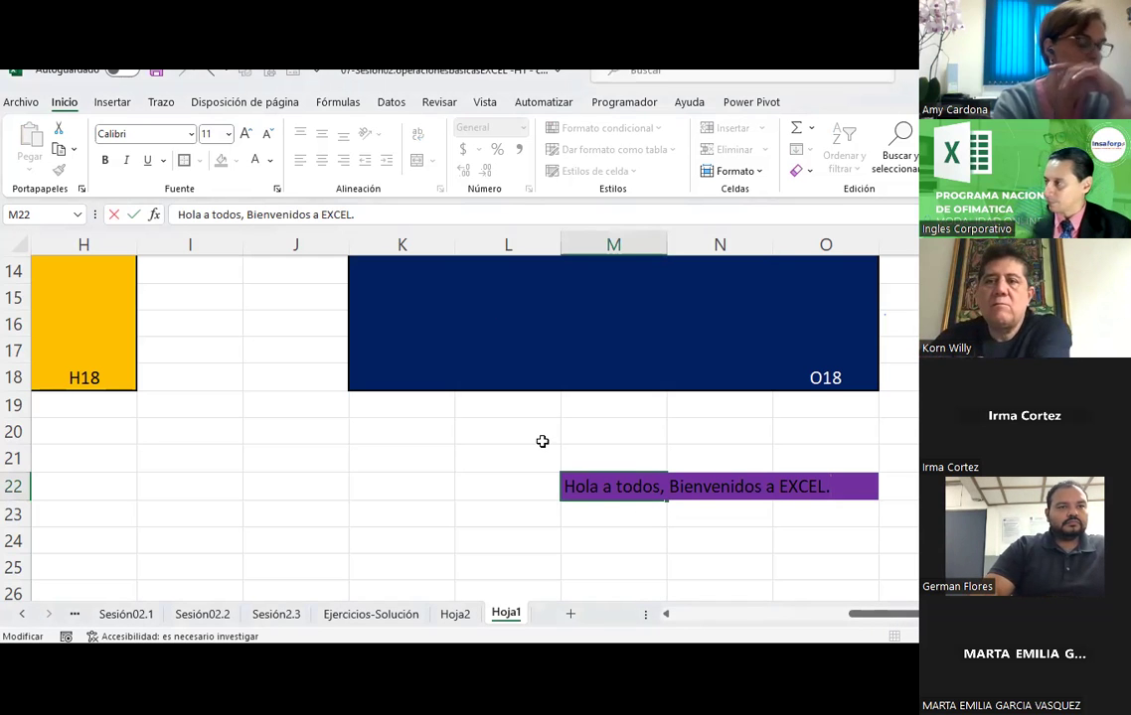
pyautogui.hotkey('ctrl', 'Return')
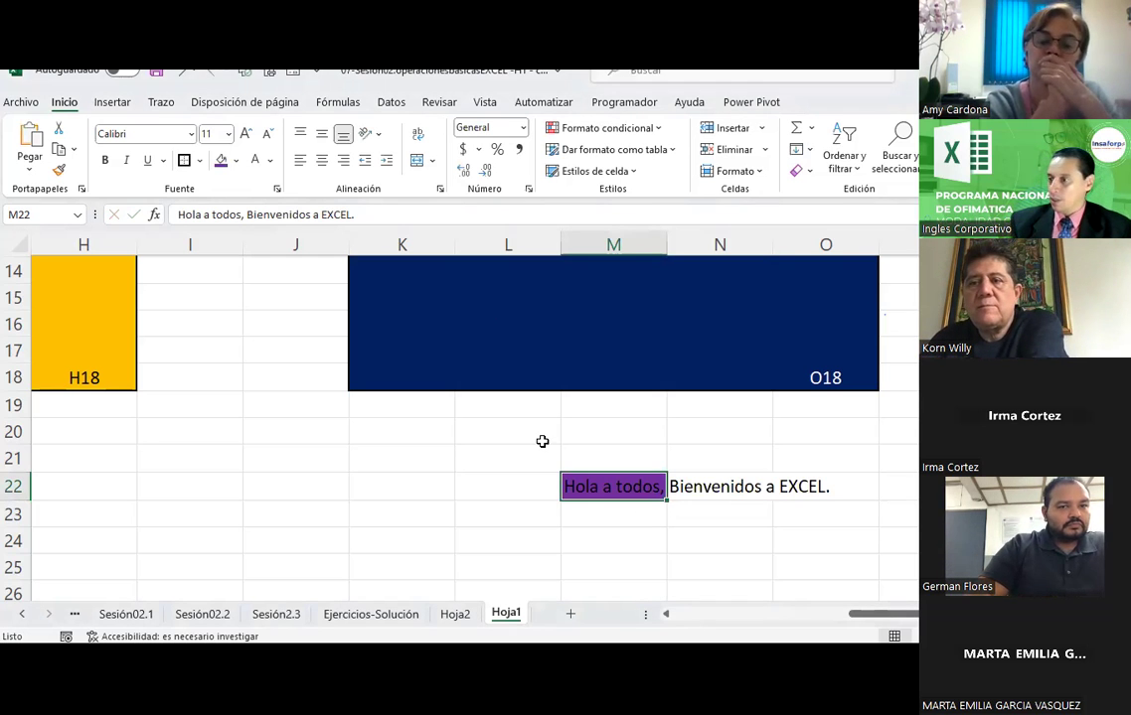
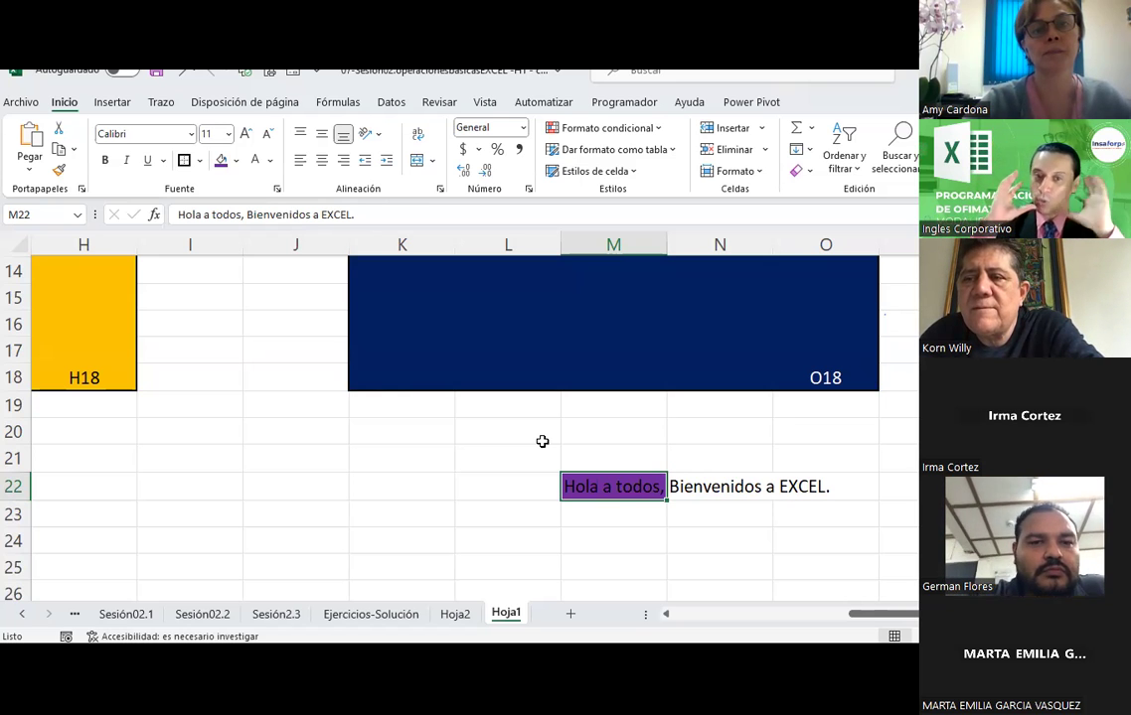
# Apply Todos los bordes to K28:O37 to make a 5-column by 10-row bordered grid.
pyautogui.scroll(-4, 542, 441)
pyautogui.moveTo(425, 328); pyautogui.dragTo(841, 568)
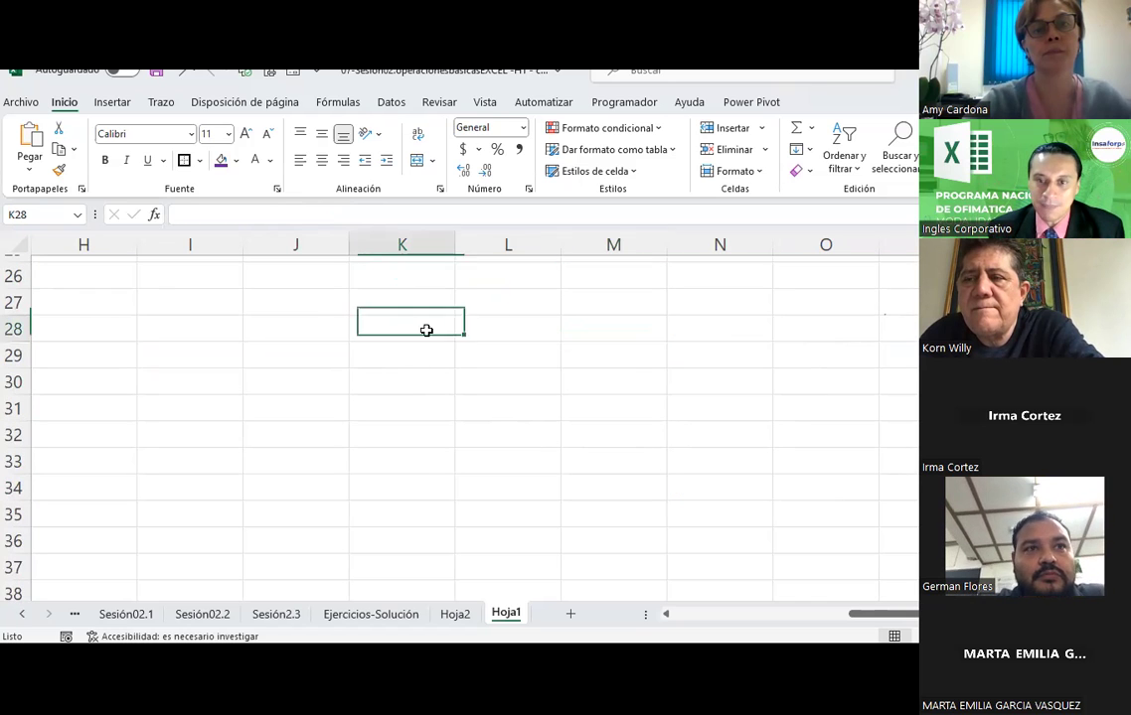
pyautogui.click(202, 161)
pyautogui.click(208, 327)
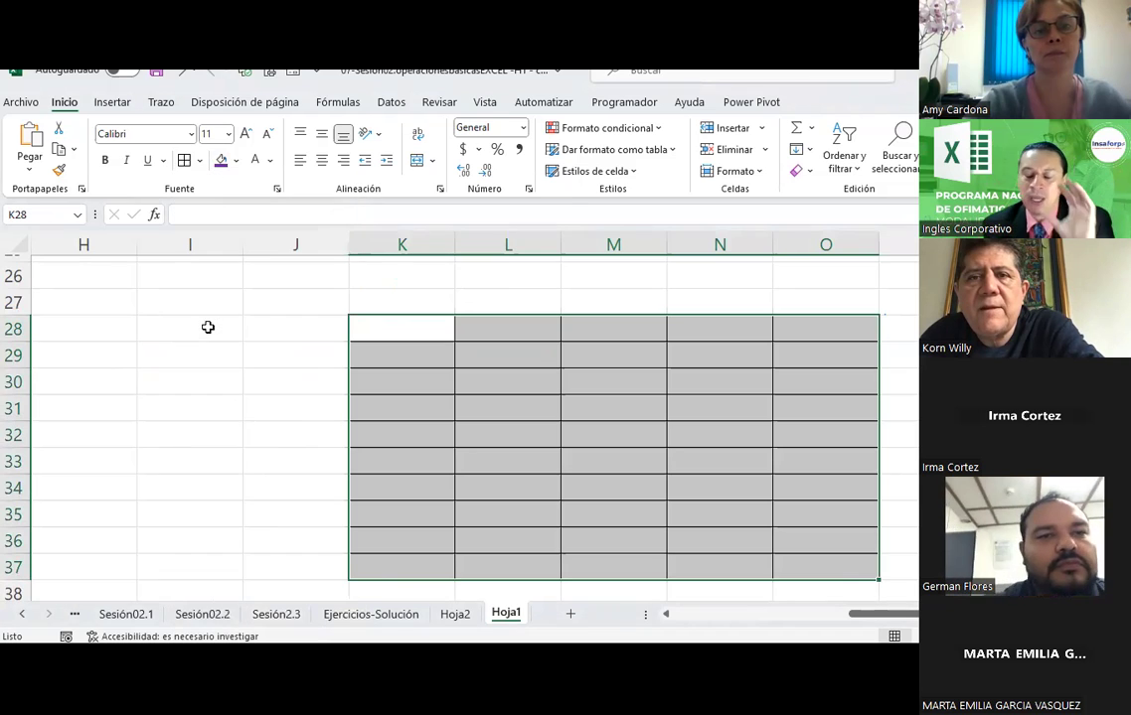
pyautogui.click(460, 449)
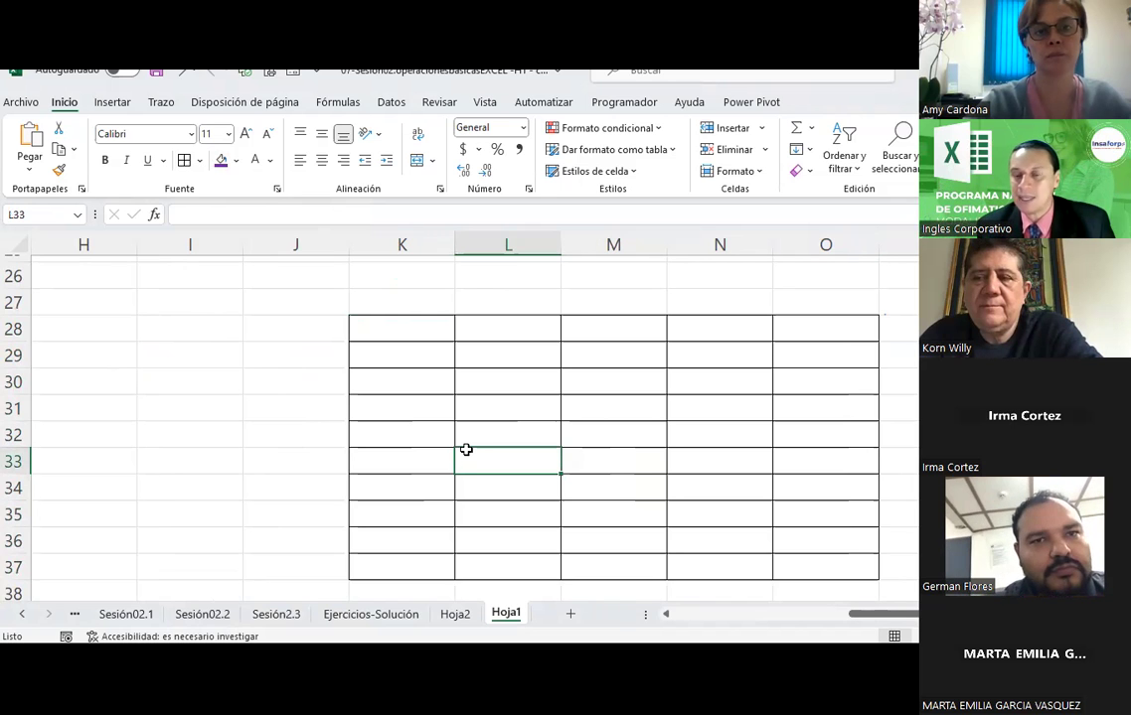
pyautogui.scroll(3, 466, 449)
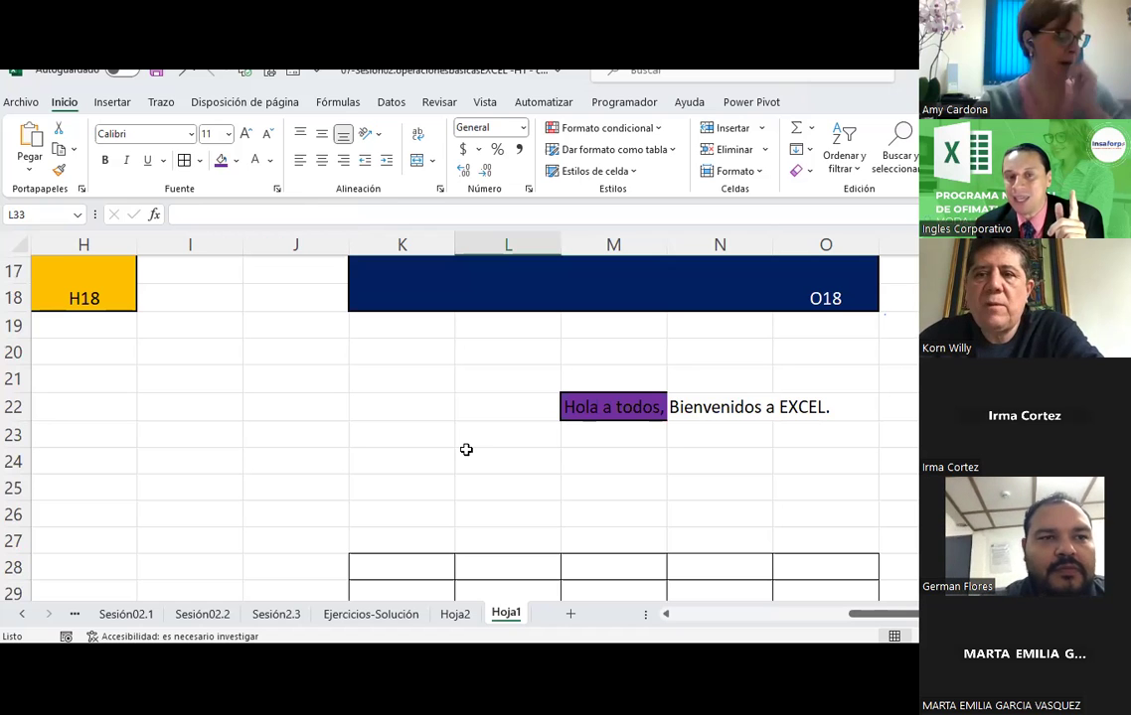
pyautogui.scroll(-1, 466, 449)
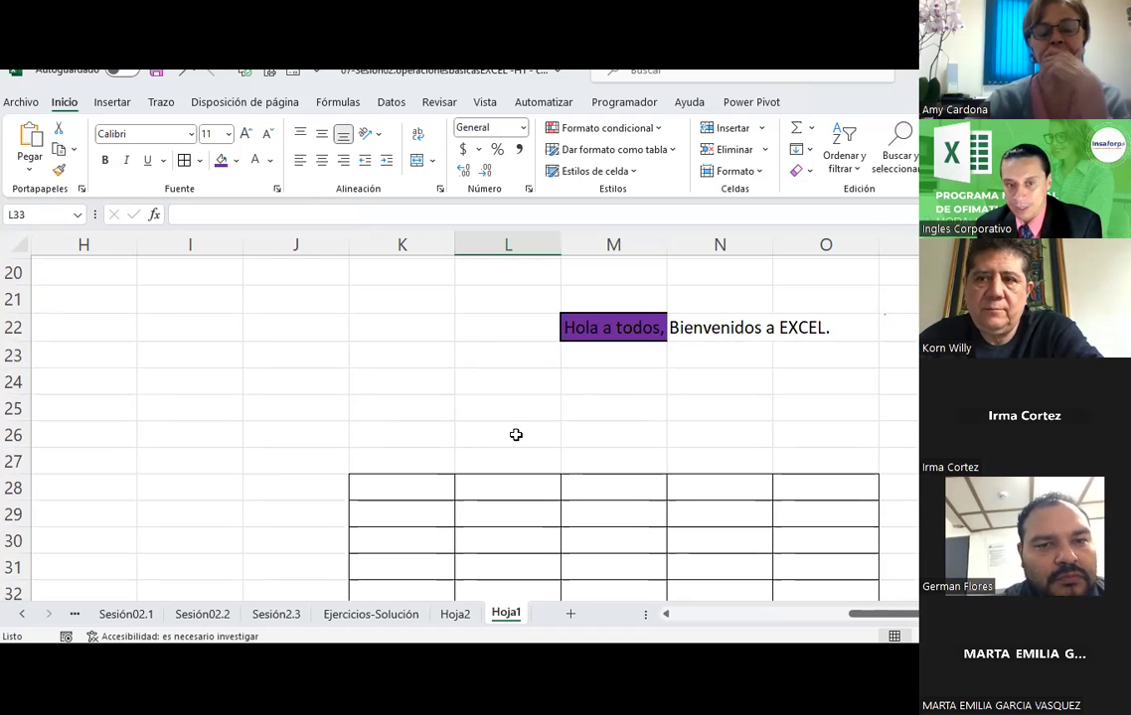
pyautogui.scroll(-1, 517, 434)
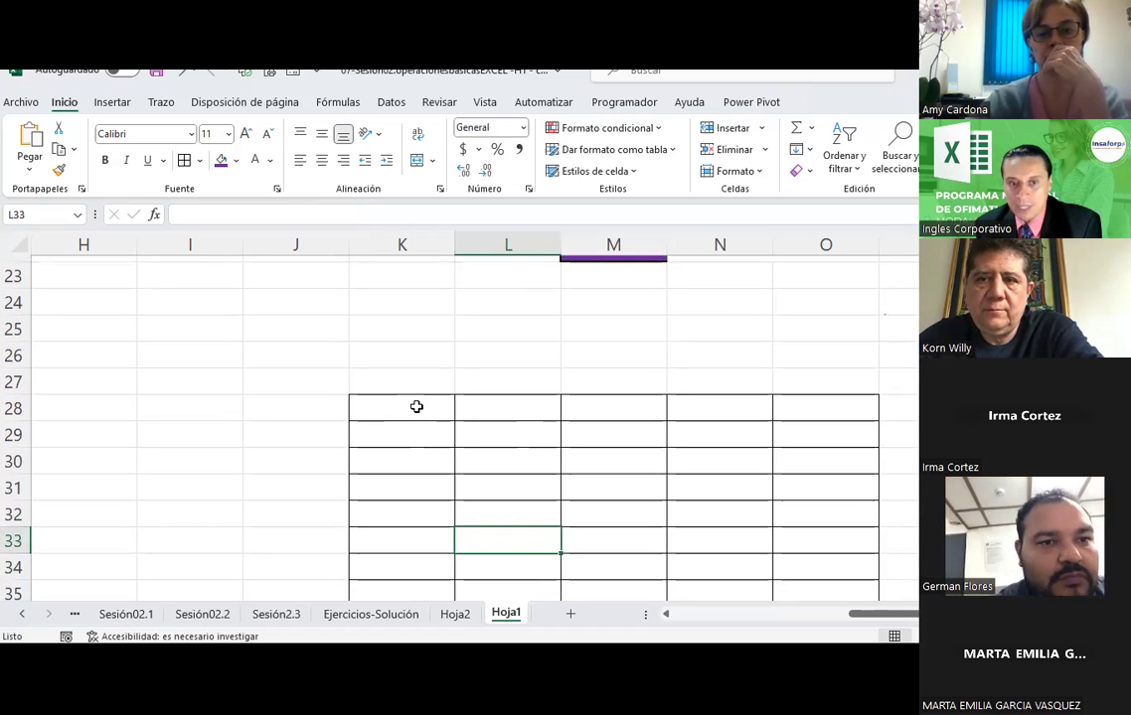
pyautogui.scroll(2, 417, 407)
pyautogui.click(615, 410)
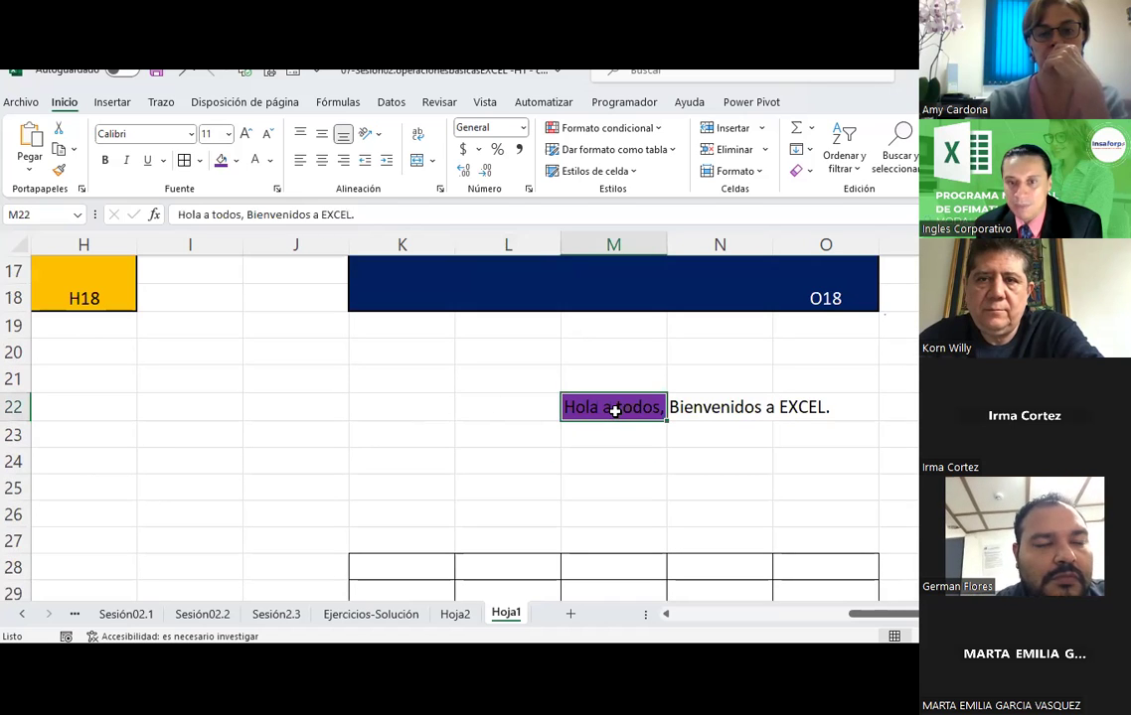
pyautogui.scroll(-1, 615, 411)
pyautogui.scroll(-1, 477, 488)
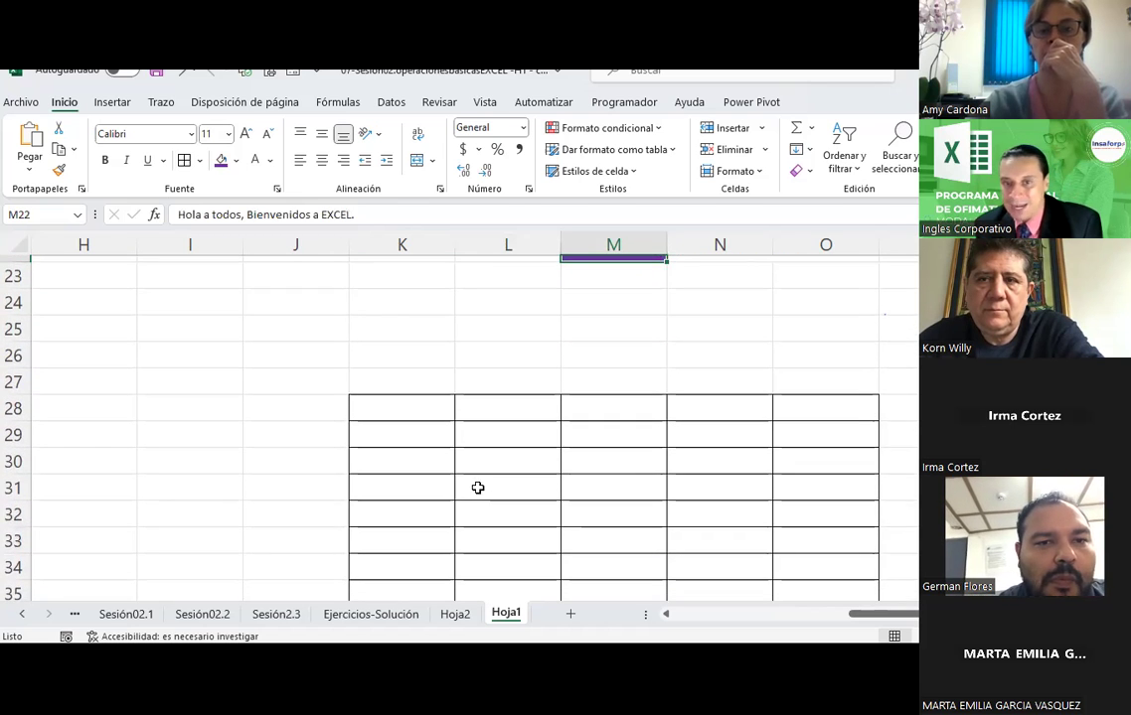
pyautogui.scroll(2, 504, 480)
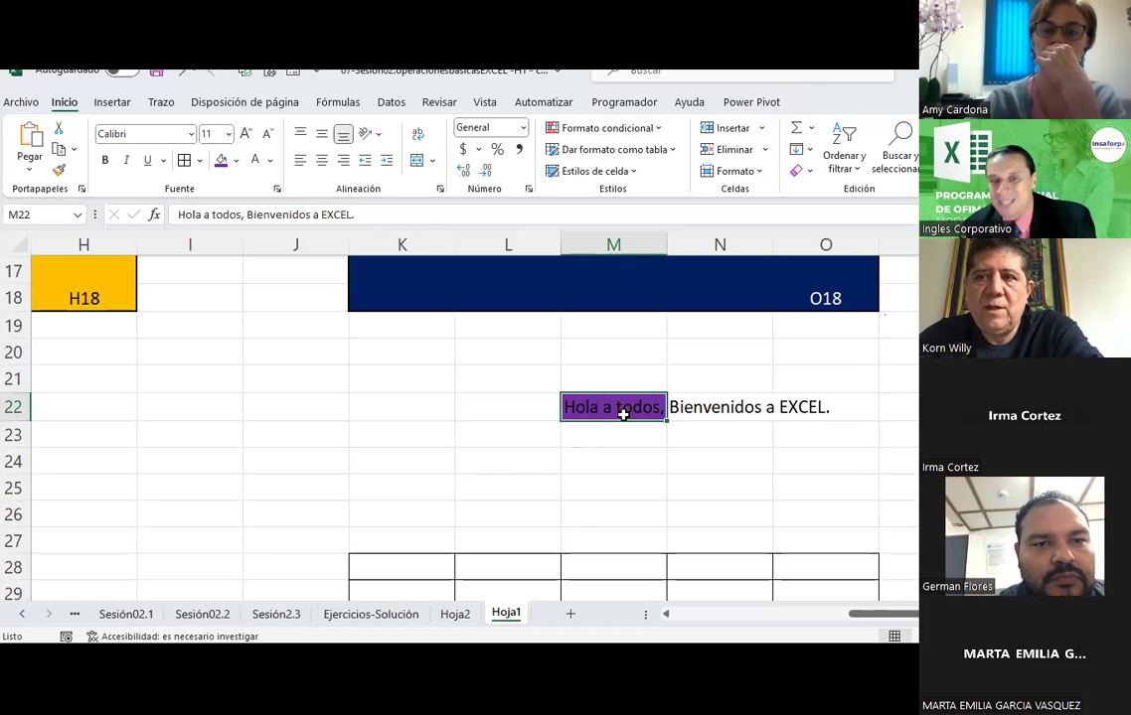
pyautogui.scroll(-2, 623, 414)
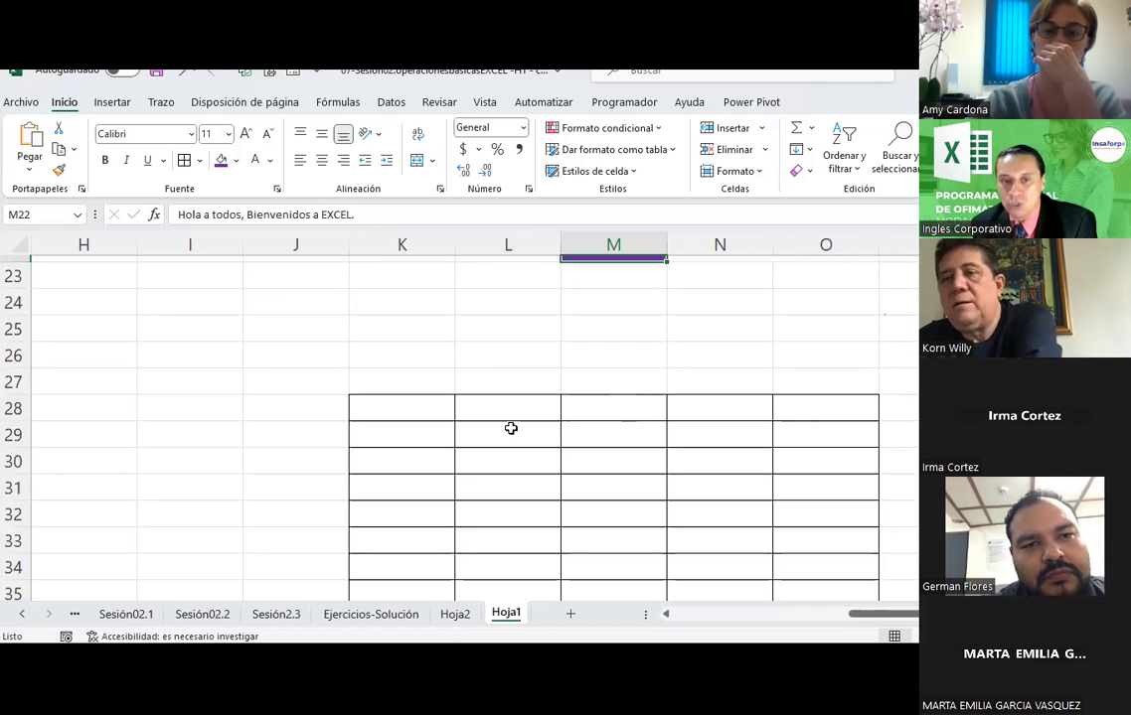
# Merge and centre K28:M28 with Combinar y centrar.
pyautogui.moveTo(436, 409); pyautogui.dragTo(589, 396)
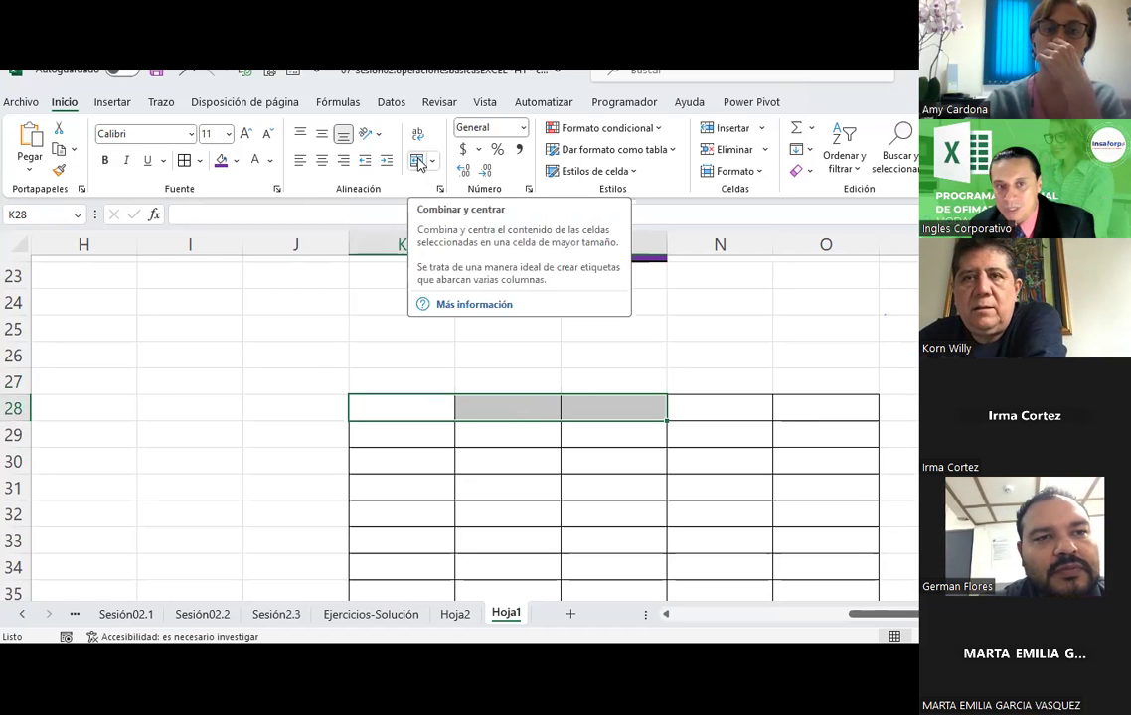
pyautogui.click(430, 162)
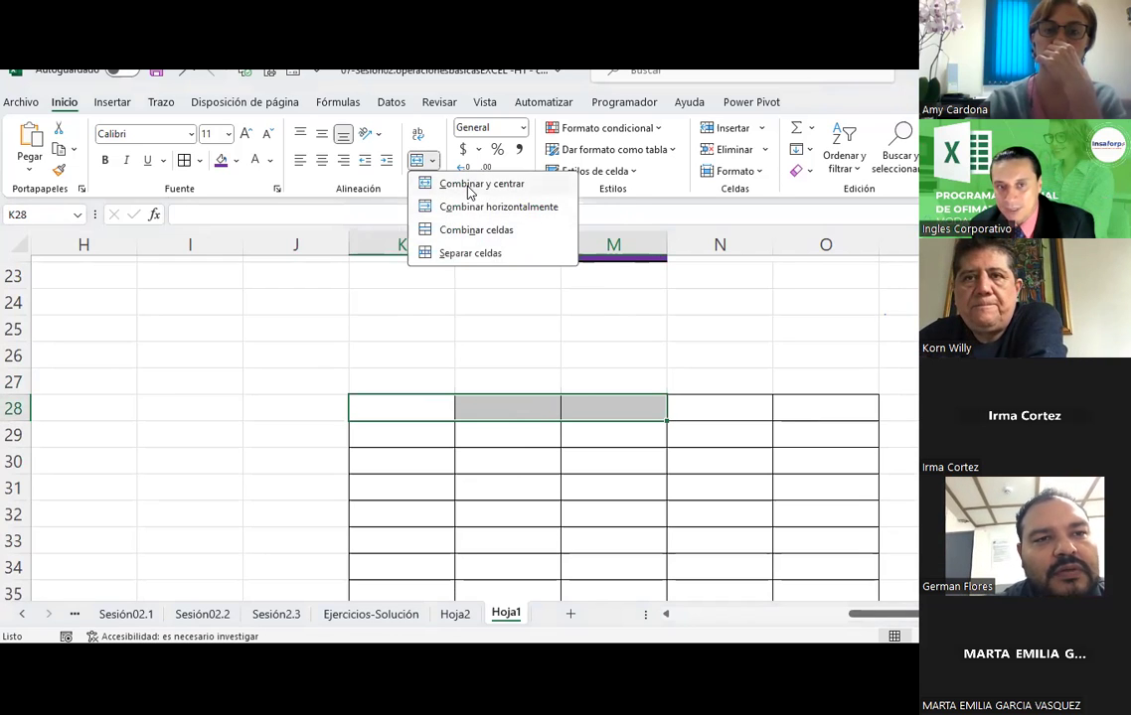
pyautogui.click(469, 192)
pyautogui.click(598, 347)
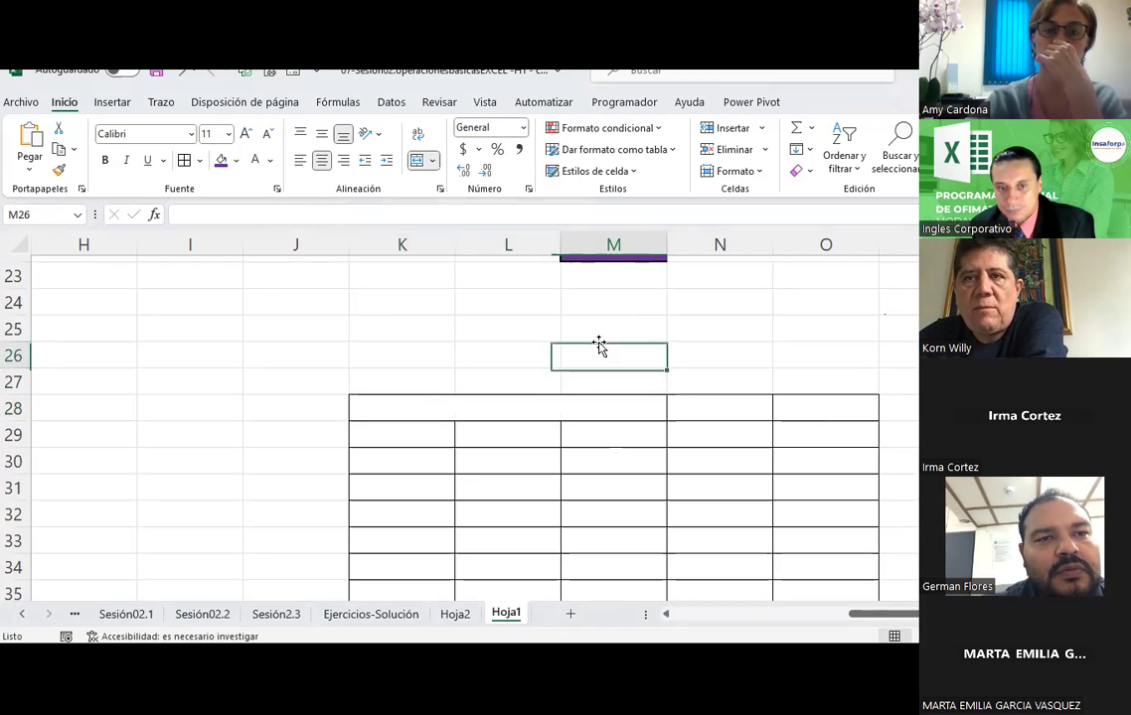
pyautogui.click(527, 408)
# Copy the greeting 'Hola a todos, Bienvenidos a EXCEL.' from M22 into the merged K28.
pyautogui.scroll(2, 542, 467)
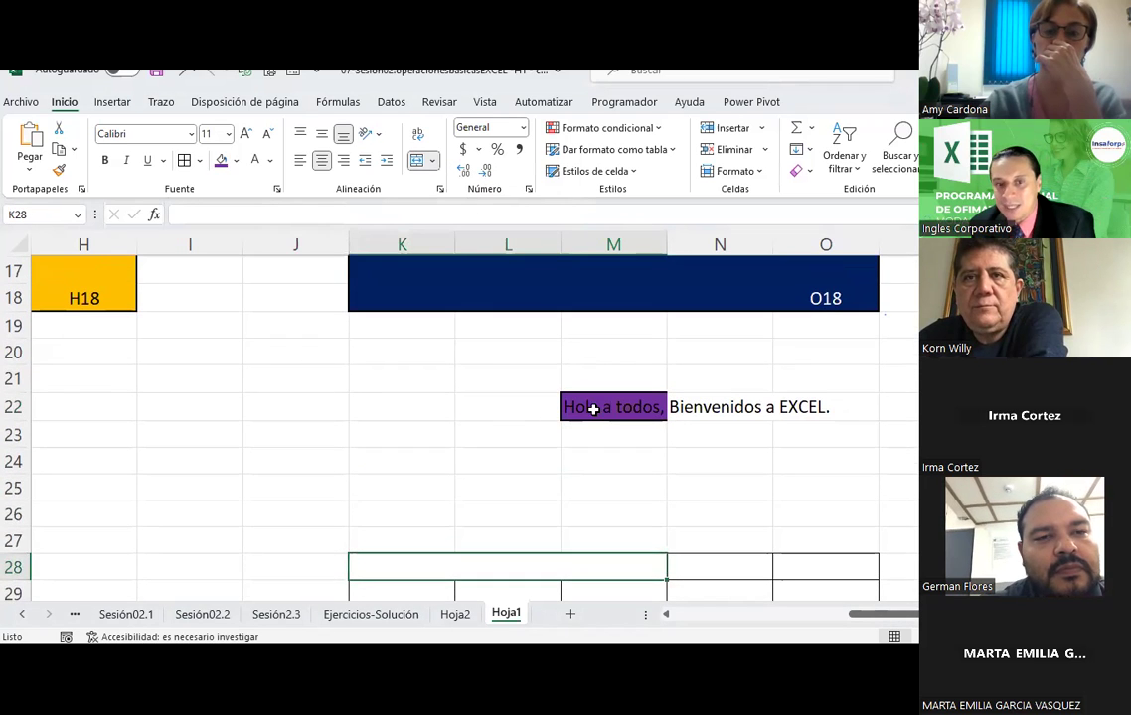
pyautogui.click(580, 405)
pyautogui.tripleClick(385, 214)
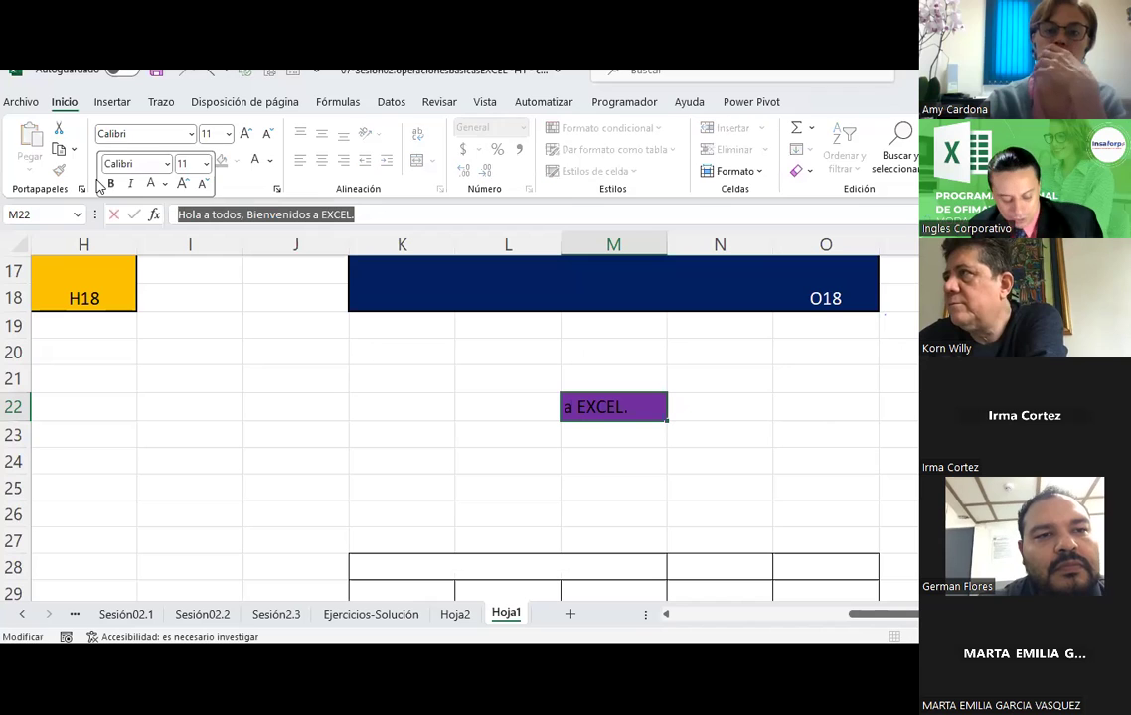
pyautogui.hotkey('ctrl', 'c')
pyautogui.click(502, 481)
pyautogui.click(450, 570)
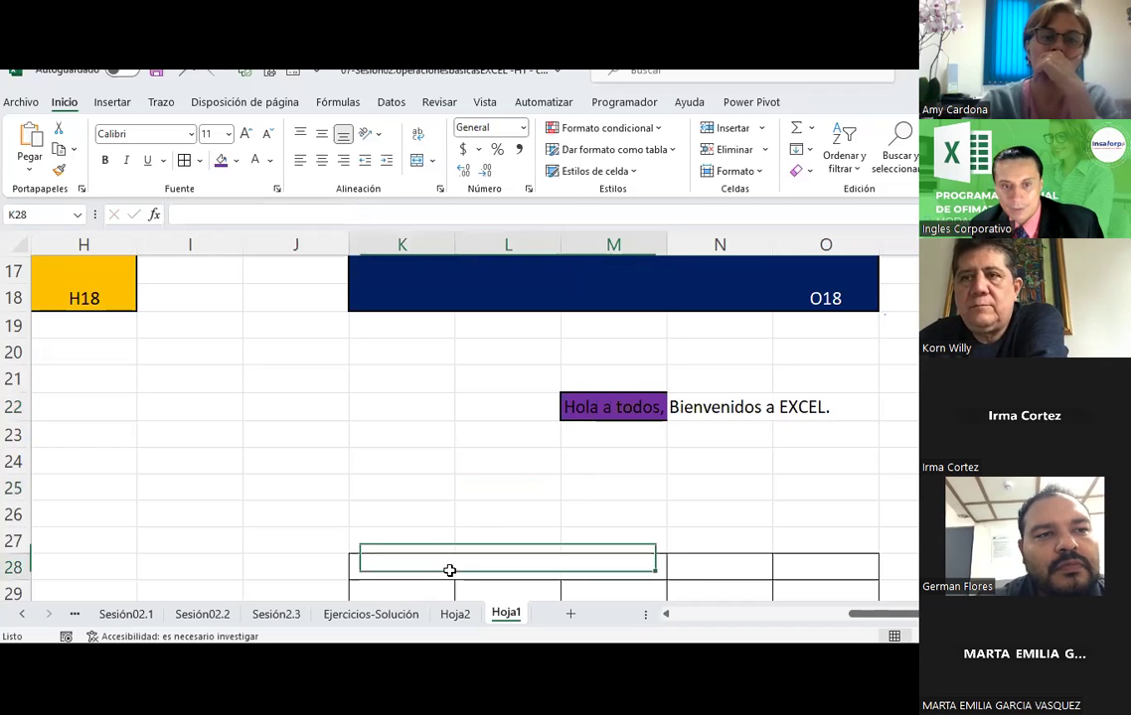
pyautogui.hotkey('ctrl', 'v')
pyautogui.click(456, 509)
pyautogui.scroll(-2, 456, 509)
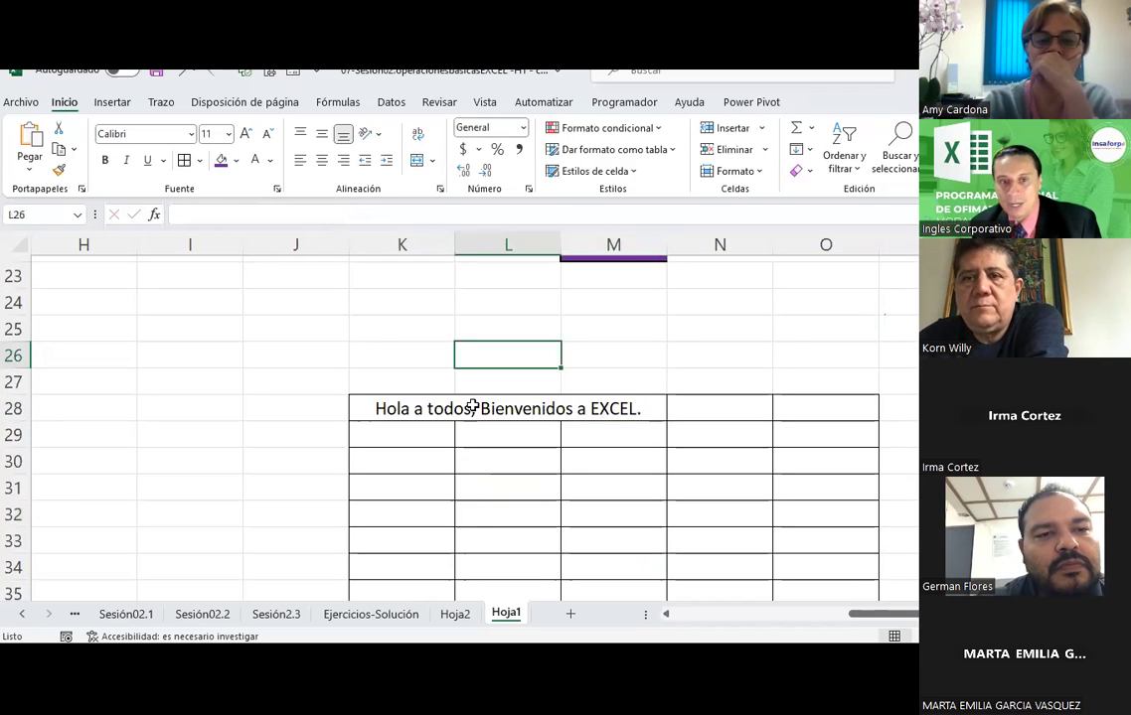
pyautogui.click(469, 405)
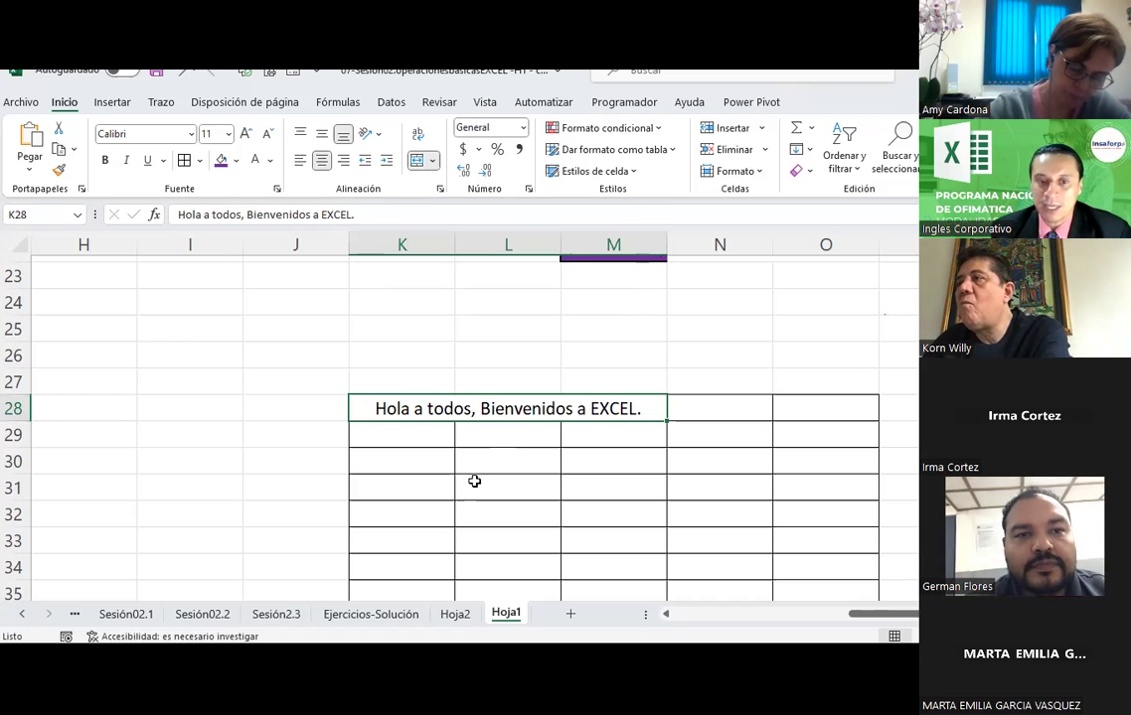
# Enter the headers 'Hora entrada' in K32 and 'Hora de salida' in L32, fixing the typo.
pyautogui.scroll(-1, 467, 477)
pyautogui.click(421, 407)
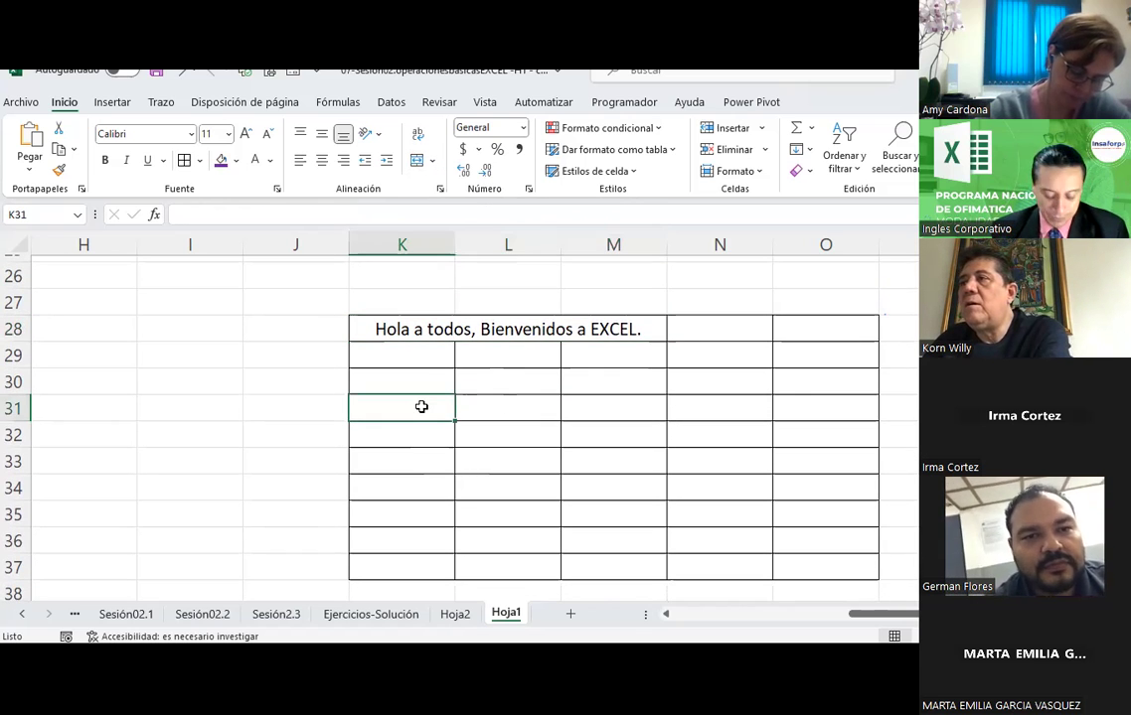
pyautogui.press('Down')
pyautogui.write('Hora ent')
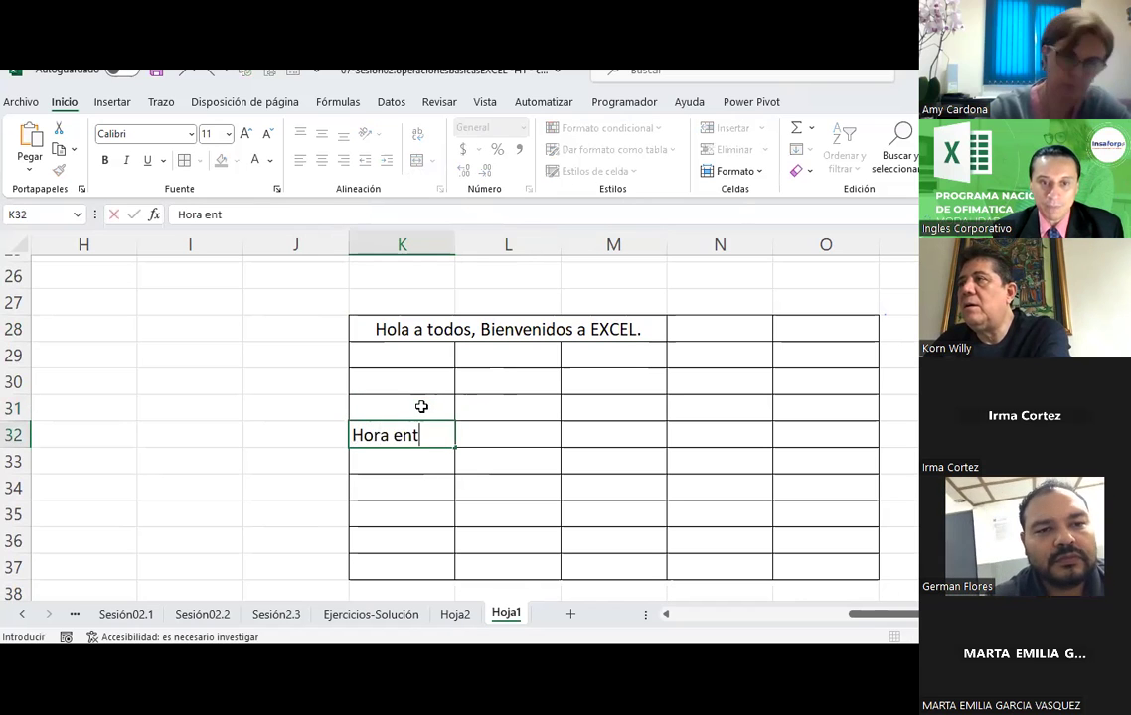
pyautogui.write('rada')
pyautogui.press('Tab')
pyautogui.write('Ho')
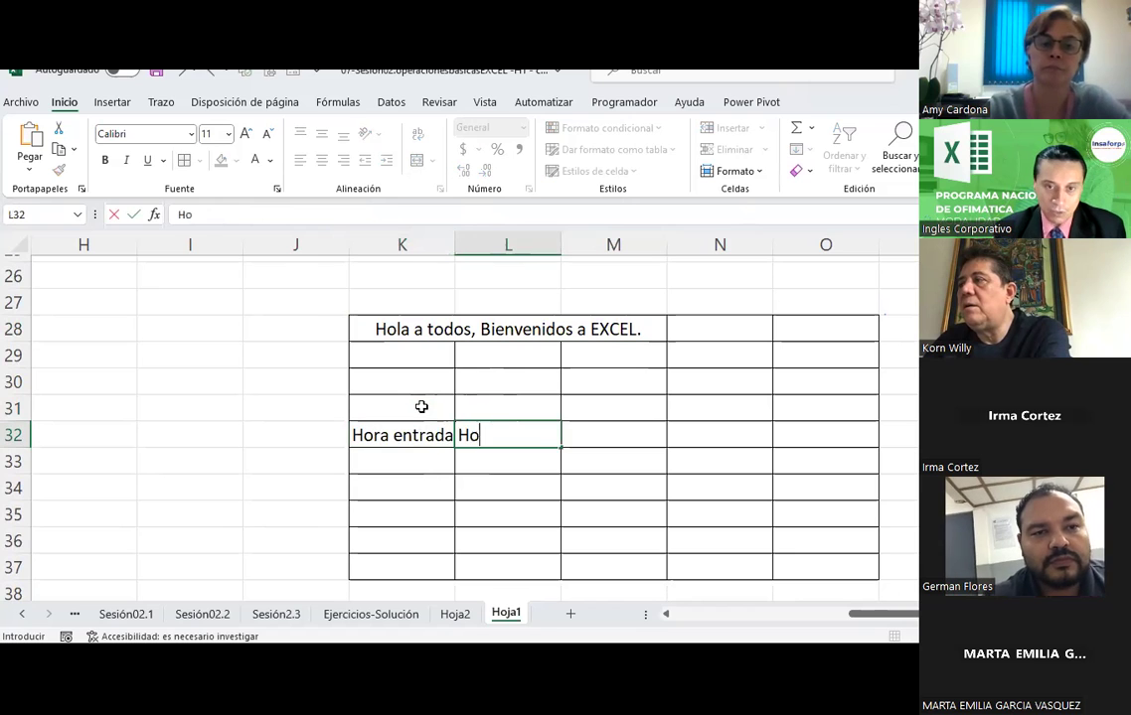
pyautogui.write('ra de salidad')
pyautogui.press('Return')
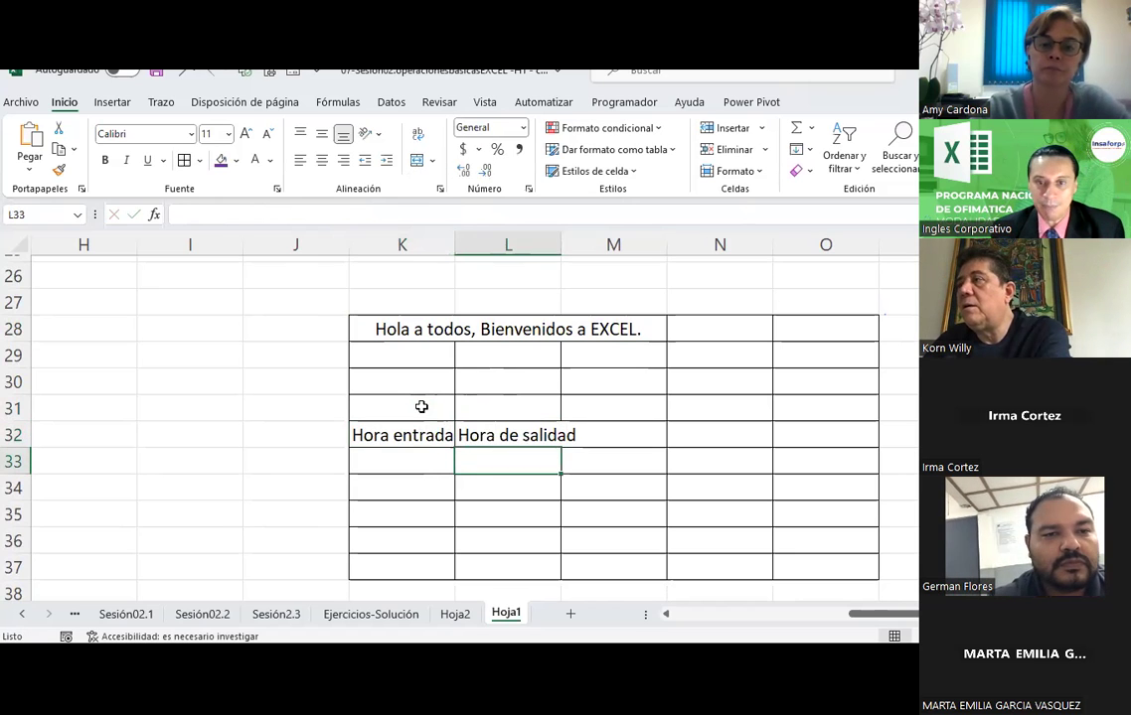
pyautogui.press('Up')
pyautogui.click(266, 215)
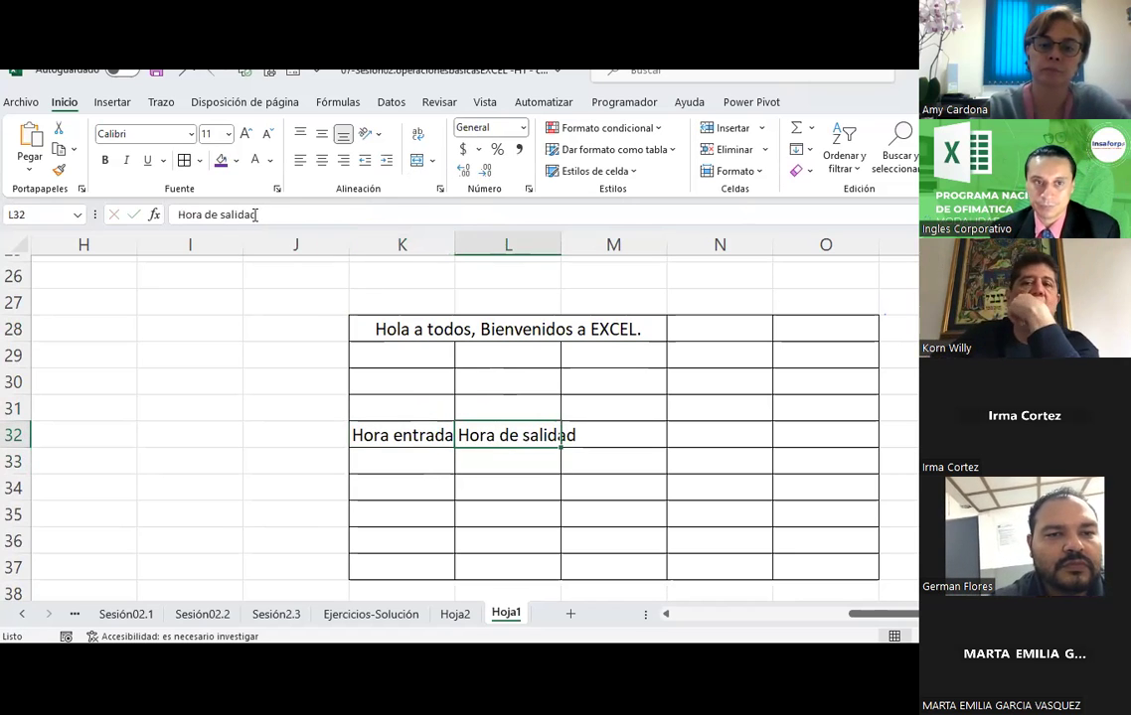
pyautogui.press('BackSpace')
pyautogui.click(512, 508)
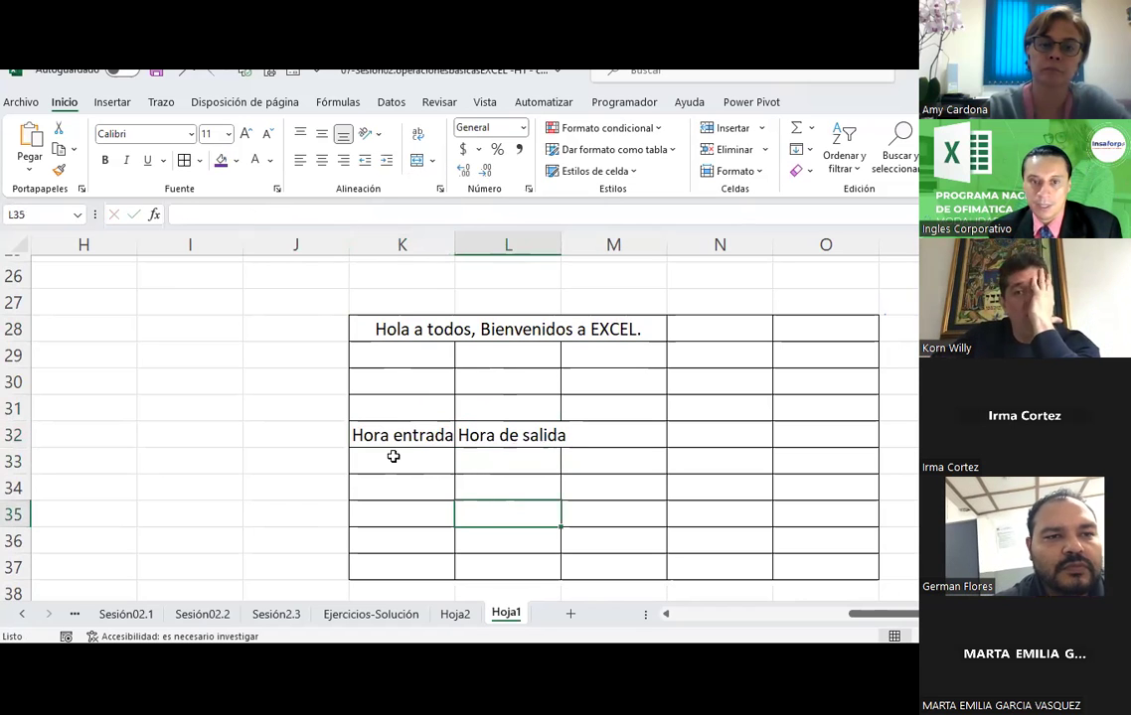
# Enter the times 7:00 in K33 and 16:00 in L33.
pyautogui.click(394, 456)
pyautogui.write('7:00')
pyautogui.press('Return')
pyautogui.press('Right')
pyautogui.press('Up')
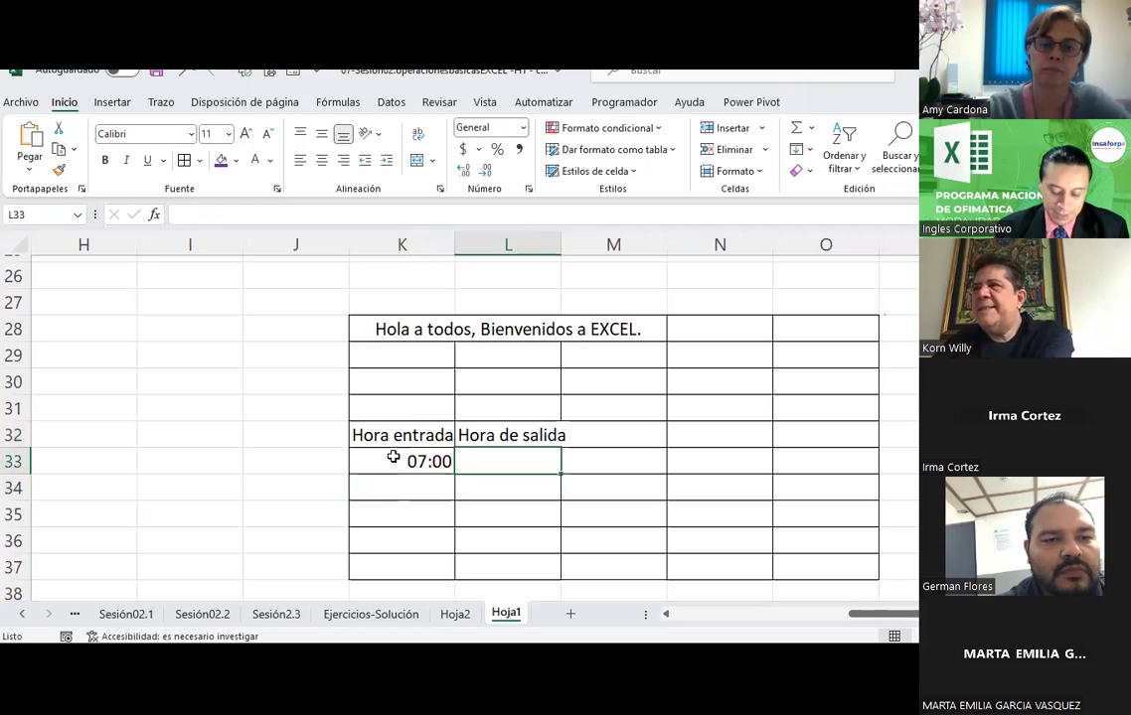
pyautogui.write('16:00')
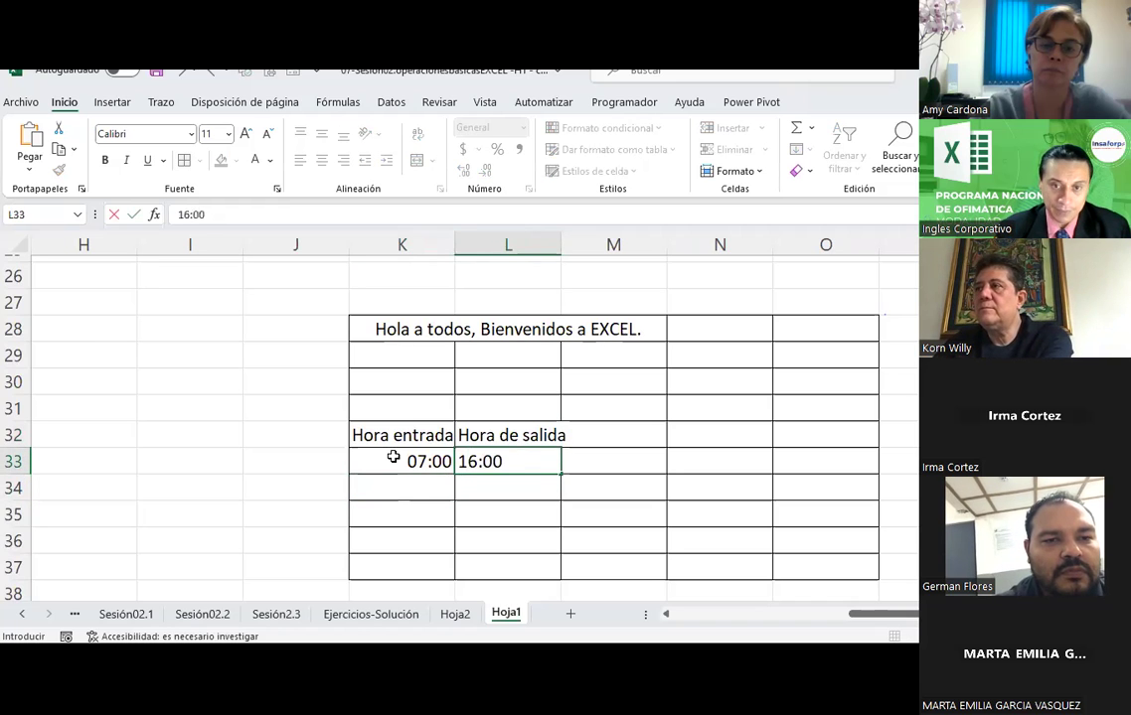
pyautogui.press('Return')
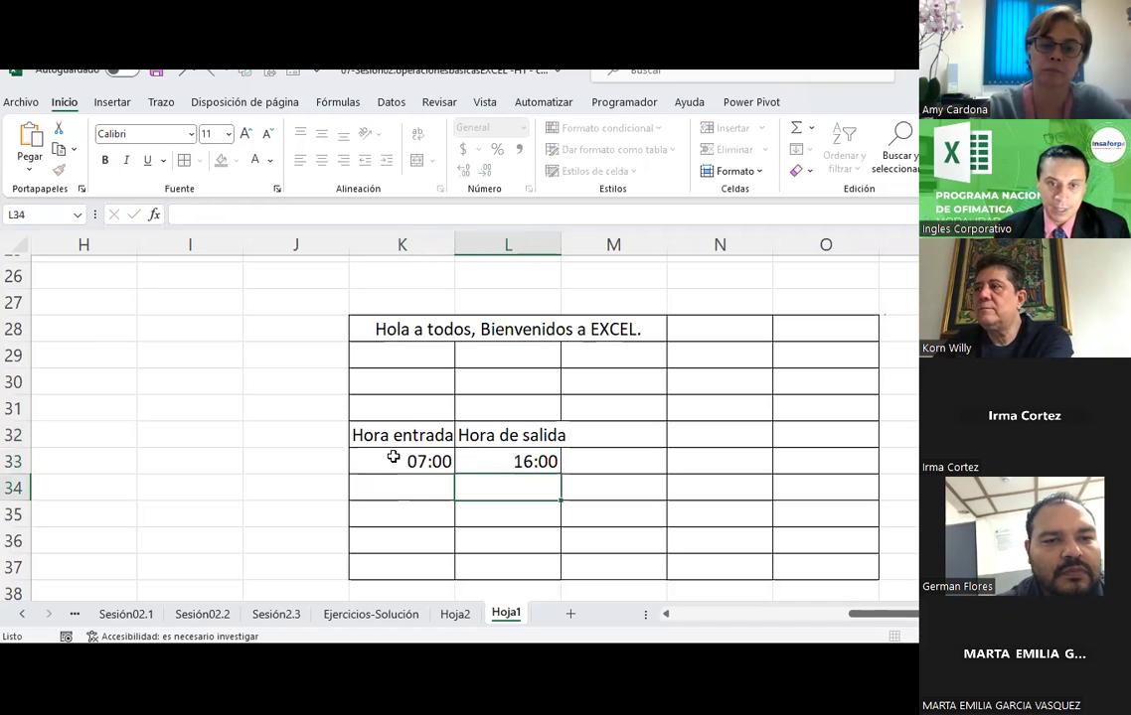
# Centre the headers and times in K32:L33 and widen columns K and L to fit.
pyautogui.moveTo(366, 438); pyautogui.dragTo(517, 462)
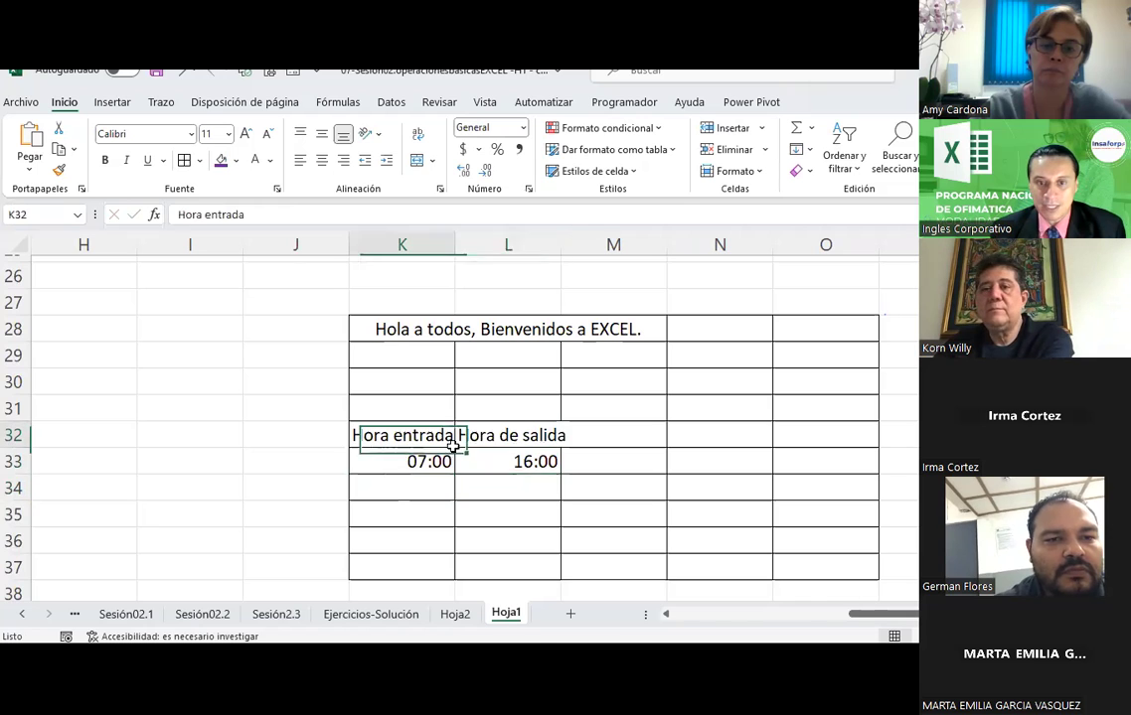
pyautogui.click(321, 162)
pyautogui.moveTo(557, 236); pyautogui.dragTo(576, 239)
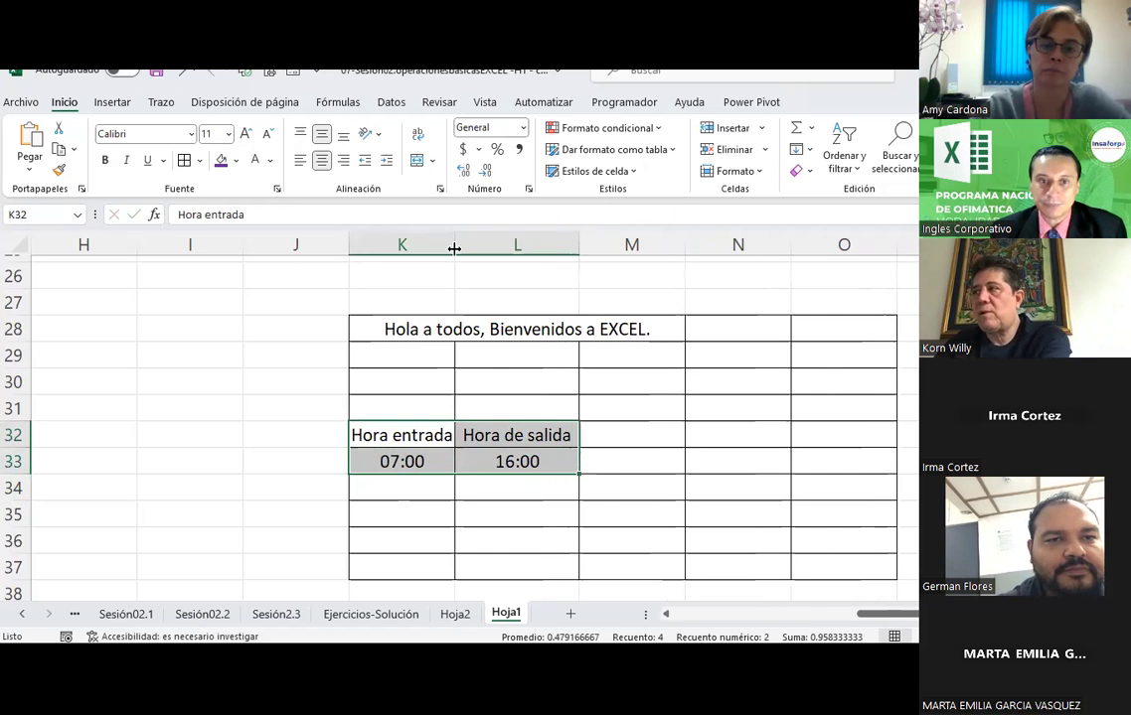
pyautogui.moveTo(456, 245)
pyautogui.mouseDown()
pyautogui.moveTo(489, 245)
pyautogui.moveTo(461, 244)
pyautogui.mouseUp()
pyautogui.click(487, 491)
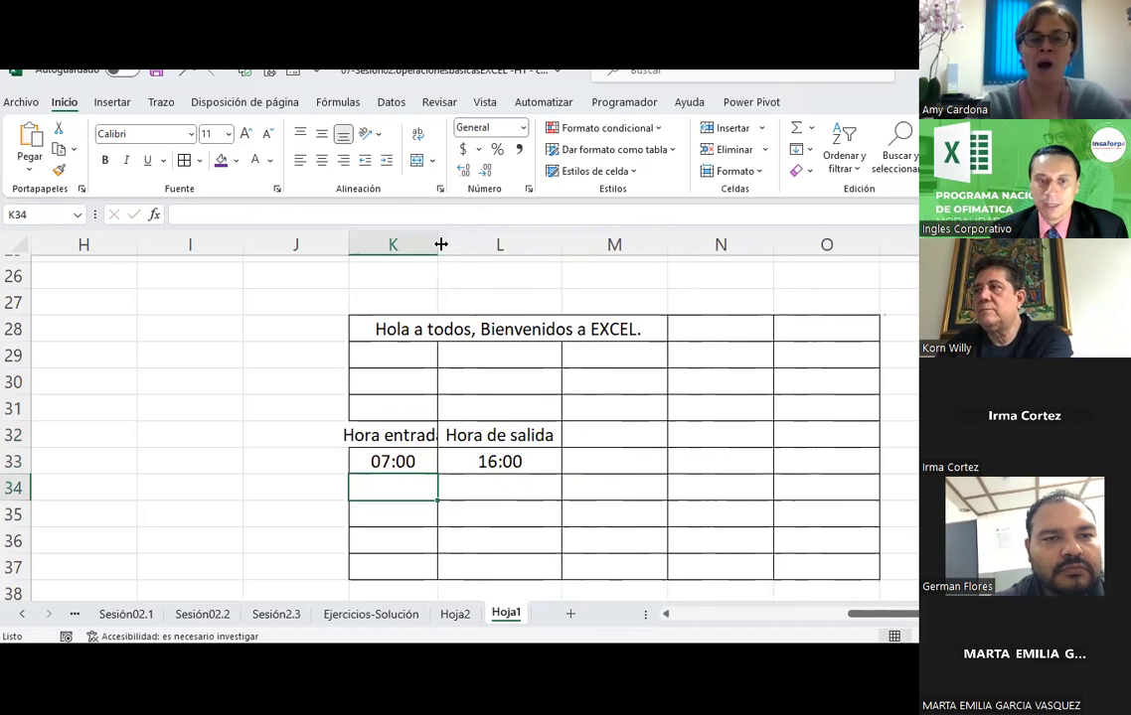
# Merge and centre K31:L31 and enter the employee's full name in it.
pyautogui.moveTo(441, 400); pyautogui.dragTo(503, 400)
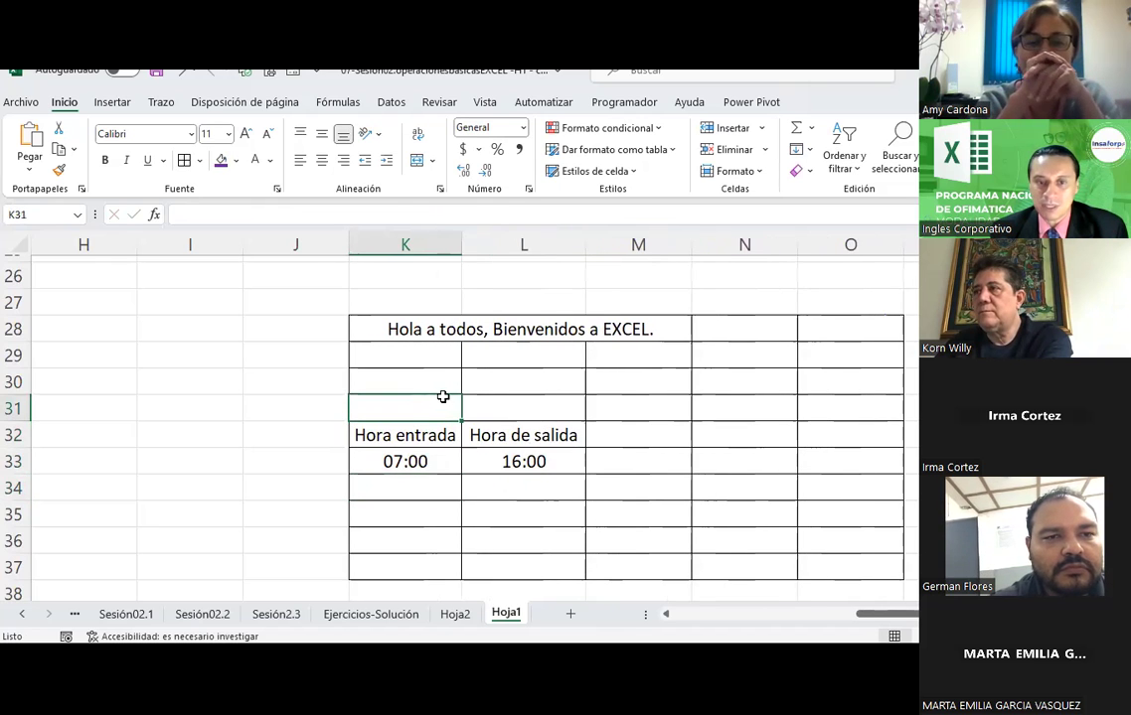
pyautogui.click(418, 162)
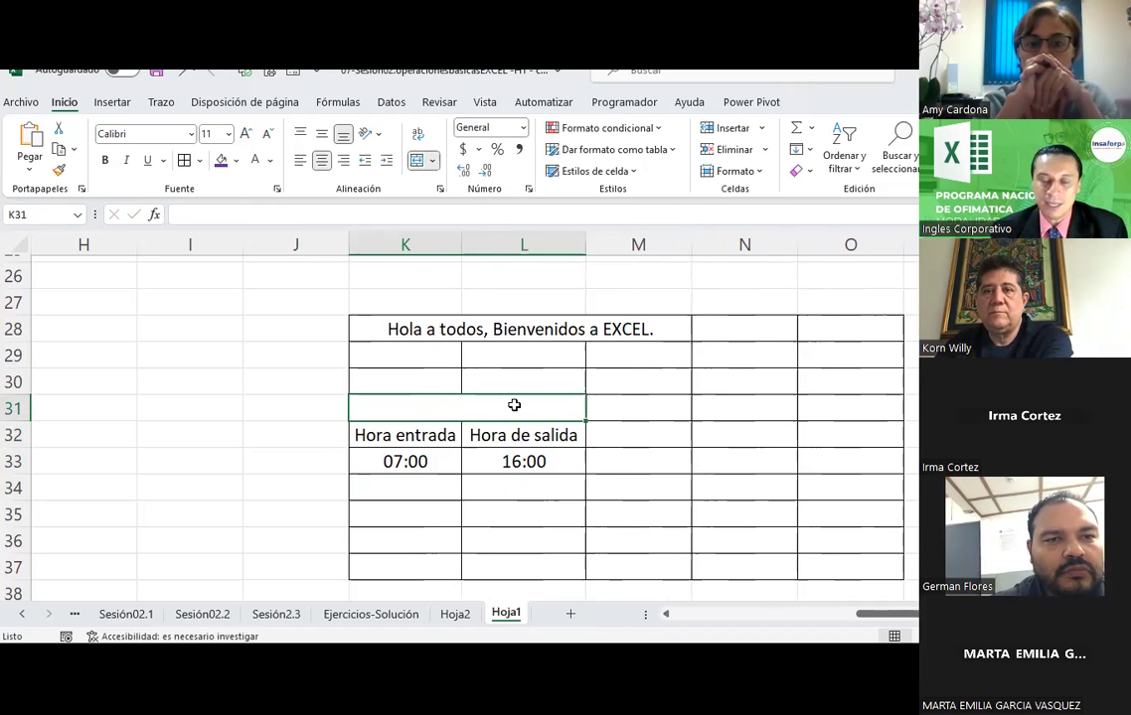
pyautogui.write('Miguel G')
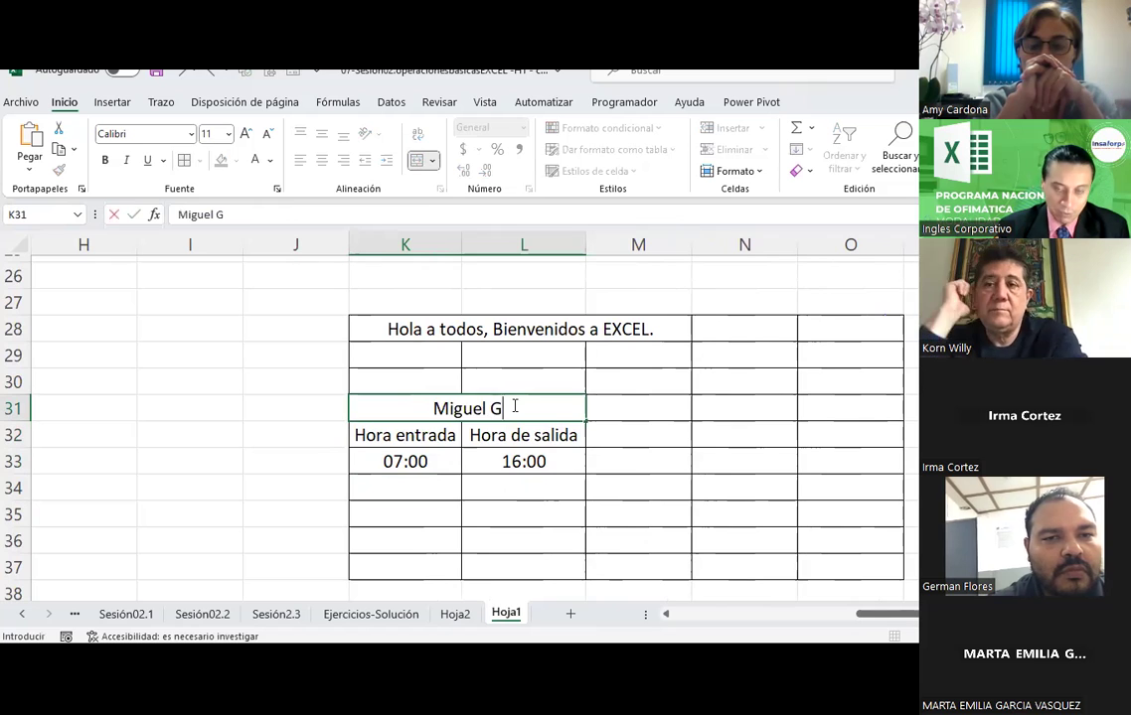
pyautogui.write('uardado')
pyautogui.press('Return')
# Give the K31:L33 block a thick border.
pyautogui.moveTo(516, 407); pyautogui.dragTo(511, 469)
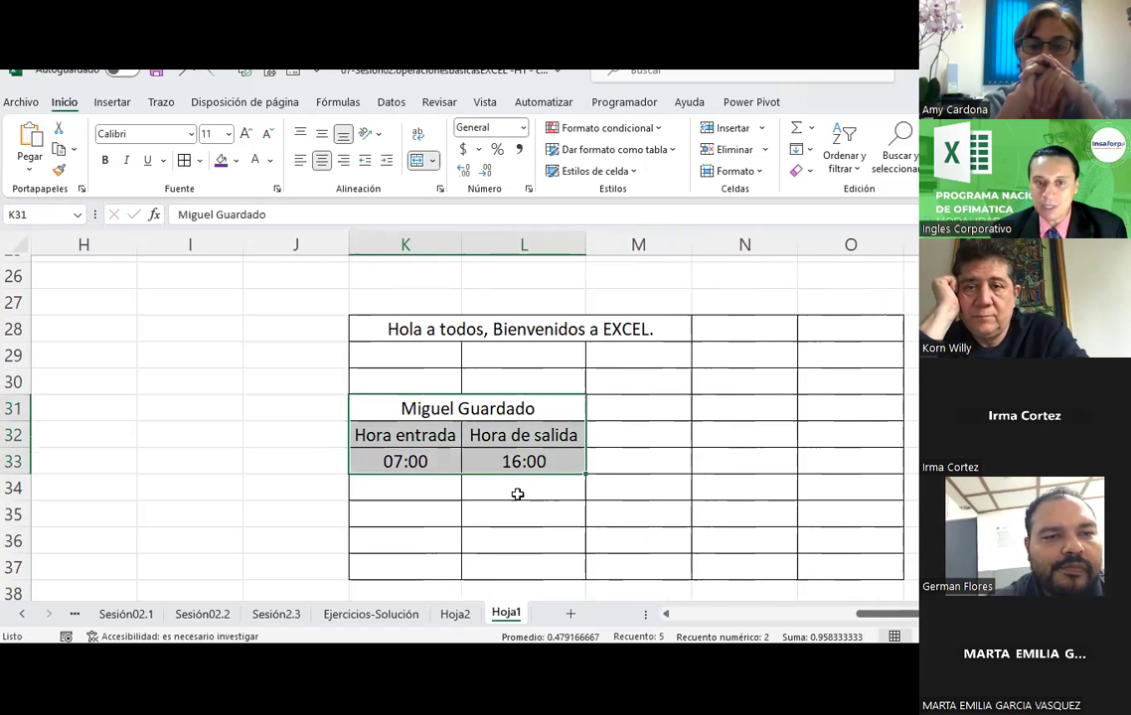
pyautogui.click(202, 167)
pyautogui.click(272, 432)
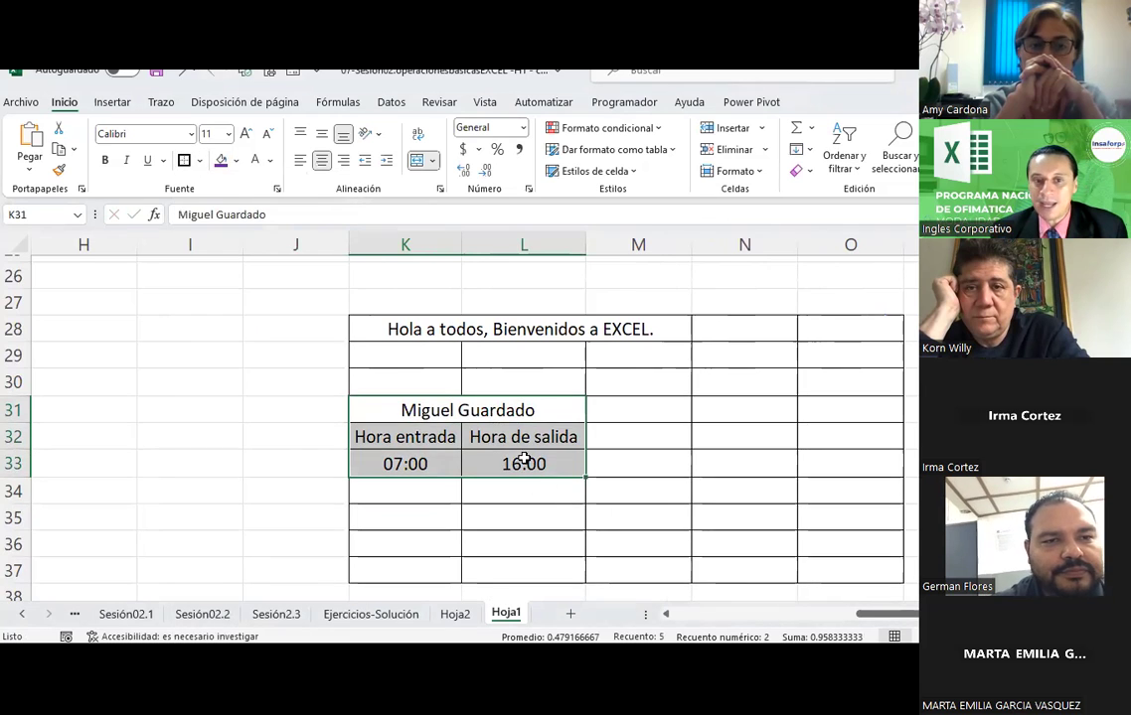
pyautogui.click(459, 534)
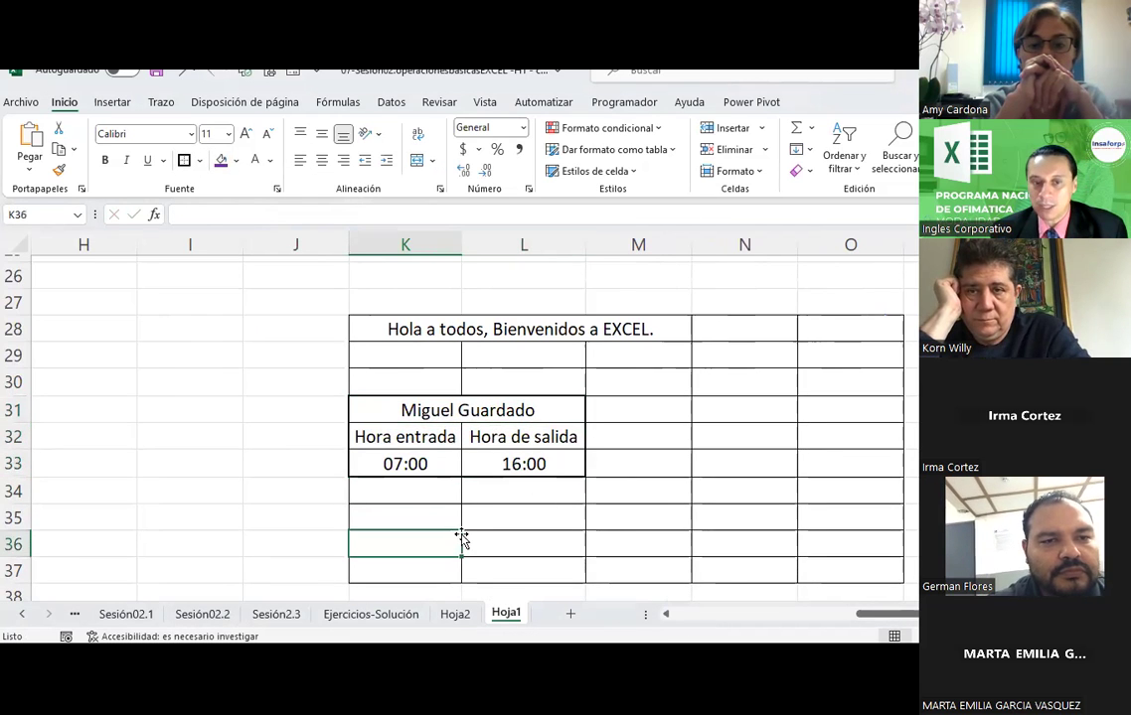
pyautogui.click(434, 415)
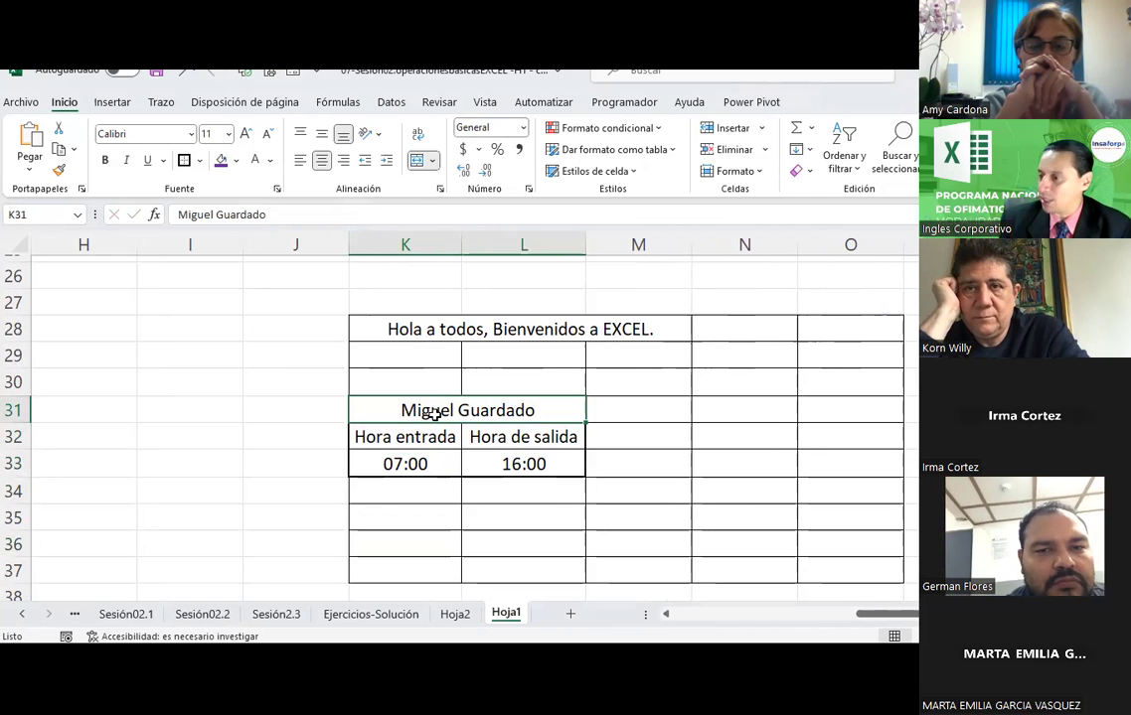
pyautogui.click(728, 483)
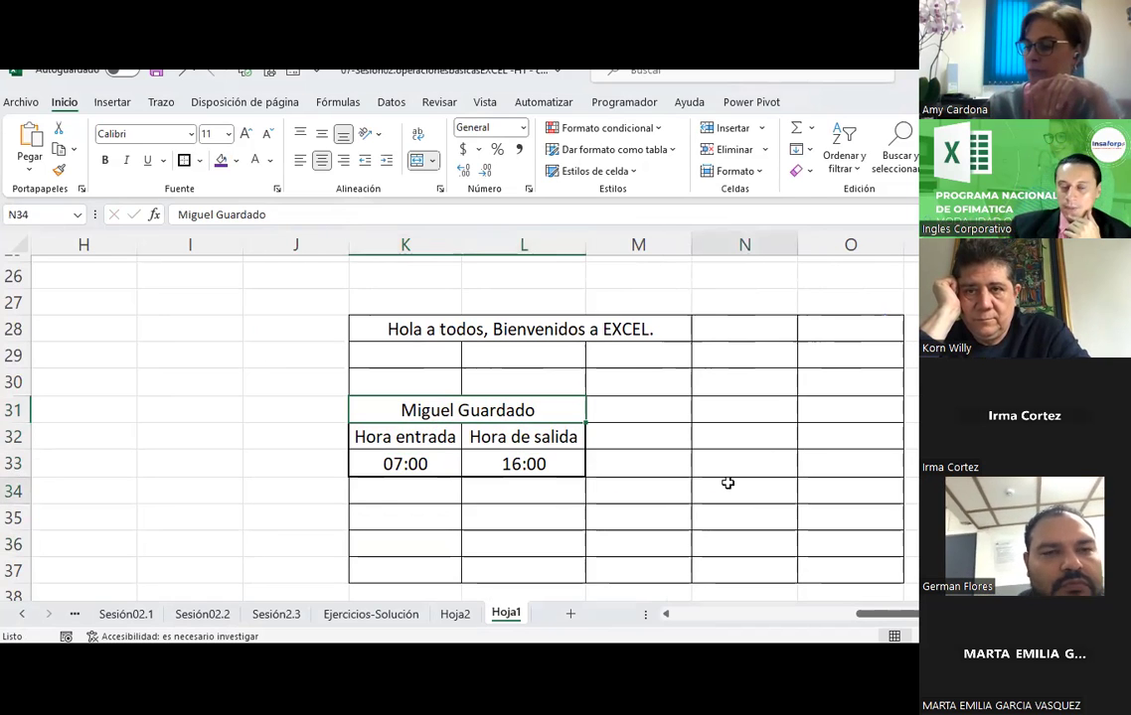
pyautogui.scroll(1, 599, 357)
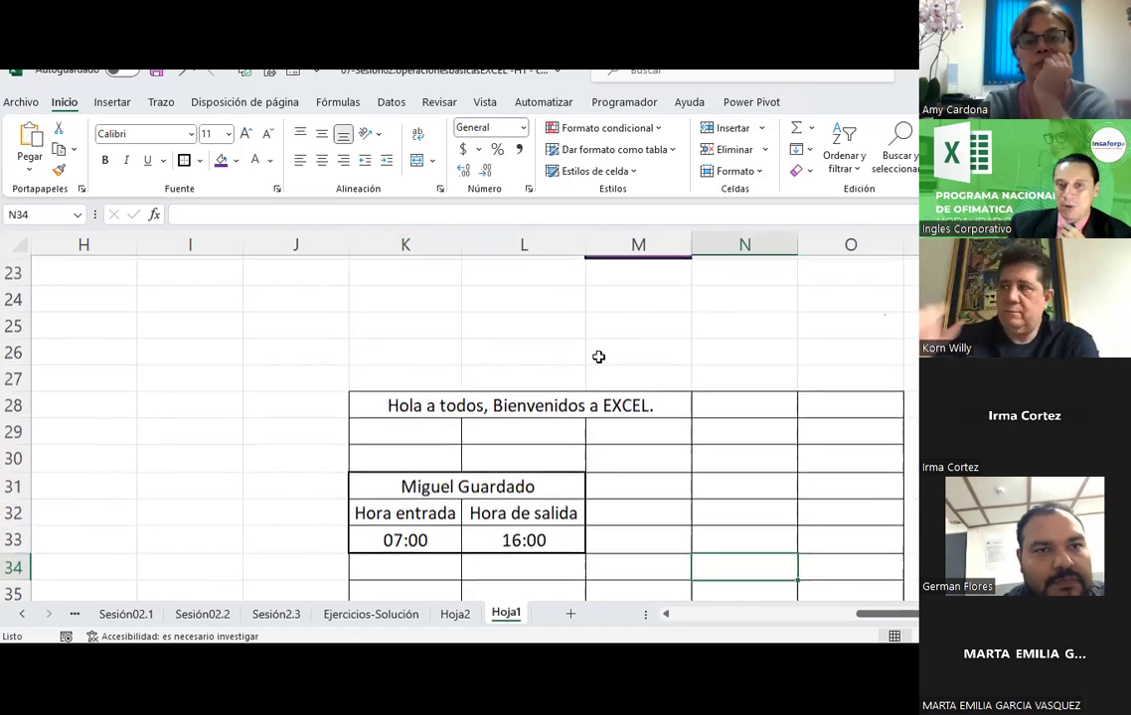
pyautogui.scroll(2, 598, 357)
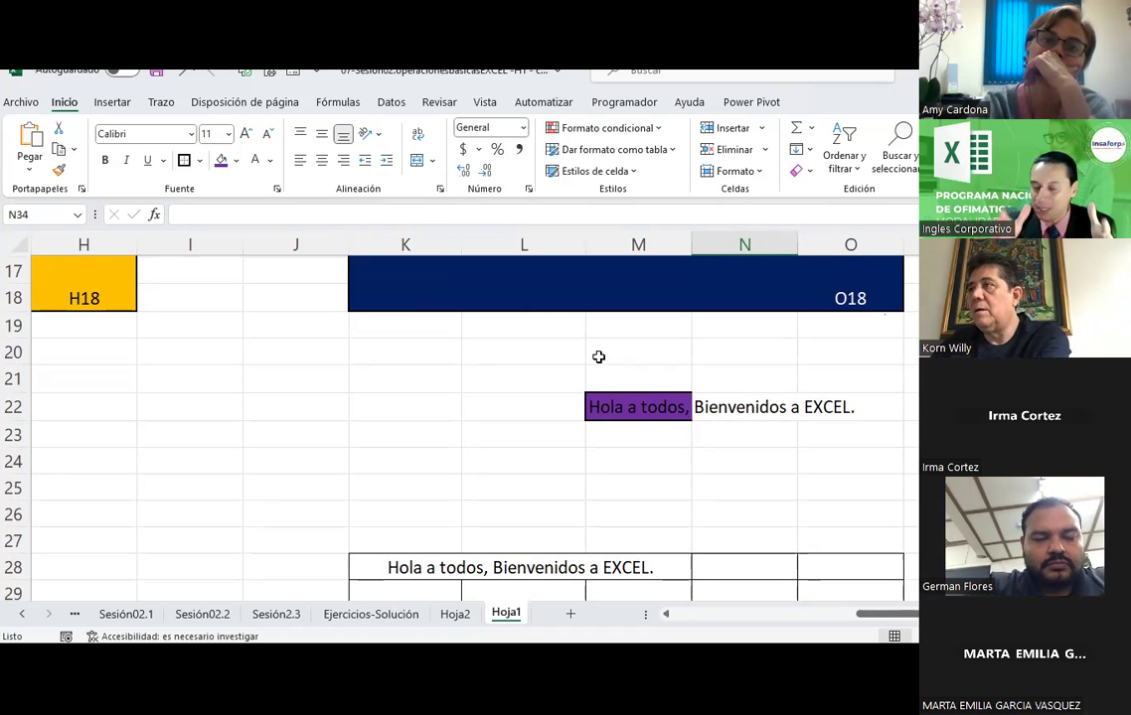
pyautogui.scroll(-3, 598, 357)
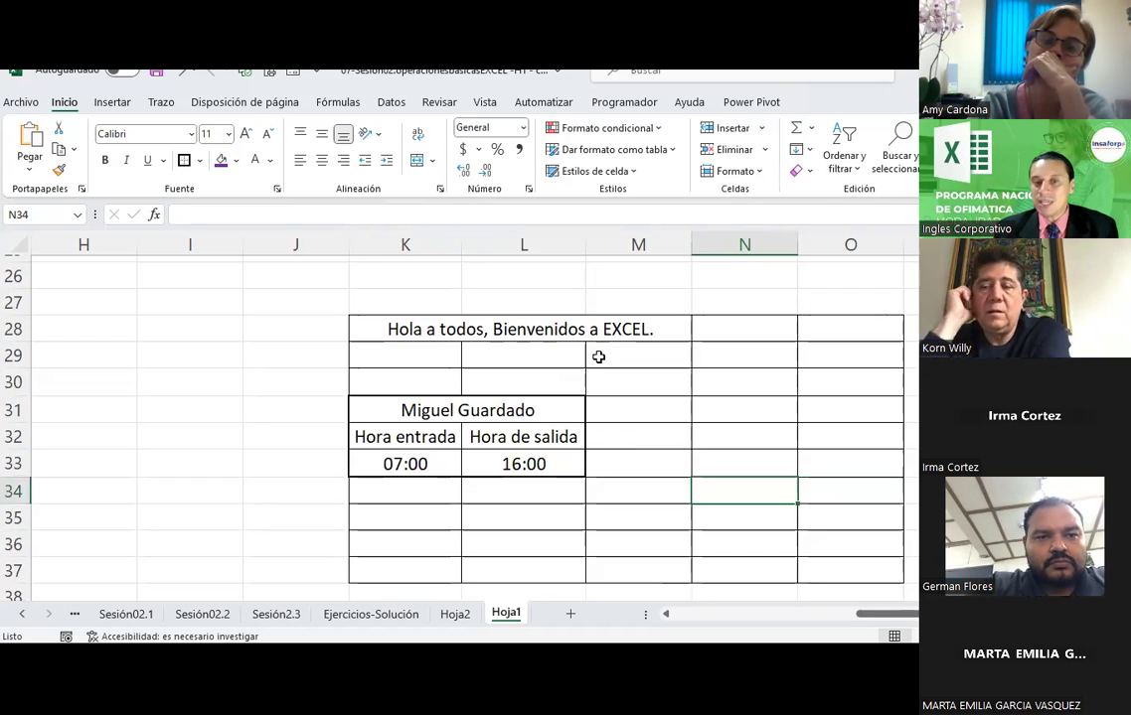
pyautogui.scroll(1, 598, 356)
pyautogui.scroll(2, 598, 357)
pyautogui.click(642, 478)
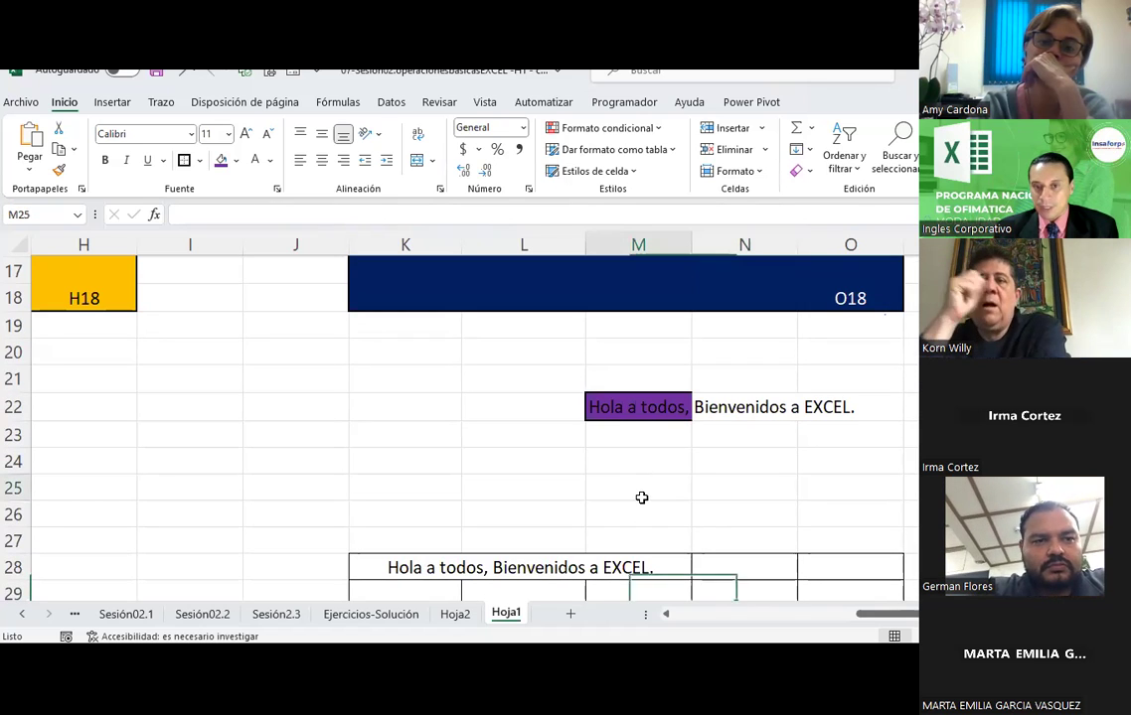
pyautogui.click(642, 410)
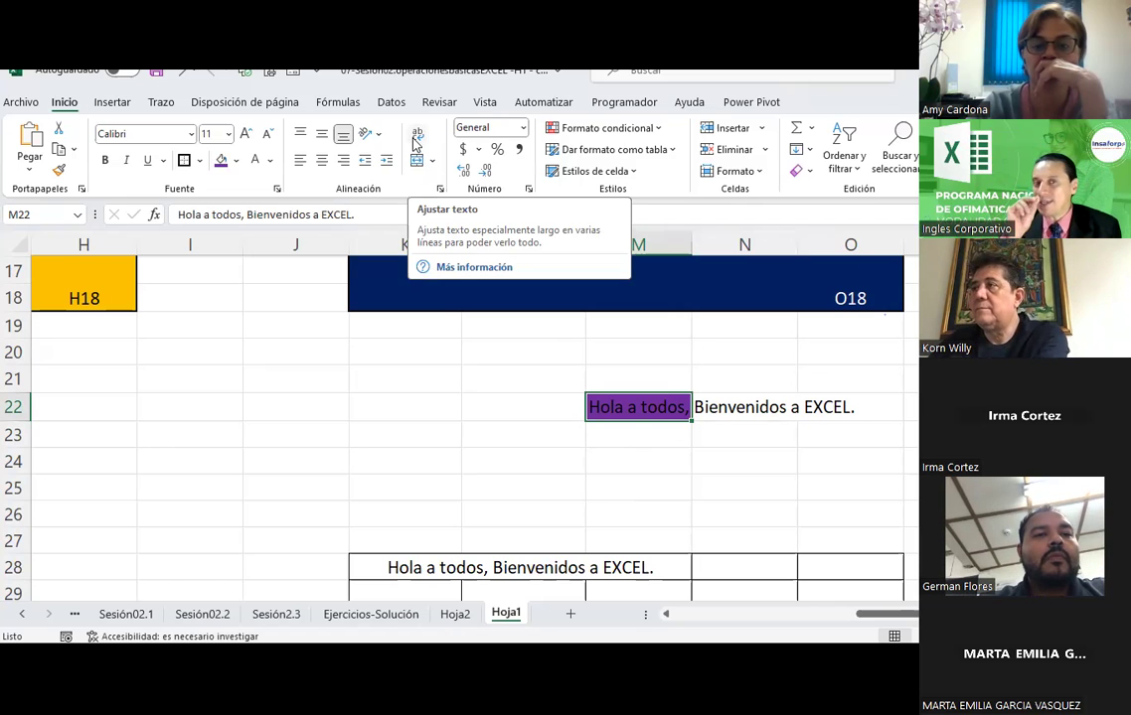
# Turn on Ajustar texto for M22 and centre its text horizontally and vertically.
pyautogui.click(417, 139)
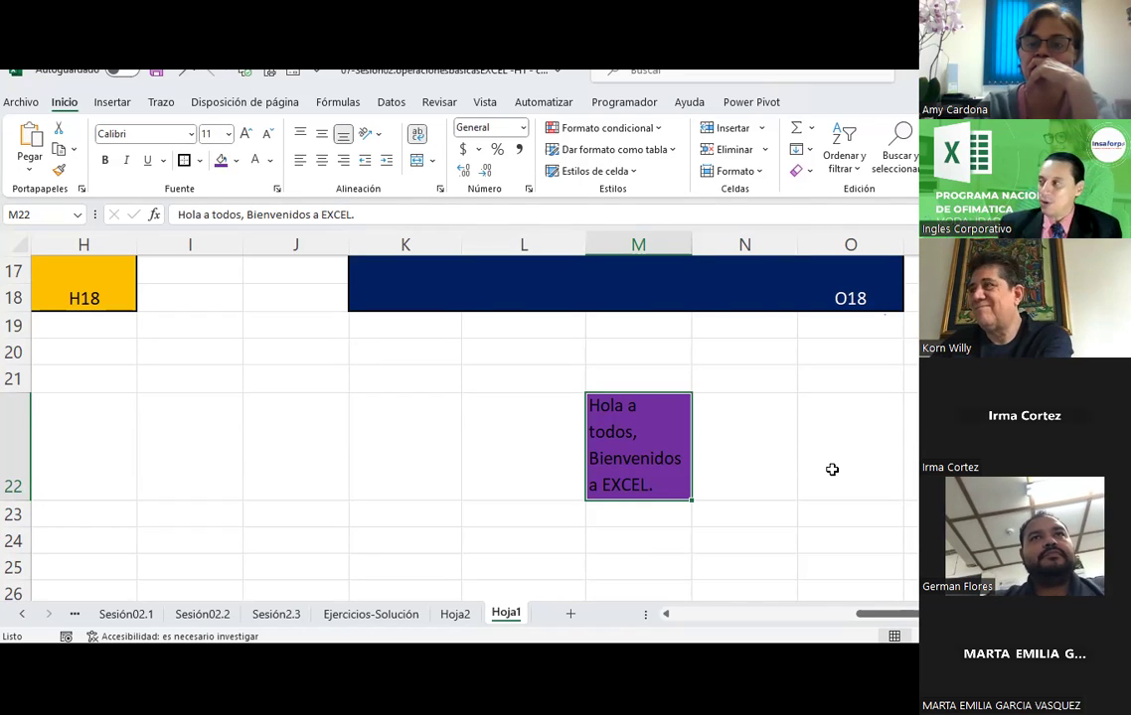
pyautogui.click(321, 160)
pyautogui.click(320, 137)
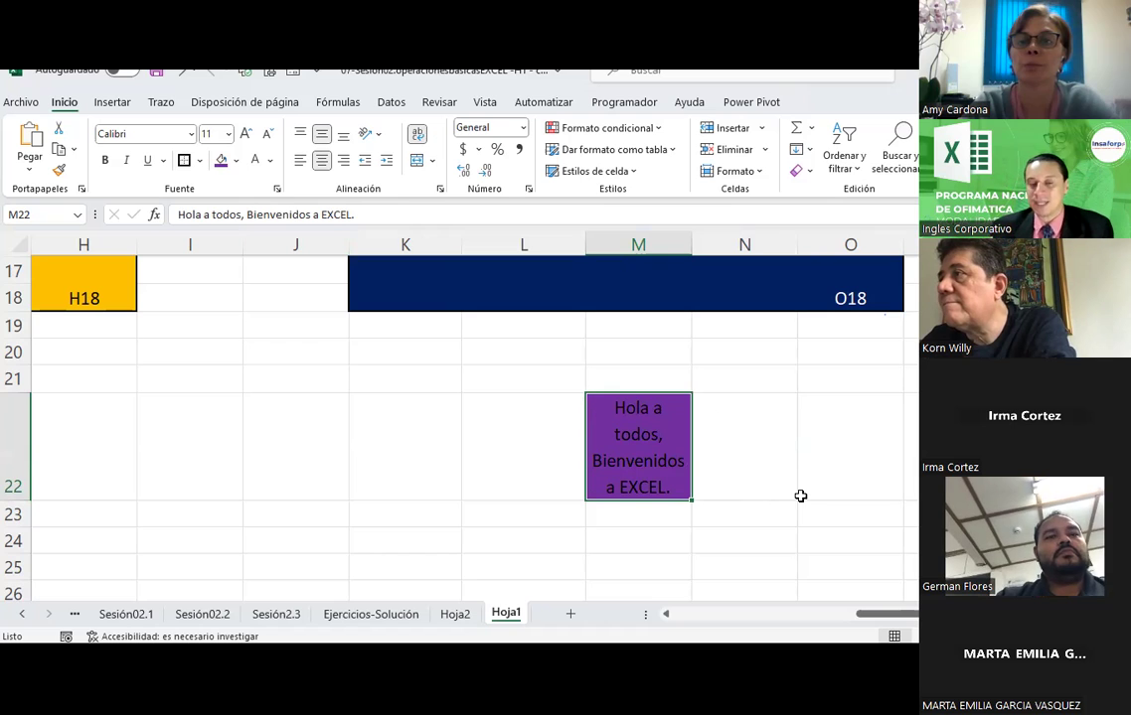
pyautogui.scroll(-1, 801, 496)
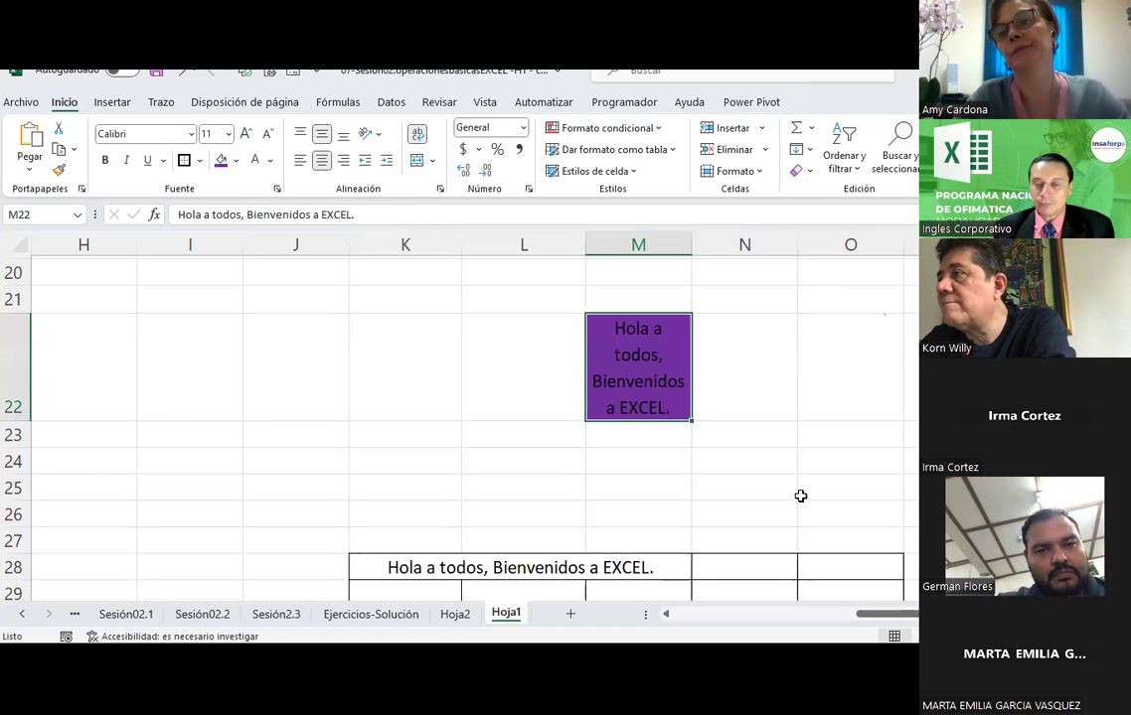
# Copy L21:N25 and capture that area as a screen clipping with Snipping Tool.
pyautogui.moveTo(572, 302)
pyautogui.mouseDown()
pyautogui.moveTo(830, 475)
pyautogui.moveTo(793, 475)
pyautogui.mouseUp()
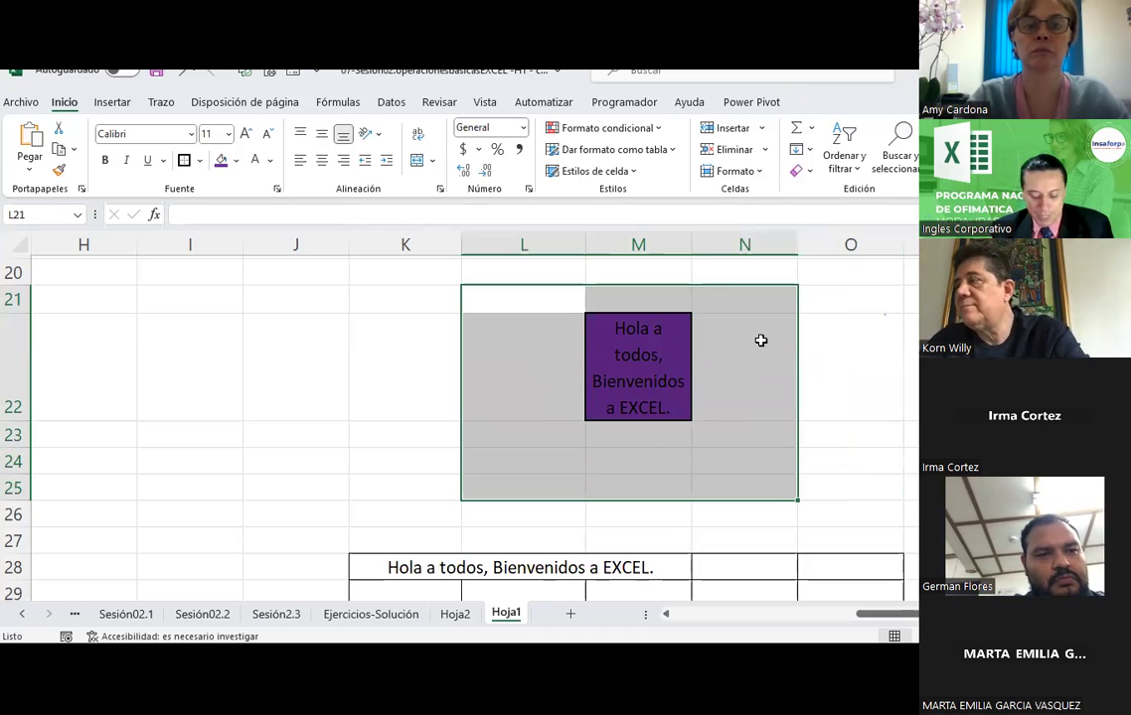
pyautogui.hotkey('ctrl', 'c')
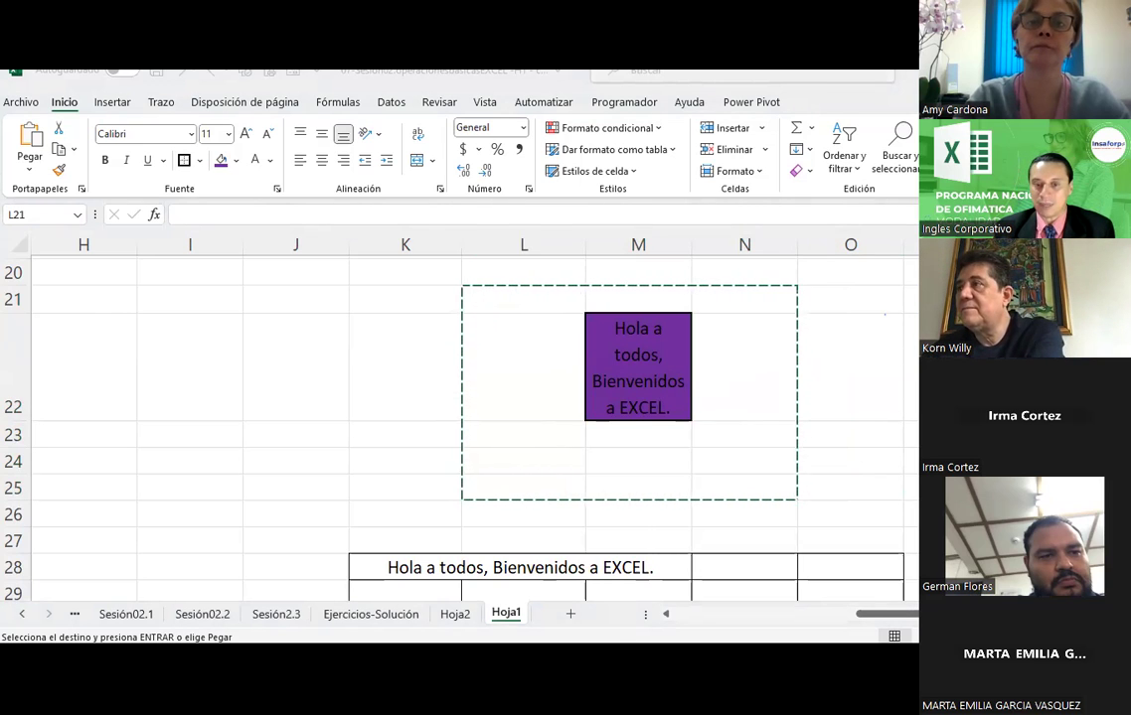
pyautogui.press('super+shift+s')
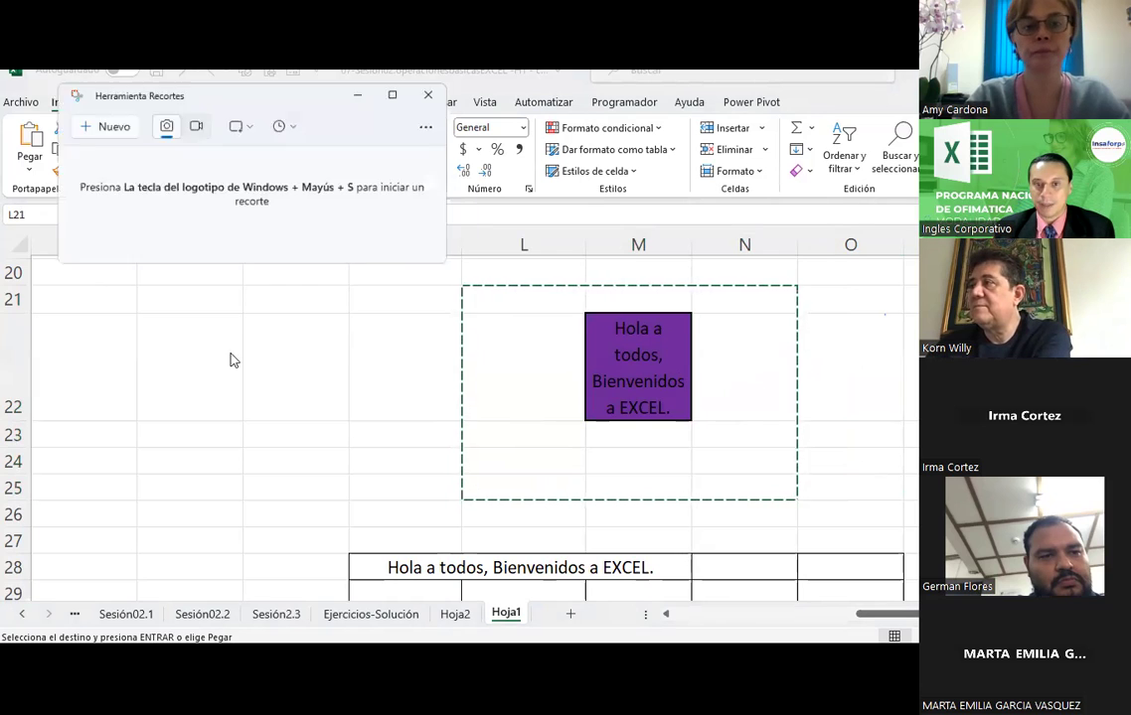
pyautogui.click(54, 92)
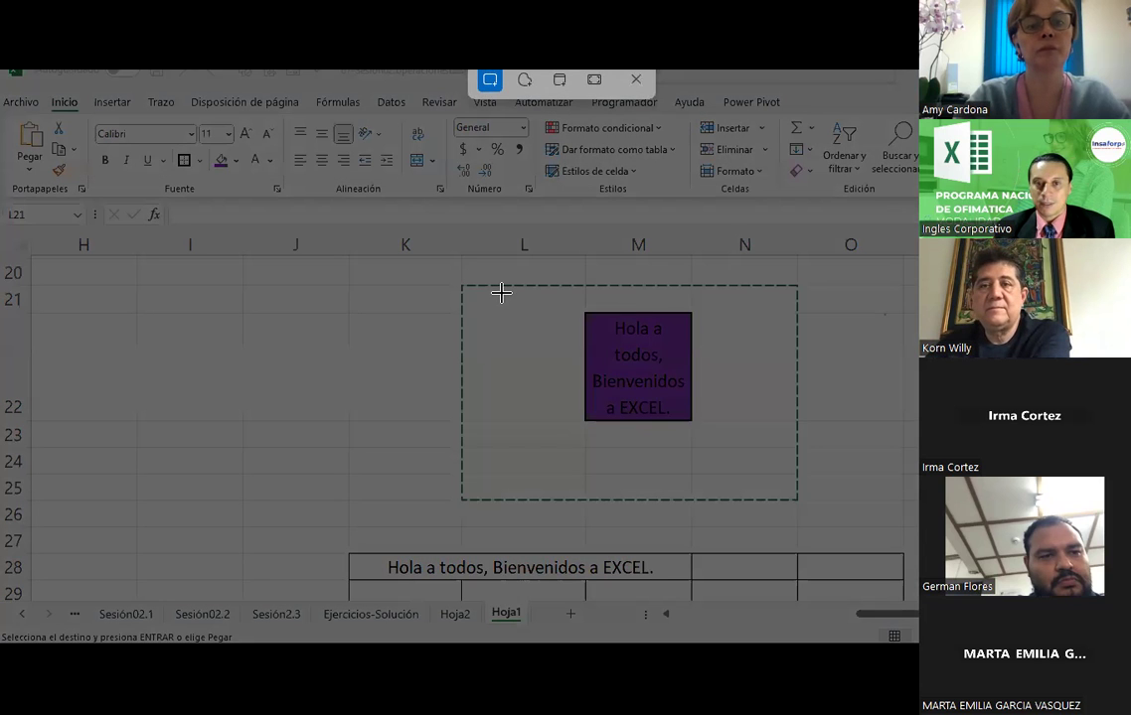
pyautogui.moveTo(501, 292); pyautogui.dragTo(767, 477)
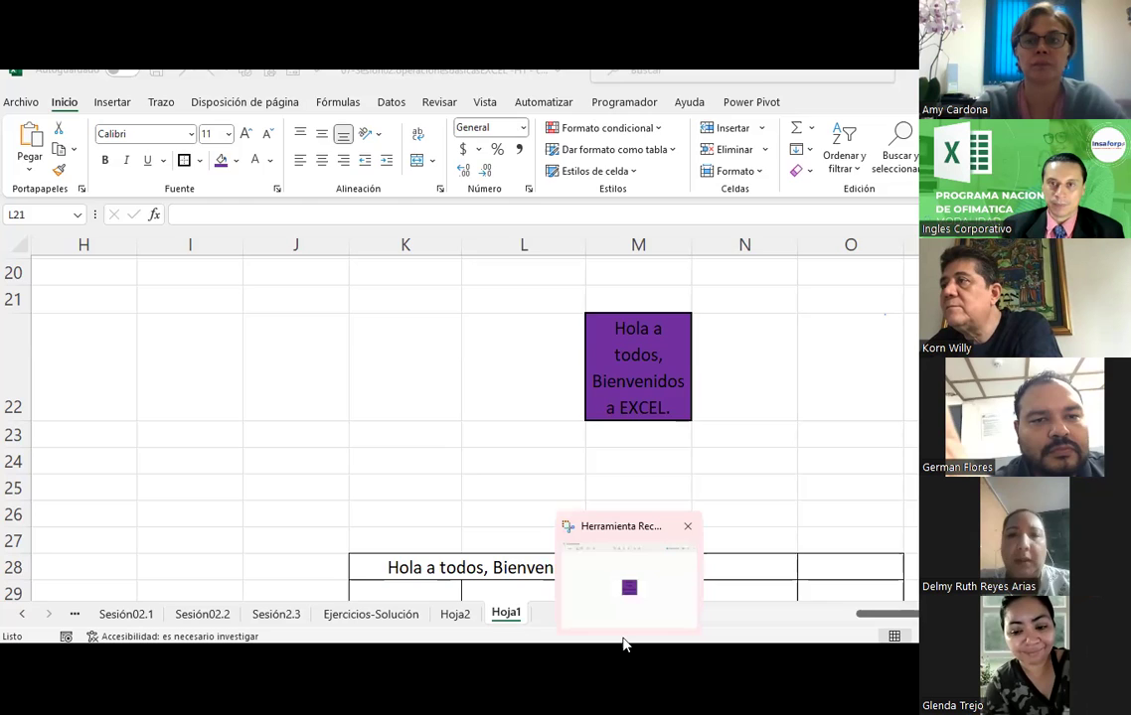
pyautogui.click(624, 643)
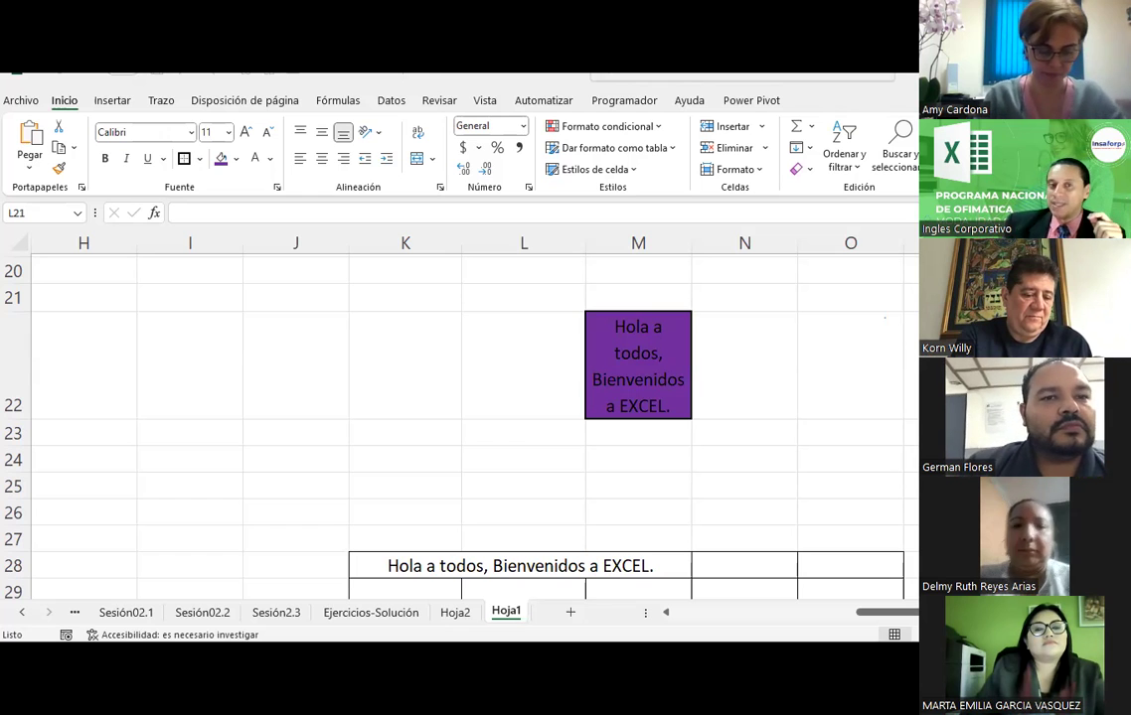
pyautogui.moveTo(524, 298); pyautogui.dragTo(745, 487)
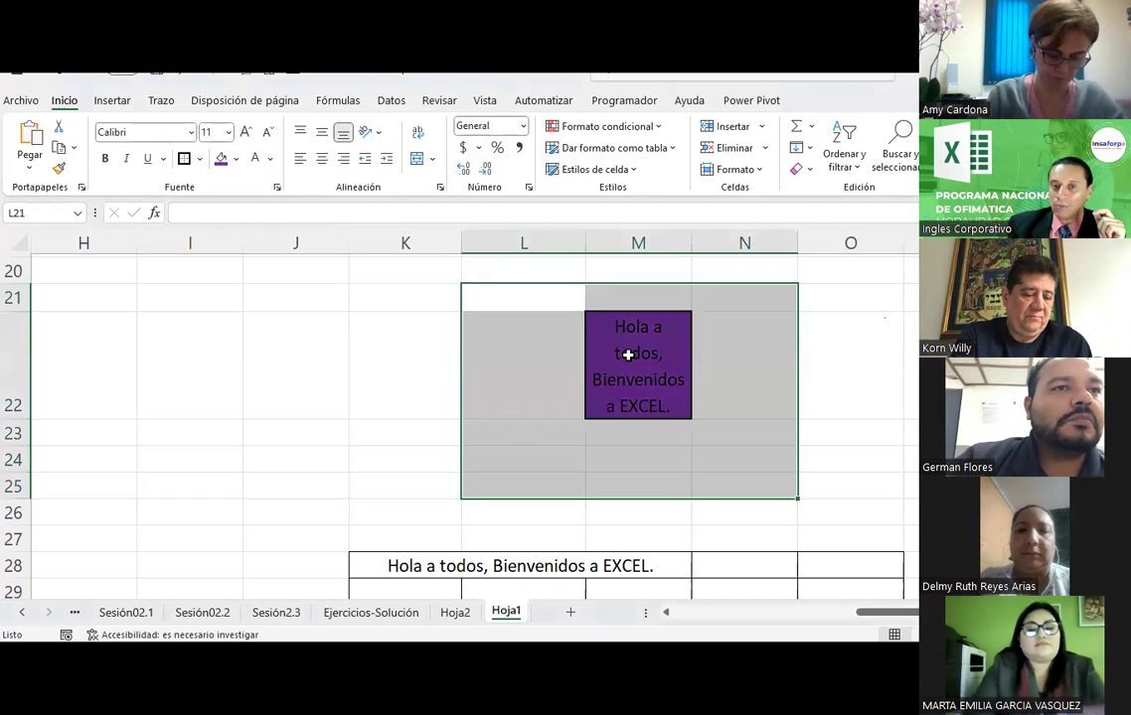
pyautogui.click(626, 353)
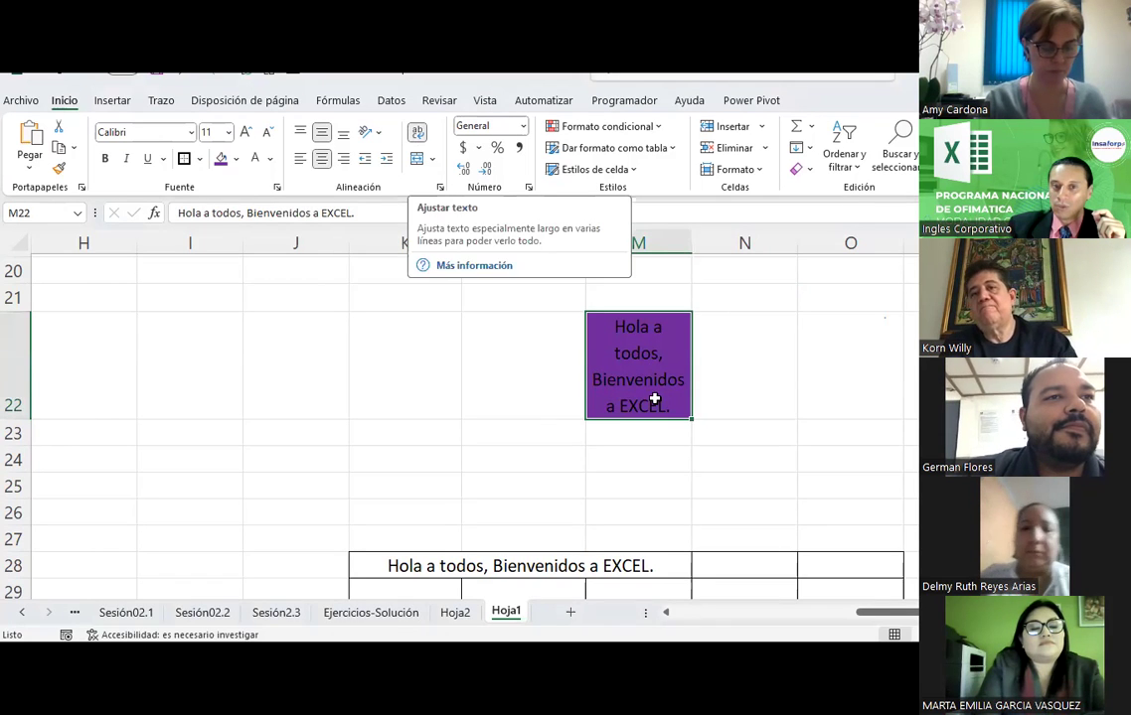
pyautogui.scroll(-1, 616, 402)
pyautogui.click(534, 397)
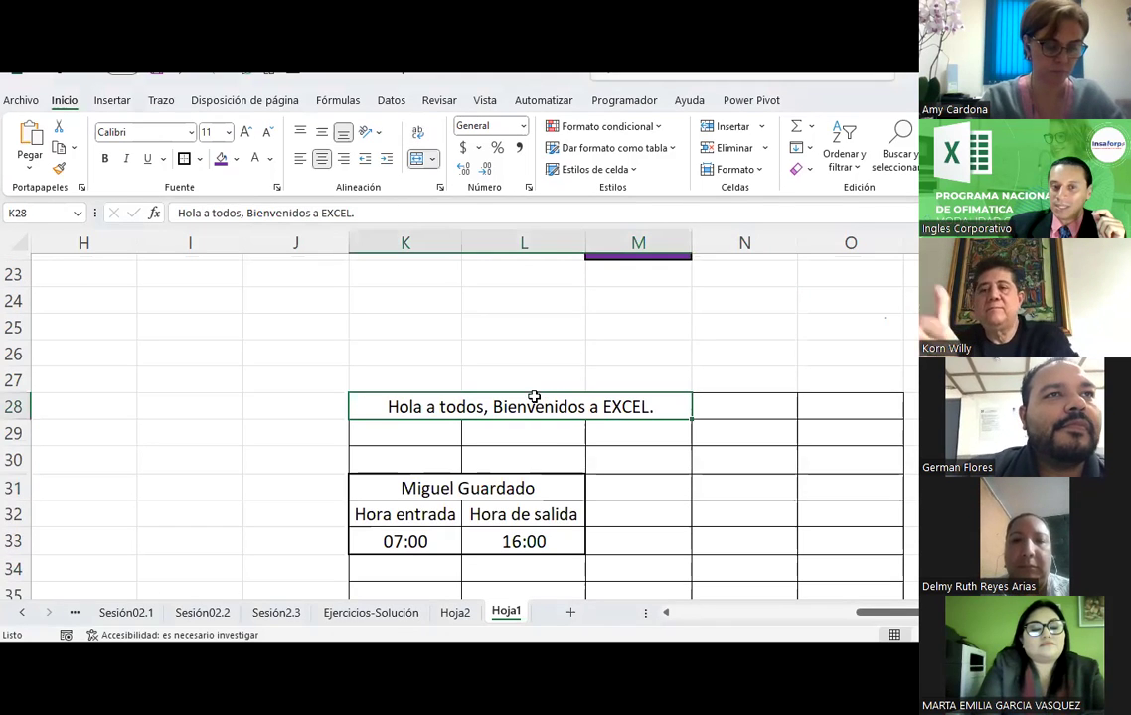
pyautogui.click(220, 159)
pyautogui.click(437, 353)
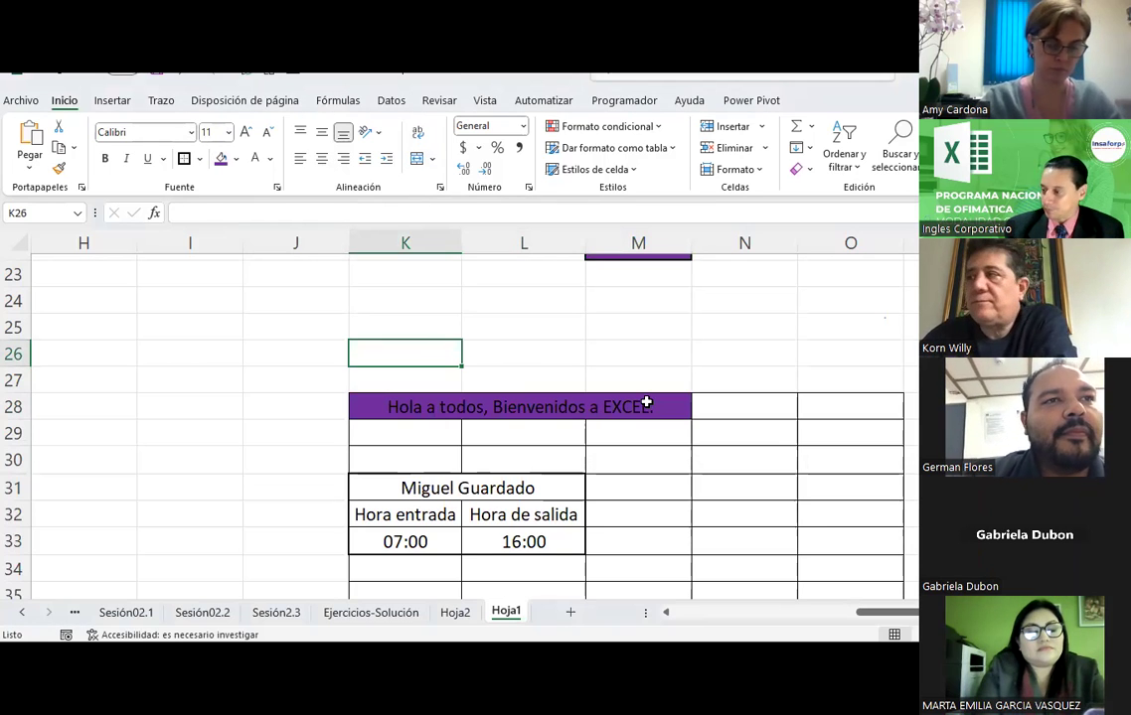
pyautogui.click(646, 345)
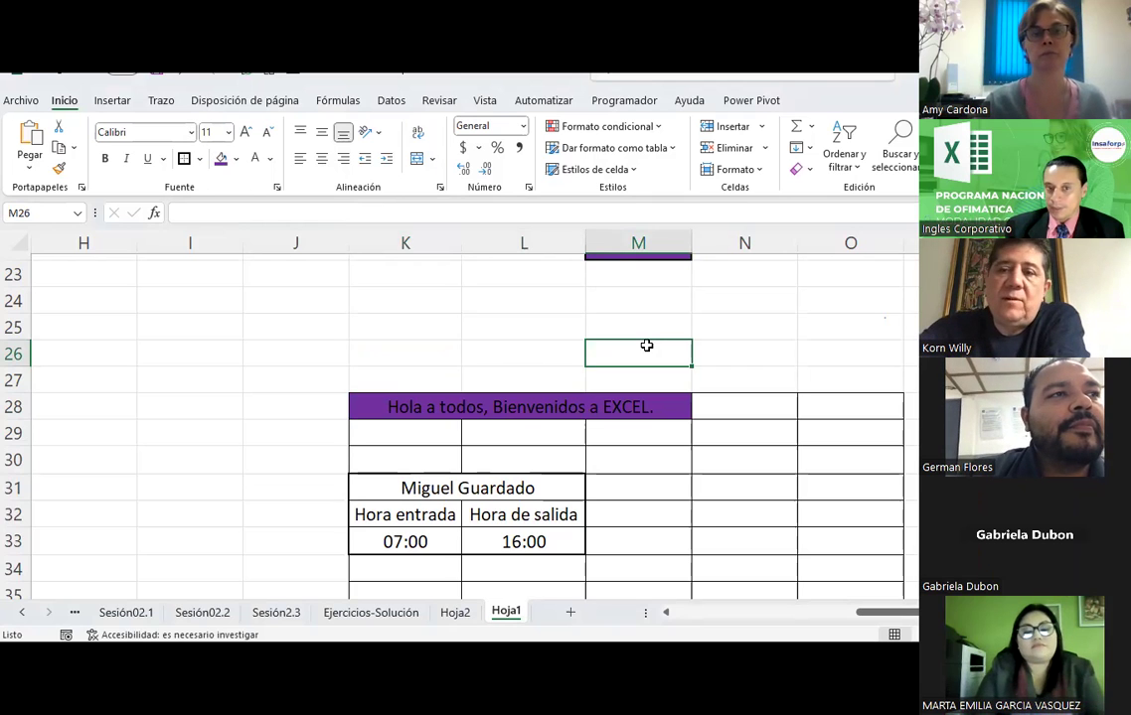
pyautogui.scroll(-2, 542, 346)
pyautogui.scroll(1, 541, 346)
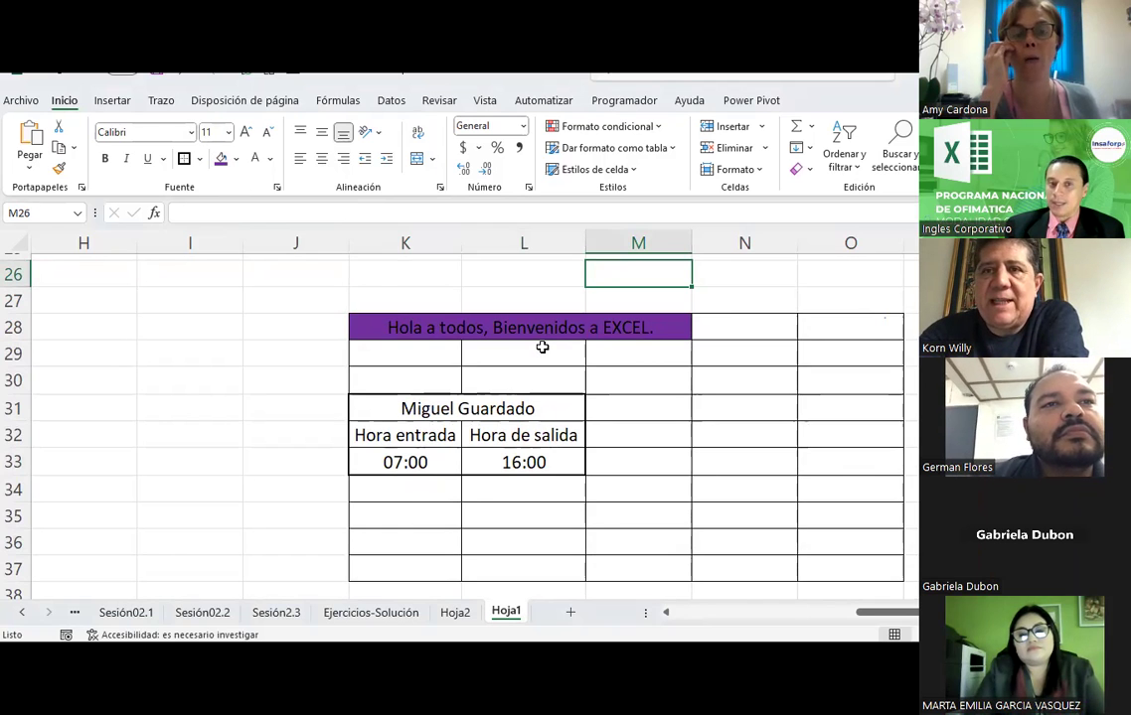
pyautogui.scroll(1, 542, 347)
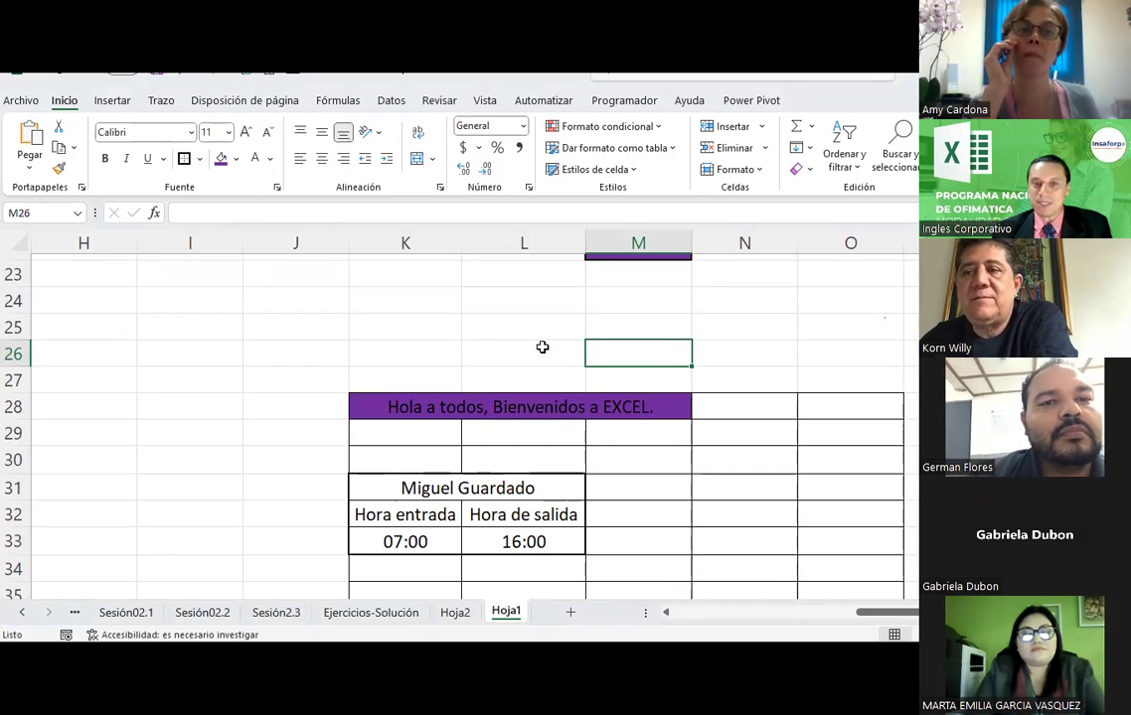
pyautogui.click(541, 346)
pyautogui.scroll(1, 541, 347)
pyautogui.scroll(-1, 542, 347)
pyautogui.moveTo(387, 402)
pyautogui.mouseDown()
pyautogui.moveTo(671, 436)
pyautogui.moveTo(660, 405)
pyautogui.mouseUp()
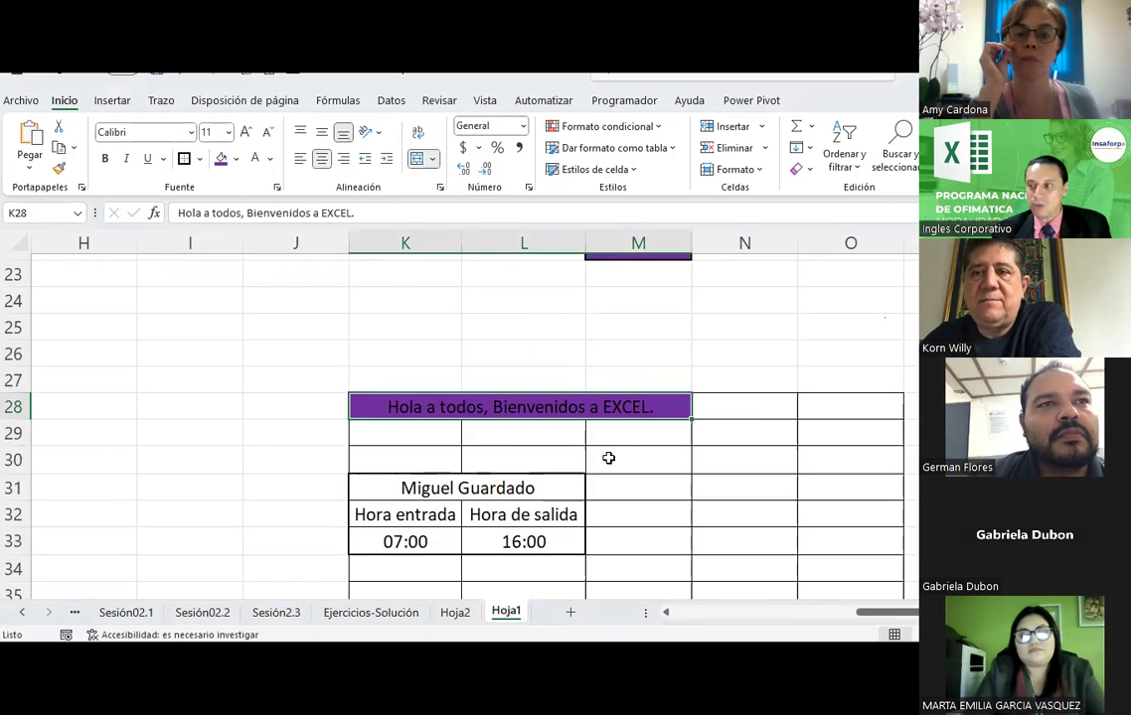
pyautogui.scroll(1, 613, 448)
pyautogui.click(628, 367)
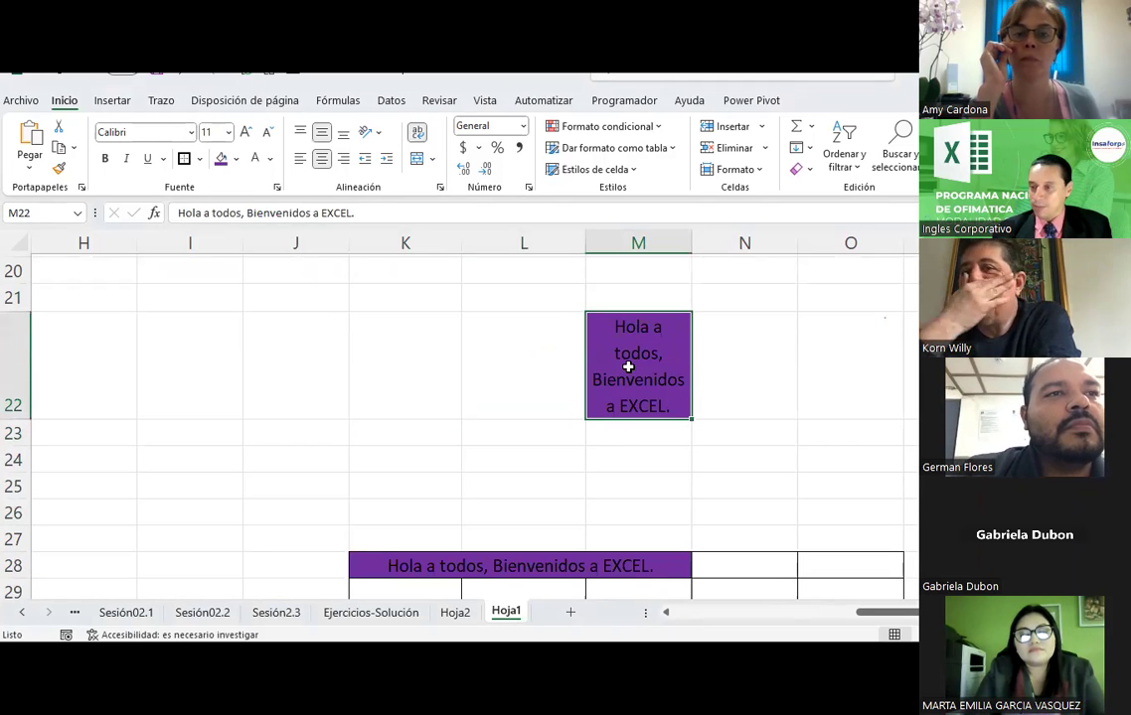
pyautogui.scroll(-1, 627, 405)
pyautogui.scroll(-2, 627, 404)
pyautogui.scroll(-1, 627, 405)
pyautogui.scroll(1, 627, 404)
pyautogui.scroll(-2, 627, 404)
pyautogui.scroll(3, 626, 402)
pyautogui.scroll(2, 624, 400)
pyautogui.scroll(-2, 623, 401)
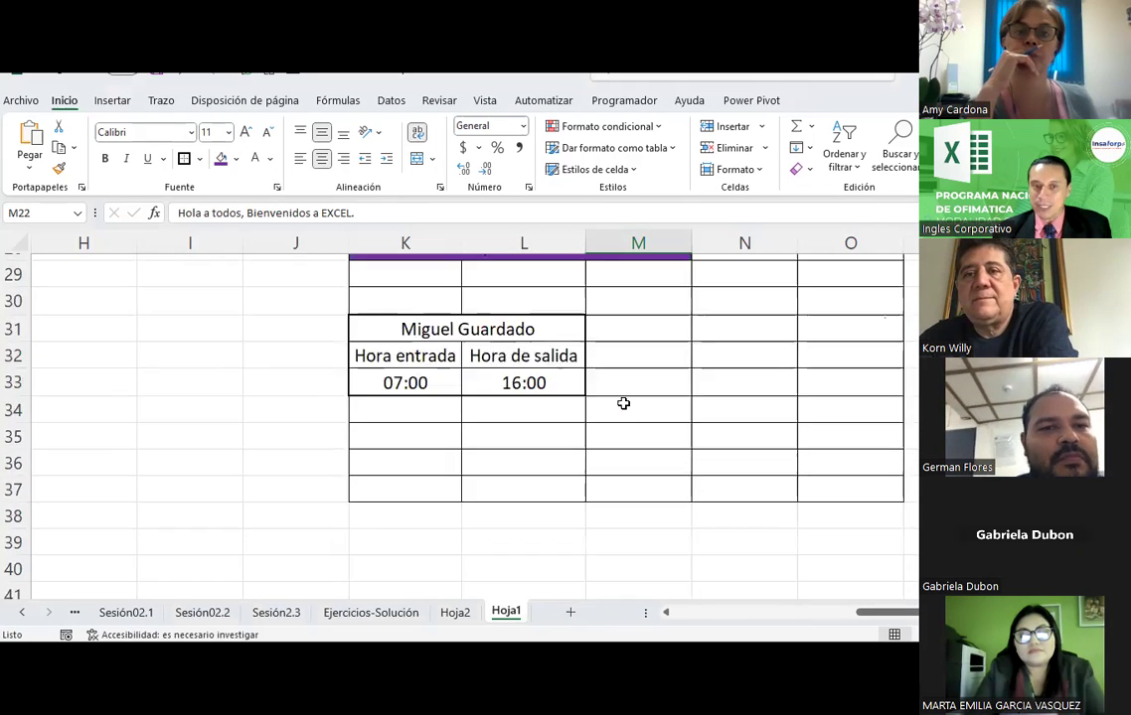
pyautogui.scroll(-6, 623, 402)
pyautogui.scroll(3, 623, 402)
pyautogui.scroll(1, 623, 403)
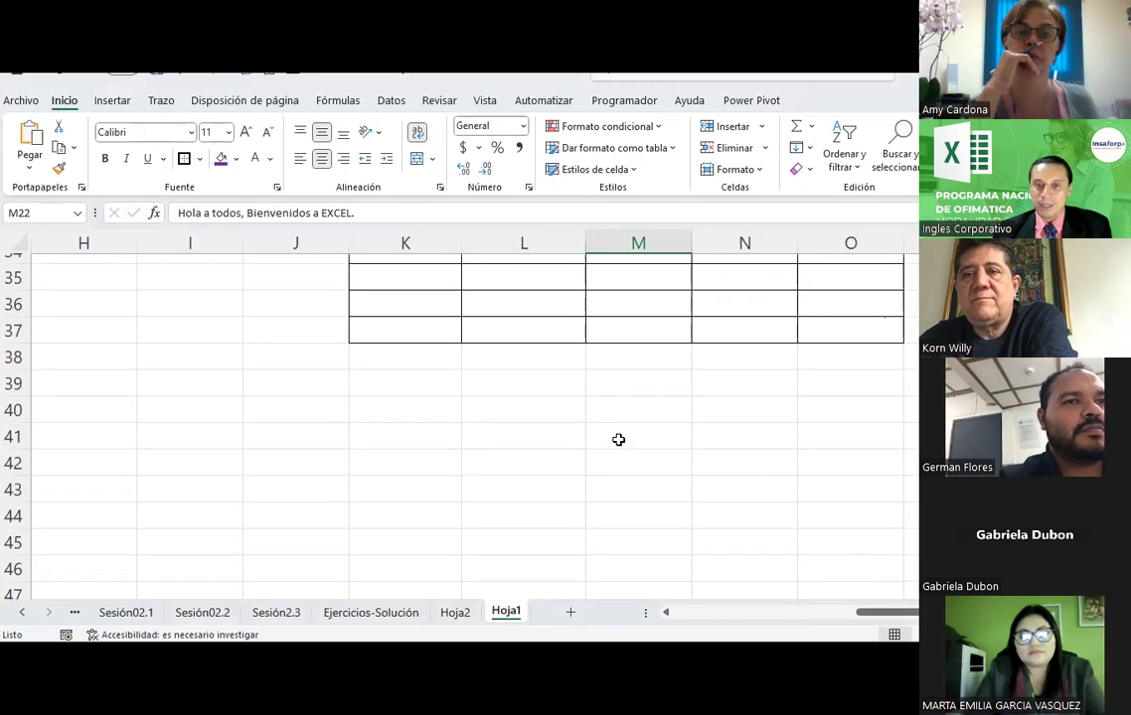
pyautogui.click(618, 439)
# Fill M41 yellow and type 'Hola a todos, bienvenidos a EXCEL' into it.
pyautogui.press('Return')
pyautogui.click(635, 438)
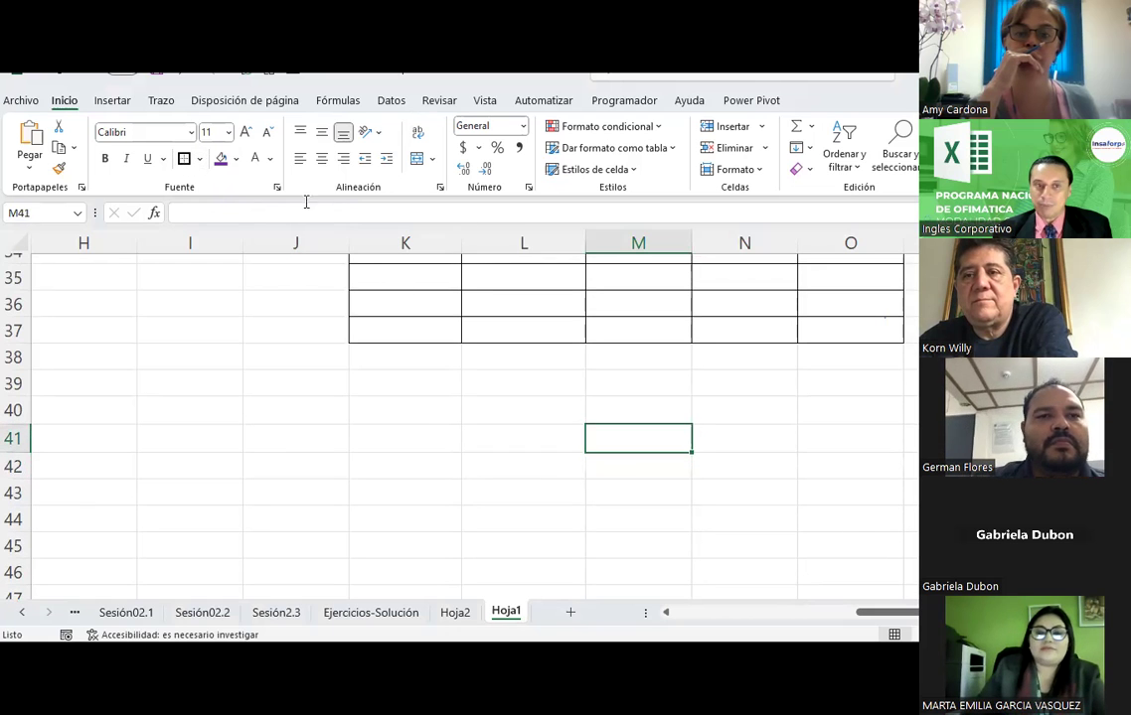
pyautogui.click(237, 159)
pyautogui.click(261, 314)
pyautogui.click(708, 526)
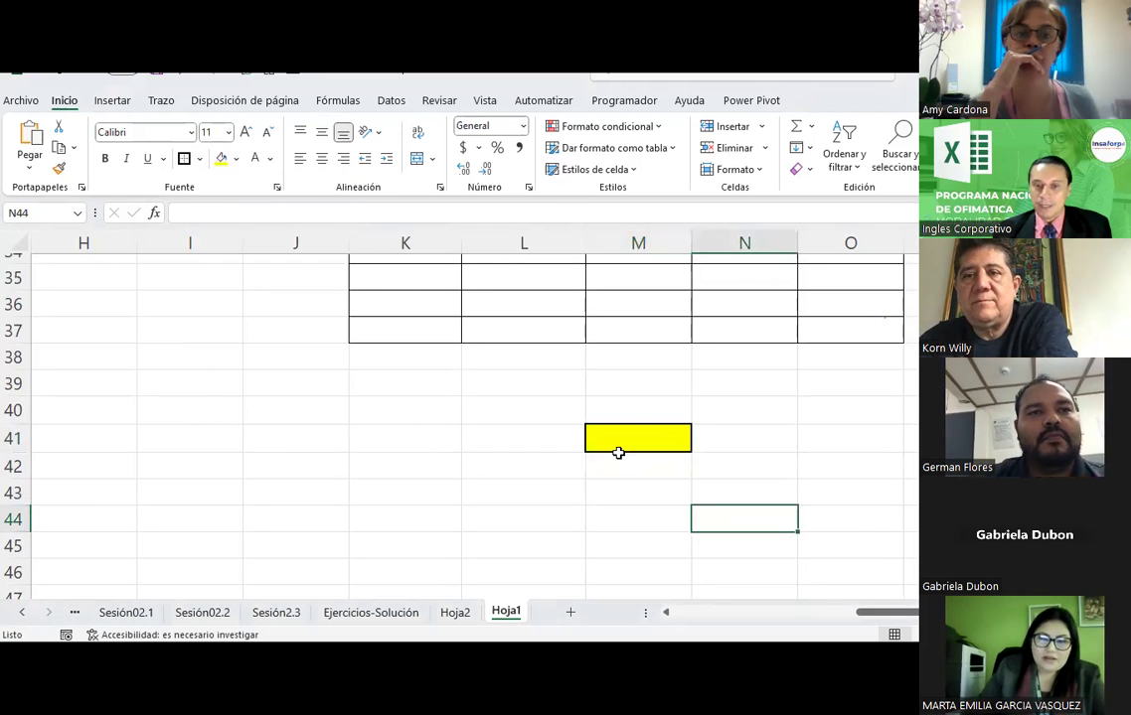
pyautogui.click(618, 445)
pyautogui.write('H')
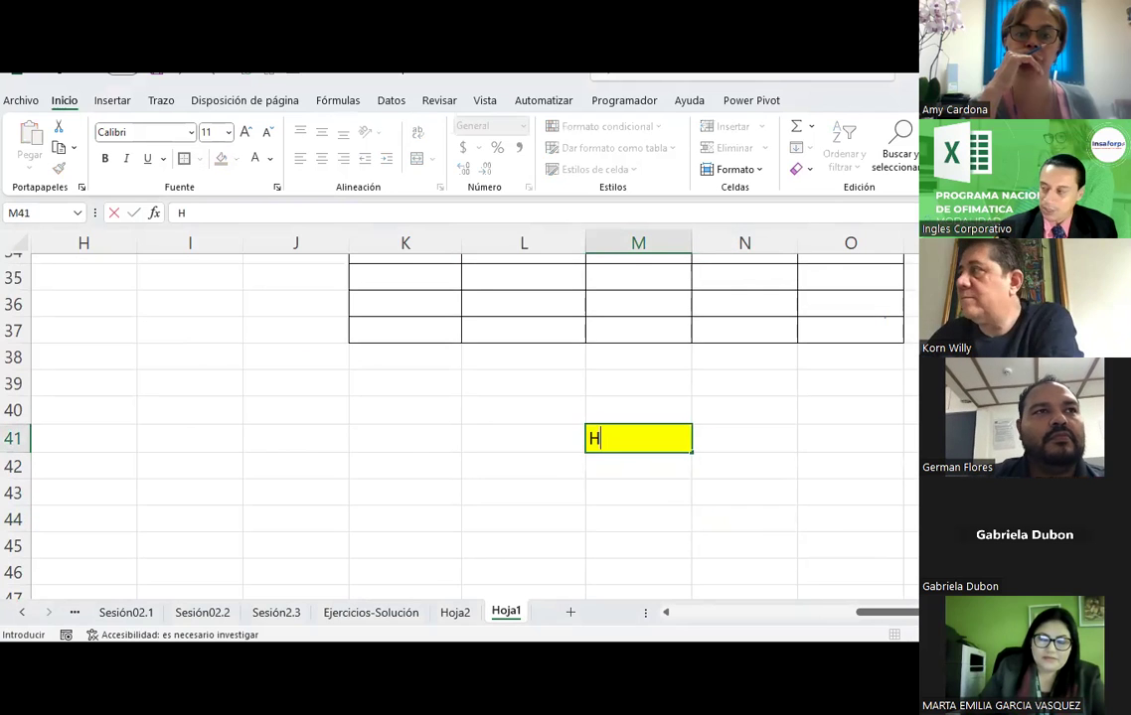
pyautogui.write('ola a todos, bien')
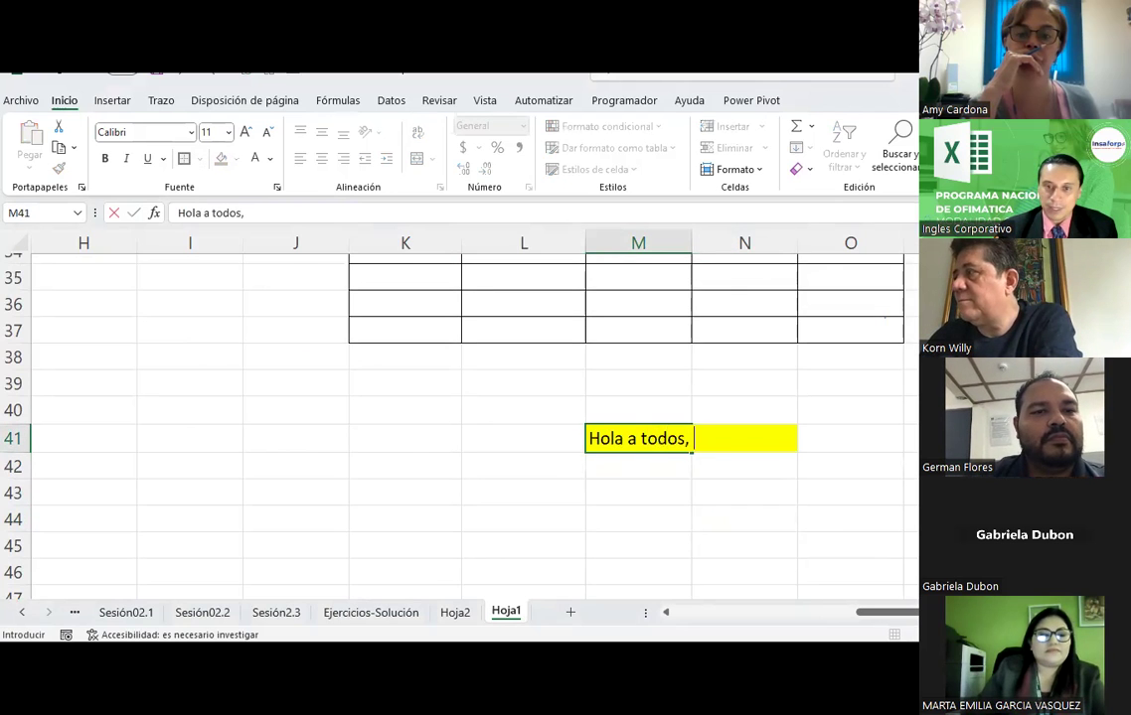
pyautogui.write('venidos a ')
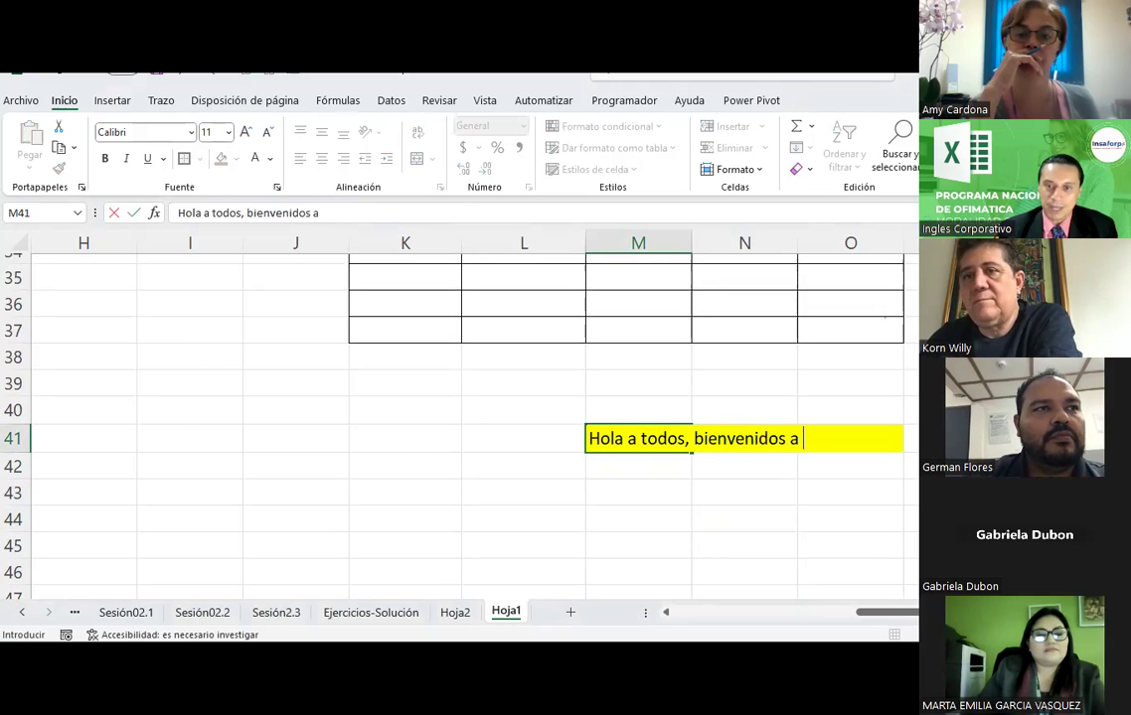
pyautogui.write('EXCEL')
pyautogui.press('Return')
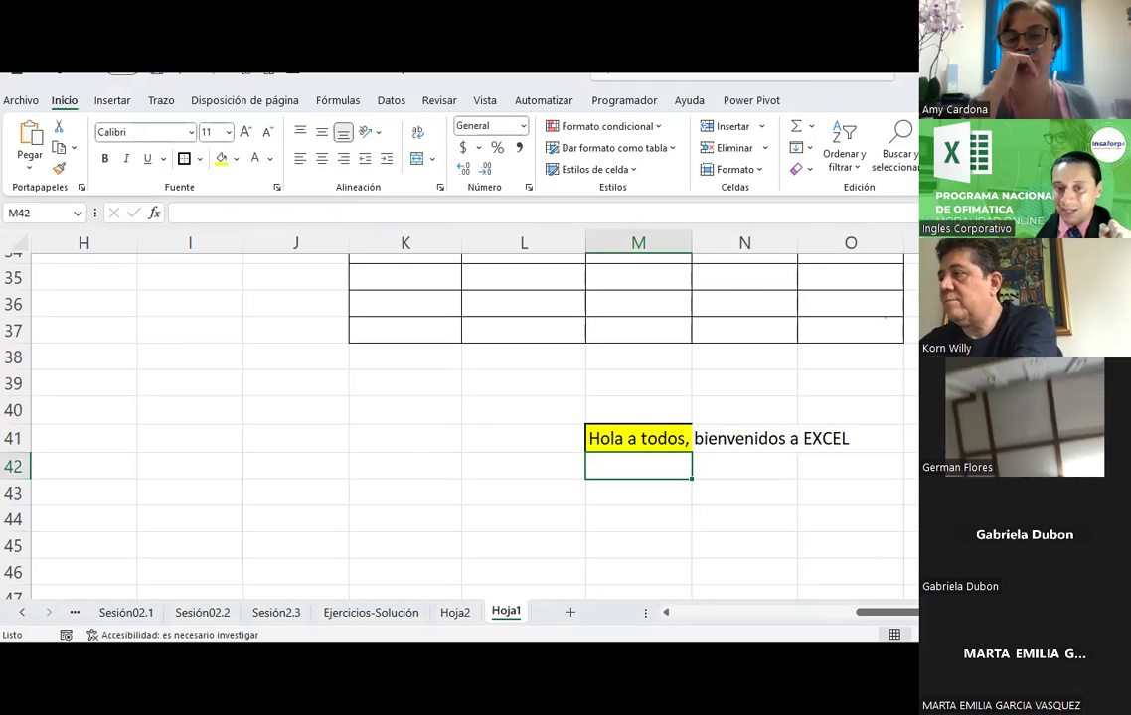
pyautogui.click(651, 439)
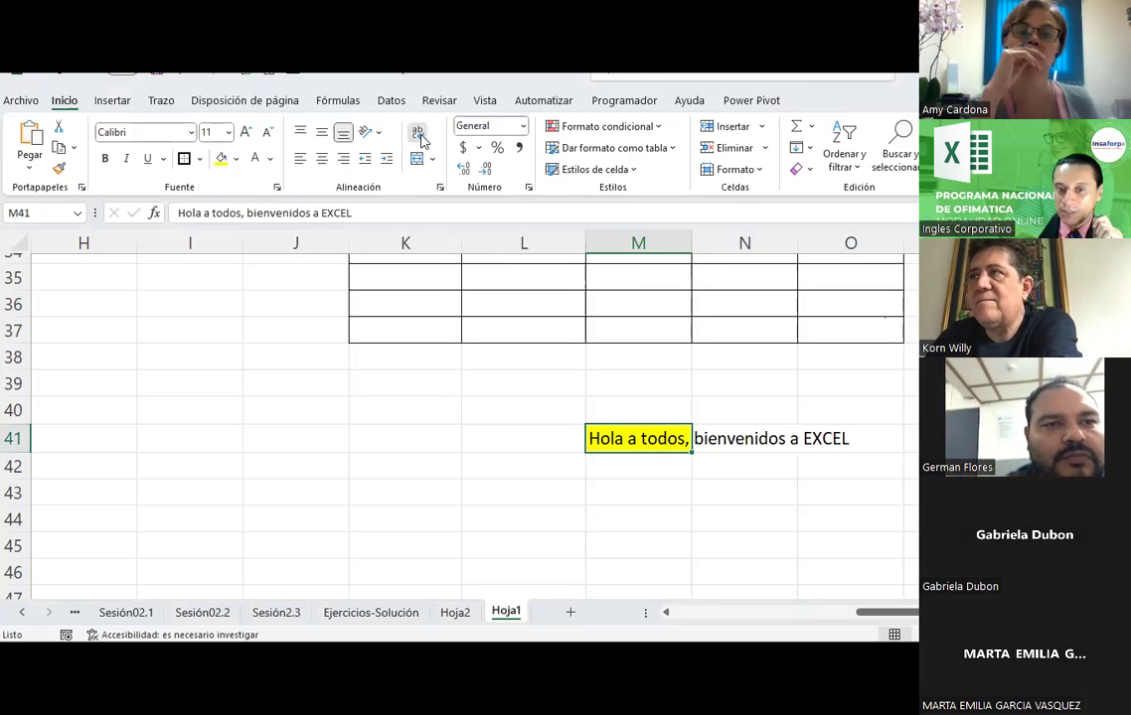
# Apply Ajustar texto to the yellow M41 greeting so it wraps onto four lines.
pyautogui.click(419, 137)
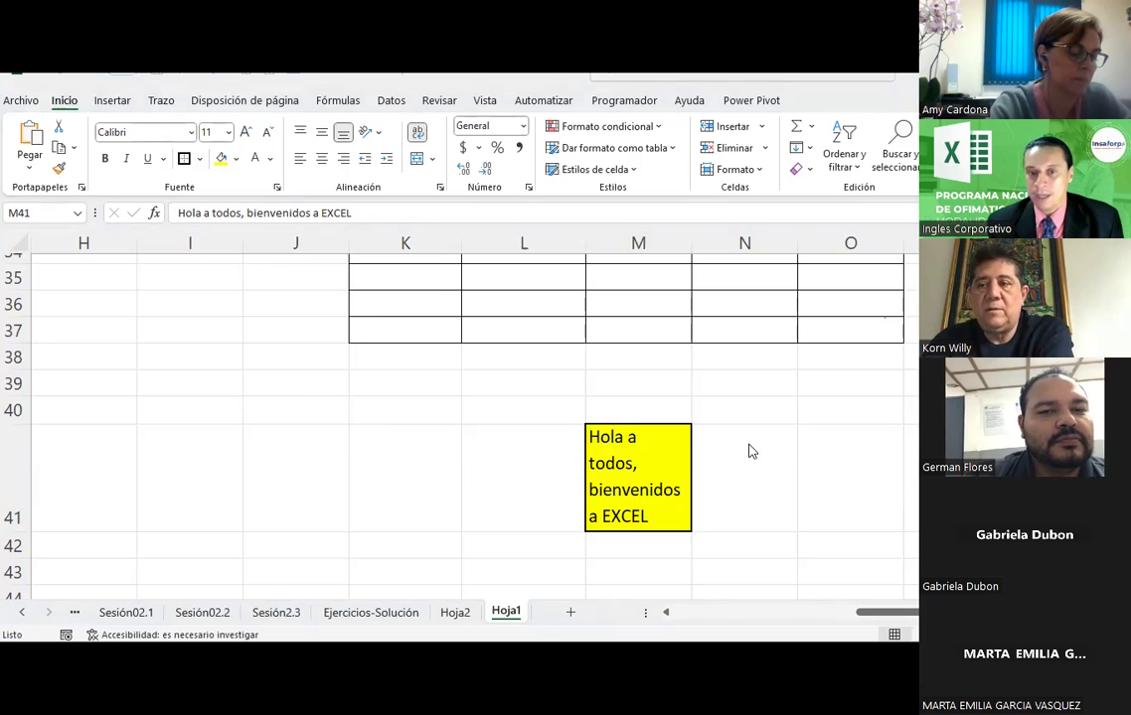
pyautogui.scroll(-2, 747, 437)
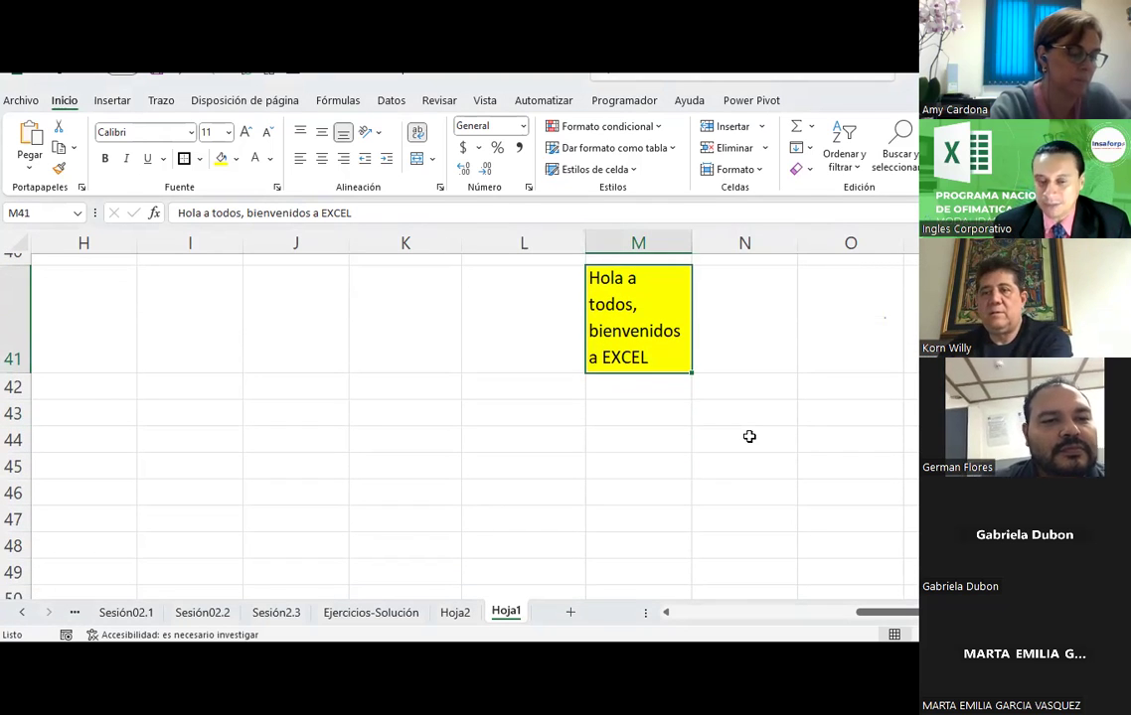
pyautogui.click(404, 444)
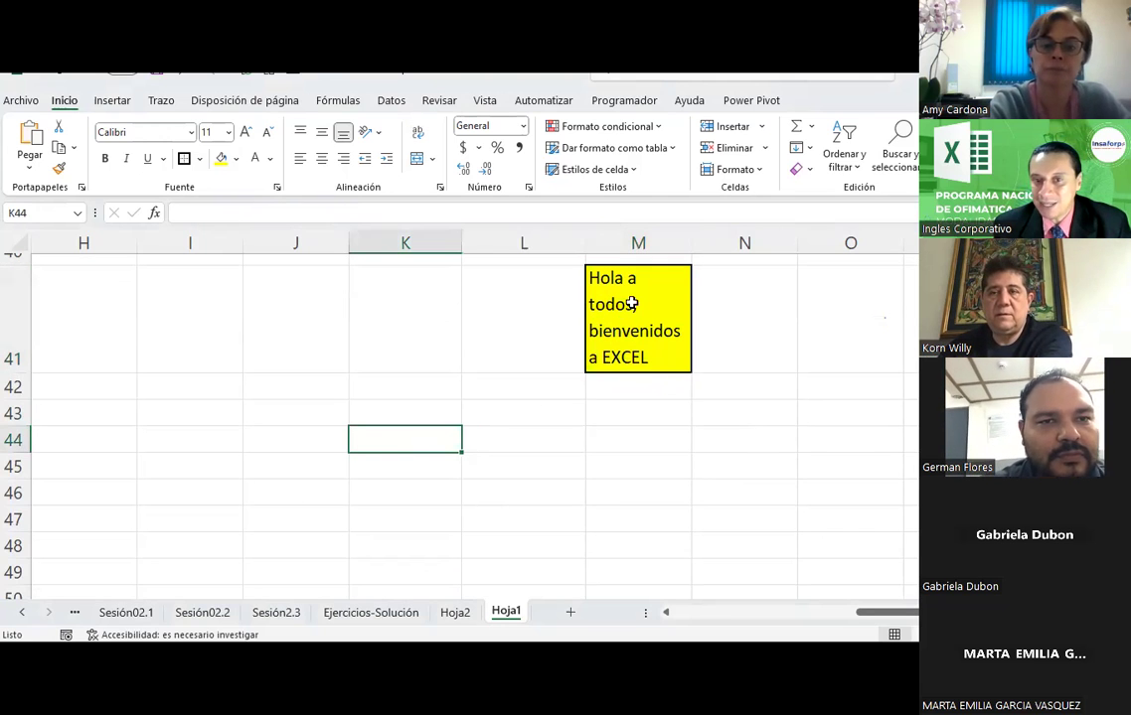
pyautogui.click(654, 356)
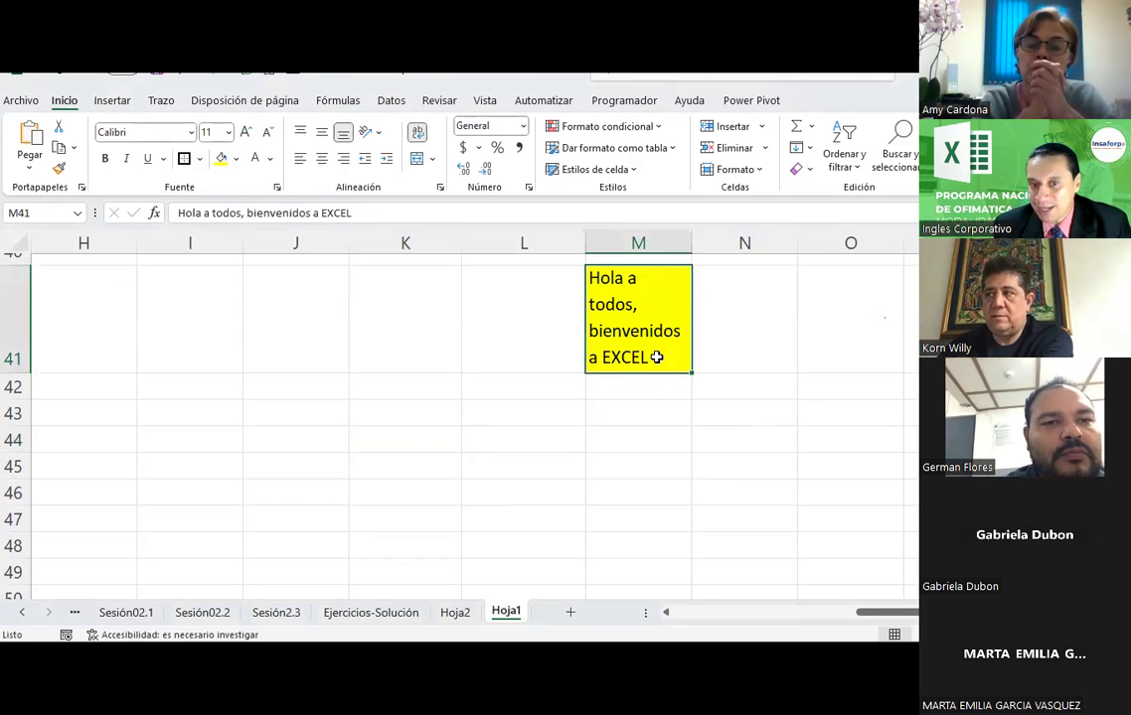
# Copy M41's greeting text from inside the cell using the right-click Copiar command.
pyautogui.doubleClick(656, 357)
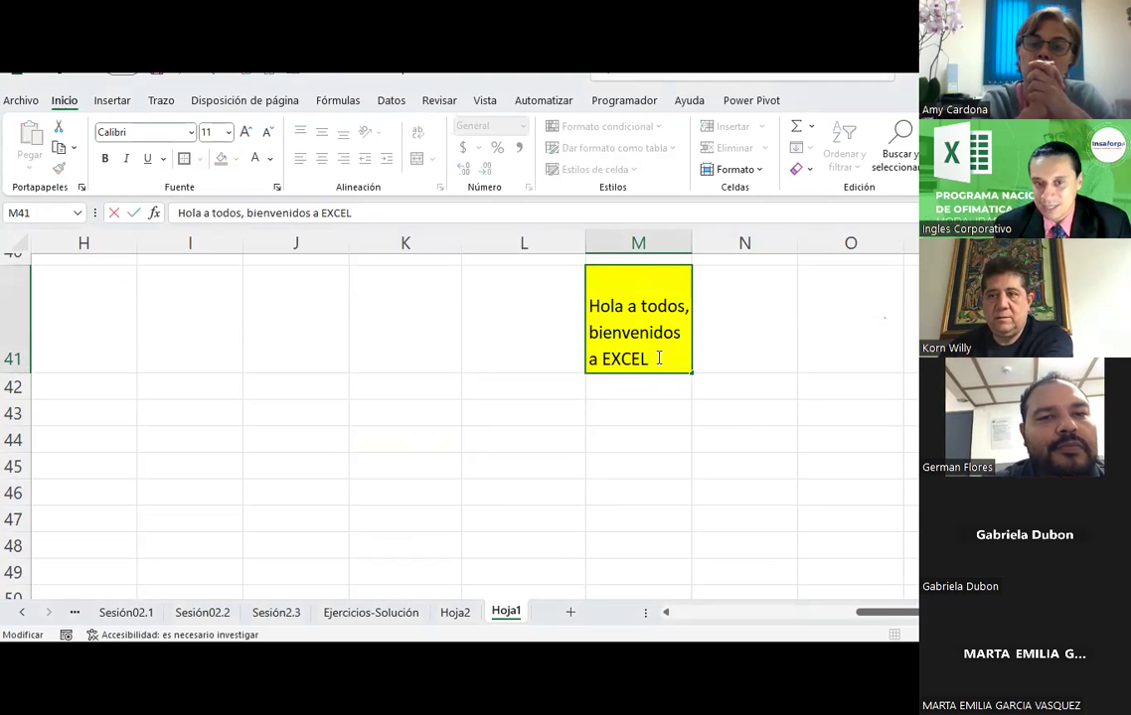
pyautogui.moveTo(657, 358); pyautogui.dragTo(595, 300)
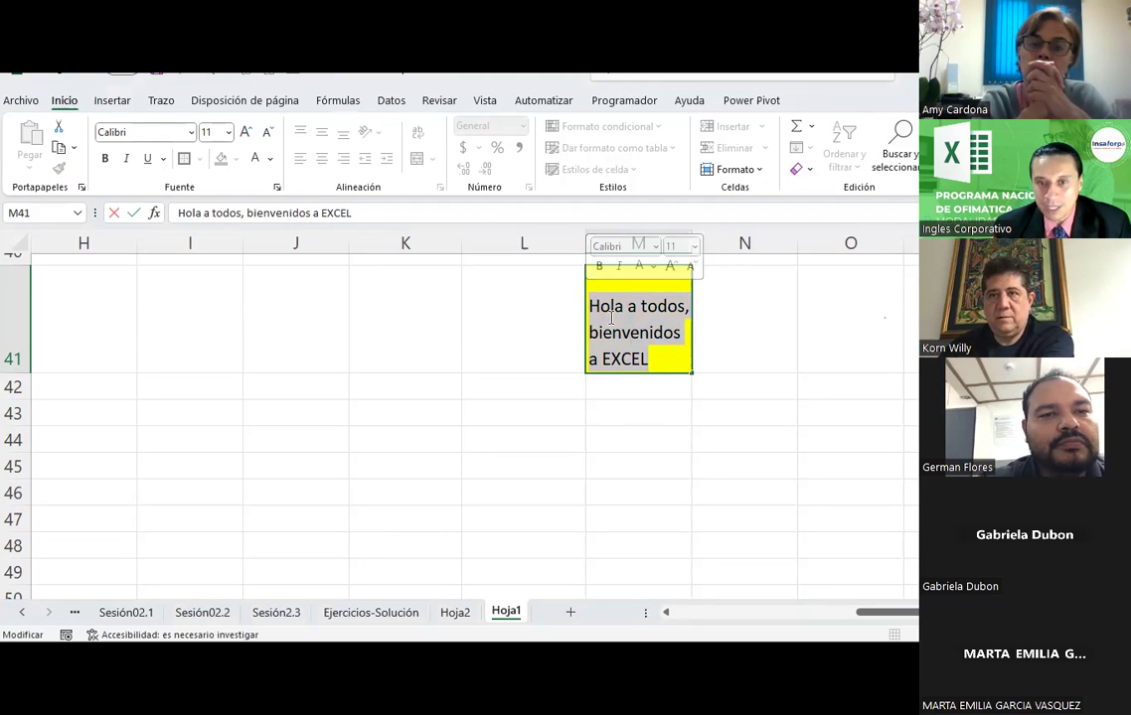
pyautogui.rightClick(611, 318)
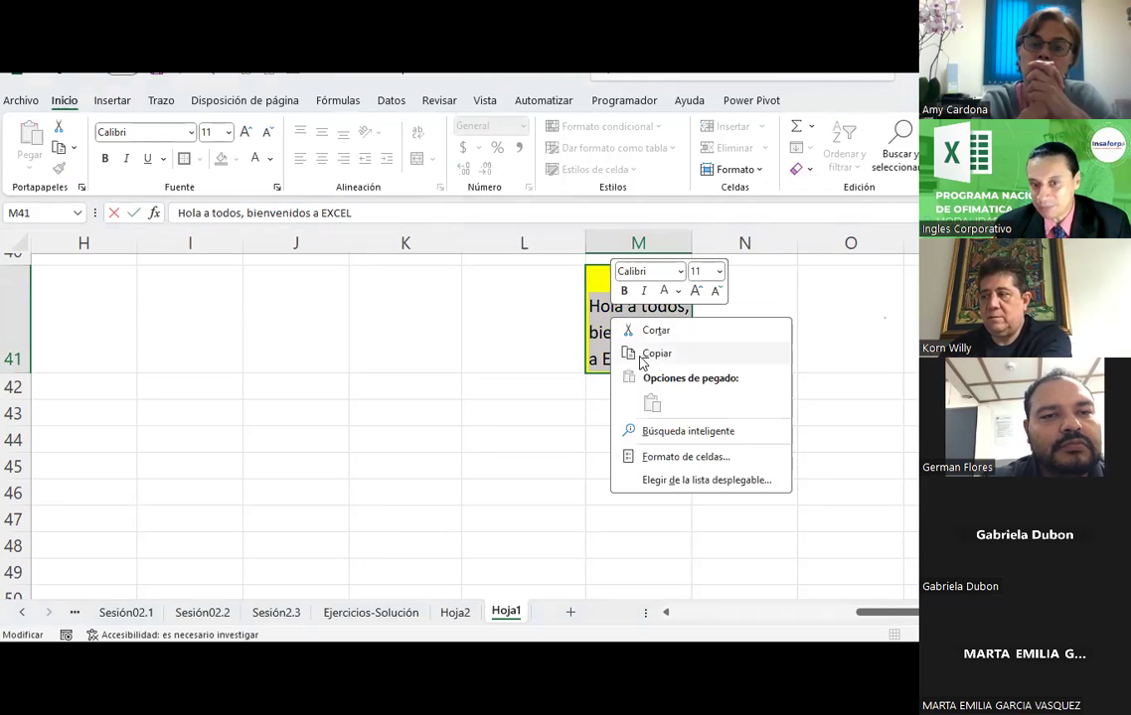
pyautogui.click(642, 355)
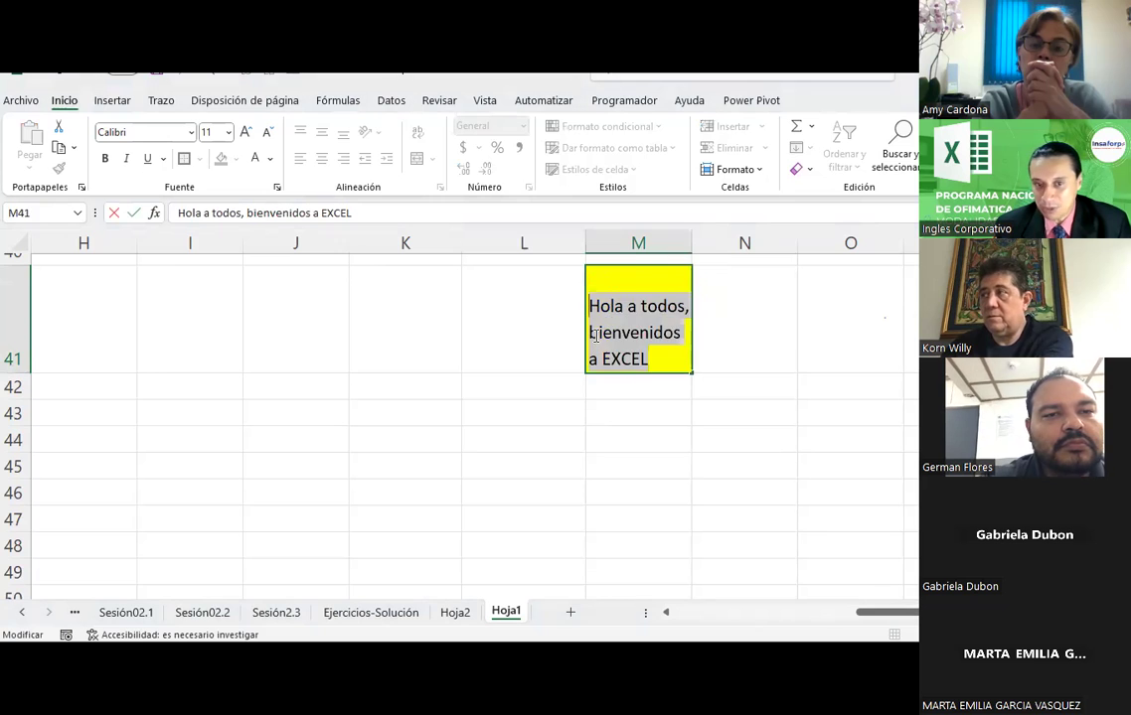
pyautogui.click(667, 416)
pyautogui.doubleClick(649, 356)
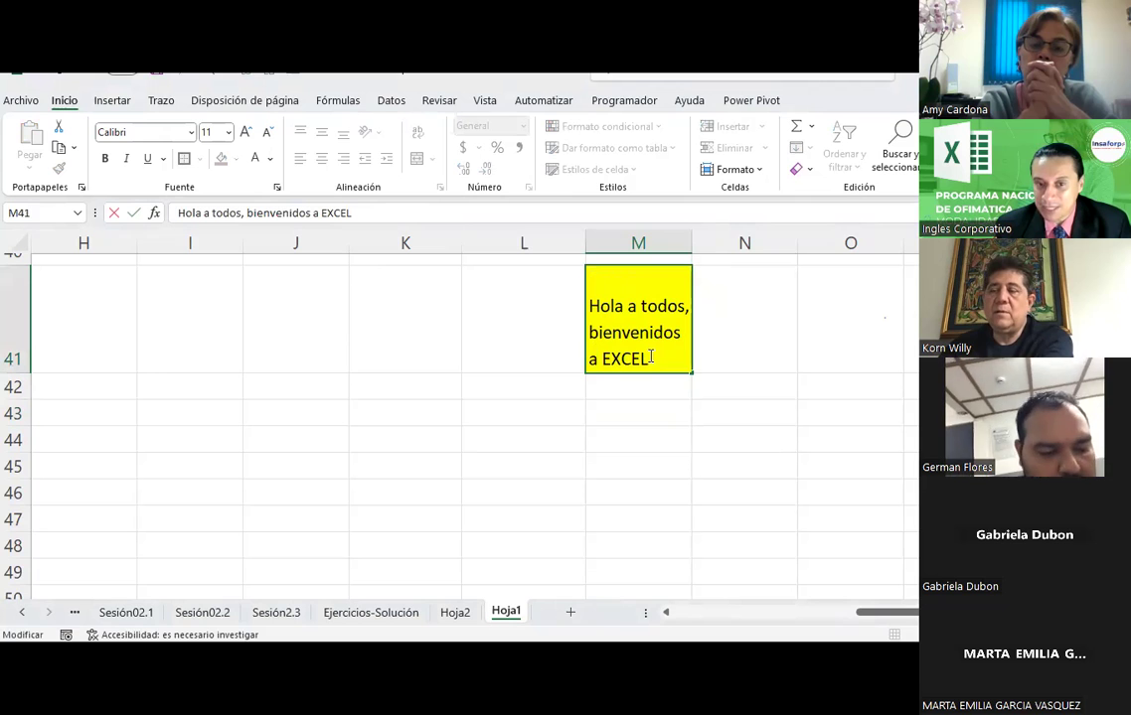
pyautogui.keyDown('shift'); pyautogui.click(592, 304); pyautogui.keyUp('shift')
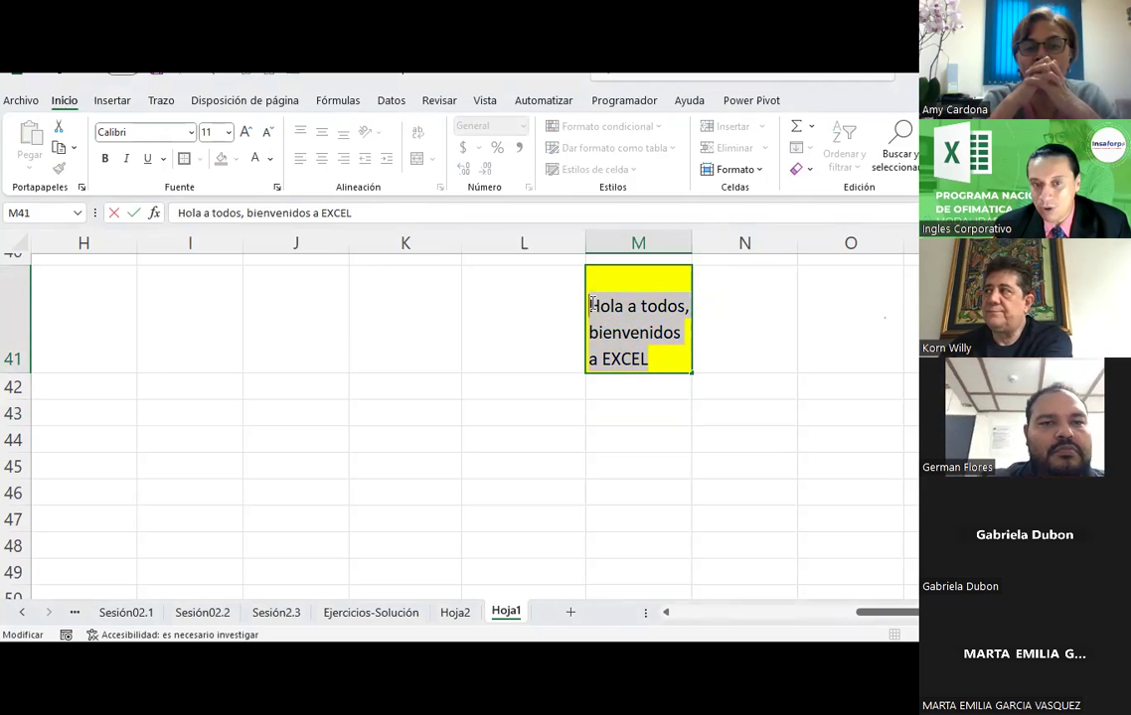
pyautogui.rightClick(592, 304)
pyautogui.click(646, 341)
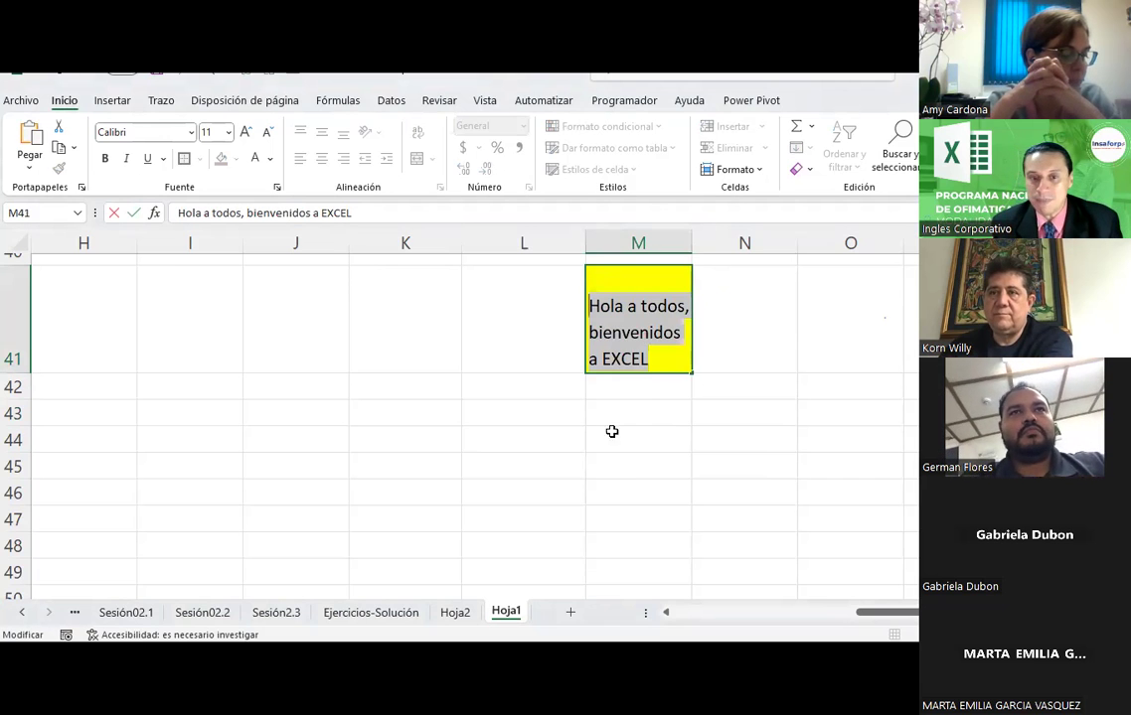
pyautogui.click(390, 438)
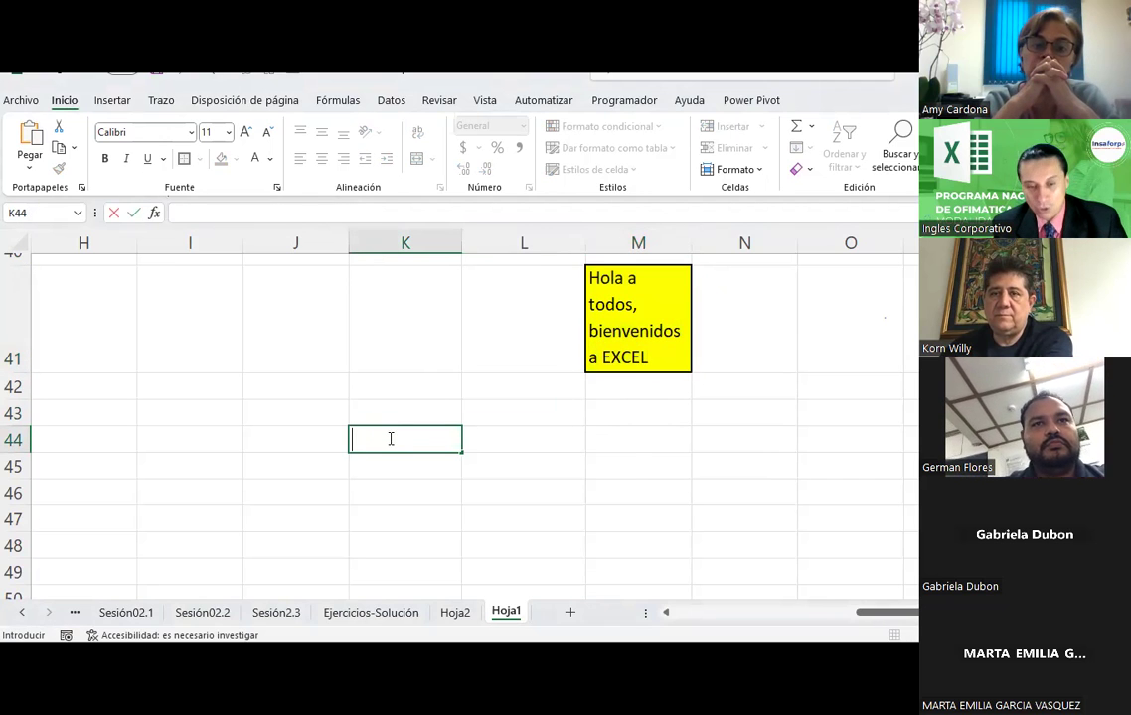
pyautogui.hotkey('ctrl', 'v')
pyautogui.rightClick(391, 440)
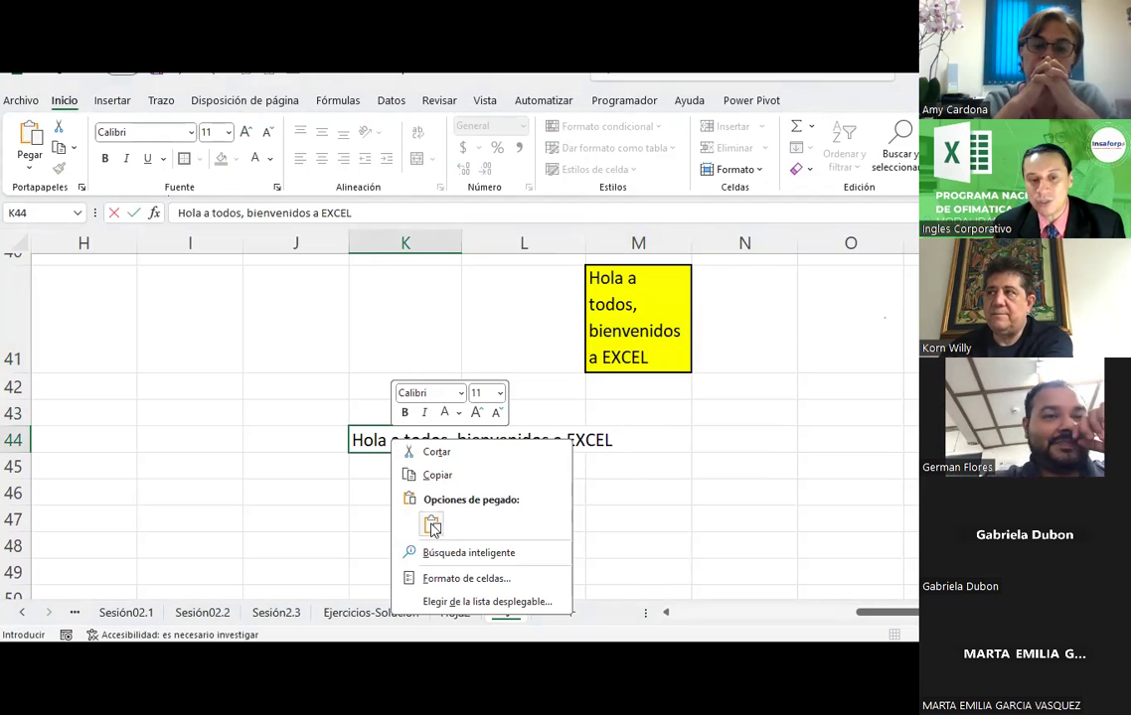
pyautogui.click(349, 500)
pyautogui.click(419, 510)
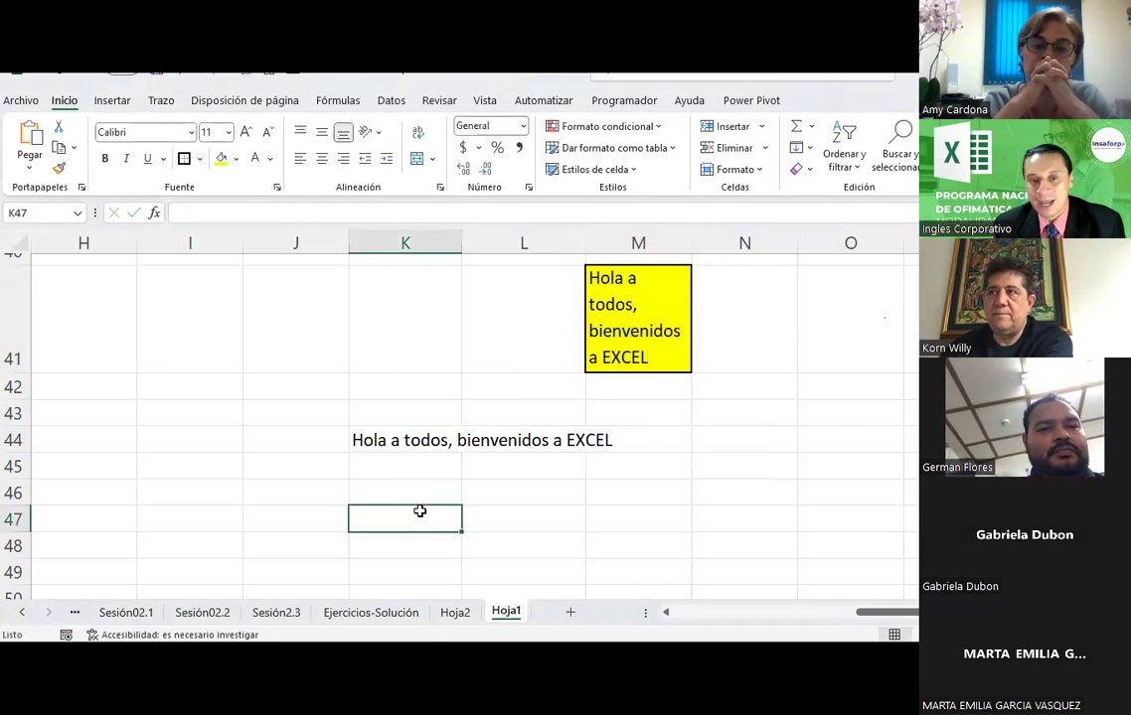
pyautogui.click(423, 444)
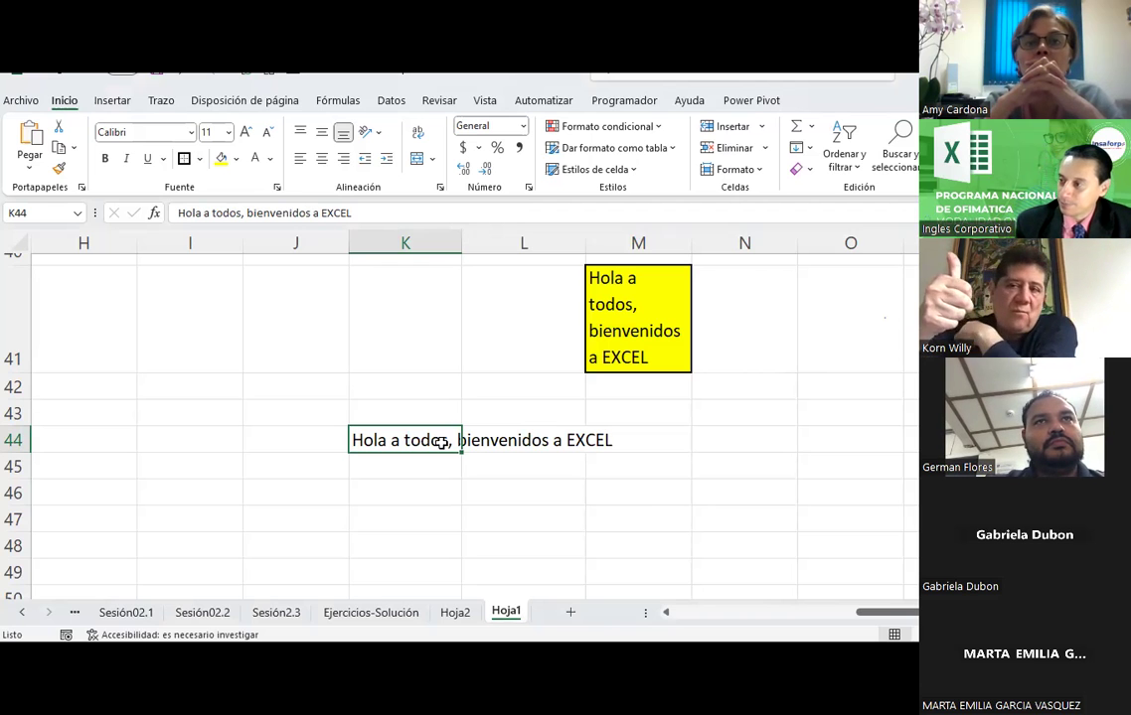
pyautogui.click(443, 486)
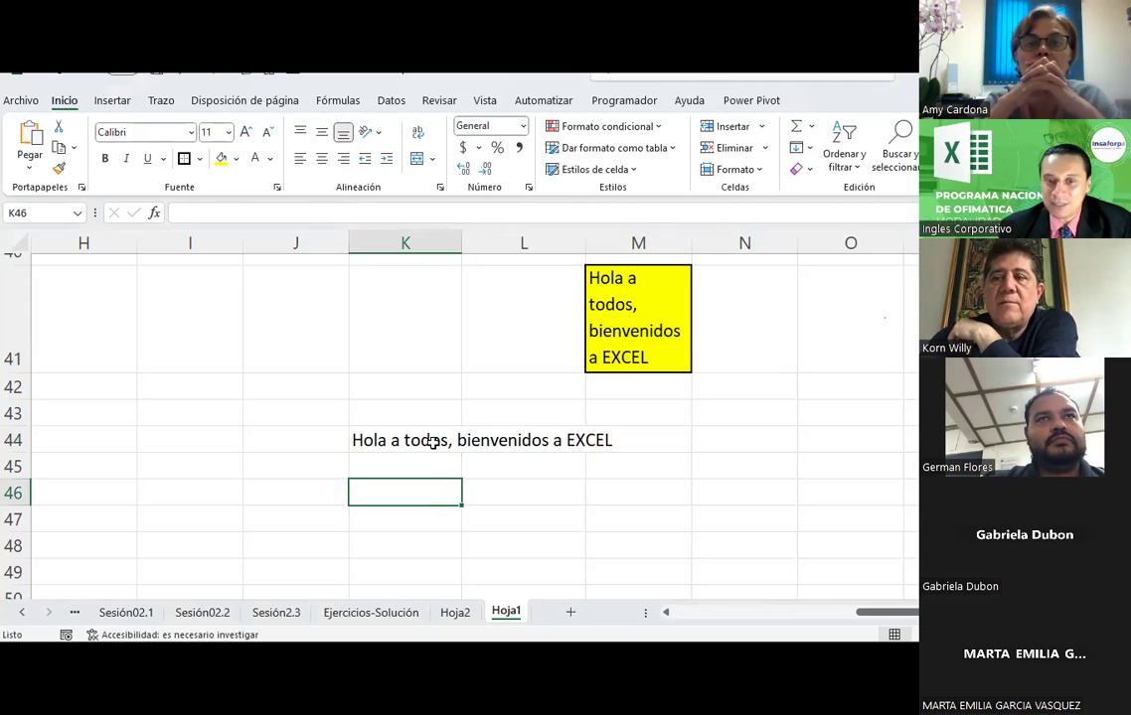
pyautogui.click(438, 438)
pyautogui.click(522, 436)
pyautogui.click(636, 437)
pyautogui.click(484, 490)
pyautogui.moveTo(405, 444); pyautogui.dragTo(621, 439)
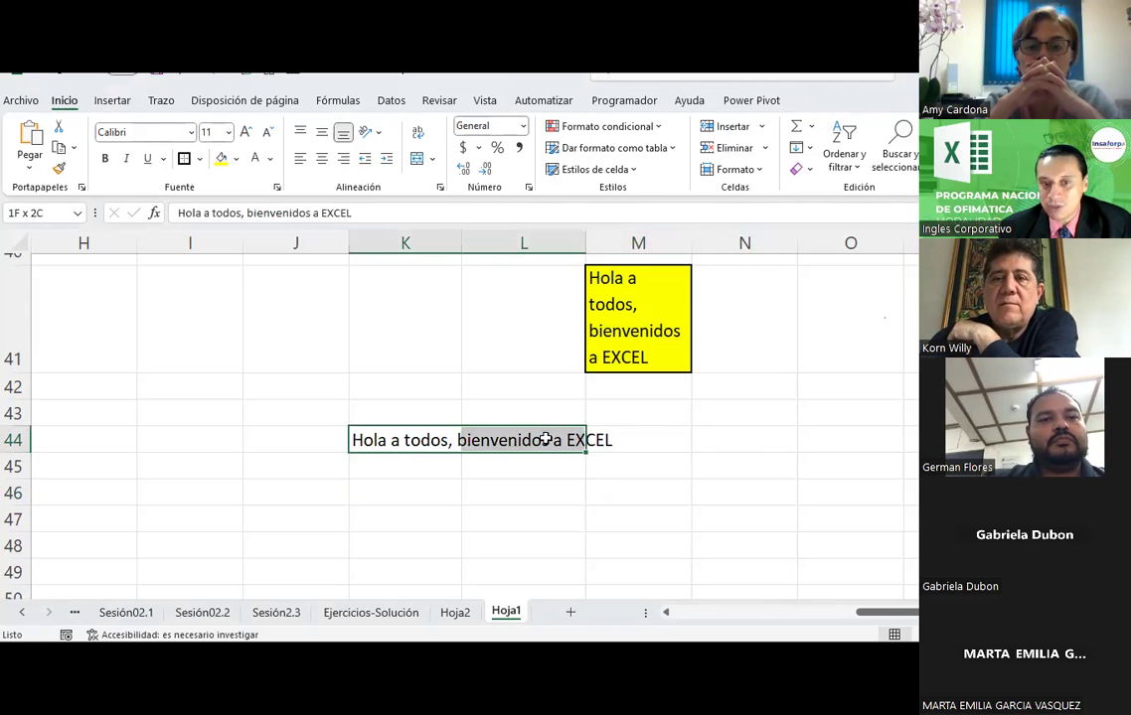
pyautogui.click(432, 162)
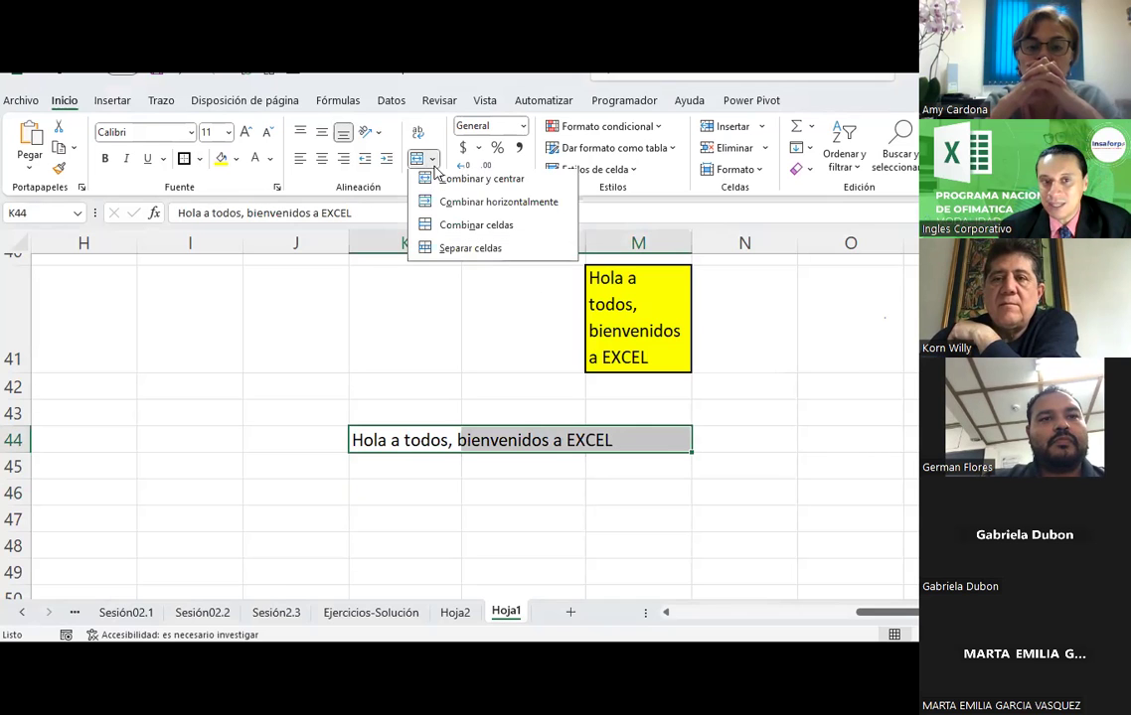
pyautogui.click(486, 188)
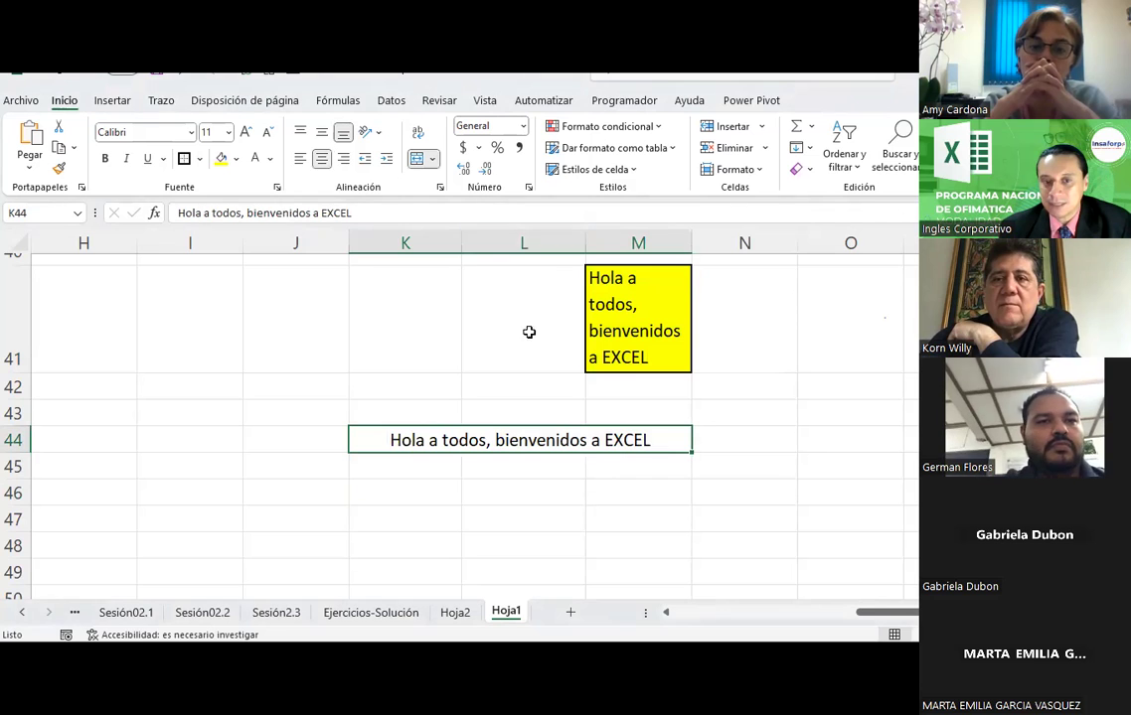
pyautogui.click(497, 487)
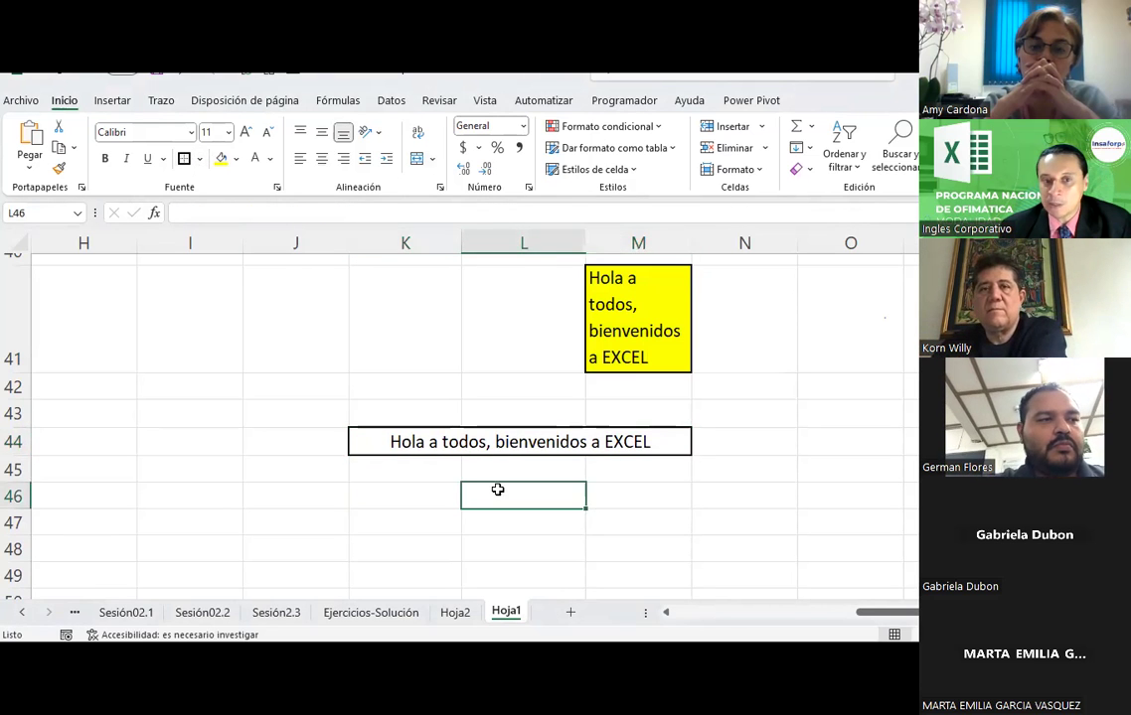
pyautogui.click(496, 437)
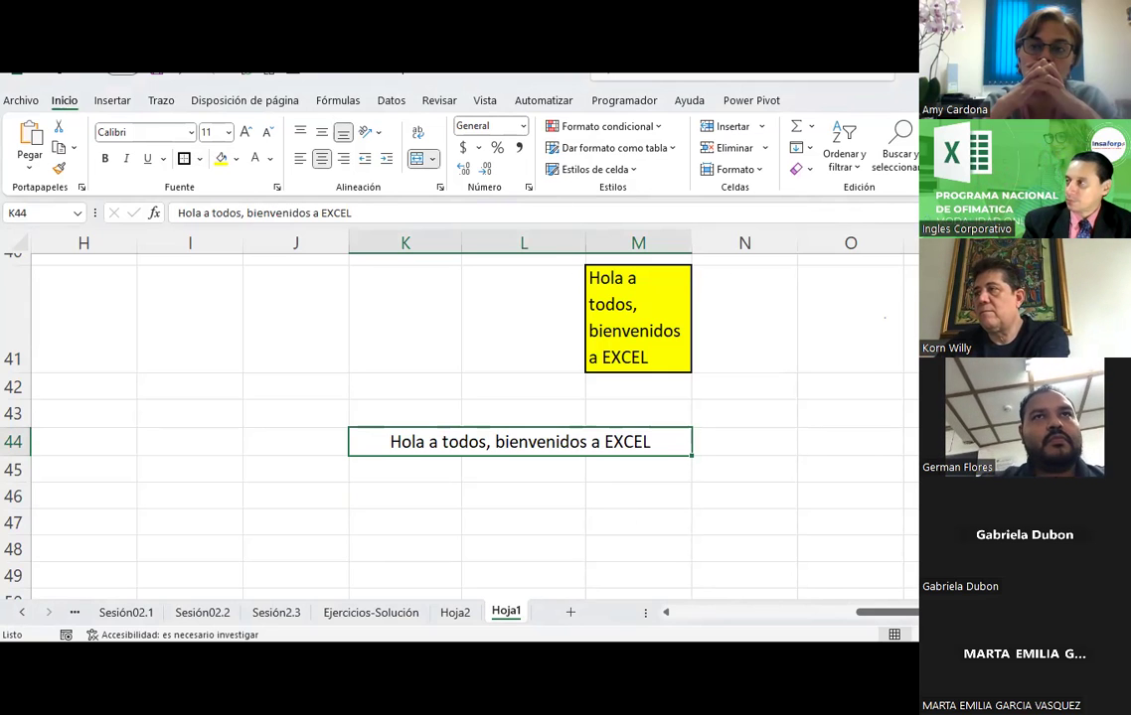
pyautogui.hotkey('alt', 'Tab')
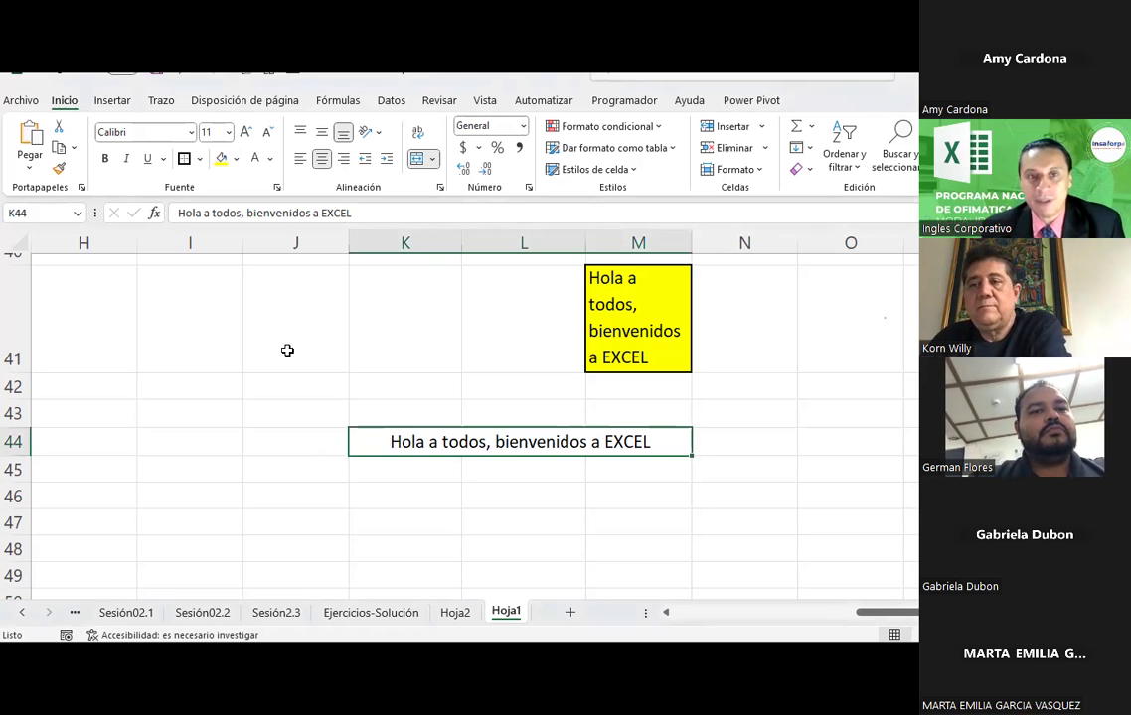
pyautogui.moveTo(883, 611)
pyautogui.mouseDown()
pyautogui.moveTo(747, 608)
pyautogui.moveTo(894, 611)
pyautogui.mouseUp()
pyautogui.scroll(12, 475, 417)
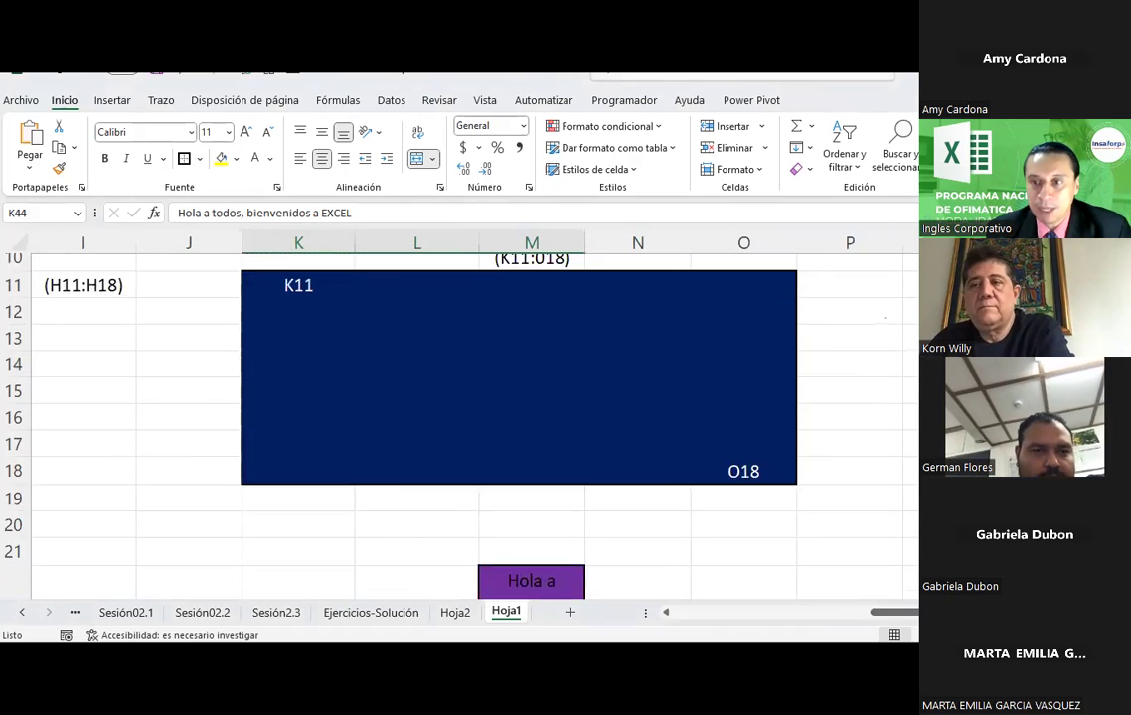
pyautogui.scroll(-3, 475, 418)
pyautogui.scroll(-5, 475, 417)
pyautogui.scroll(-2, 474, 417)
pyautogui.scroll(-2, 475, 417)
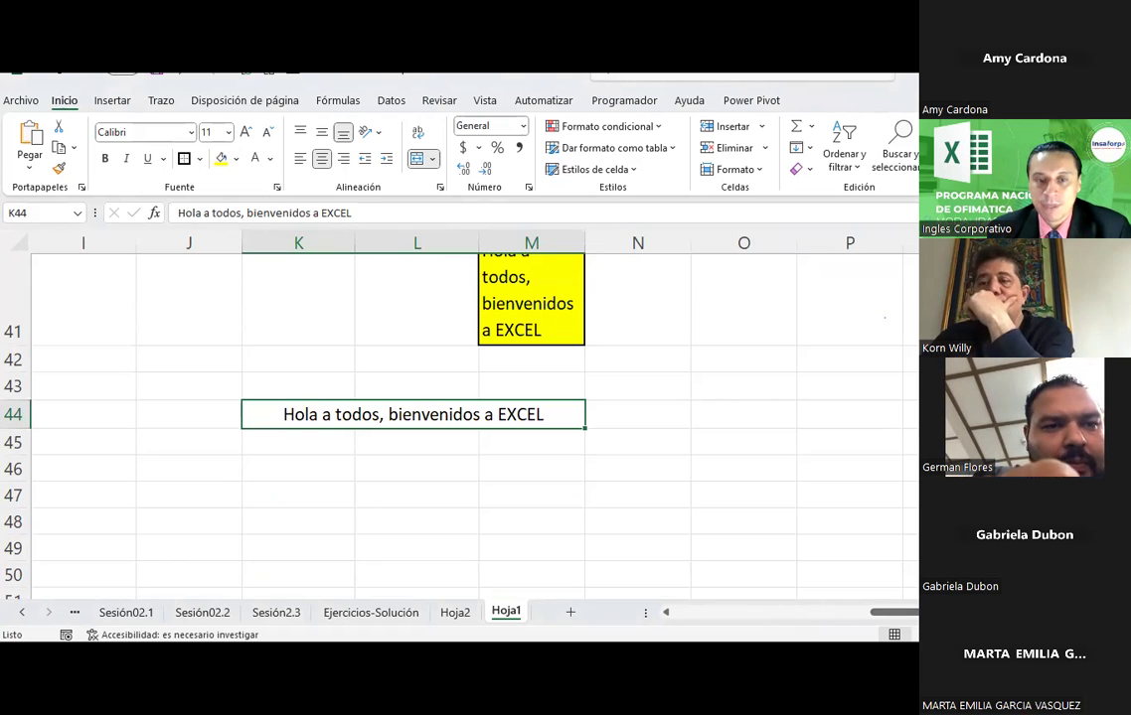
pyautogui.scroll(2, 534, 505)
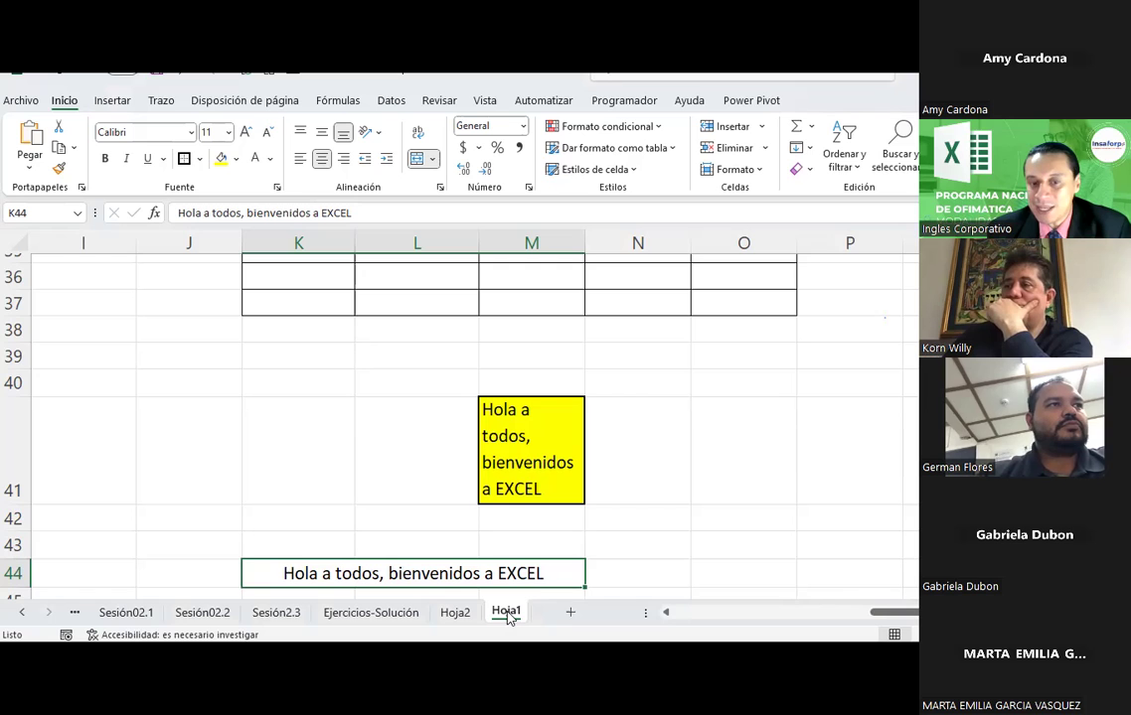
# Rename the Hoja1 sheet tab to Ej.01.
pyautogui.rightClick(508, 616)
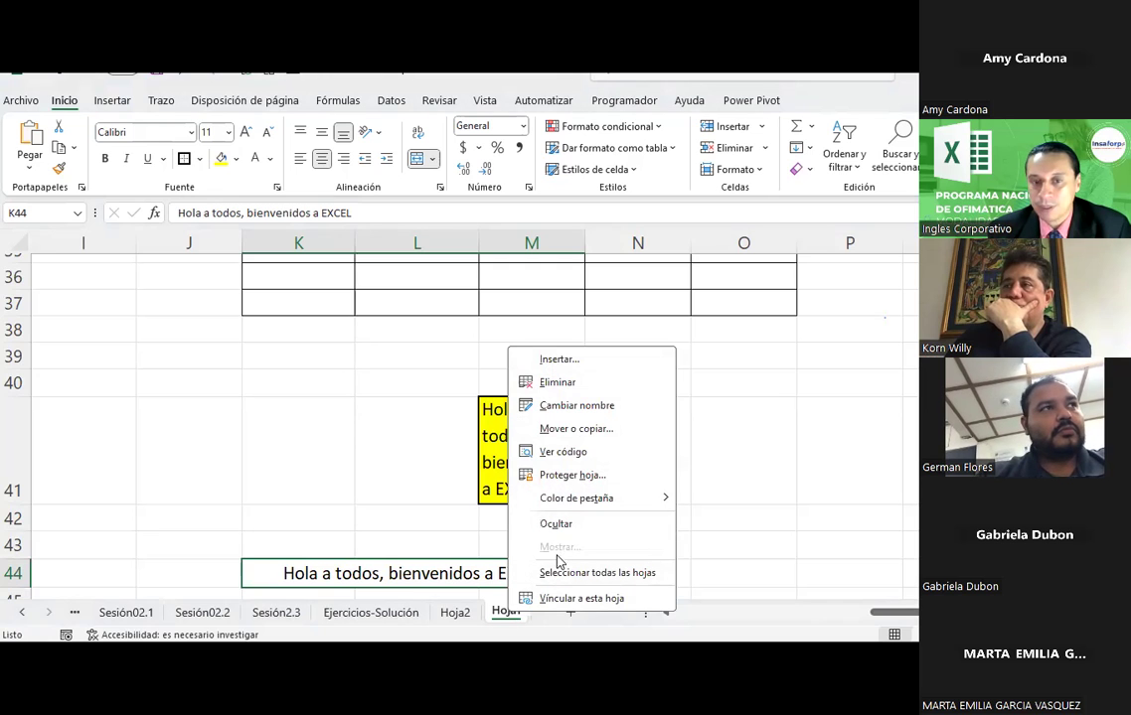
pyautogui.click(569, 413)
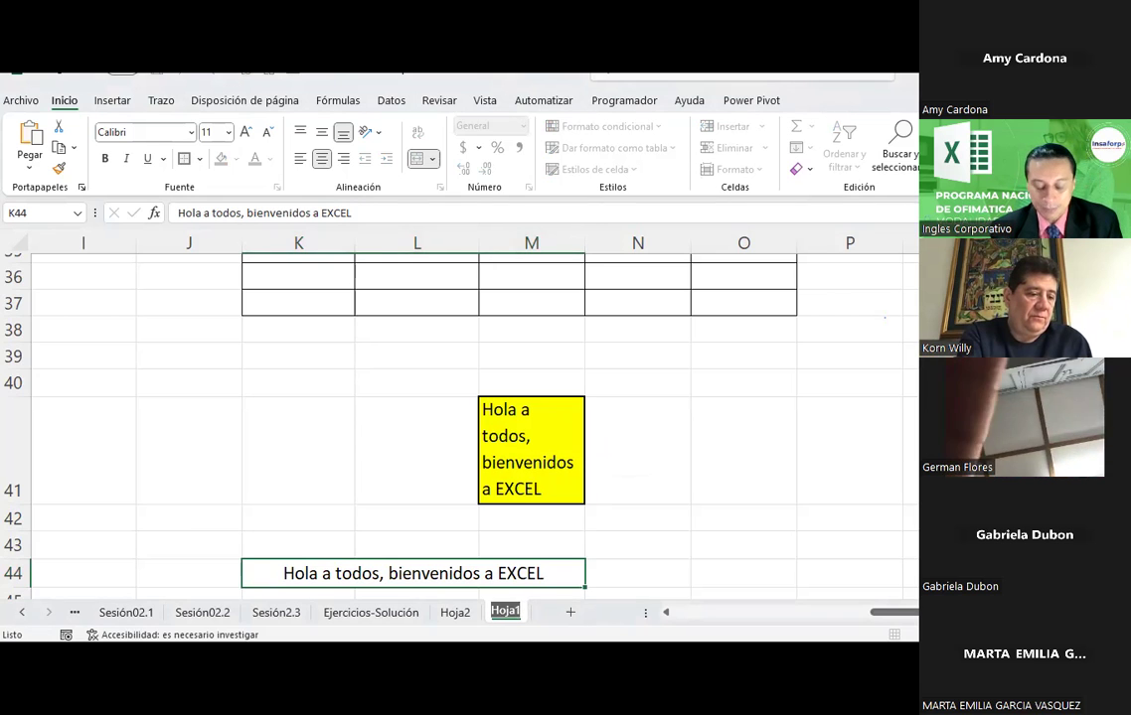
pyautogui.write('Ej')
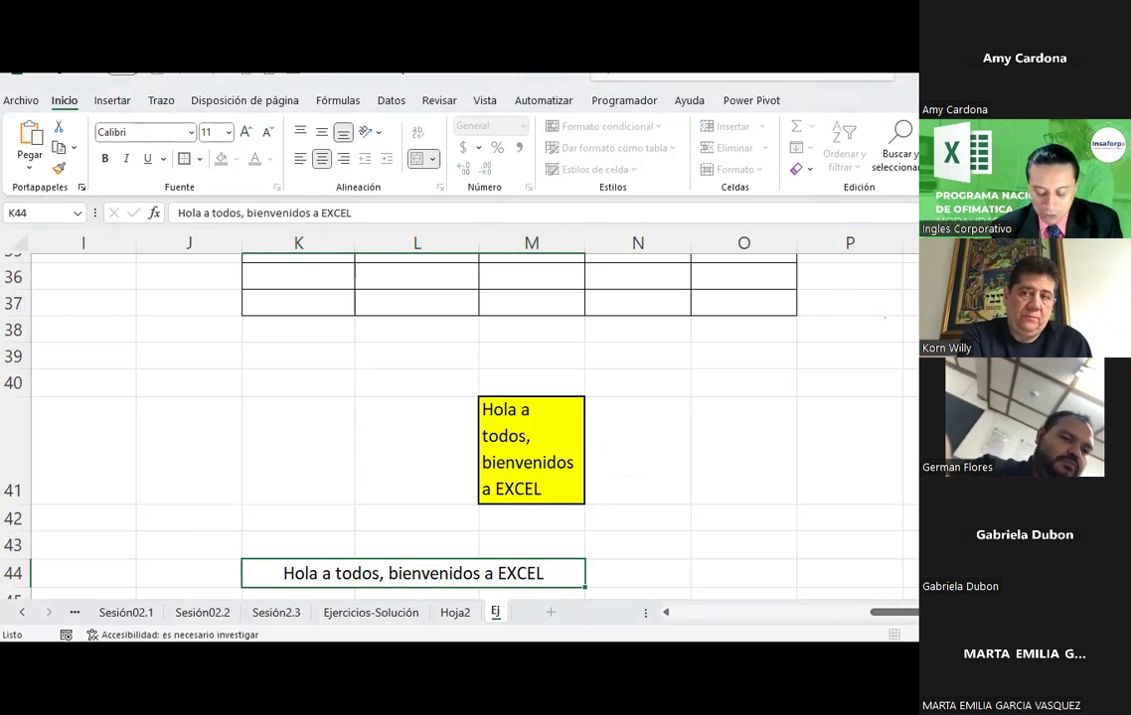
pyautogui.write('.01')
pyautogui.press('Return')
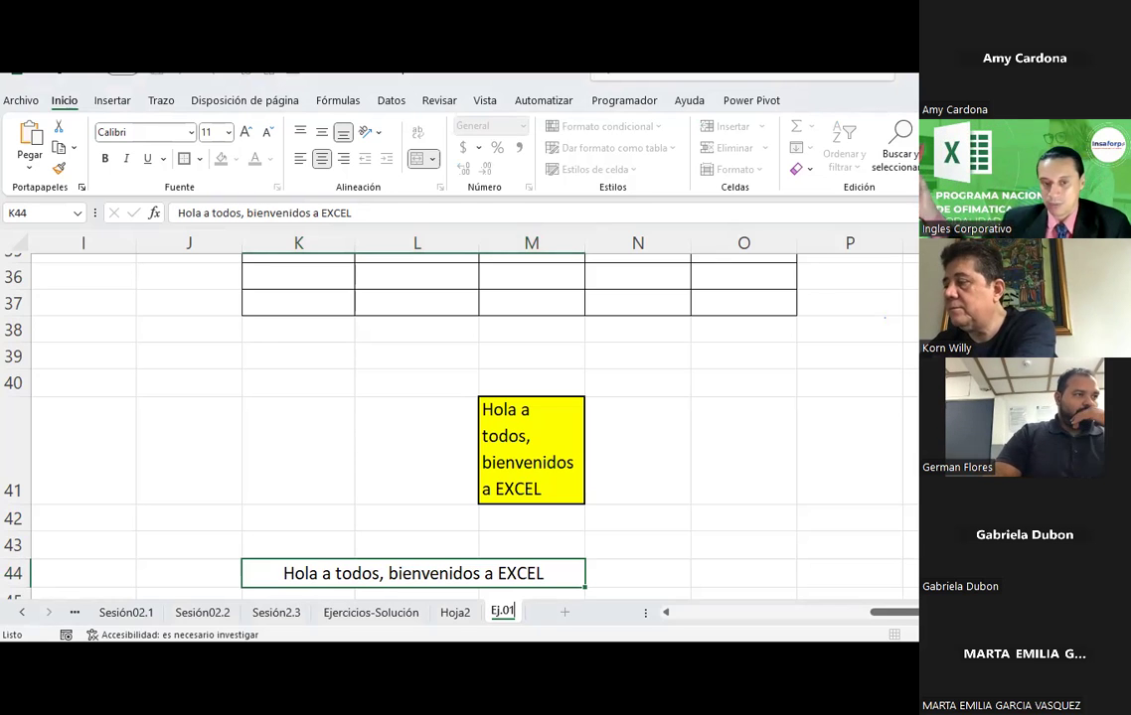
pyautogui.click(729, 392)
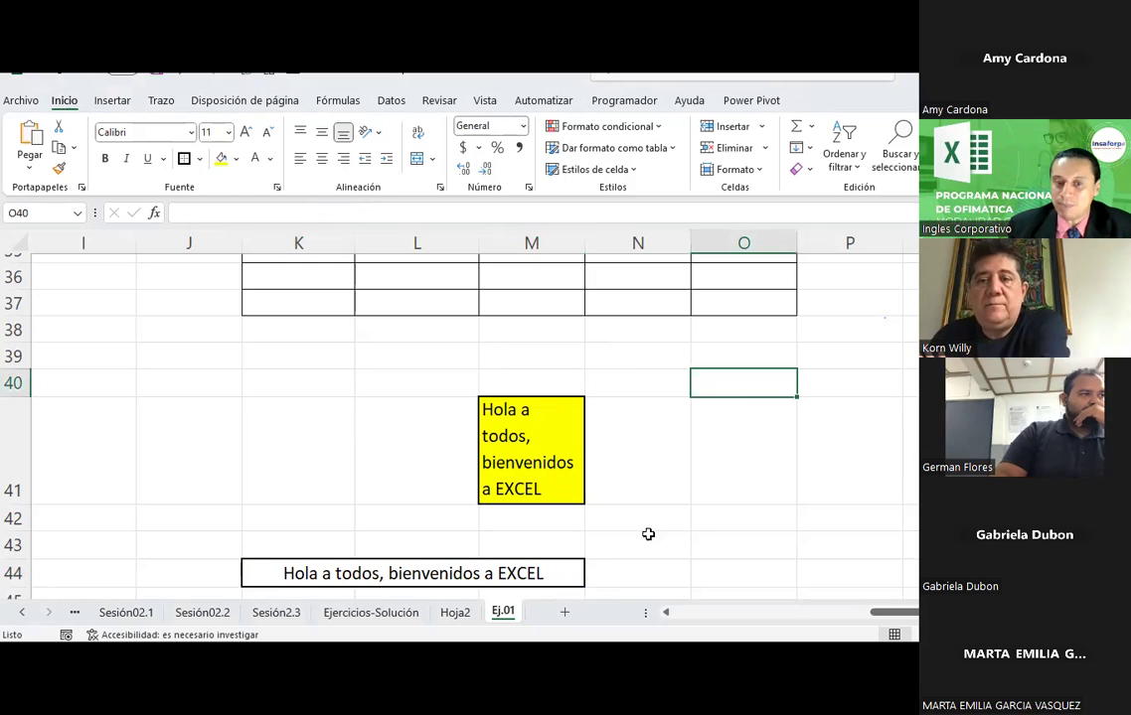
# Colour the Ej.01 sheet tab dark blue, then view the Hoja2 sheet.
pyautogui.rightClick(516, 616)
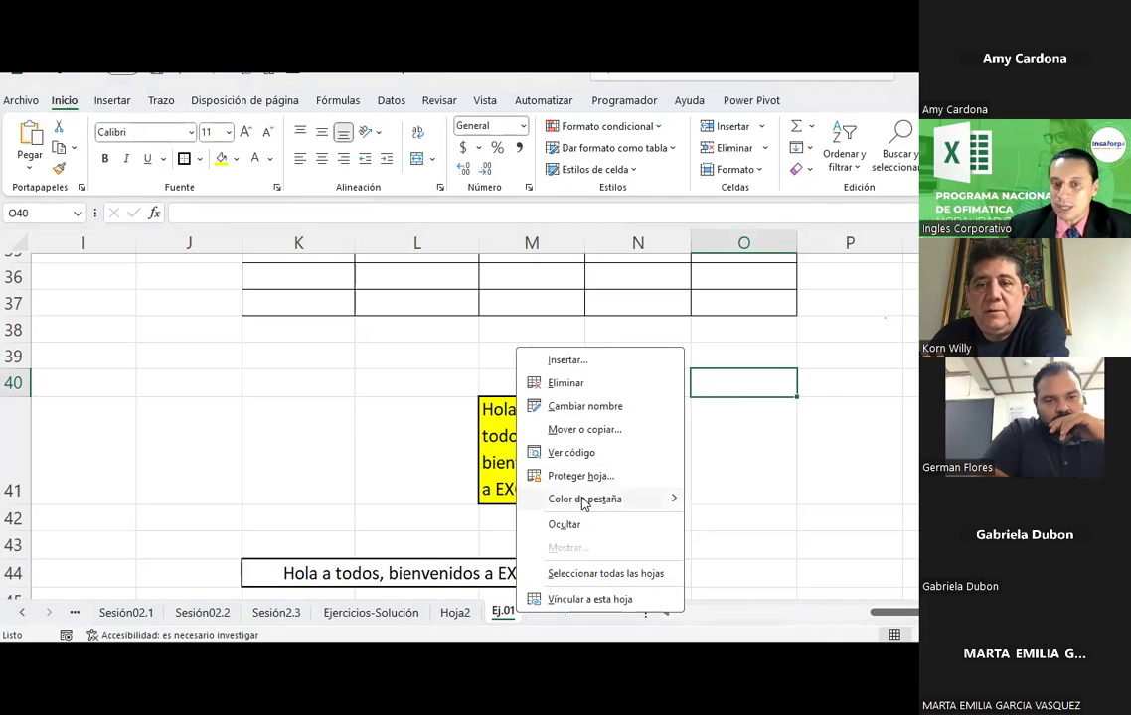
pyautogui.moveTo(583, 504)
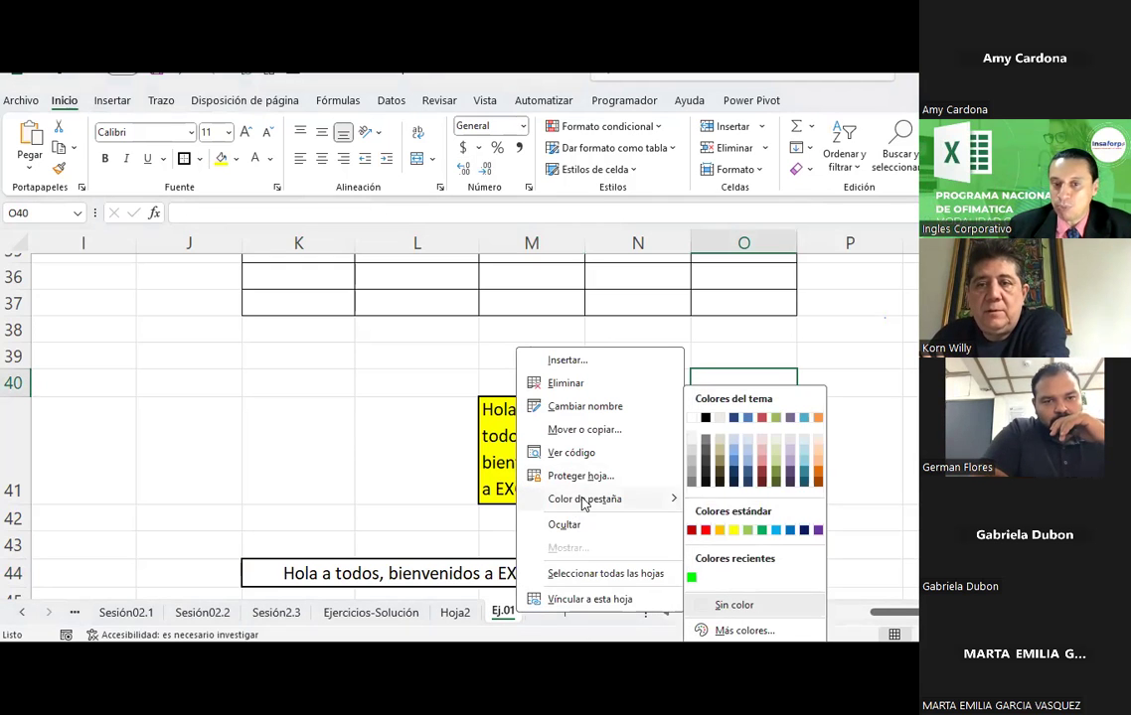
pyautogui.click(804, 531)
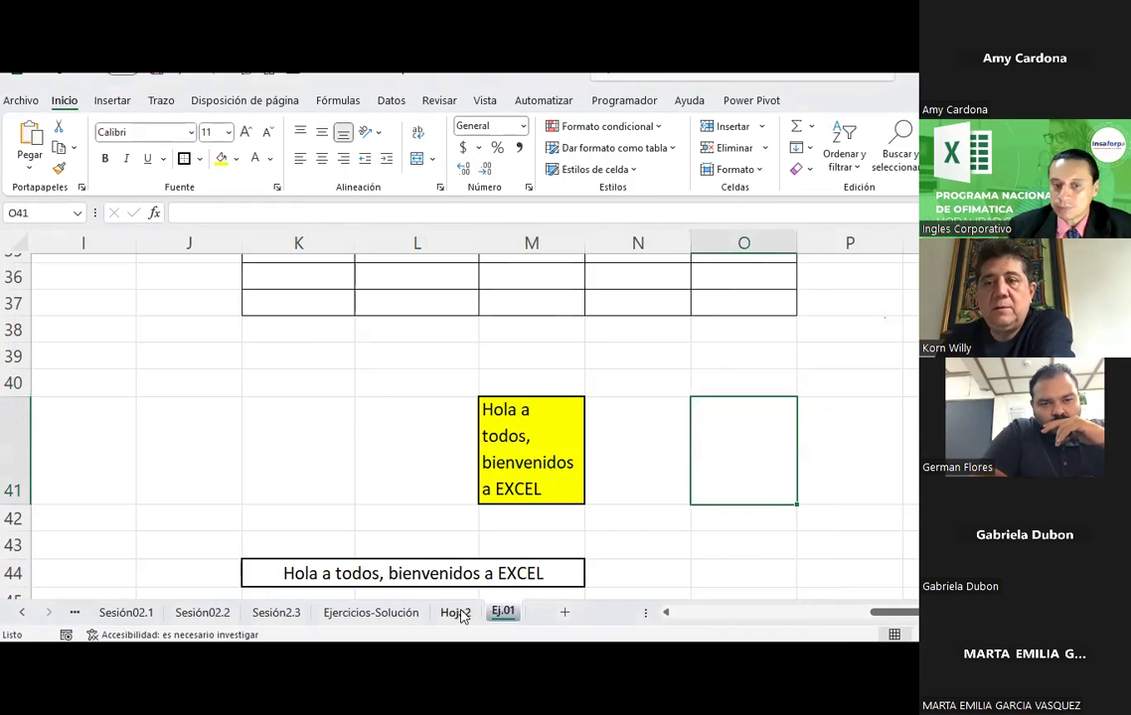
pyautogui.click(457, 612)
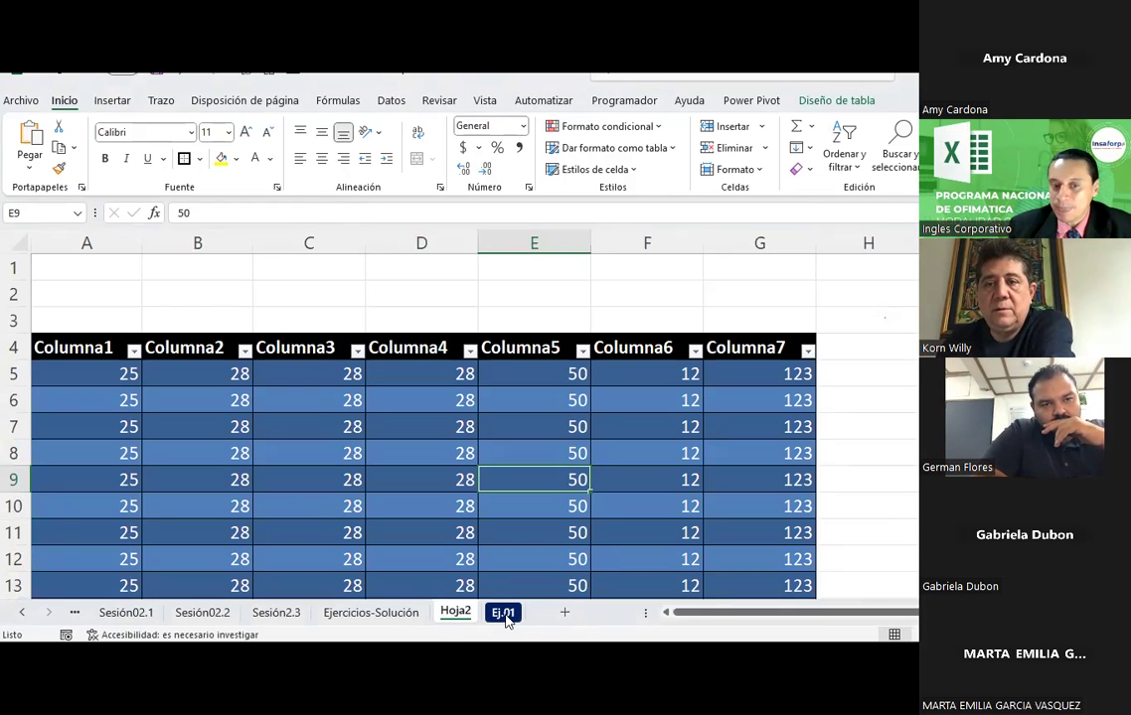
# Switch back to the Ej.01 sheet.
pyautogui.click(503, 613)
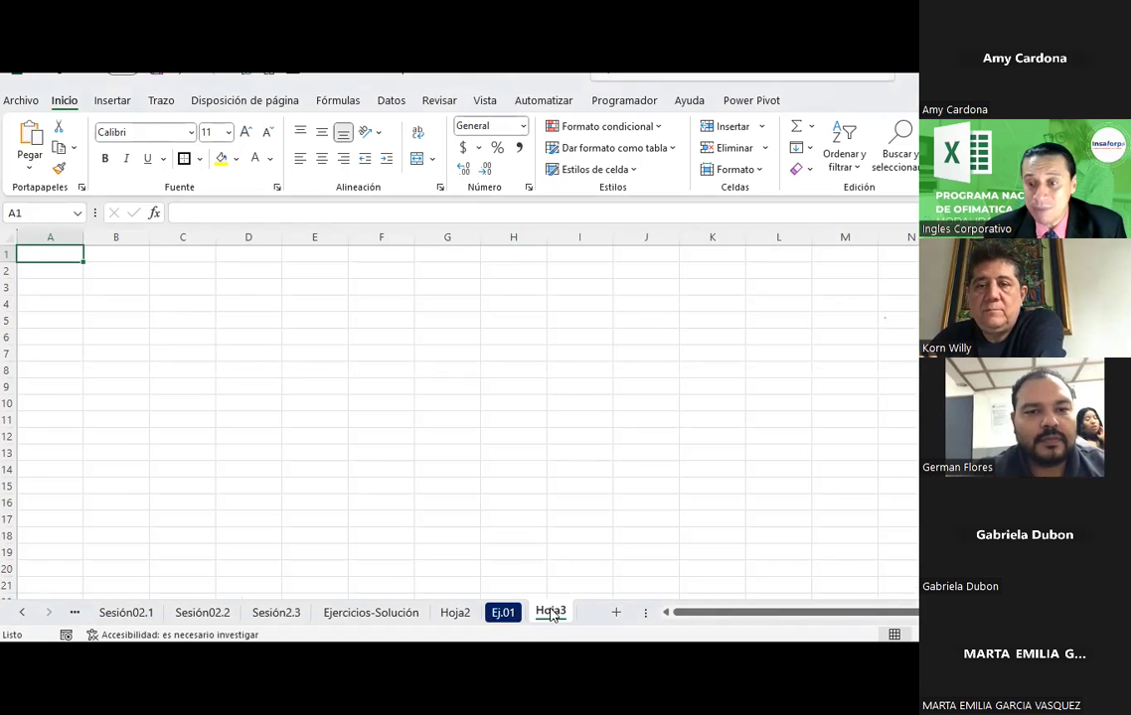
# Insert a new blank worksheet, Hoja4, from the Ej.01 tab's Insertar option.
pyautogui.click(496, 614)
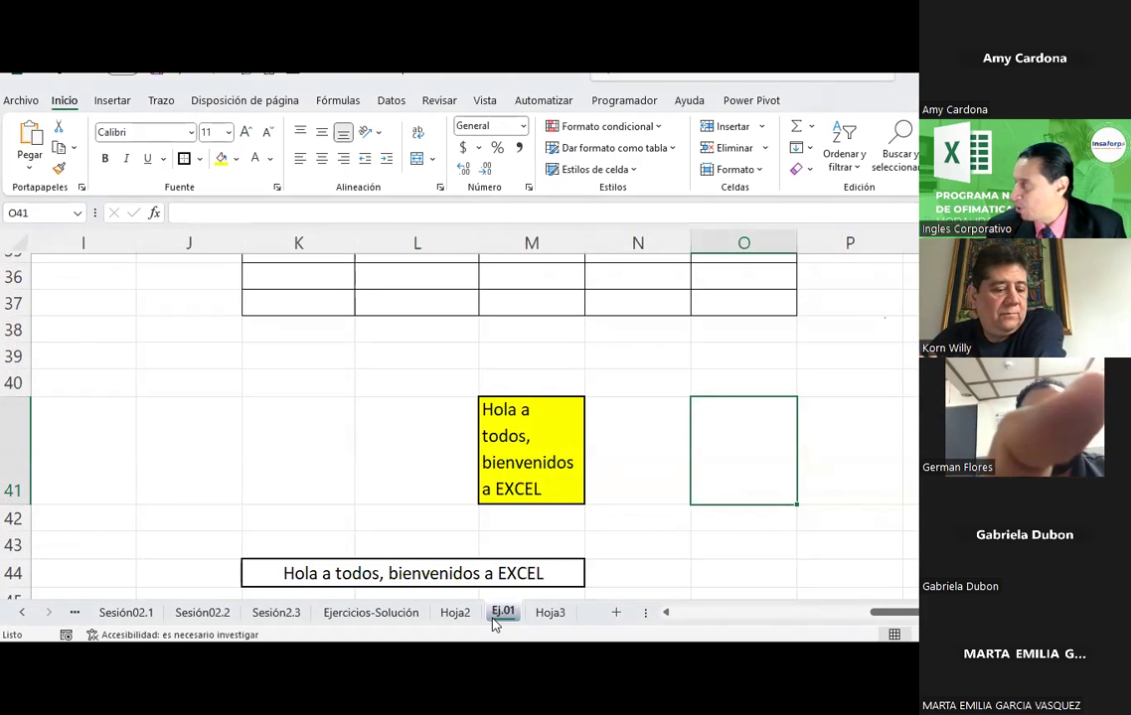
pyautogui.rightClick(496, 614)
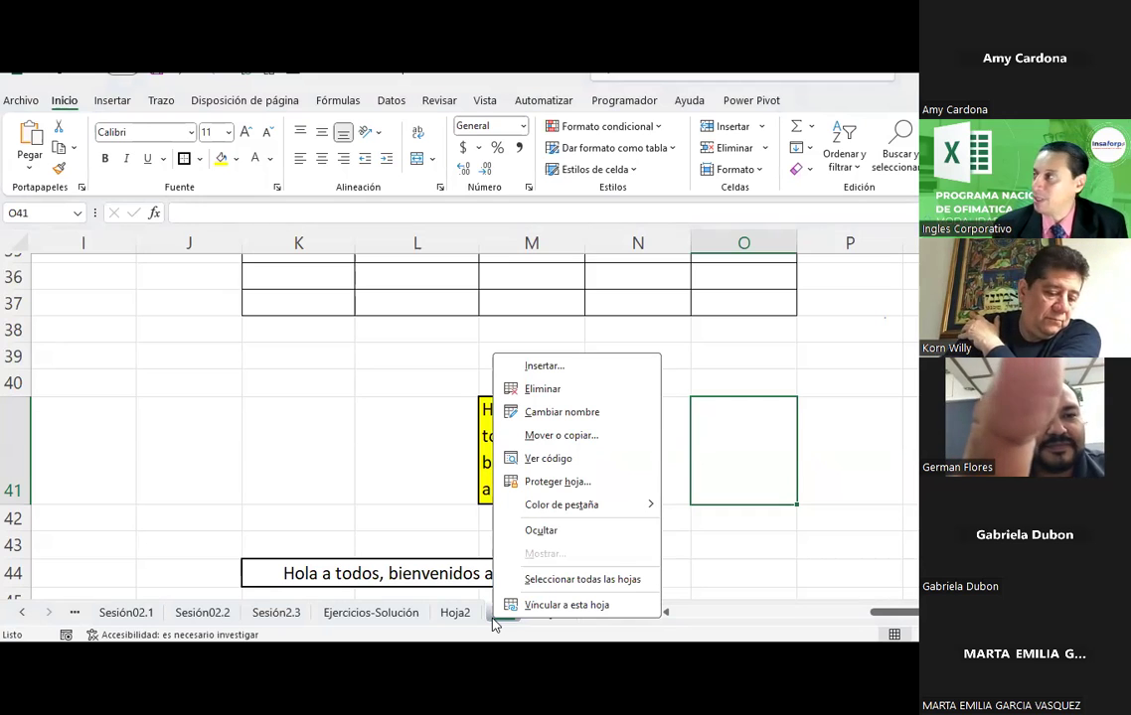
pyautogui.press('Escape')
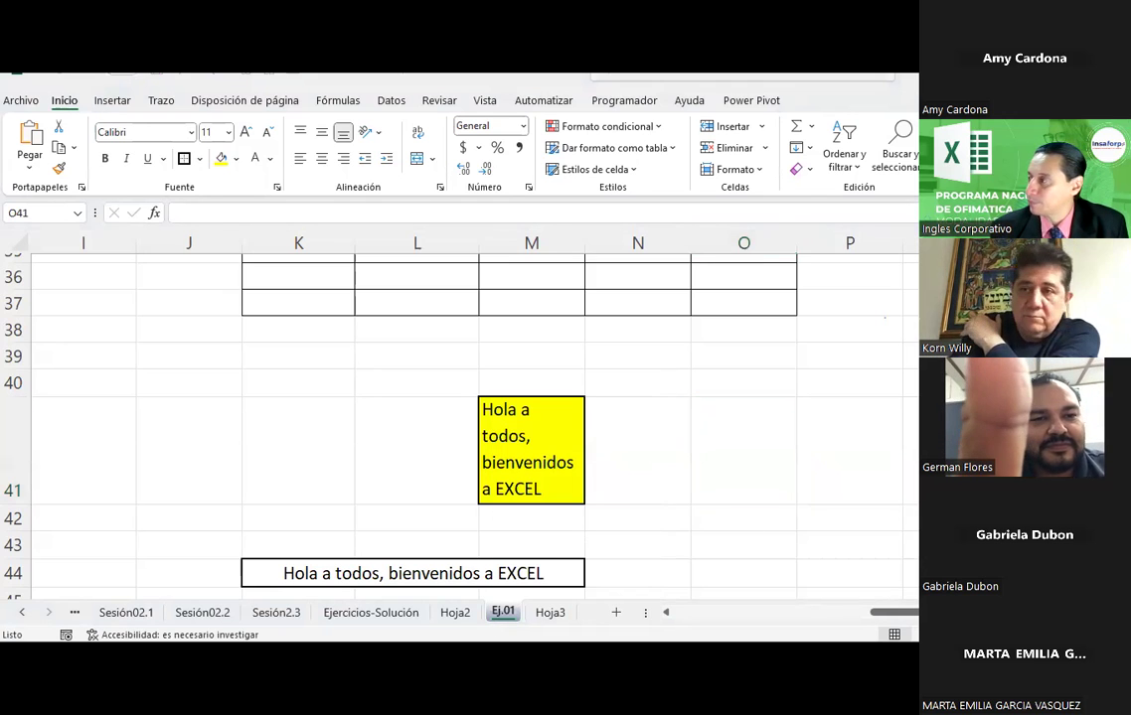
pyautogui.rightClick(512, 613)
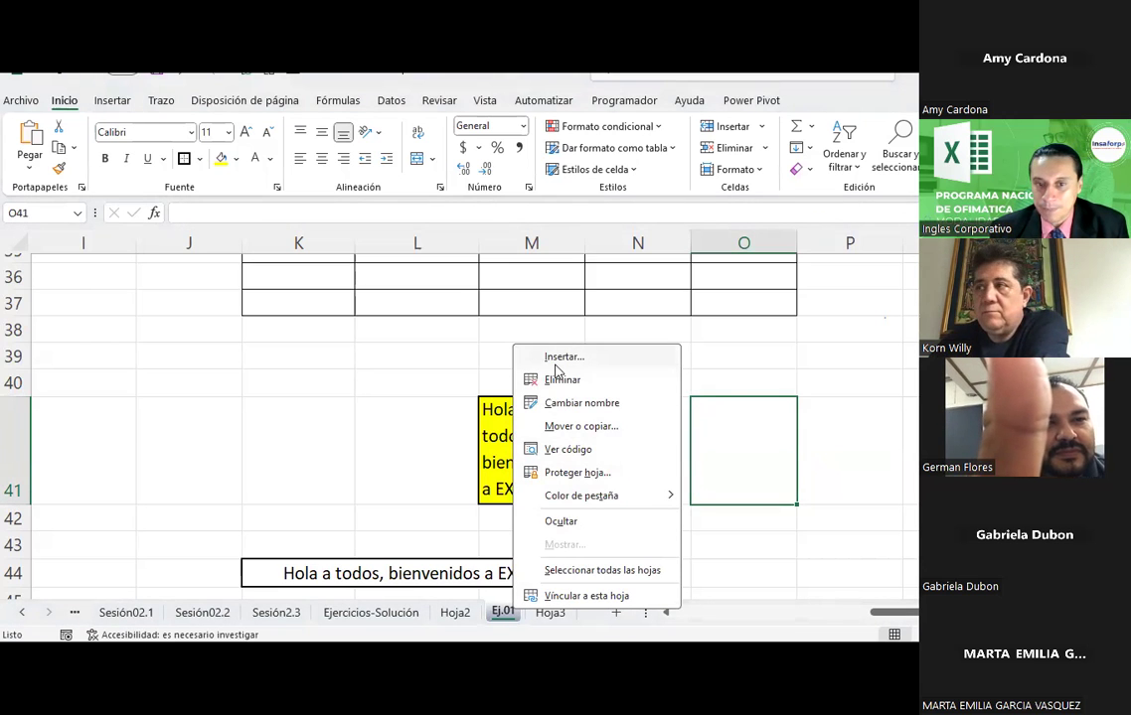
pyautogui.click(556, 363)
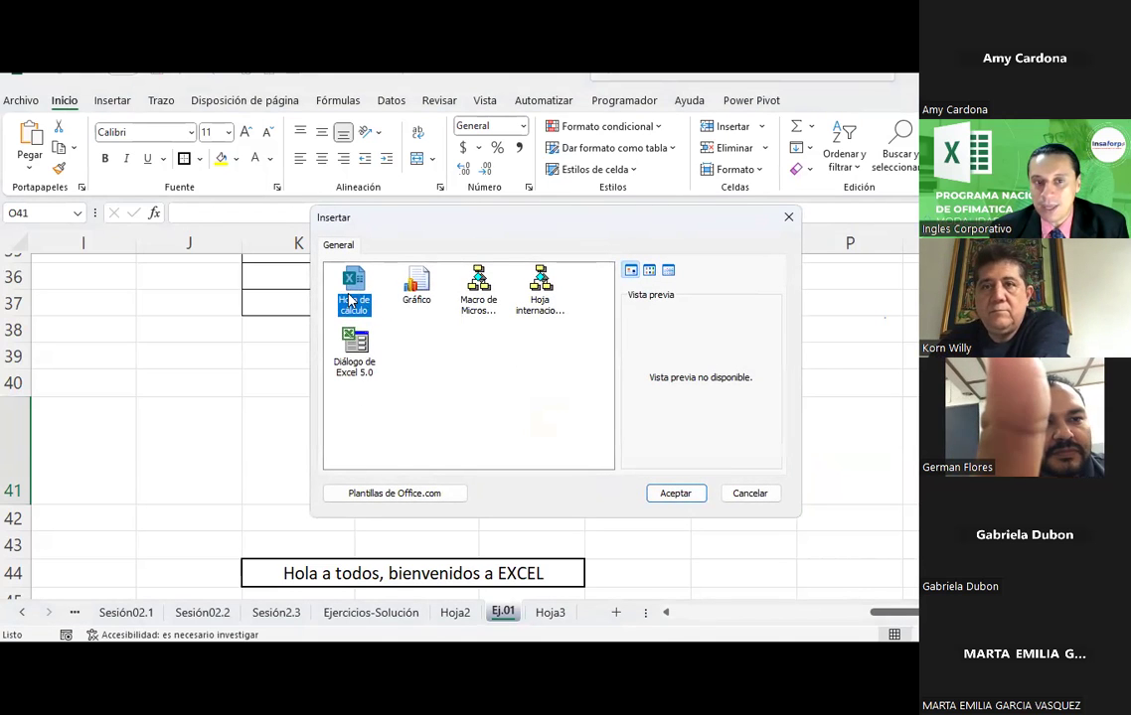
pyautogui.click(675, 494)
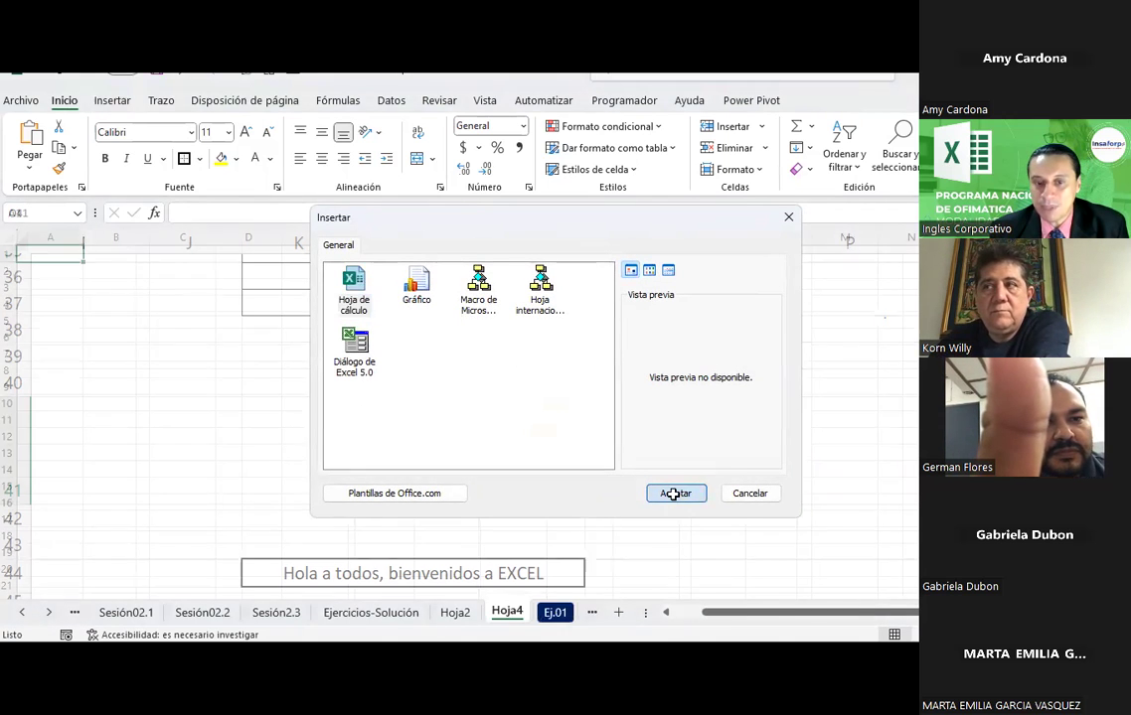
# Reorder the sheet tabs to Ej.01, Hoja3, Hoja4 and return to Ej.01.
pyautogui.moveTo(561, 617); pyautogui.dragTo(505, 613)
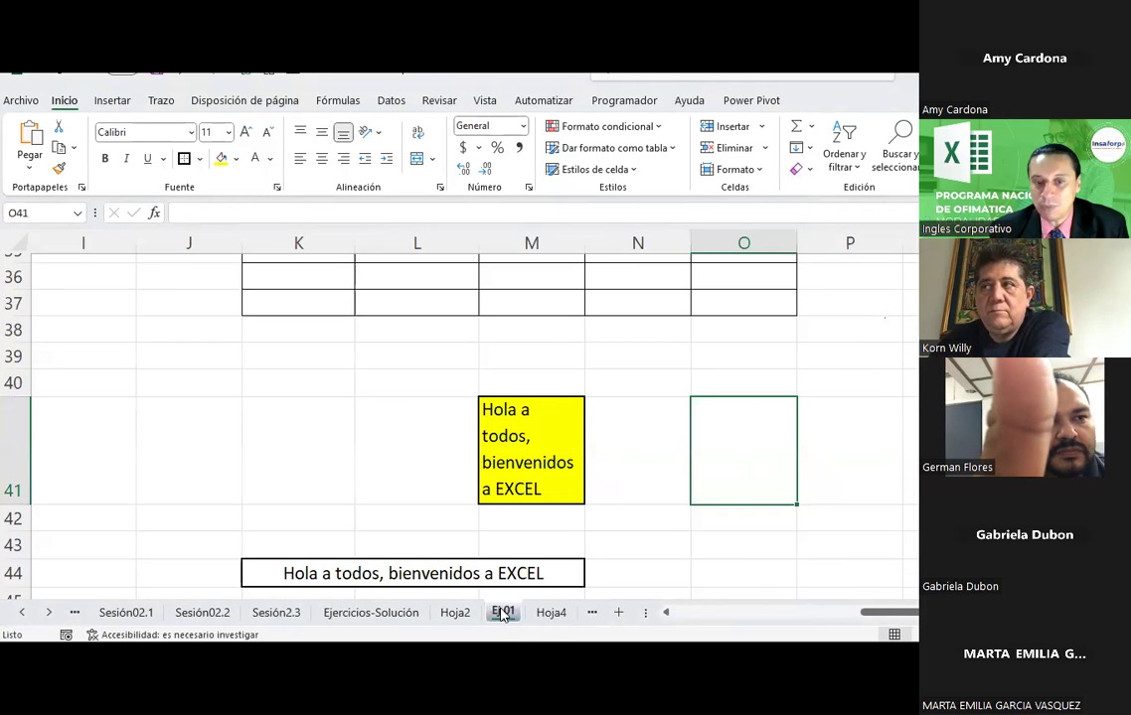
pyautogui.click(548, 615)
pyautogui.moveTo(646, 612); pyautogui.dragTo(724, 612)
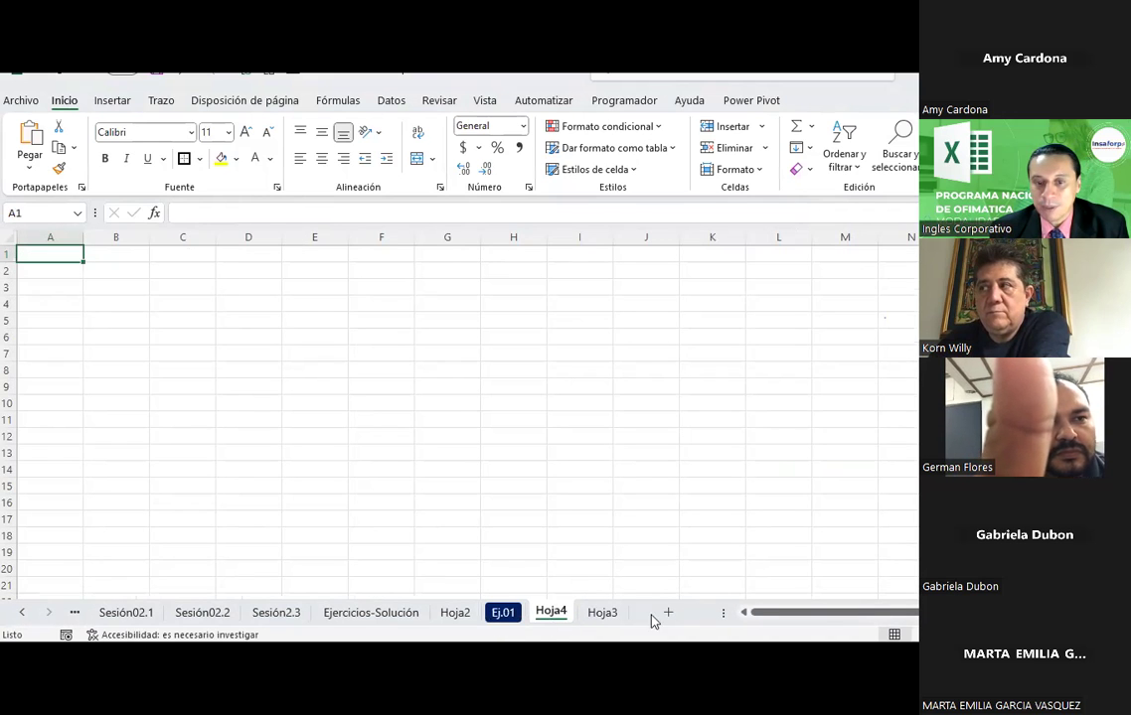
pyautogui.click(596, 613)
pyautogui.moveTo(591, 613); pyautogui.dragTo(541, 613)
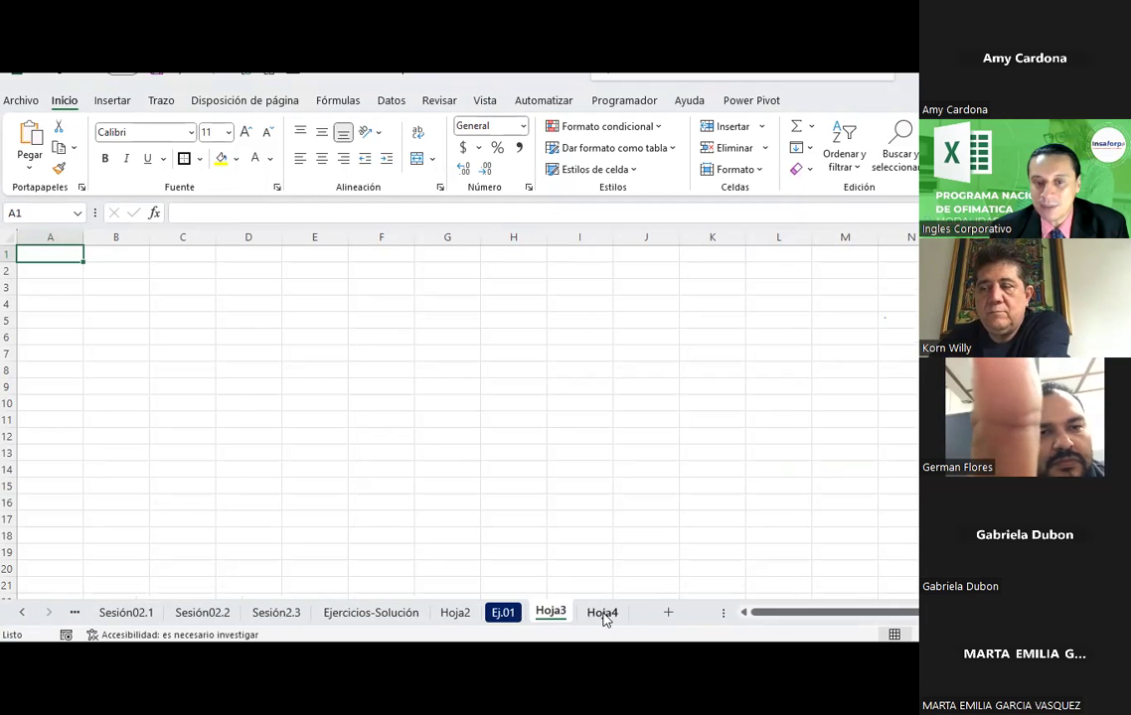
pyautogui.click(509, 615)
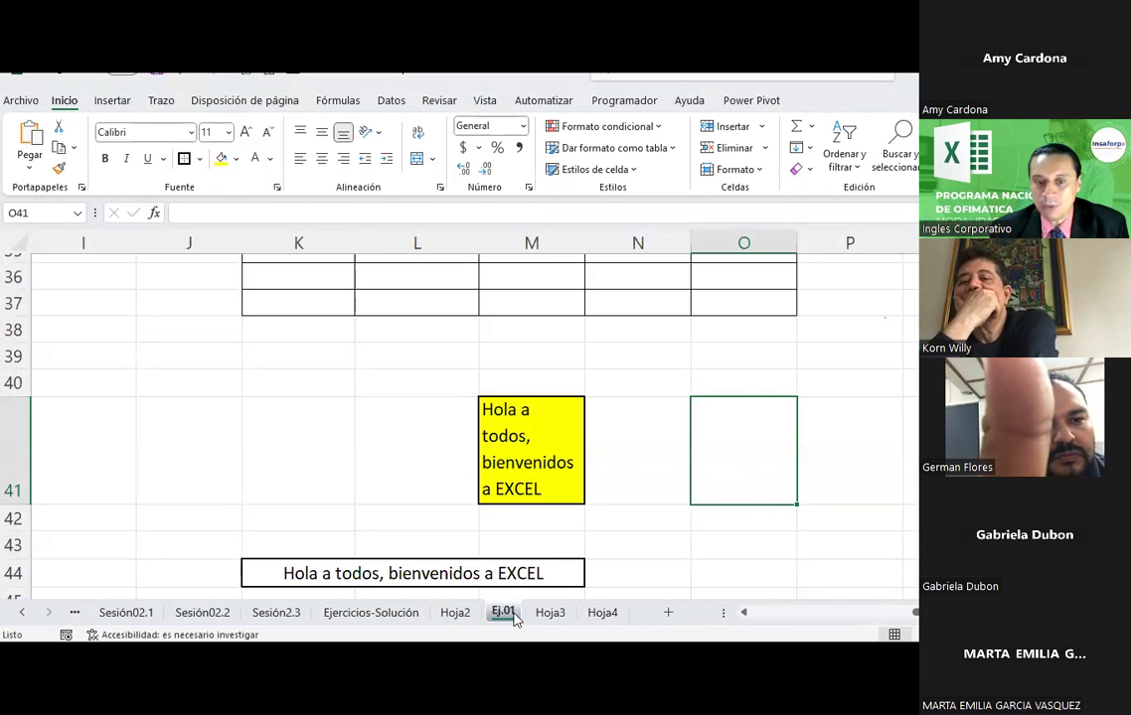
pyautogui.rightClick(514, 619)
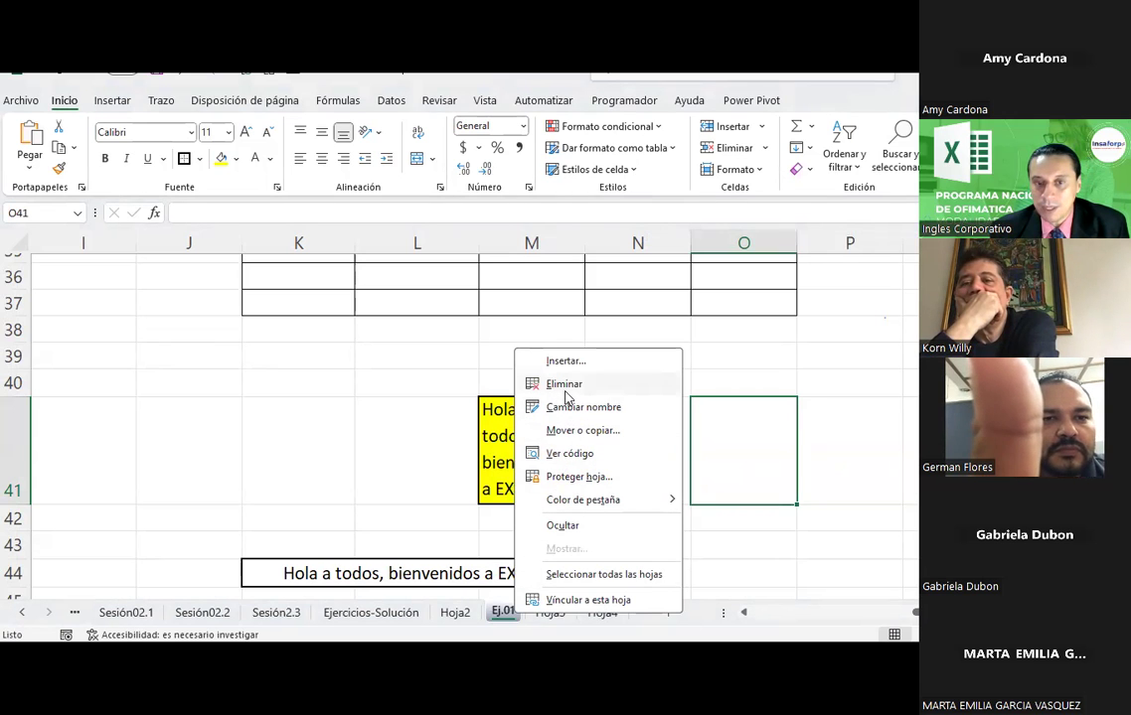
pyautogui.click(592, 613)
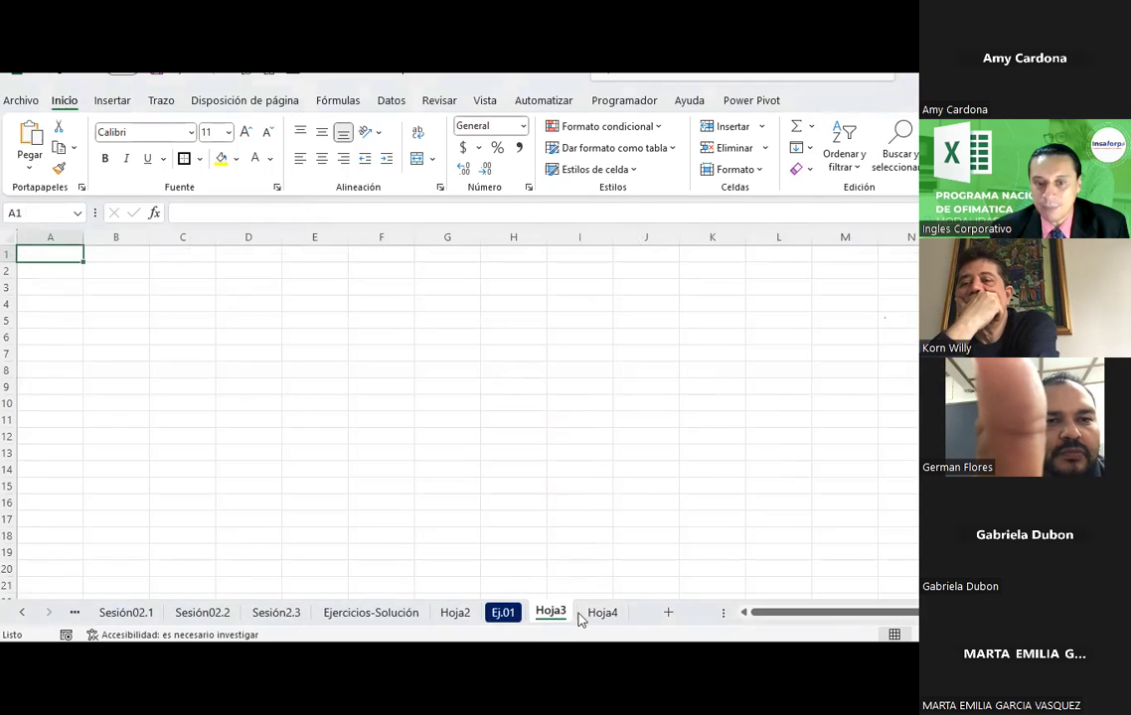
pyautogui.click(547, 618)
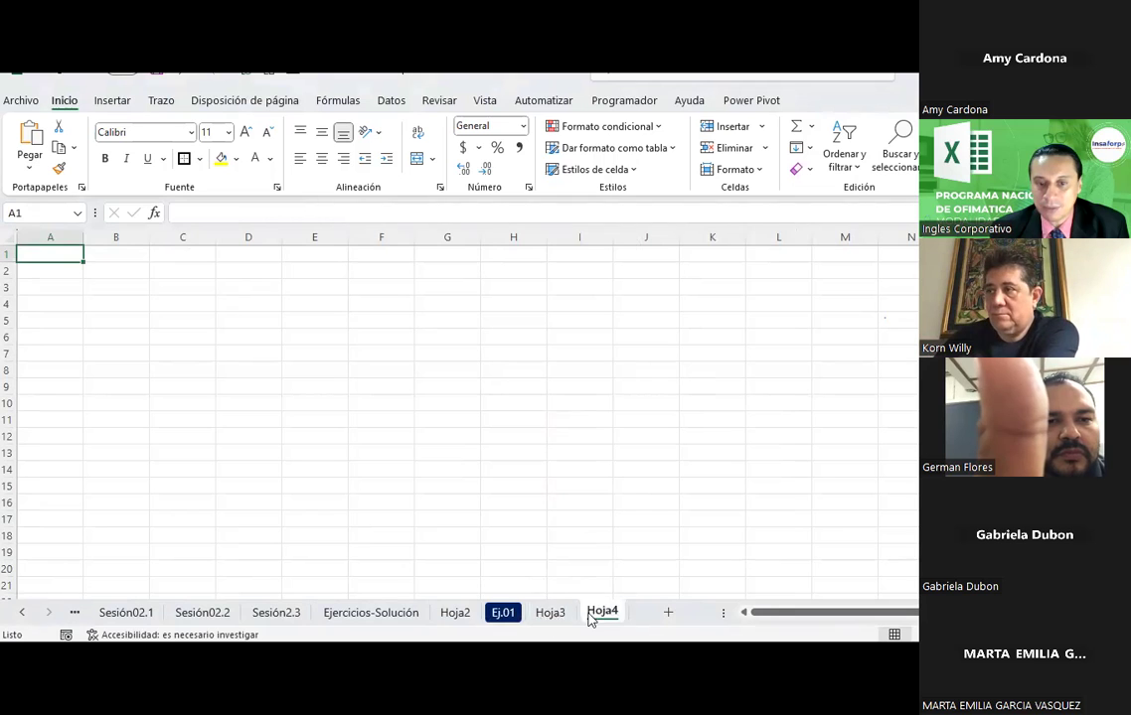
pyautogui.click(506, 616)
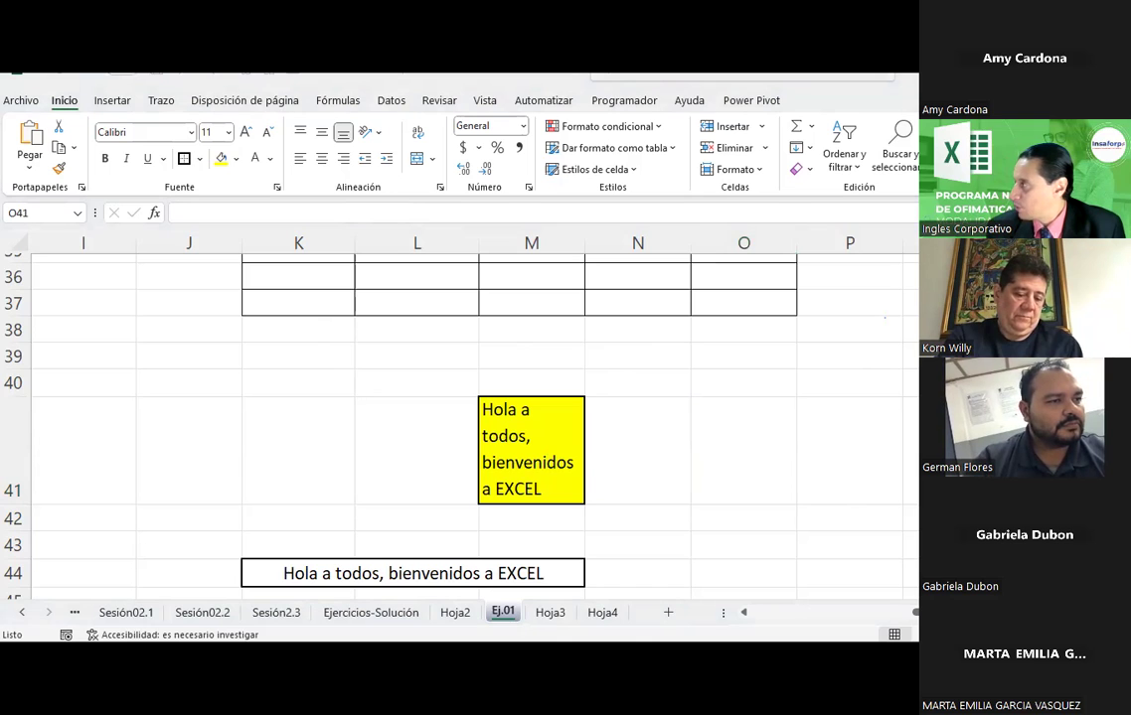
# Bring the top-left area of Ej.01 back into view, rows 1 onward and columns C–K.
pyautogui.click(799, 414)
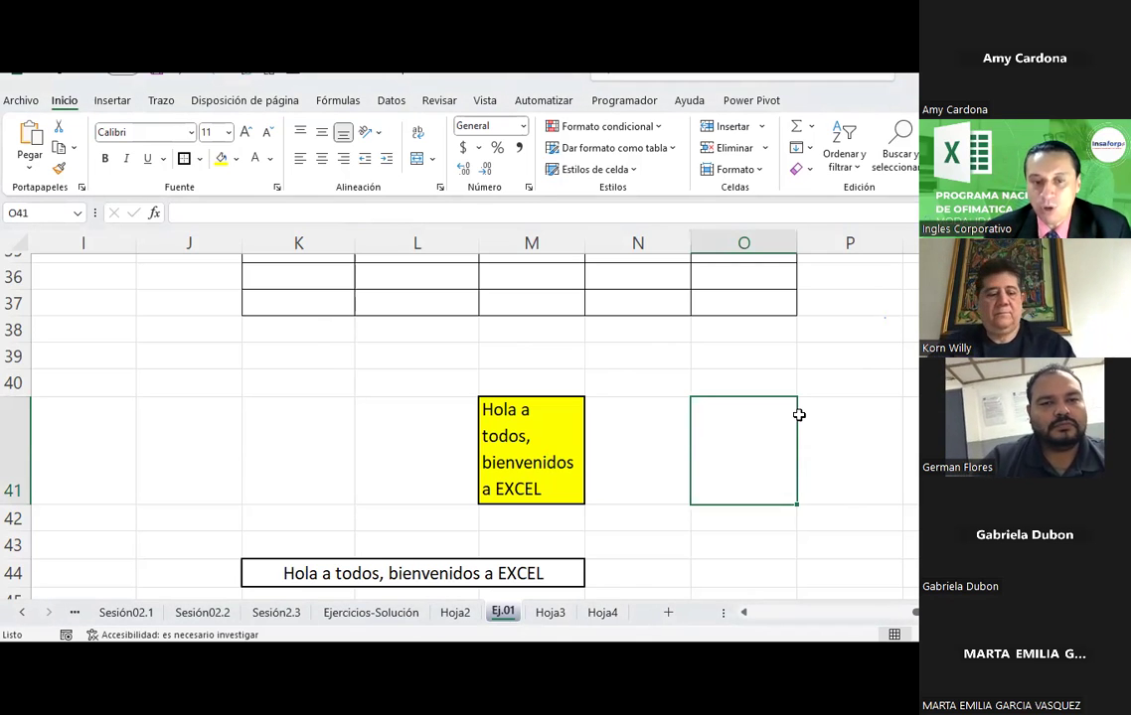
pyautogui.scroll(3, 573, 362)
pyautogui.scroll(3, 573, 361)
pyautogui.scroll(5, 574, 361)
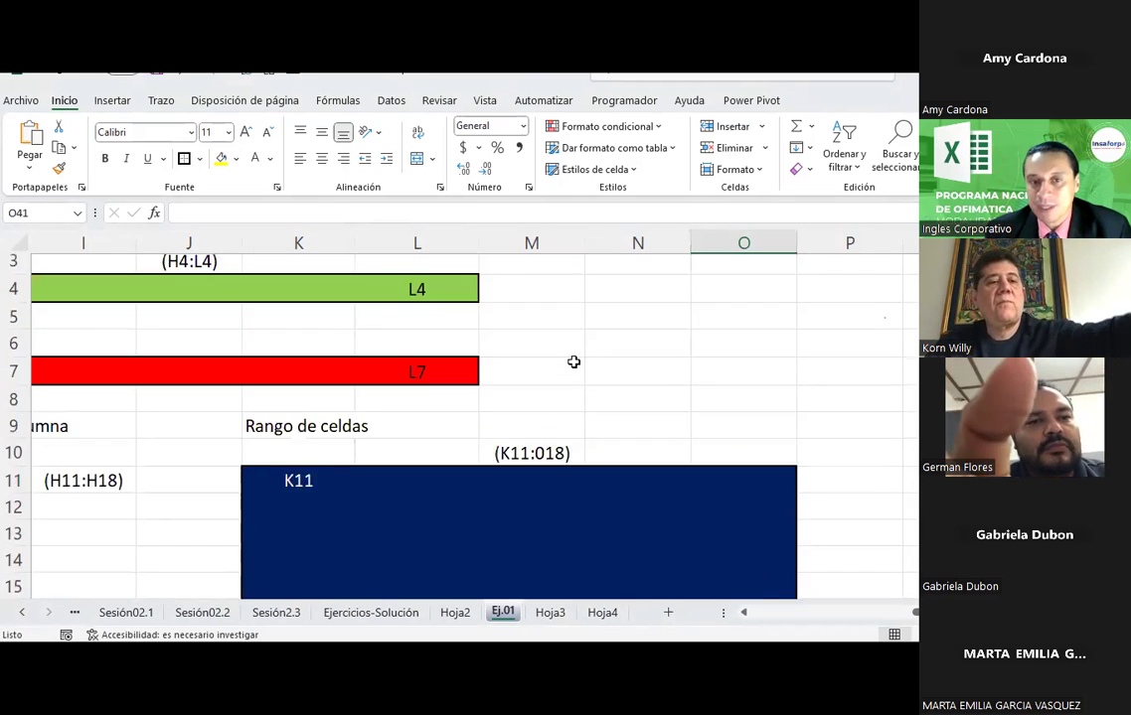
pyautogui.scroll(1, 573, 361)
pyautogui.click(791, 613)
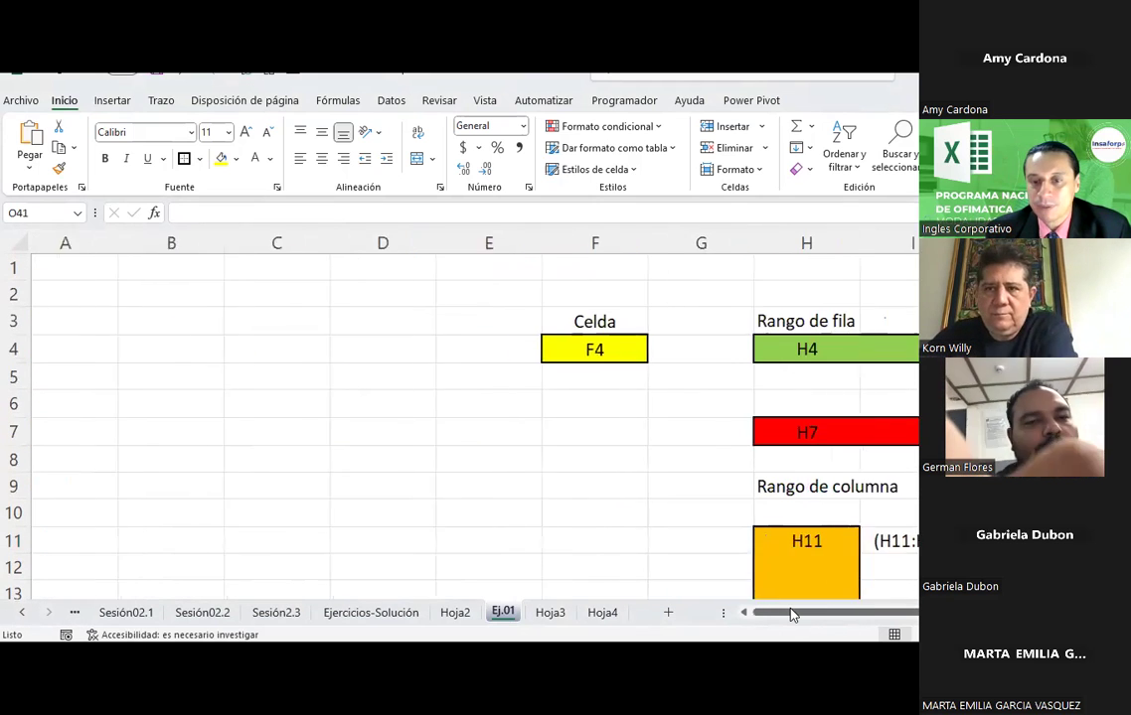
pyautogui.moveTo(791, 613); pyautogui.dragTo(844, 616)
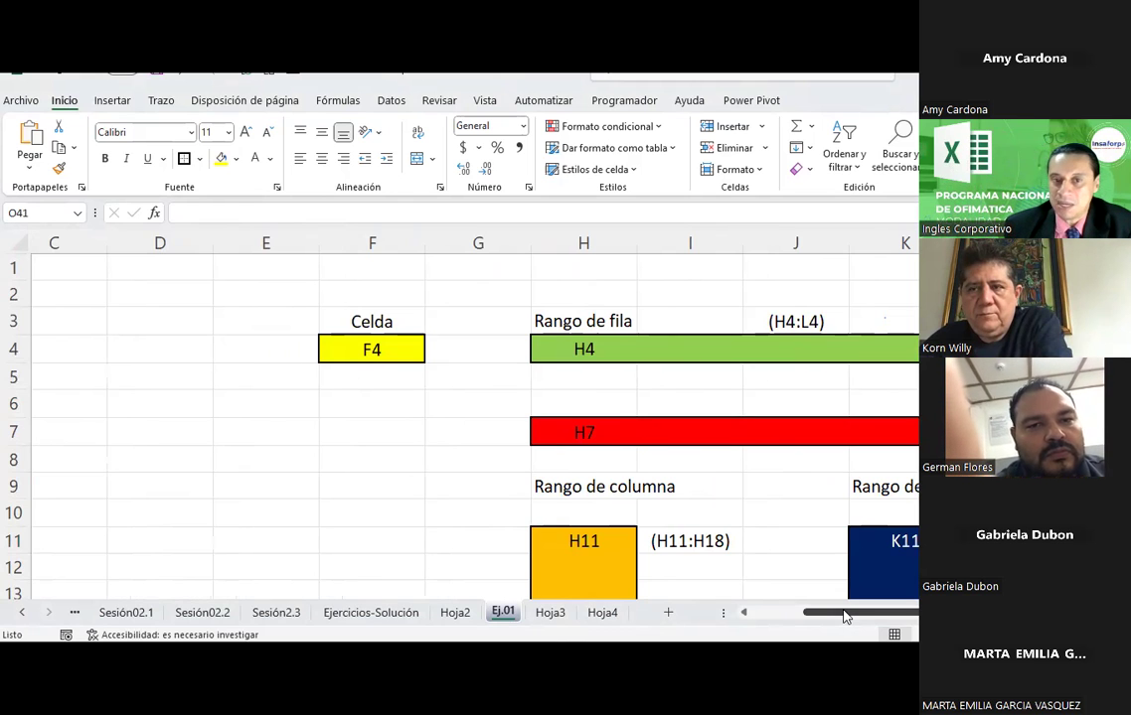
# Inspect the Rango de fila and Rango de columna examples via cells H4, H3 and I15.
pyautogui.click(564, 351)
pyautogui.click(570, 322)
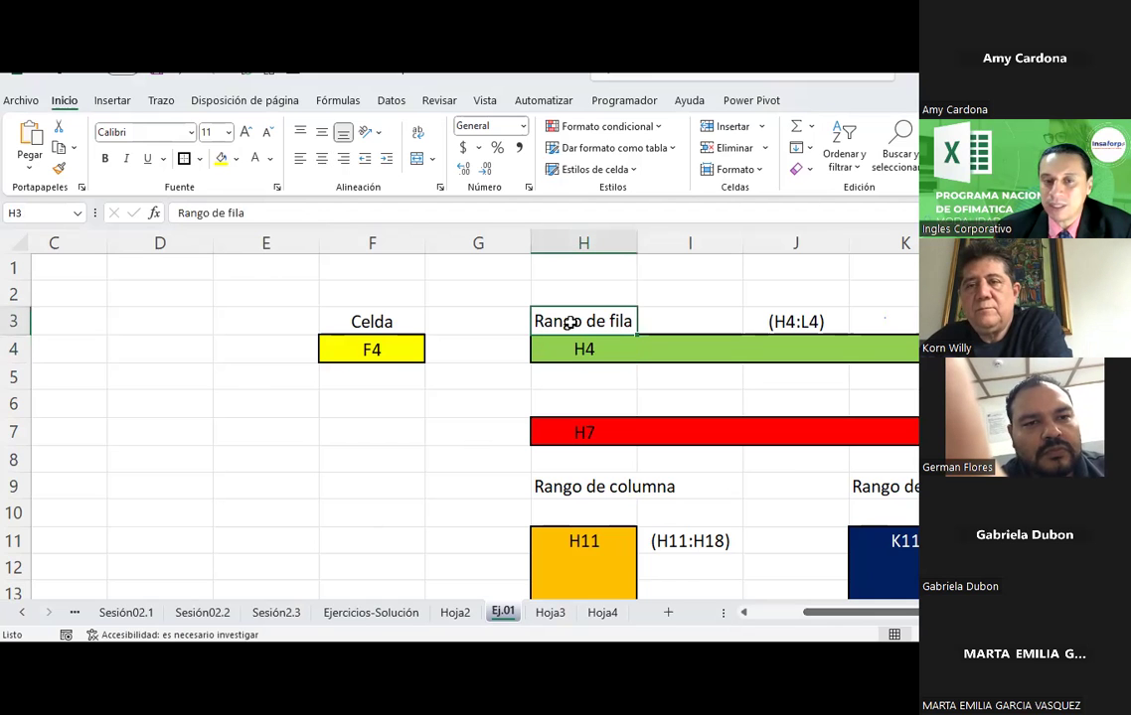
pyautogui.scroll(-4, 571, 322)
pyautogui.scroll(-1, 570, 322)
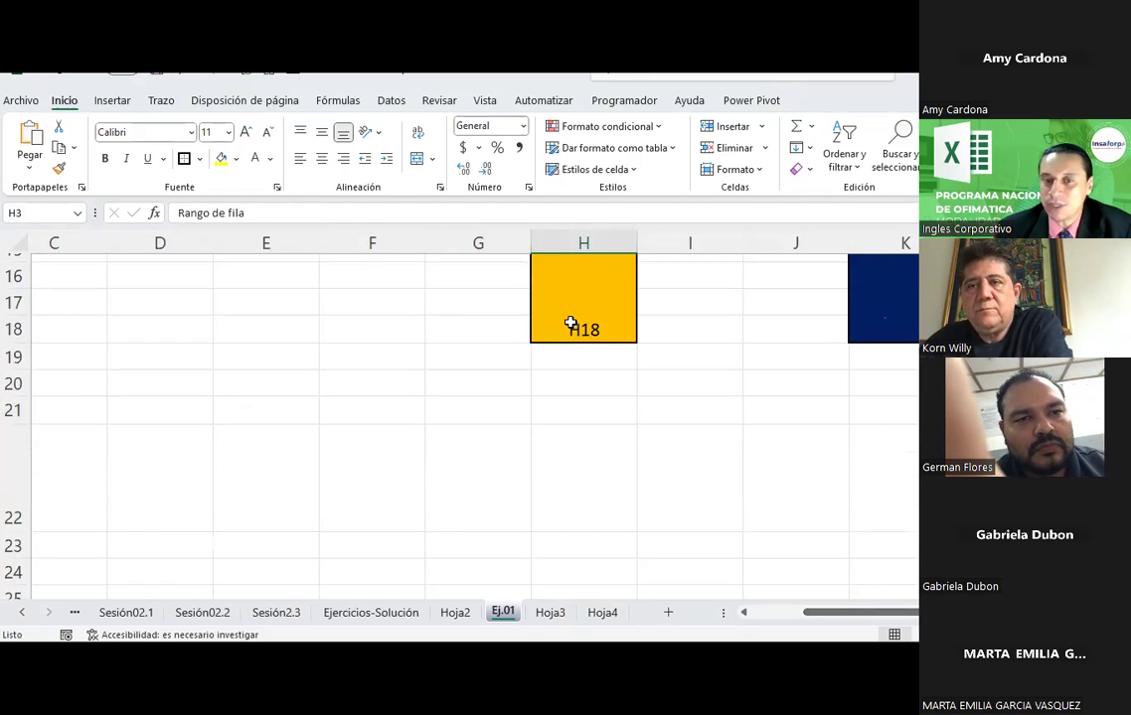
pyautogui.scroll(2, 571, 322)
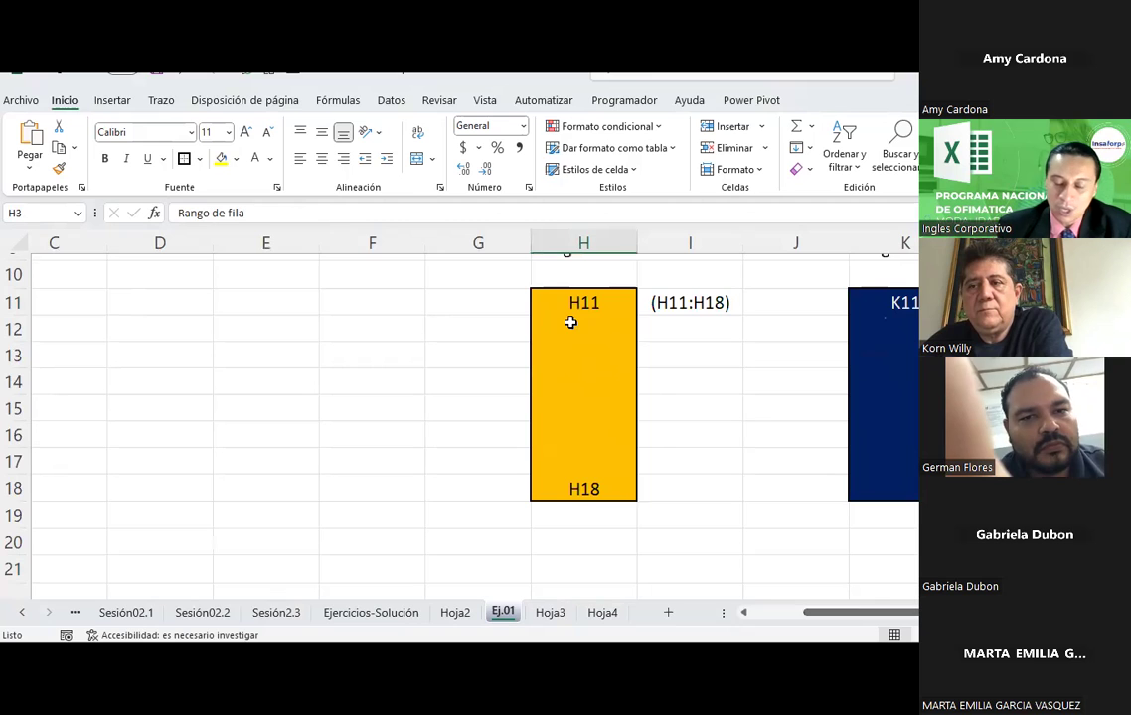
pyautogui.click(659, 398)
pyautogui.scroll(2, 659, 396)
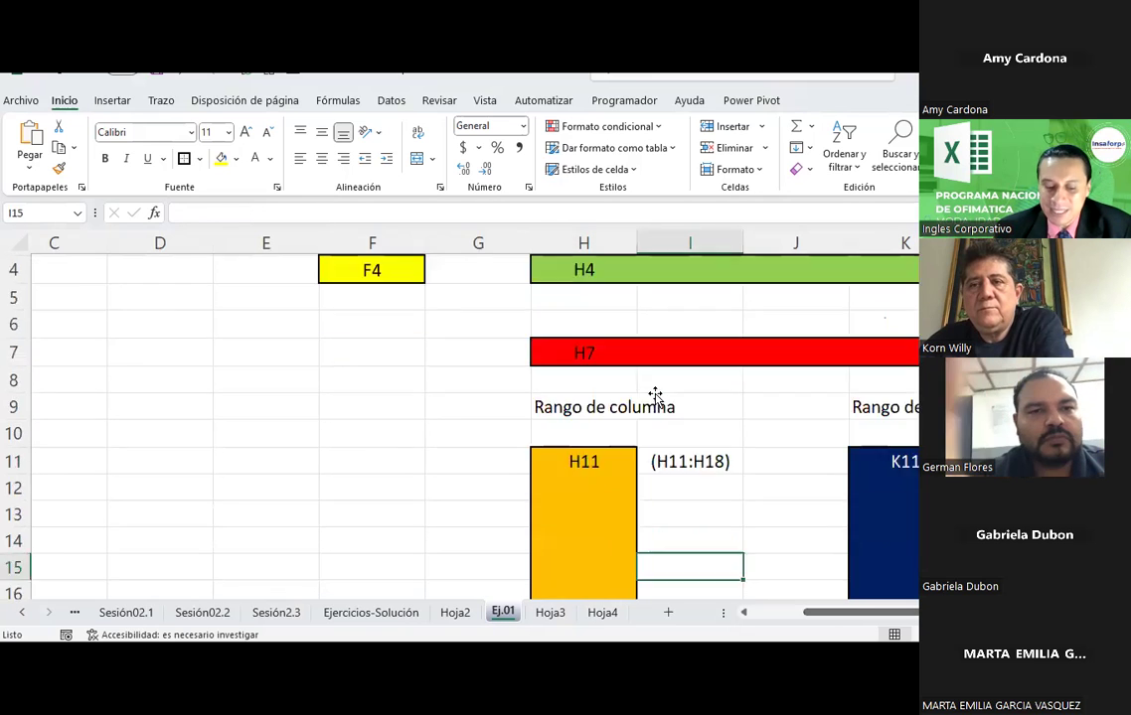
pyautogui.scroll(1, 656, 397)
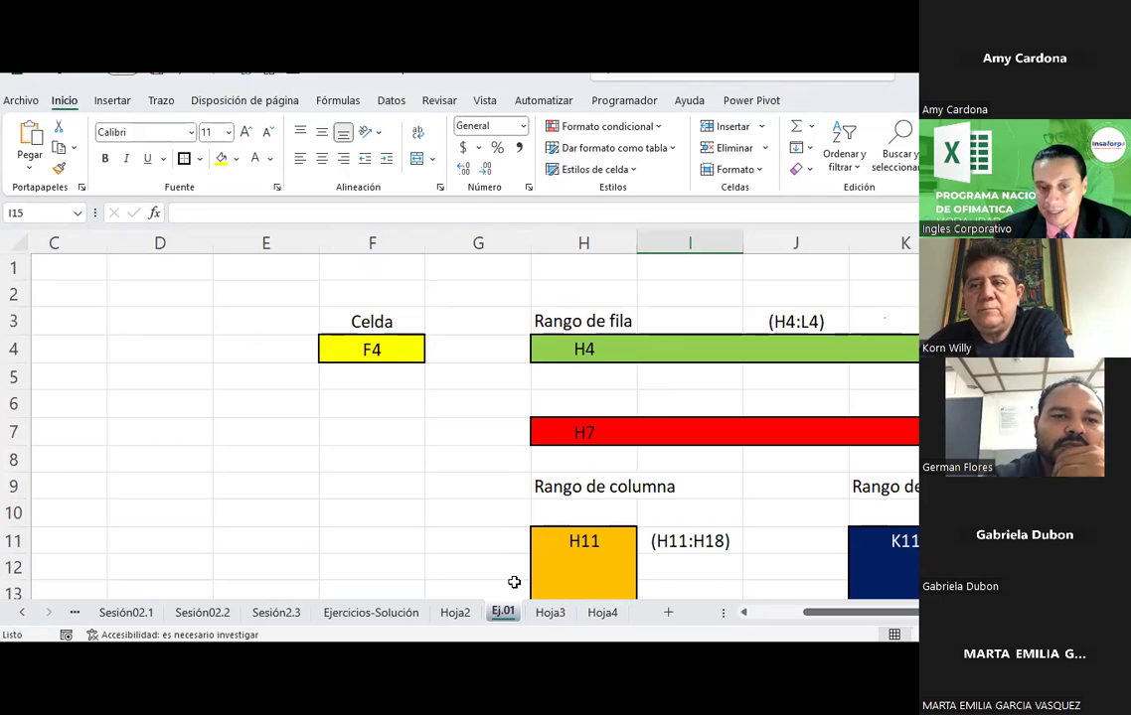
# Set up a copy of Ej.01 before Ej.01 in Mover o copiar, then cancel.
pyautogui.rightClick(507, 620)
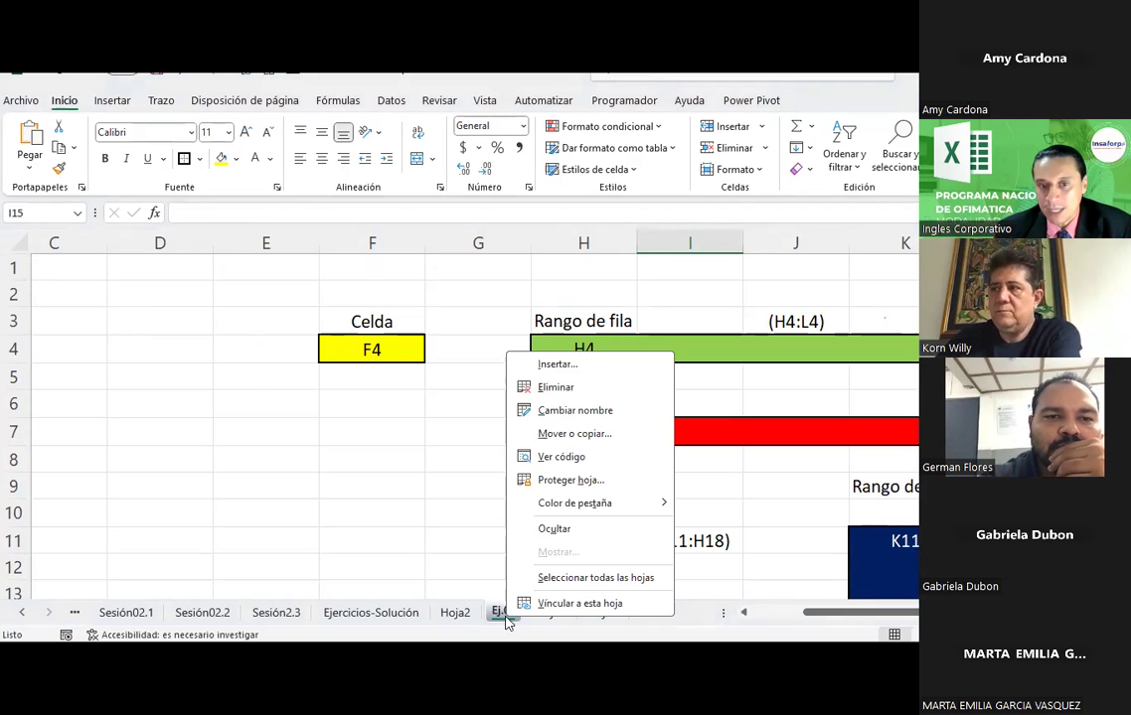
pyautogui.click(563, 434)
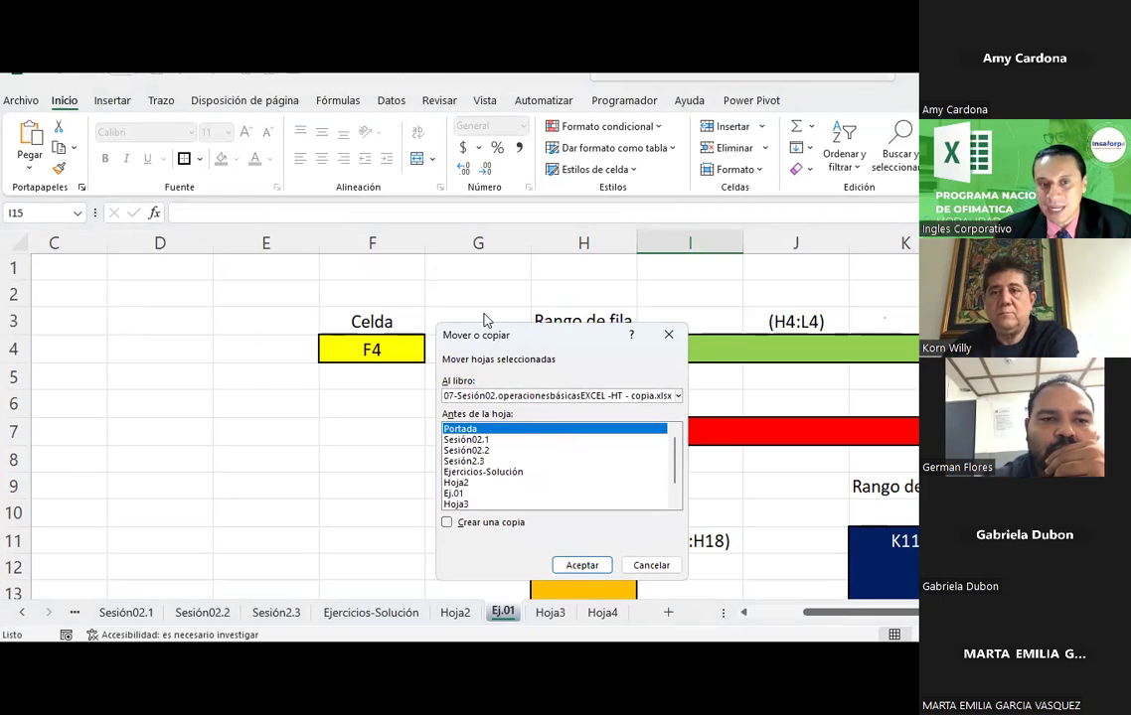
pyautogui.moveTo(487, 336); pyautogui.dragTo(301, 194)
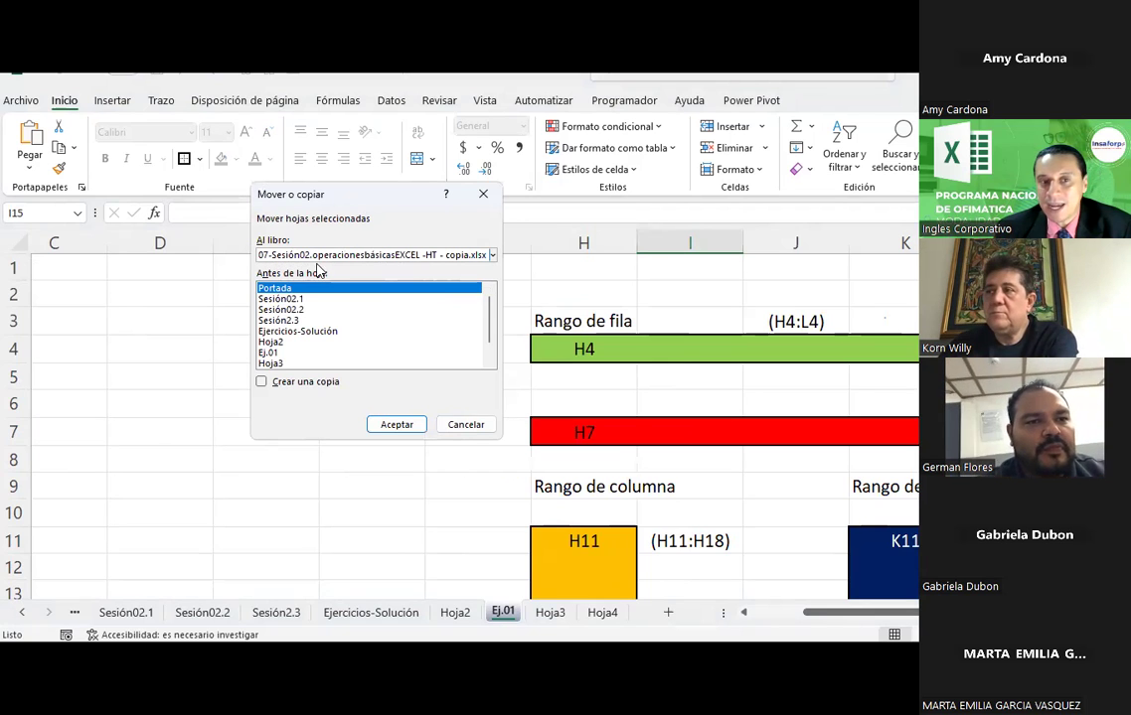
pyautogui.click(492, 257)
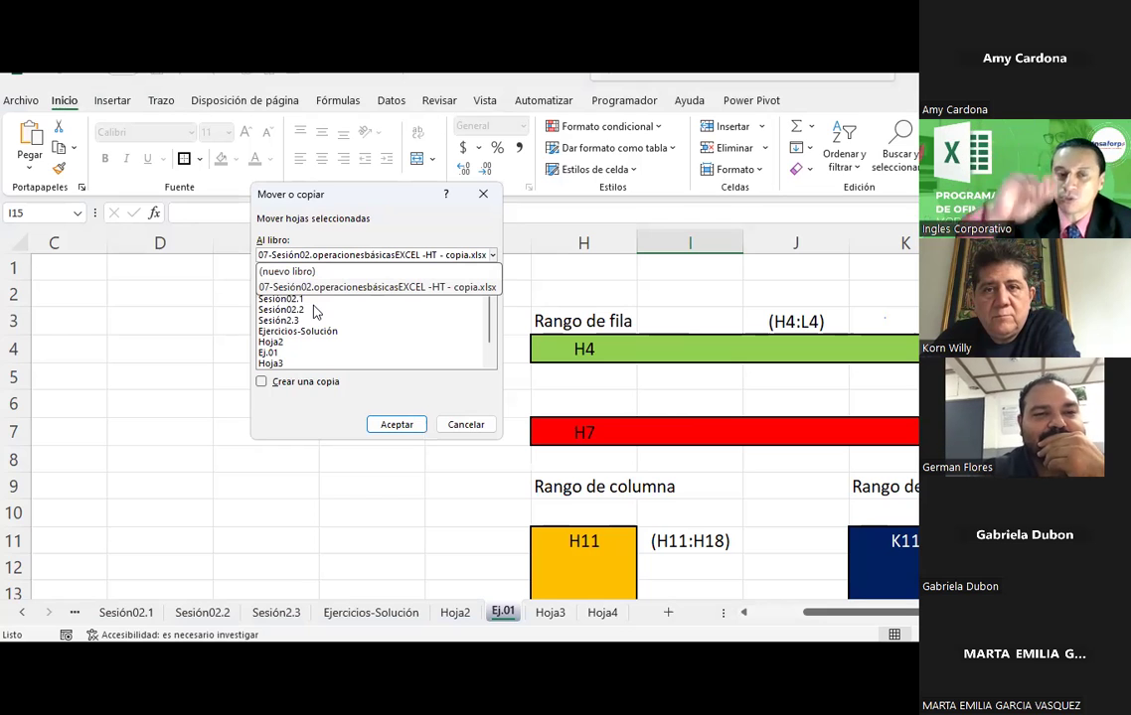
pyautogui.click(309, 219)
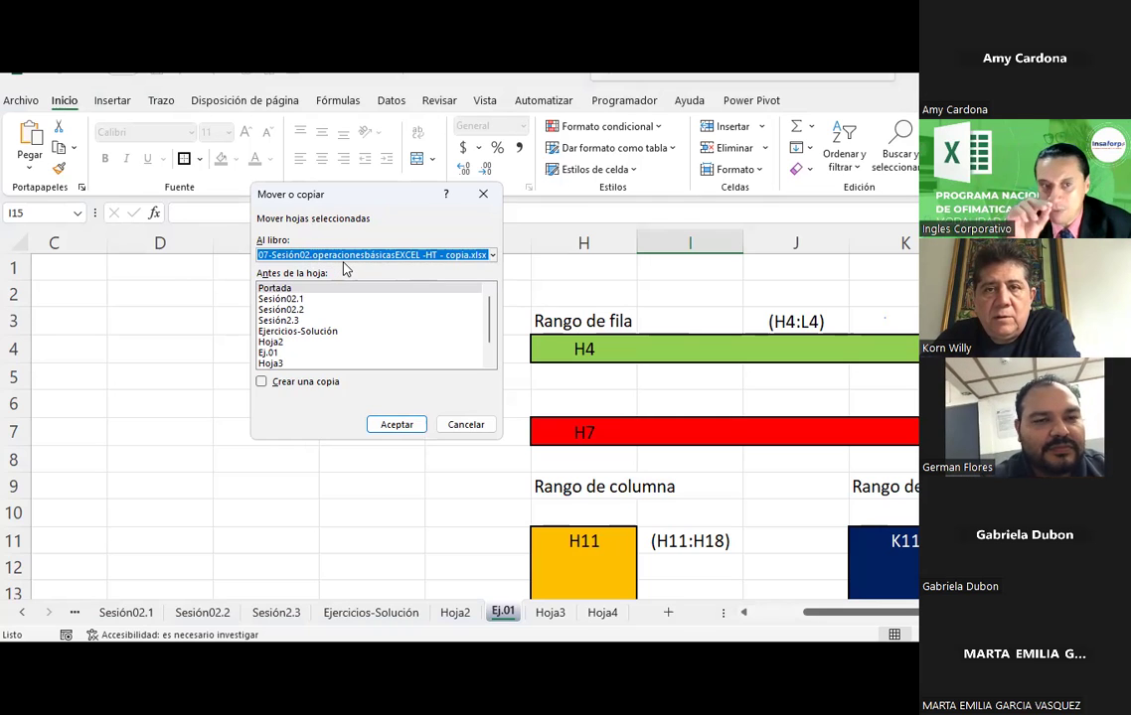
pyautogui.scroll(-1, 321, 319)
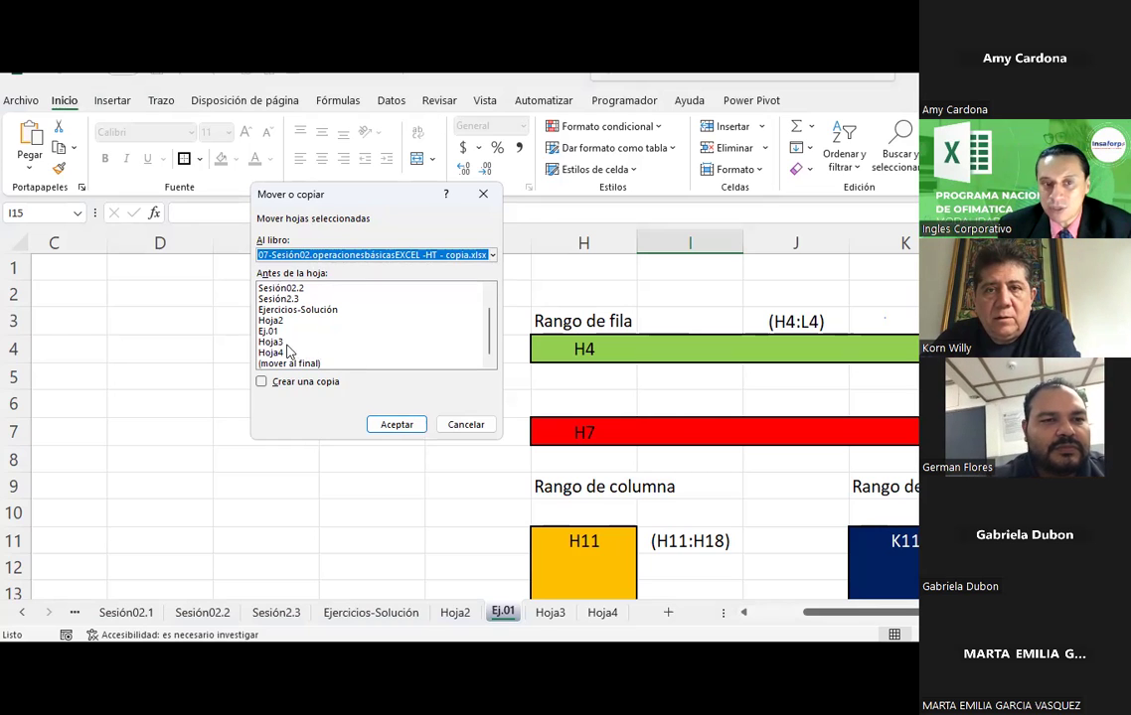
pyautogui.click(268, 332)
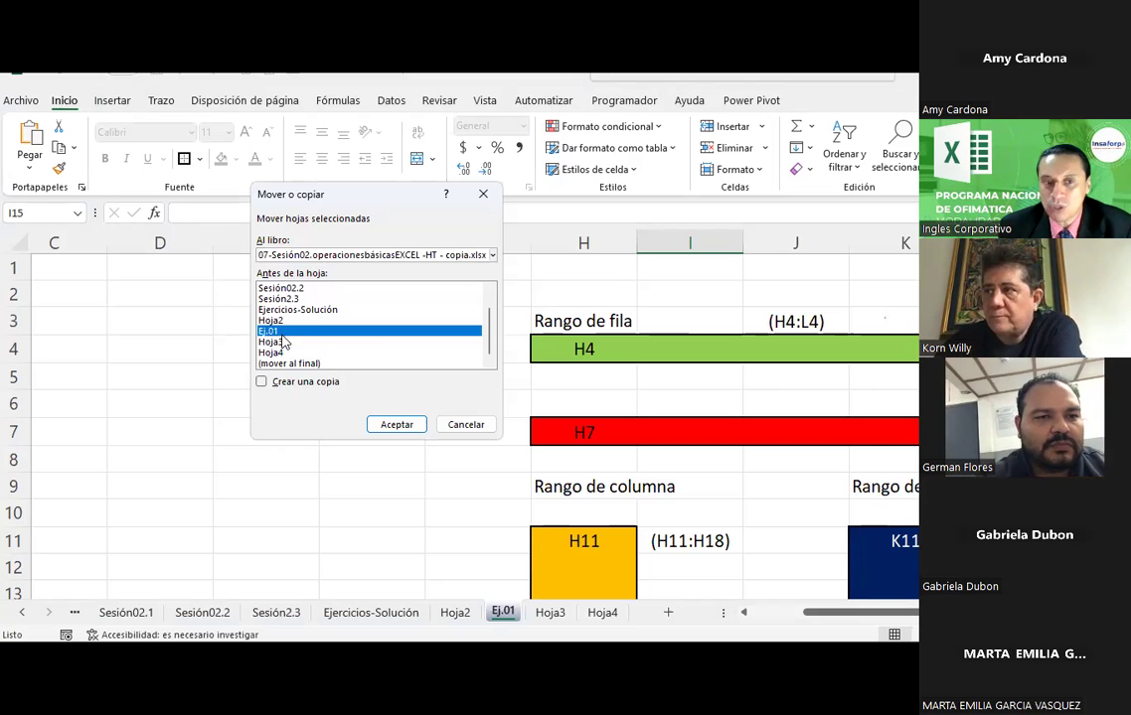
pyautogui.click(294, 388)
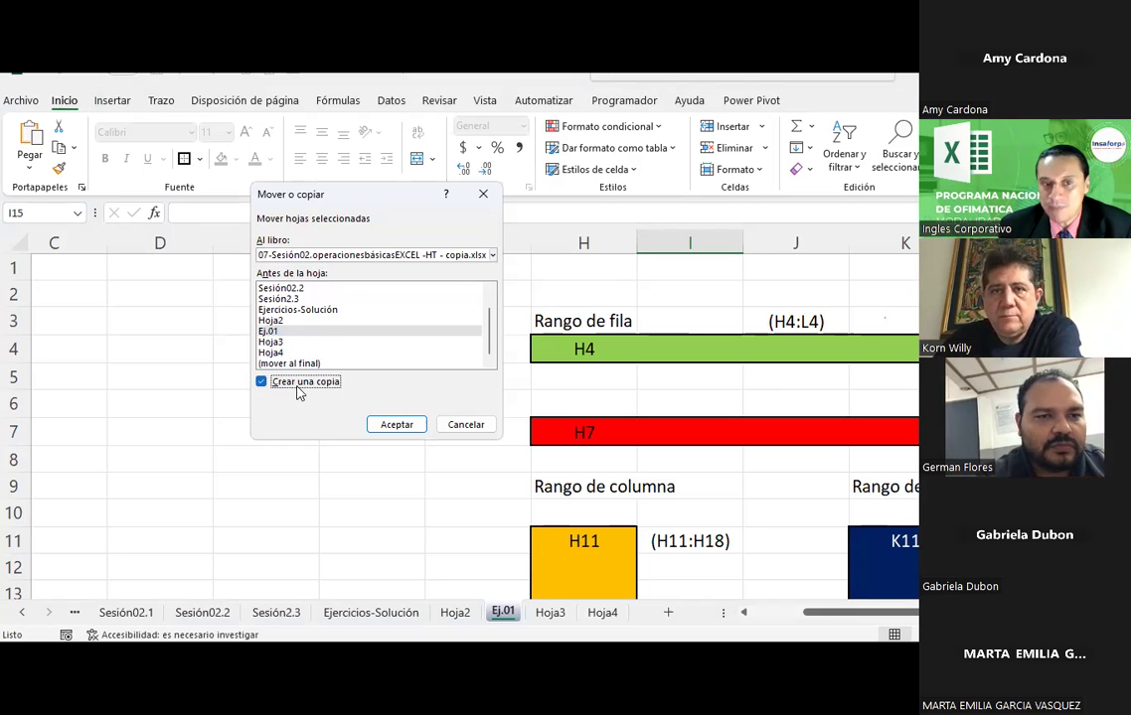
pyautogui.press('Escape')
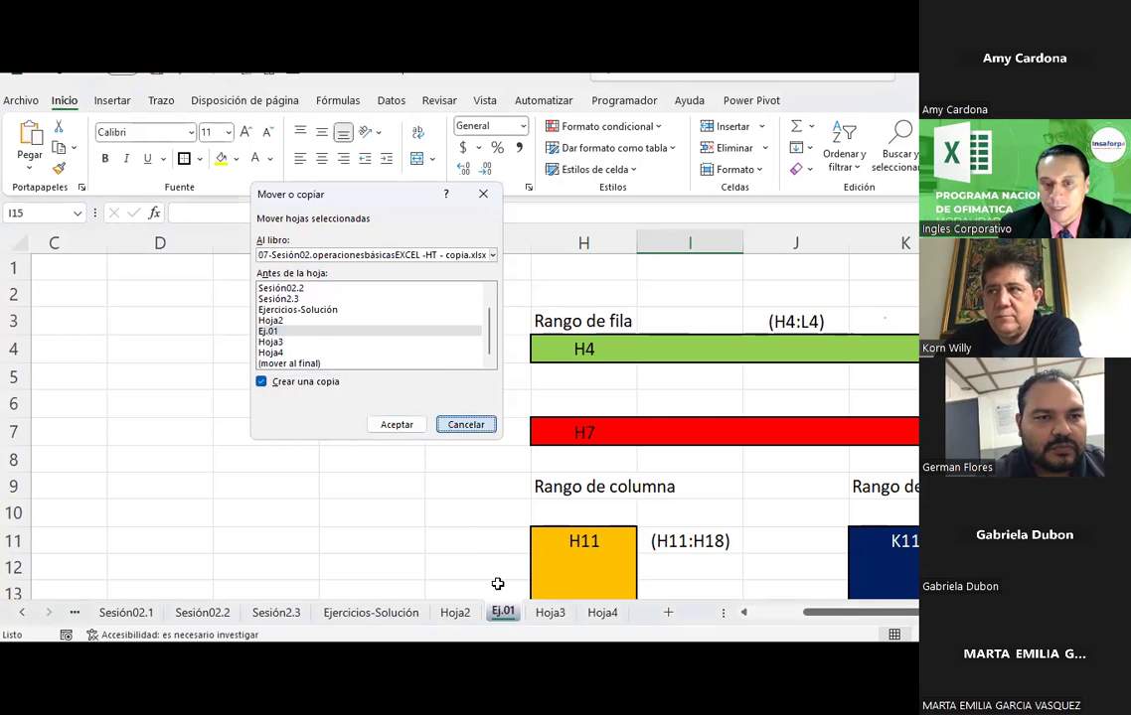
# Copy Ej.01 before itself with Crear una copia ticked, creating Ej.01 (2).
pyautogui.rightClick(502, 615)
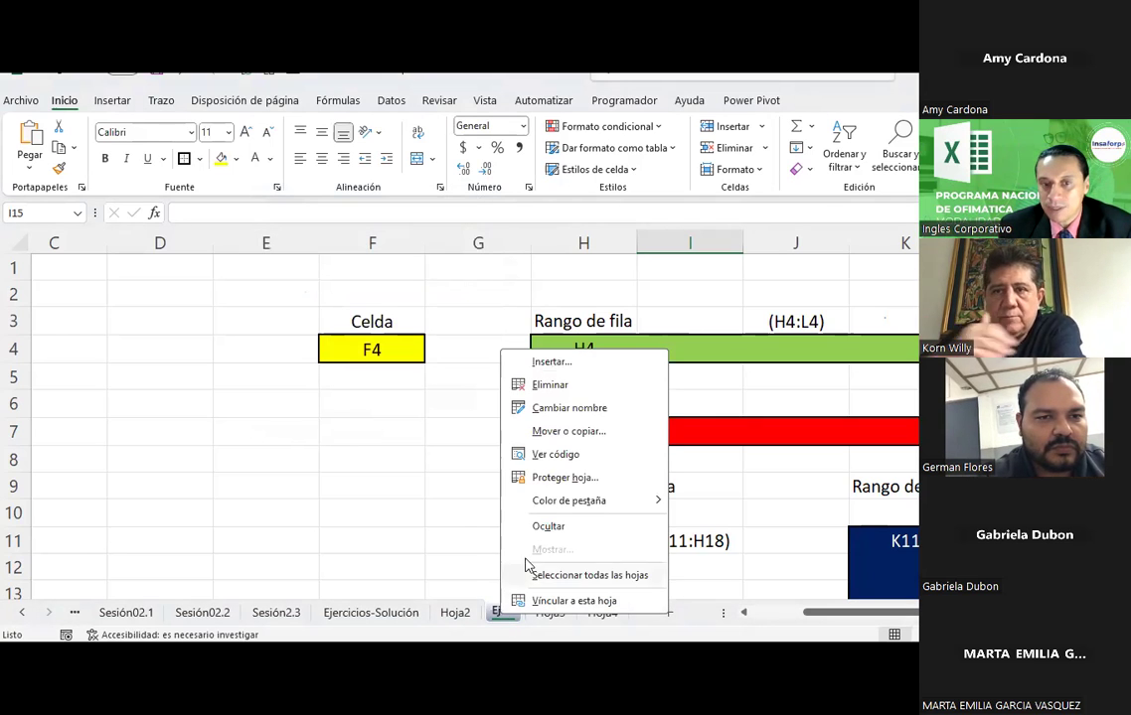
pyautogui.click(562, 433)
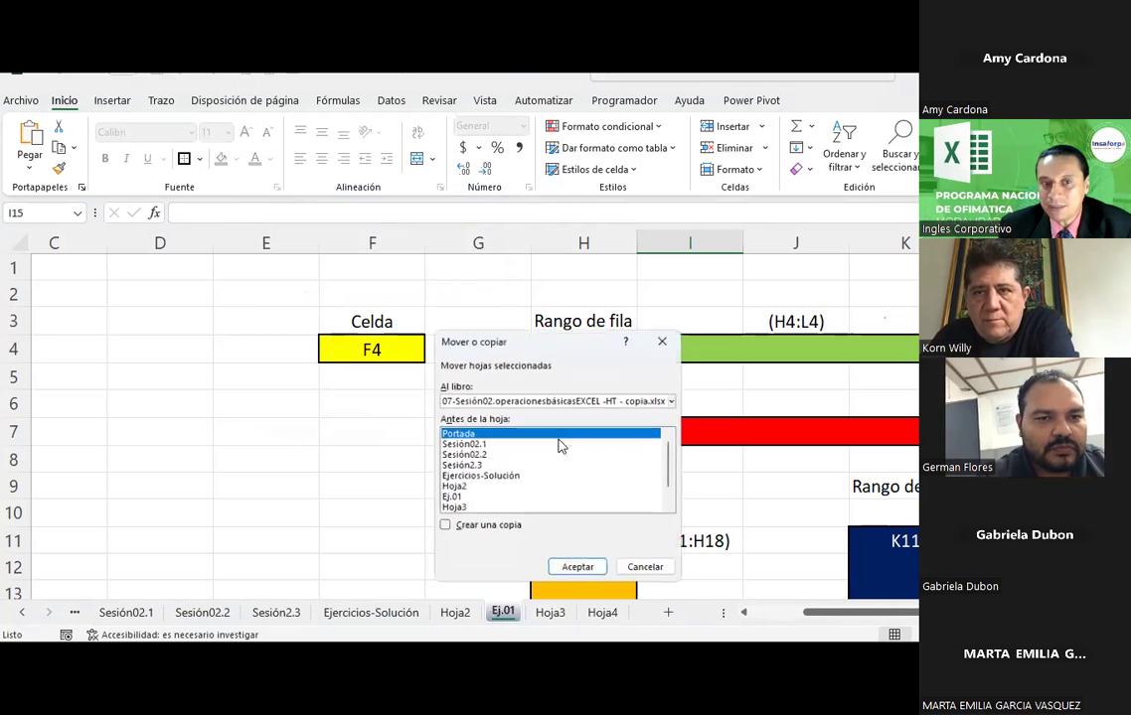
pyautogui.moveTo(473, 339); pyautogui.dragTo(286, 177)
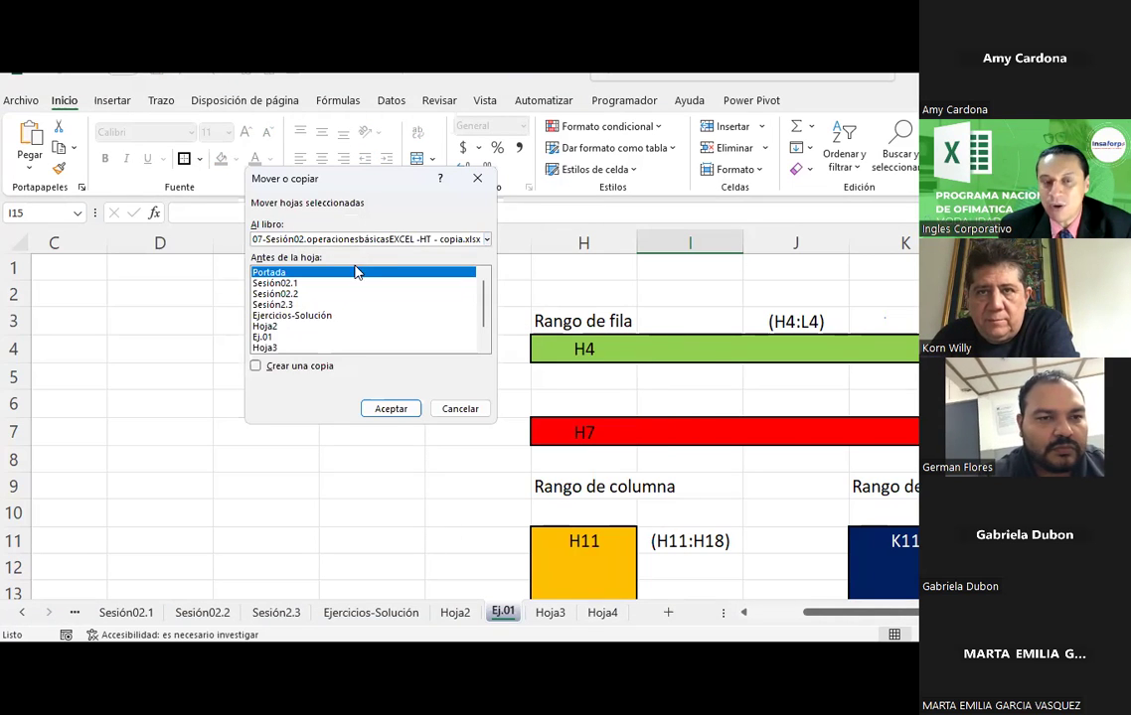
pyautogui.click(293, 337)
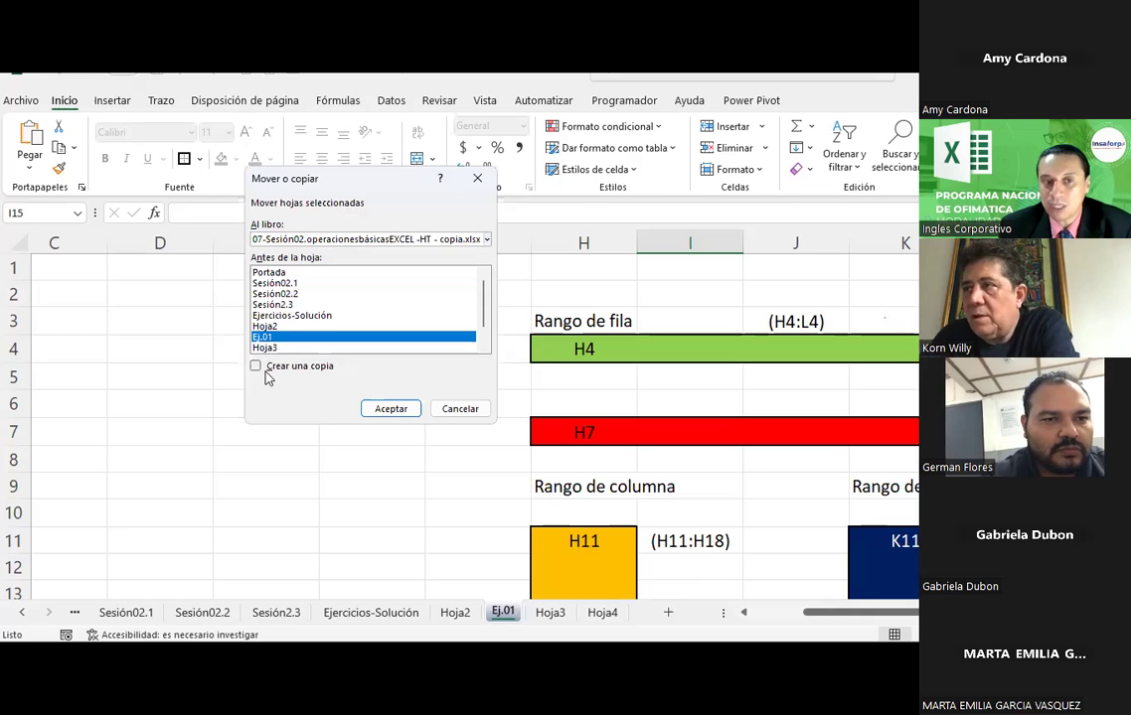
pyautogui.click(272, 371)
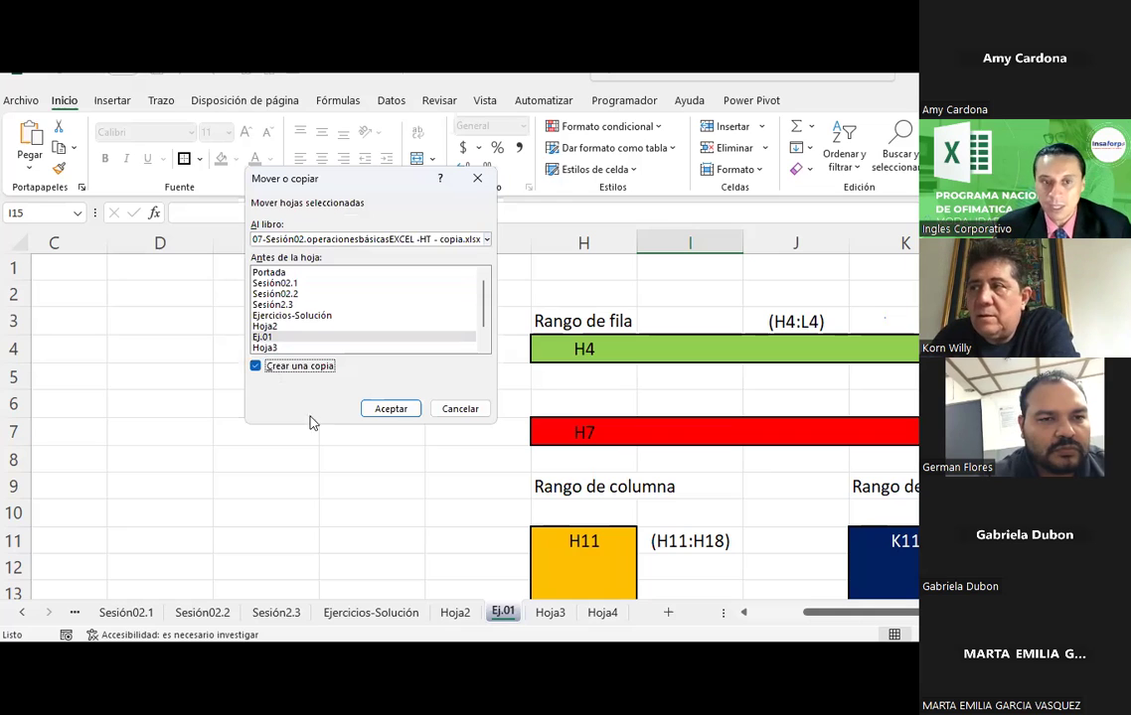
pyautogui.click(388, 412)
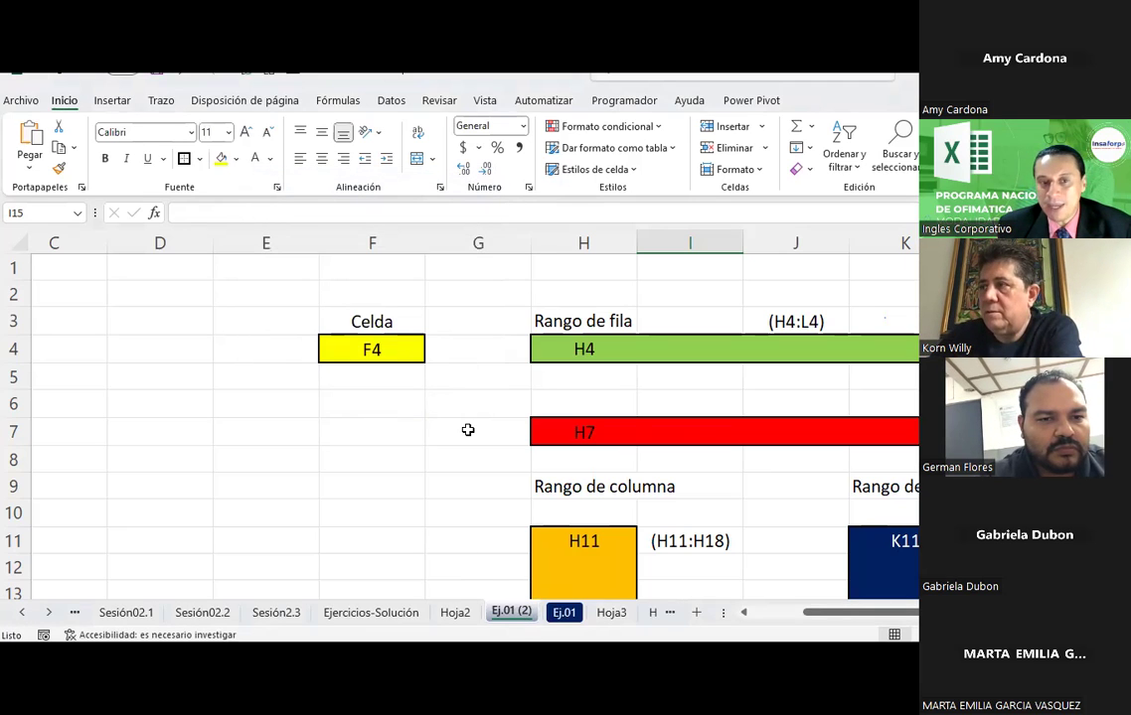
# Rename the copied sheet Ej.01 (2) to Ej.02.
pyautogui.click(563, 612)
pyautogui.scroll(-2, 532, 403)
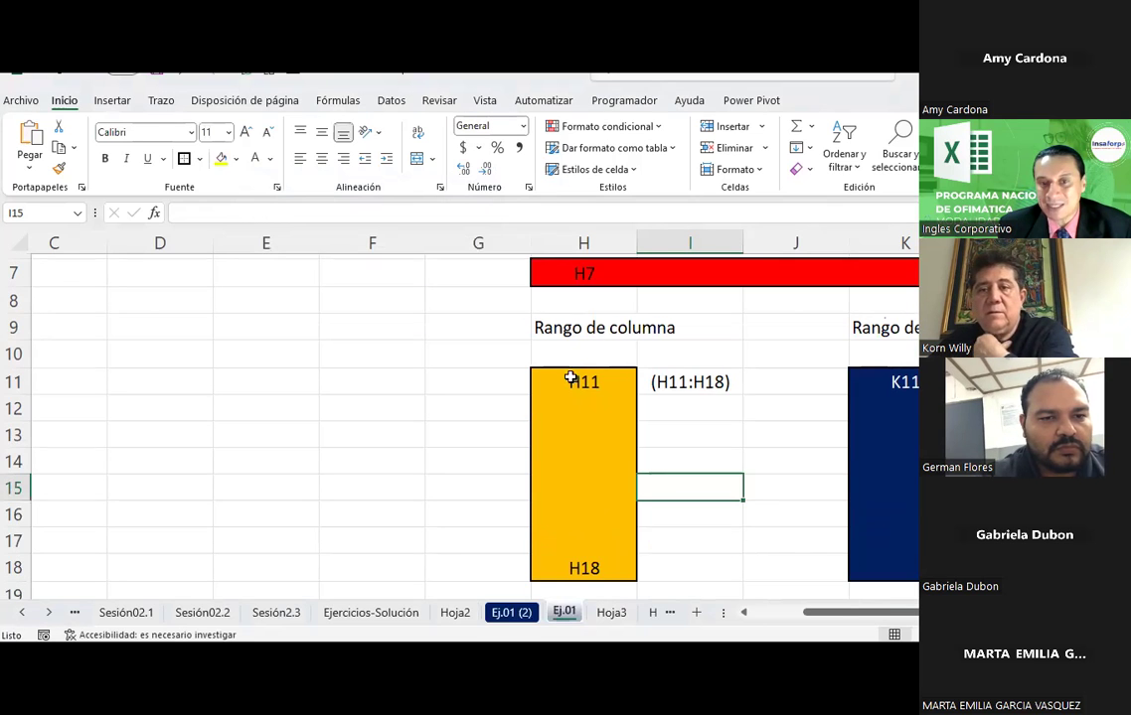
pyautogui.click(507, 614)
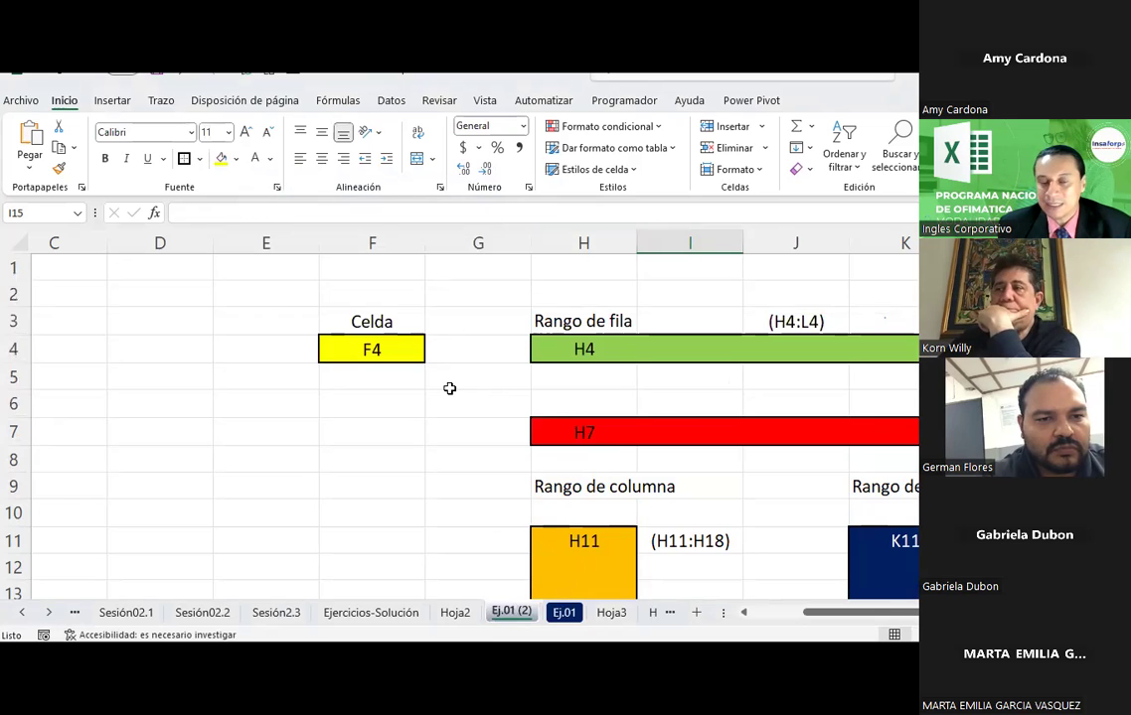
pyautogui.scroll(-2, 449, 388)
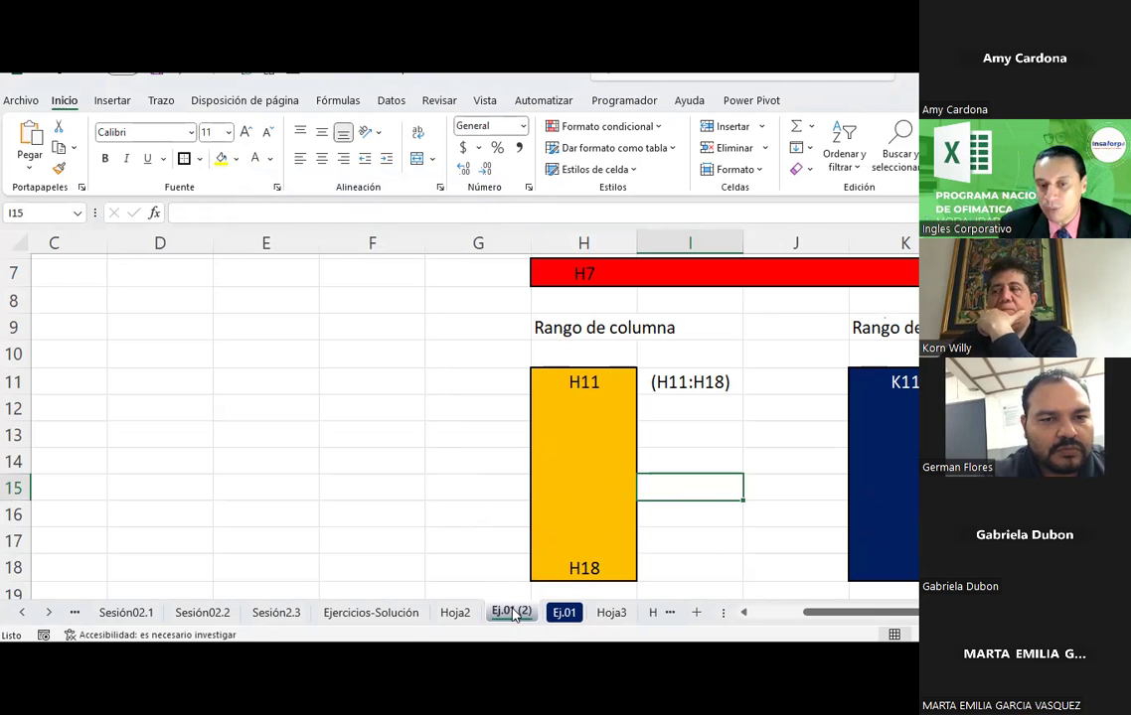
pyautogui.moveTo(513, 616); pyautogui.dragTo(534, 611)
pyautogui.write('Ej.02')
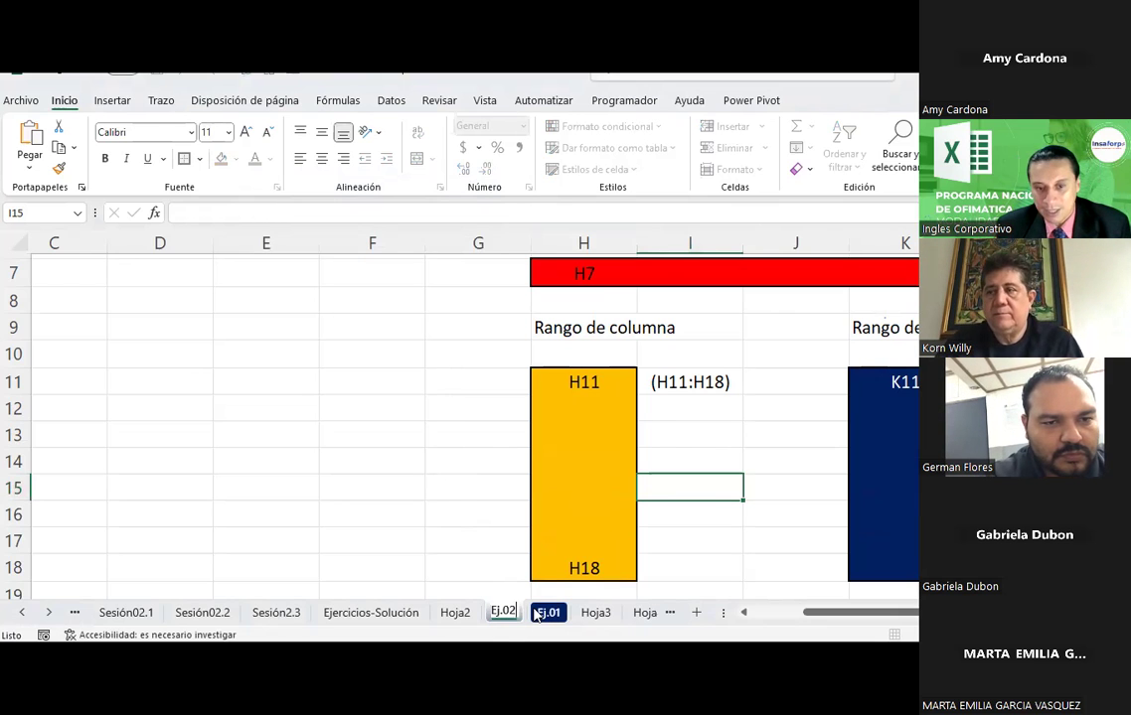
pyautogui.click(465, 514)
# Delete the Ej.02 sheet and confirm the permanent deletion.
pyautogui.click(509, 614)
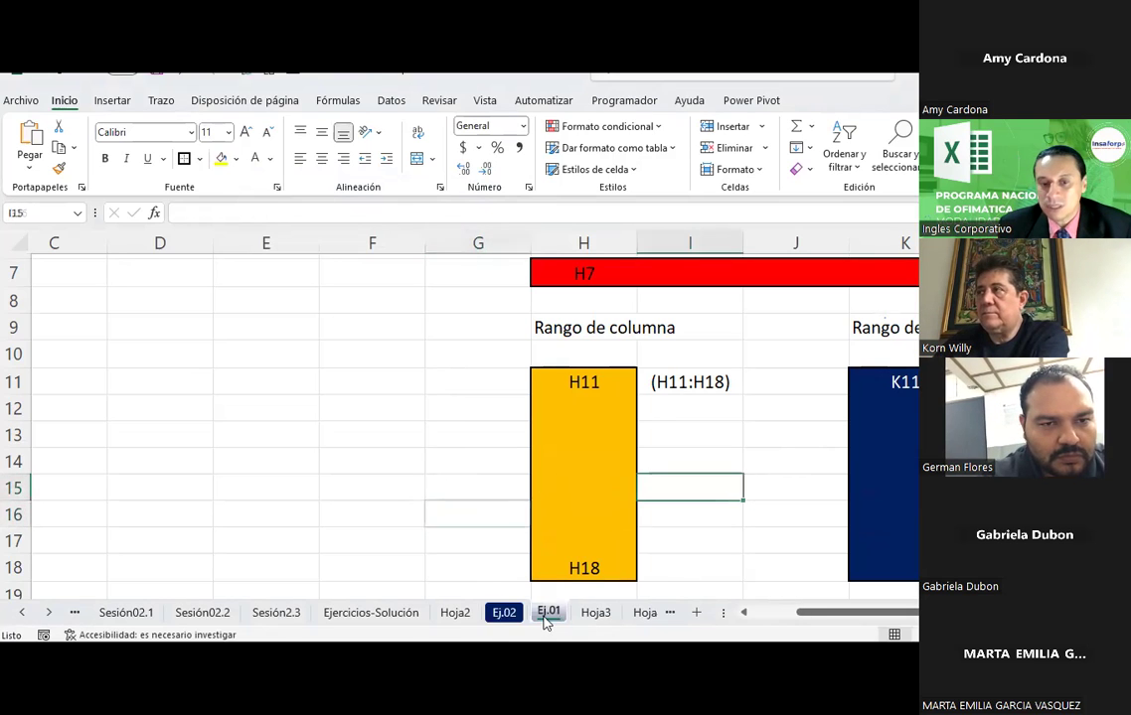
pyautogui.click(723, 426)
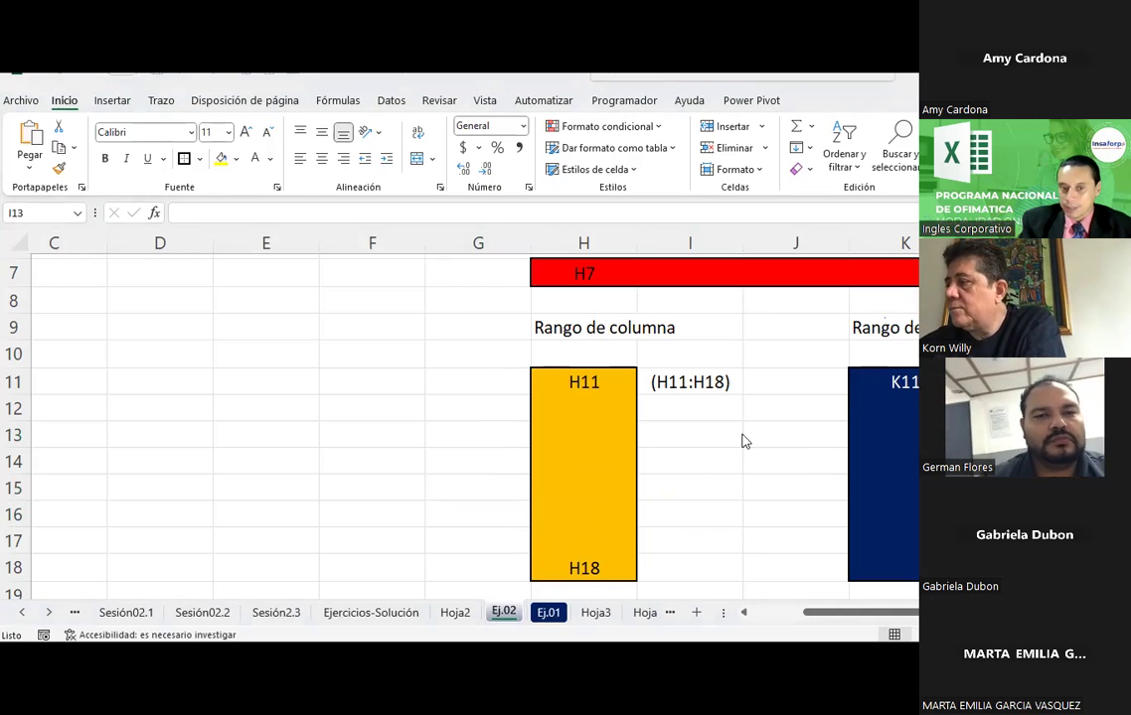
pyautogui.click(697, 444)
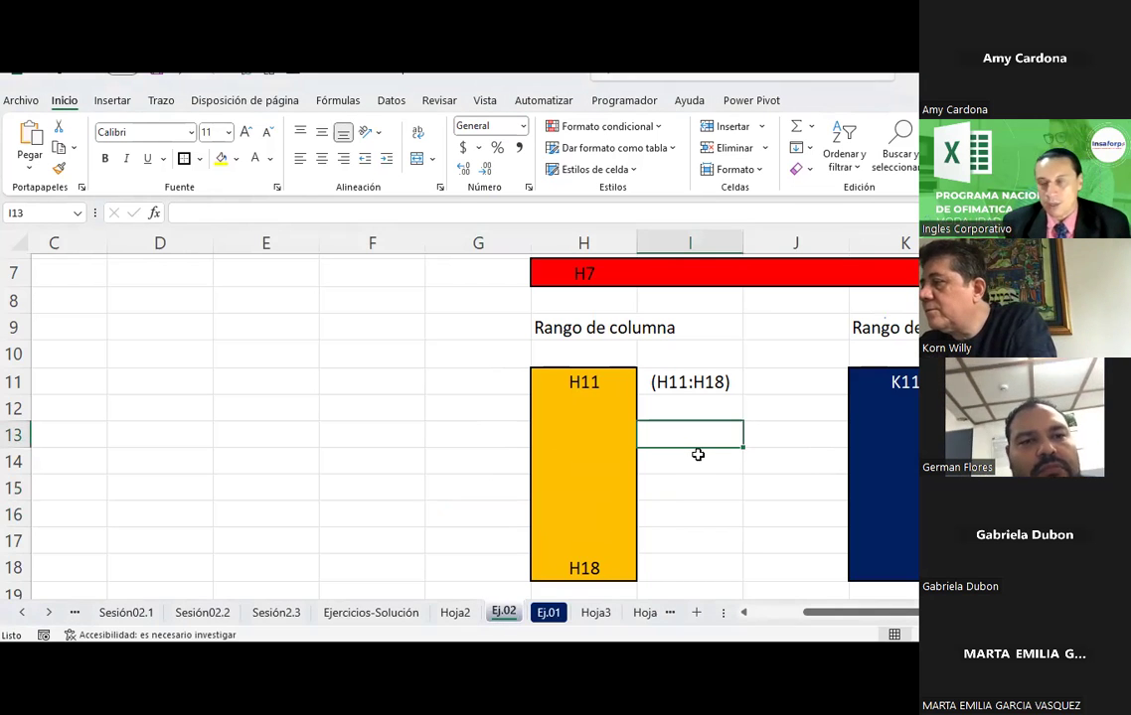
pyautogui.rightClick(503, 612)
pyautogui.click(543, 389)
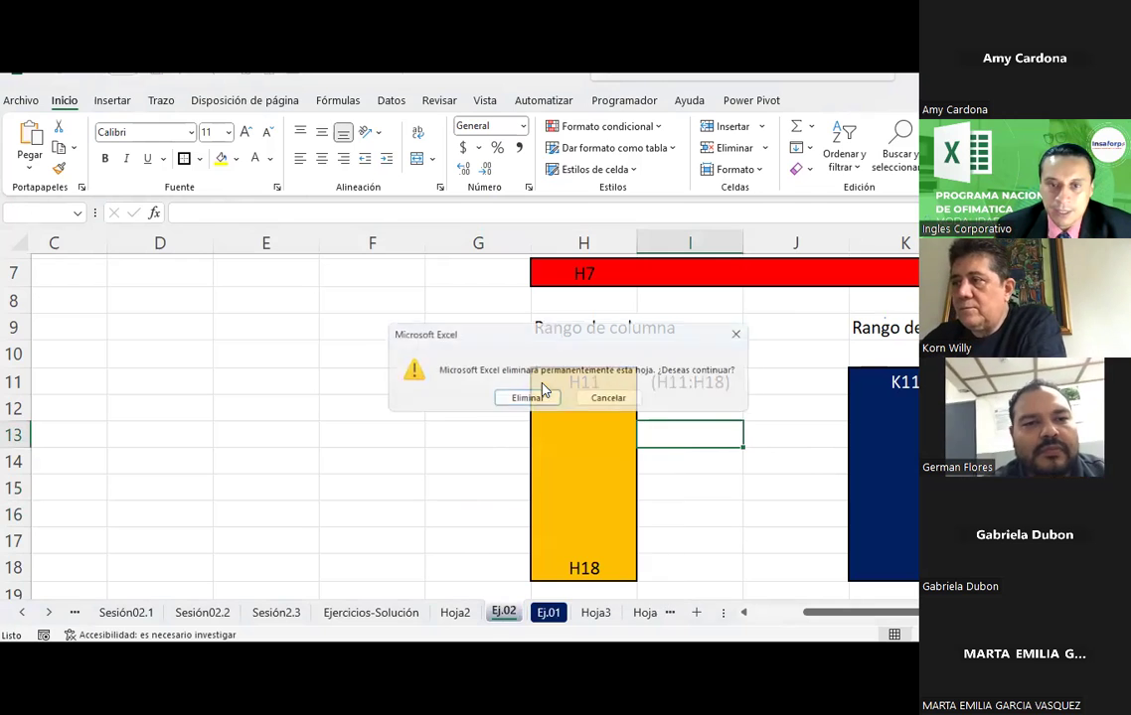
pyautogui.click(538, 397)
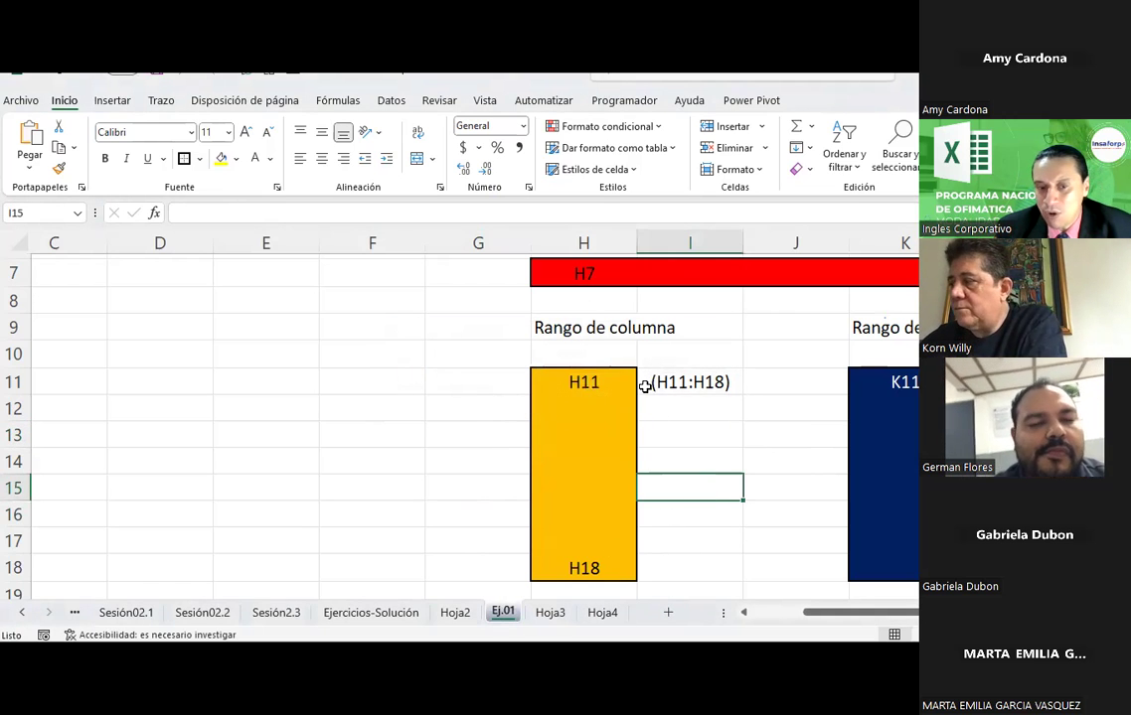
# Copy Ej.01 within the current workbook, placed before Ej.01, producing Ej.01 (2).
pyautogui.rightClick(501, 616)
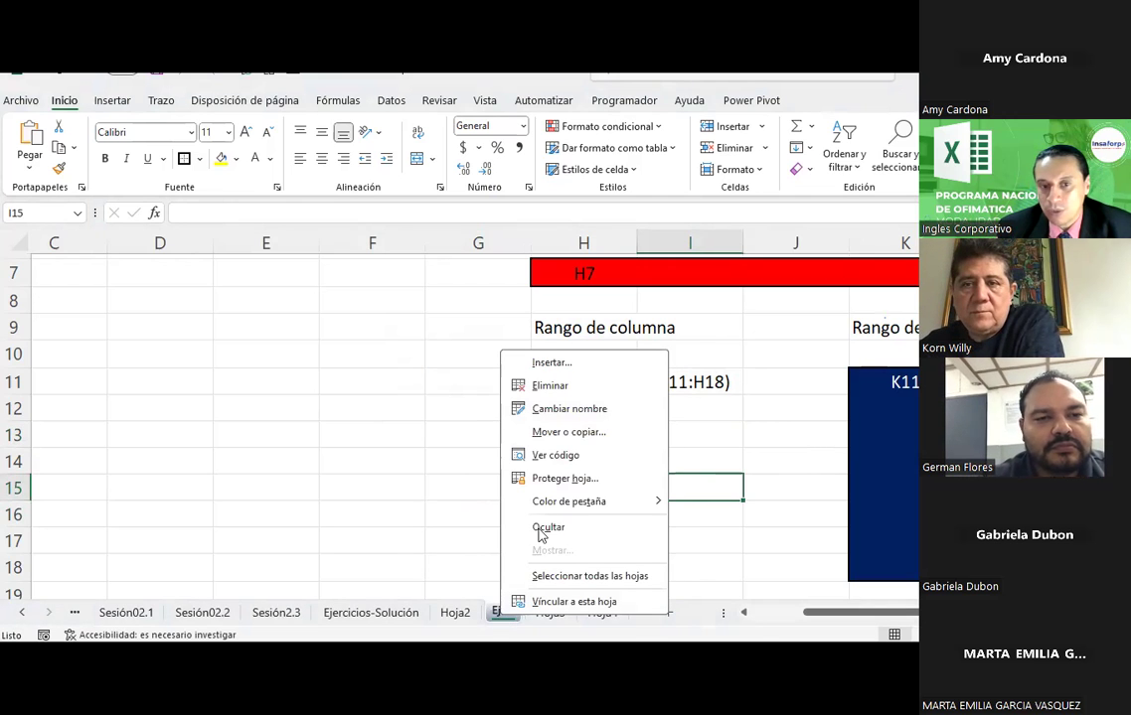
pyautogui.click(550, 435)
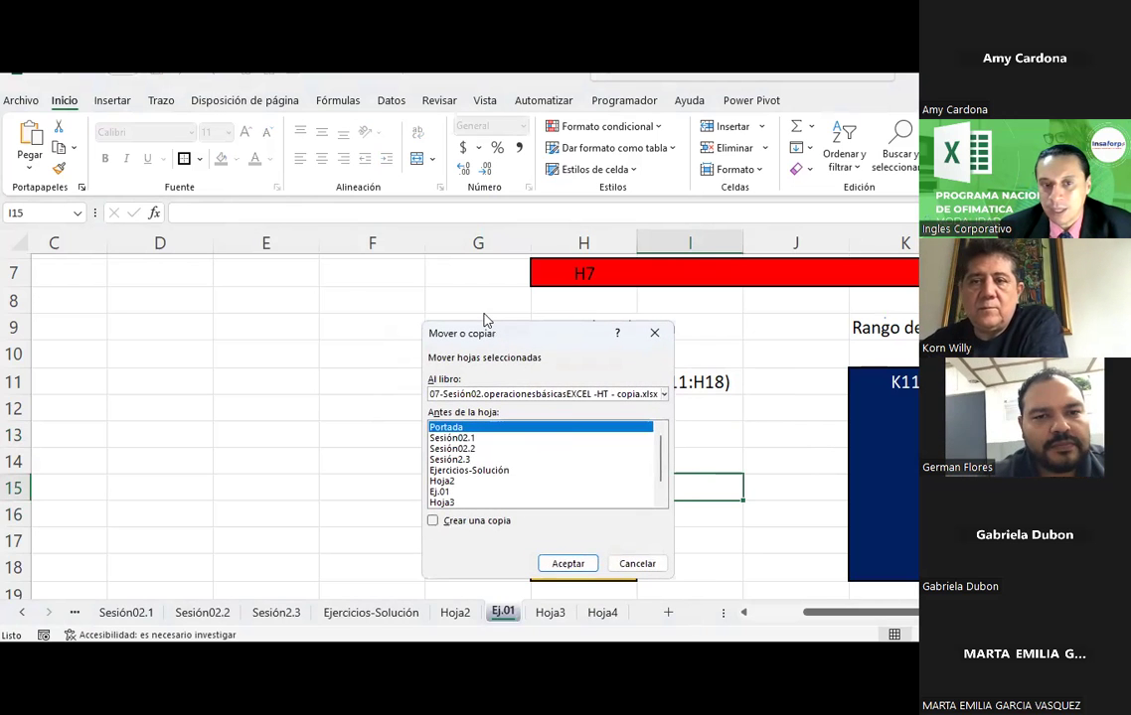
pyautogui.moveTo(500, 331); pyautogui.dragTo(378, 209)
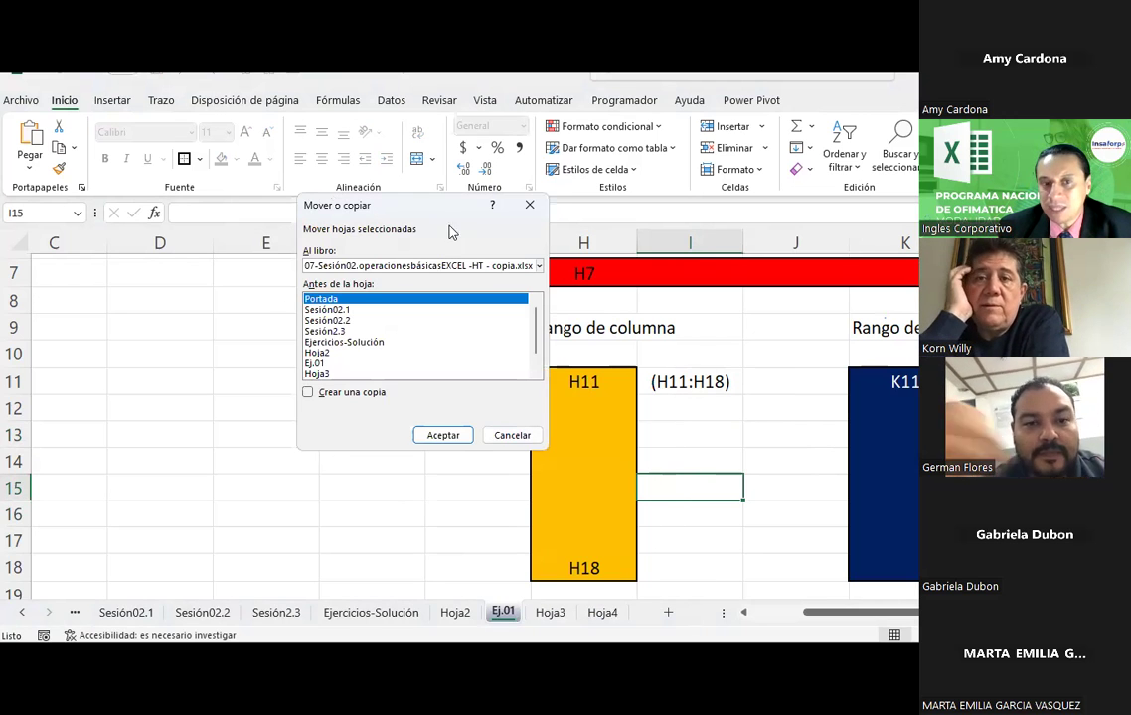
pyautogui.click(327, 269)
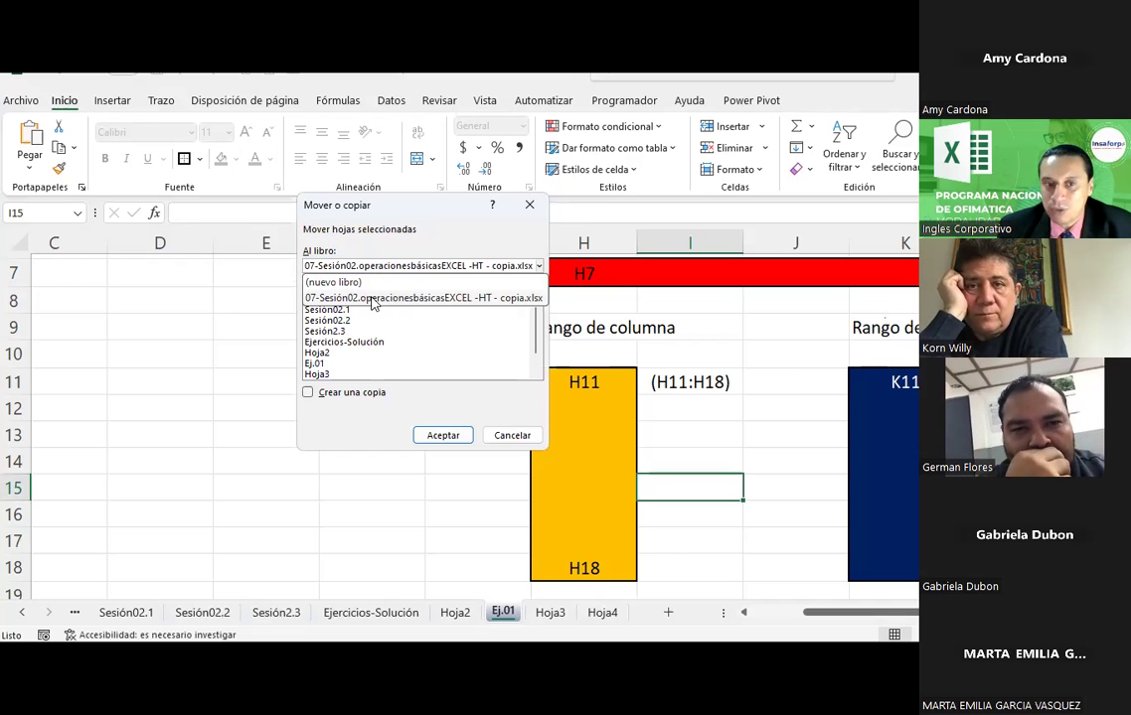
pyautogui.click(453, 299)
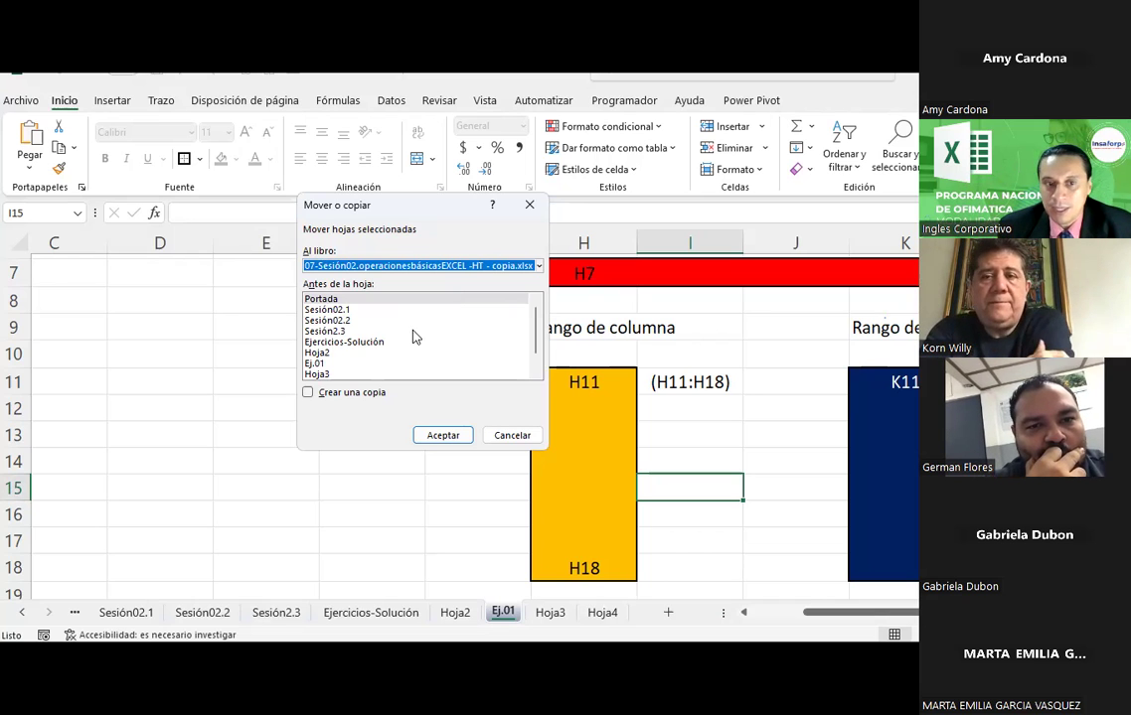
pyautogui.scroll(-1, 350, 325)
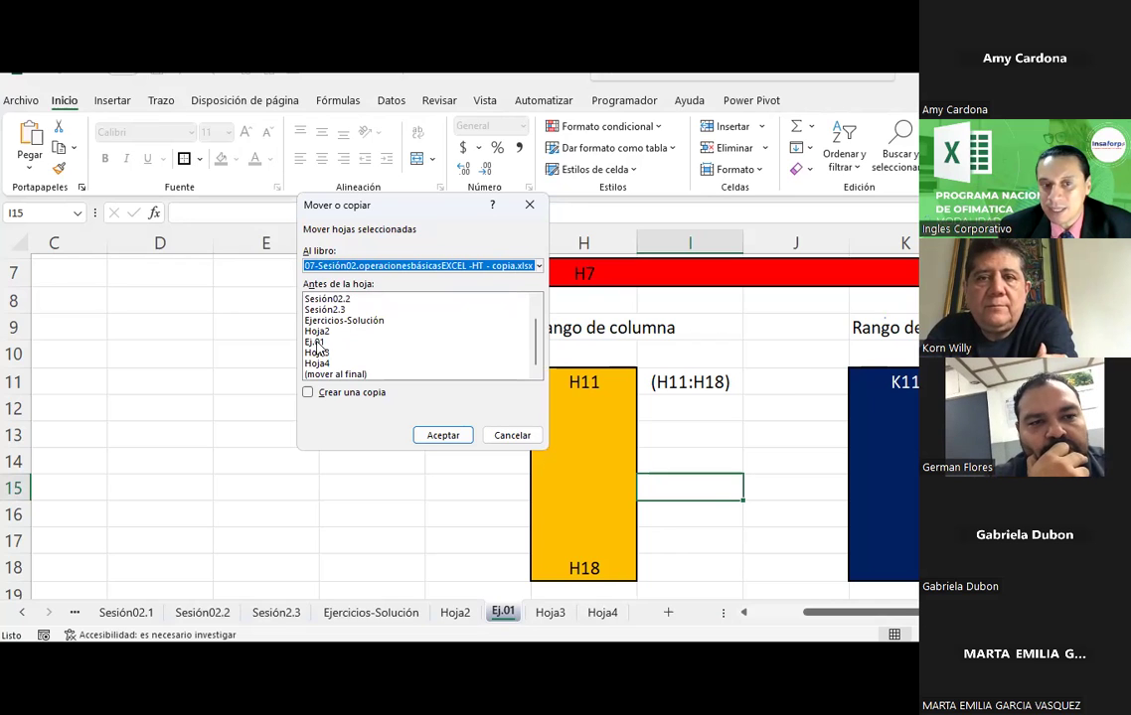
pyautogui.click(316, 343)
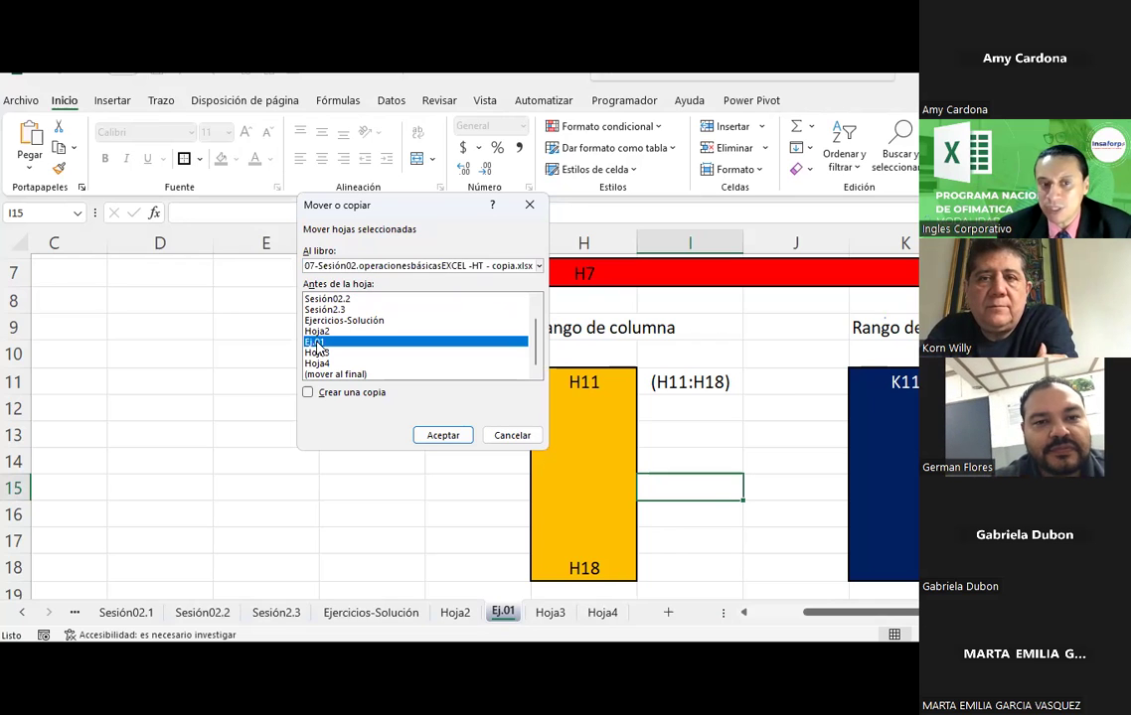
pyautogui.click(309, 394)
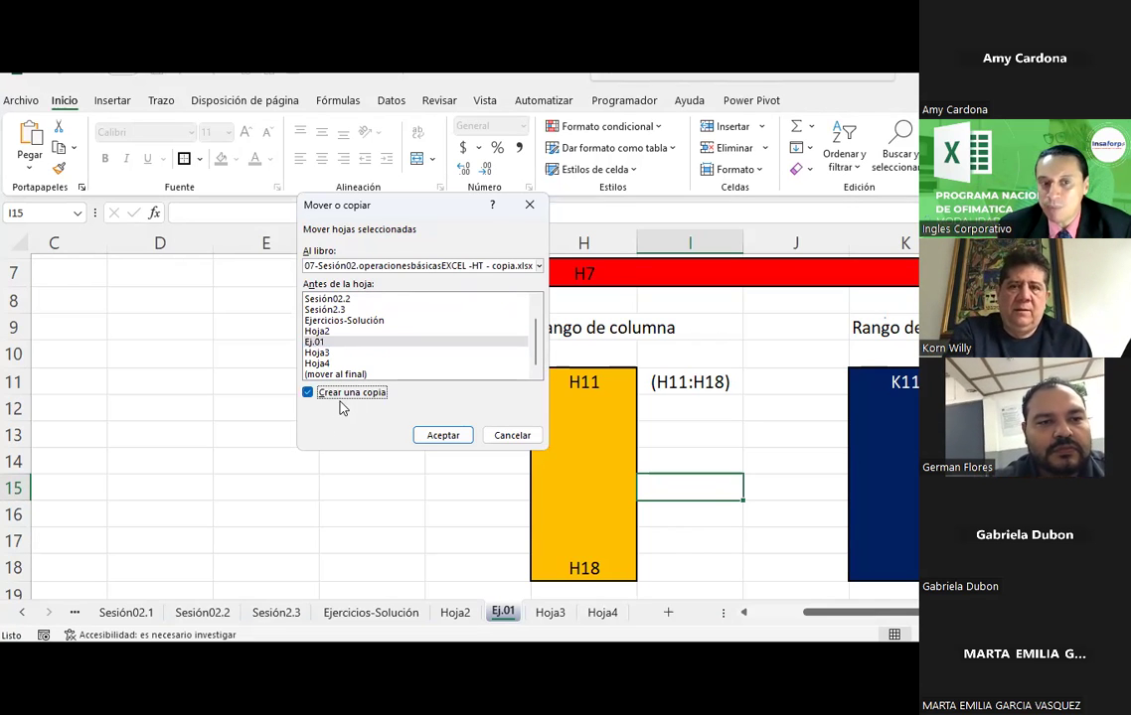
pyautogui.click(442, 435)
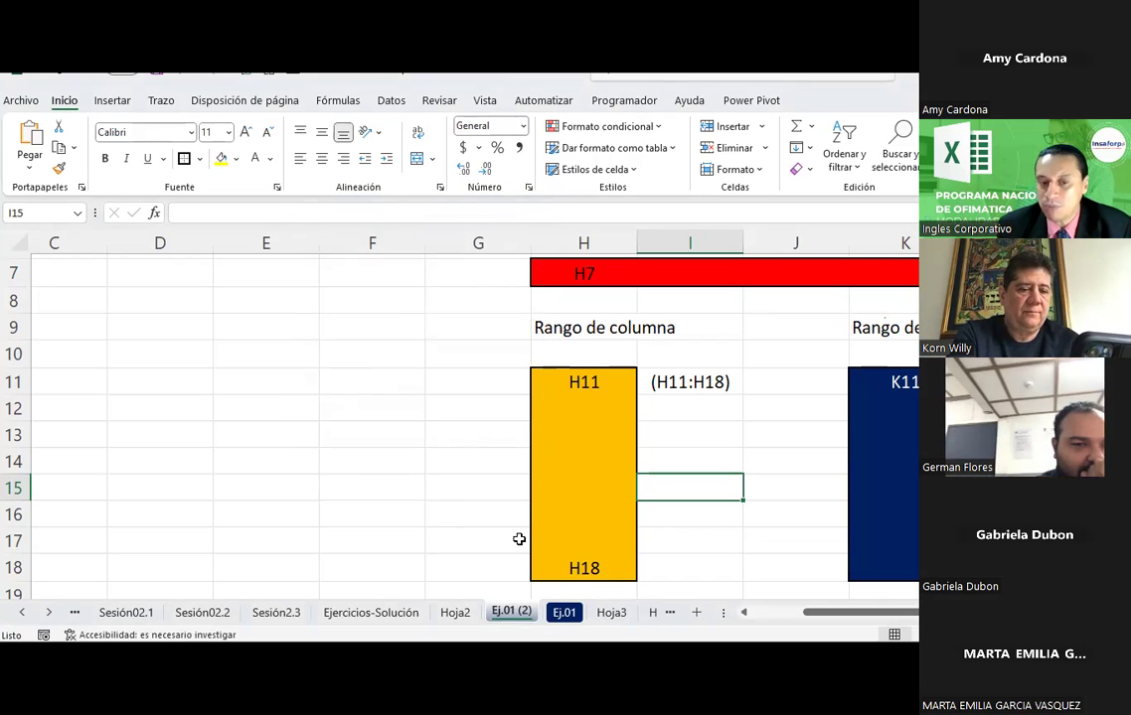
# Place the copied sheet beside Ej.01 and name it Ej.02.
pyautogui.rightClick(502, 620)
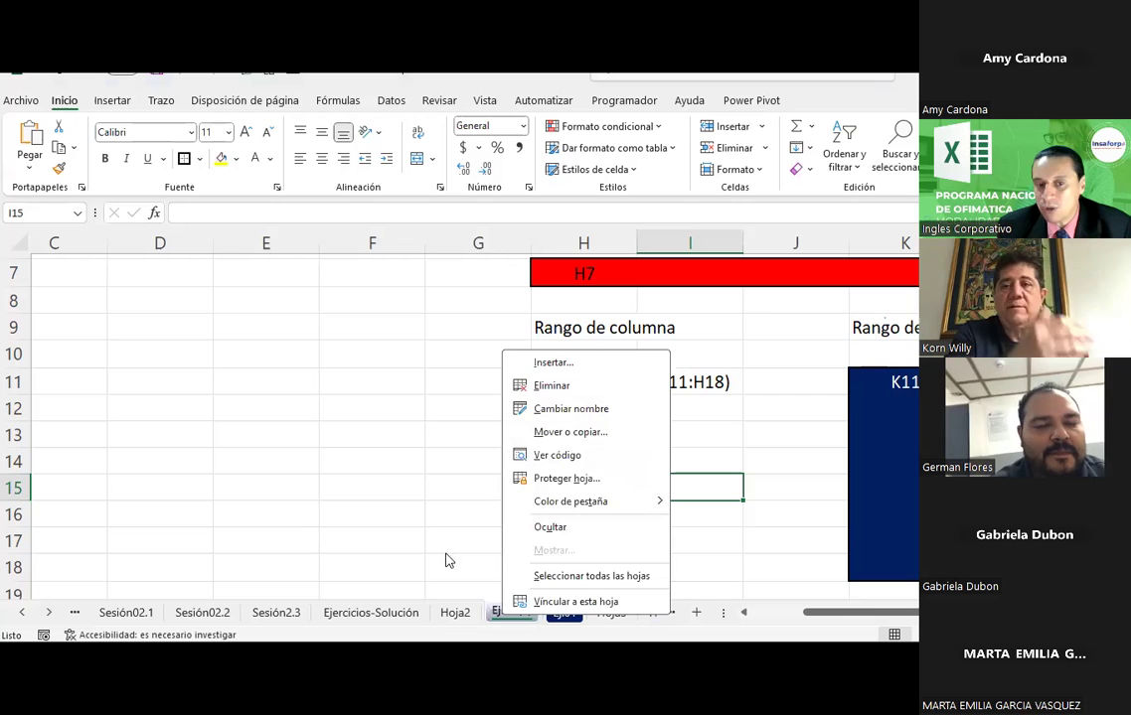
pyautogui.press('Escape')
pyautogui.click(509, 613)
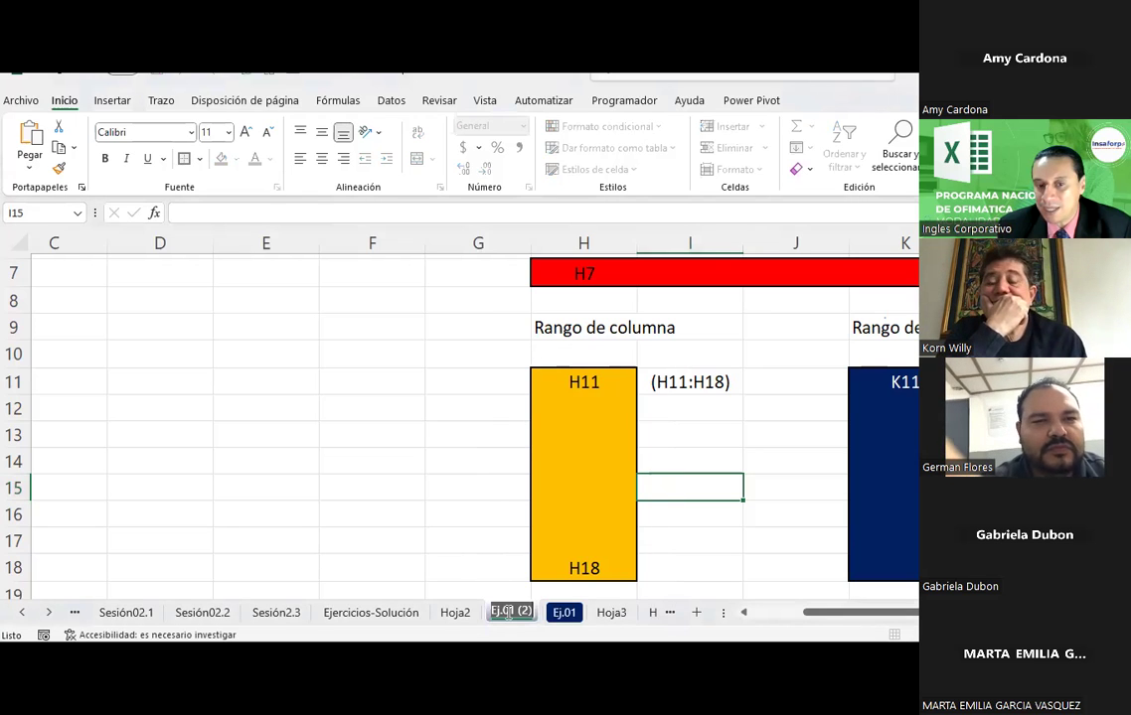
pyautogui.moveTo(508, 613); pyautogui.dragTo(555, 613)
pyautogui.click(469, 515)
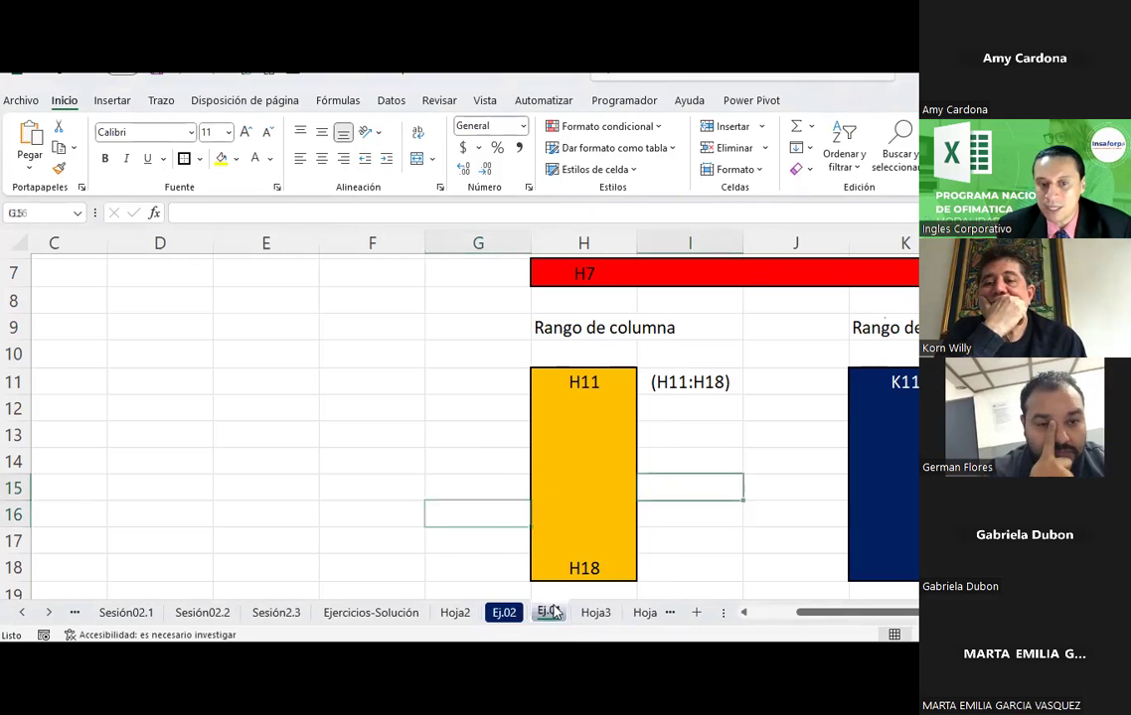
pyautogui.click(555, 613)
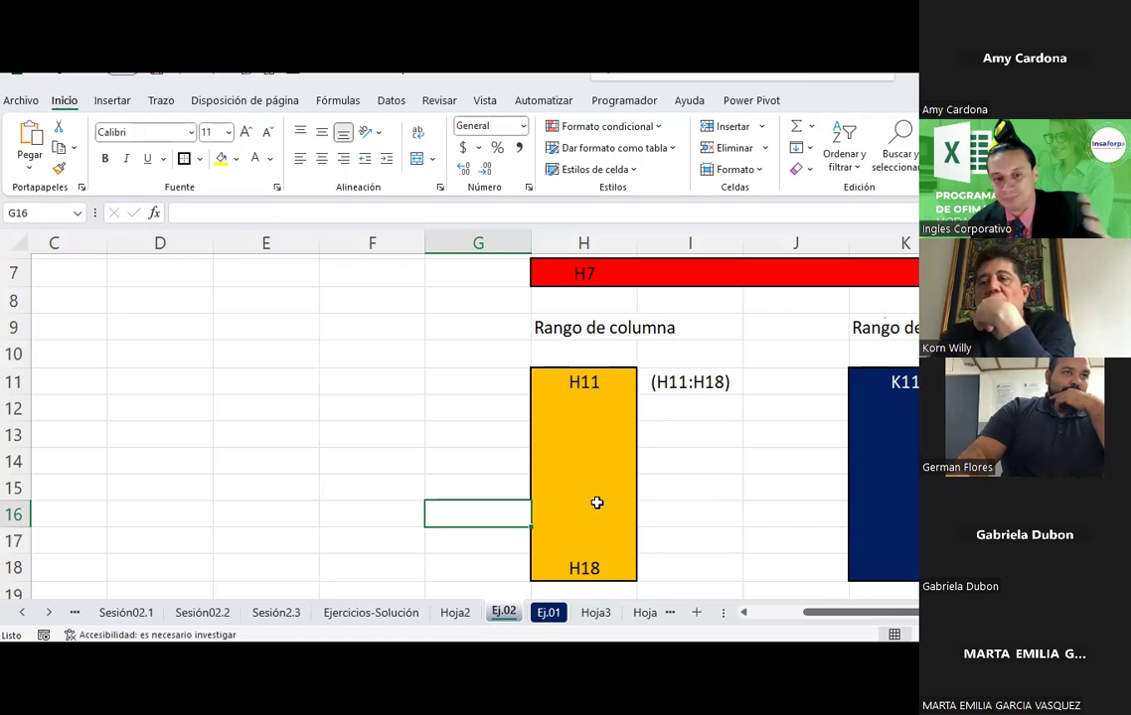
# Launch a new blank Excel workbook and save it to Escritorio as EXCELS02.
pyautogui.press('super')
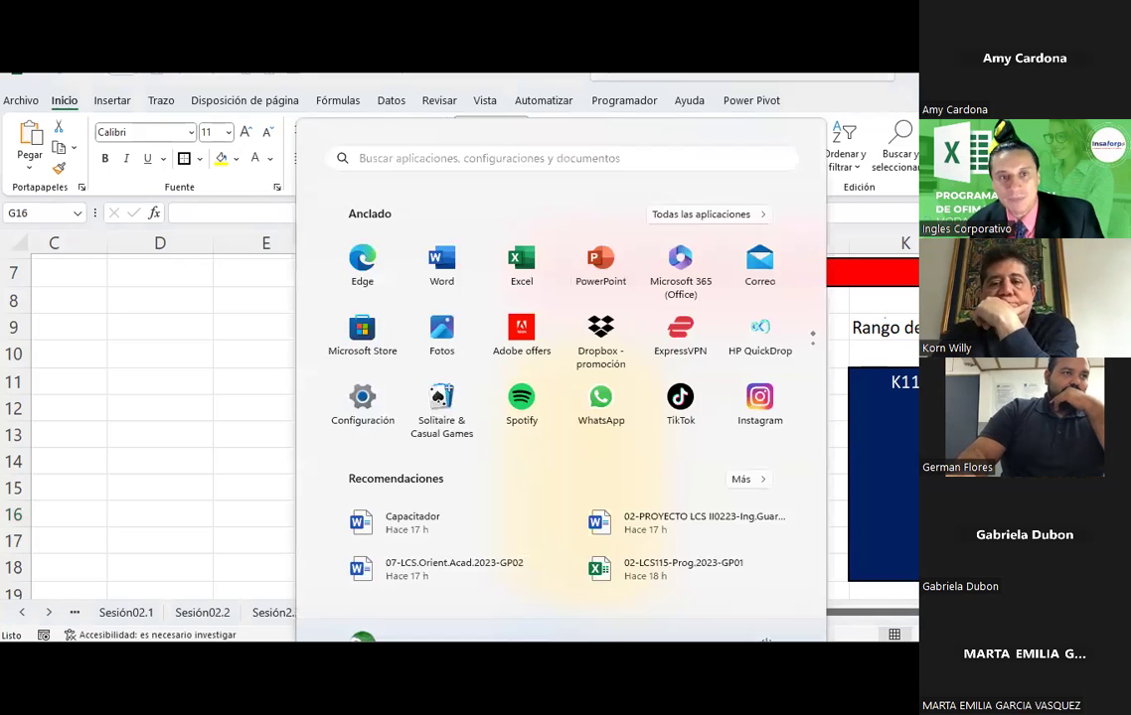
pyautogui.click(542, 221)
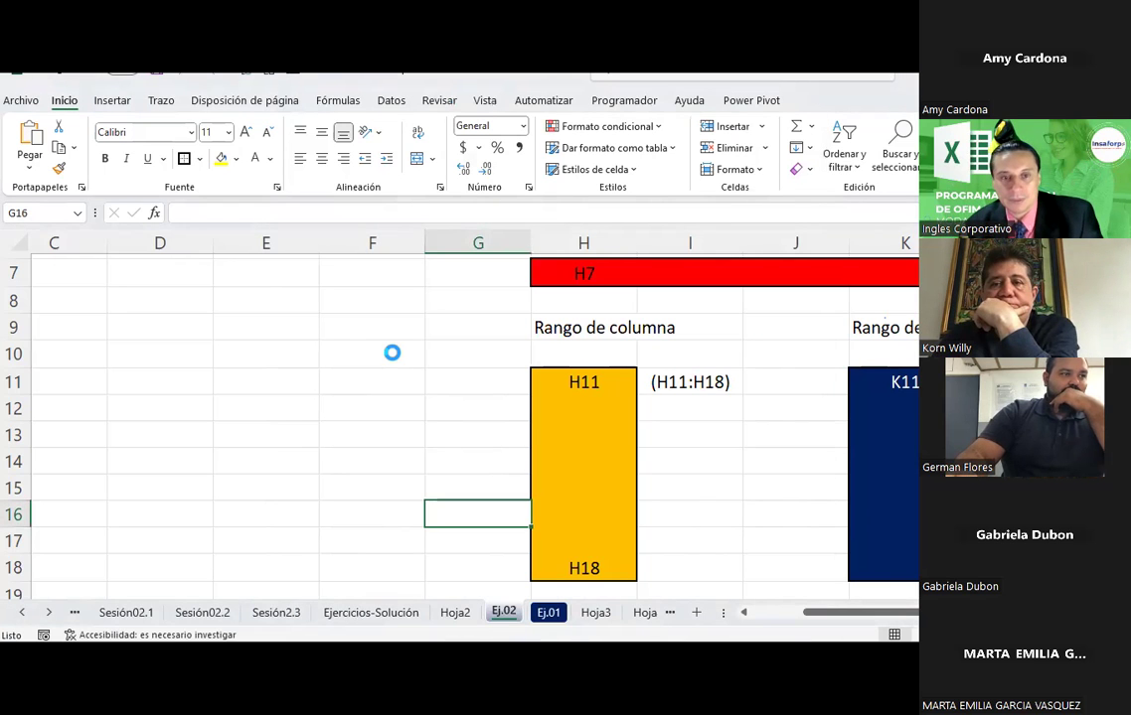
pyautogui.click(38, 107)
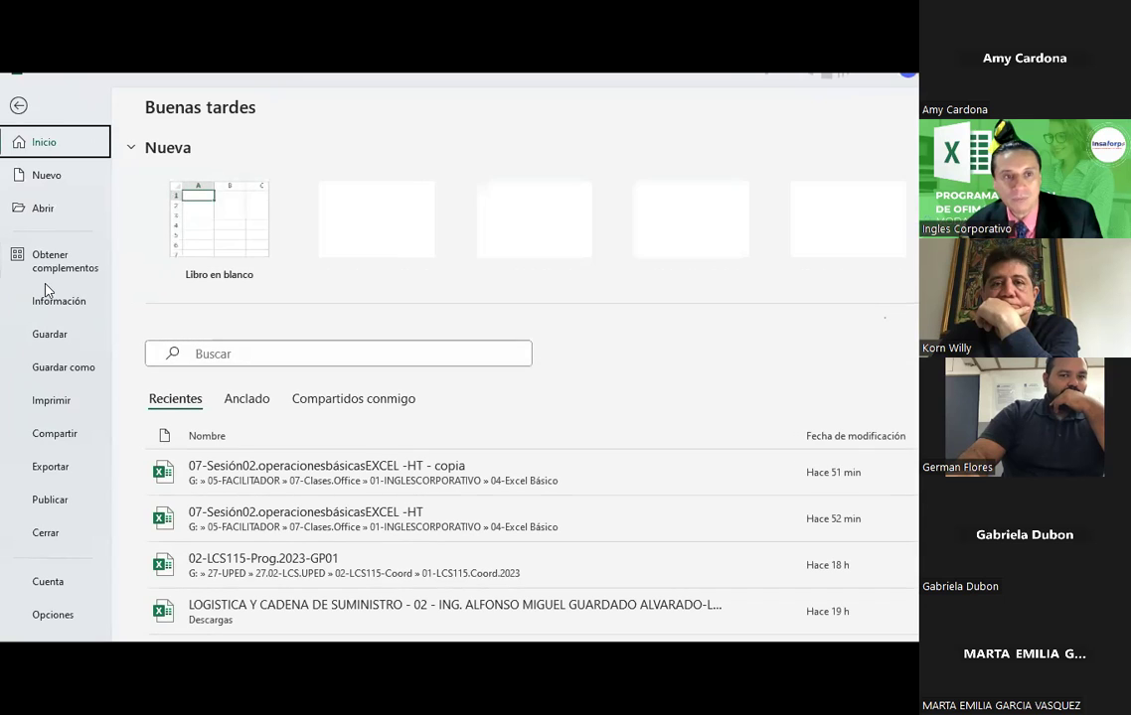
pyautogui.click(65, 368)
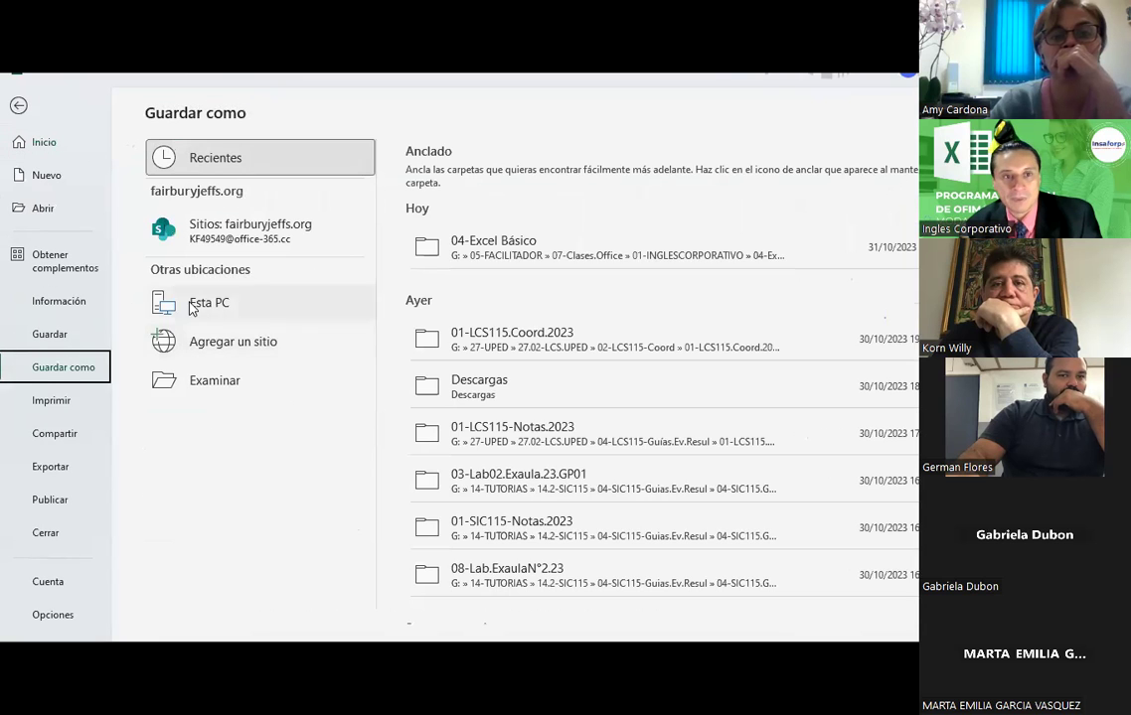
pyautogui.click(197, 303)
pyautogui.click(415, 212)
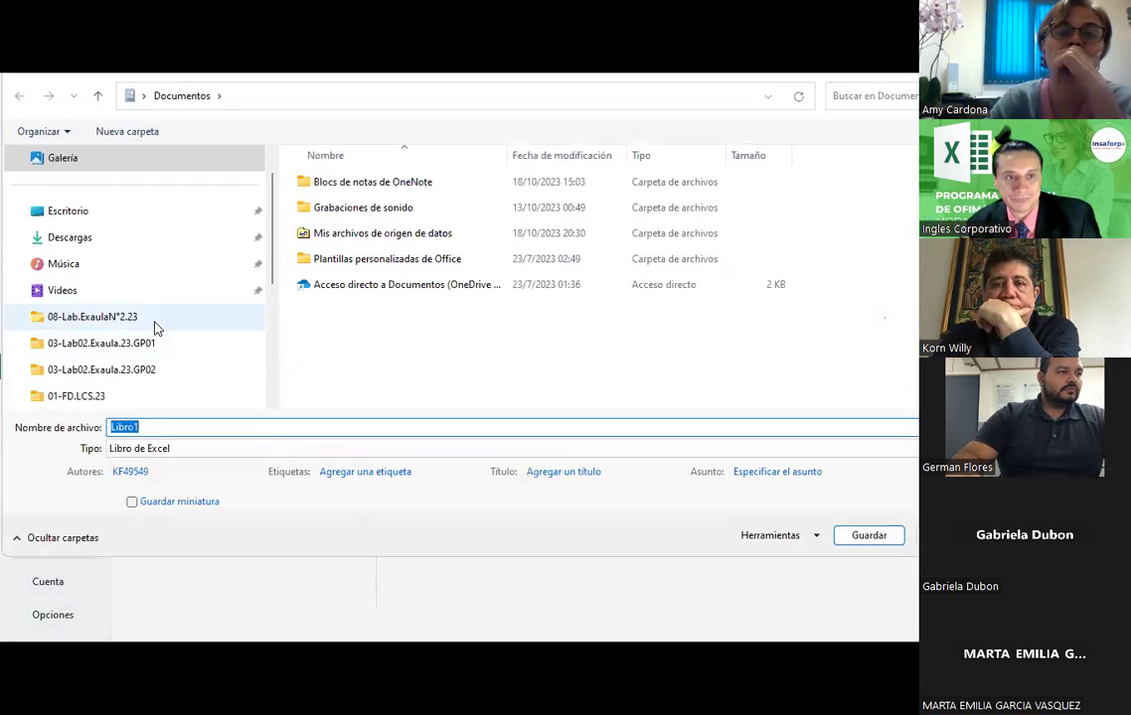
pyautogui.scroll(1, 156, 325)
pyautogui.click(68, 245)
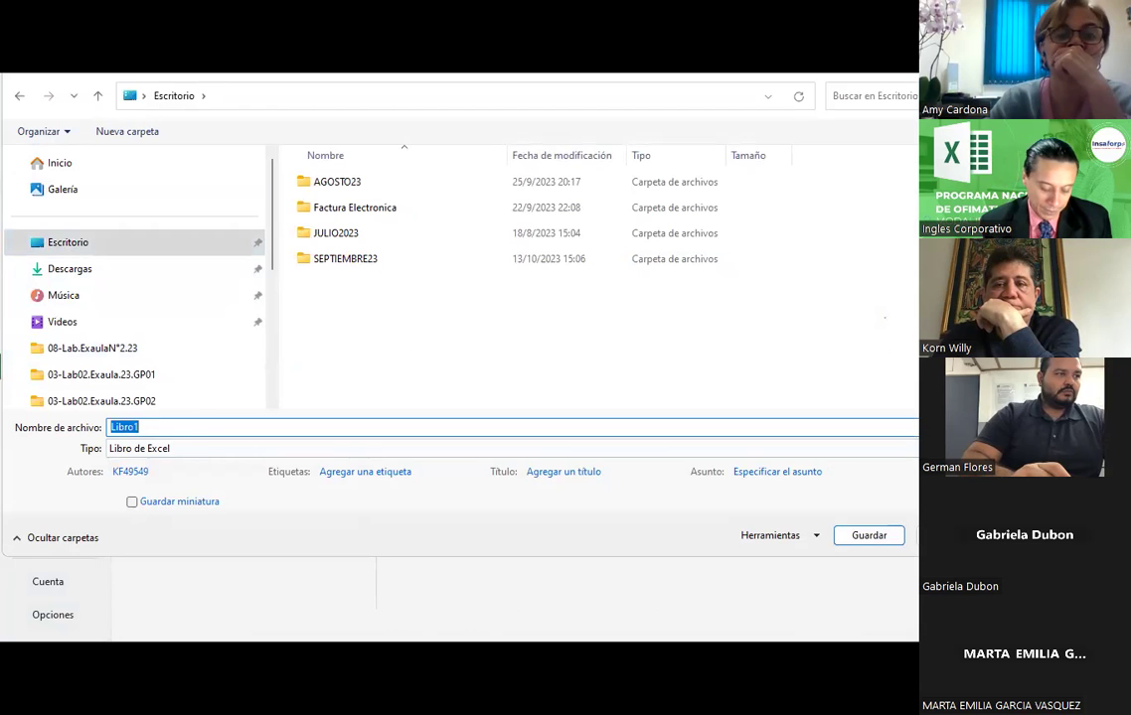
pyautogui.write('EXCELS02')
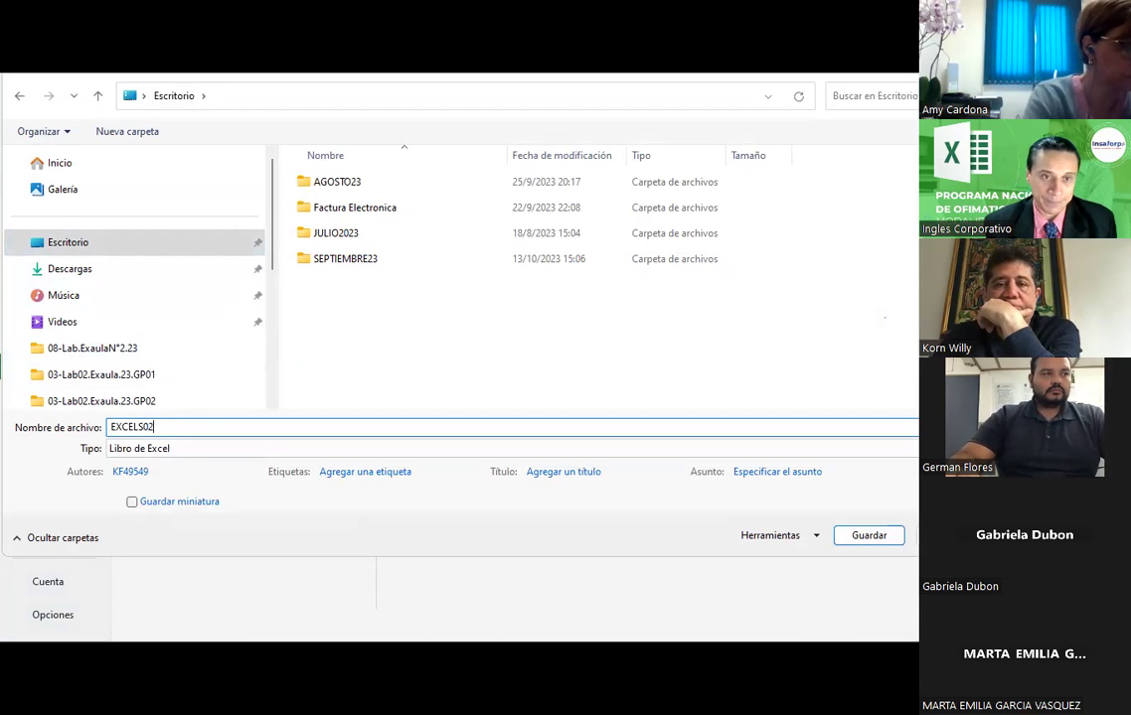
pyautogui.press('Return')
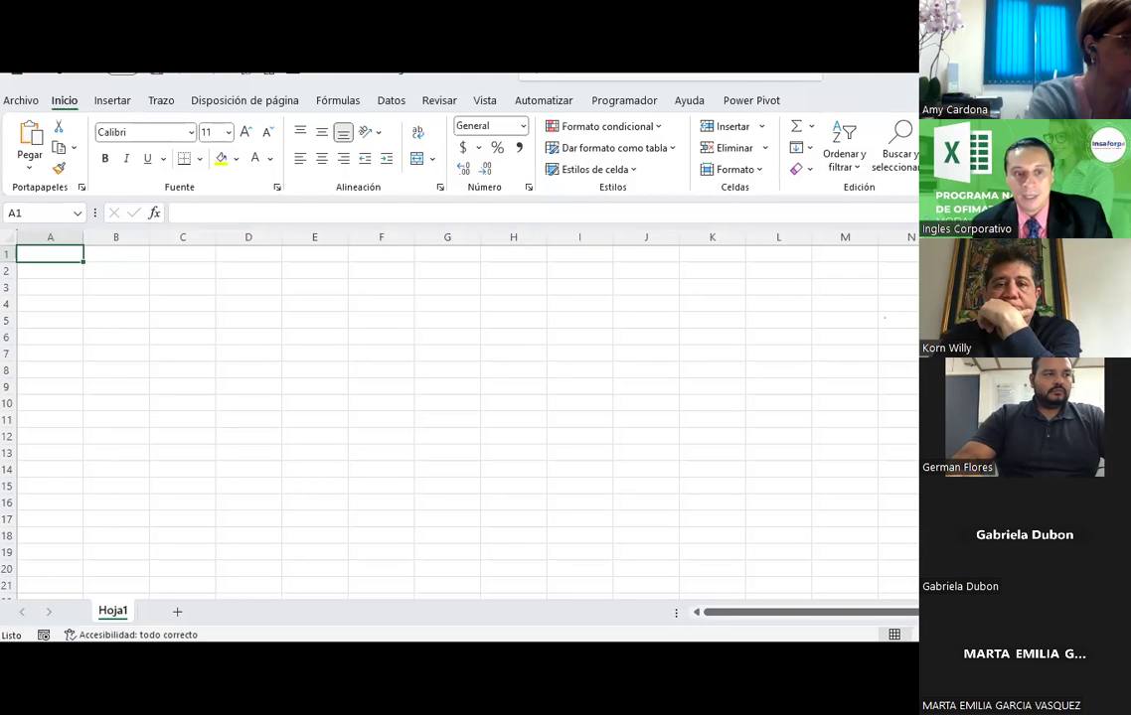
pyautogui.hotkey('alt', 'Tab')
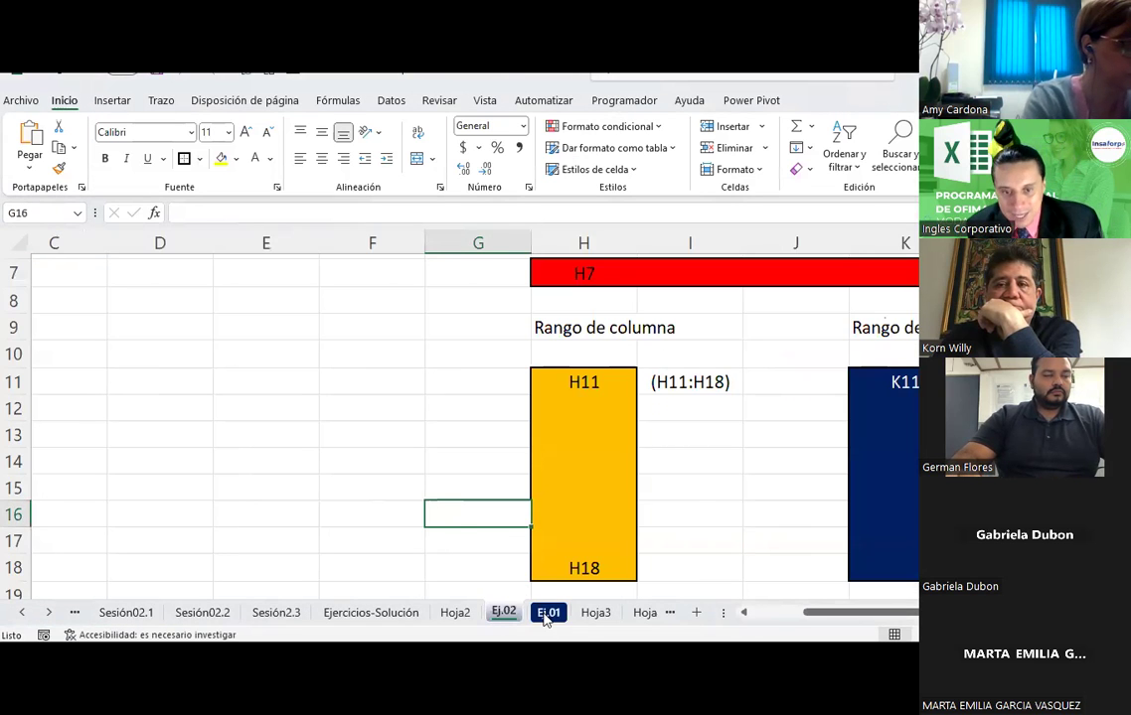
# Open Mover o copiar for Ej.01 and tick Crear una copia.
pyautogui.click(546, 613)
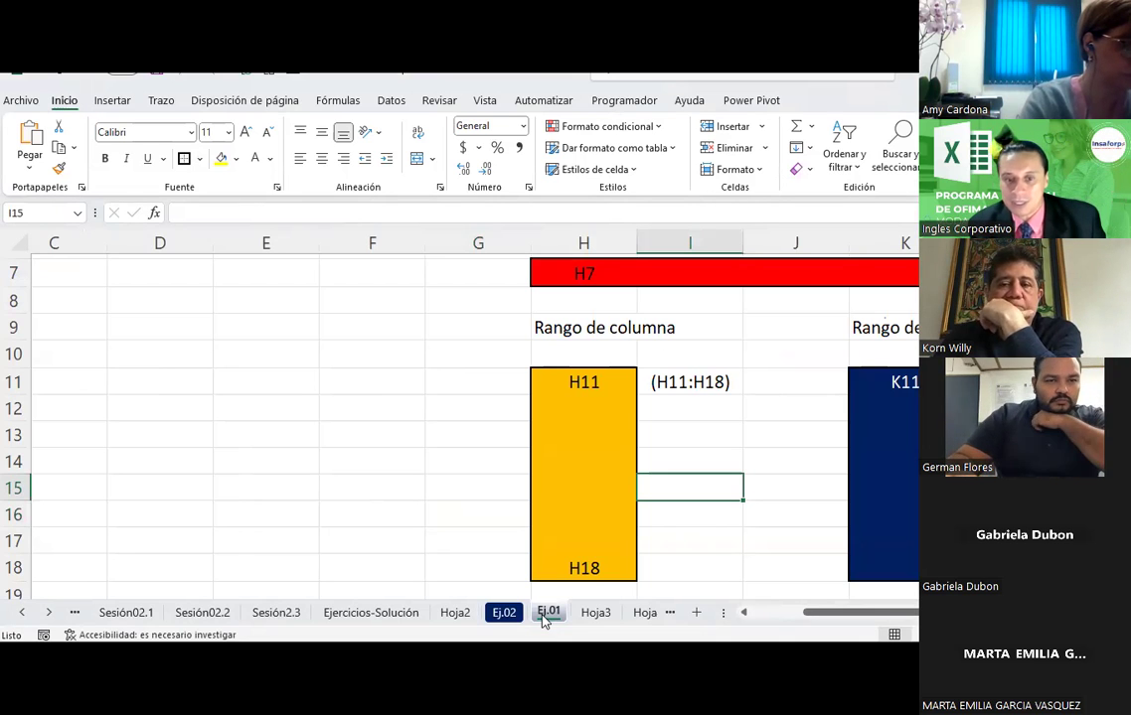
pyautogui.rightClick(545, 616)
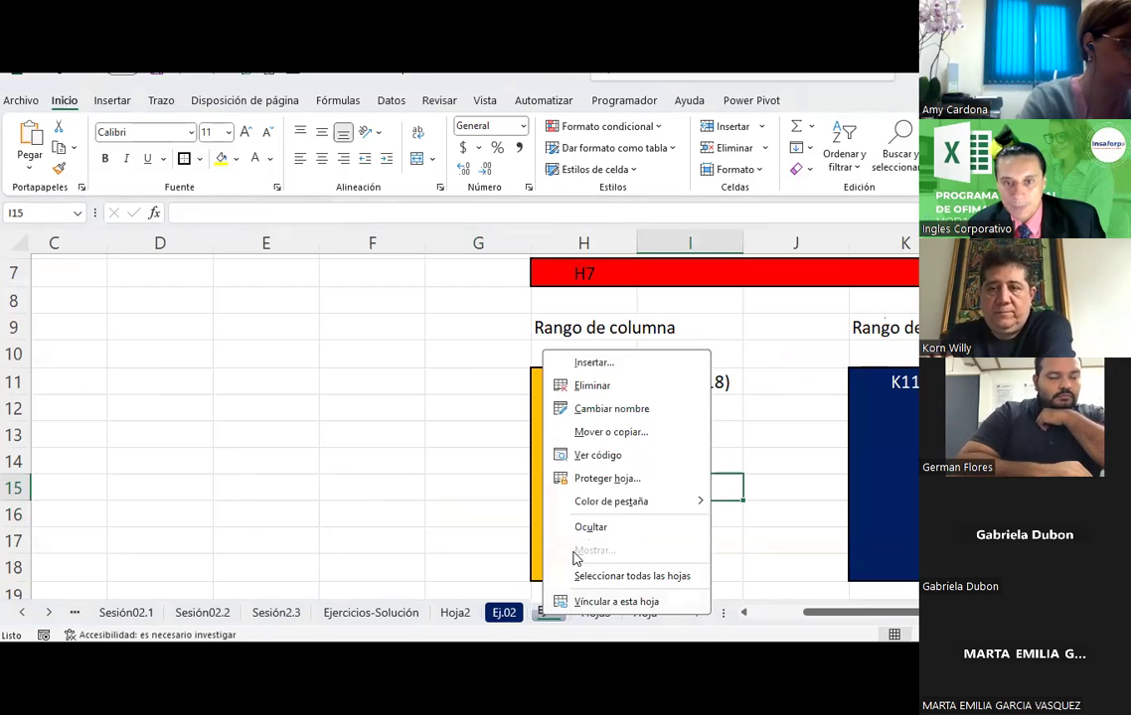
pyautogui.click(619, 434)
pyautogui.moveTo(544, 331); pyautogui.dragTo(323, 161)
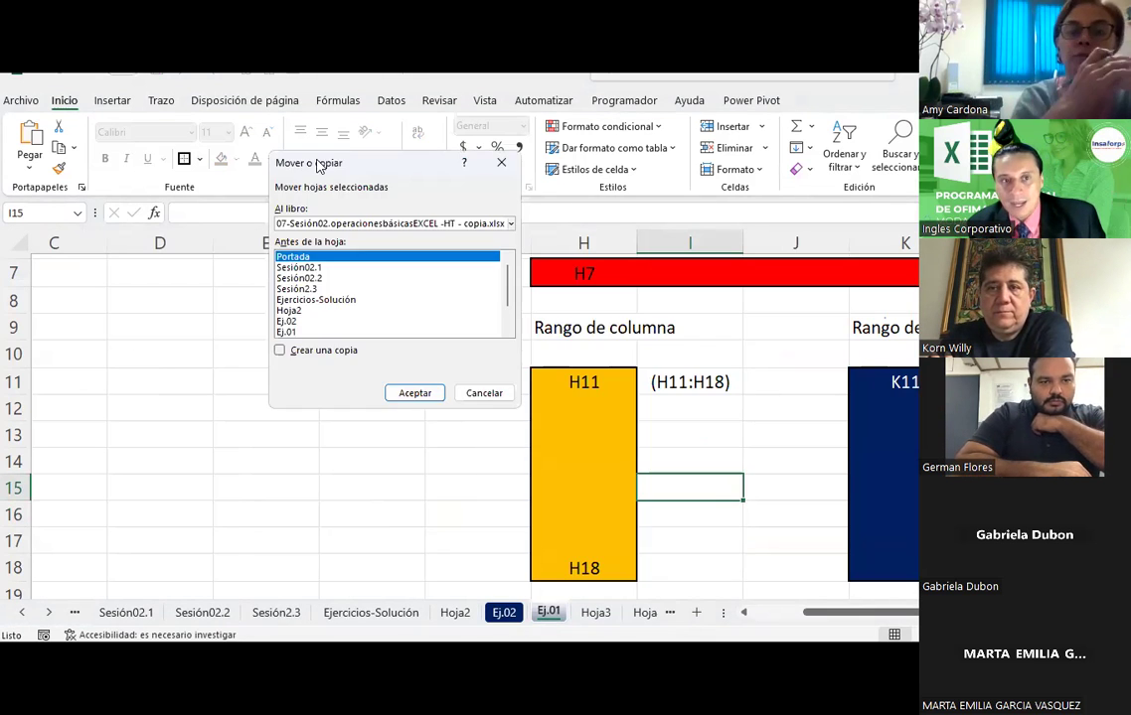
pyautogui.click(321, 225)
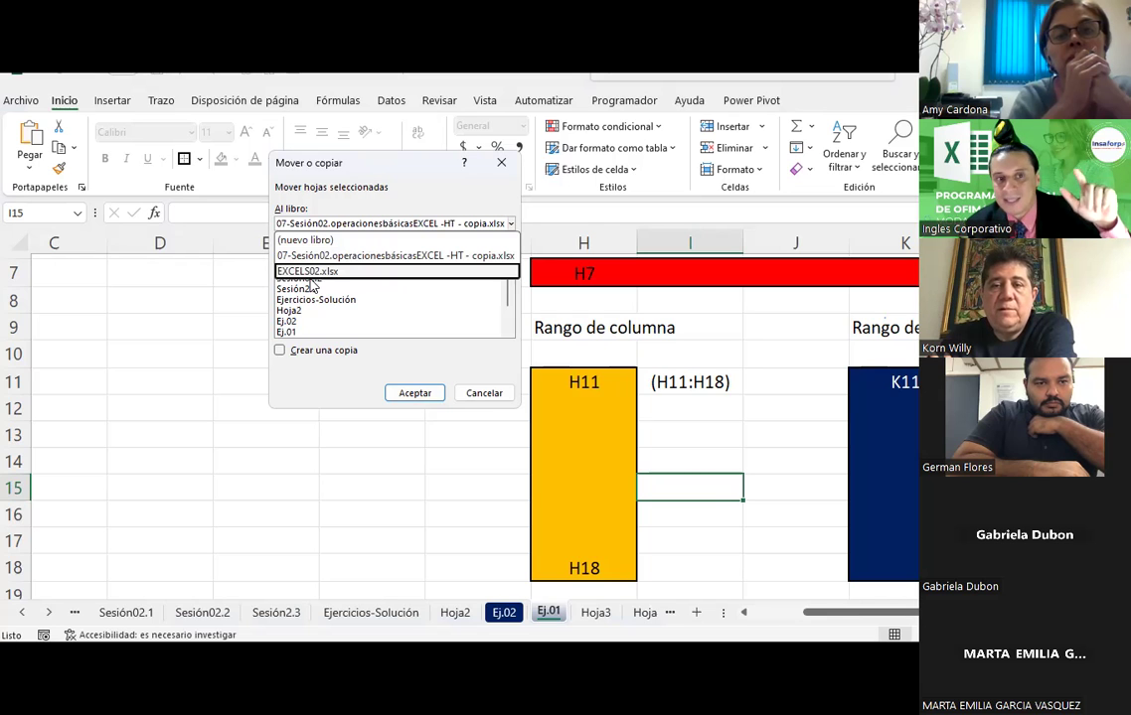
pyautogui.click(310, 274)
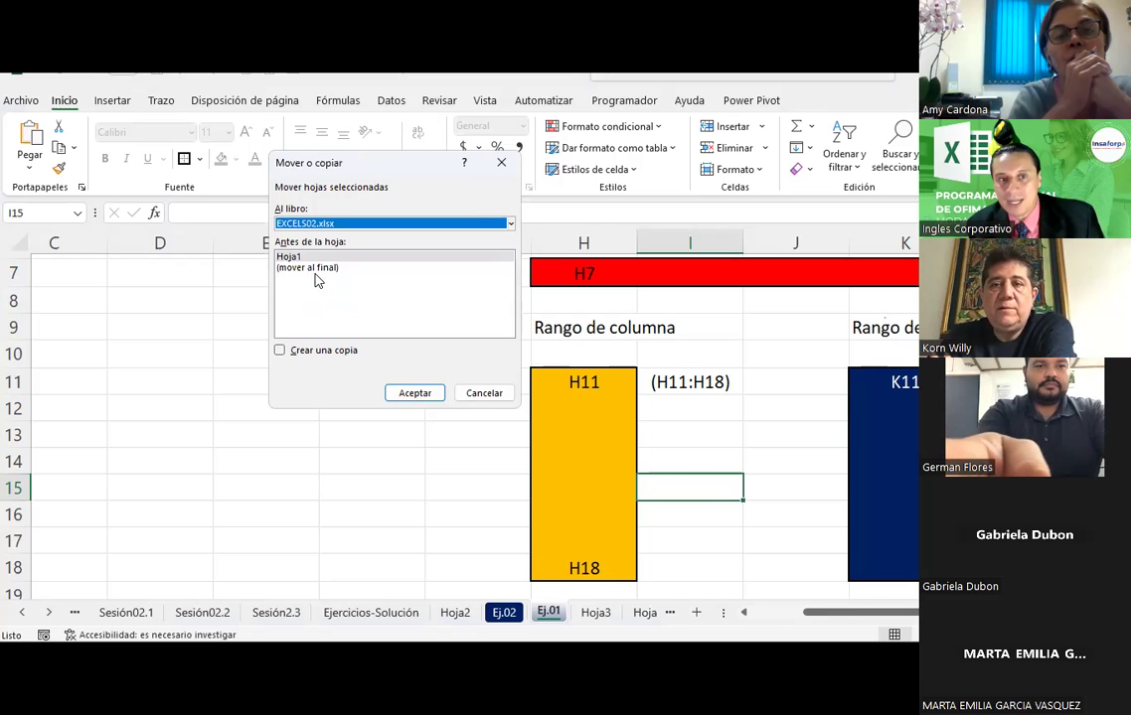
pyautogui.click(308, 224)
pyautogui.click(310, 250)
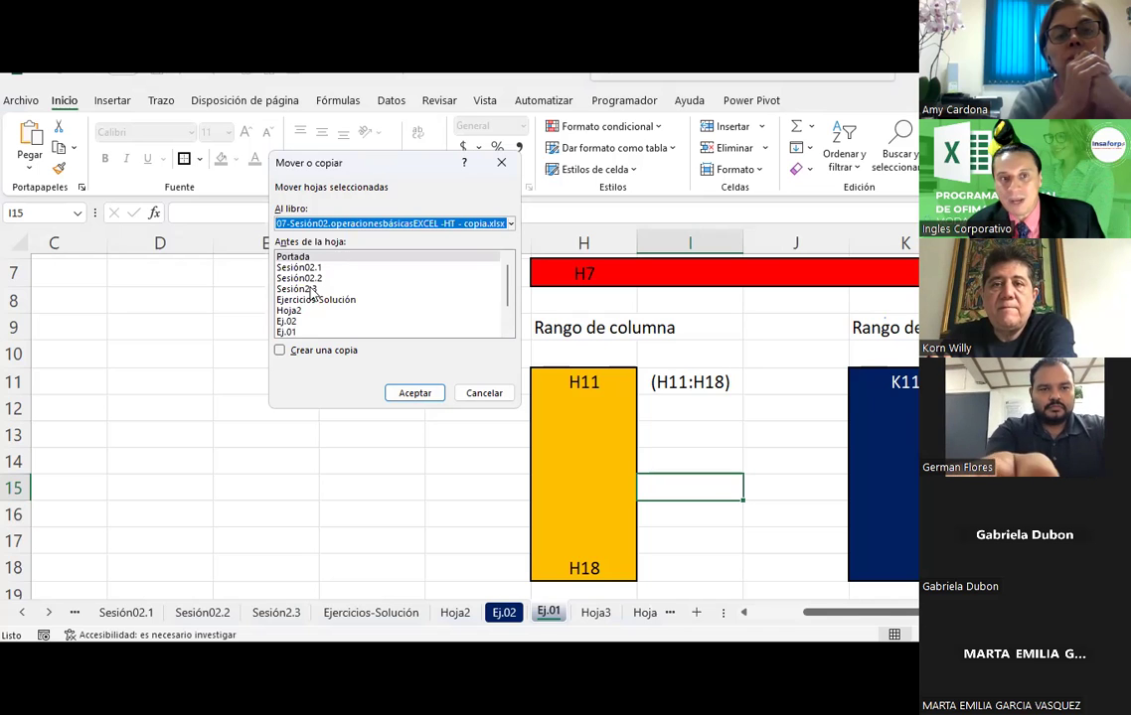
pyautogui.click(290, 332)
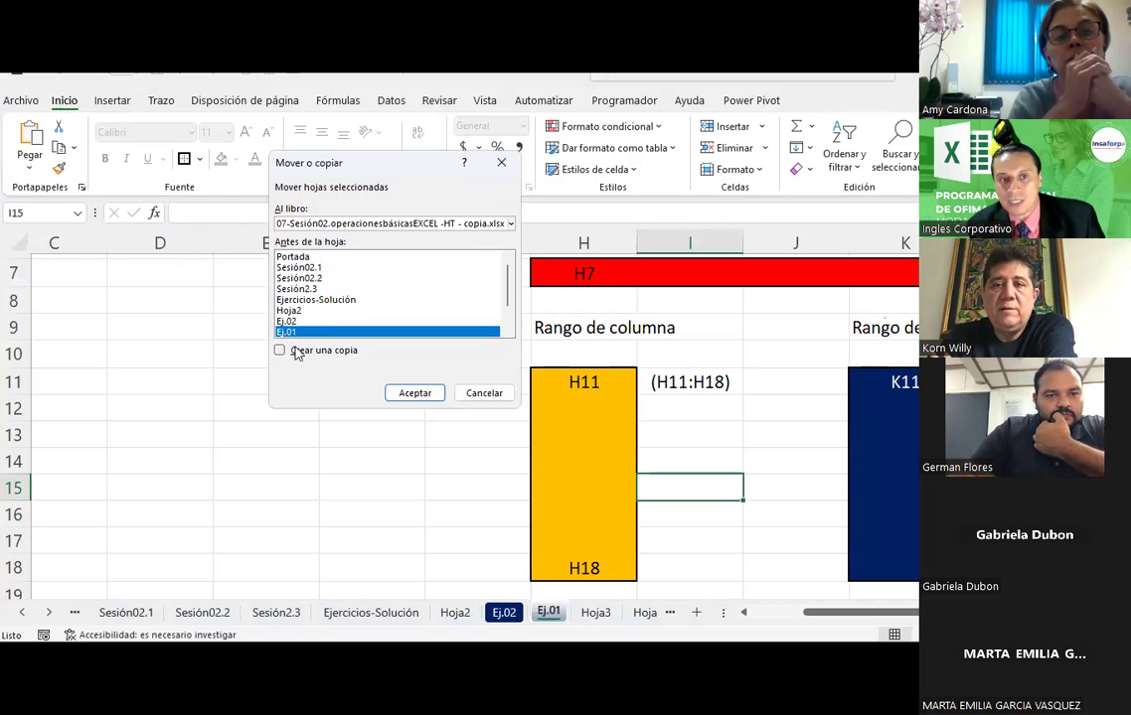
pyautogui.click(296, 352)
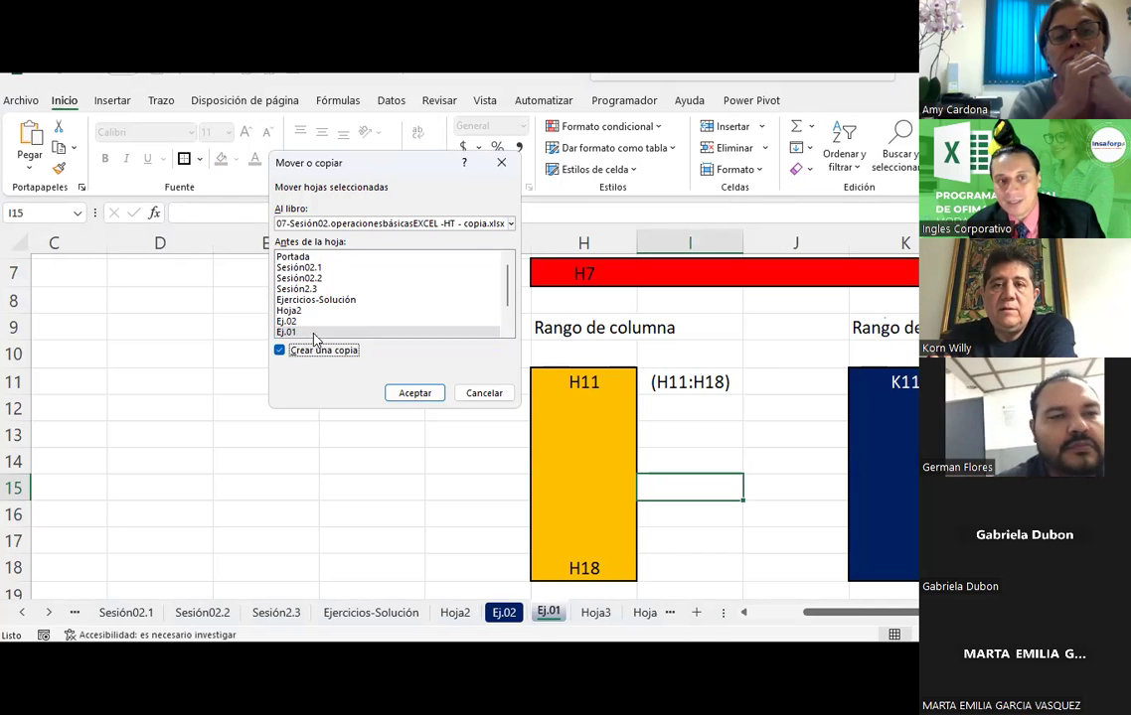
# Send the copy to EXCELS02.xlsx at (mover al final) and confirm.
pyautogui.click(345, 224)
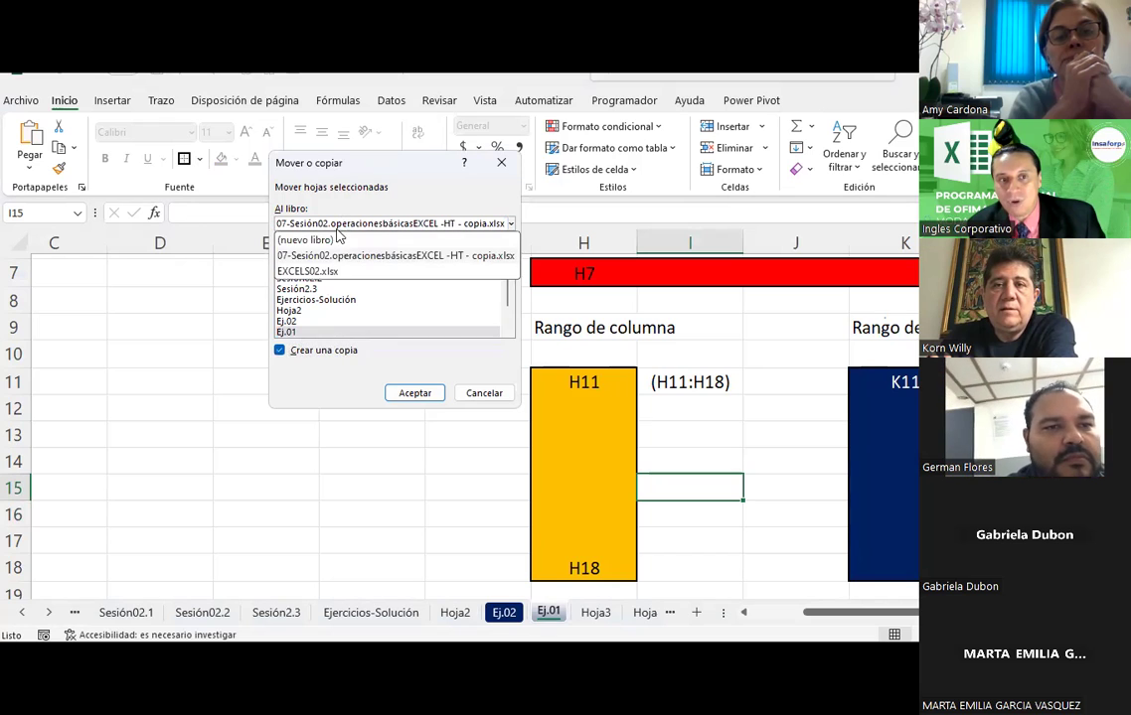
pyautogui.click(315, 271)
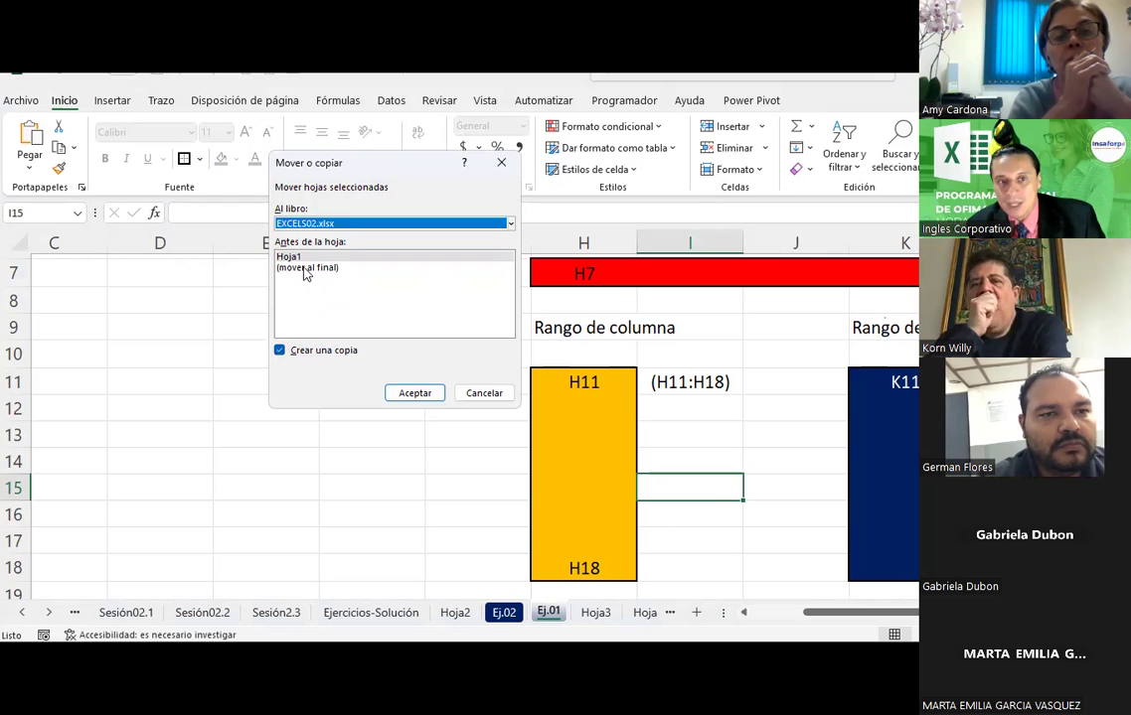
pyautogui.click(306, 270)
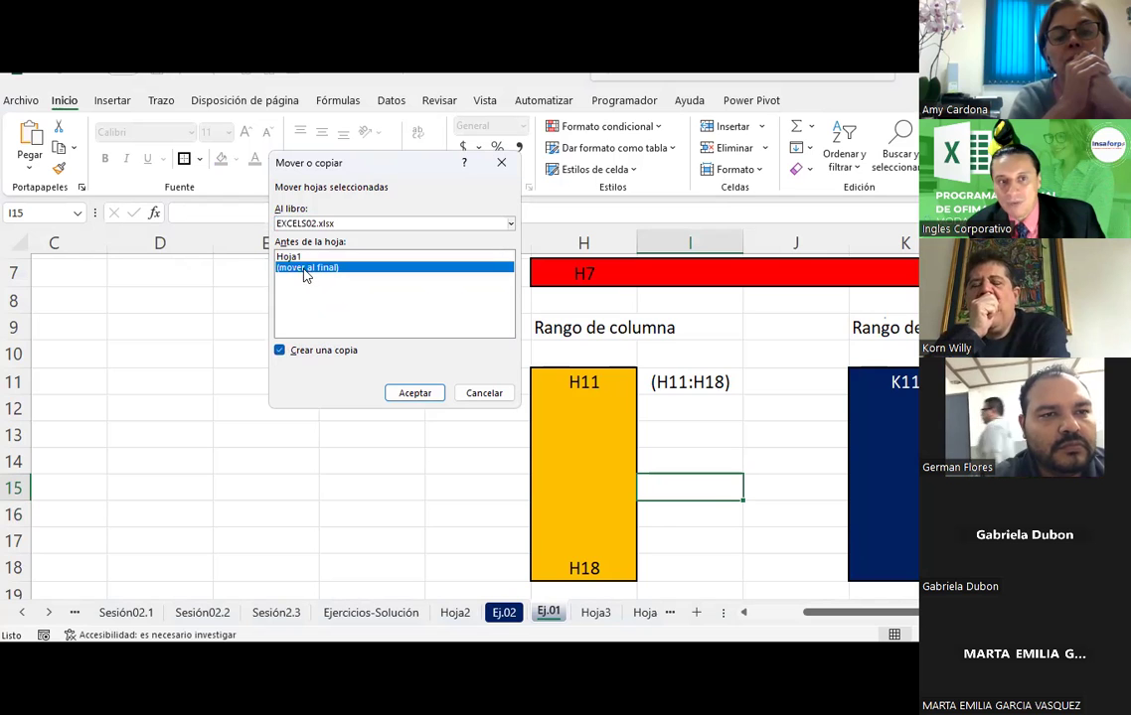
pyautogui.click(410, 394)
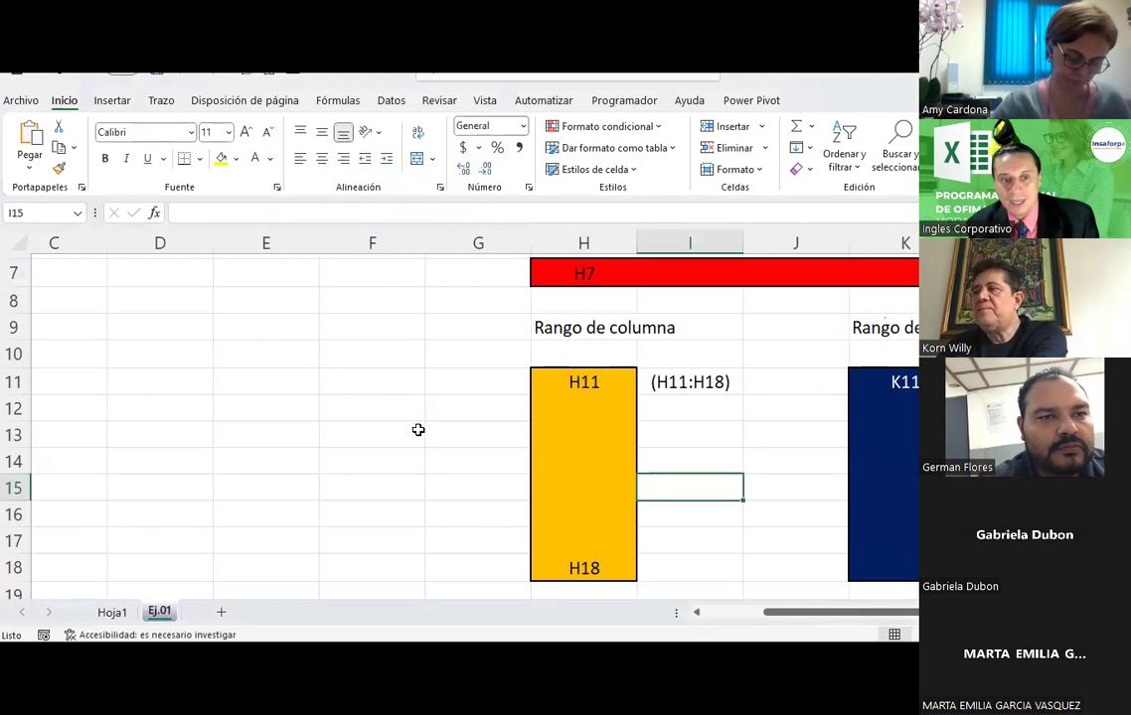
pyautogui.click(419, 431)
# Select cell J11, then Alt+Tab between EXCELS02 and the original course workbook, ending on the original.
pyautogui.click(748, 377)
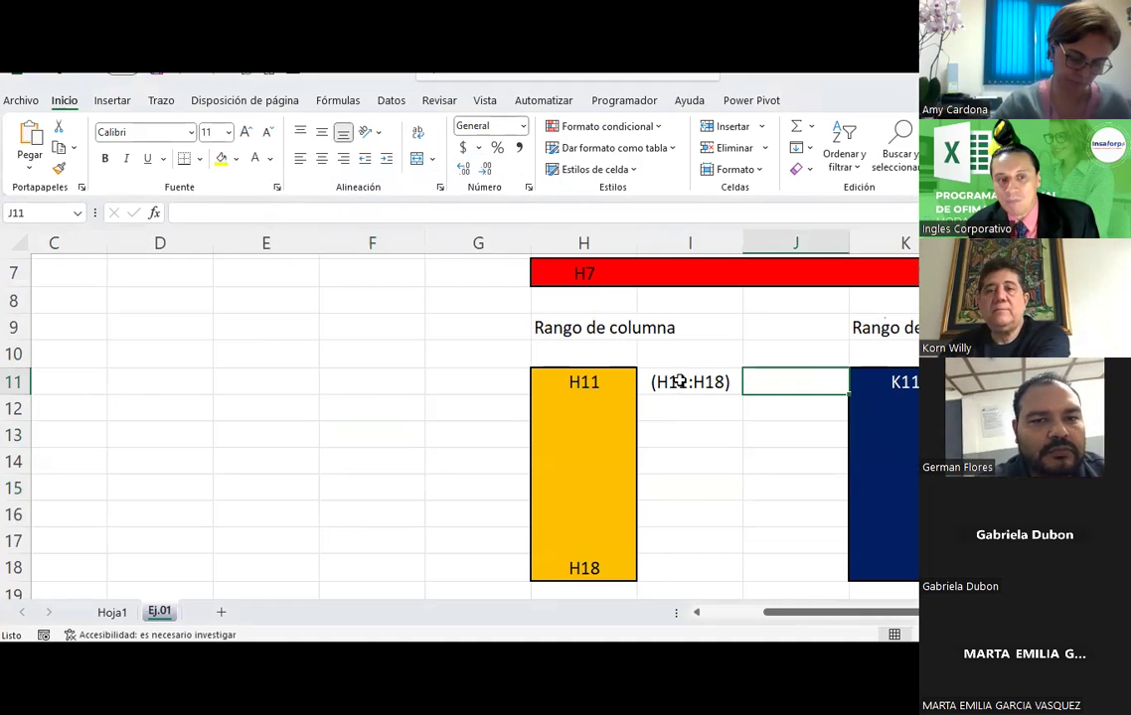
pyautogui.hotkey('alt', 'Tab')
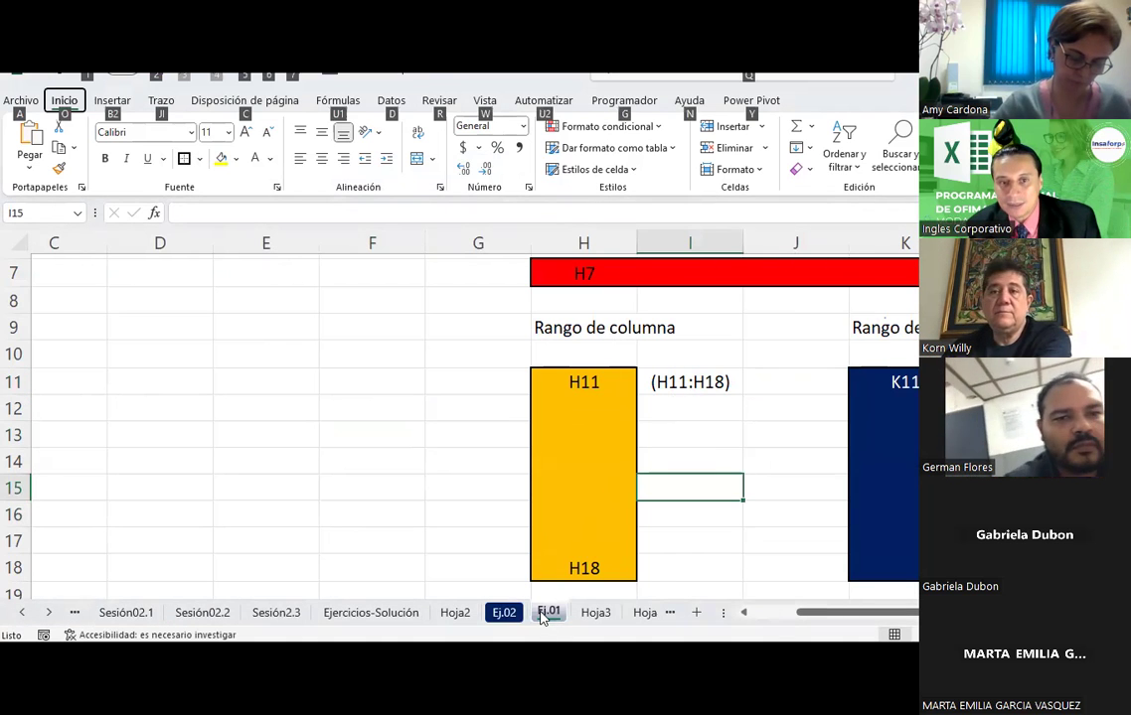
pyautogui.hotkey('alt', 'Tab')
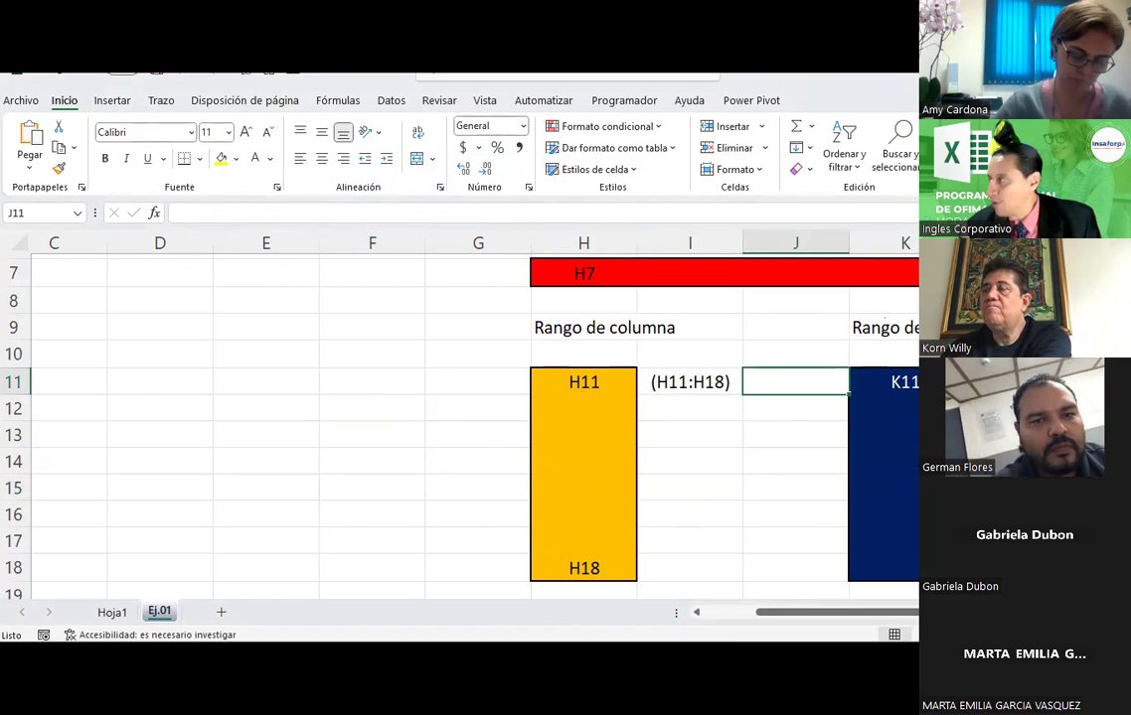
pyautogui.hotkey('alt', 'Tab')
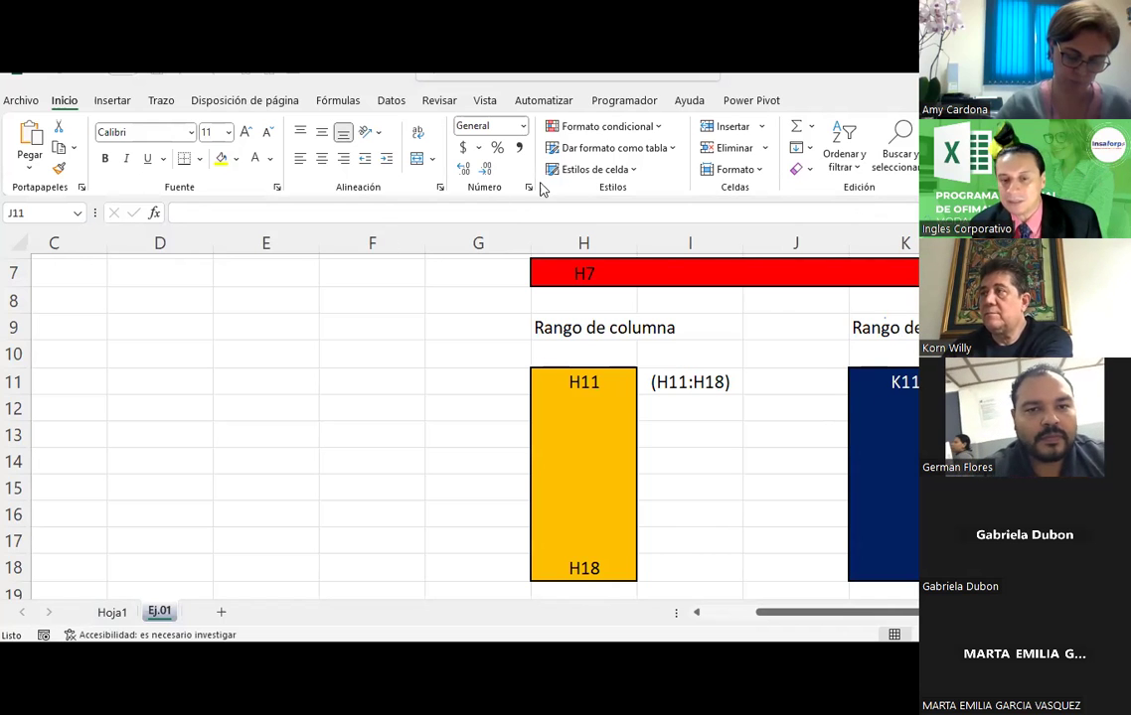
pyautogui.hotkey('alt', 'Tab')
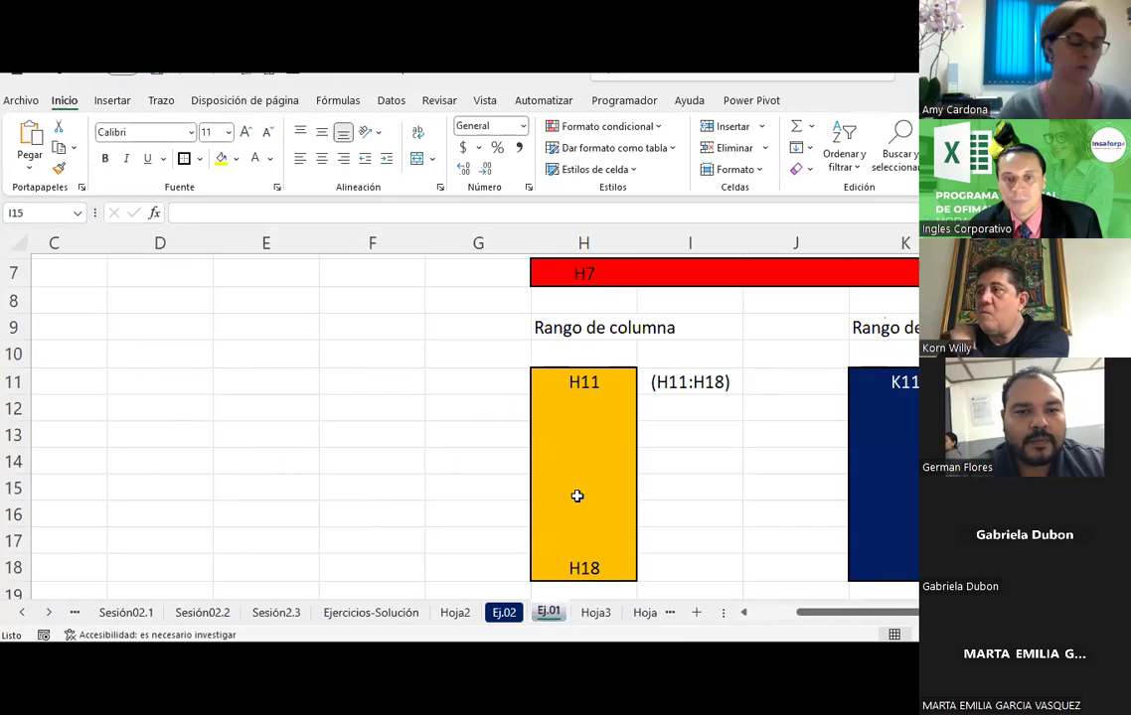
# Copy Ej.01 to (nuevo libro) via Mover o copiar with Crear una copia checked, creating Libro2.
pyautogui.rightClick(548, 612)
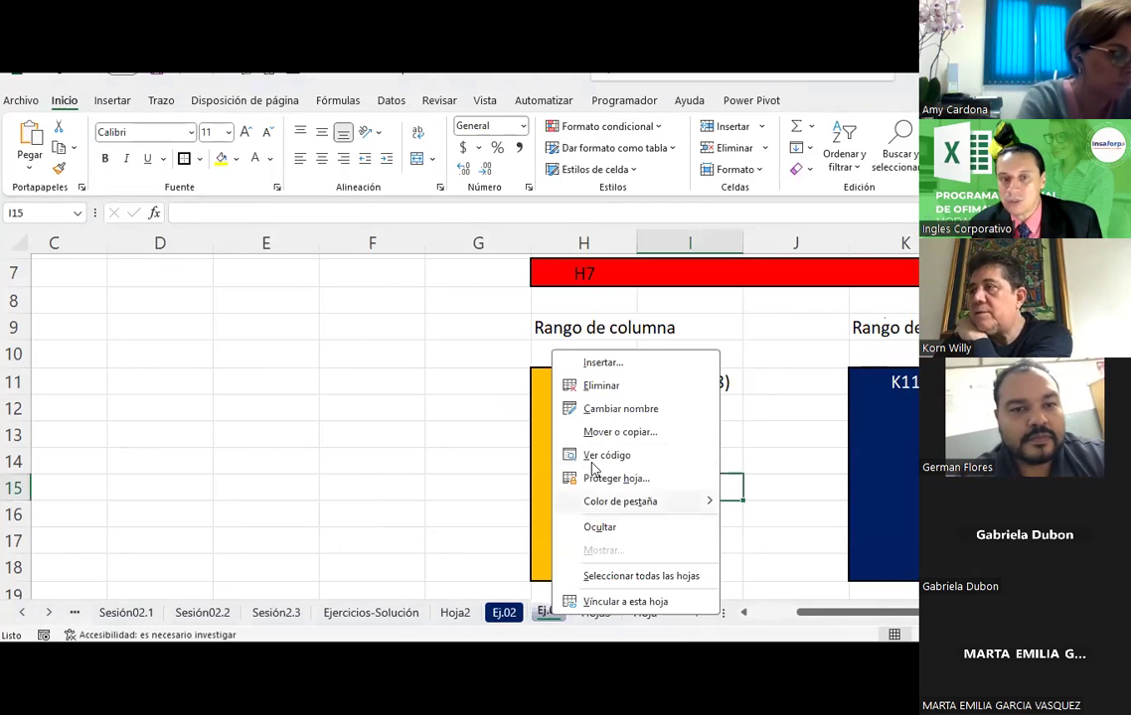
pyautogui.click(616, 431)
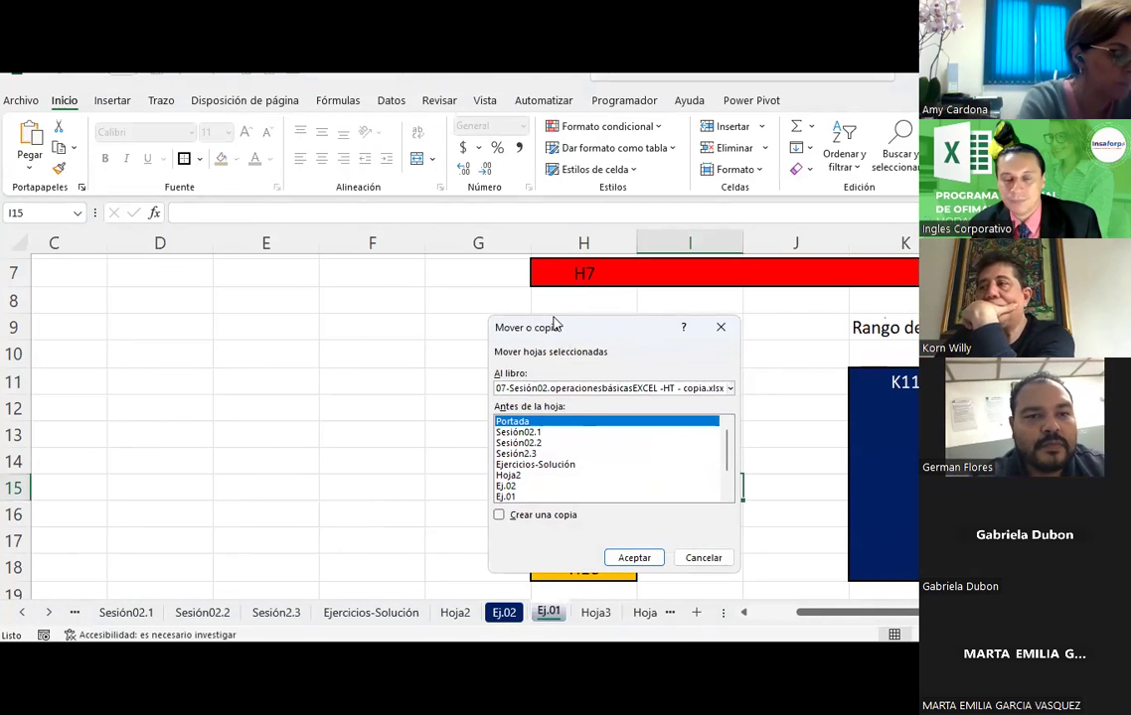
pyautogui.moveTo(556, 324); pyautogui.dragTo(287, 65)
pyautogui.click(246, 231)
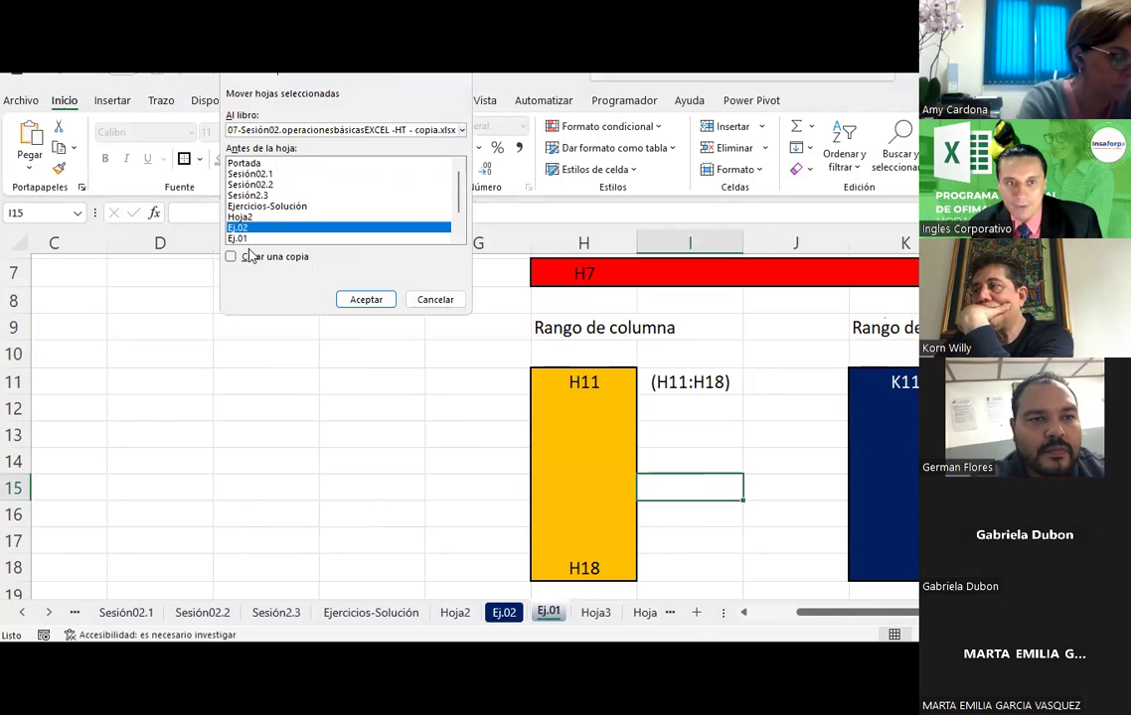
pyautogui.click(231, 256)
pyautogui.click(253, 132)
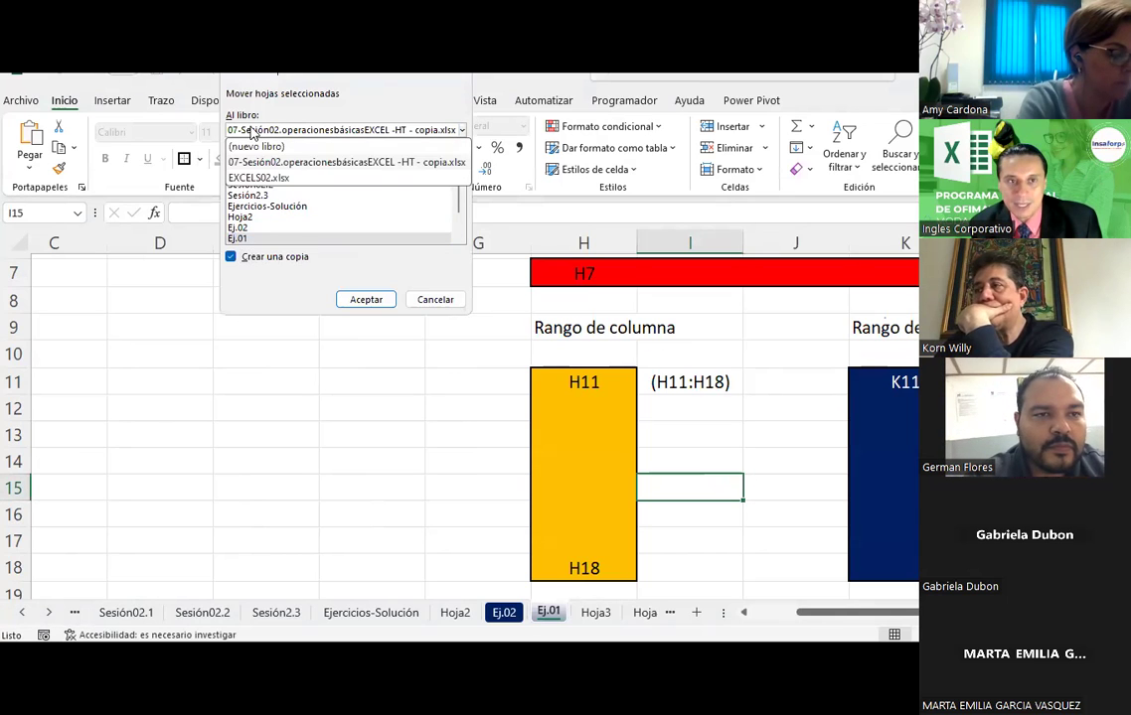
pyautogui.click(254, 144)
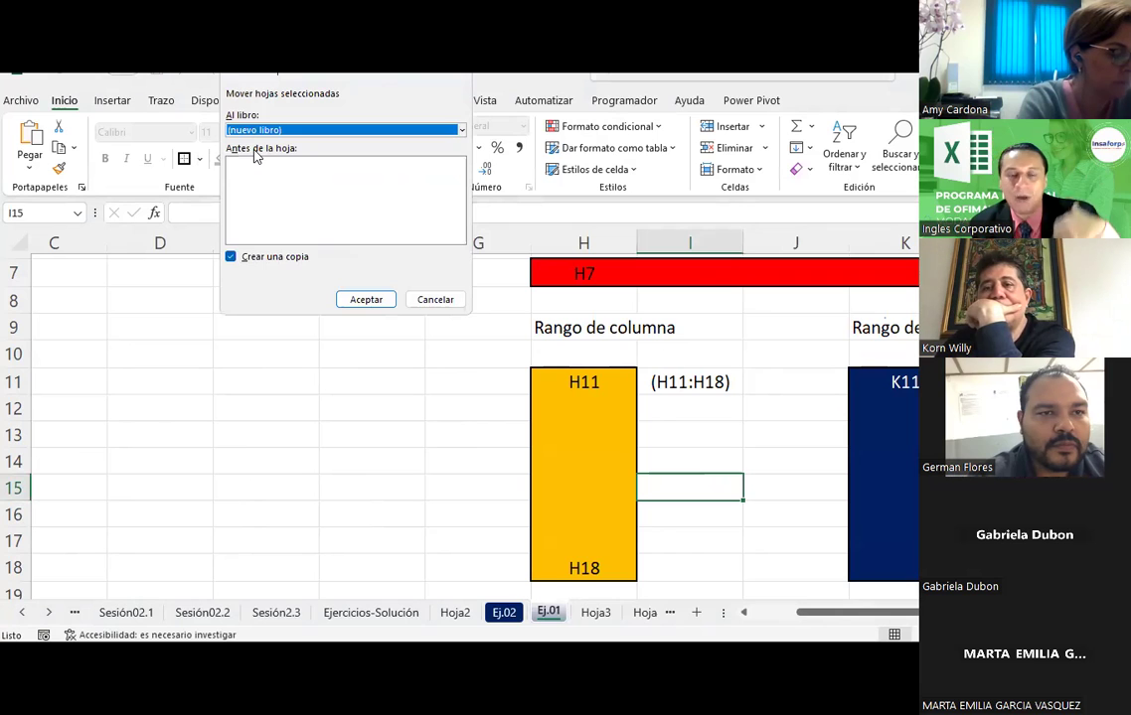
pyautogui.click(367, 299)
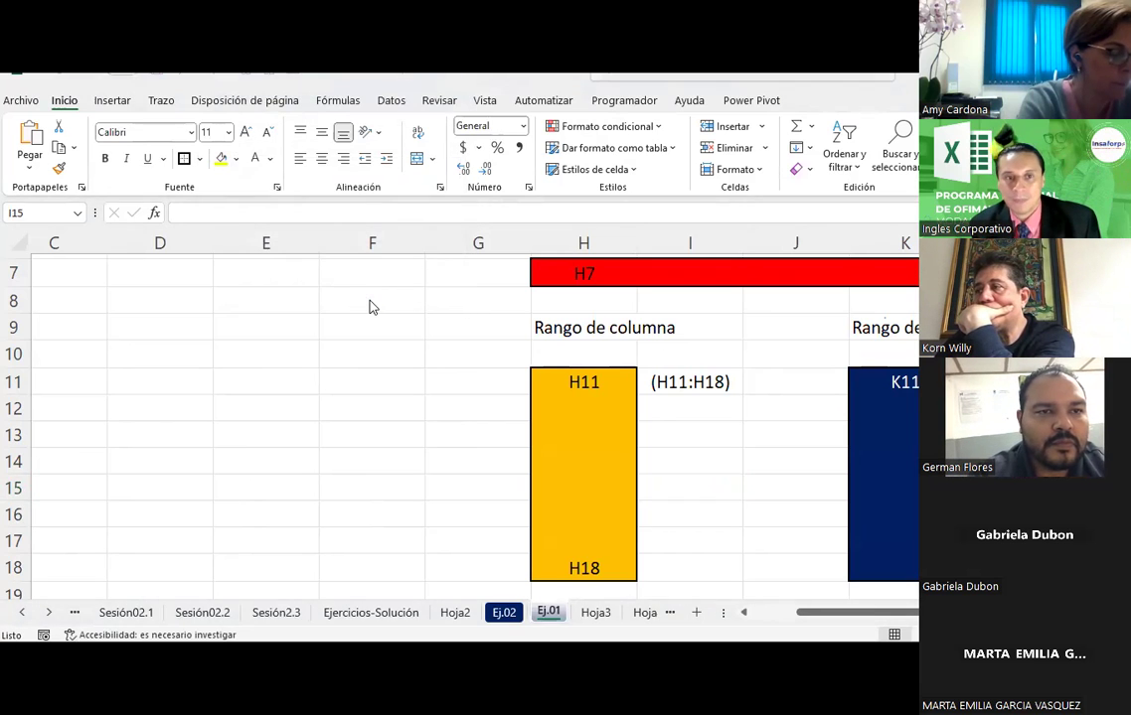
pyautogui.click(373, 354)
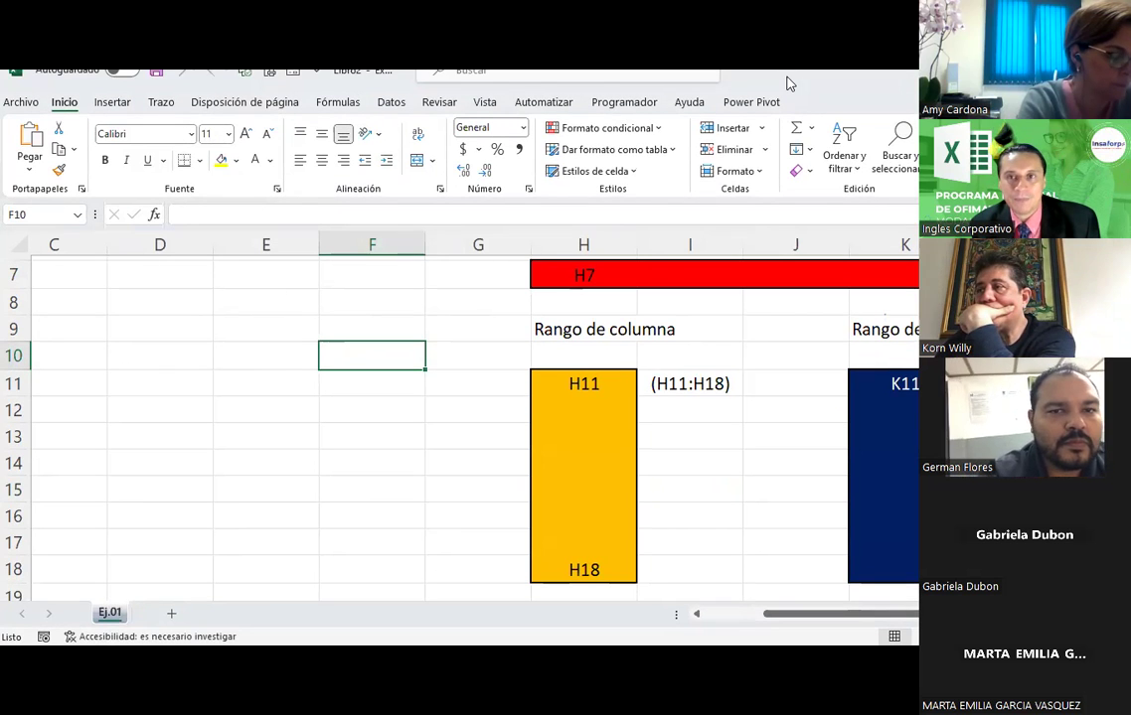
# Close the new Libro2 workbook without saving it.
pyautogui.moveTo(785, 83); pyautogui.dragTo(553, 257)
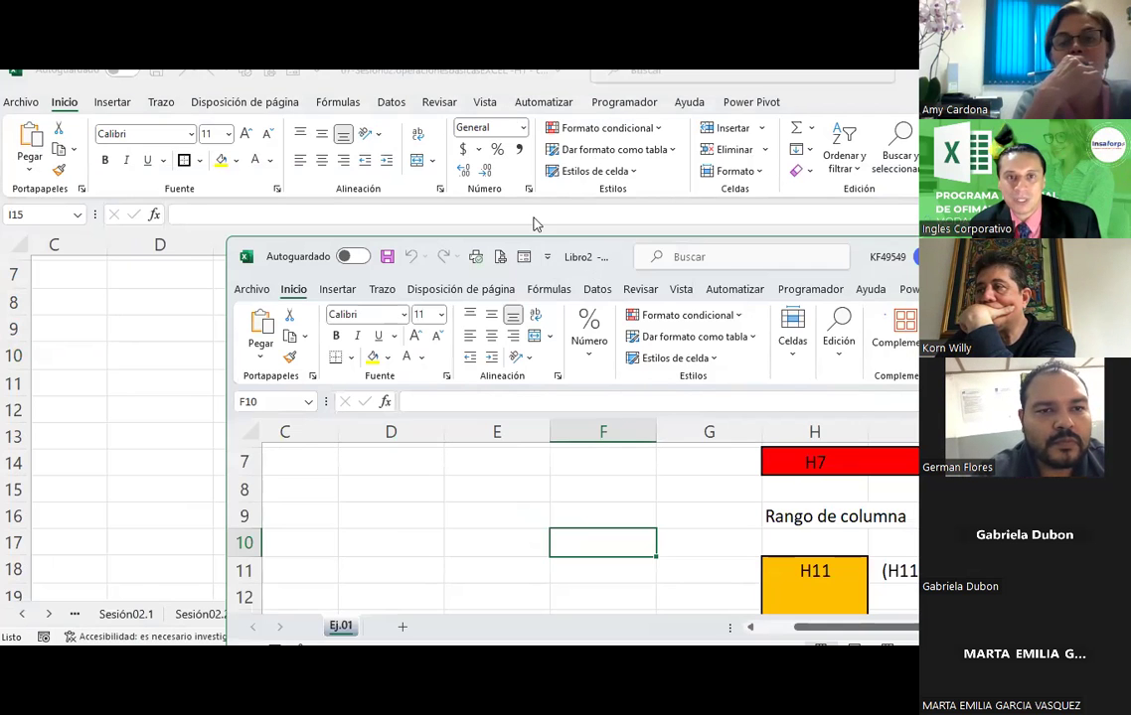
pyautogui.moveTo(586, 261); pyautogui.dragTo(375, 226)
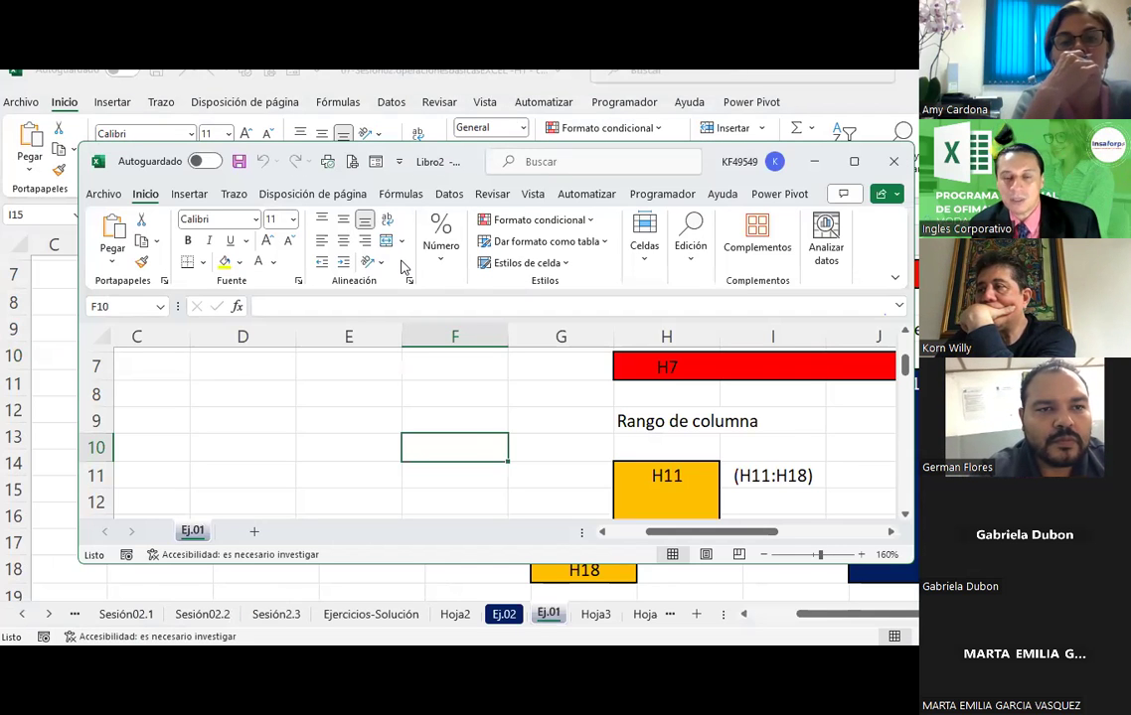
pyautogui.click(893, 161)
pyautogui.press('Return')
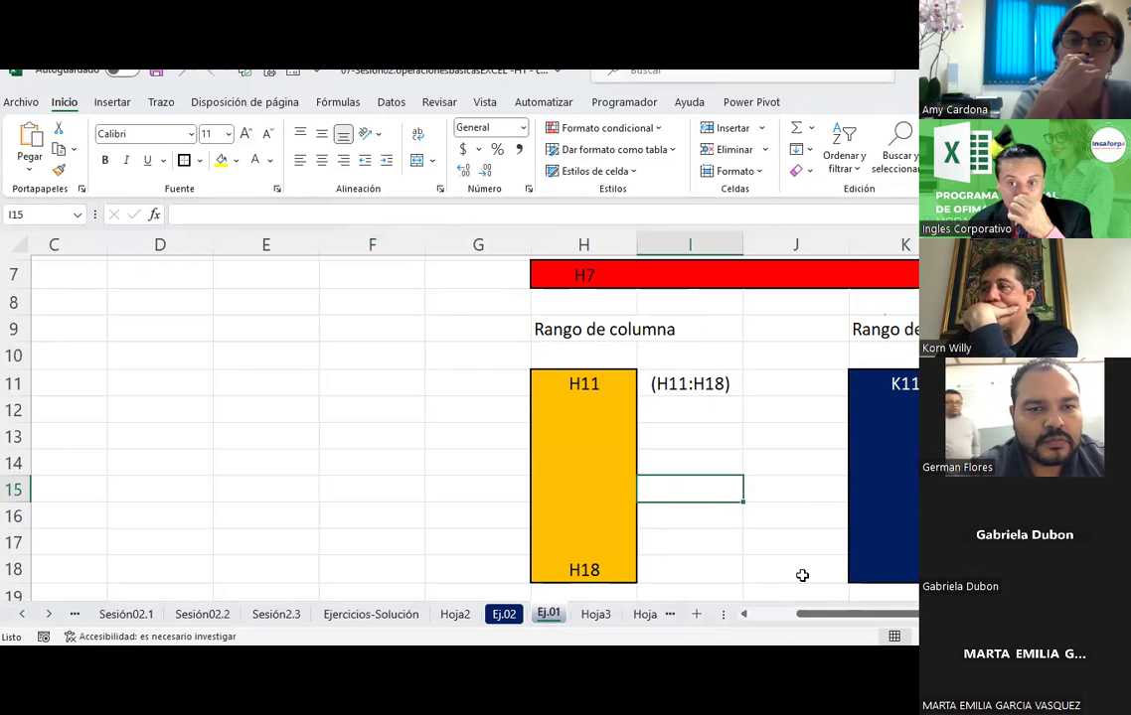
# Close the EXCELS02 workbook with No guardar.
pyautogui.moveTo(784, 640)
pyautogui.click(888, 577)
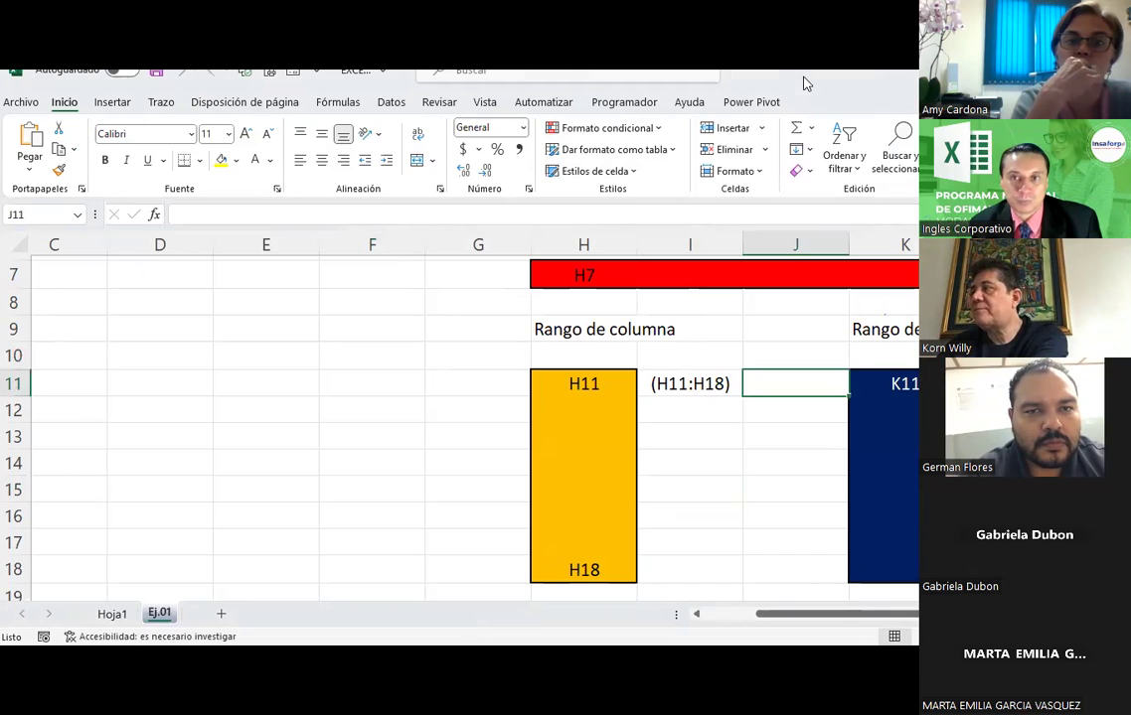
pyautogui.doubleClick(808, 83)
pyautogui.hotkey('alt', 'F4')
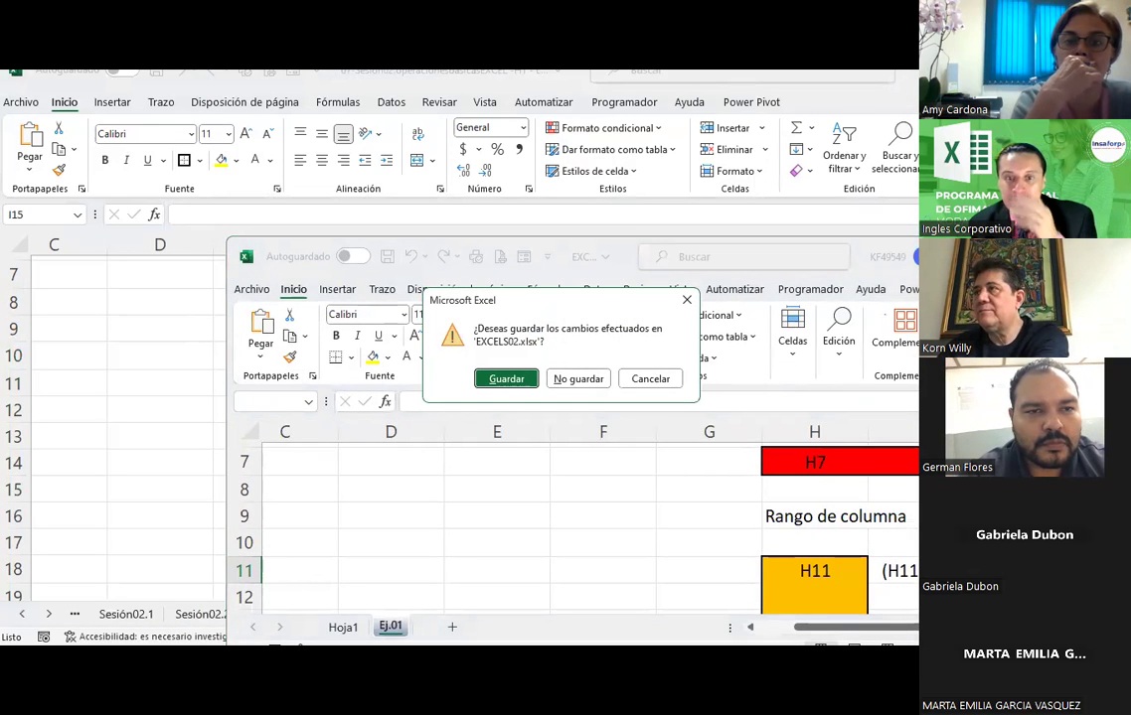
pyautogui.click(579, 381)
# Select cell I13 on Ej.01 and bring up the Vista tab.
pyautogui.click(736, 426)
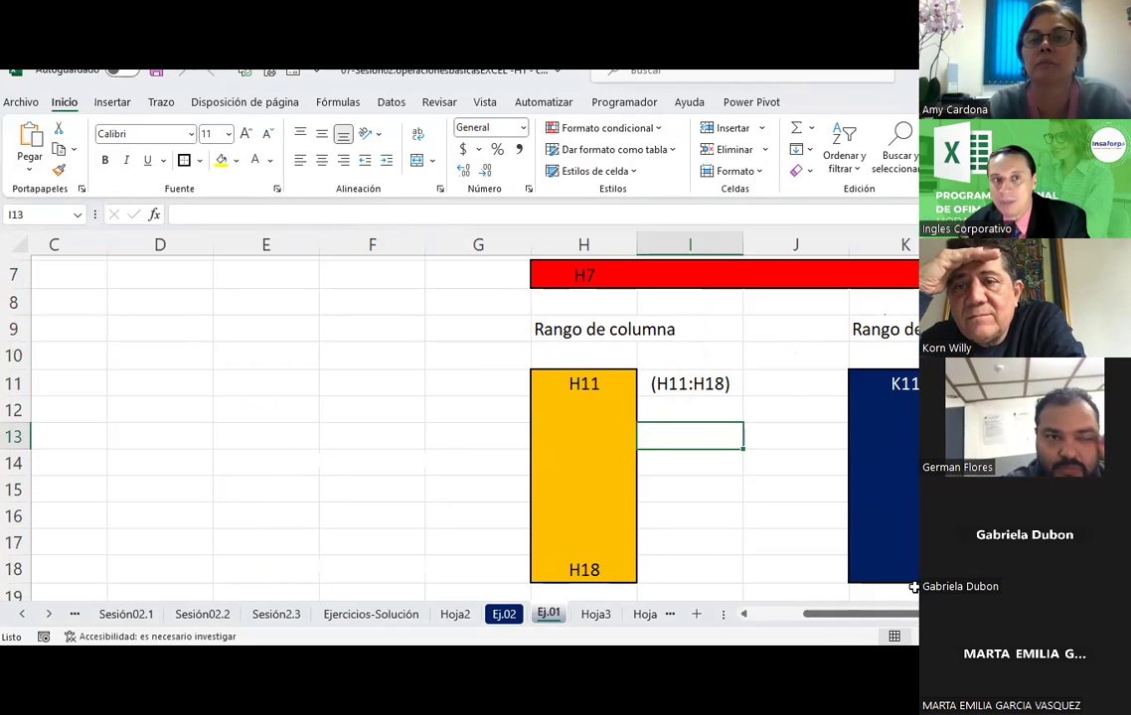
pyautogui.click(485, 104)
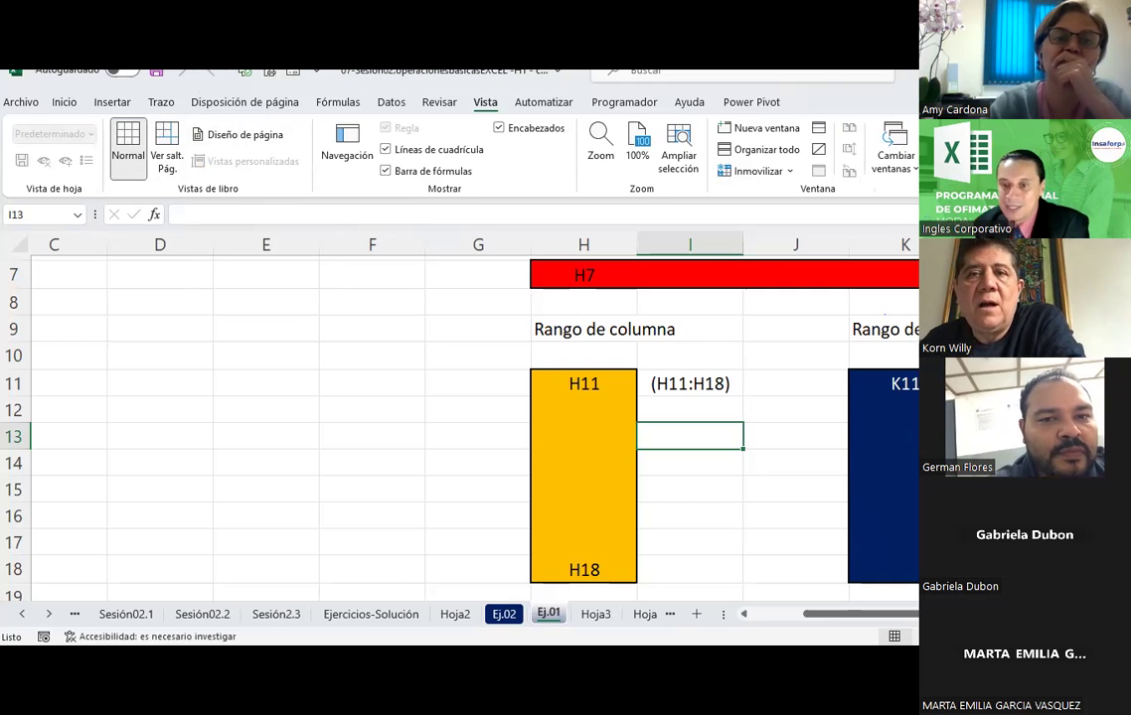
# Switch Ej.01 to page layout view and select cells from A1 across to column H.
pyautogui.click(912, 636)
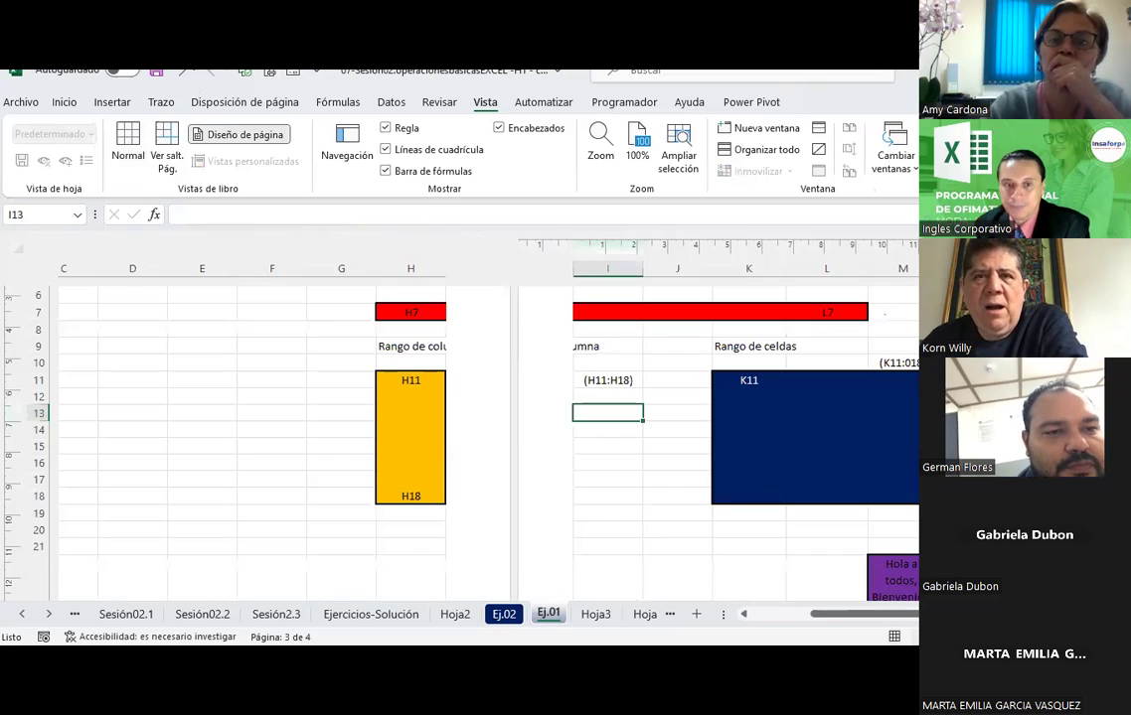
pyautogui.scroll(3, 151, 350)
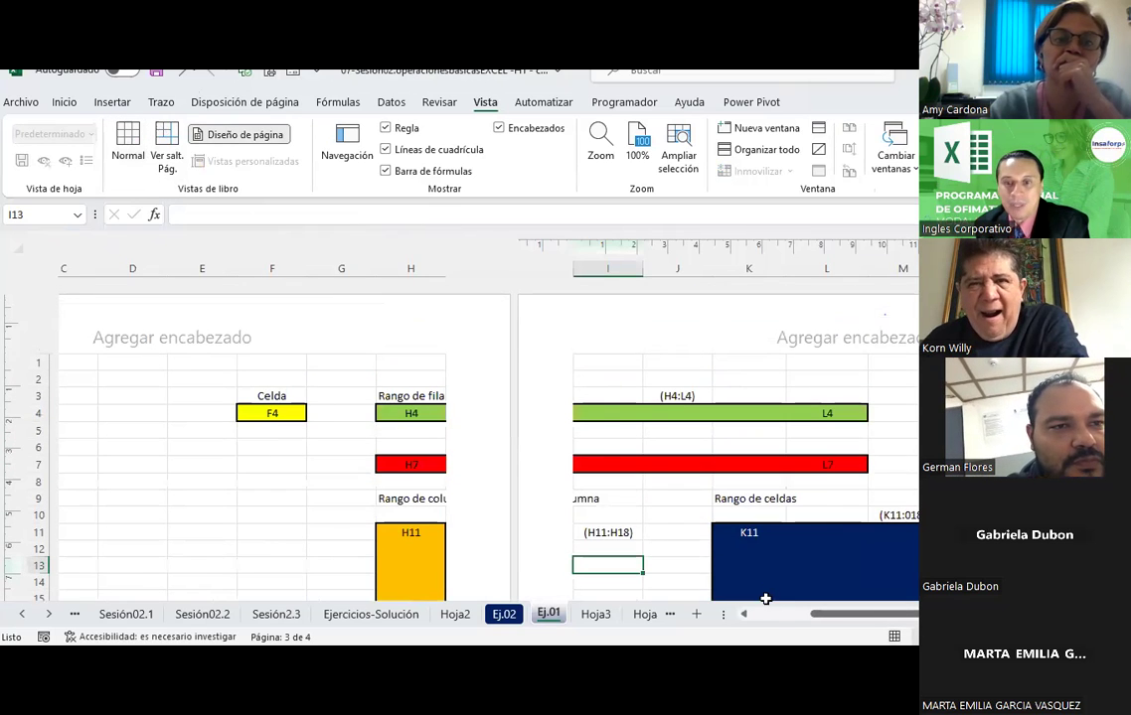
pyautogui.hscroll(-3, 765, 598)
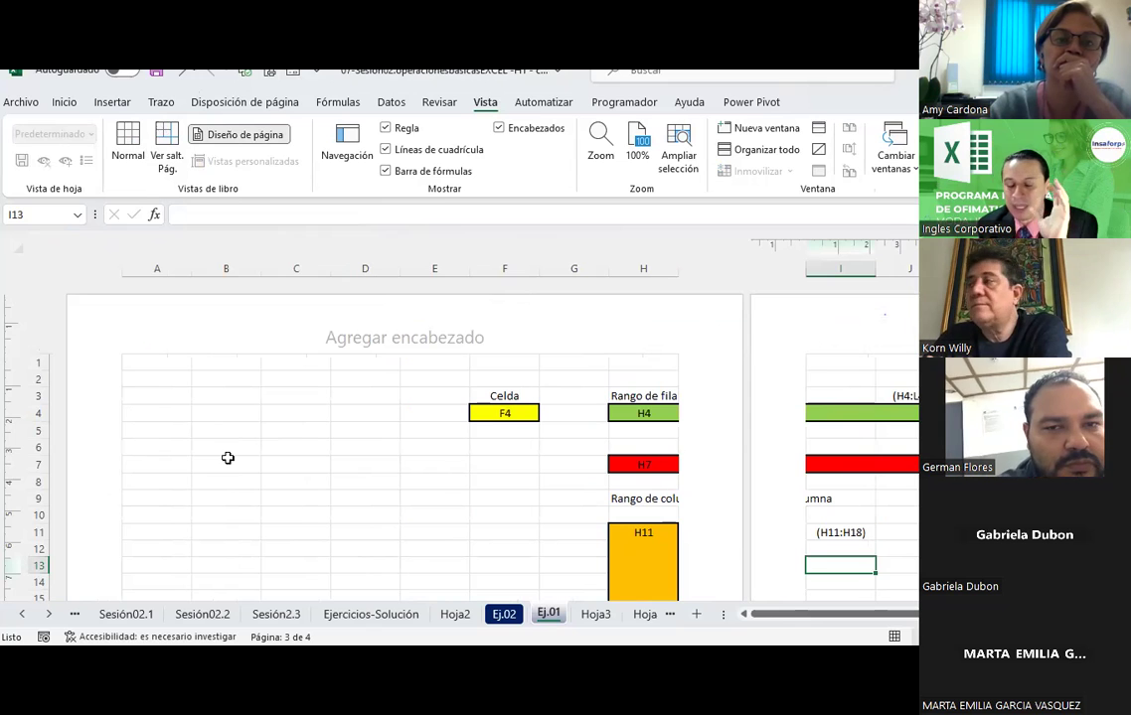
pyautogui.moveTo(141, 360)
pyautogui.mouseDown()
pyautogui.moveTo(626, 519)
pyautogui.moveTo(606, 366)
pyautogui.moveTo(630, 333)
pyautogui.mouseUp()
pyautogui.scroll(10, 580, 366)
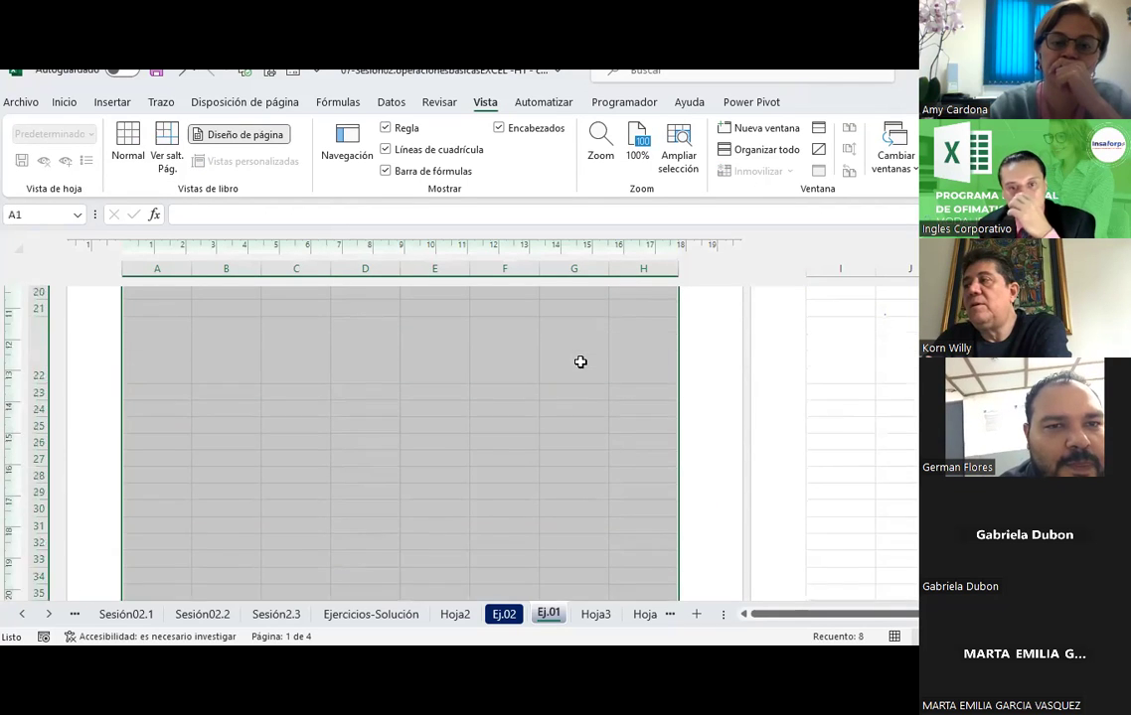
pyautogui.scroll(3, 580, 362)
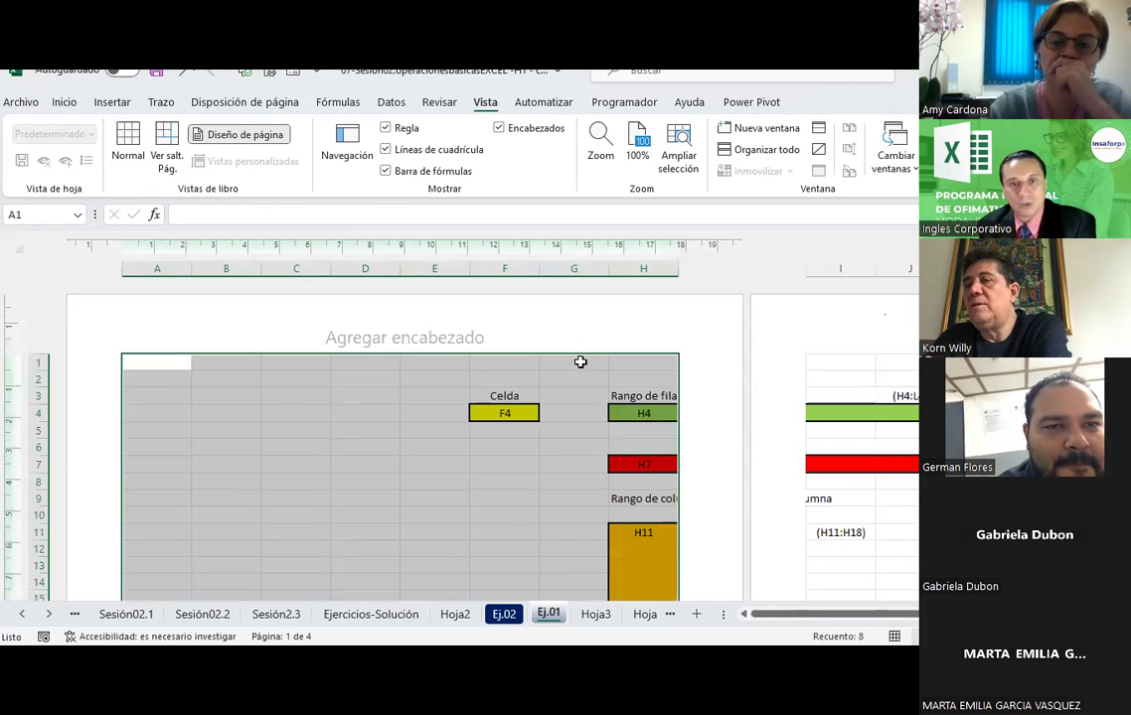
# Enter EXCEL BÁSICO in the centre section of the page header.
pyautogui.click(384, 338)
pyautogui.click(240, 333)
pyautogui.click(438, 343)
pyautogui.click(565, 343)
pyautogui.click(401, 329)
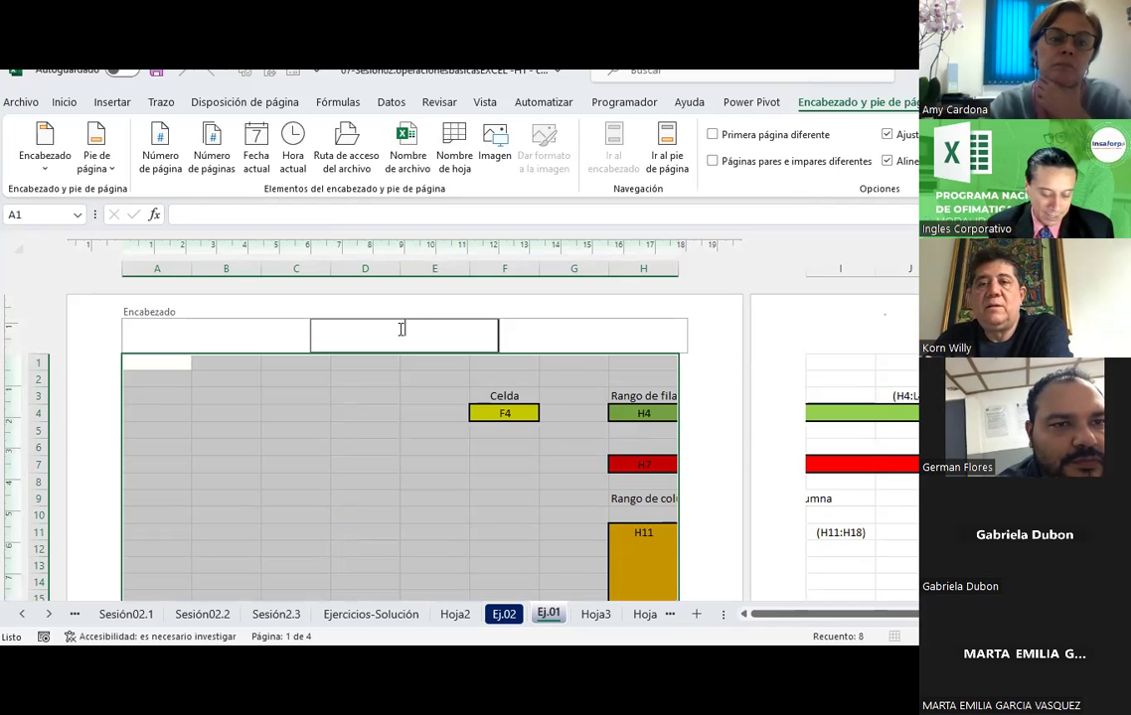
pyautogui.write('CEL BÁSICO')
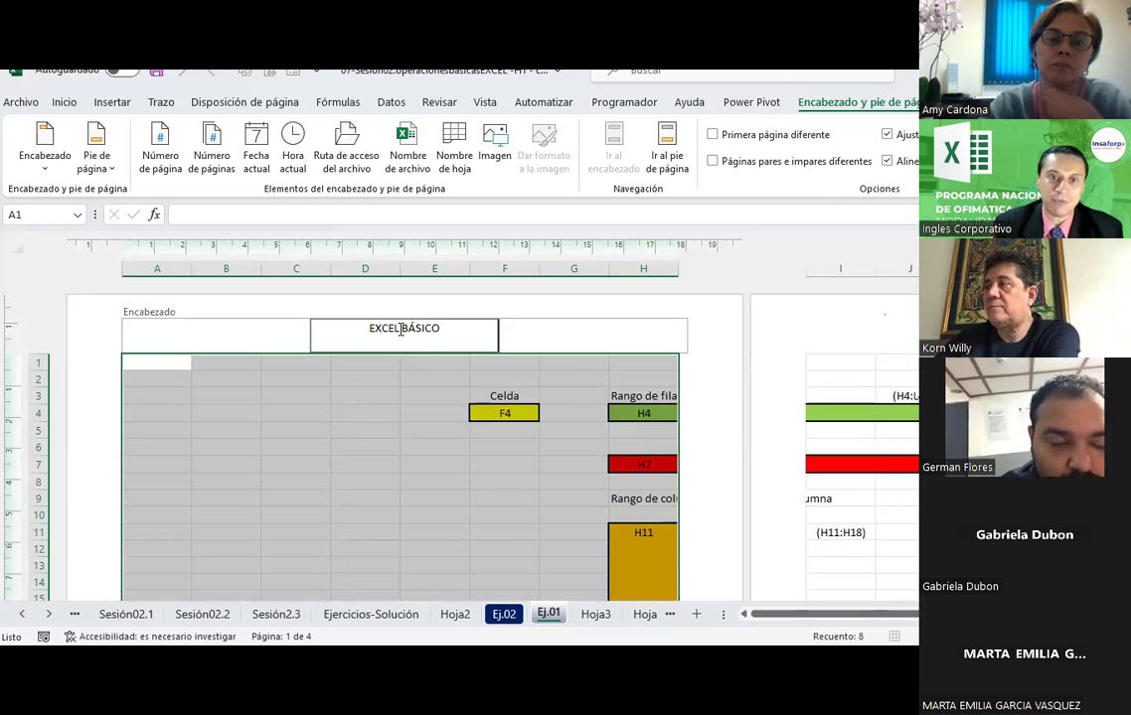
# Enter CURSO DE 1 A 2 P..M in the right header section and finish editing.
pyautogui.click(623, 329)
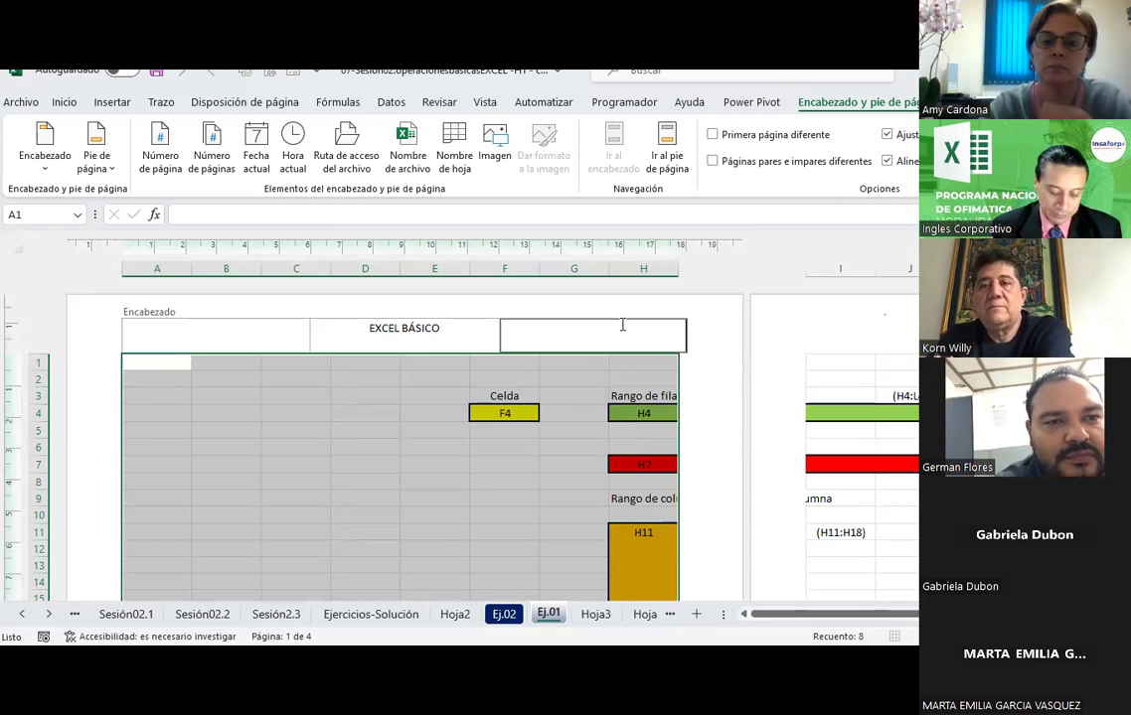
pyautogui.write('CURSO')
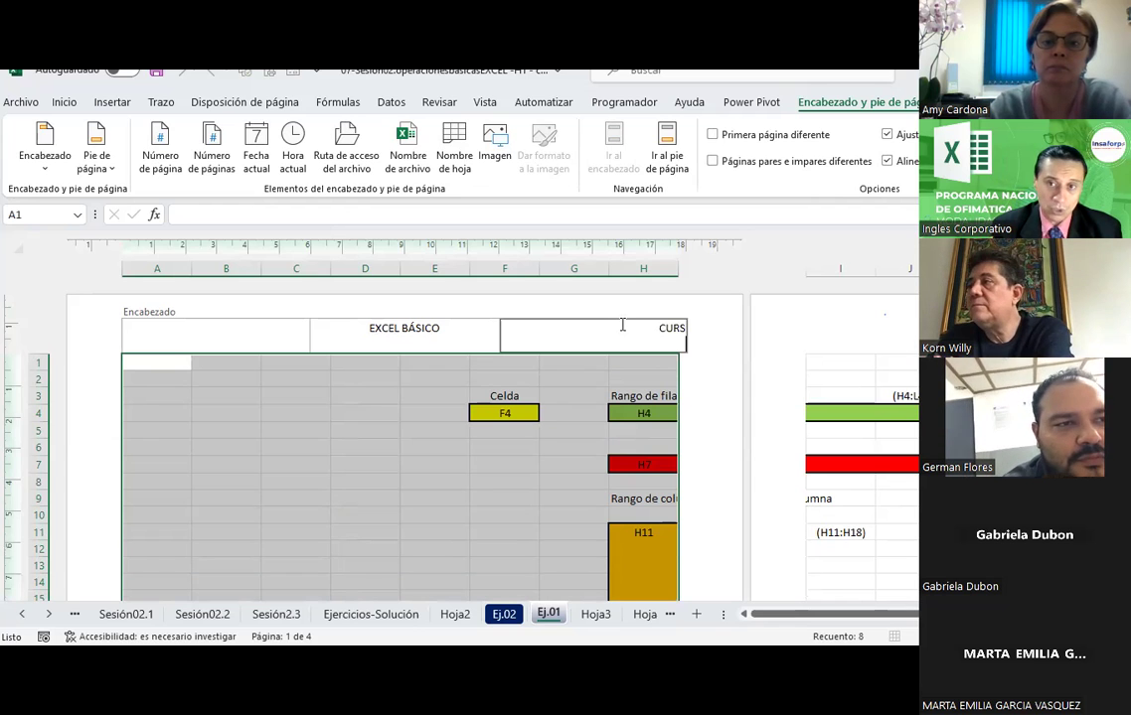
pyautogui.write(' DE 1 A 2 P')
pyautogui.press('BackSpace')
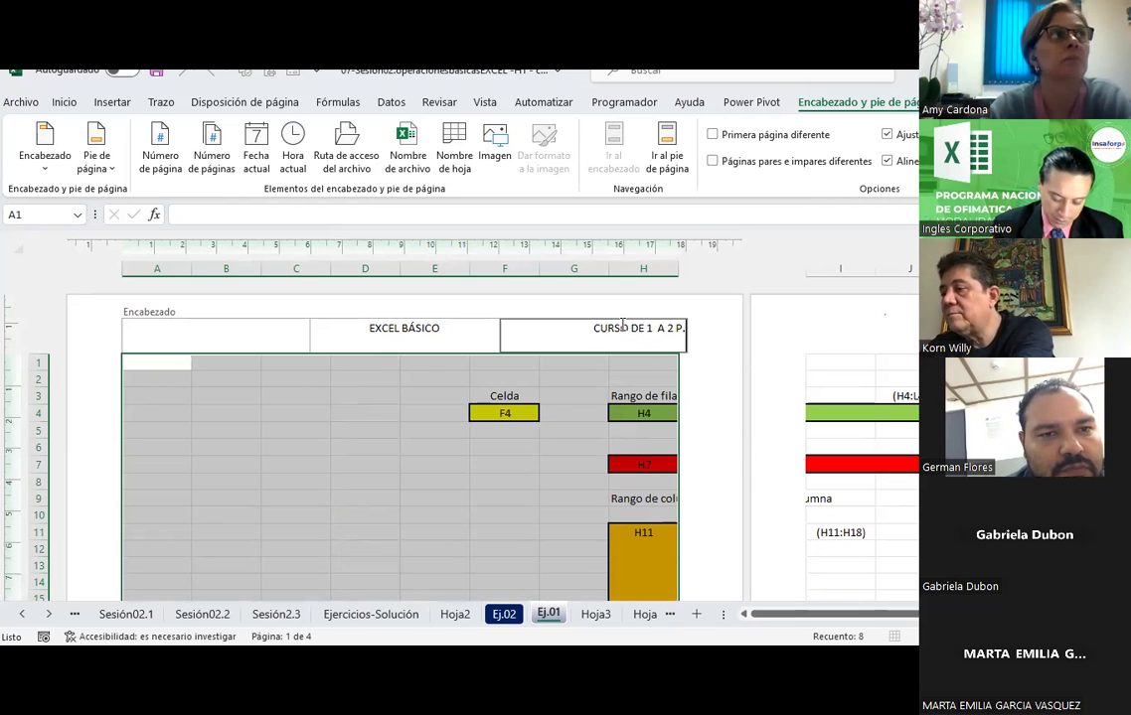
pyautogui.write('.M')
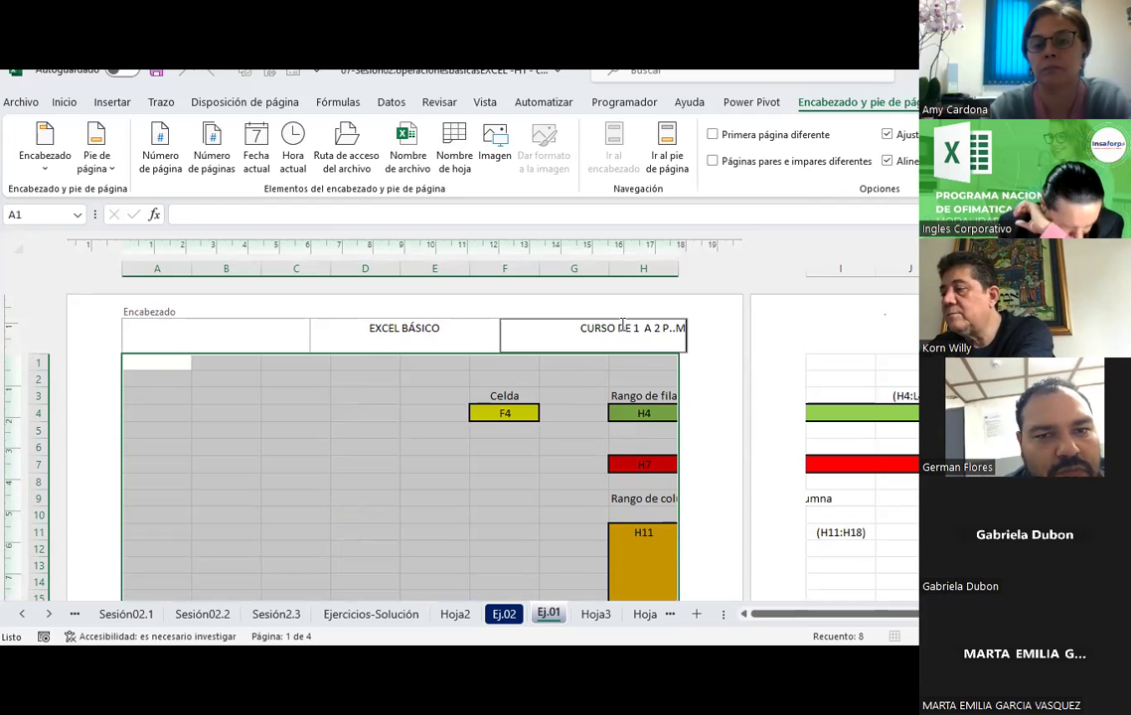
pyautogui.click(555, 427)
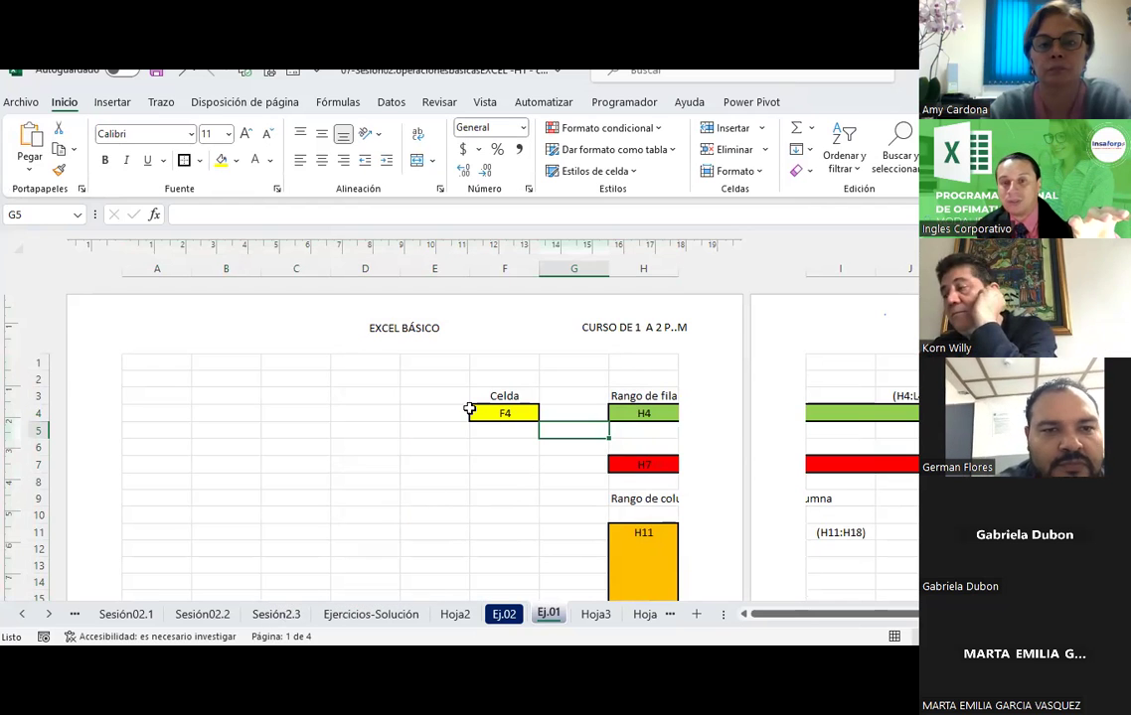
pyautogui.scroll(-4, 469, 408)
pyautogui.scroll(2, 469, 408)
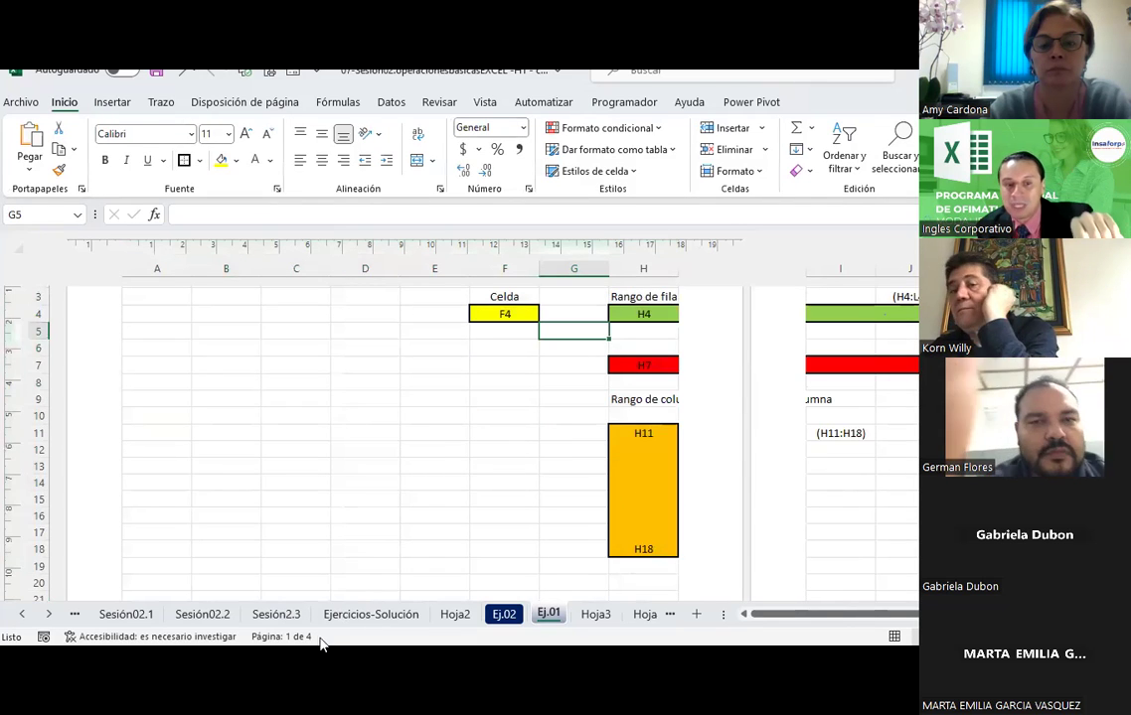
pyautogui.hscroll(2, 893, 635)
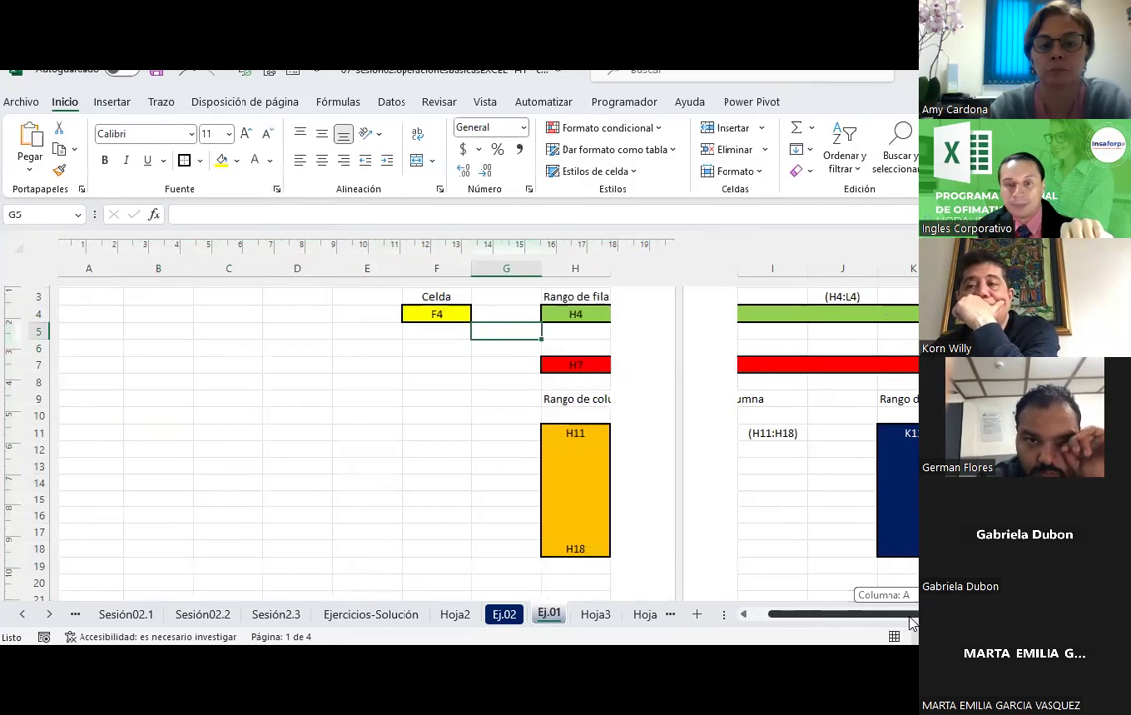
pyautogui.hscroll(-2, 893, 635)
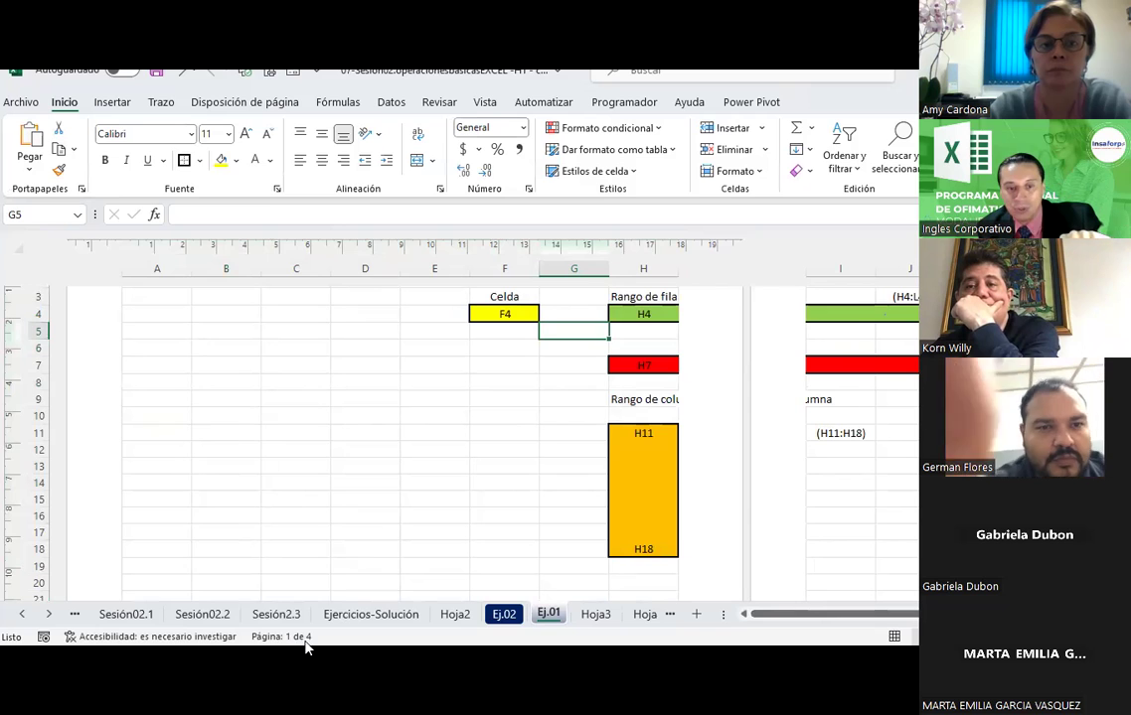
pyautogui.scroll(-2, 762, 382)
pyautogui.scroll(-2, 762, 383)
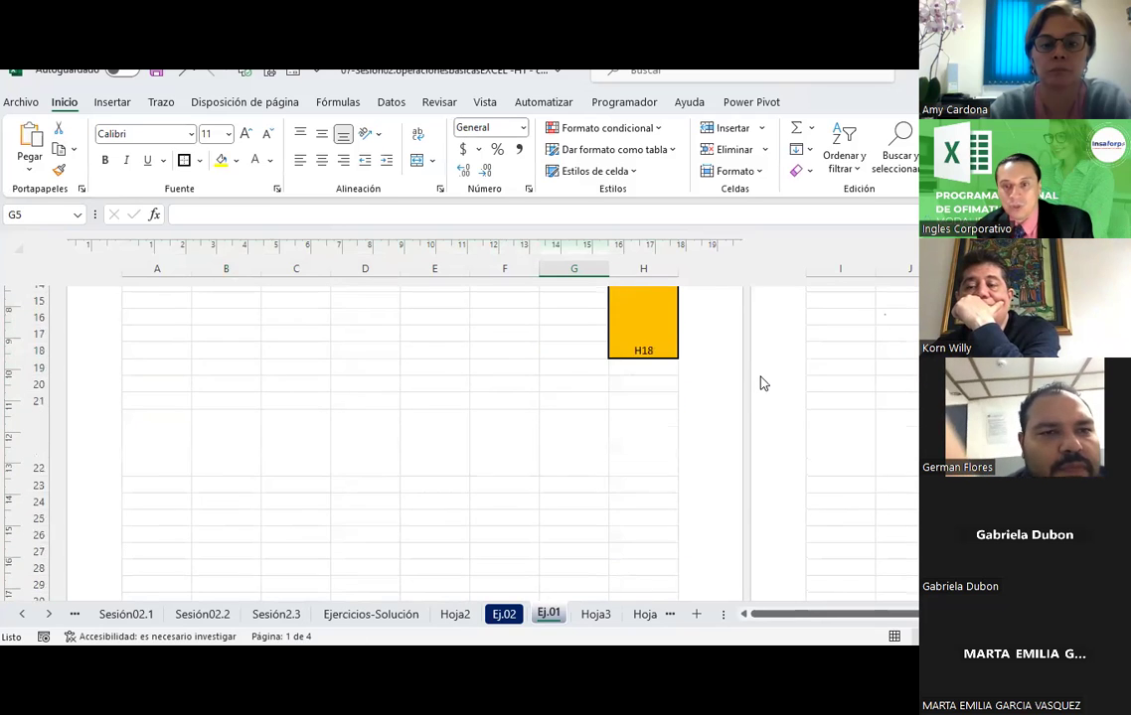
pyautogui.scroll(-5, 762, 383)
pyautogui.scroll(-4, 762, 383)
pyautogui.scroll(-4, 763, 383)
pyautogui.scroll(-2, 762, 383)
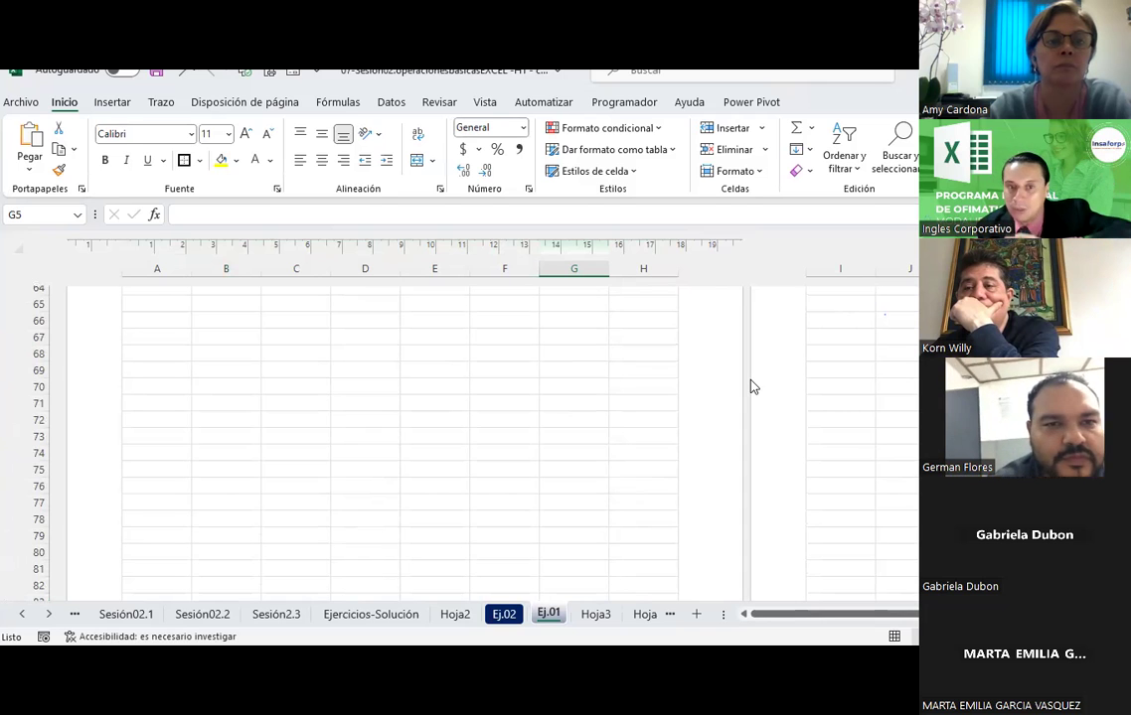
pyautogui.scroll(10, 752, 387)
pyautogui.scroll(5, 745, 384)
pyautogui.scroll(3, 735, 380)
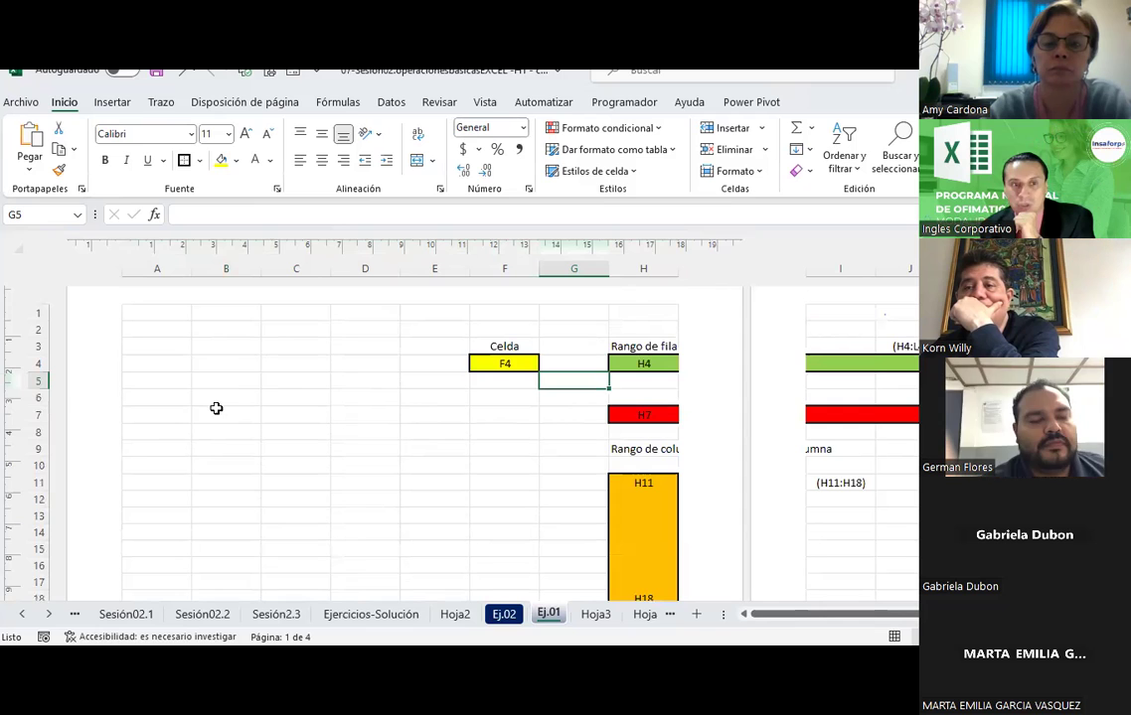
pyautogui.click(140, 310)
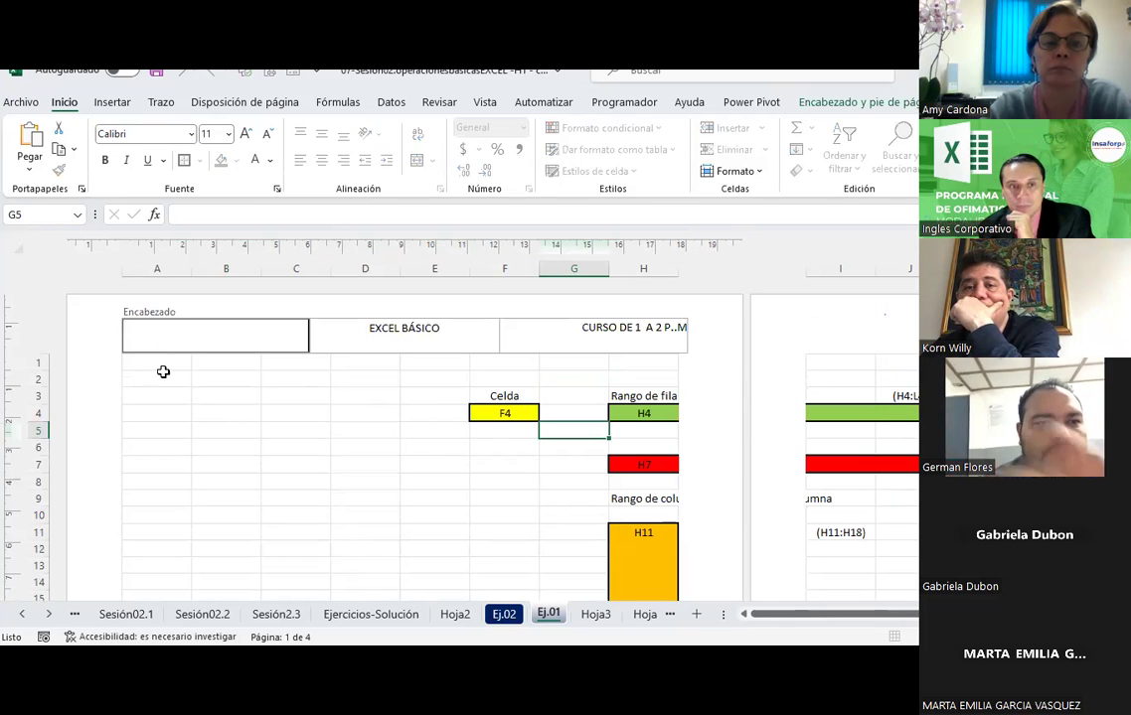
pyautogui.moveTo(163, 372)
pyautogui.mouseDown()
pyautogui.moveTo(656, 618)
pyautogui.moveTo(634, 555)
pyautogui.mouseUp()
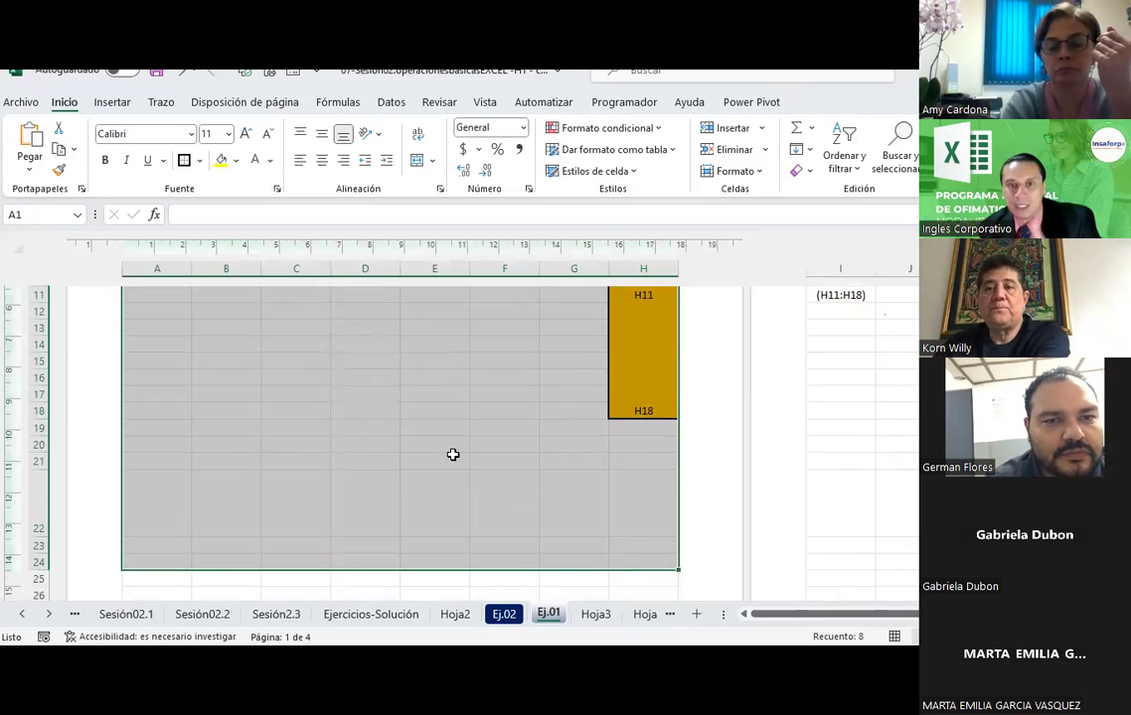
pyautogui.click(452, 454)
pyautogui.scroll(4, 429, 457)
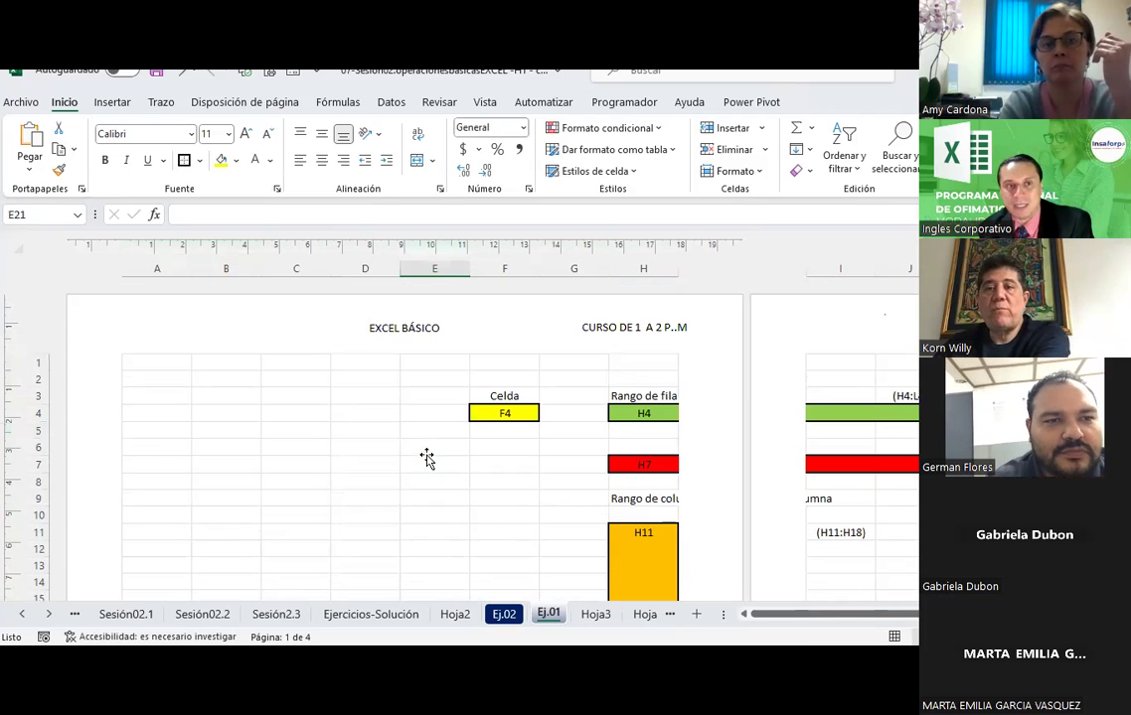
pyautogui.click(268, 77)
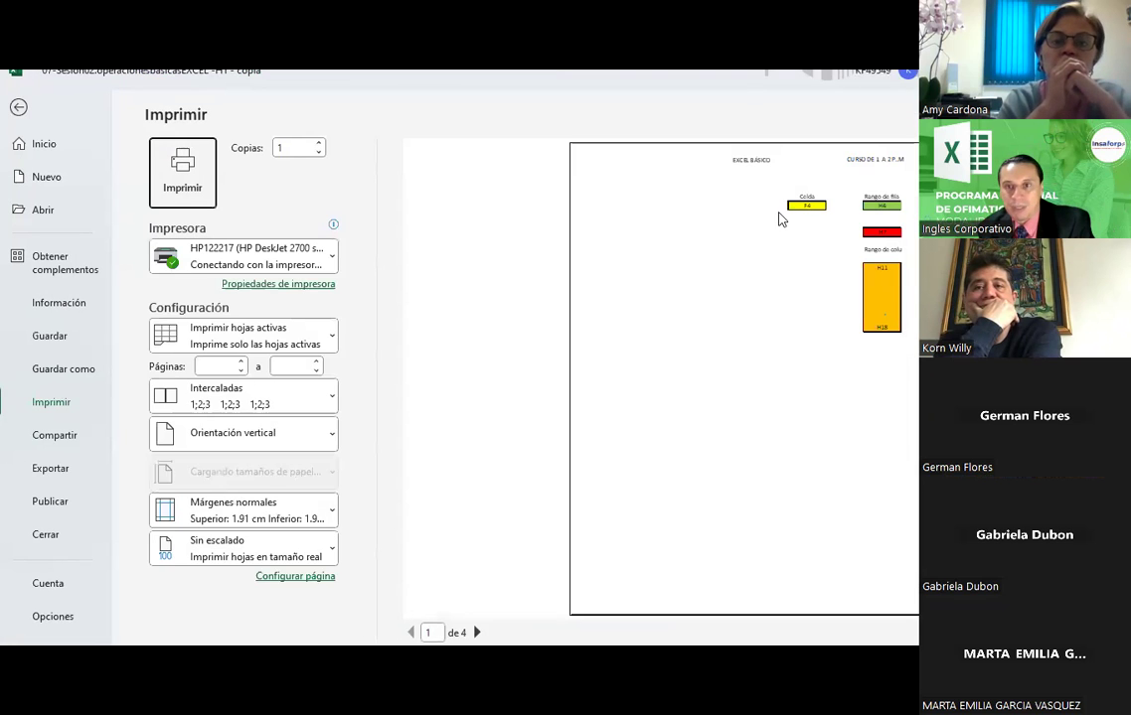
pyautogui.click(748, 213)
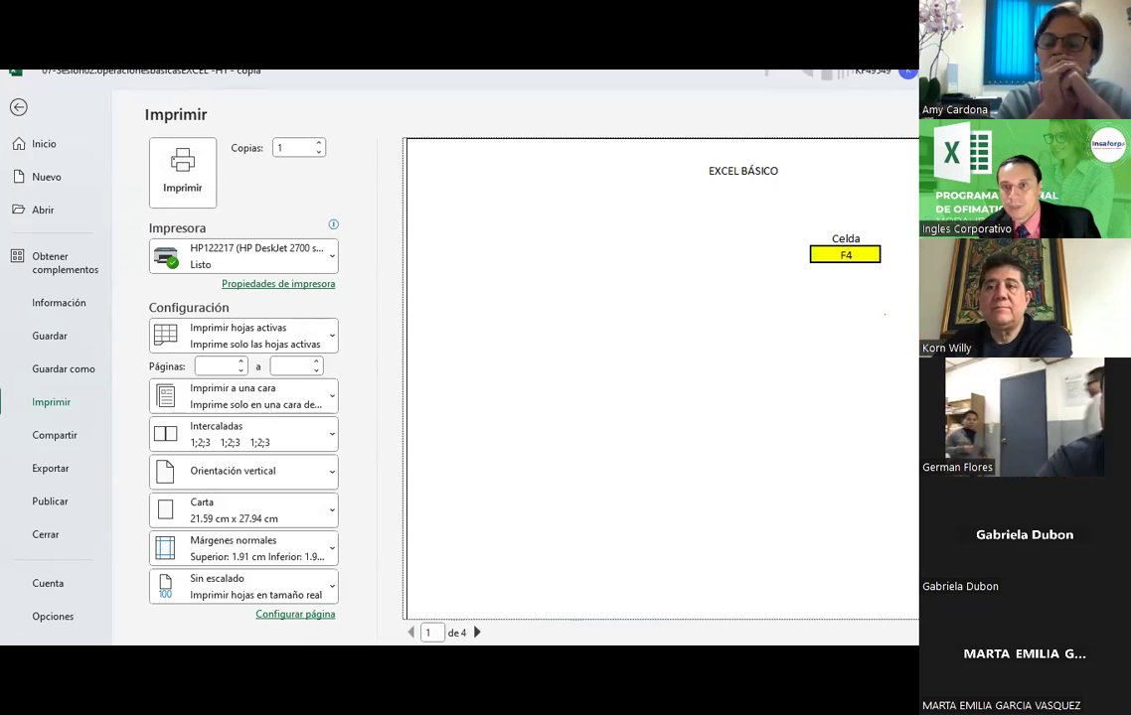
pyautogui.click(700, 457)
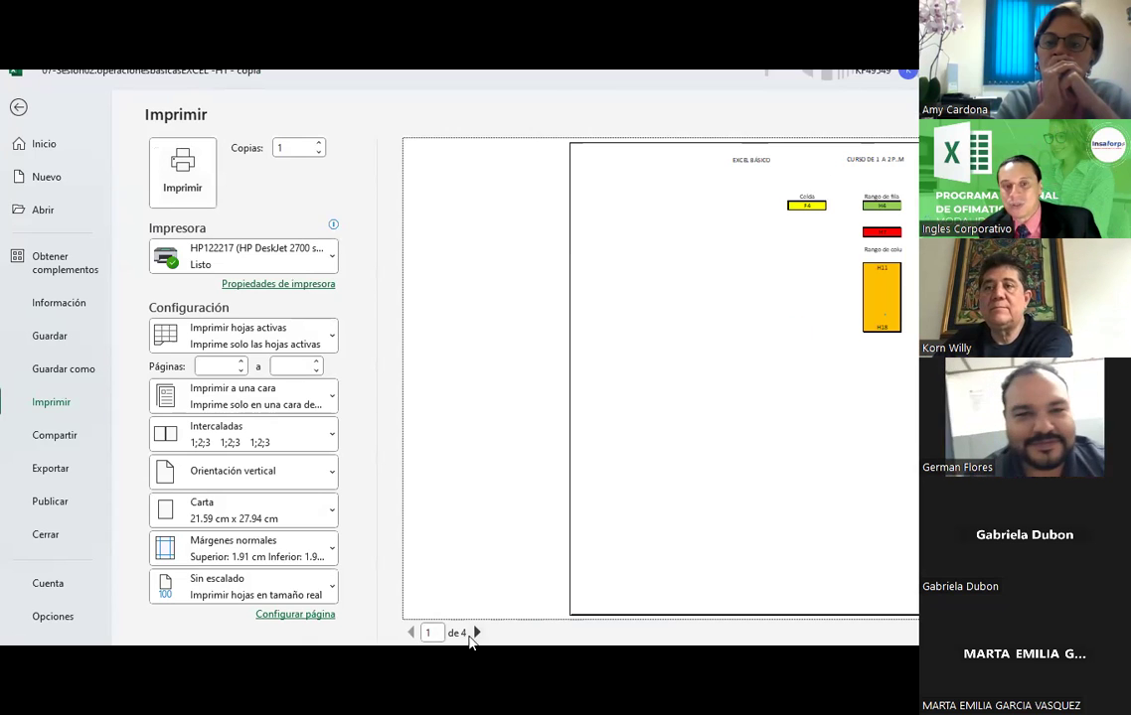
pyautogui.click(476, 633)
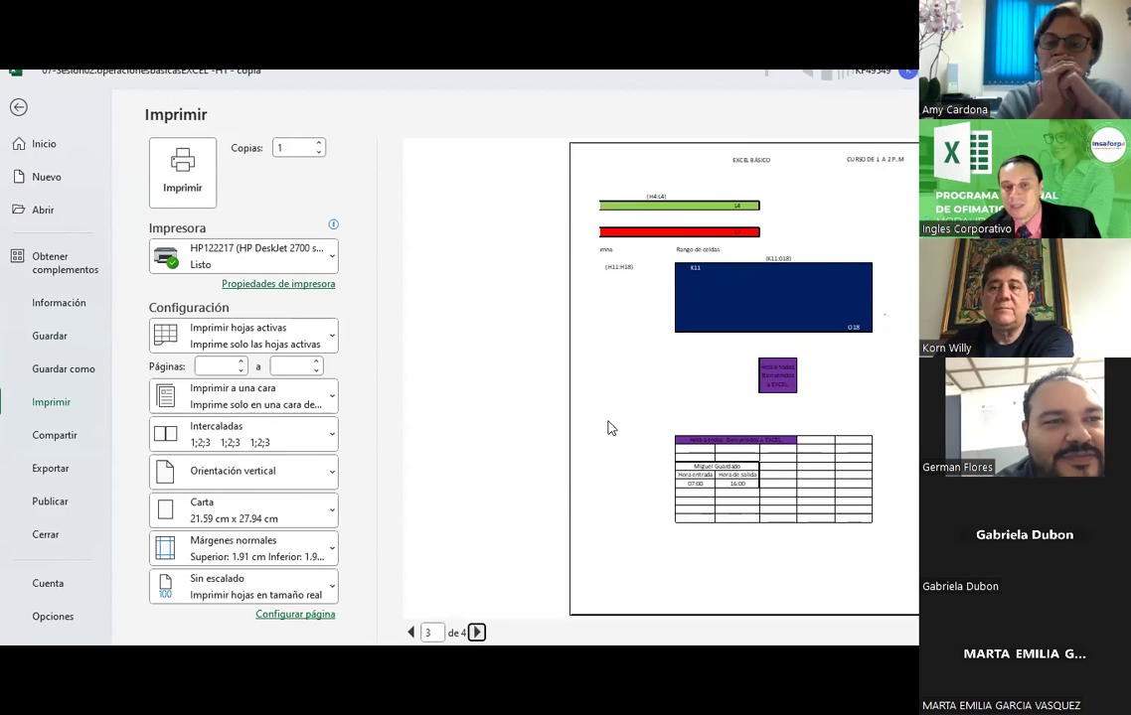
pyautogui.click(475, 633)
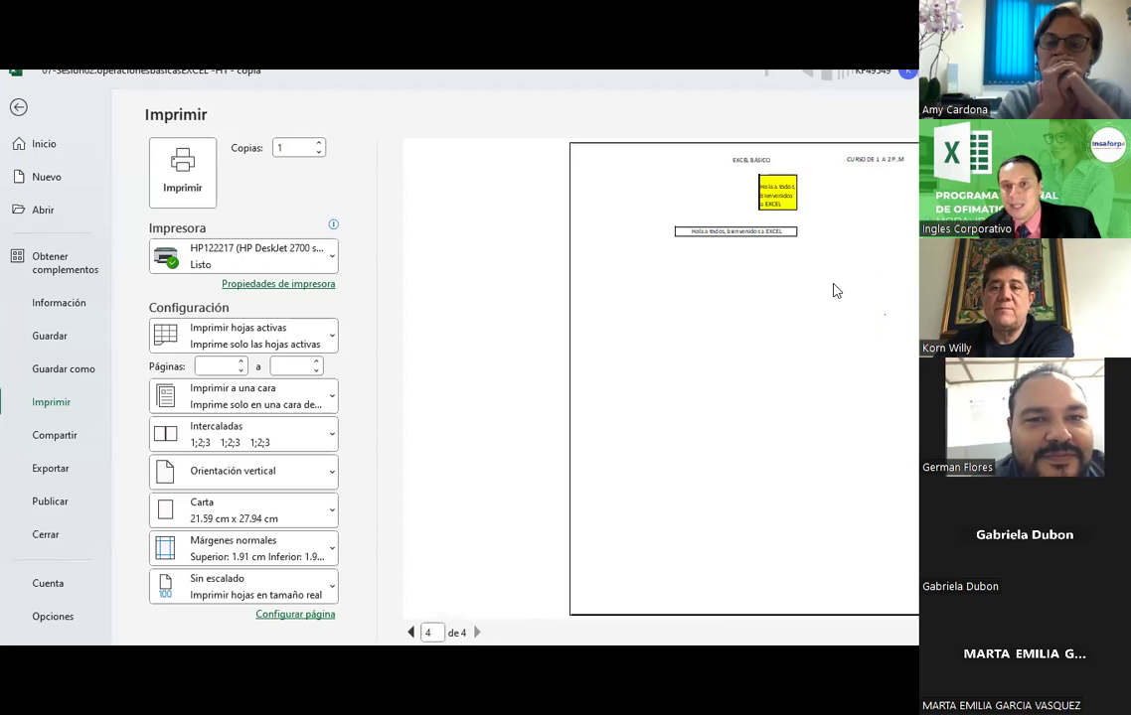
pyautogui.click(410, 633)
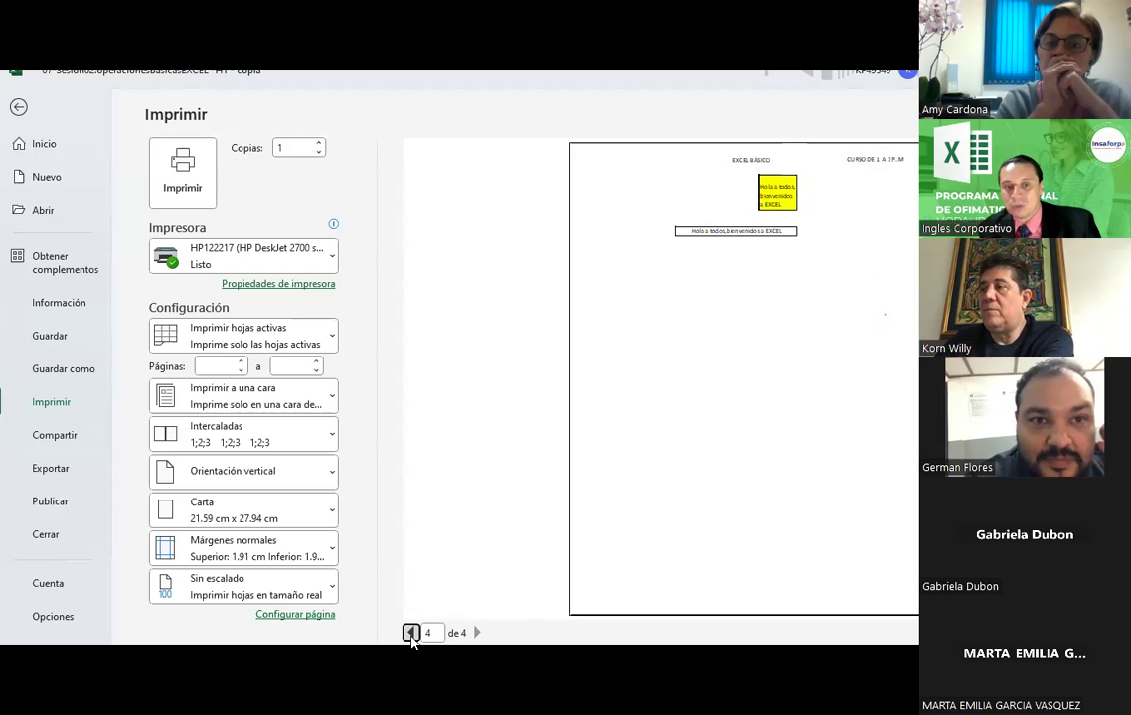
pyautogui.click(411, 633)
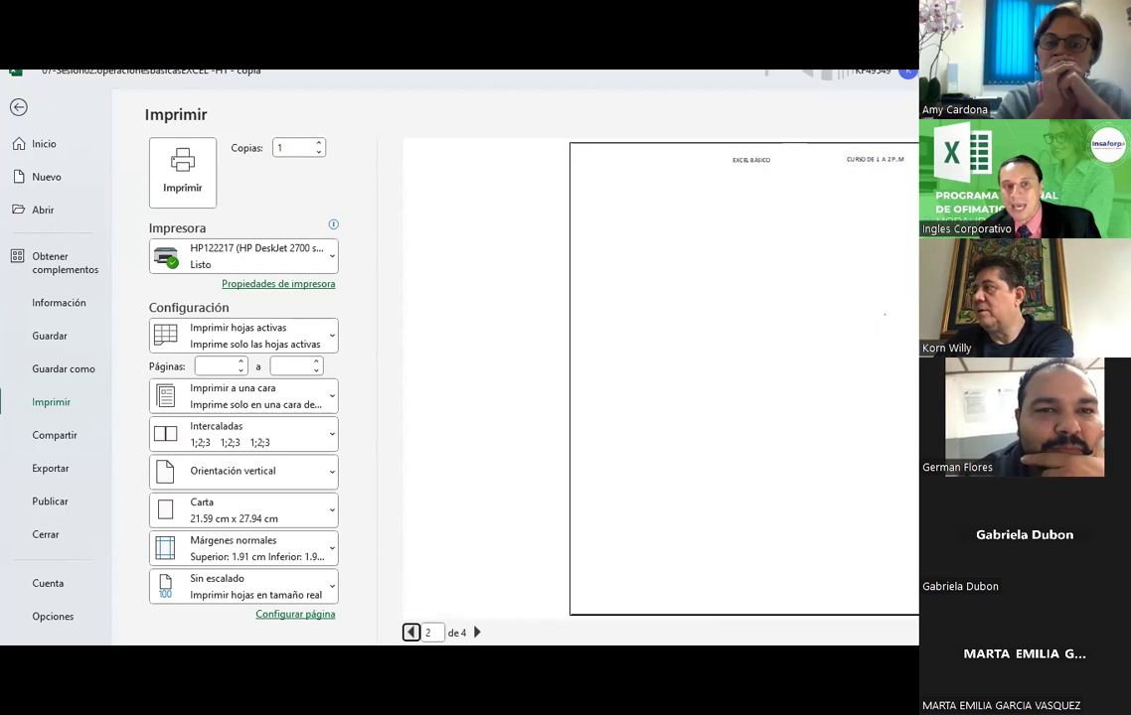
pyautogui.click(411, 633)
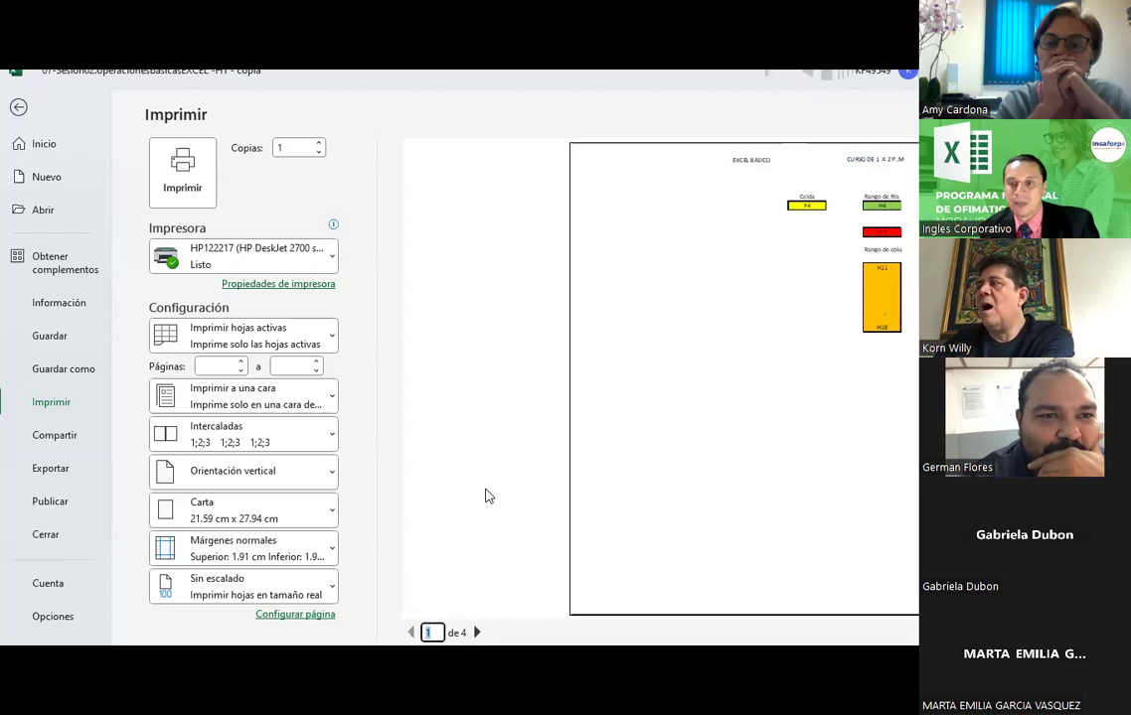
pyautogui.press('Escape')
pyautogui.click(483, 484)
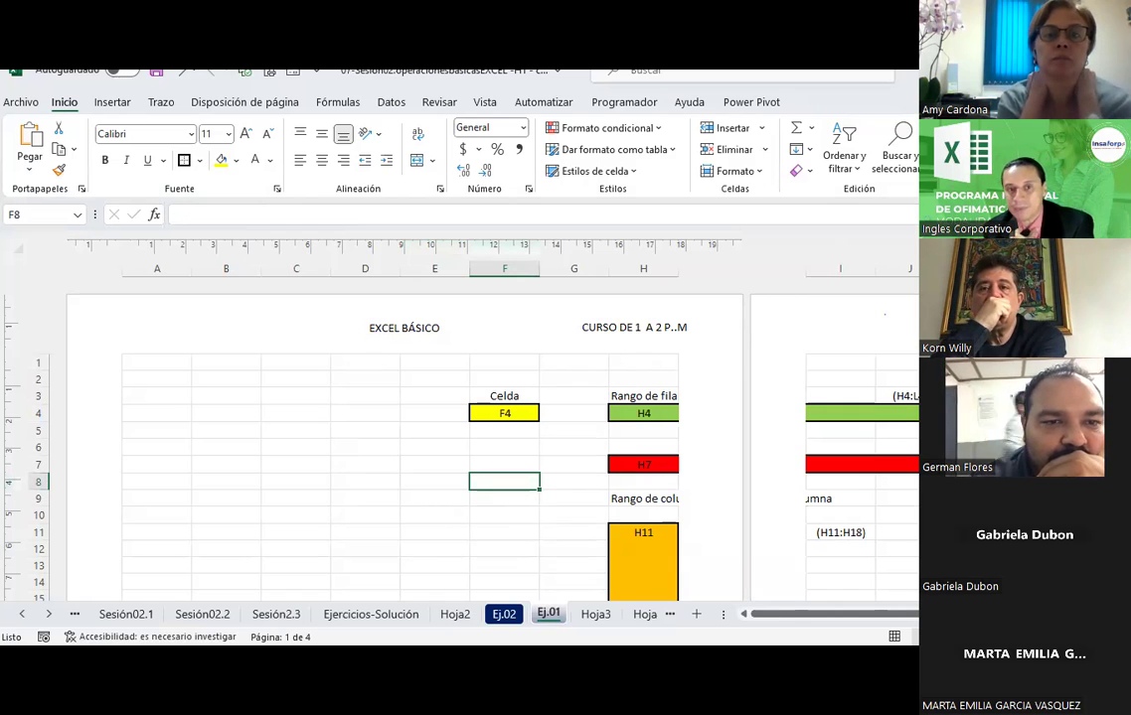
# Switch Ej.01 to Page Break Preview with Alt+W, I and scroll through its pages.
pyautogui.hotkey('alt', 'w')
pyautogui.press('i')
pyautogui.scroll(-5, 224, 369)
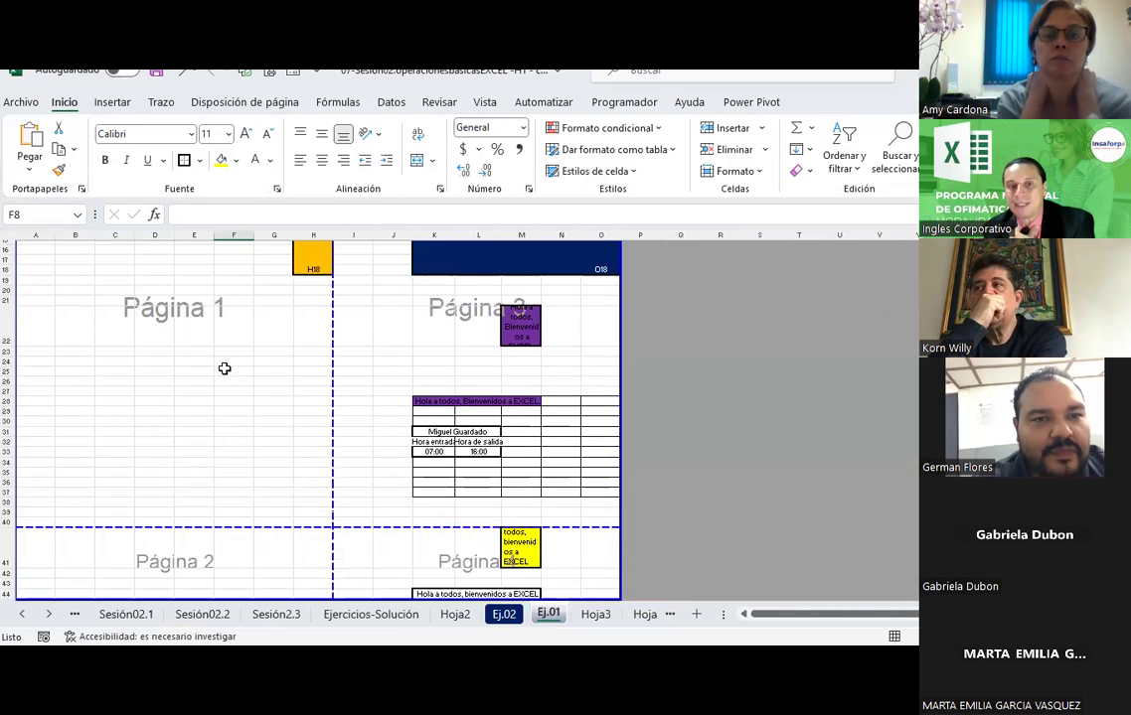
pyautogui.scroll(-3, 225, 369)
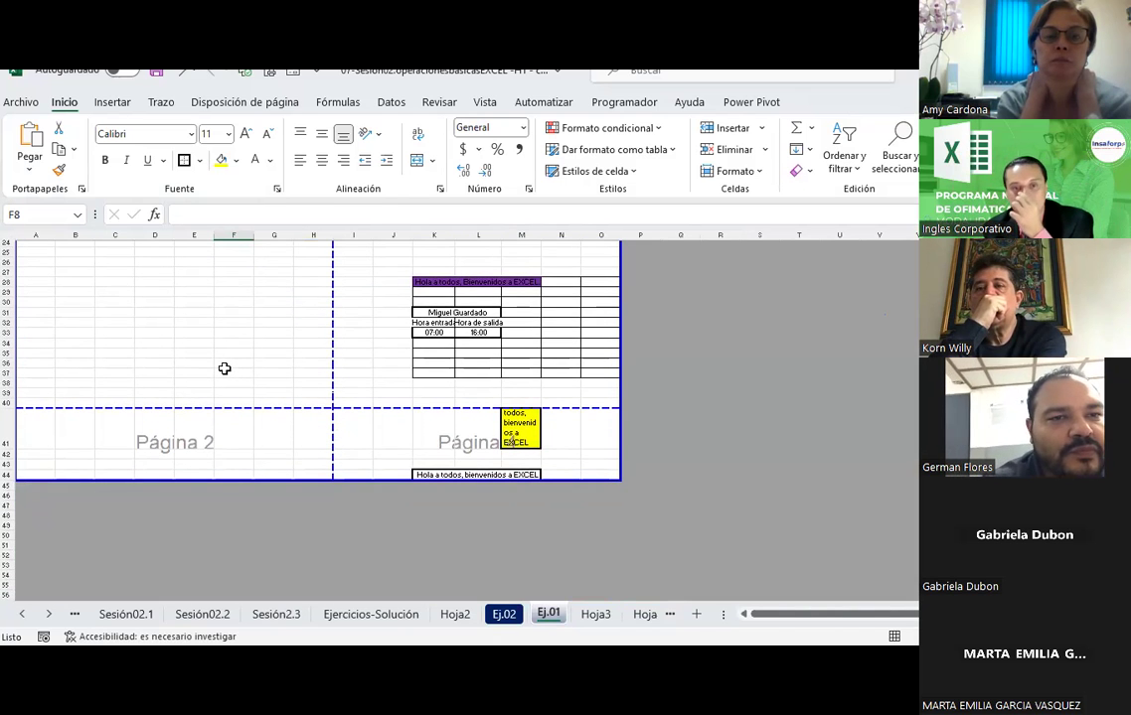
pyautogui.scroll(4, 225, 368)
pyautogui.scroll(3, 223, 370)
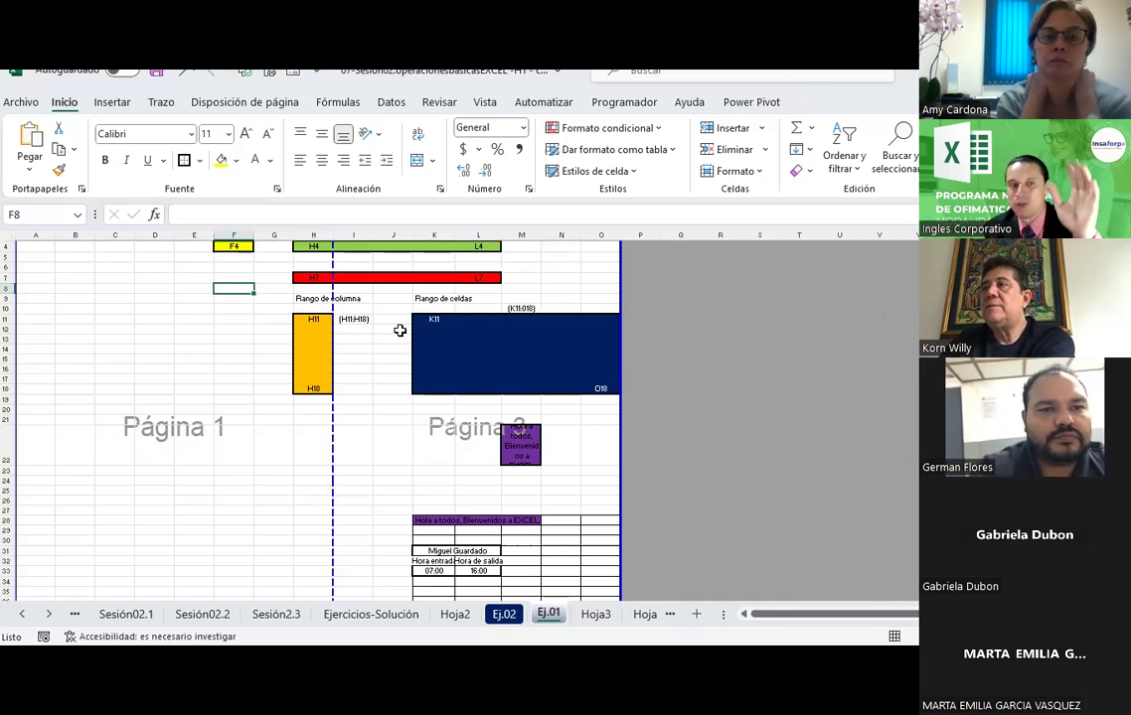
pyautogui.scroll(-1, 399, 330)
pyautogui.scroll(-3, 399, 330)
pyautogui.scroll(-2, 399, 330)
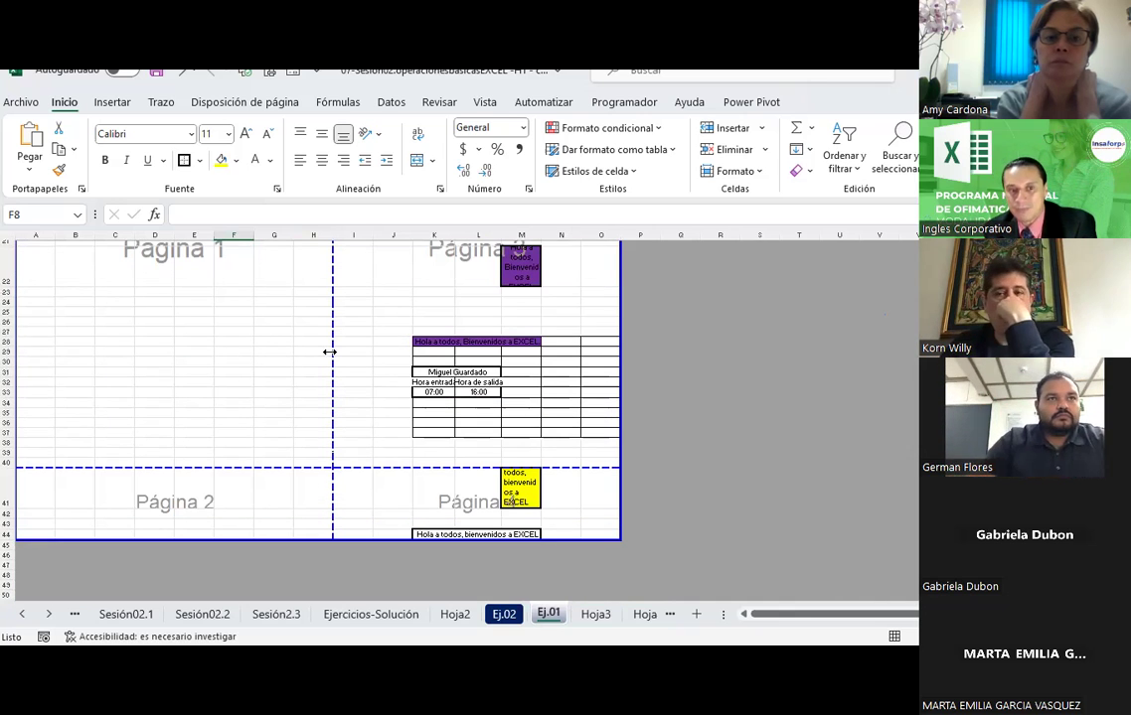
pyautogui.moveTo(616, 366); pyautogui.dragTo(618, 365)
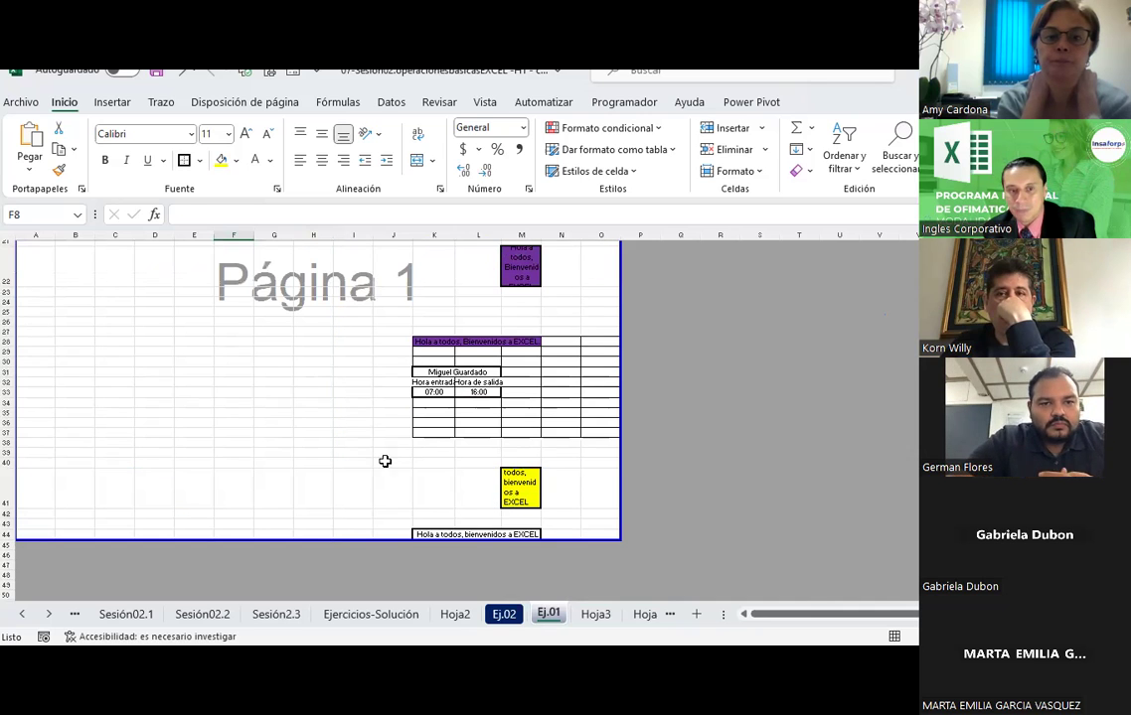
pyautogui.scroll(-2, 383, 436)
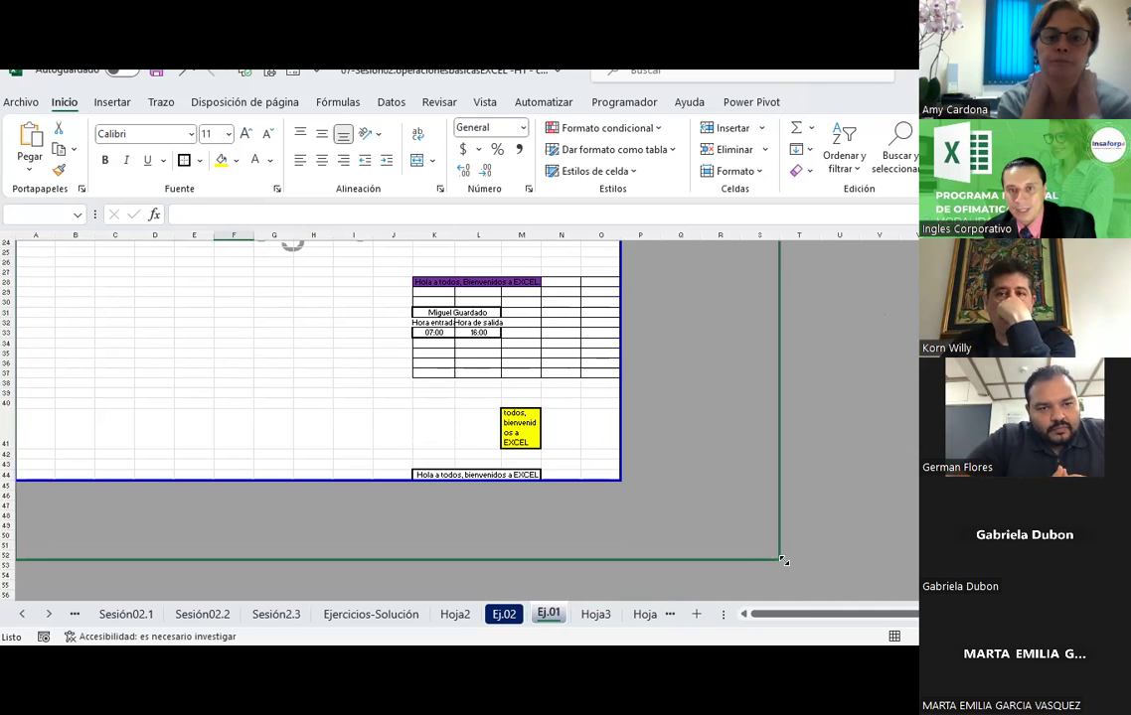
# Drag the blue print-area borders out toward column R, row 53.
pyautogui.moveTo(619, 479); pyautogui.dragTo(795, 567)
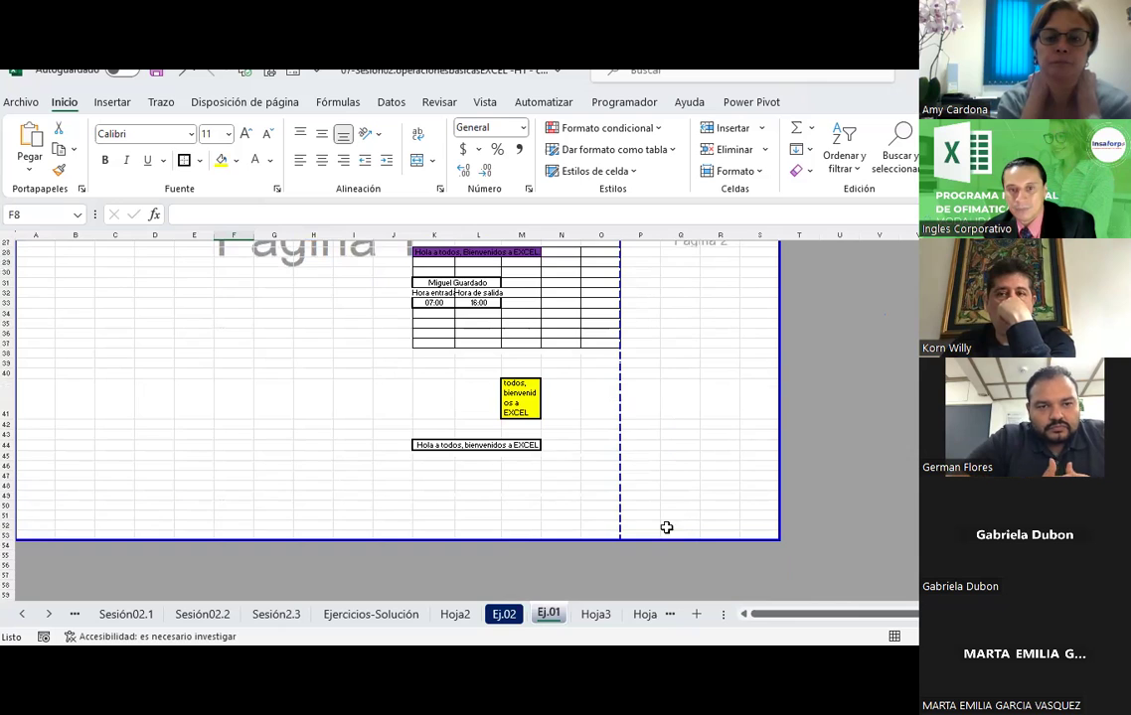
pyautogui.scroll(-2, 659, 400)
pyautogui.moveTo(657, 415); pyautogui.dragTo(662, 545)
pyautogui.scroll(10, 665, 549)
pyautogui.scroll(-8, 665, 537)
pyautogui.click(662, 467)
pyautogui.scroll(-10, 661, 447)
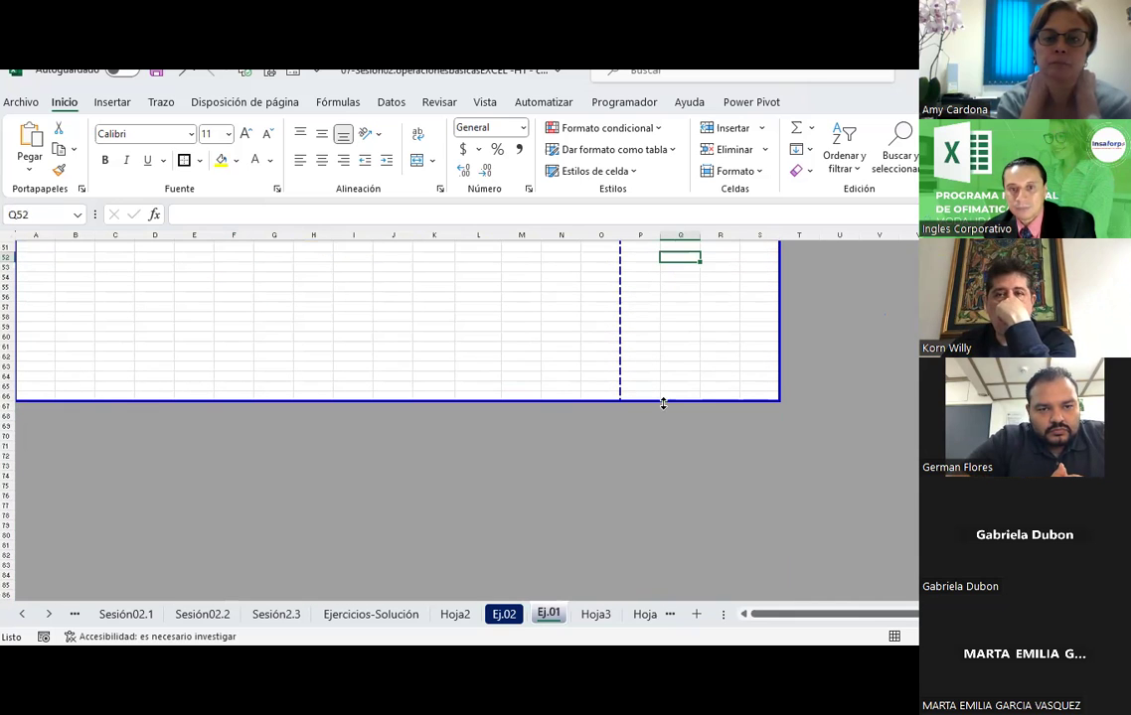
pyautogui.moveTo(662, 402); pyautogui.dragTo(667, 519)
pyautogui.scroll(-4, 640, 406)
pyautogui.moveTo(643, 402); pyautogui.dragTo(629, 562)
pyautogui.scroll(3, 633, 505)
pyautogui.scroll(-3, 633, 411)
pyautogui.click(633, 411)
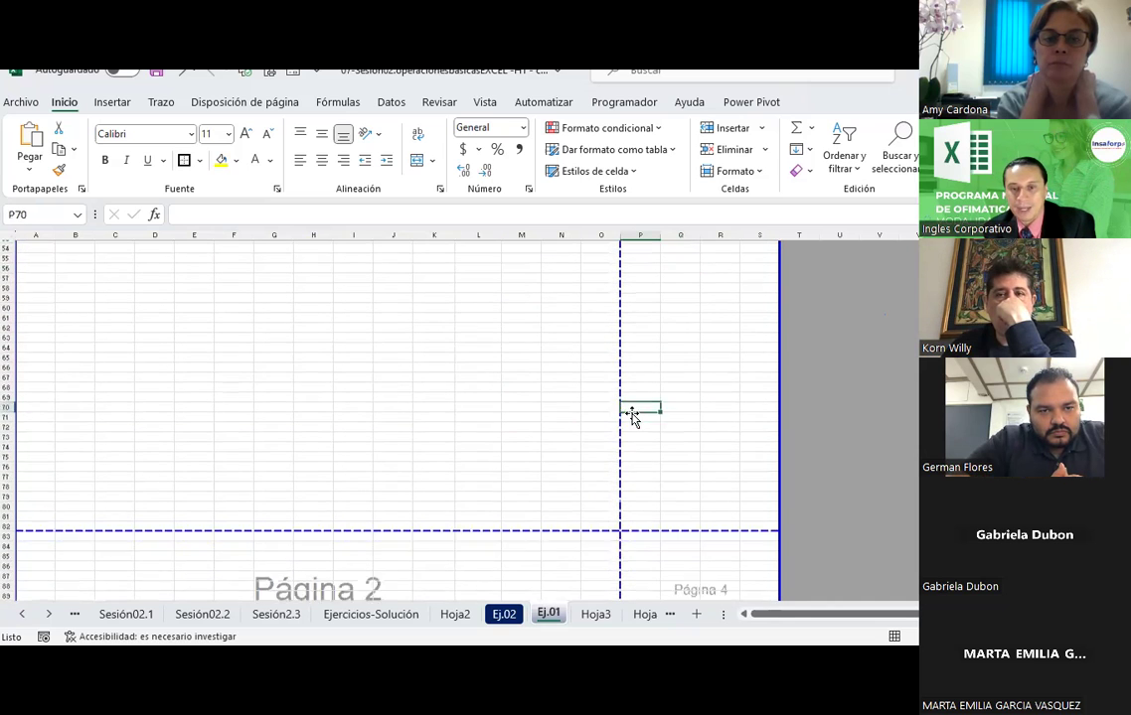
pyautogui.scroll(-5, 632, 415)
# Pull the page's bottom edge up to row 82 and right edge to column O, then preview printing.
pyautogui.moveTo(503, 510); pyautogui.dragTo(481, 391)
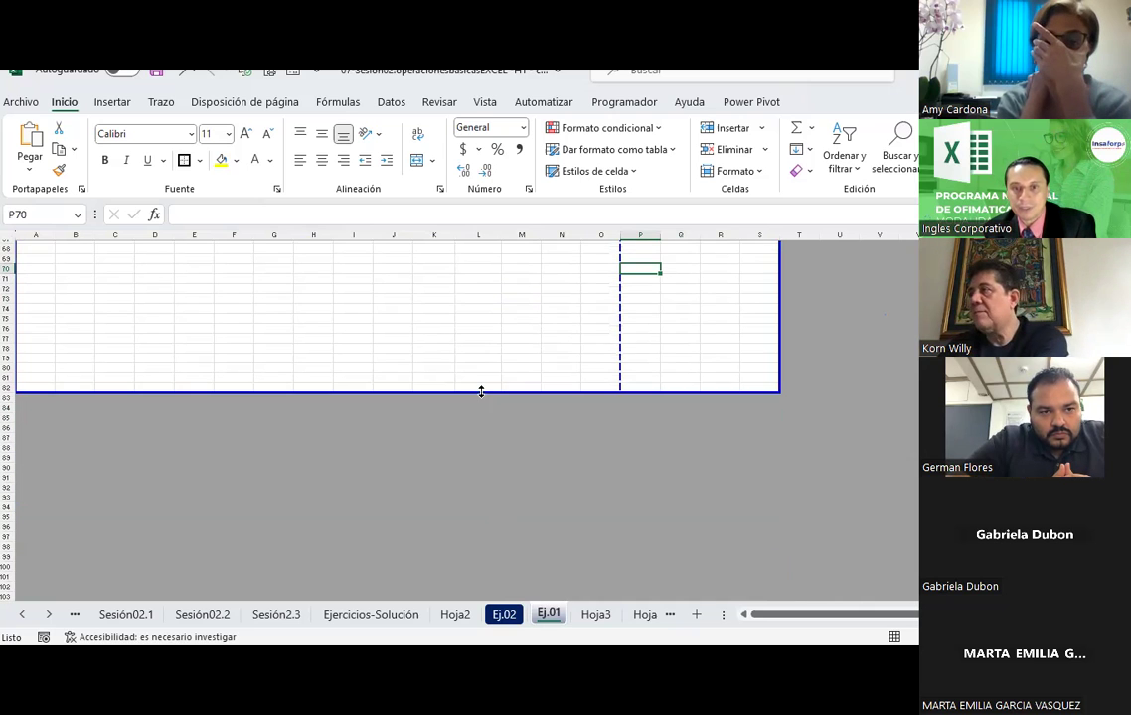
pyautogui.moveTo(782, 266); pyautogui.dragTo(620, 283)
pyautogui.click(307, 374)
pyautogui.scroll(8, 286, 356)
pyautogui.scroll(10, 285, 355)
pyautogui.scroll(2, 284, 354)
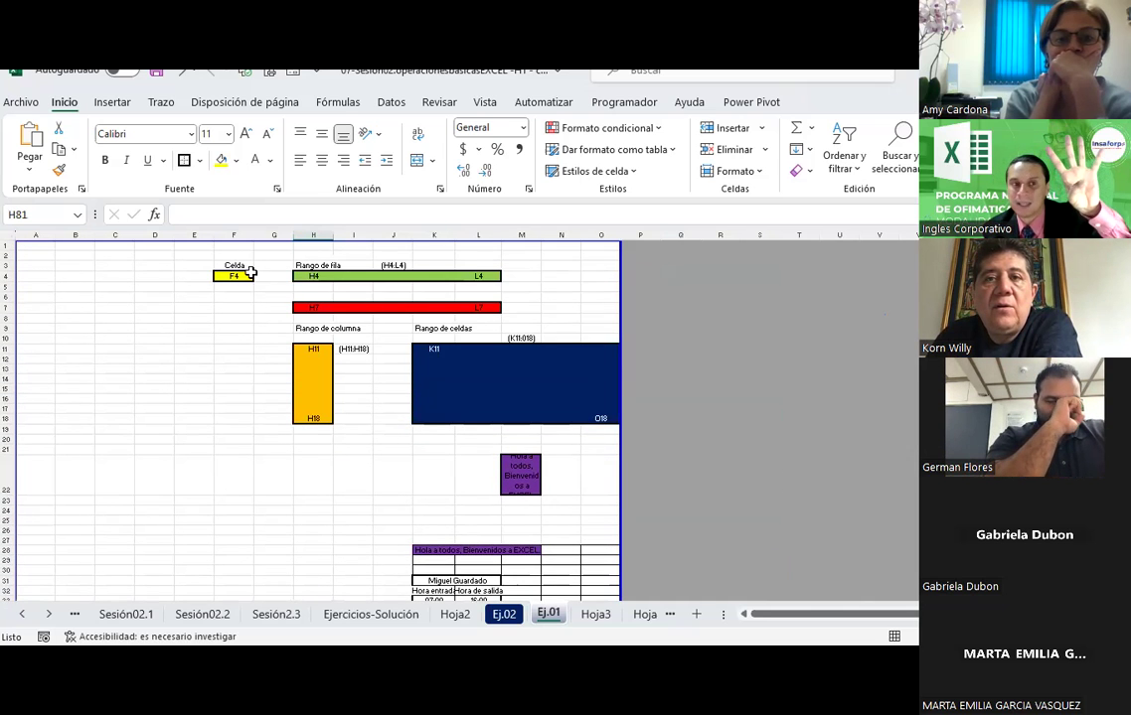
pyautogui.click(271, 73)
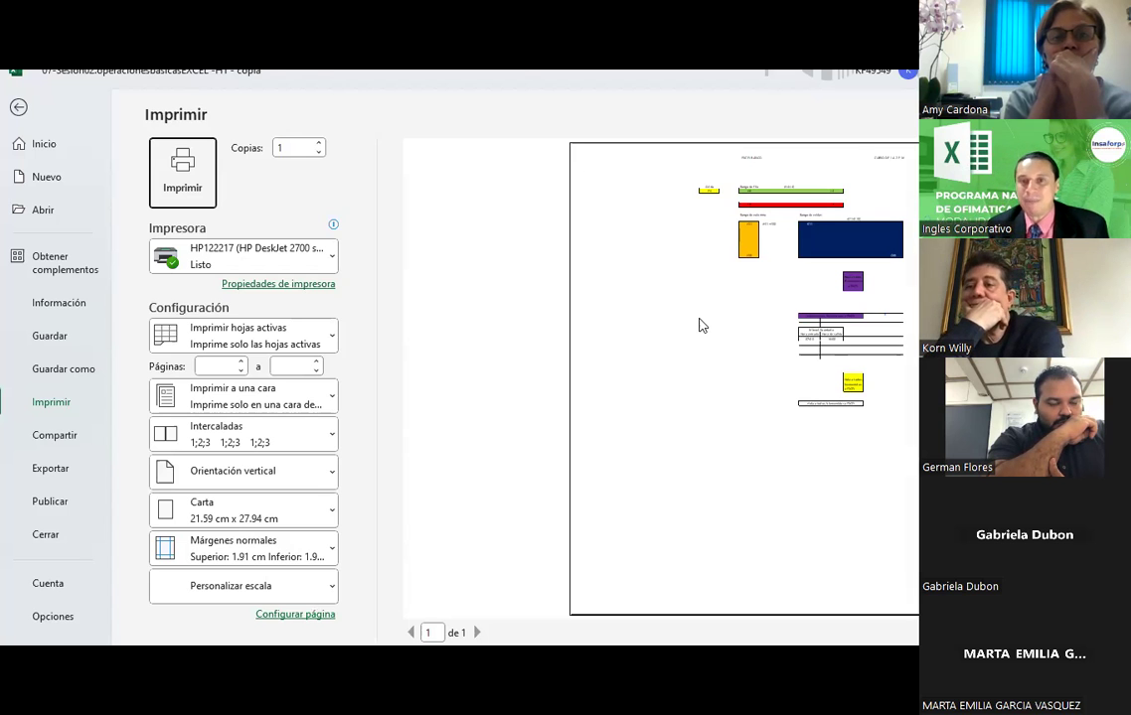
# Leave the 1 de 1 print preview with Esc and click back into the Ej.01 sheet.
pyautogui.press('Escape')
pyautogui.click(534, 315)
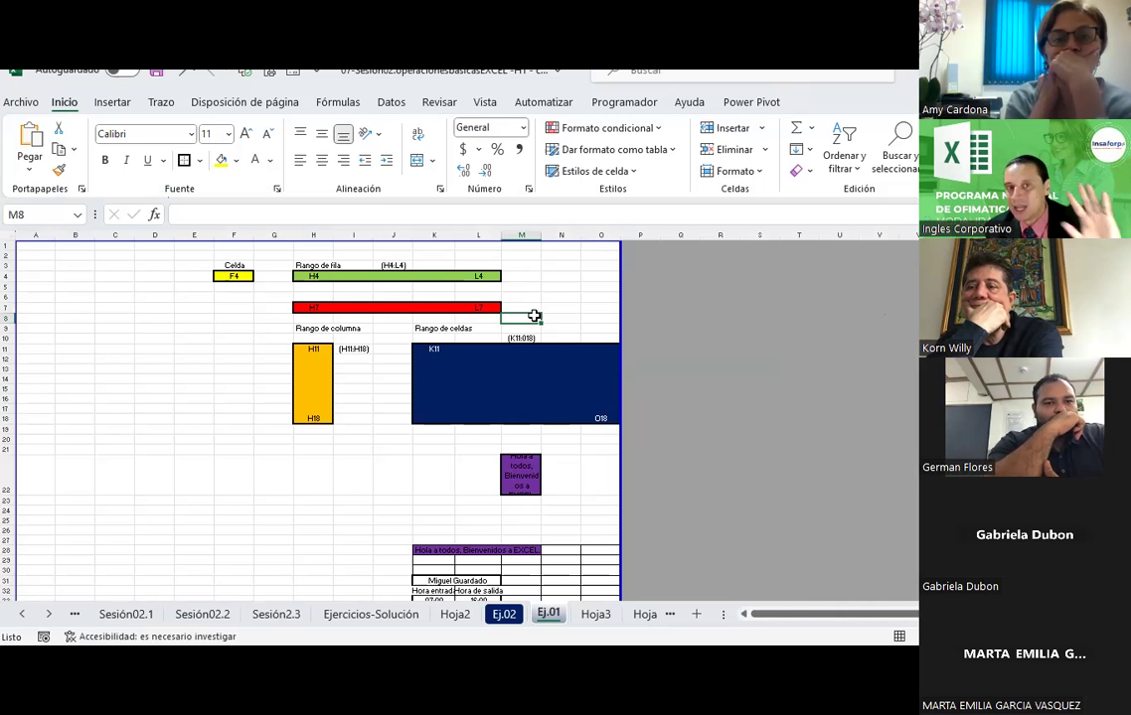
# Scroll down Ej.01 and switch to page layout view, now laid out as page 1 of 1.
pyautogui.scroll(-4, 533, 316)
pyautogui.scroll(-3, 533, 316)
pyautogui.scroll(-3, 534, 316)
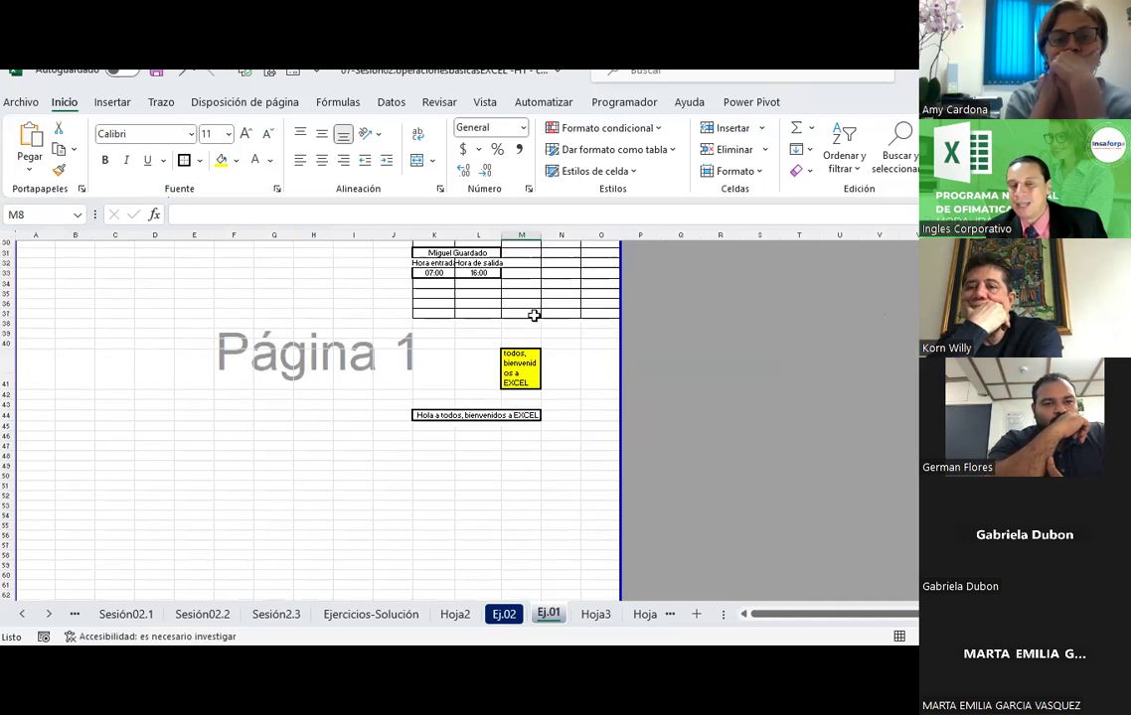
pyautogui.scroll(-3, 533, 316)
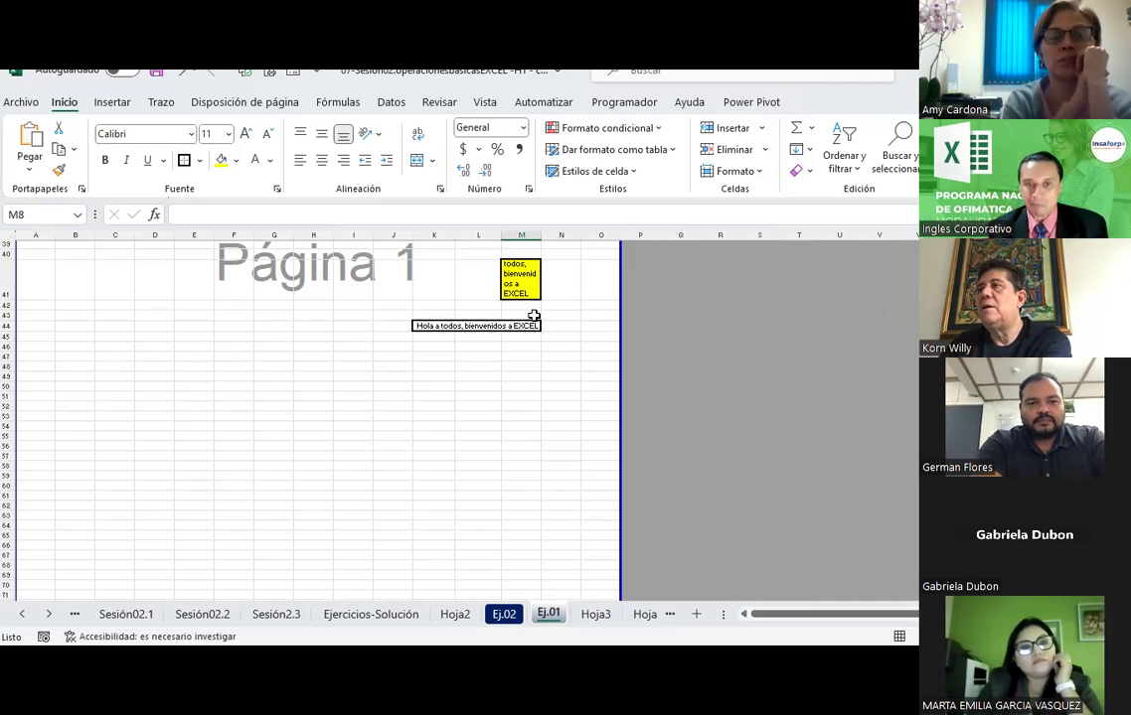
pyautogui.click(553, 359)
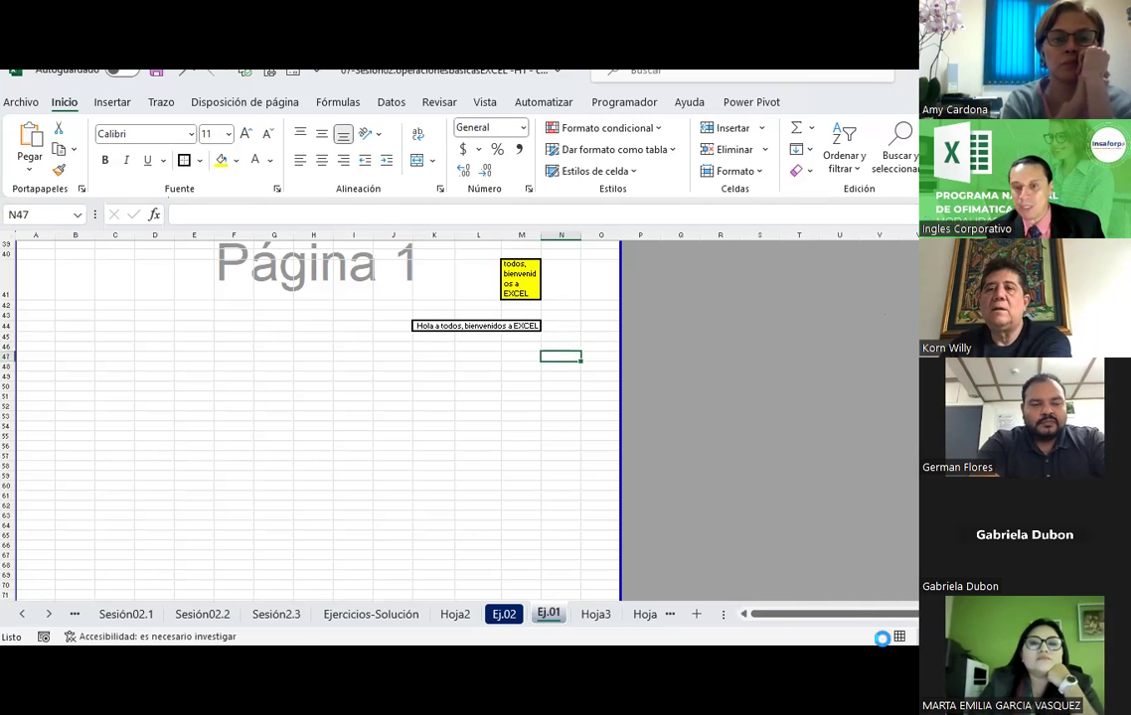
pyautogui.click(900, 642)
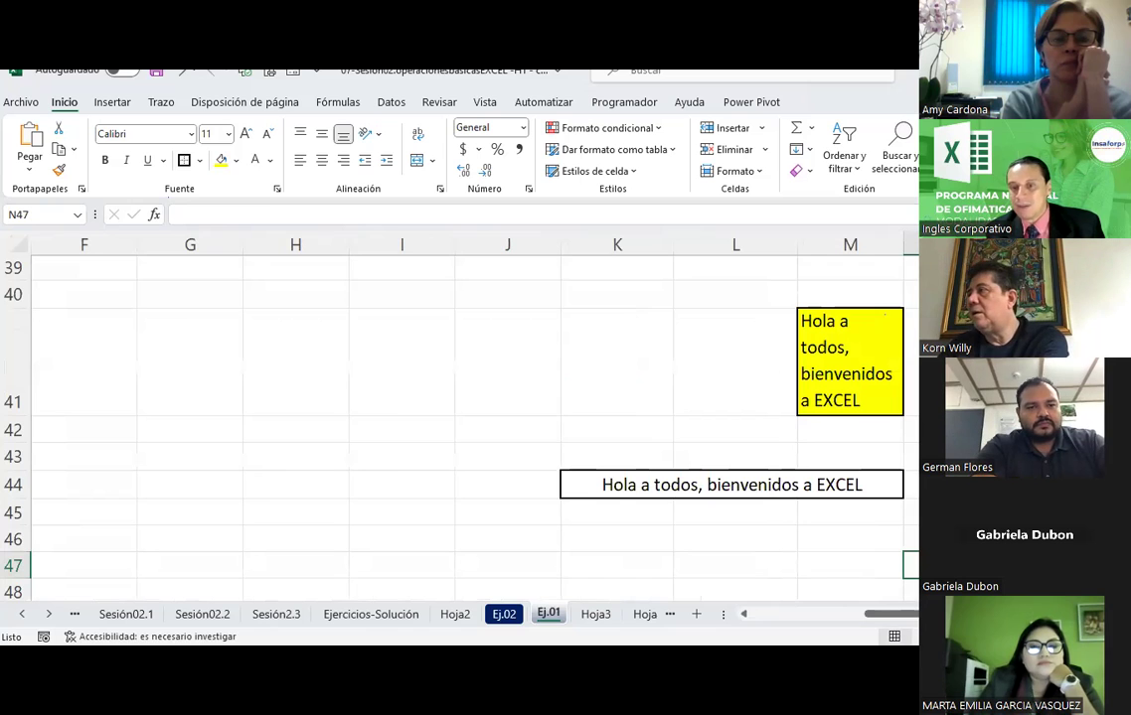
# Open Disposición de página and flip through Hoja4 and Ej.02 back to Ej.01.
pyautogui.click(252, 103)
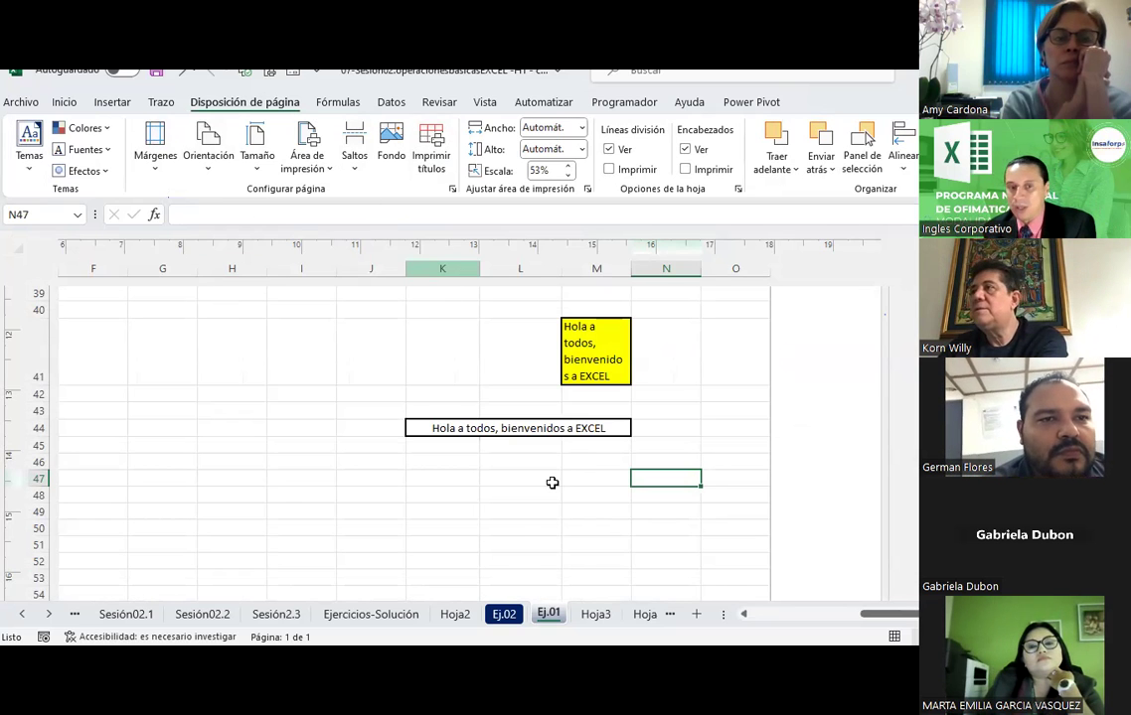
pyautogui.click(670, 614)
pyautogui.click(575, 617)
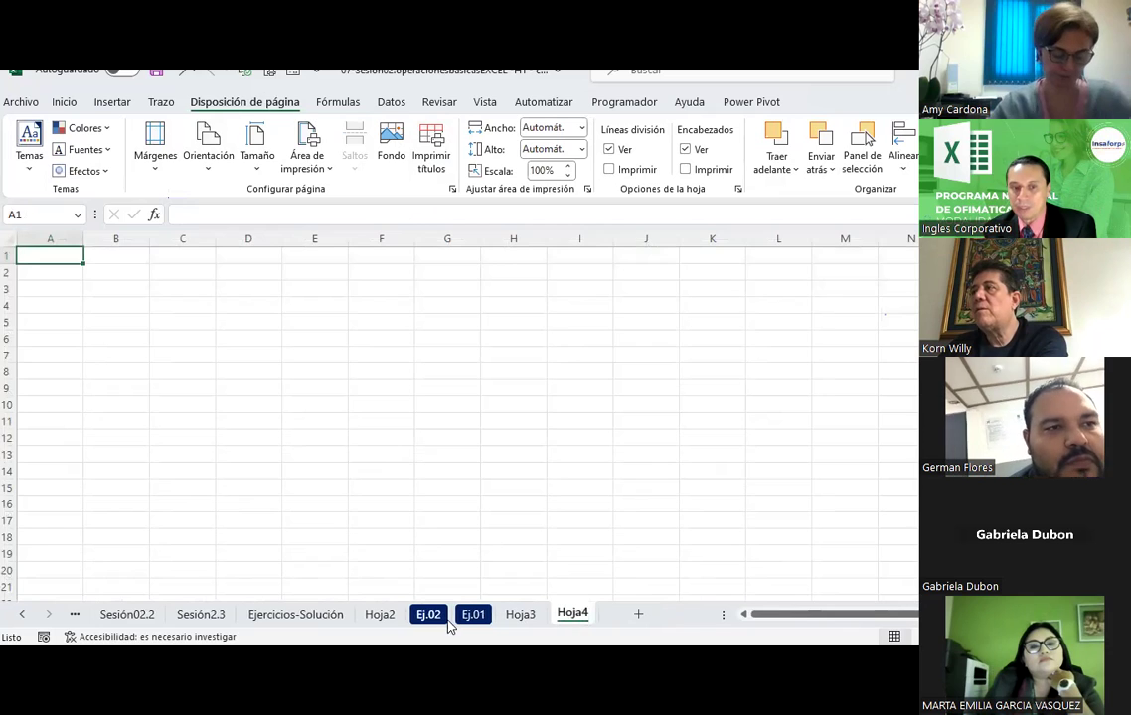
pyautogui.click(440, 617)
pyautogui.click(469, 615)
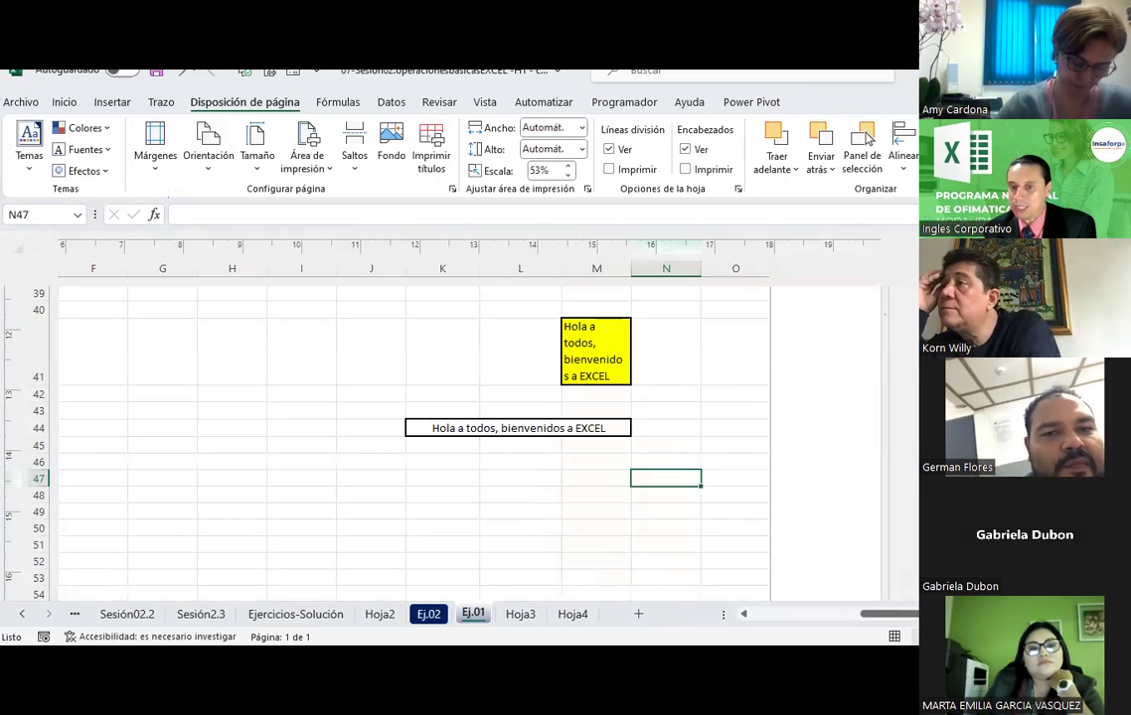
# Switch Ej.01 to Page Break Preview, showing a single Página 1 at 53% scale.
pyautogui.hotkey('alt', 'w')
pyautogui.press('i')
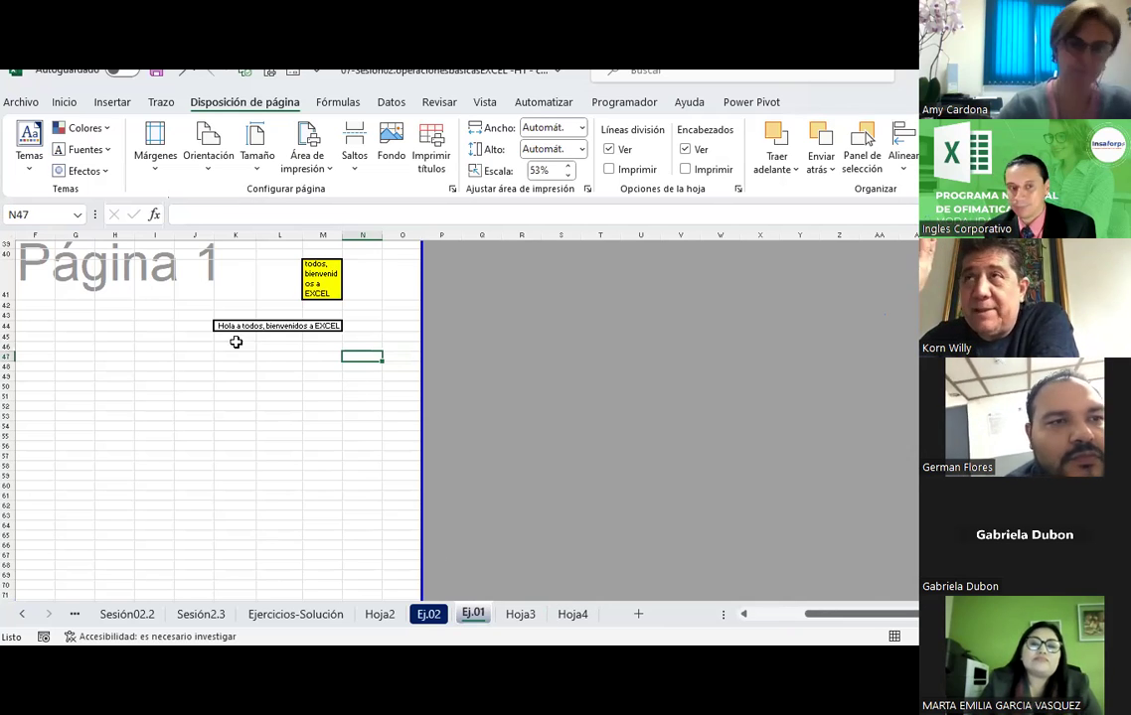
pyautogui.click(366, 316)
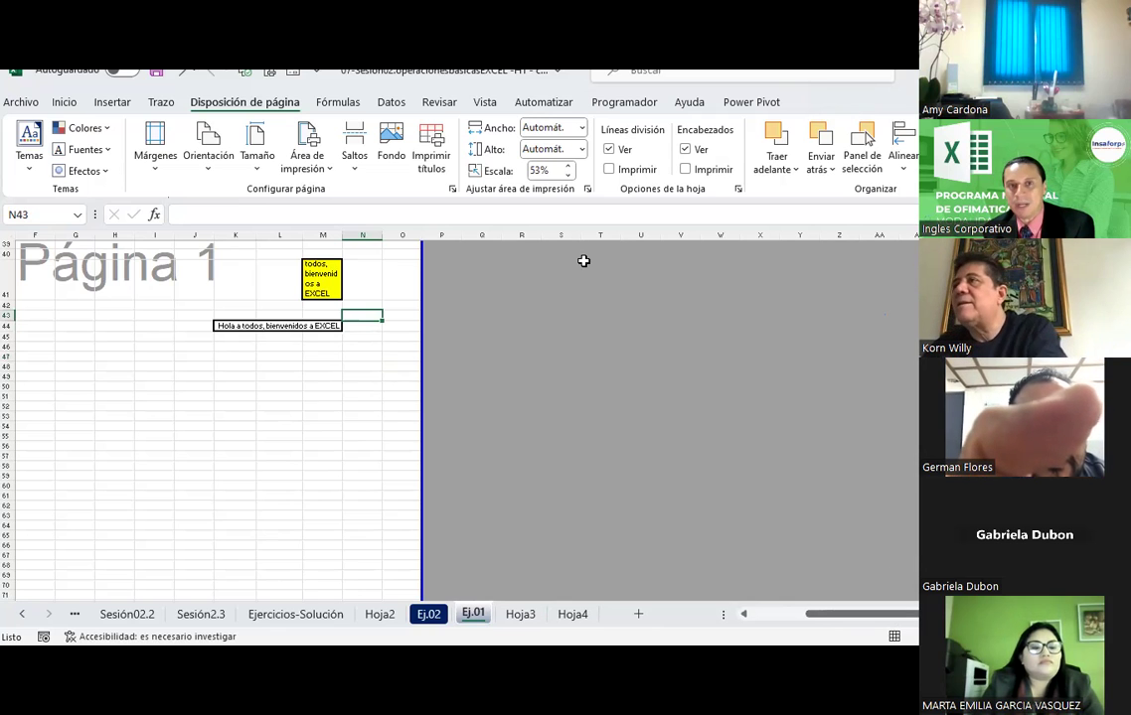
# Drag Ej.01's right print border out to column V and set the page break between N and O.
pyautogui.click(484, 103)
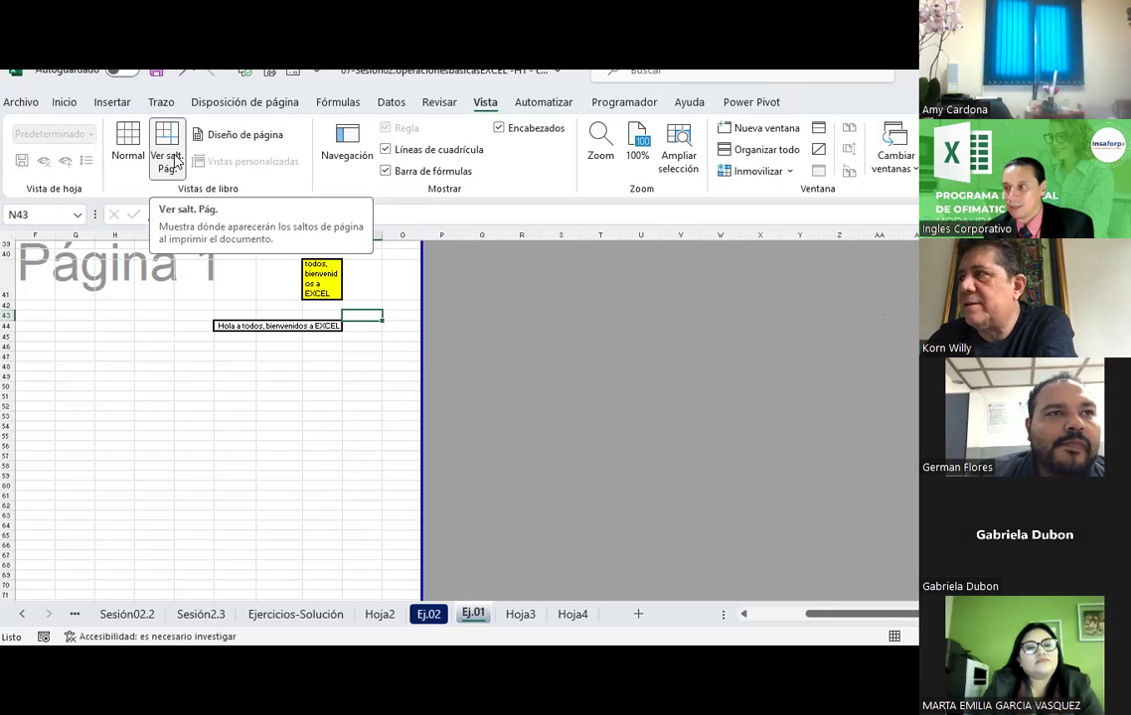
pyautogui.click(257, 369)
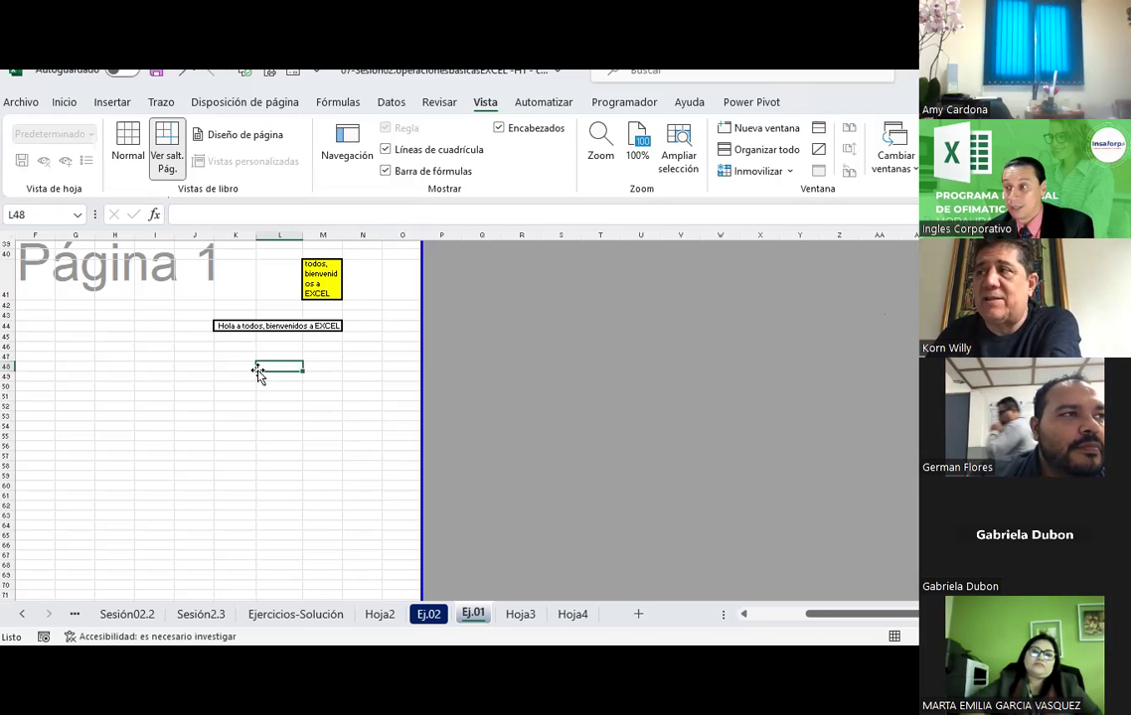
pyautogui.moveTo(421, 336)
pyautogui.mouseDown()
pyautogui.moveTo(634, 339)
pyautogui.moveTo(744, 324)
pyautogui.mouseUp()
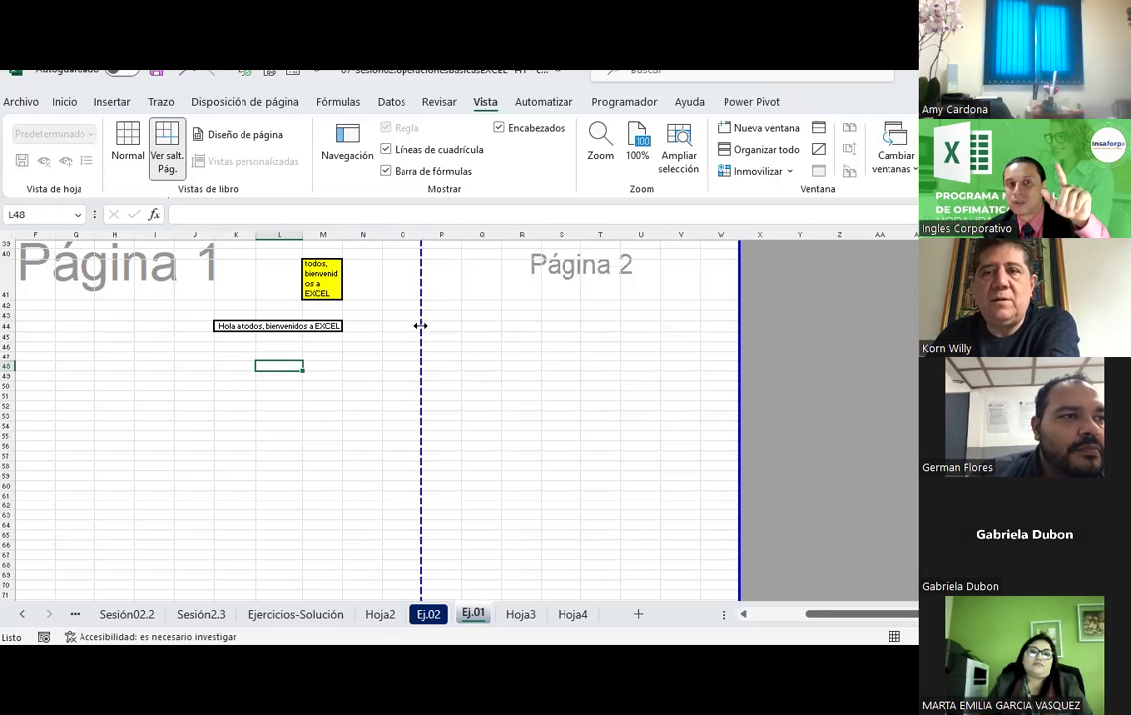
pyautogui.moveTo(421, 298)
pyautogui.mouseDown()
pyautogui.moveTo(501, 310)
pyautogui.moveTo(425, 349)
pyautogui.moveTo(378, 346)
pyautogui.mouseUp()
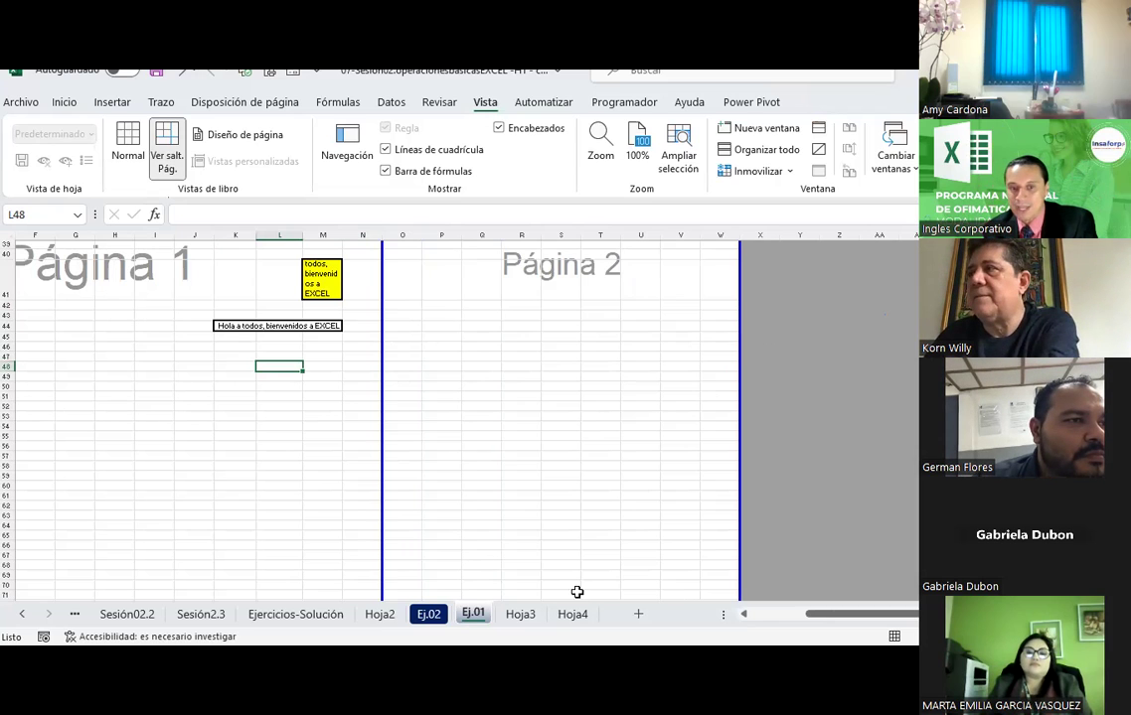
pyautogui.hotkey('alt', 'n')
pyautogui.press('d')
pyautogui.click(662, 379)
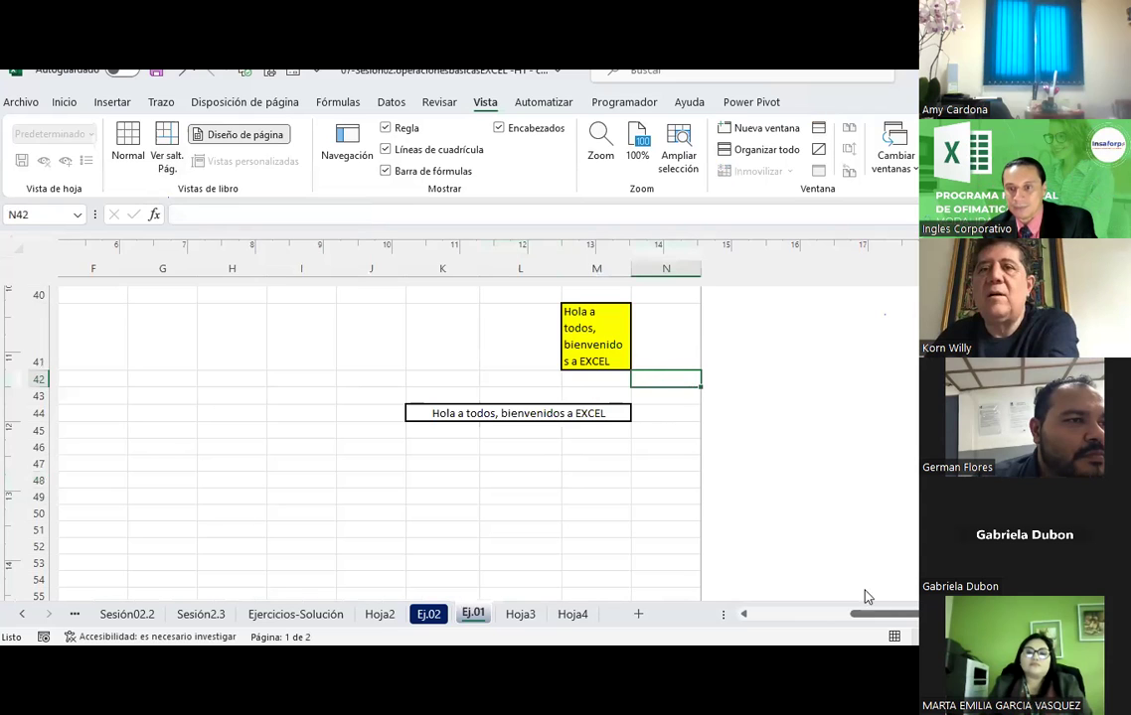
pyautogui.hotkey('alt', 'n')
pyautogui.press('s')
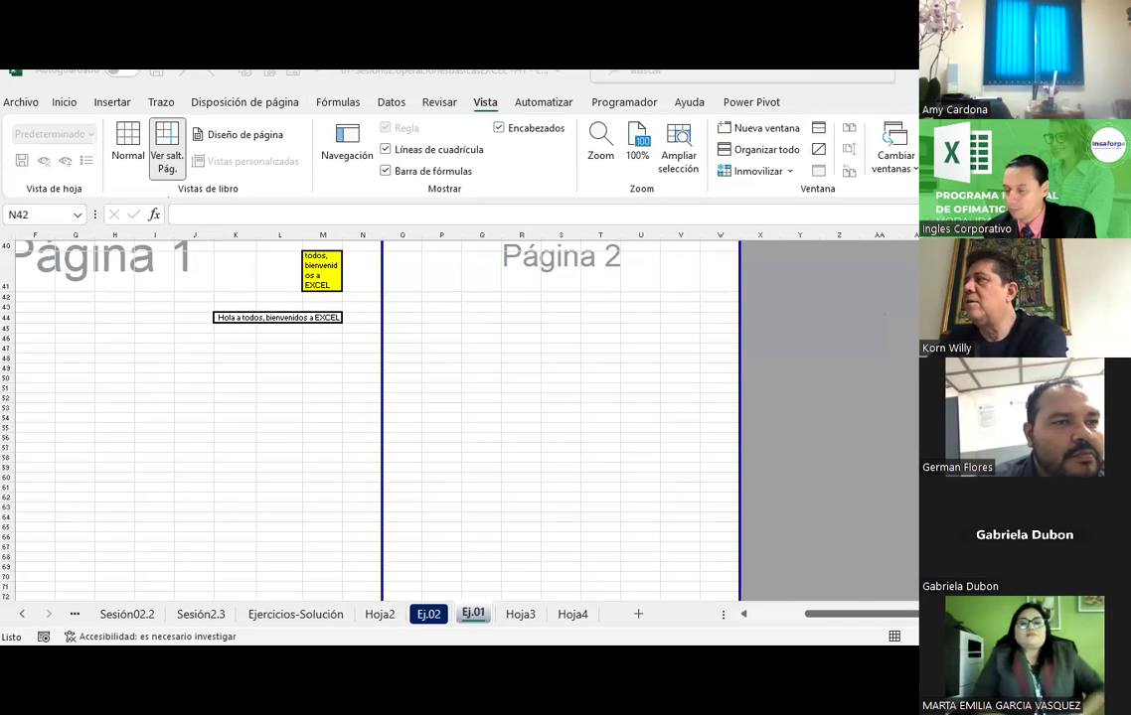
pyautogui.click(382, 338)
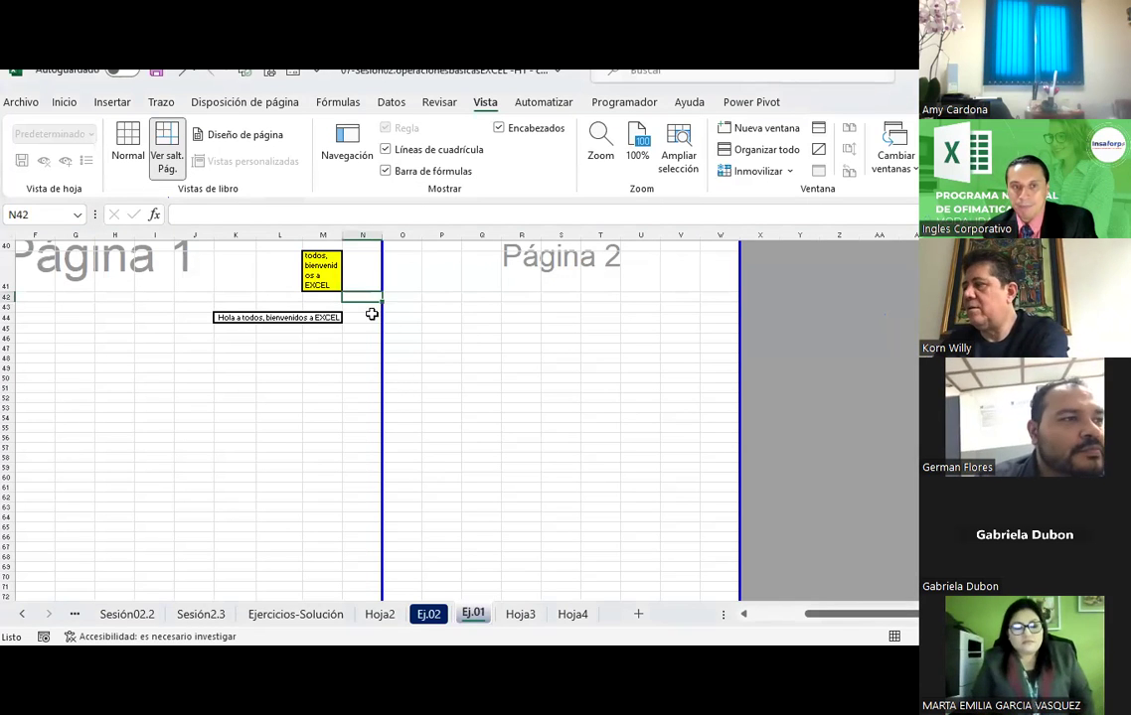
pyautogui.moveTo(381, 312)
pyautogui.mouseDown()
pyautogui.moveTo(543, 338)
pyautogui.moveTo(352, 352)
pyautogui.moveTo(367, 352)
pyautogui.mouseUp()
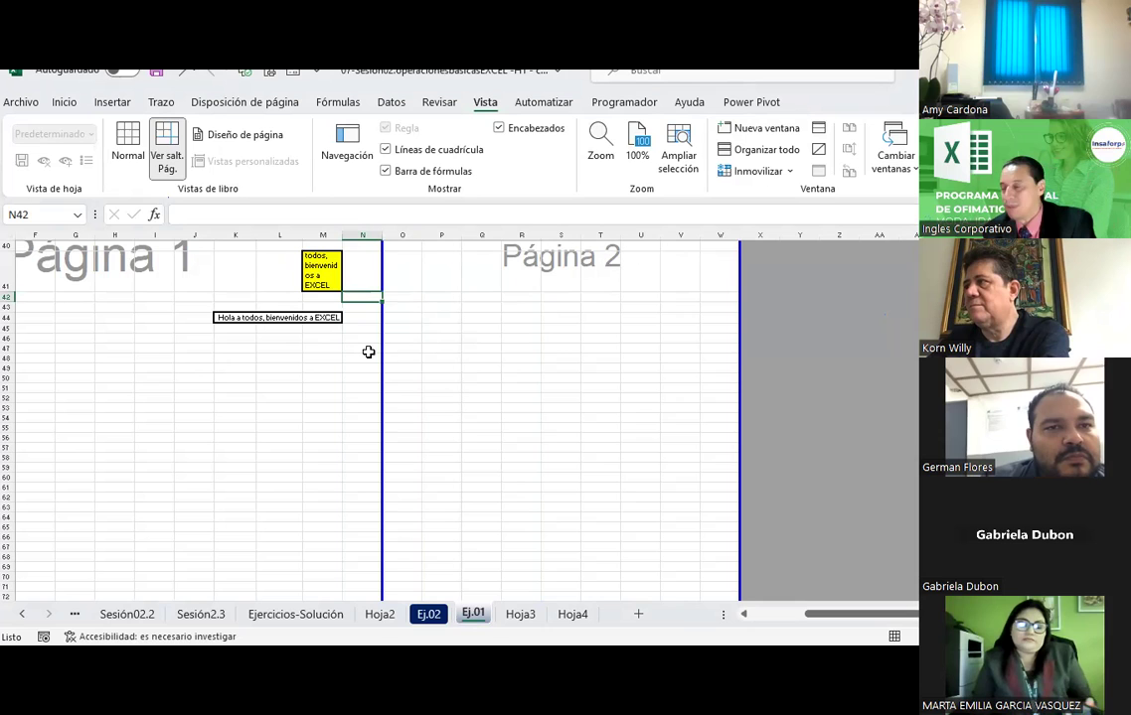
pyautogui.click(598, 360)
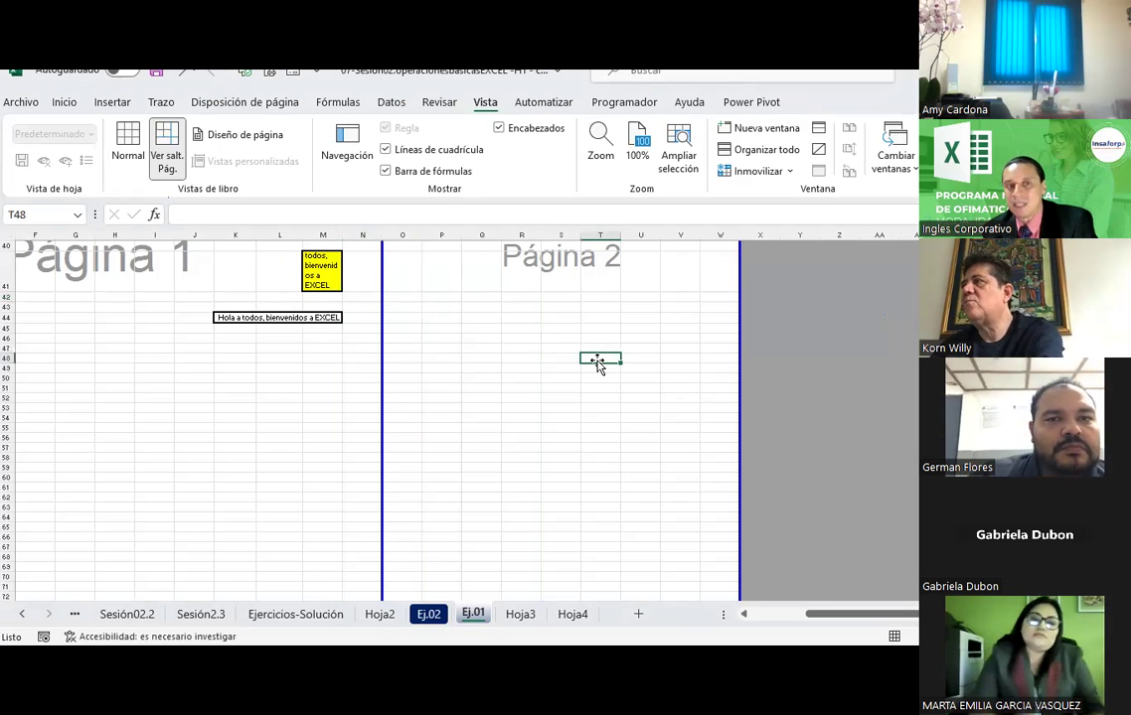